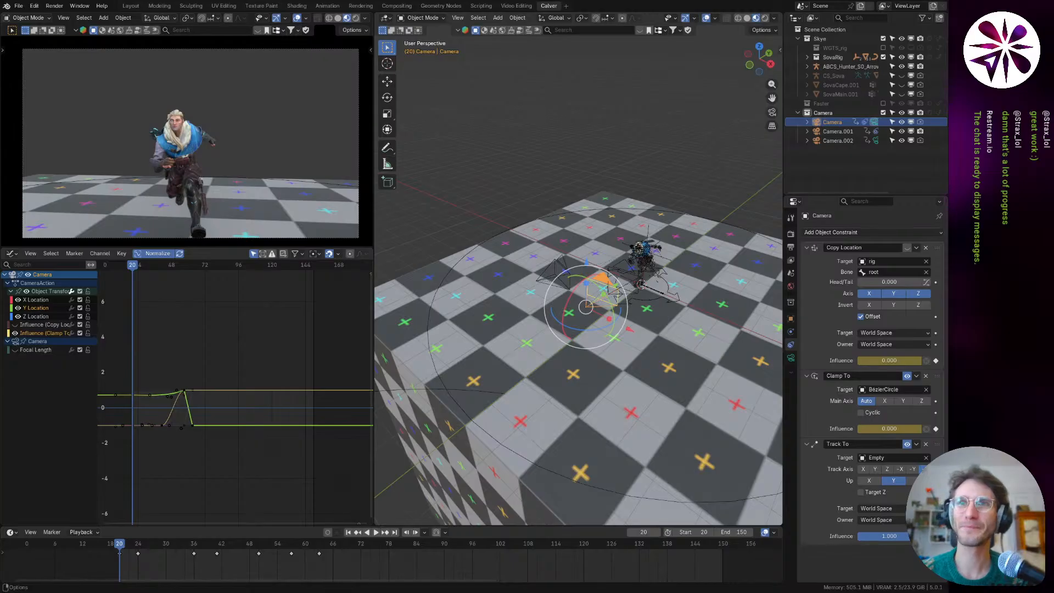
Step: Bind the object Camera to a timeline marker at frame 20
left_click(835, 130)
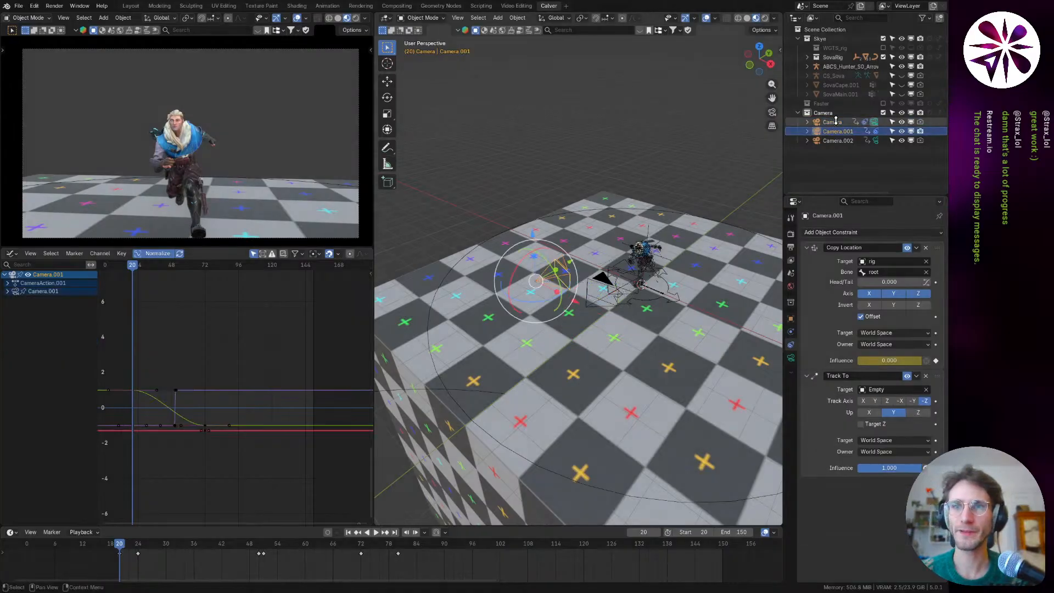
left_click(836, 121)
key("space")
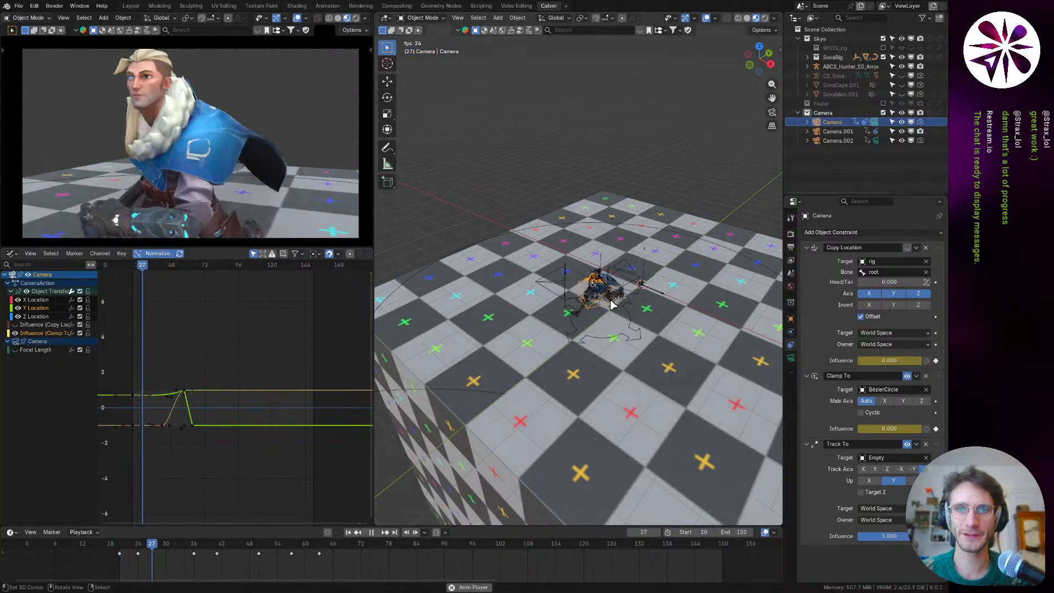
key("Escape")
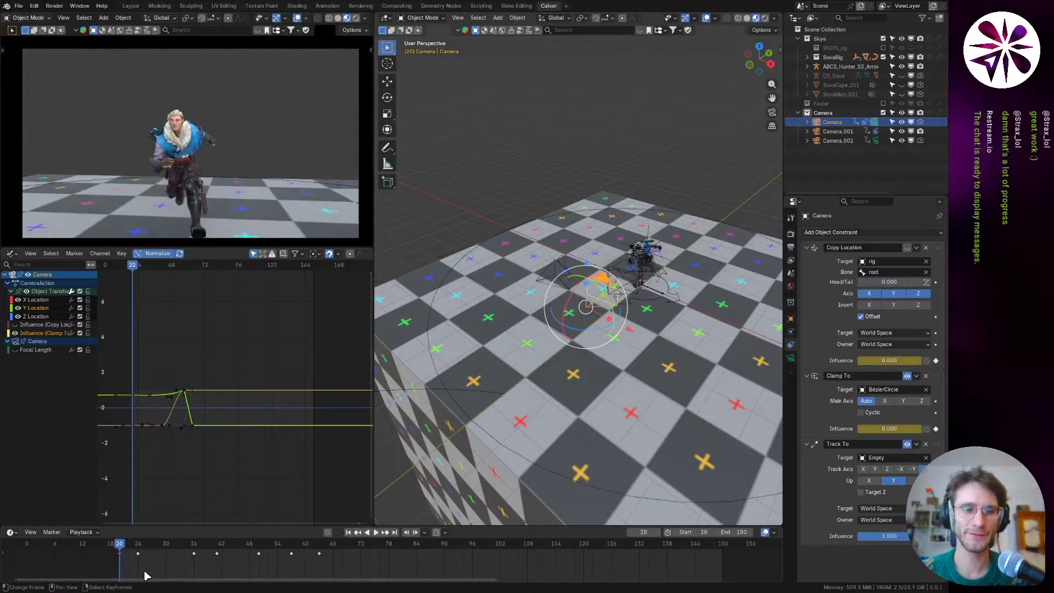
middle_click_drag(145, 575, 141, 561)
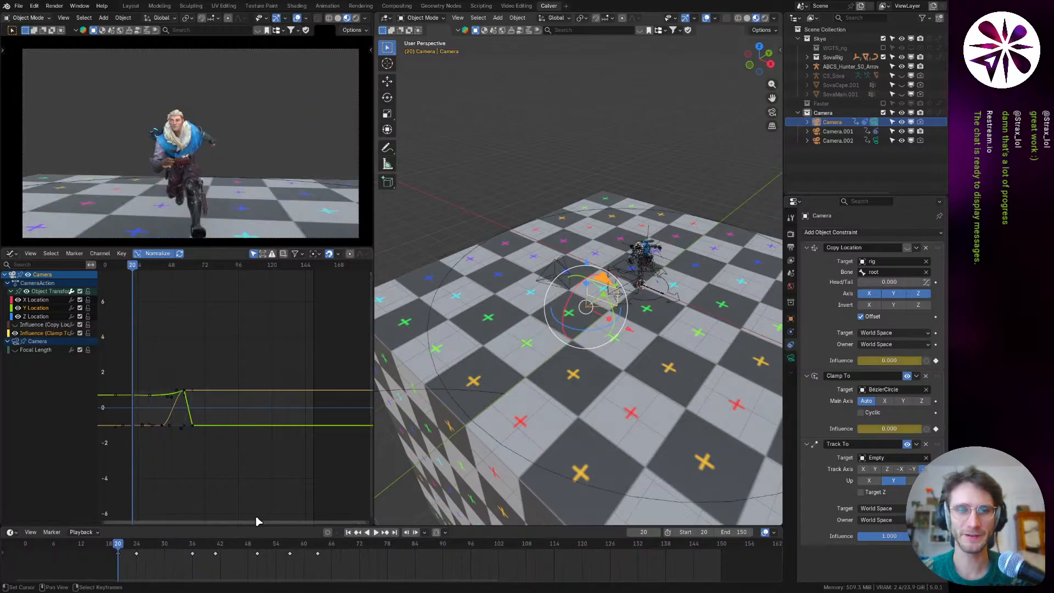
key("ctrl+b")
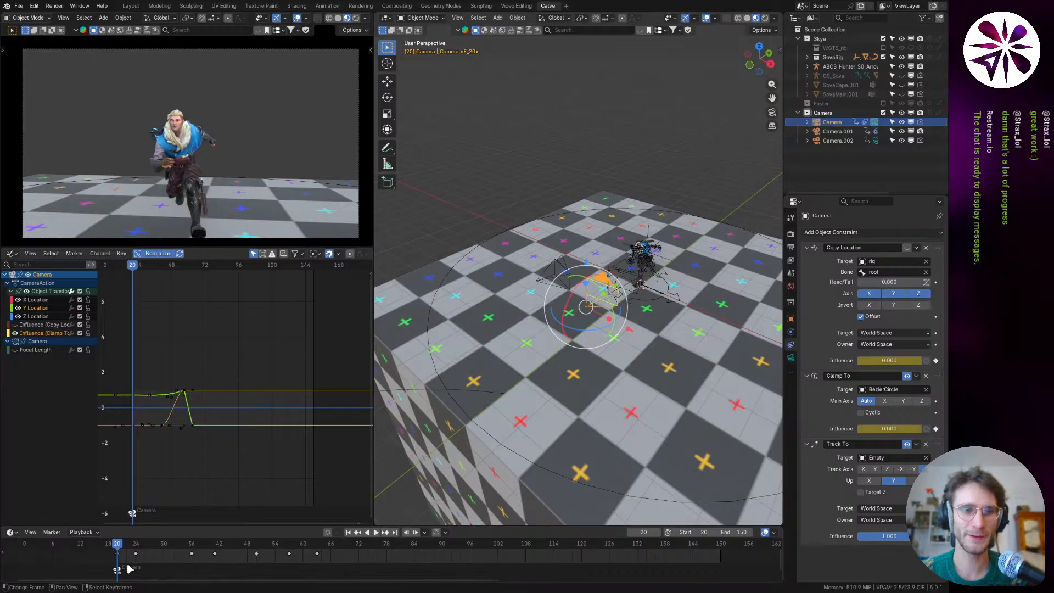
Step: Bind Camera.002 to a timeline marker at frame 40
key("space")
key("space")
left_click(625, 295)
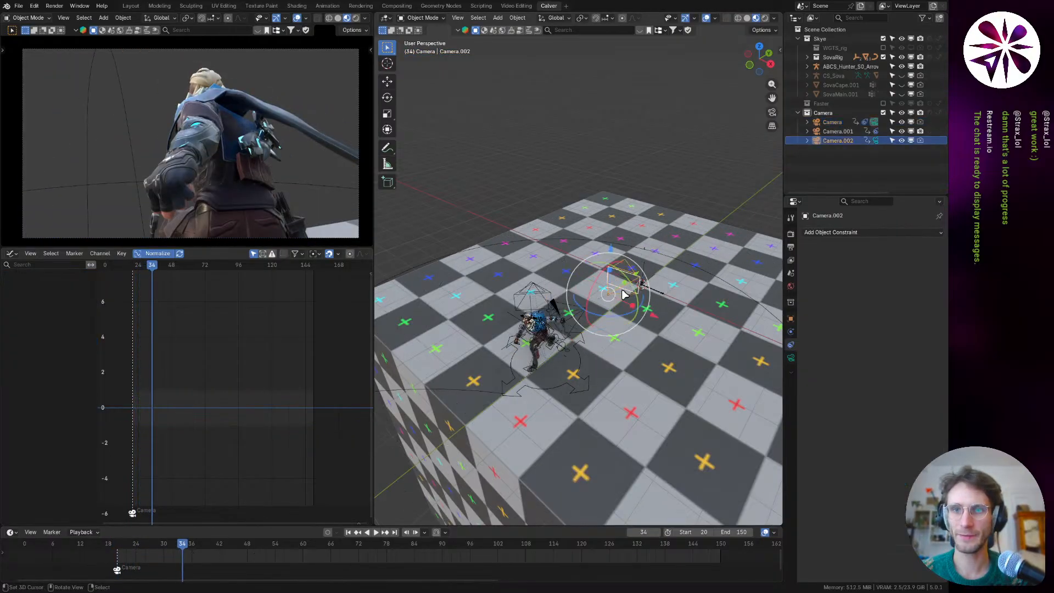
left_click(224, 547)
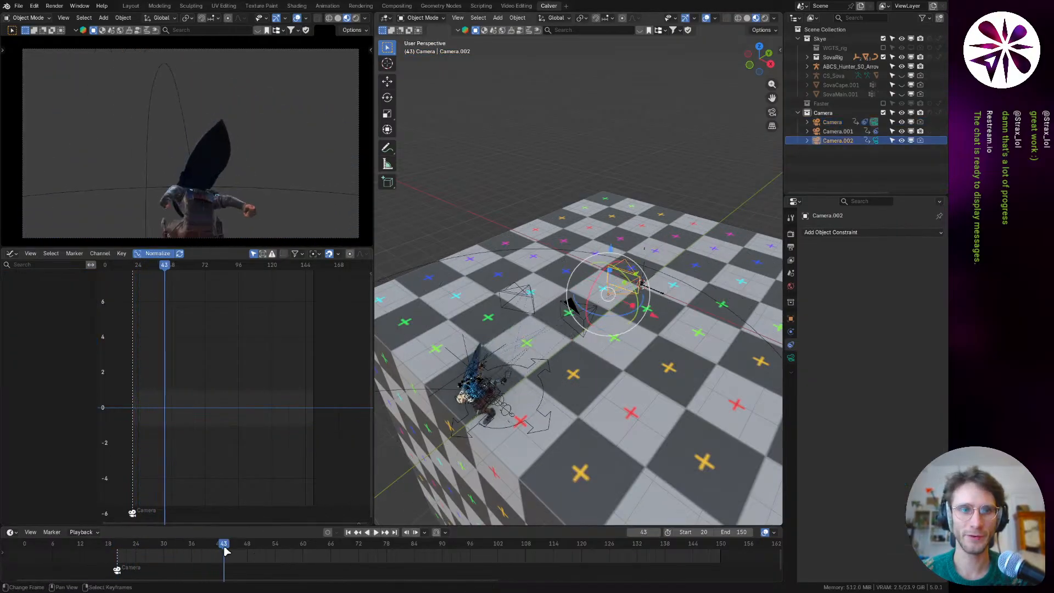
mouse_move(224, 550)
left_mouse_down()
mouse_move(188, 549)
mouse_move(209, 552)
left_mouse_up()
key("ctrl+b")
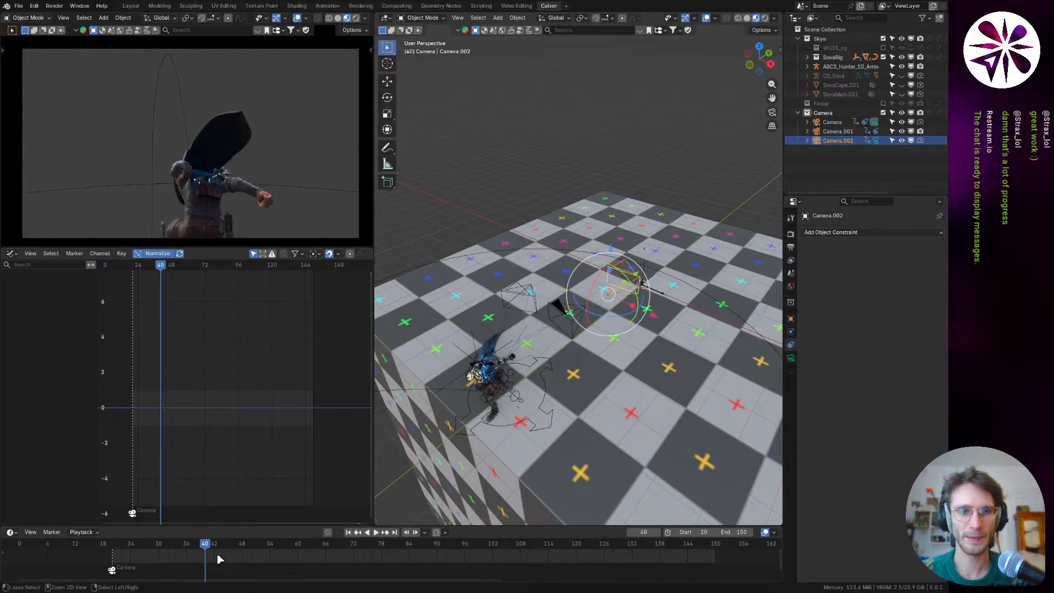
Step: Play and scrub the frames around frame 40 to check the switch to Camera.002
key("space")
key("space")
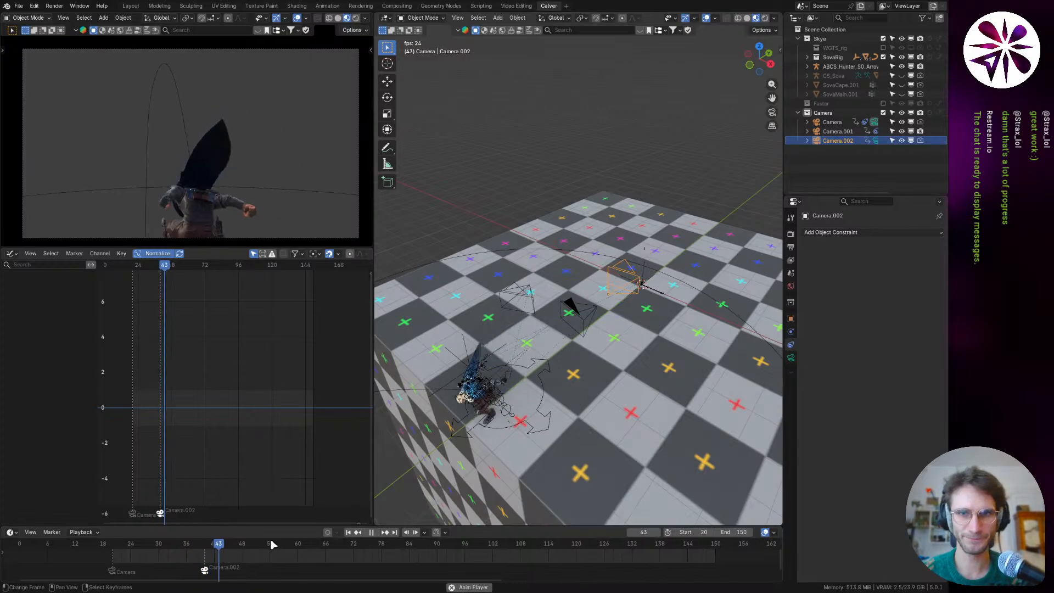
mouse_move(226, 548)
left_mouse_down()
mouse_move(188, 549)
mouse_move(219, 549)
left_mouse_up()
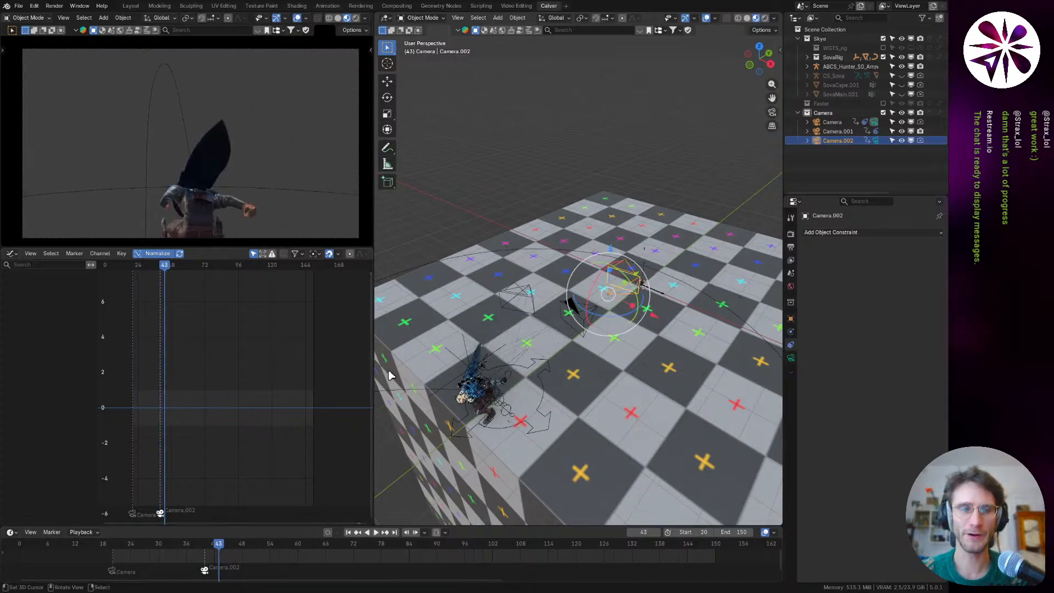
mouse_move(206, 553)
left_mouse_down()
mouse_move(154, 559)
mouse_move(235, 557)
mouse_move(195, 555)
mouse_move(214, 554)
left_mouse_up()
key("g")
right_click(623, 263)
key("g")
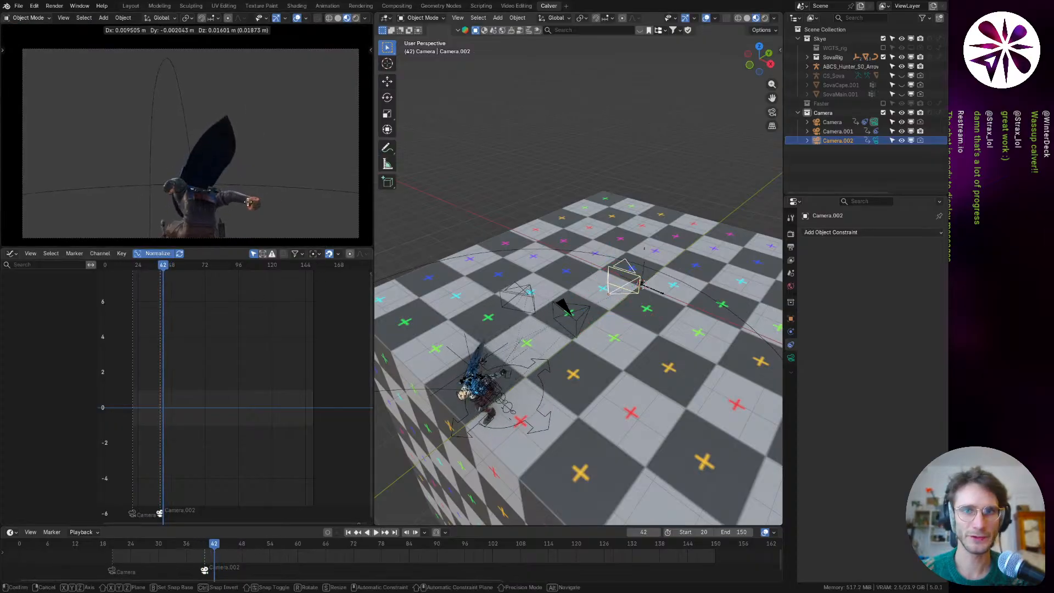
left_click(248, 202)
key("g")
right_click(543, 258)
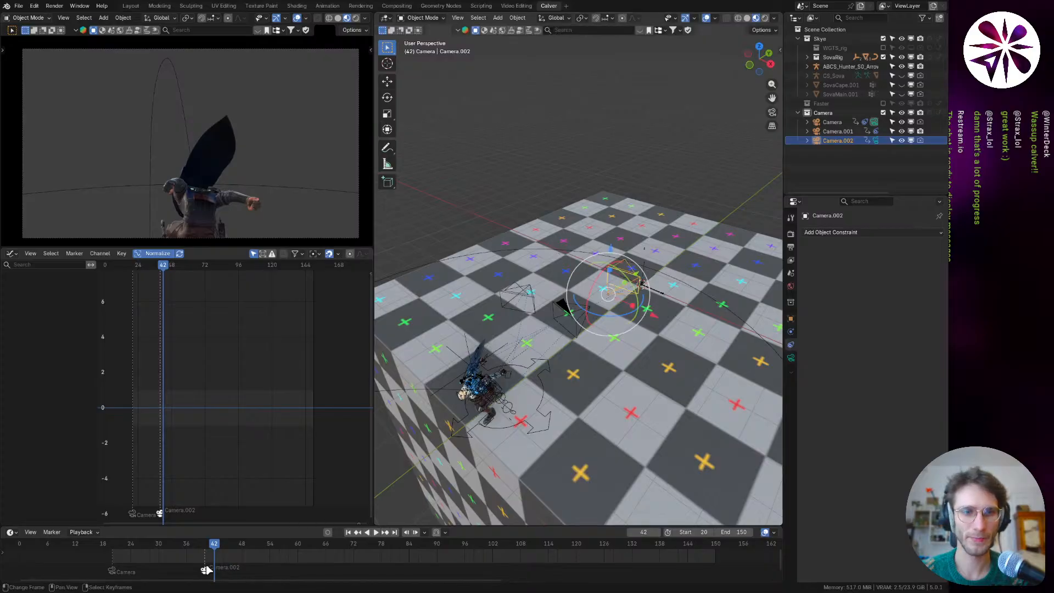
Step: Bind Camera.002 to another timeline marker at frame 42 and scrub back to frame 38
left_click(53, 533)
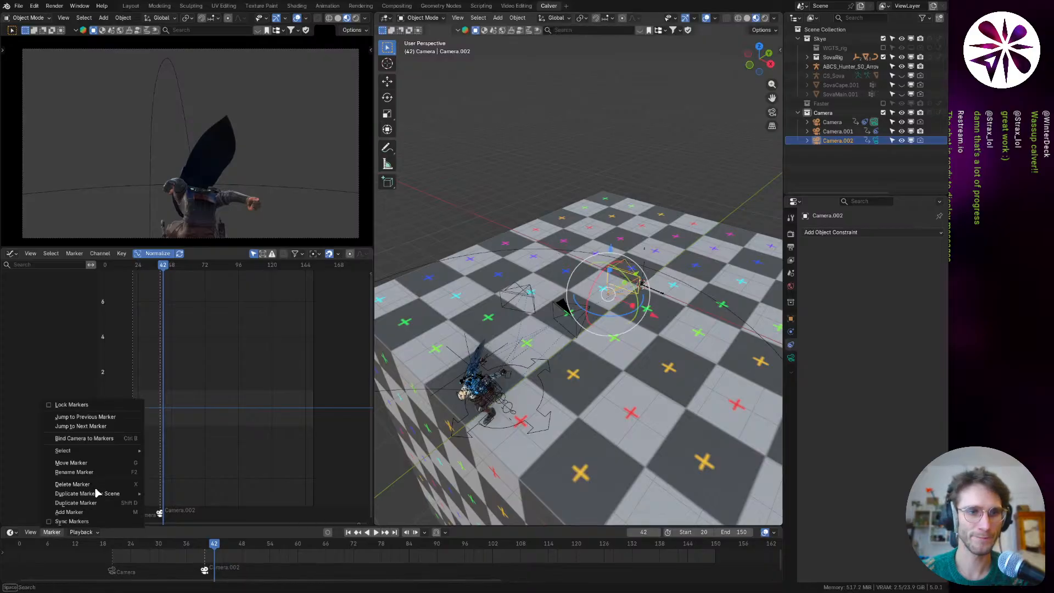
left_click(117, 441)
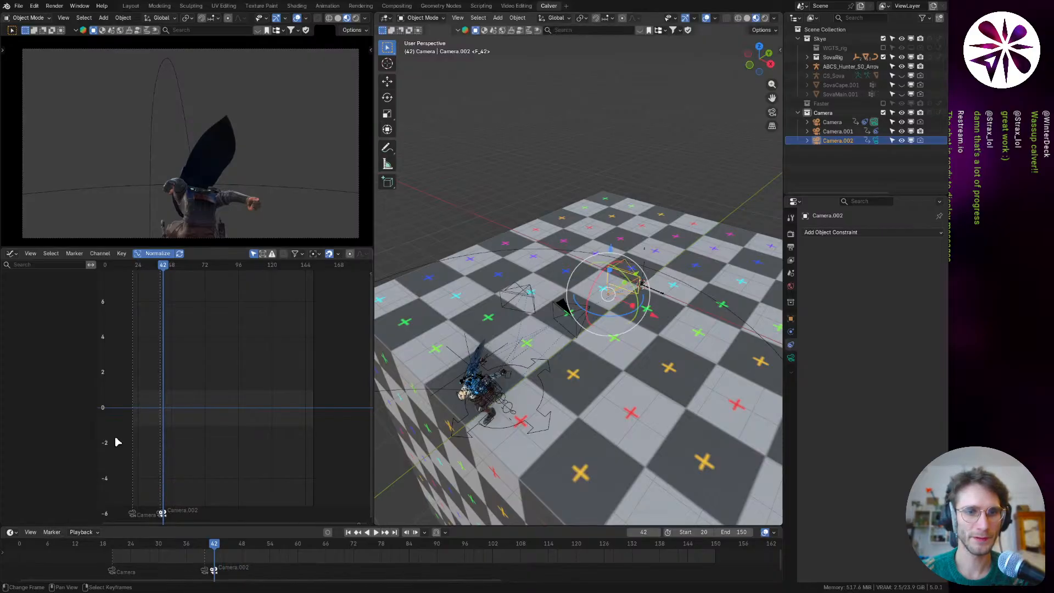
mouse_move(213, 552)
left_mouse_down()
mouse_move(234, 551)
mouse_move(160, 551)
mouse_move(196, 551)
left_mouse_up()
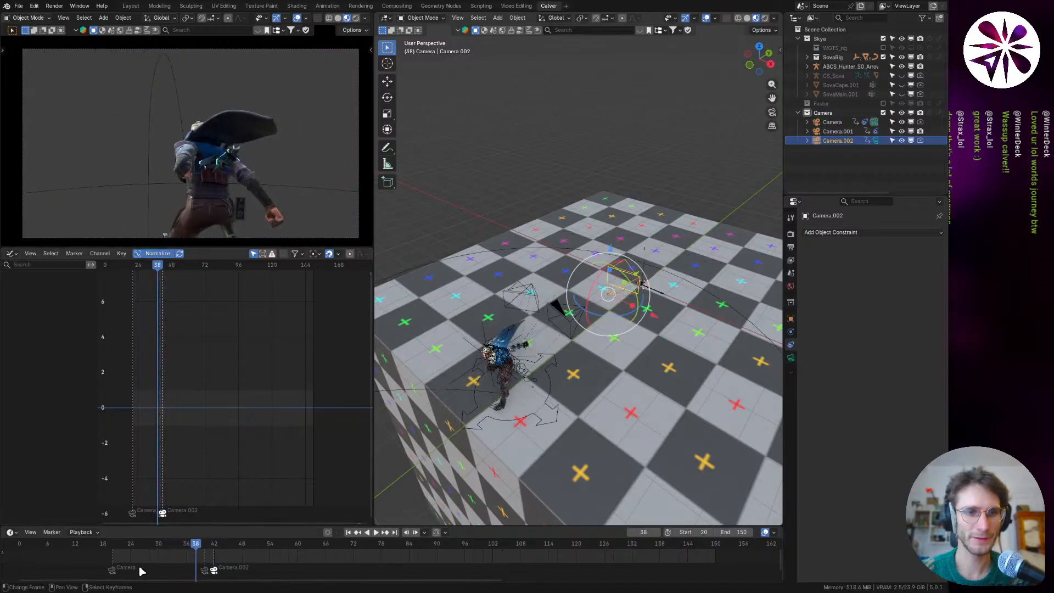
Step: Make Camera.002 the active scene camera and play the animation across the camera markers
key("ctrl+KP_0")
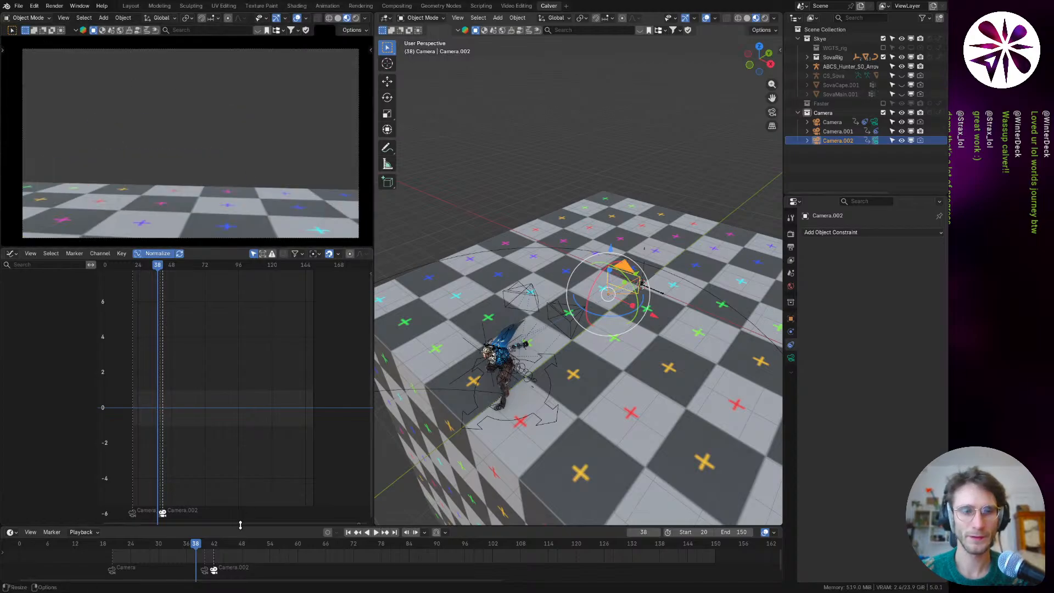
key("space")
left_click_drag(127, 553, 99, 554)
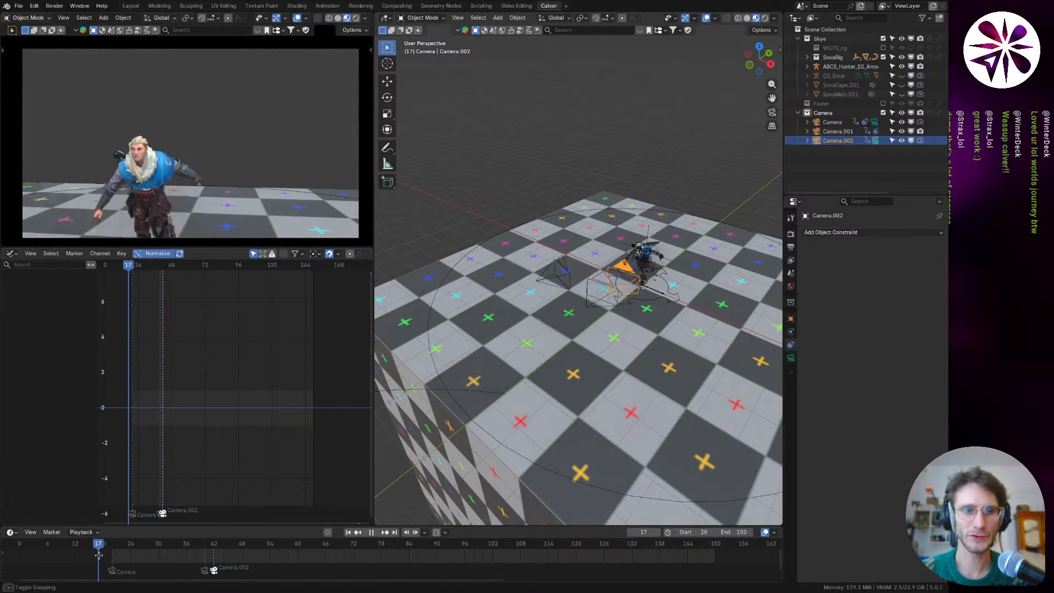
key("space")
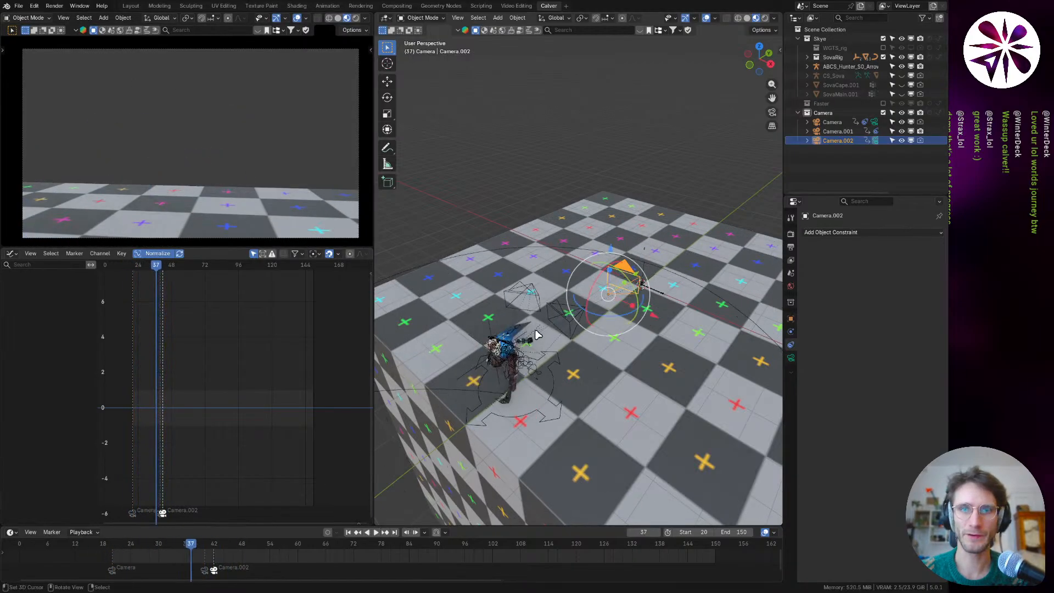
Step: Select the object Camera and play and scrub past the markers to check whether the camera view switches
left_click(560, 312)
key("space")
left_click_drag(110, 553, 107, 565)
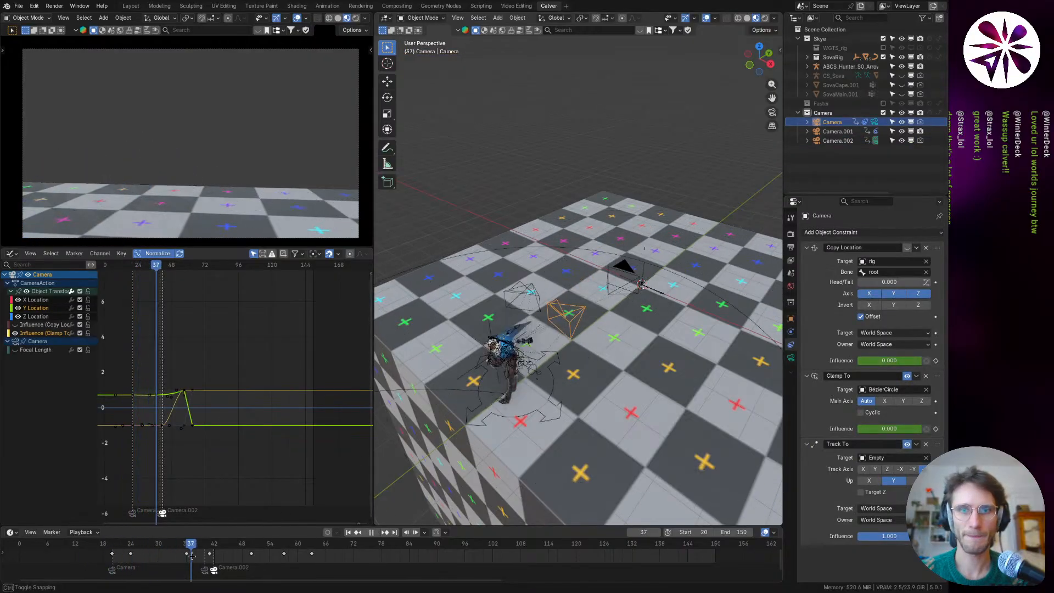
key("space")
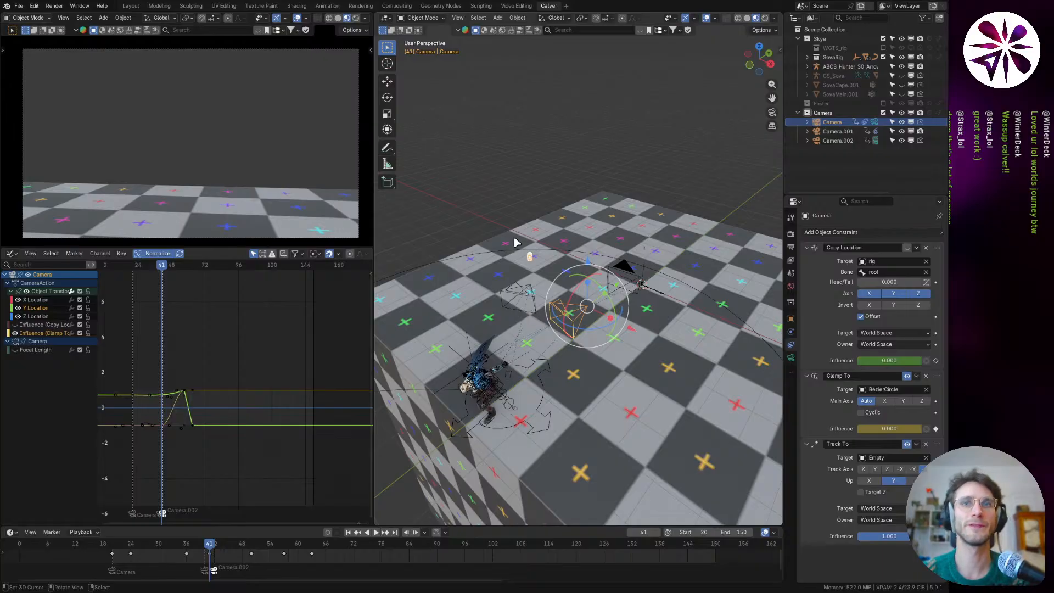
Step: In a new Blender window's default scene, duplicate the camera and place the copy between the cube and the figure
key("alt+Tab")
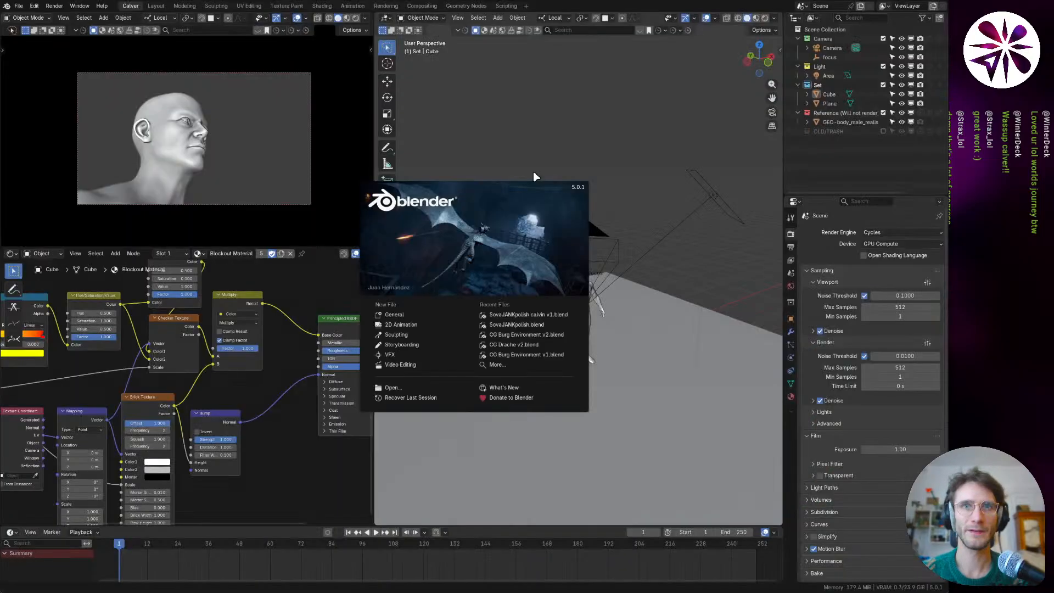
left_click(518, 212)
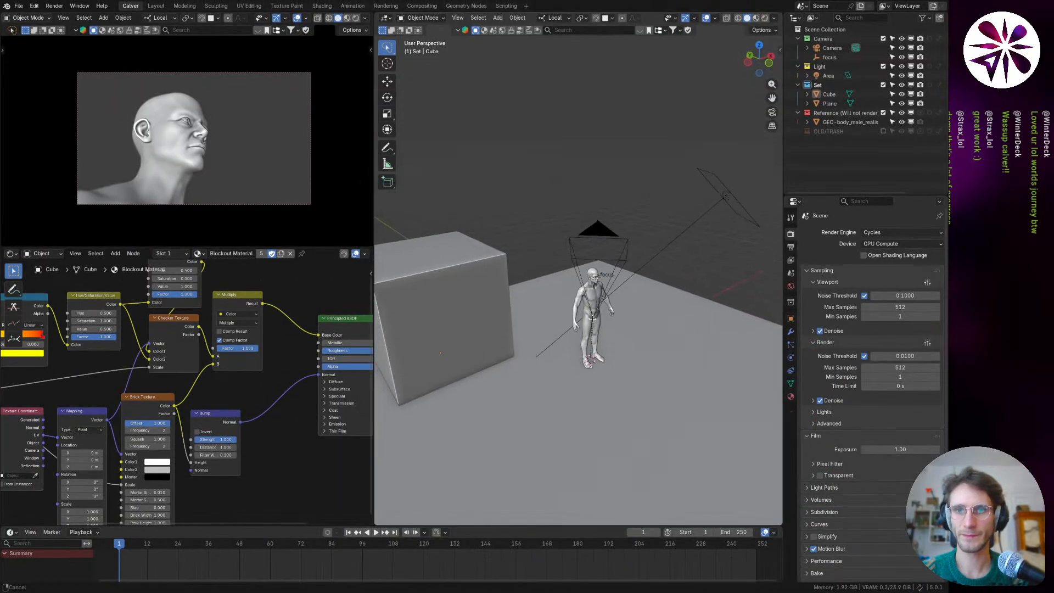
left_click(570, 328)
key("shift+d")
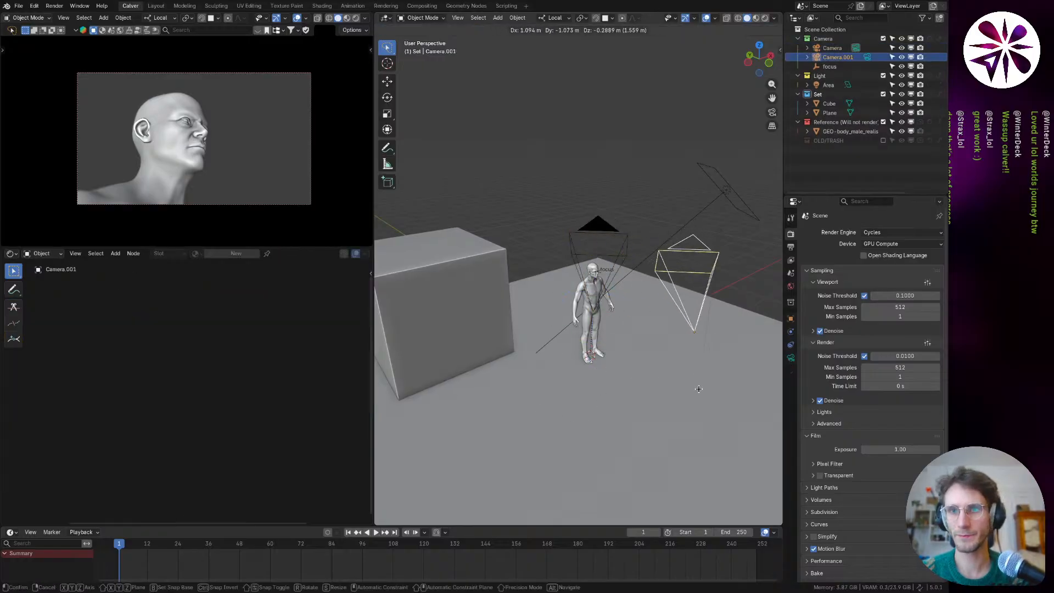
left_click(522, 452)
Step: Bind Camera to a marker at frame 1 and Camera.001 to one at frame 34, and play across them to test switching
left_click(591, 250)
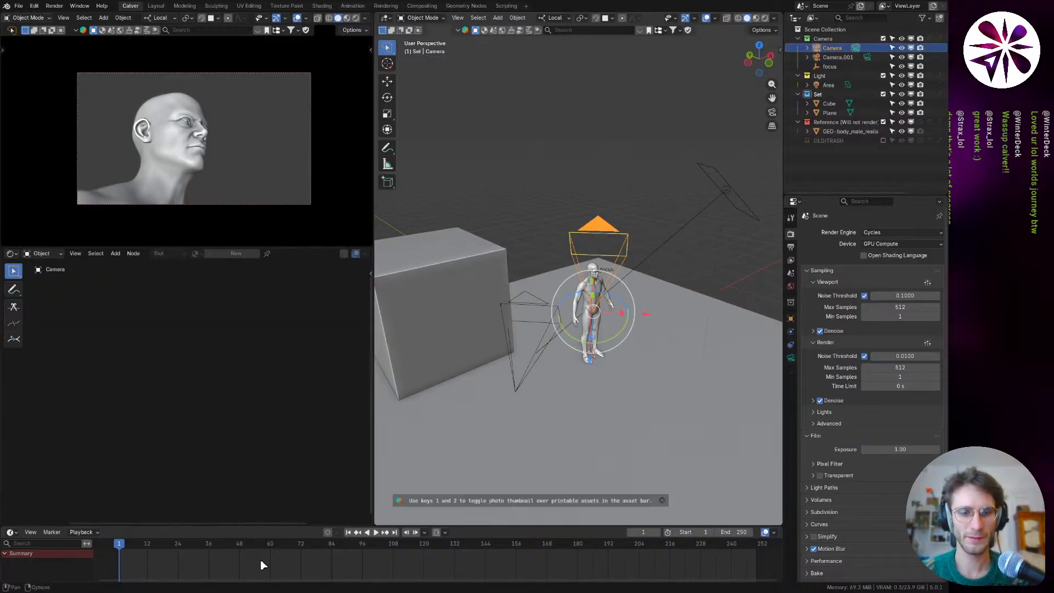
key("space")
key("space")
left_click(525, 373)
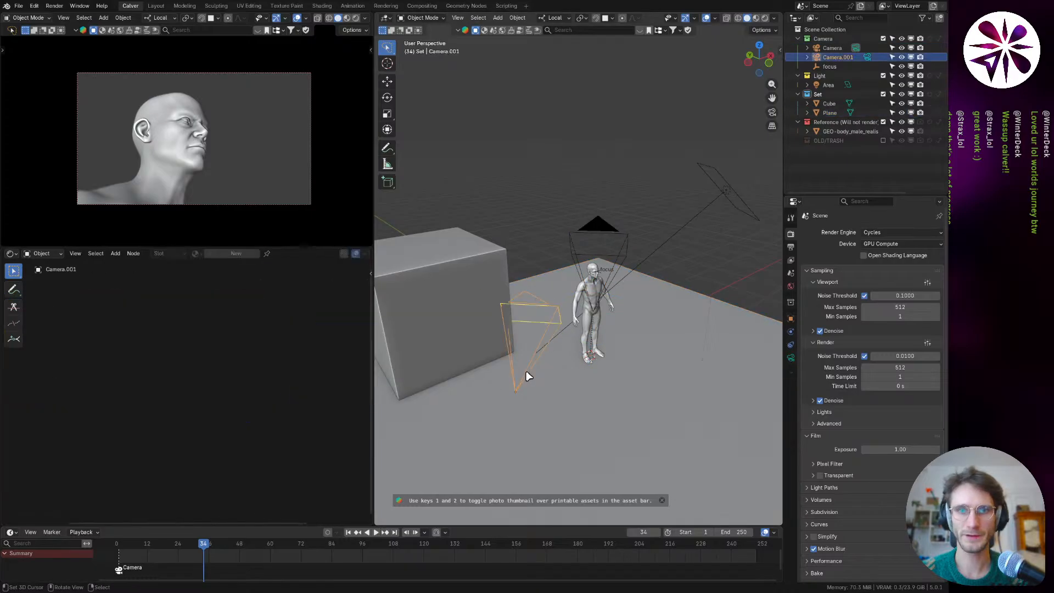
key("ctrl+b")
mouse_move(203, 556)
left_mouse_down()
mouse_move(188, 555)
mouse_move(219, 560)
mouse_move(188, 562)
left_mouse_up()
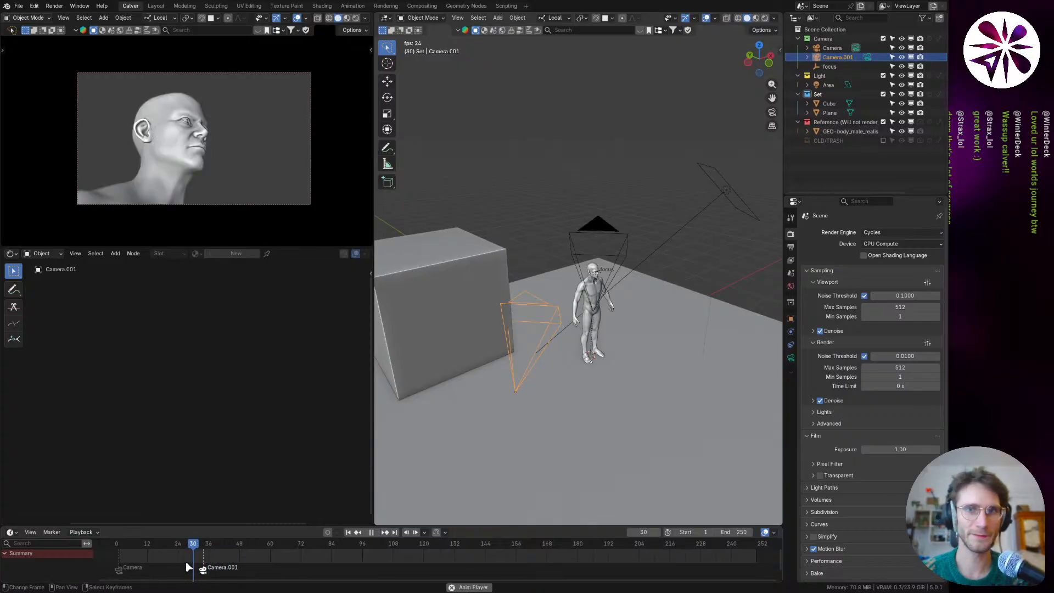
Step: Return to the character animation scene and delete the duplicate Camera.002 marker at frame 42
key("ctrl+shift+o")
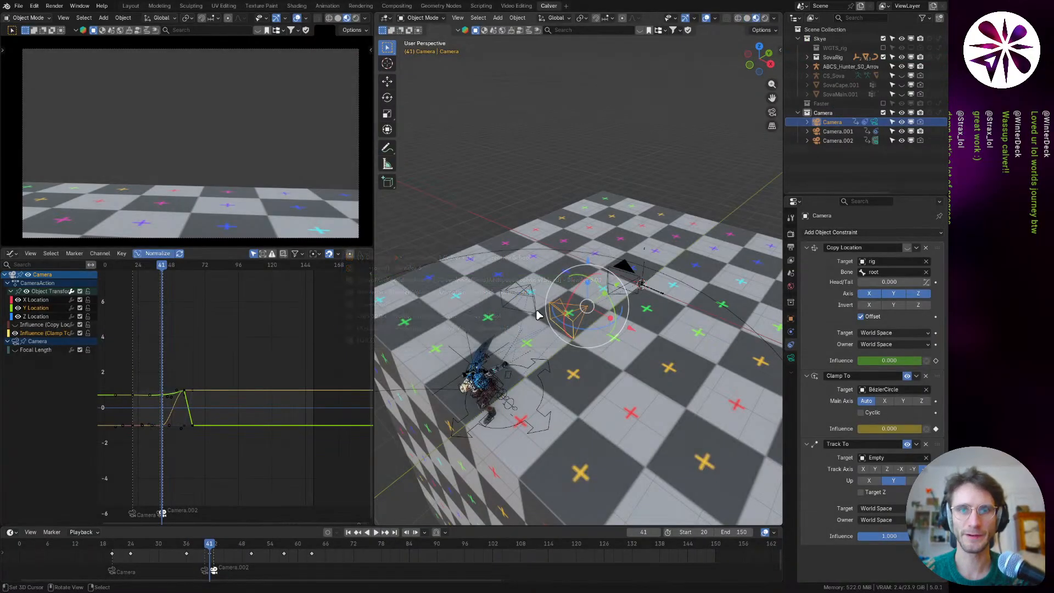
left_click(205, 545)
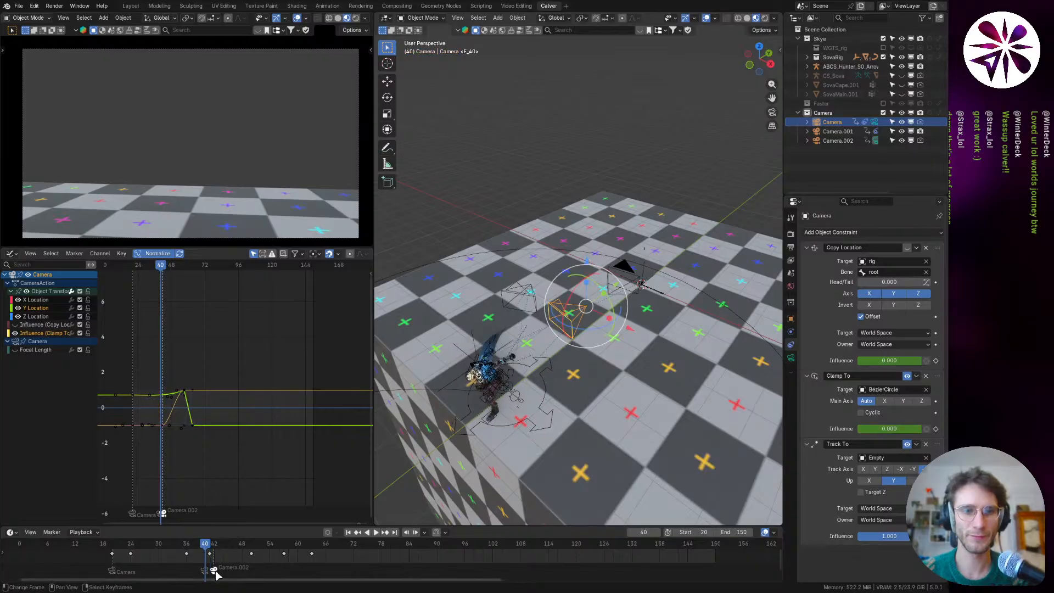
key("x")
left_click(216, 572)
mouse_move(205, 544)
left_mouse_down()
mouse_move(186, 549)
mouse_move(245, 553)
left_mouse_up()
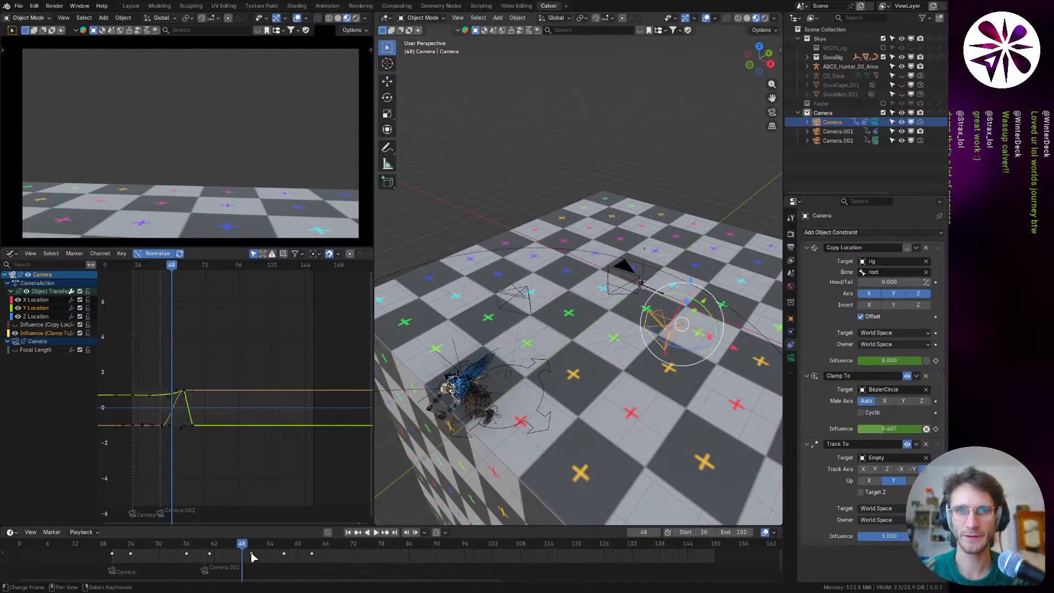
Step: Switch both 3D viewports to solid shading and scrub between frames 32 and 38 to check the camera view
key("z")
left_click(317, 167)
key("z")
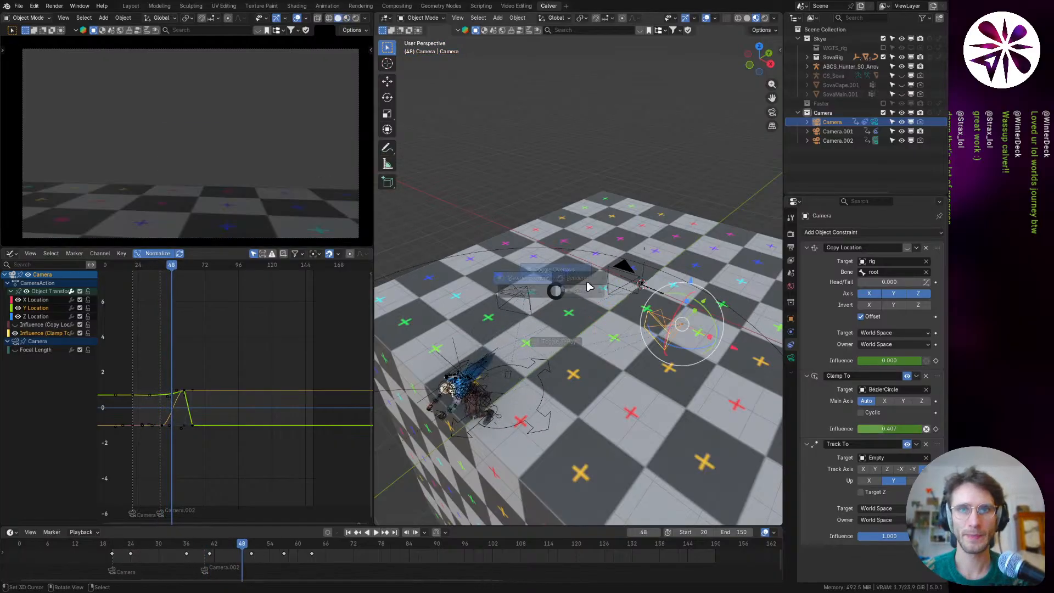
left_click(598, 288)
mouse_move(240, 546)
left_mouse_down()
mouse_move(148, 549)
mouse_move(197, 553)
mouse_move(168, 556)
left_mouse_up()
scroll(507, 331, "up", 2)
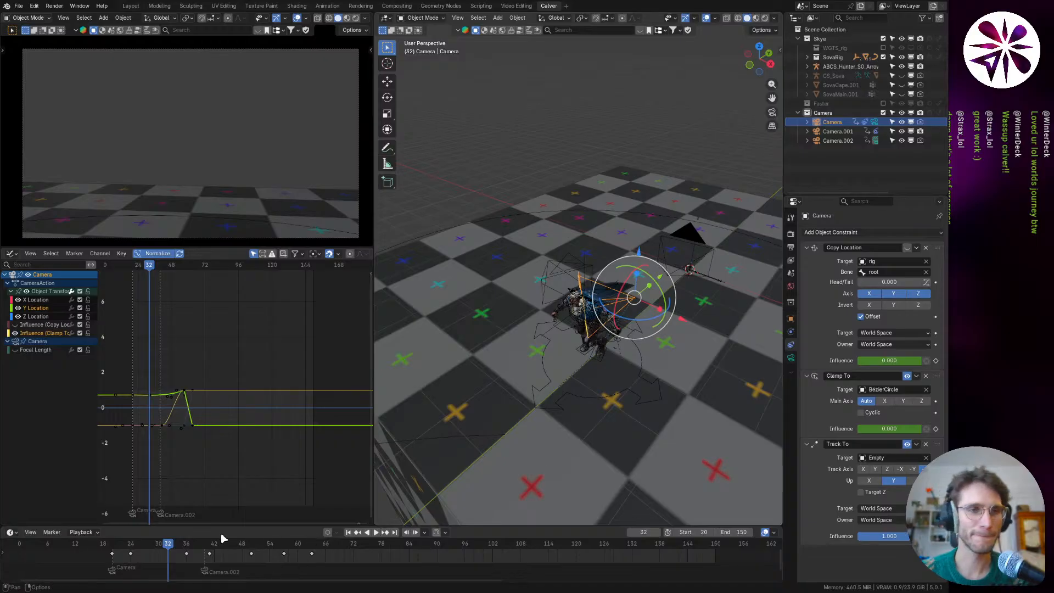
left_click_drag(180, 550, 195, 565)
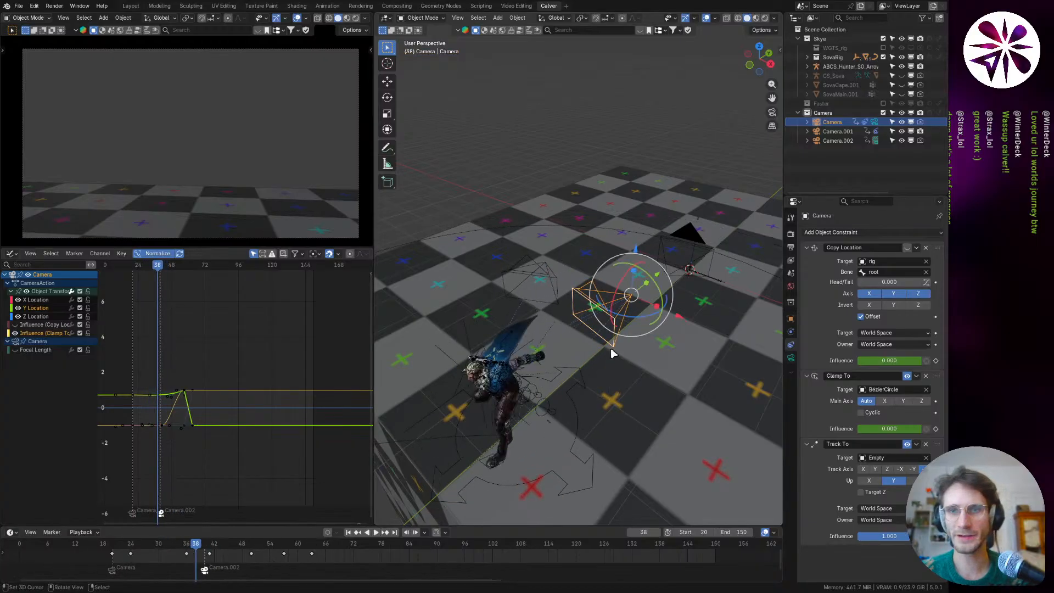
Step: Delete the remaining camera markers at frames 40 and 20, and return to frame 20
left_click(203, 570)
key("x")
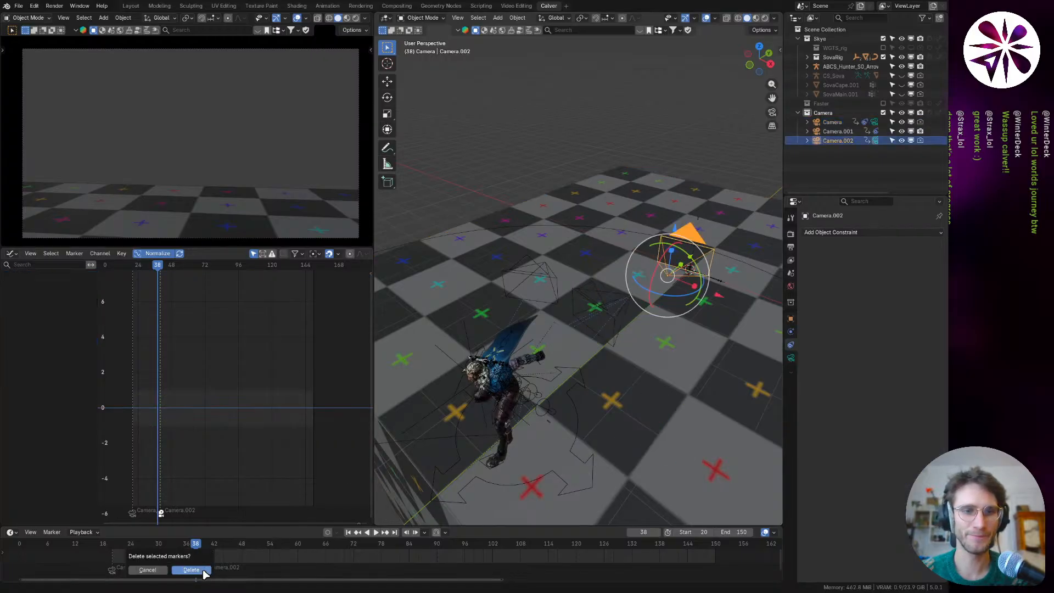
left_click(204, 572)
left_click(113, 571)
key("x")
left_click(117, 572)
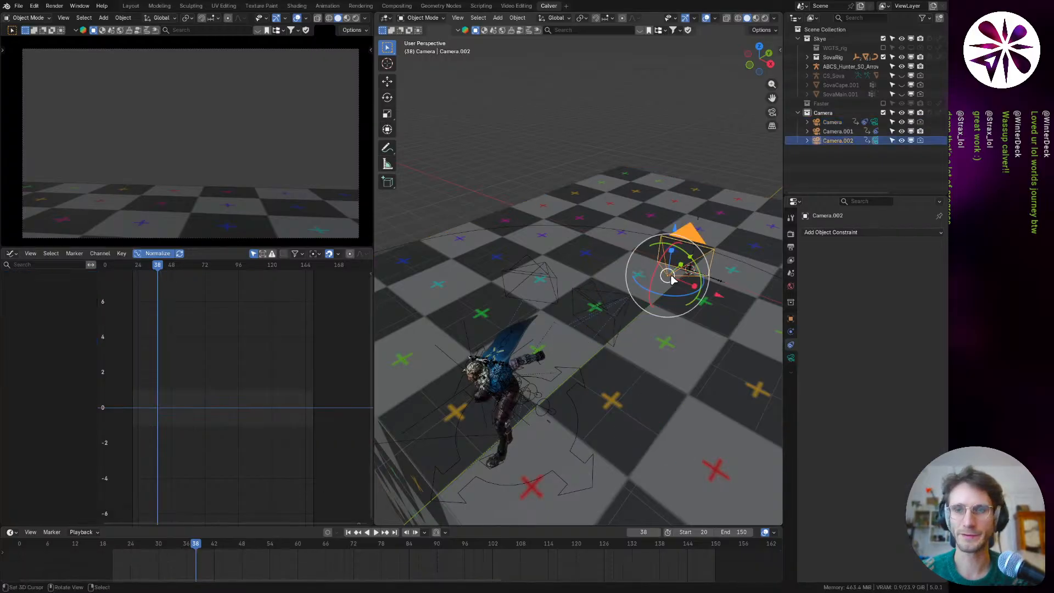
left_click_drag(188, 557, 113, 559)
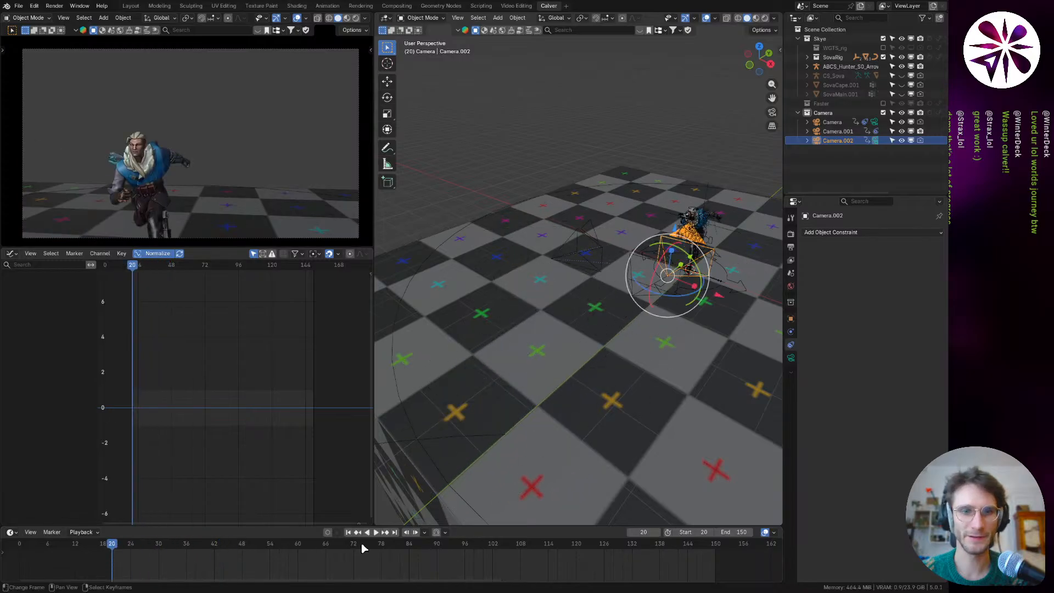
Step: Fly Camera.002 back and down to a low view of the platform, adjusting the framing at frames 20 and 45
key("shift+grave")
key("s")
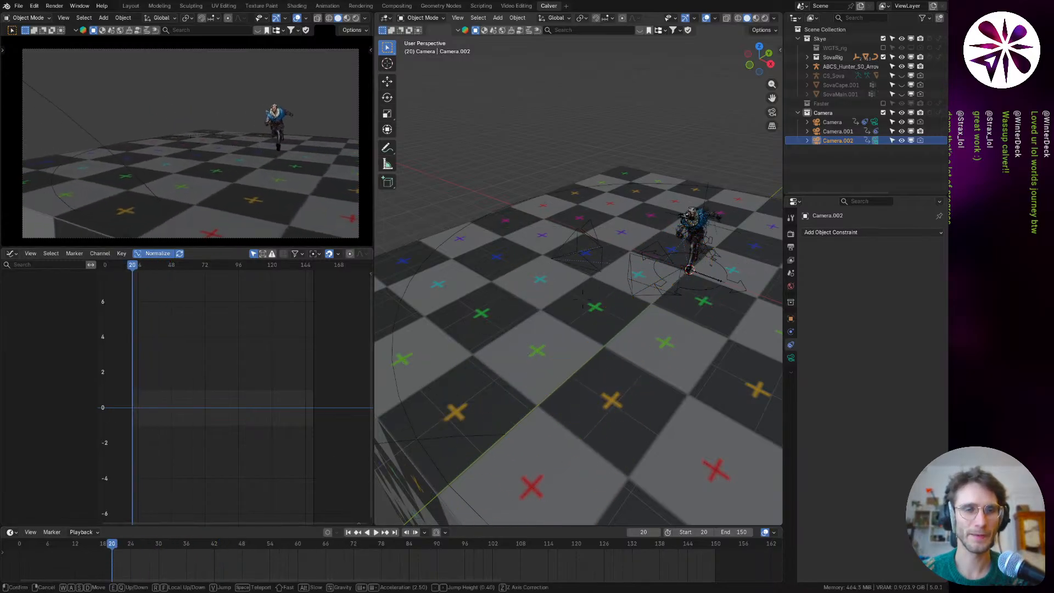
key("a")
key("q")
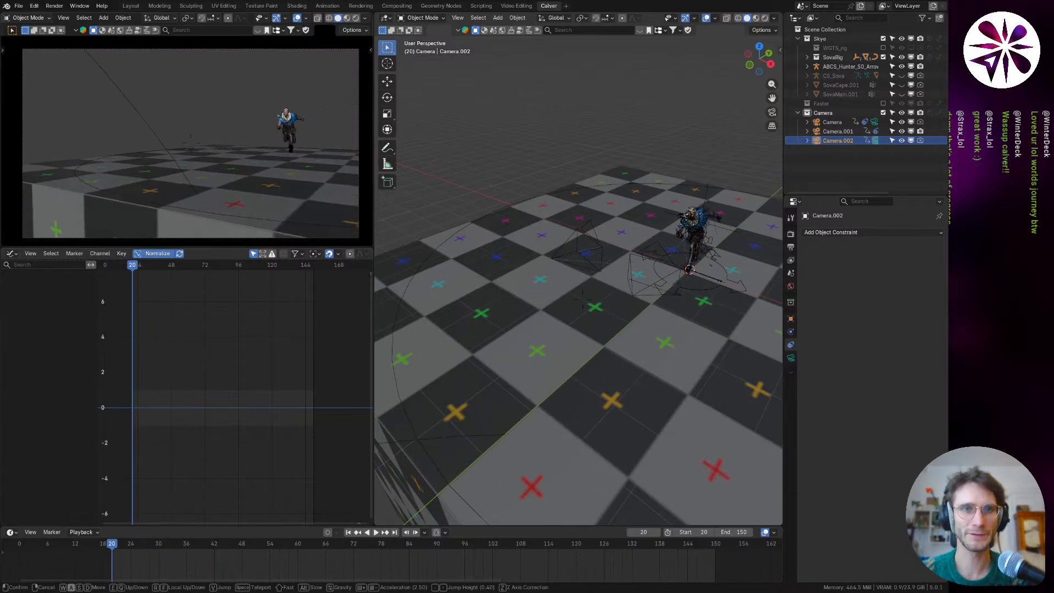
left_click(283, 216)
key("space")
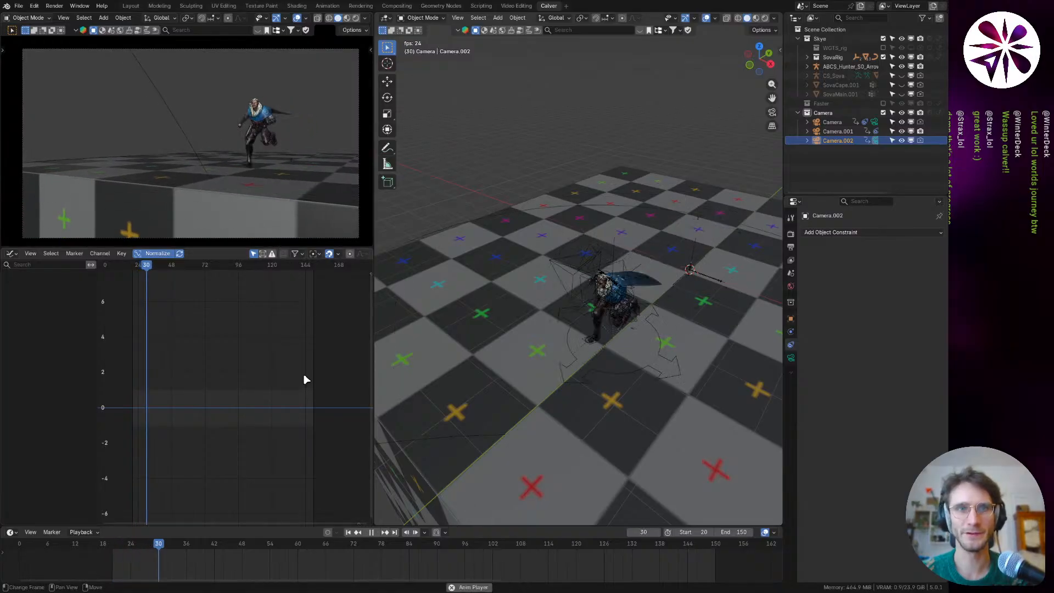
key("shift+grave")
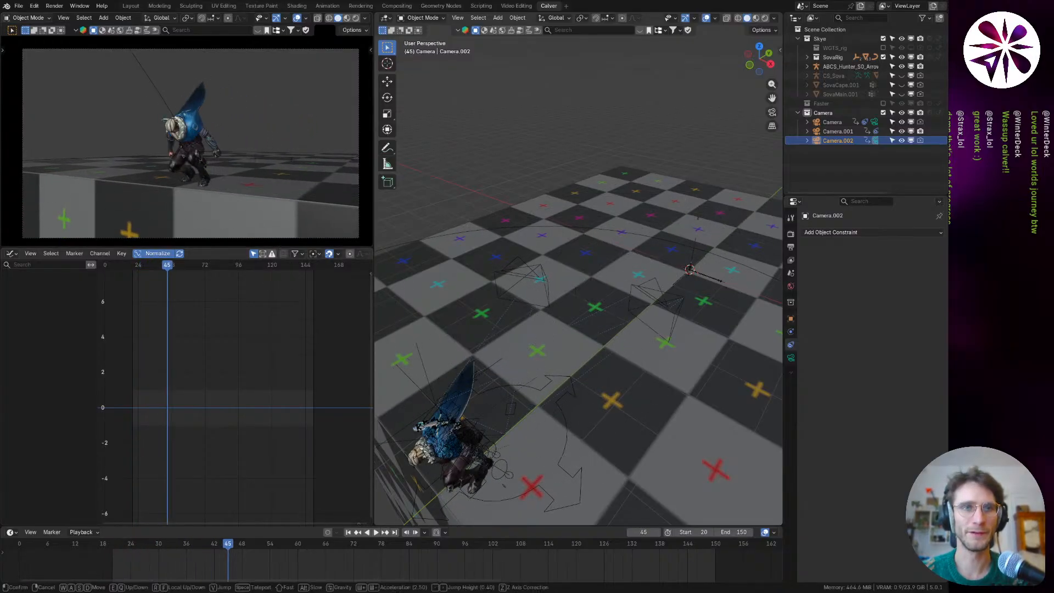
left_click(187, 143)
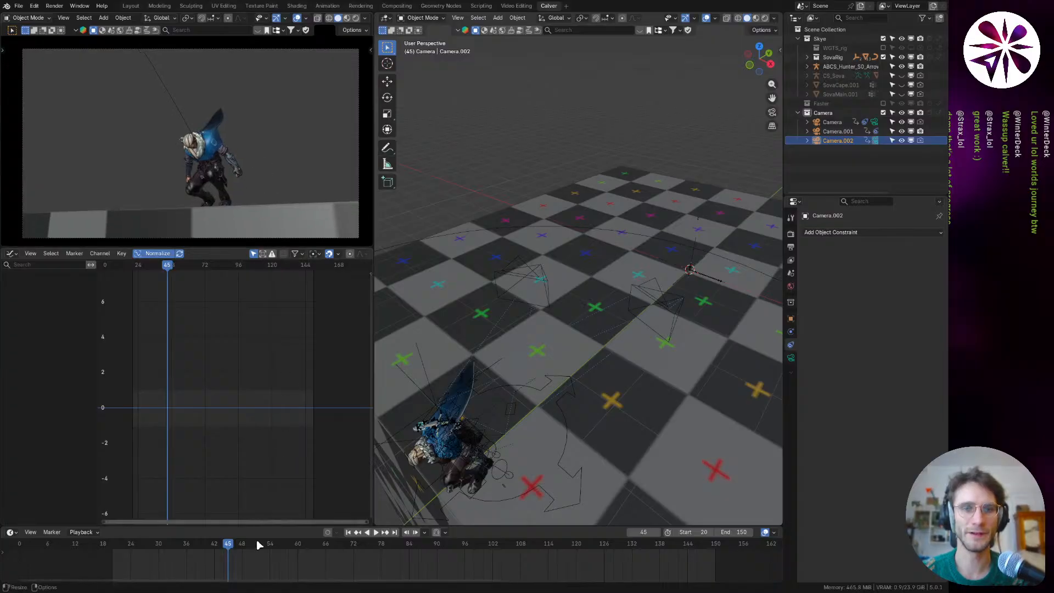
Step: Bind Camera.002 to a timeline marker at frame 35
left_click_drag(247, 545, 130, 556)
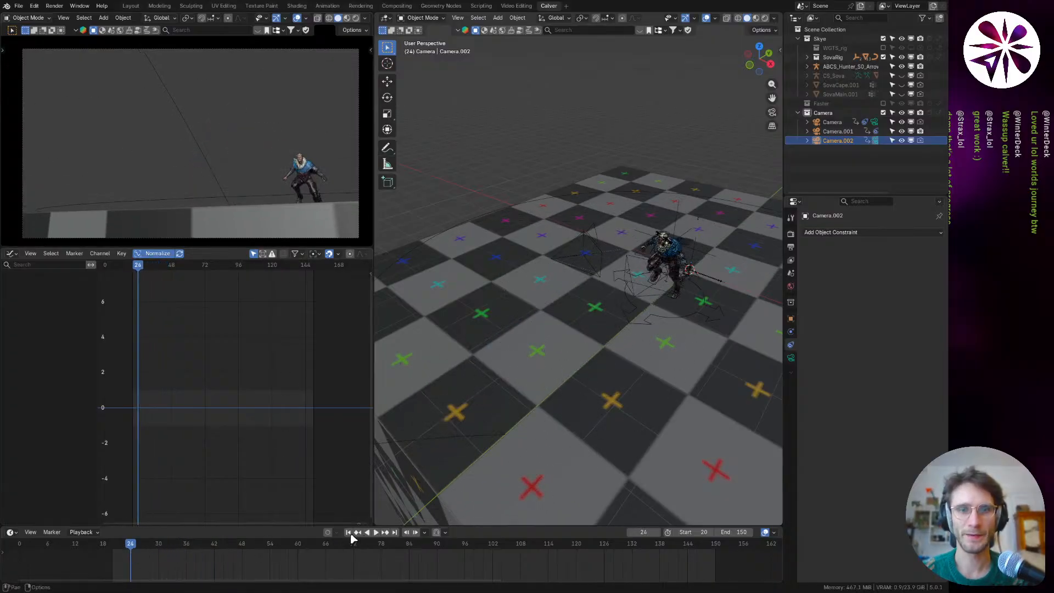
left_click(348, 532)
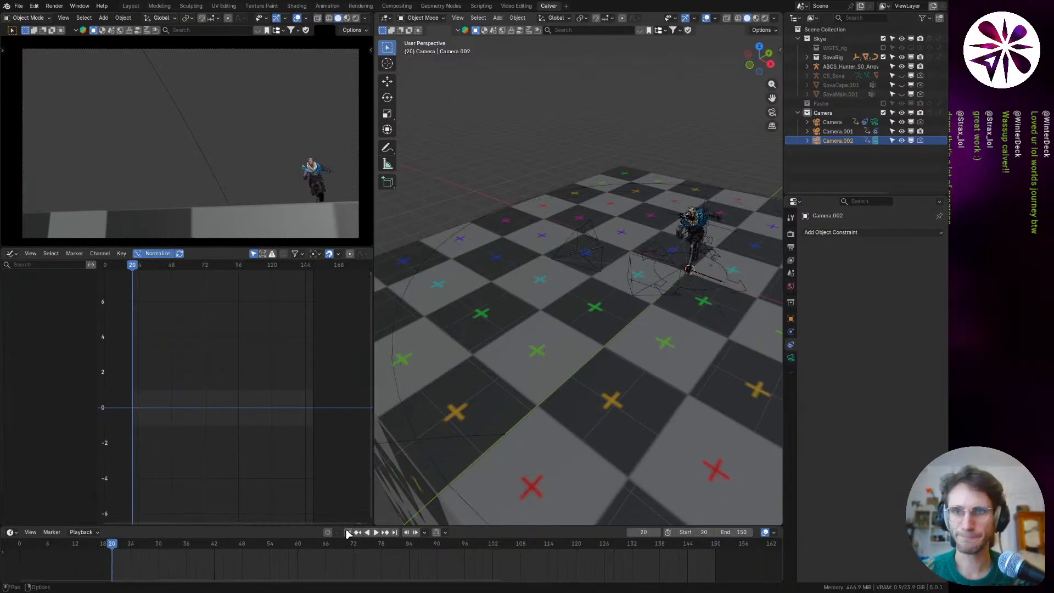
left_click(183, 546)
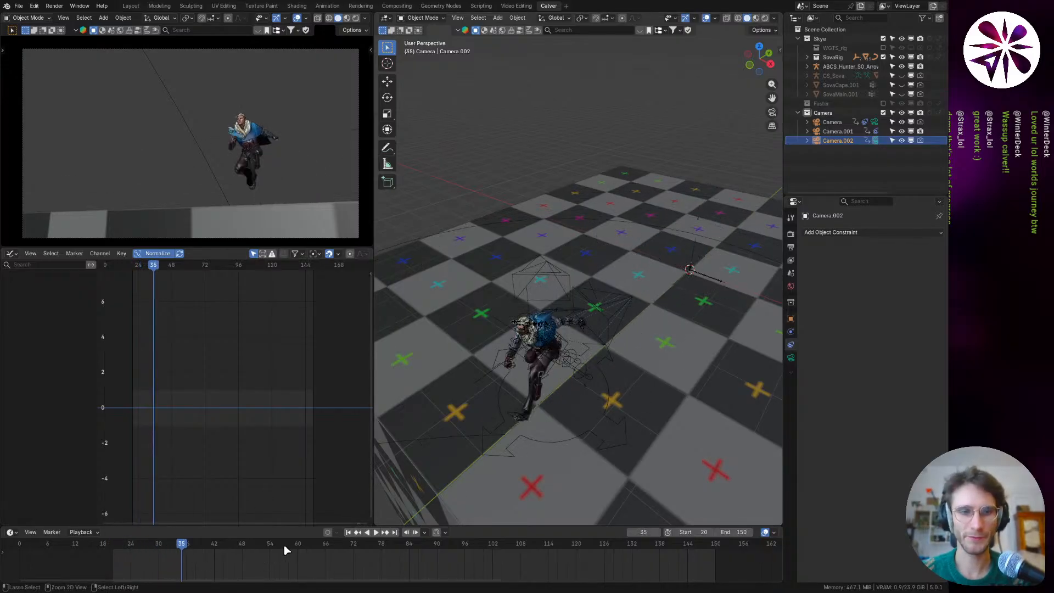
key("ctrl+b")
Step: Select the object Camera and bind it to a timeline marker at frame 20
scroll(534, 409, "down", 3)
middle_click_drag(534, 409, 637, 313, "shift")
mouse_move(662, 357)
middle_mouse_down()
mouse_move(647, 337)
mouse_move(564, 346)
middle_mouse_up()
left_click(604, 310)
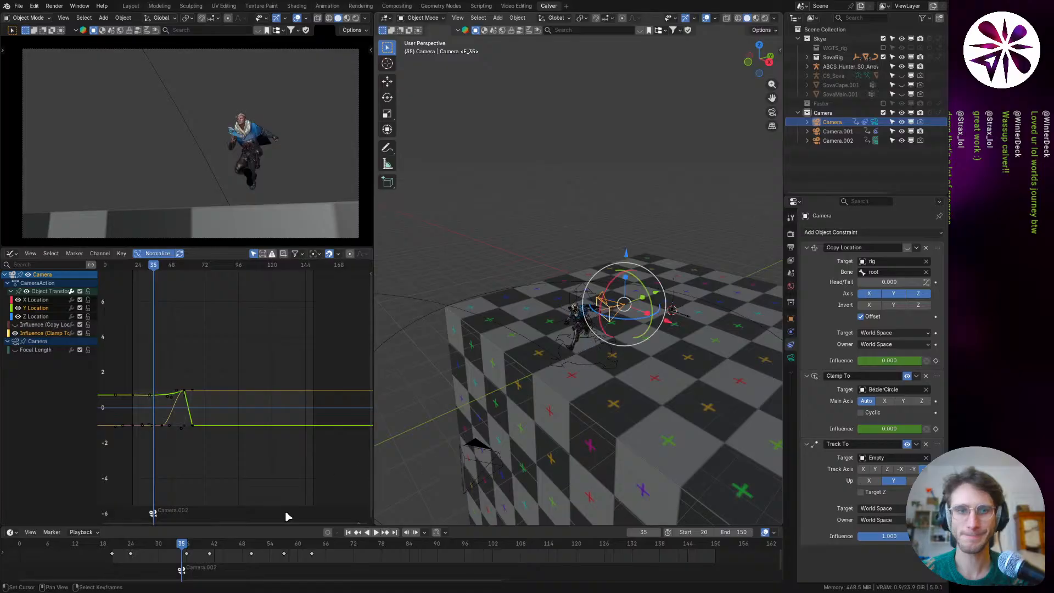
left_click(348, 532)
key("ctrl+b")
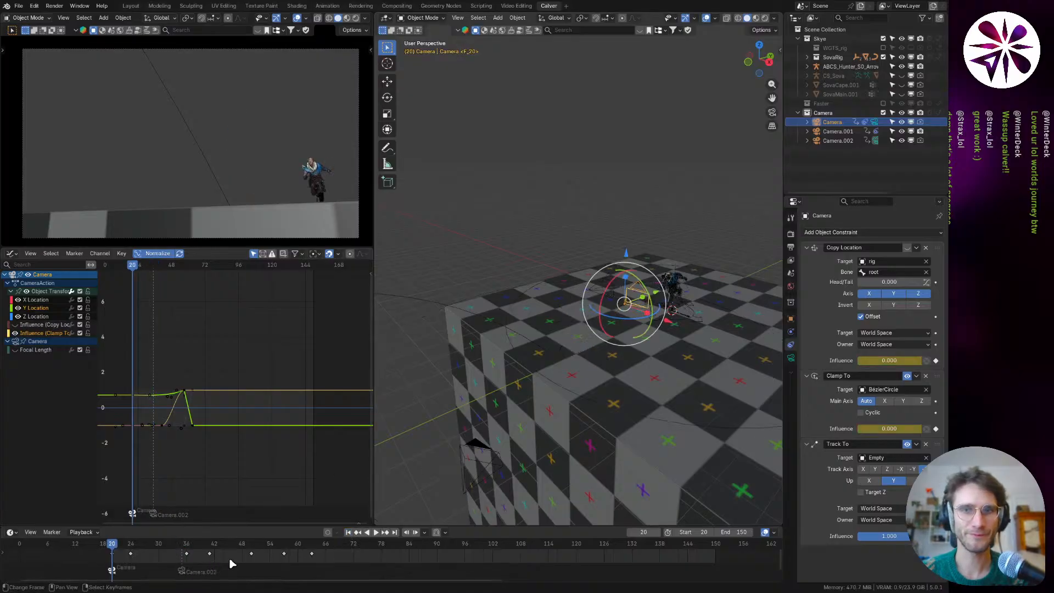
Step: Play the animation repeatedly from frame 20 past the Camera.002 marker to check whether the view switches cameras
key("space")
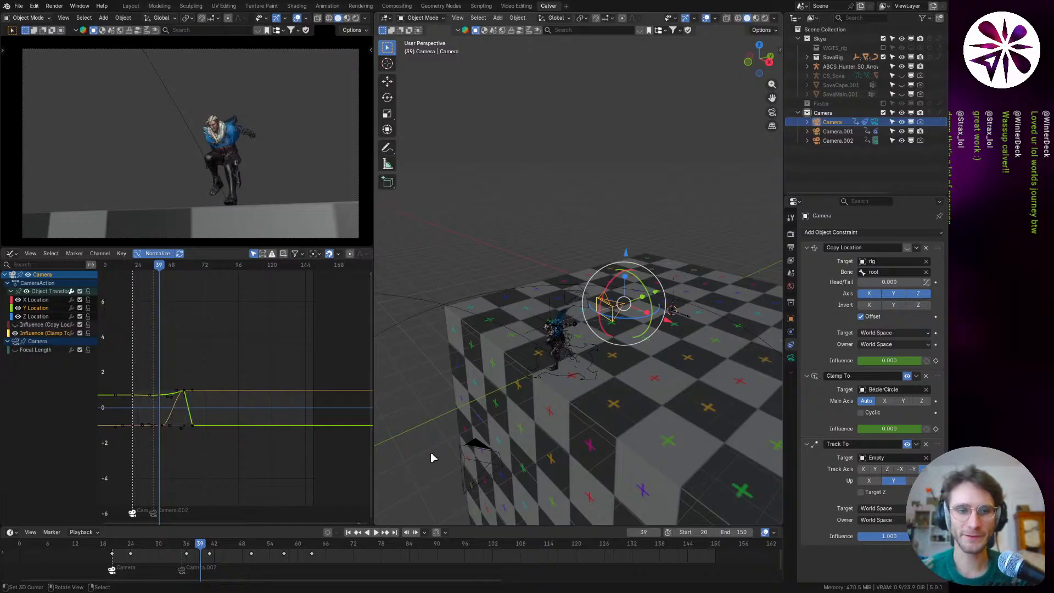
left_click(348, 531)
key("space")
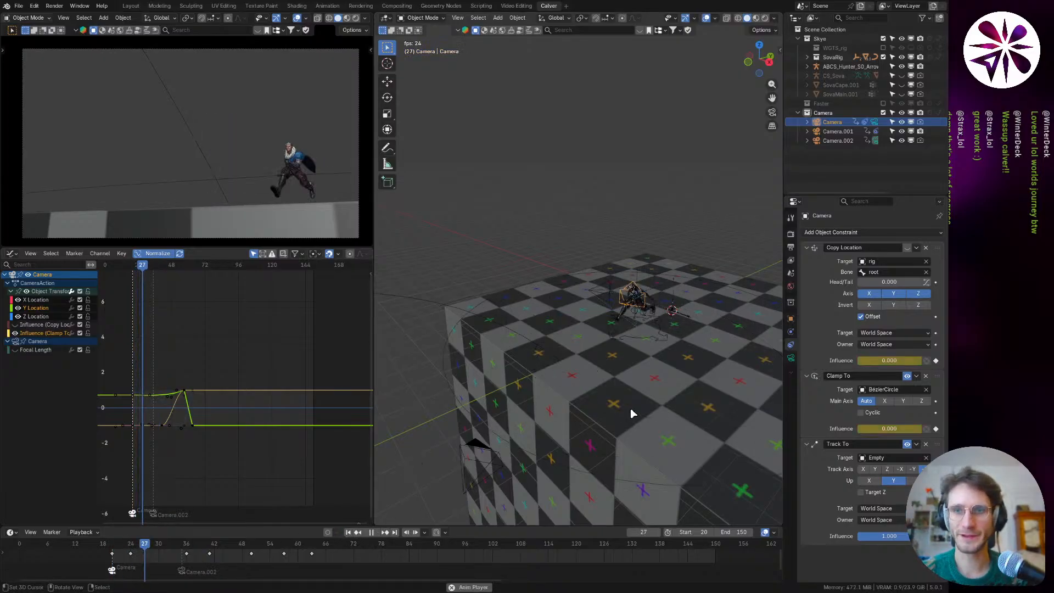
key("space")
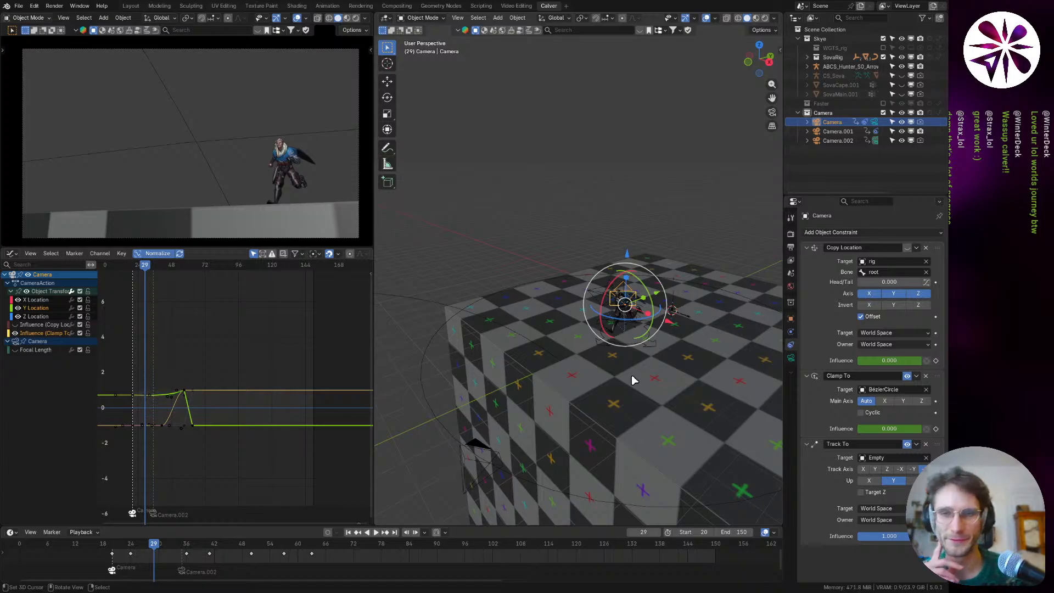
key("space")
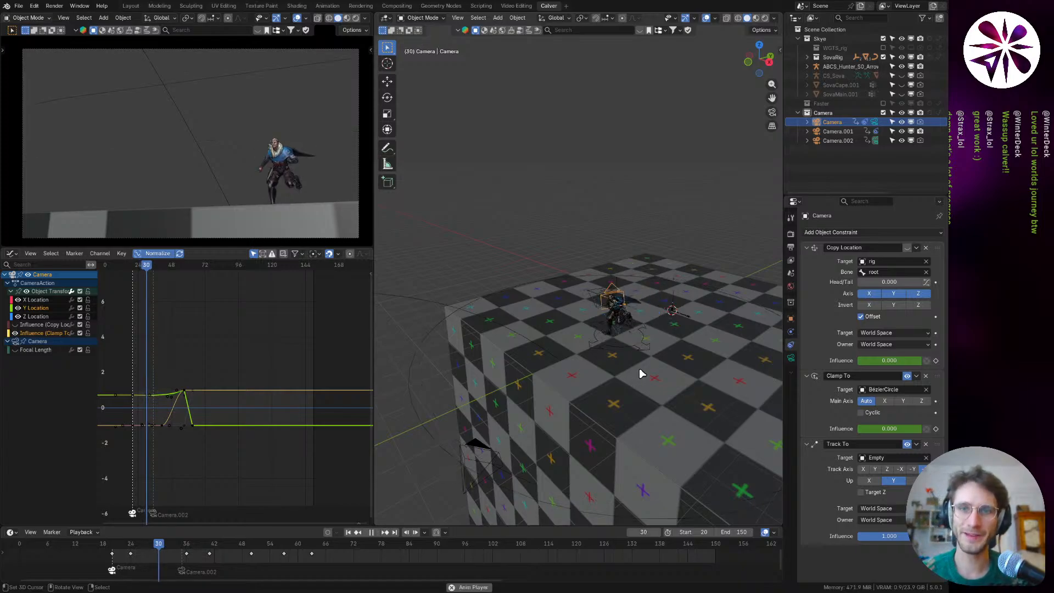
key("space")
middle_click_drag(639, 368, 624, 315)
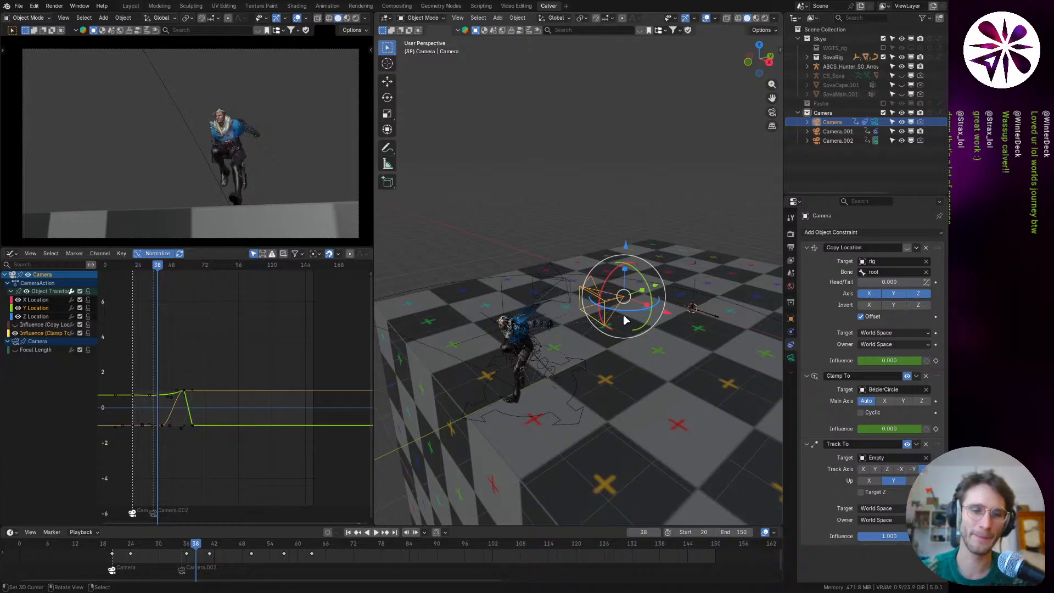
mouse_move(551, 407)
middle_mouse_down()
mouse_move(547, 381)
mouse_move(534, 389)
mouse_move(552, 385)
middle_mouse_up()
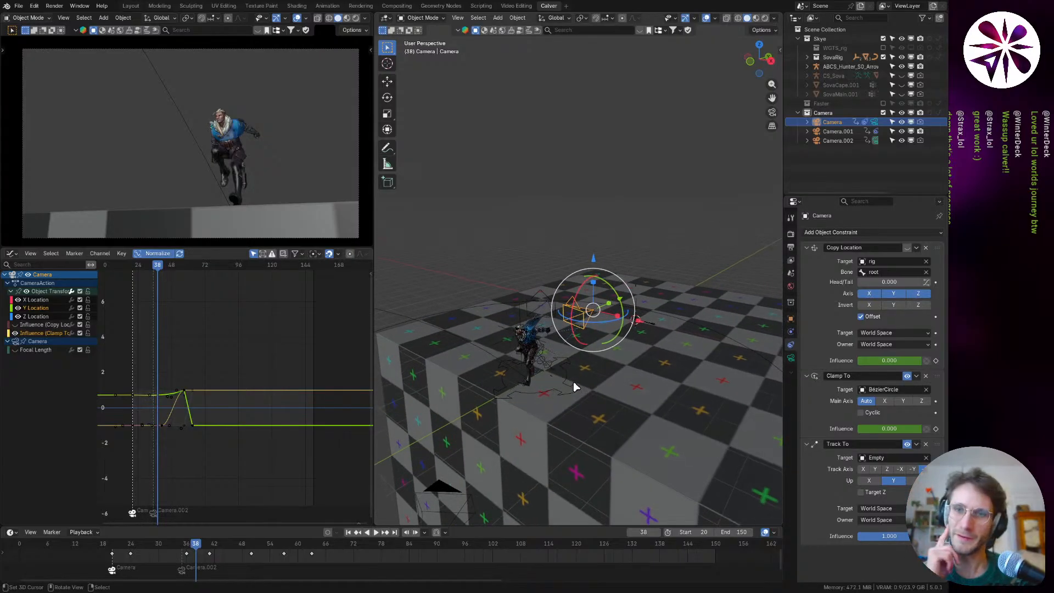
left_click(348, 532)
key("space")
key("space")
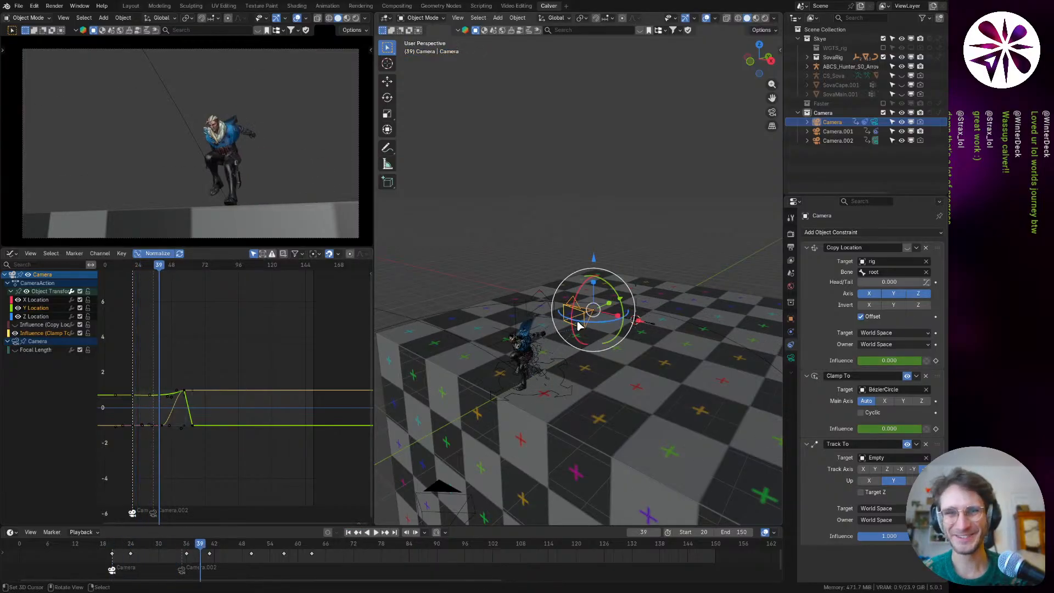
middle_click_drag(579, 325, 528, 373)
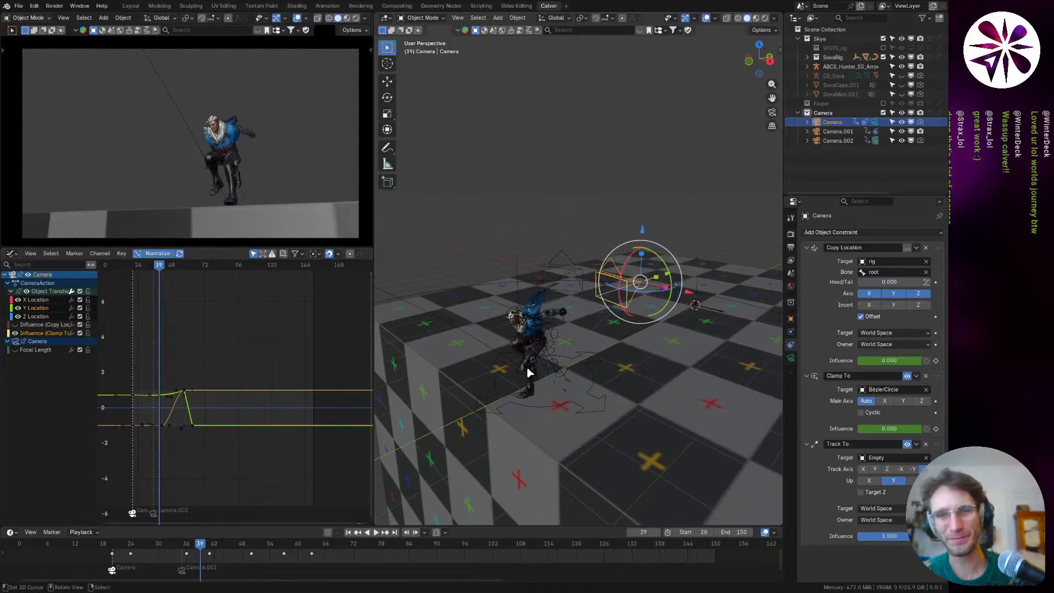
middle_click_drag(656, 314, 653, 351)
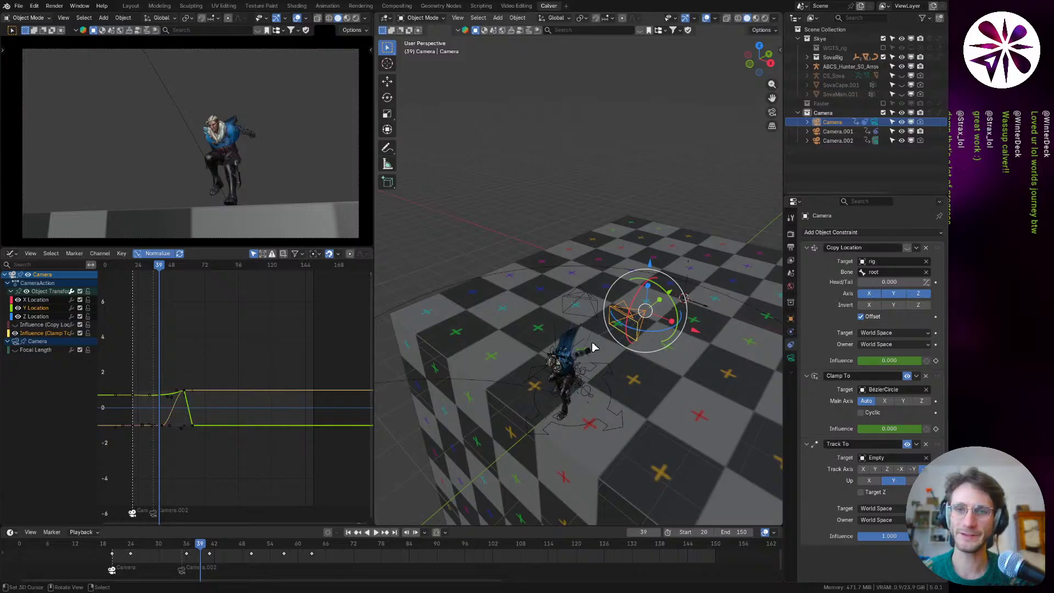
Step: Scrub between frames 31 and 41 and examine the cameras around the character on either side of the Camera.002 marker
mouse_move(205, 550)
left_mouse_down()
mouse_move(282, 549)
mouse_move(164, 549)
mouse_move(209, 549)
left_mouse_up()
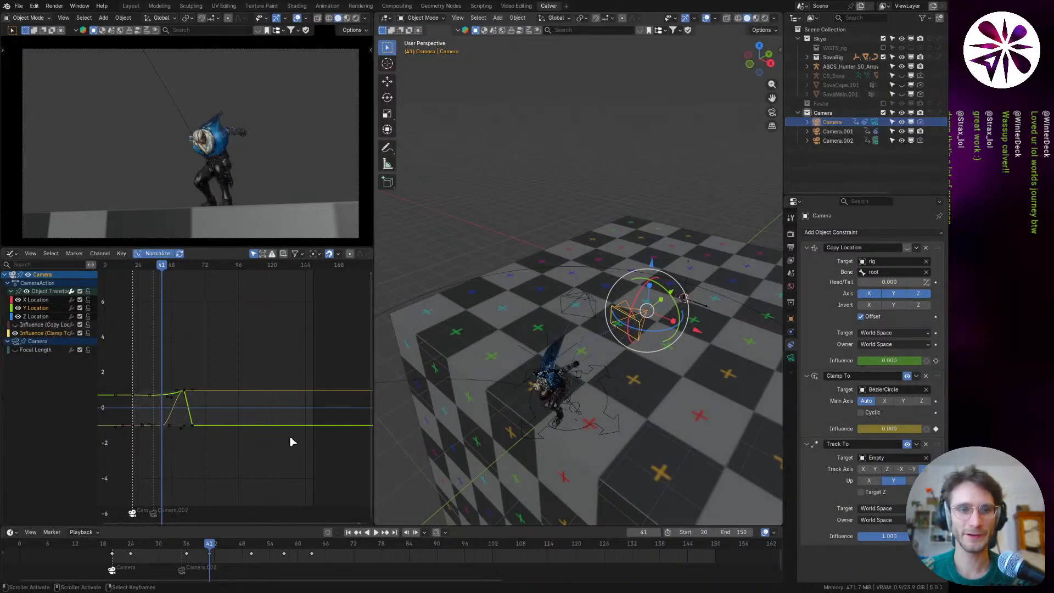
left_click_drag(209, 546, 159, 550)
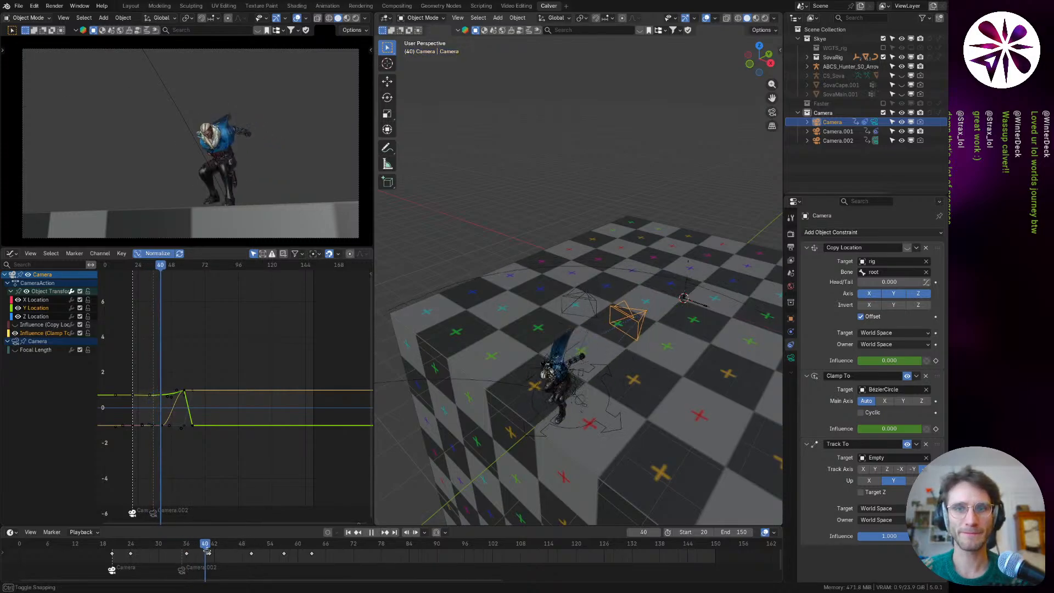
key("Escape")
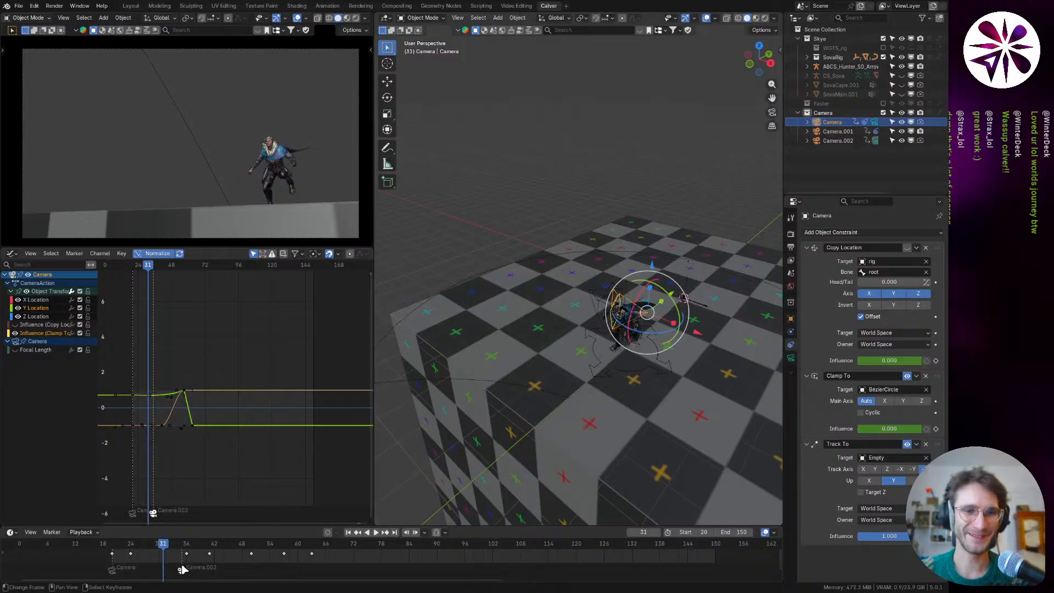
left_click_drag(167, 547, 189, 554)
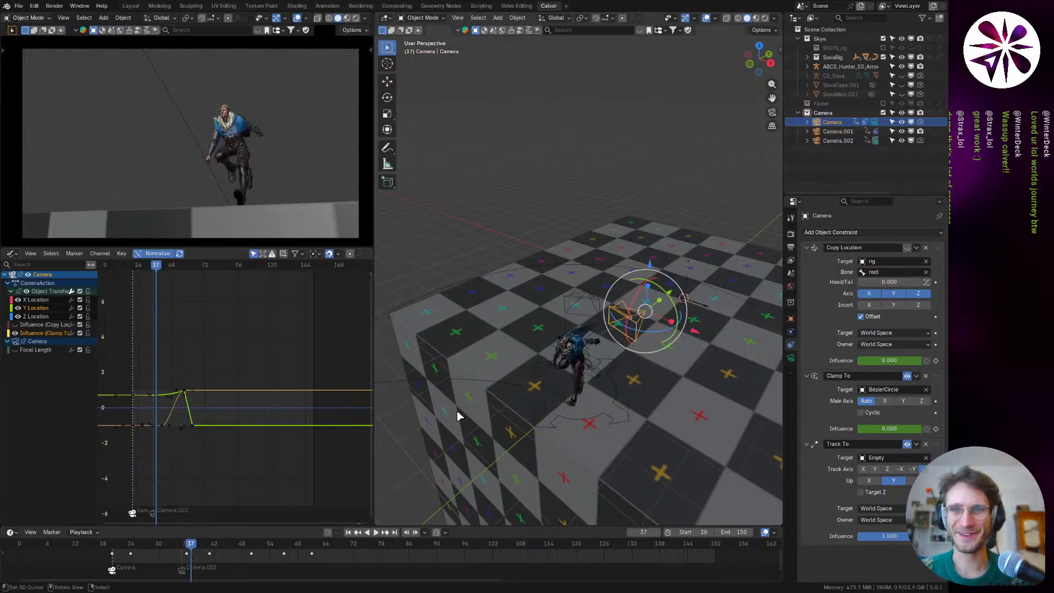
scroll(538, 409, "up", 1)
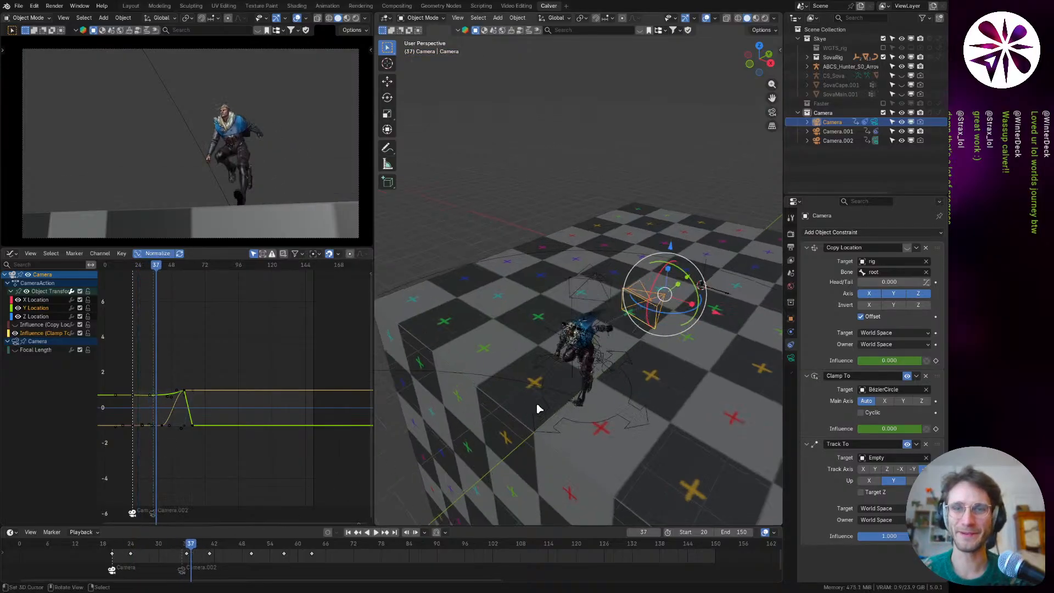
middle_click_drag(610, 355, 553, 345)
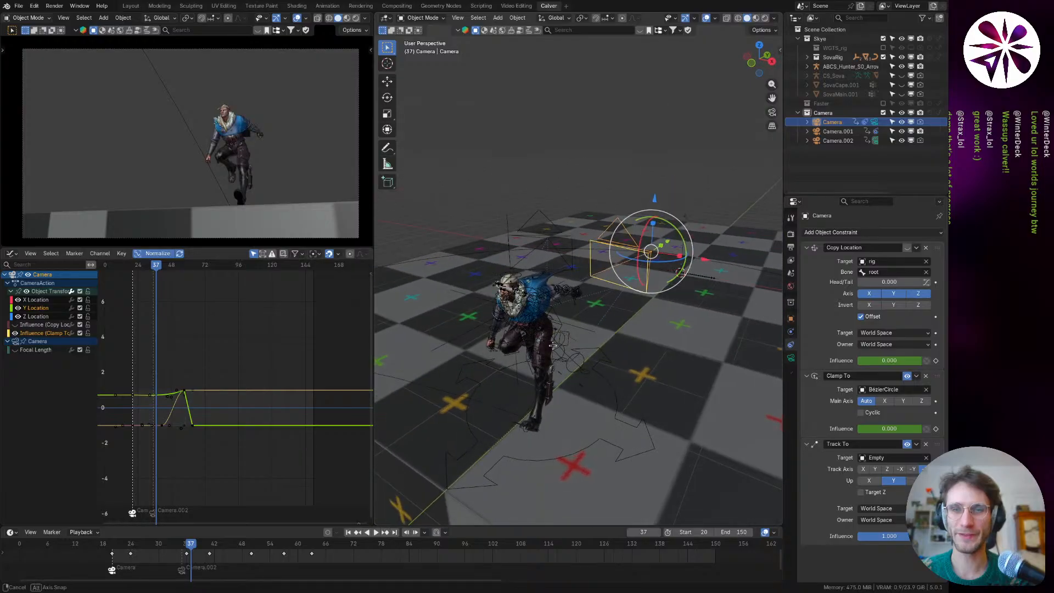
middle_click_drag(535, 422, 540, 409, "shift")
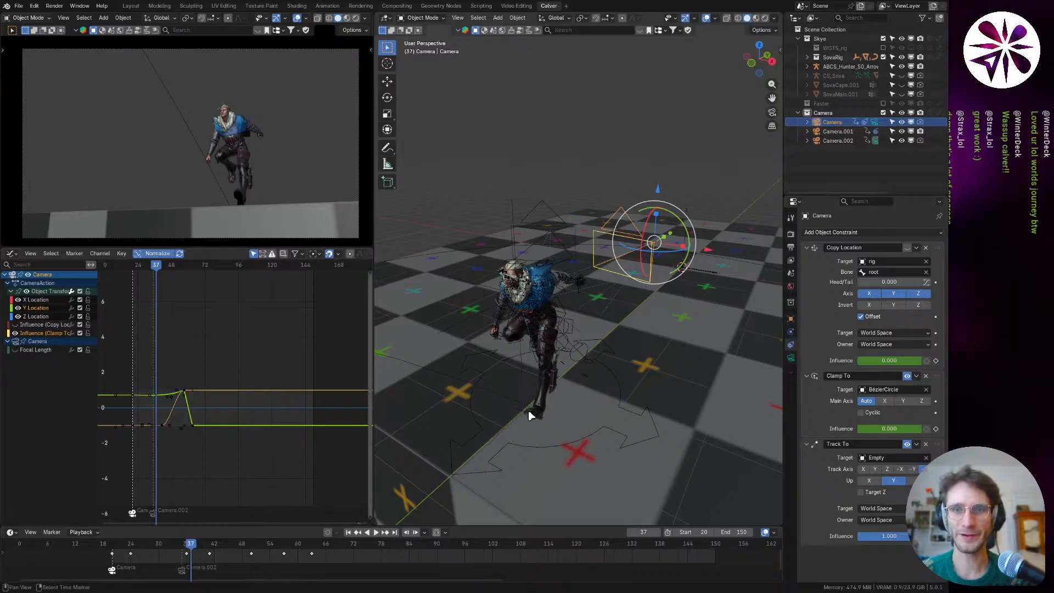
left_click(206, 548)
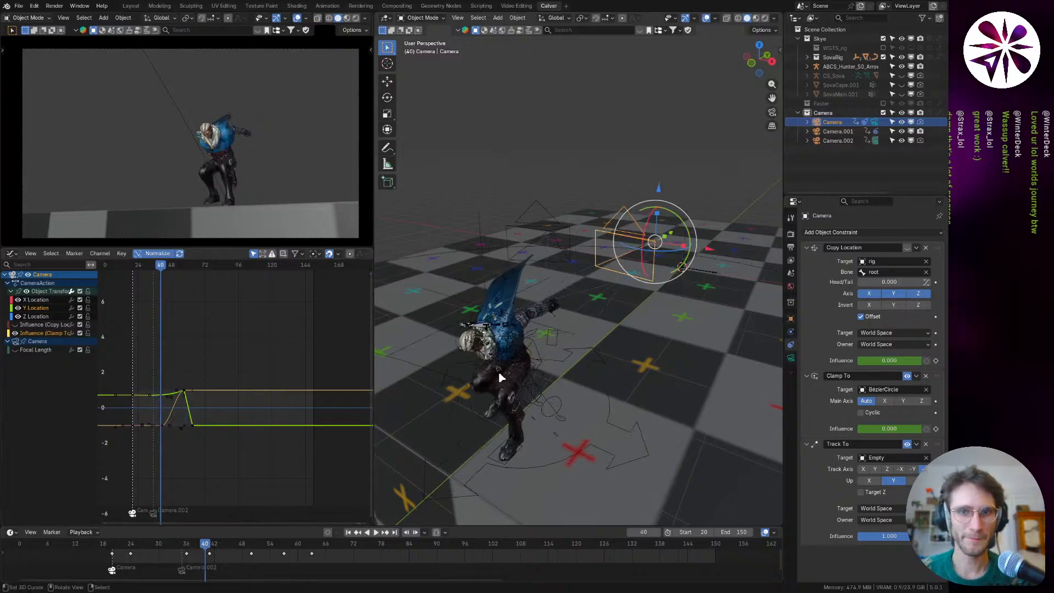
Step: Reselect Camera.002 and delete the Camera.002 and Camera markers from the timeline
scroll(688, 194, "down", 6)
left_click(658, 322)
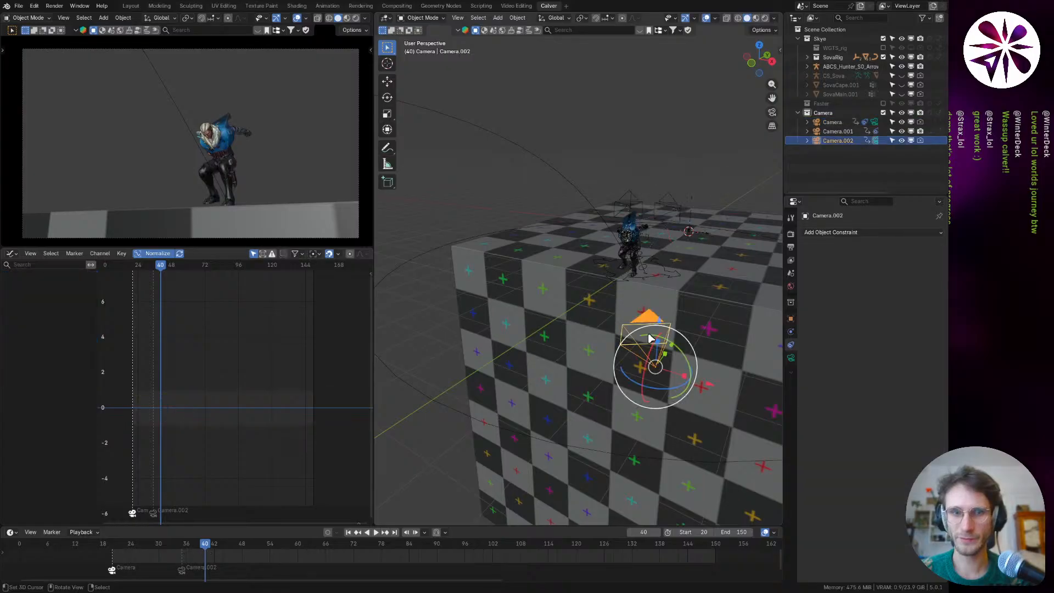
left_click_drag(182, 571, 113, 571)
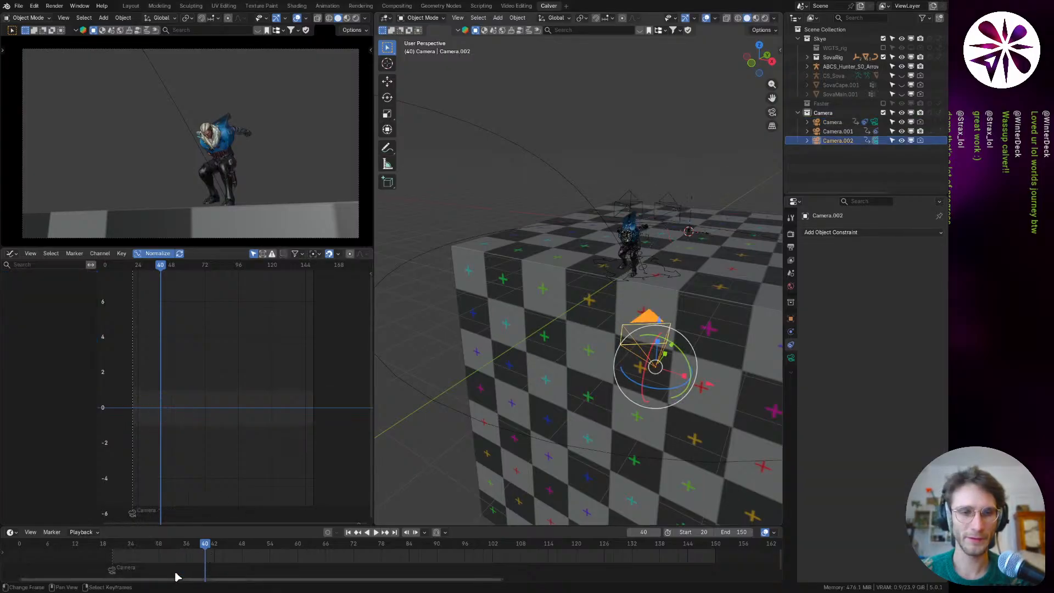
left_click(109, 569)
Step: Advance the animation to frame 52 and roll Camera.002 by about 11° around its viewing direction
left_click_drag(210, 543, 139, 543)
key("space")
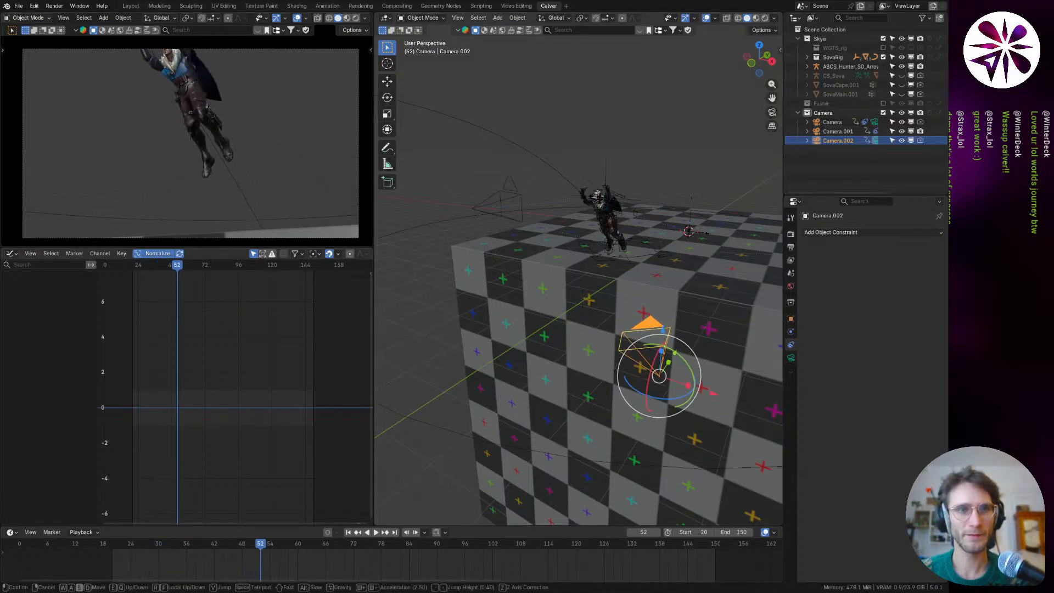
key("r")
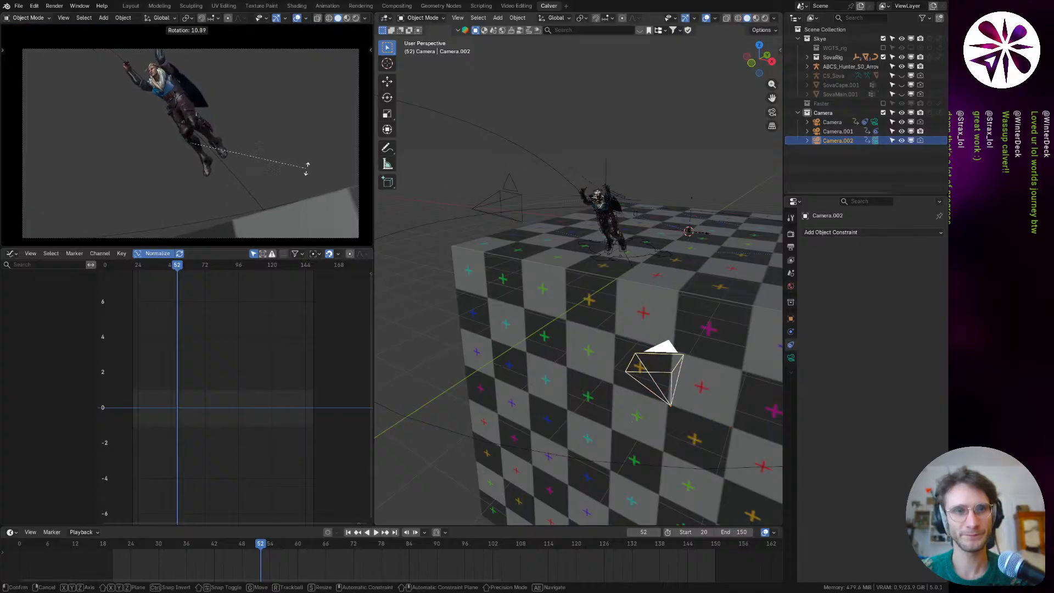
left_click(306, 172)
Step: Fly Camera.002 to a low position below the platform edge, looking up at the leaping character at frame 52
key("shift+grave")
key("e")
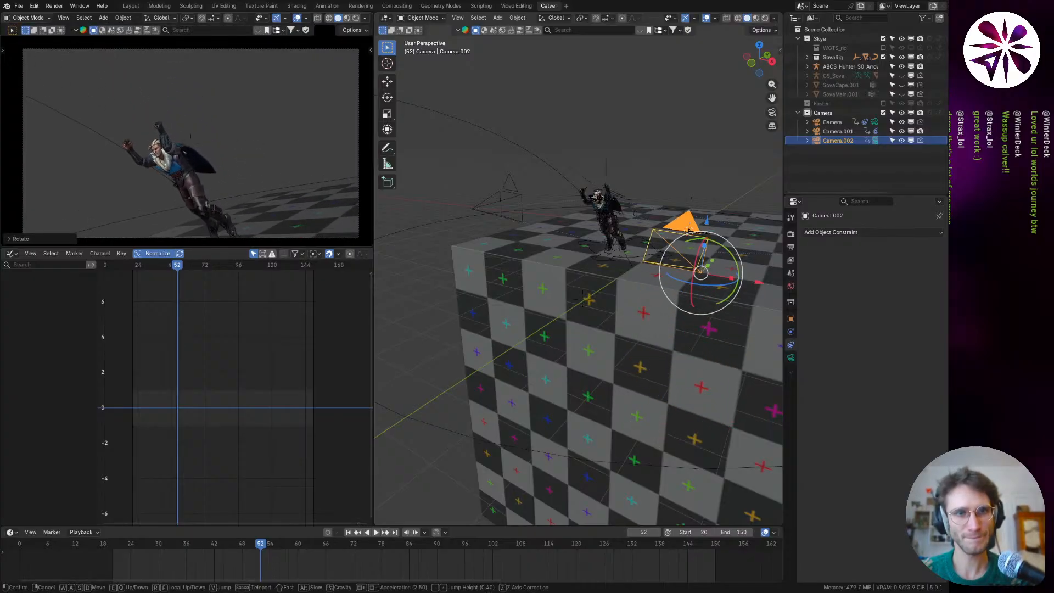
key("d")
key("q")
key("w")
key("q")
left_click(333, 524)
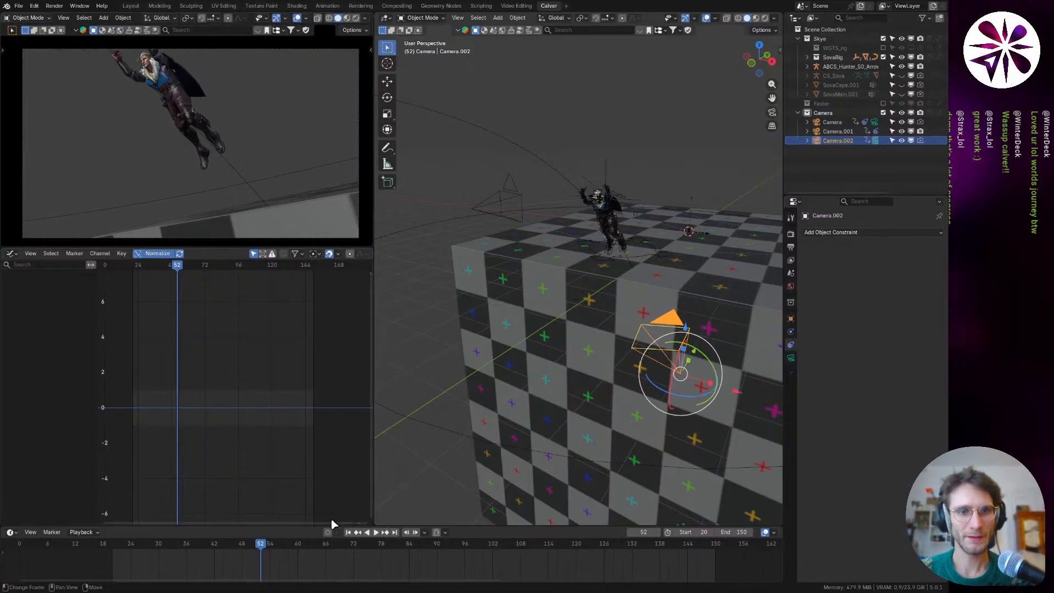
Step: Go back to frame 35, fly Camera.002 toward the platform edge and roll it around its viewing direction
left_click_drag(257, 551, 180, 551)
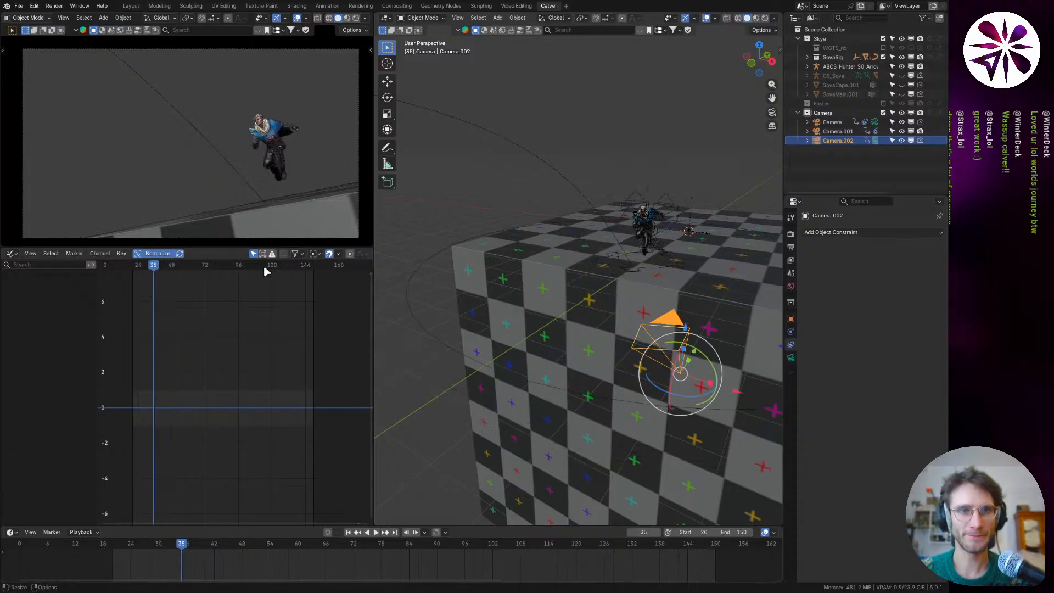
key("shift+grave")
left_click(324, 242)
key("r")
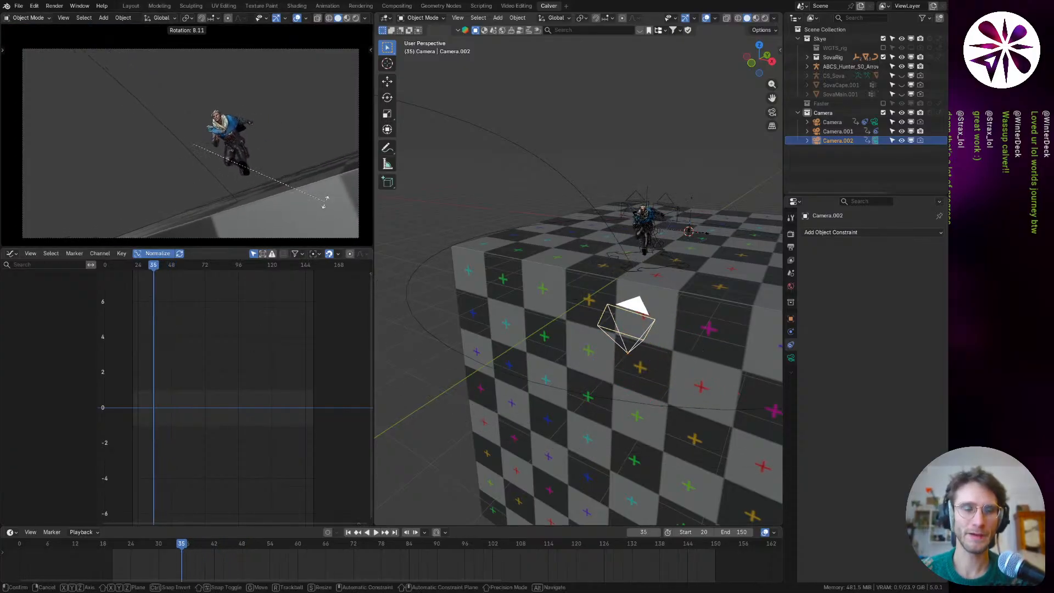
left_click(314, 246)
Step: Fly Camera.002 to a low position below the platform edge, centring the running character above it at frame 35
key("shift+grave")
key("e")
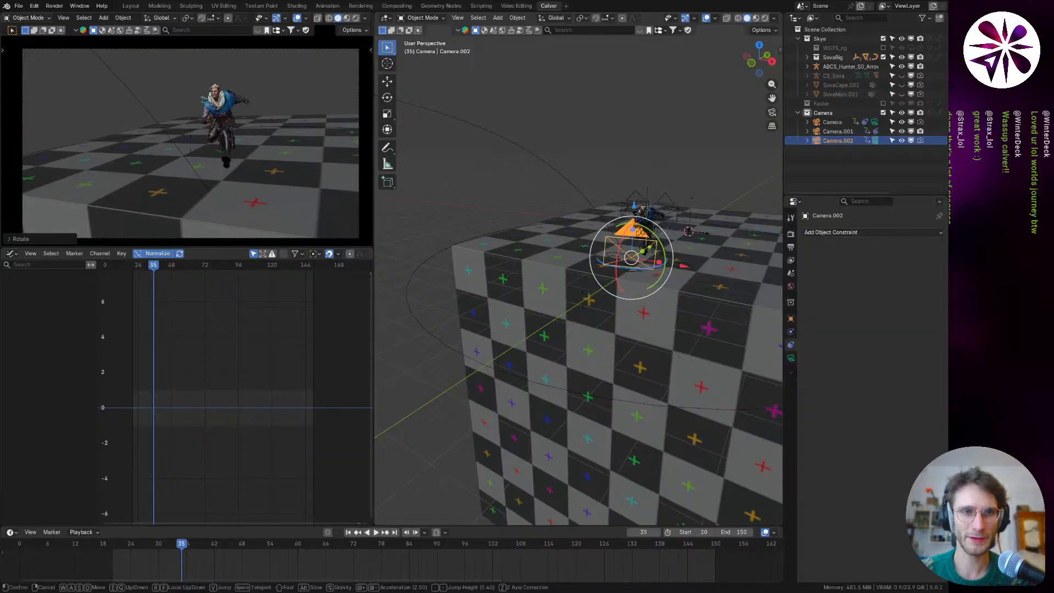
key("e")
key("q")
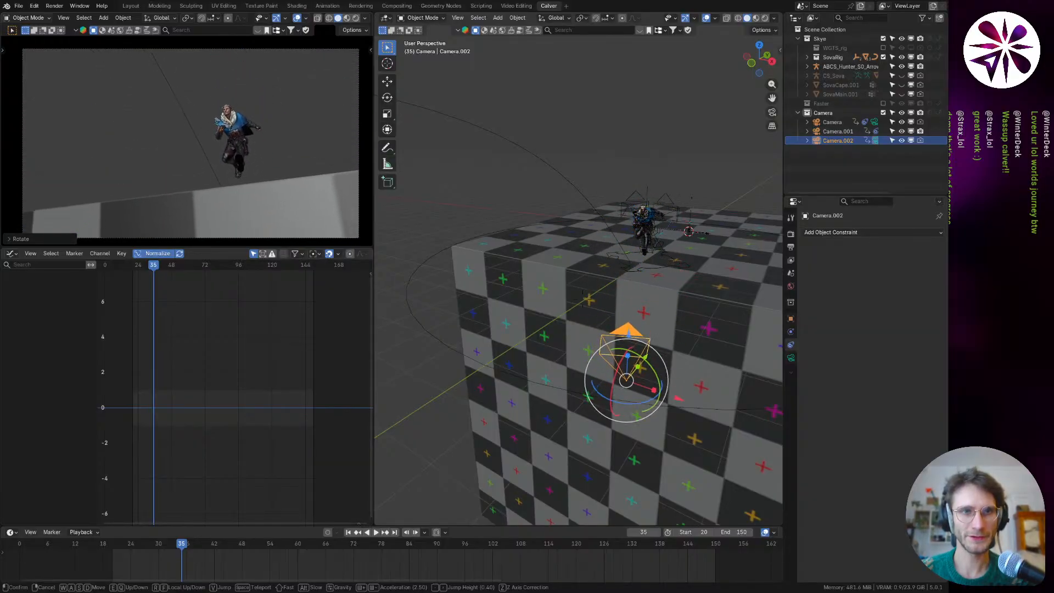
left_click(310, 235)
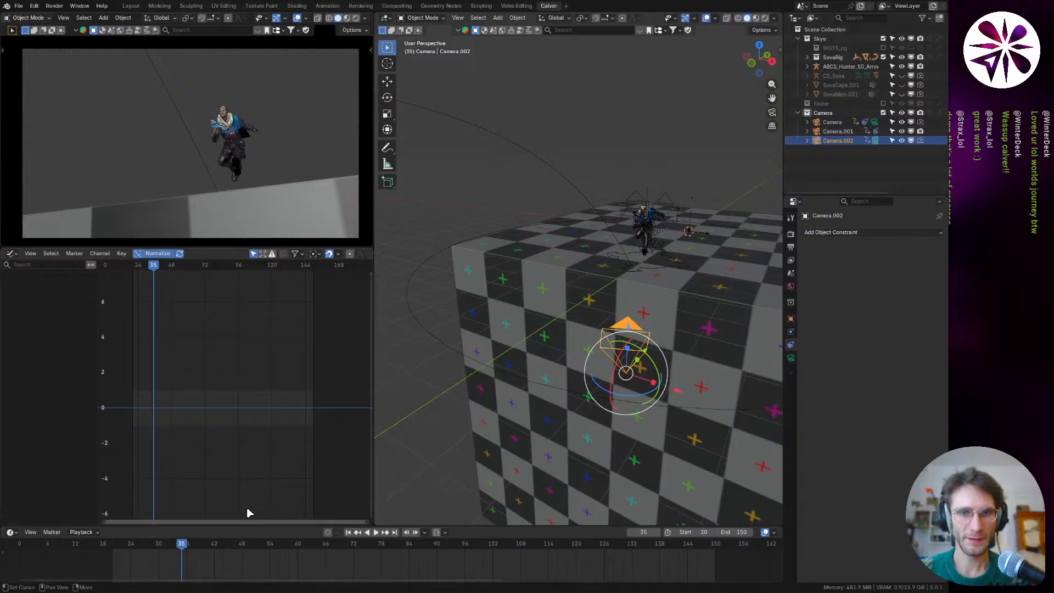
Step: Make Camera the active scene camera and scrub between frames 33 and 39 to examine its view of the character
left_click(668, 211)
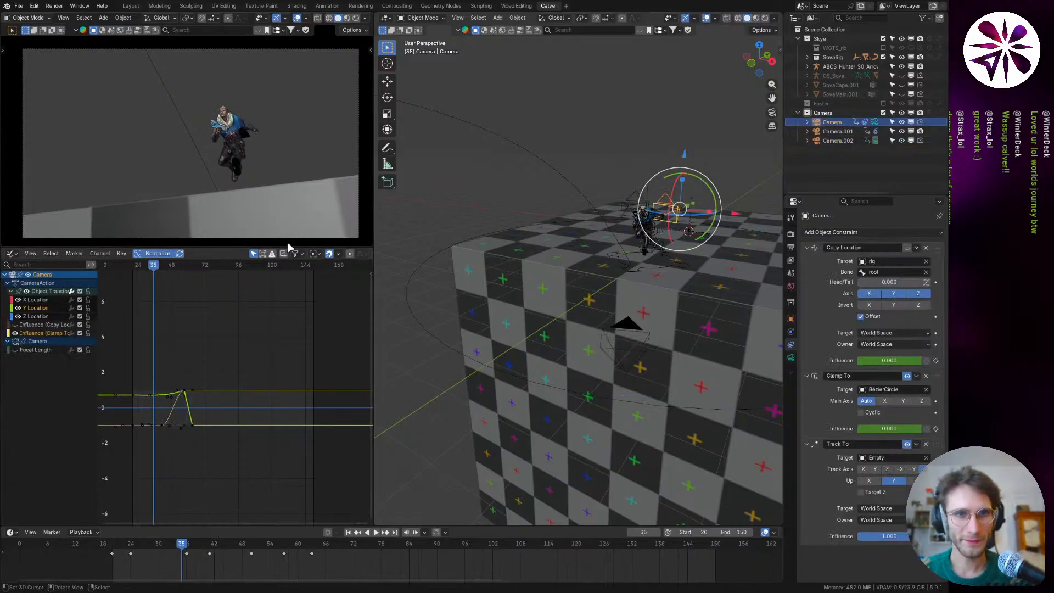
key("ctrl+KP_0")
left_click_drag(199, 546, 183, 541)
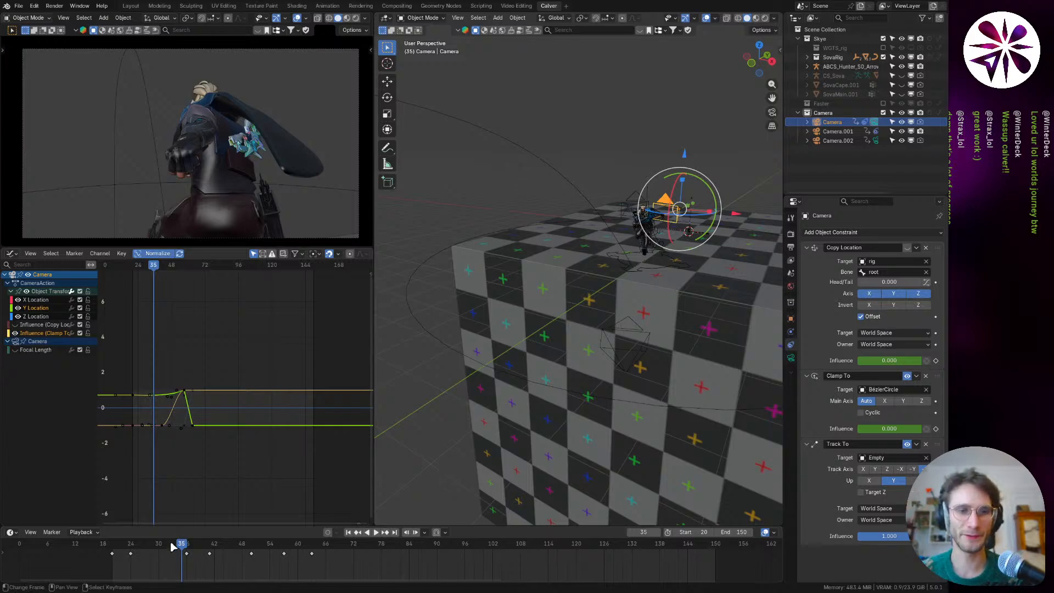
left_click_drag(172, 546, 200, 552)
Step: Make Camera.002 the active scene camera again and adjust its framing of the crouching character at frame 39
left_click(652, 330)
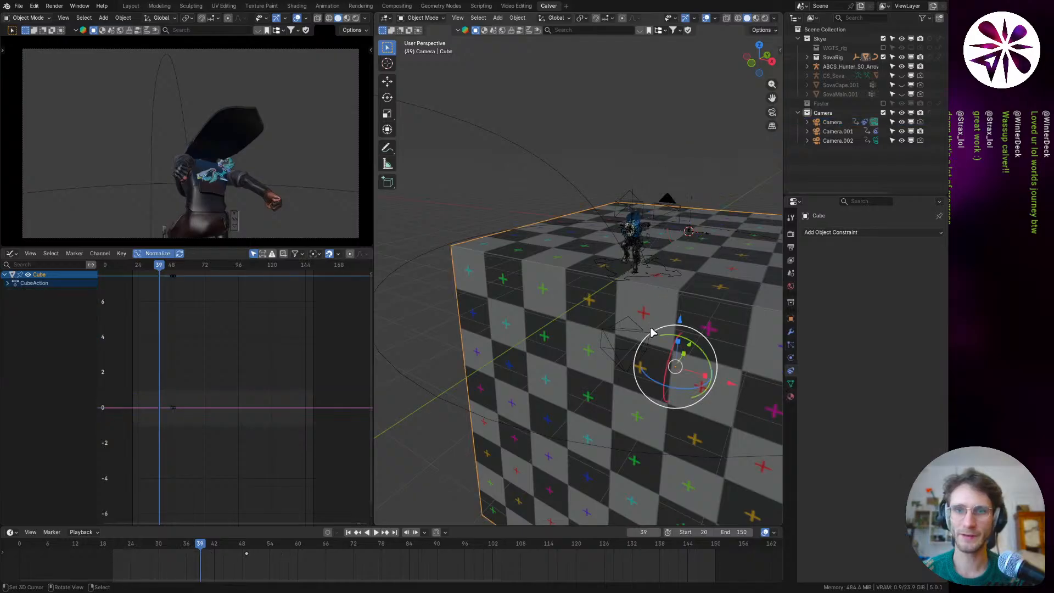
left_click(647, 340)
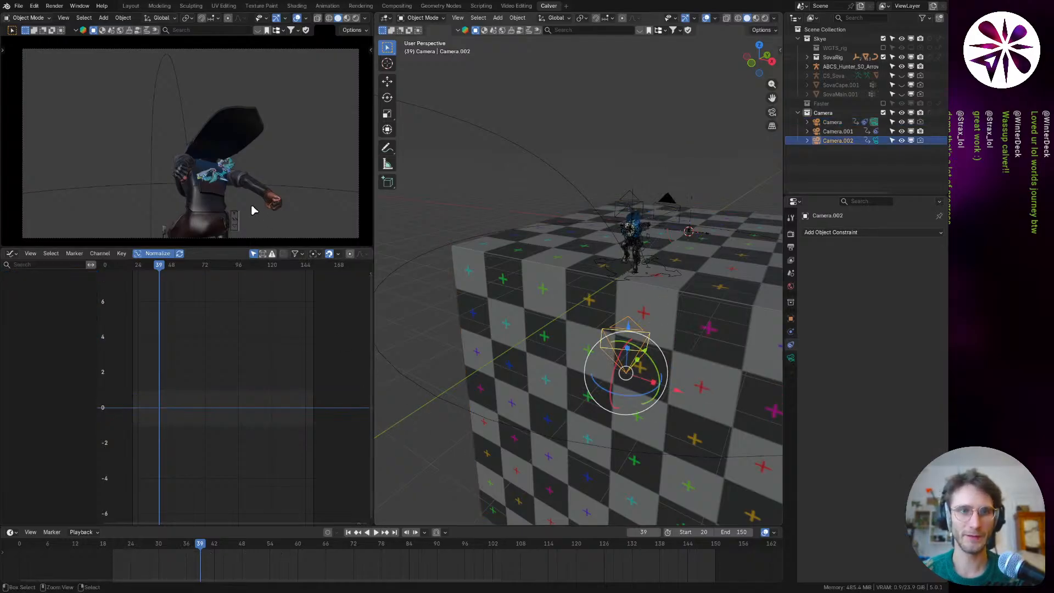
key("shift+grave")
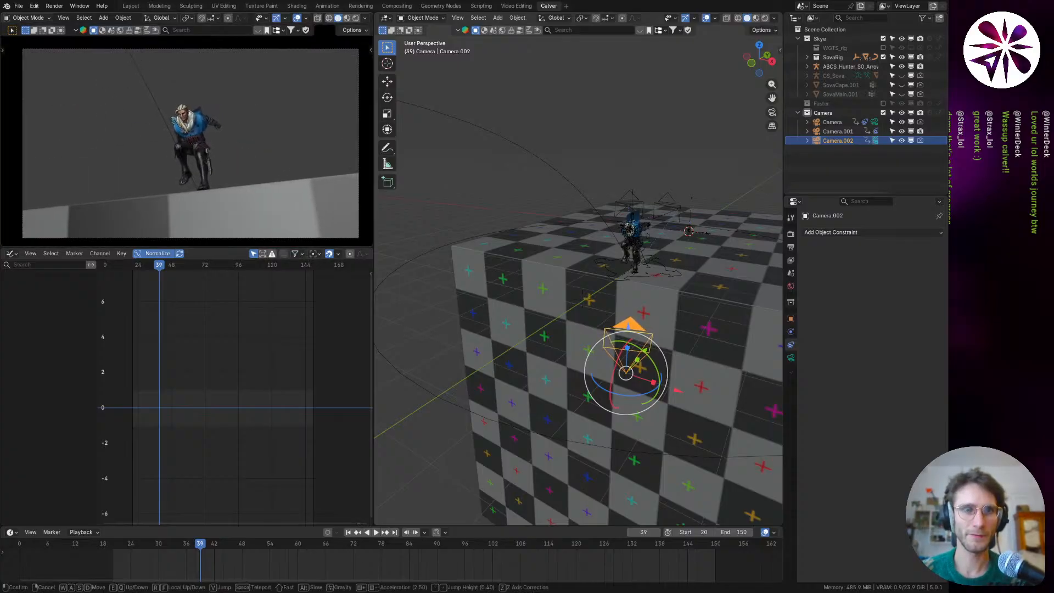
left_click(285, 175)
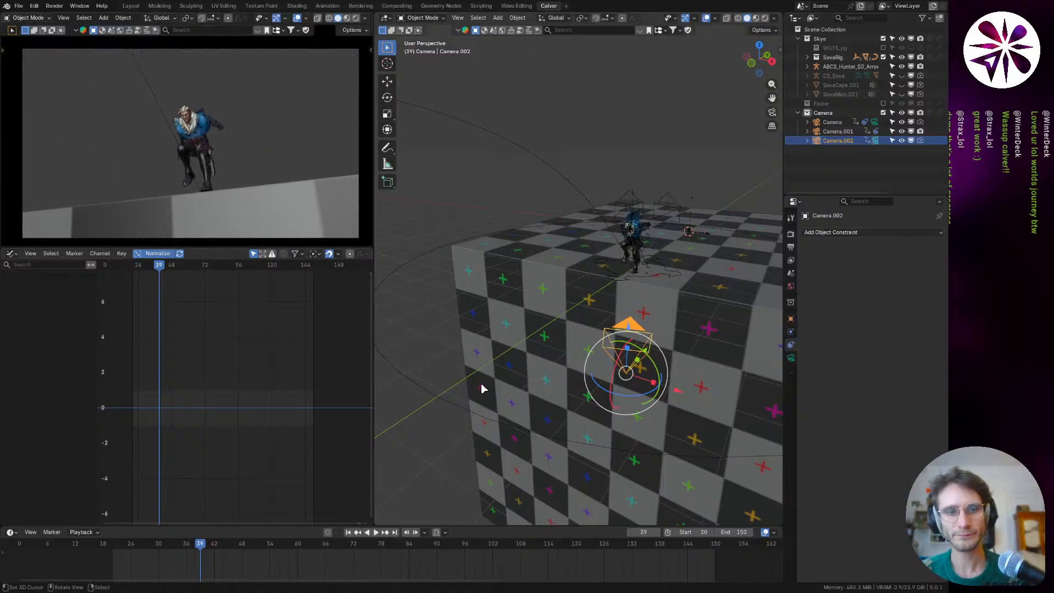
Step: Keyframe Camera.002 at frame 39 and try flying it above the platform to follow the leaping character at frame 57
key("i")
key("space")
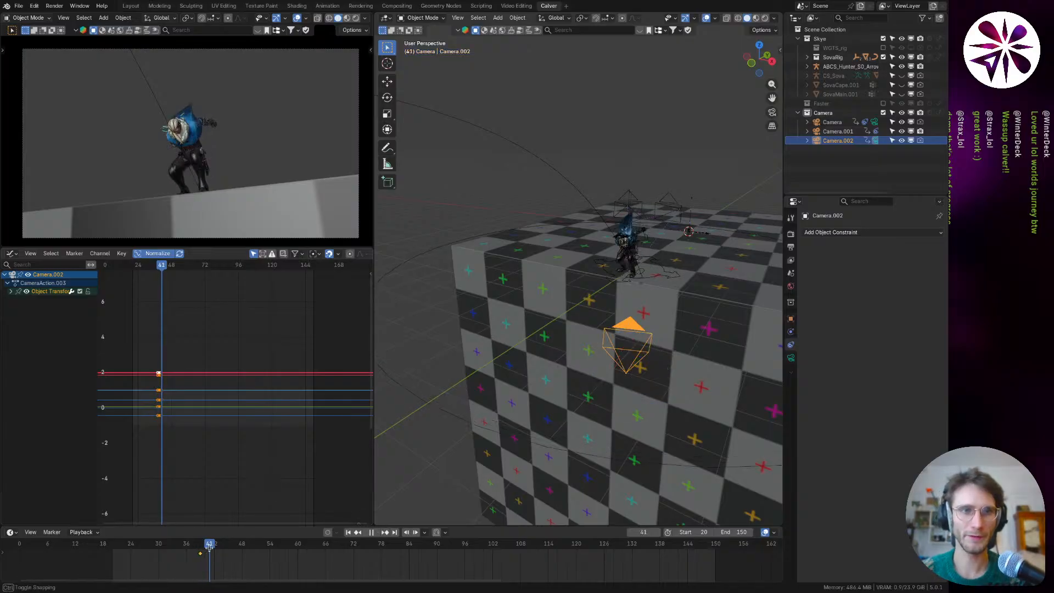
key("shift+grave")
key("e")
key("e")
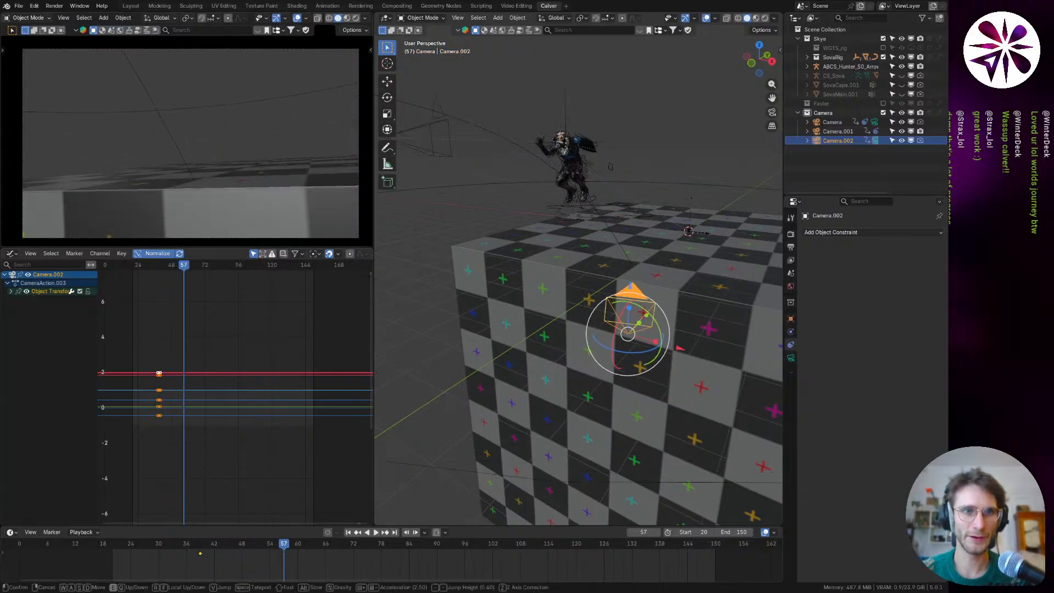
key("a")
key("e")
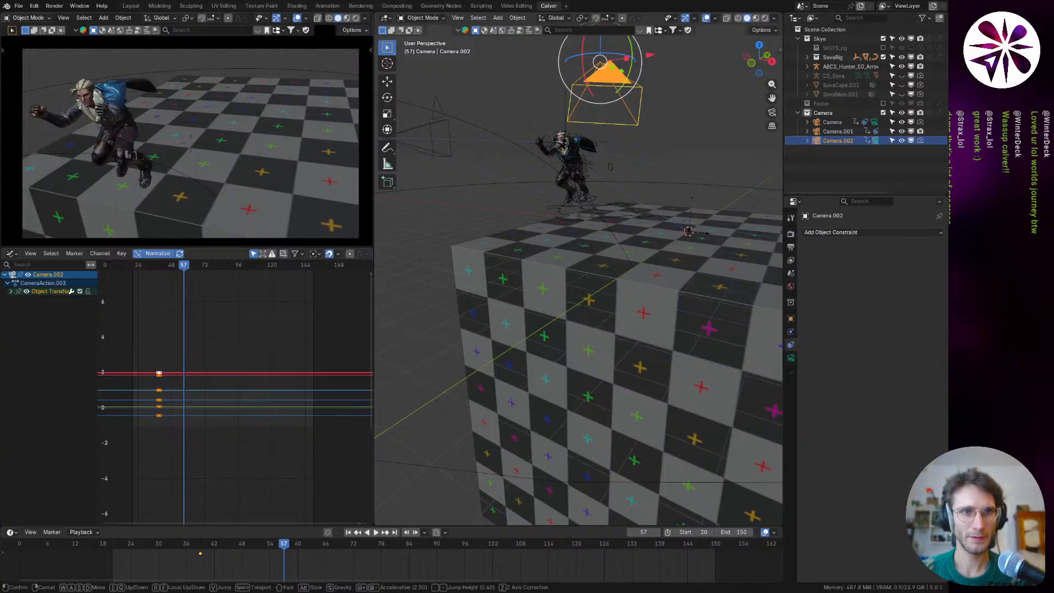
key("a")
key("q")
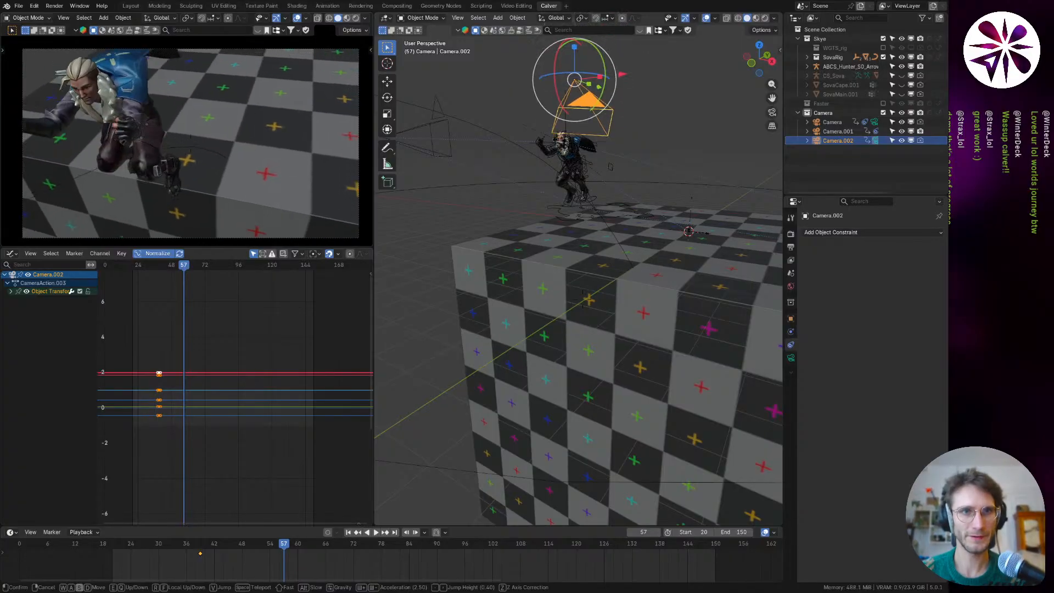
key("e")
key("q")
key("Escape")
key("ctrl+z")
Step: Fly Camera.002 sideways at frame 39 to look along the platform's checkered side wall up at the crouching character
key("shift+grave")
key("d")
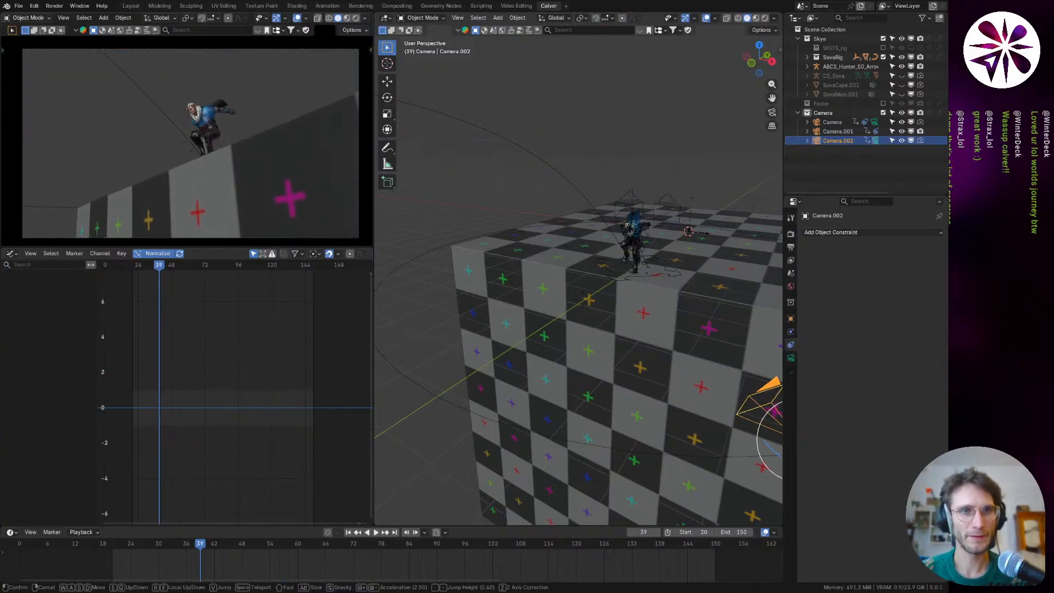
left_click(231, 196)
key("shift+grave")
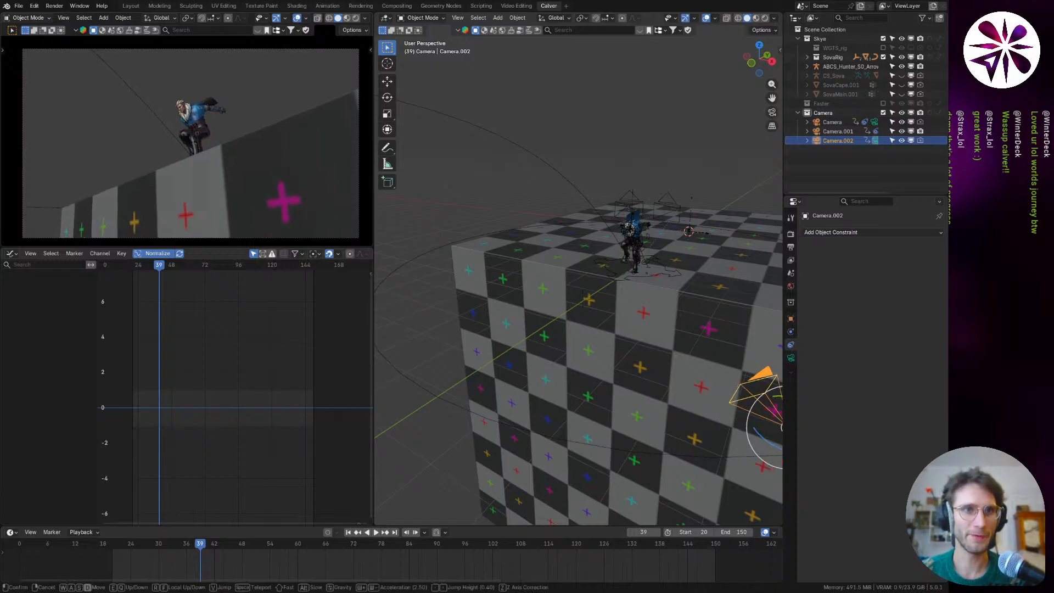
left_click(231, 196)
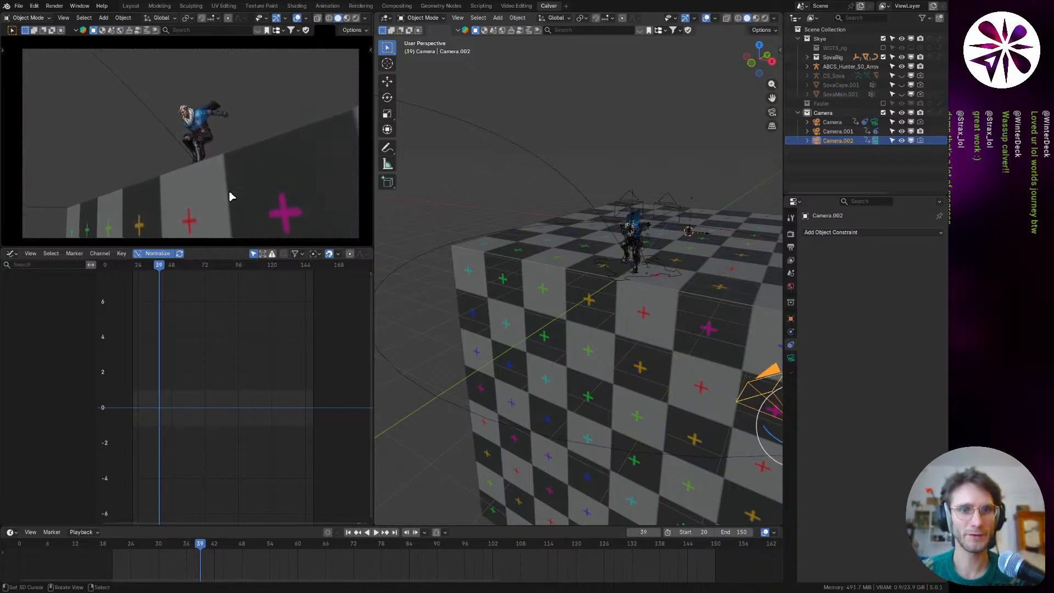
Step: Play the shot to frame 56 and try flying Camera.002 to follow the leaping character
left_click_drag(207, 555, 162, 555)
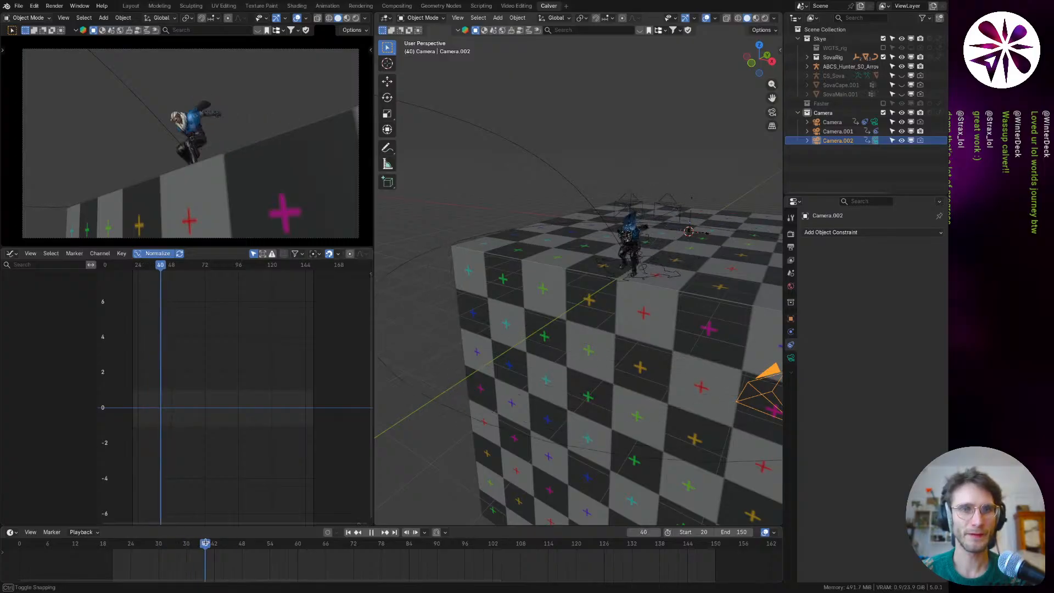
key("space")
key("shift+grave")
key("d")
key("e")
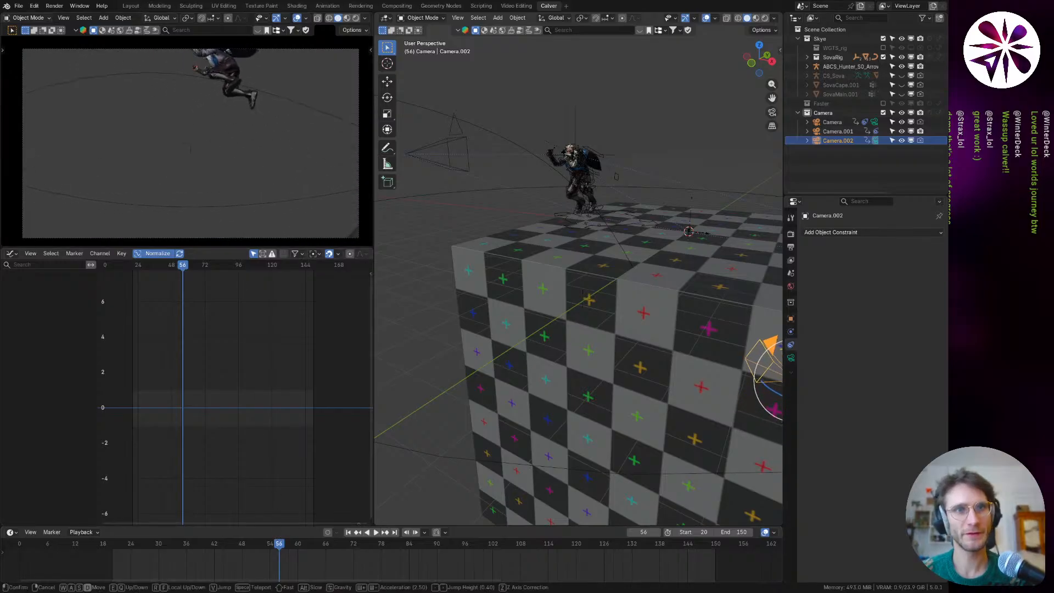
key("Escape")
Step: Keyframe Camera.002 at frame 34, reaim it at the airborne character at frame 69 and keyframe it there too
left_click_drag(260, 549, 340, 544)
key("i")
key("shift+grave")
key("d")
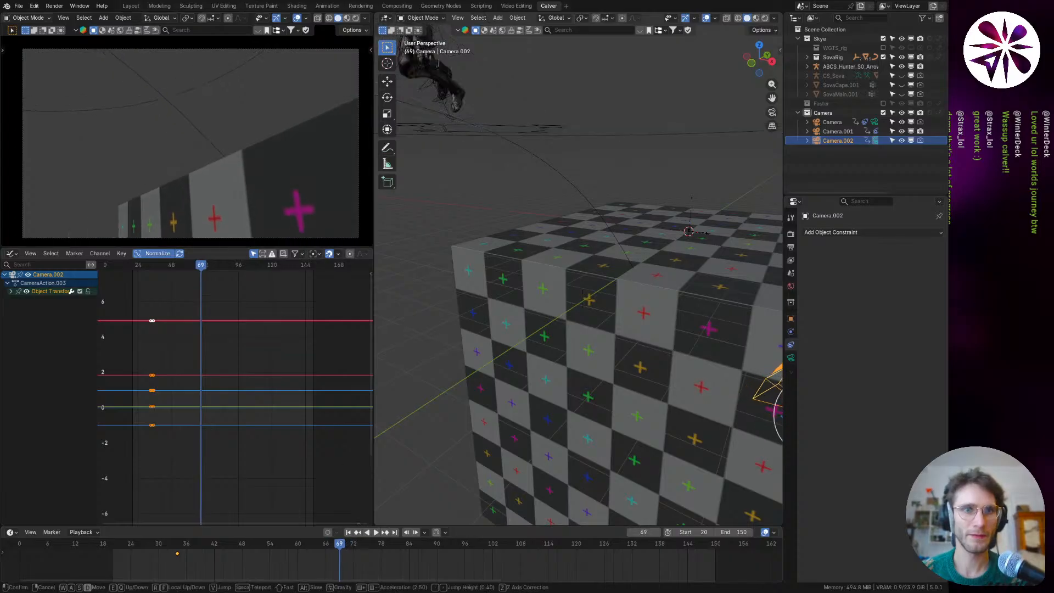
key("e")
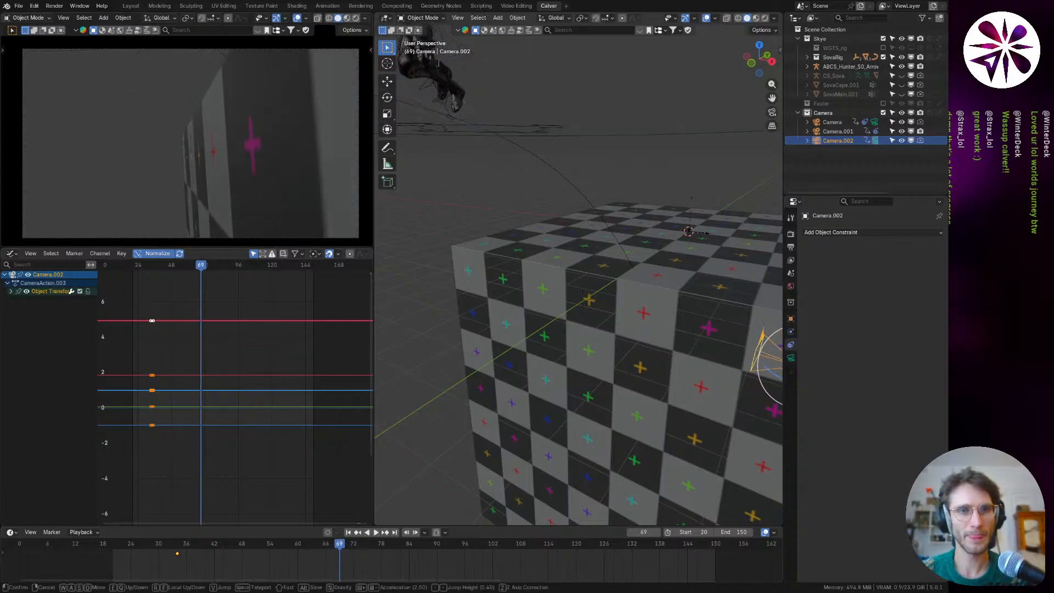
key("e")
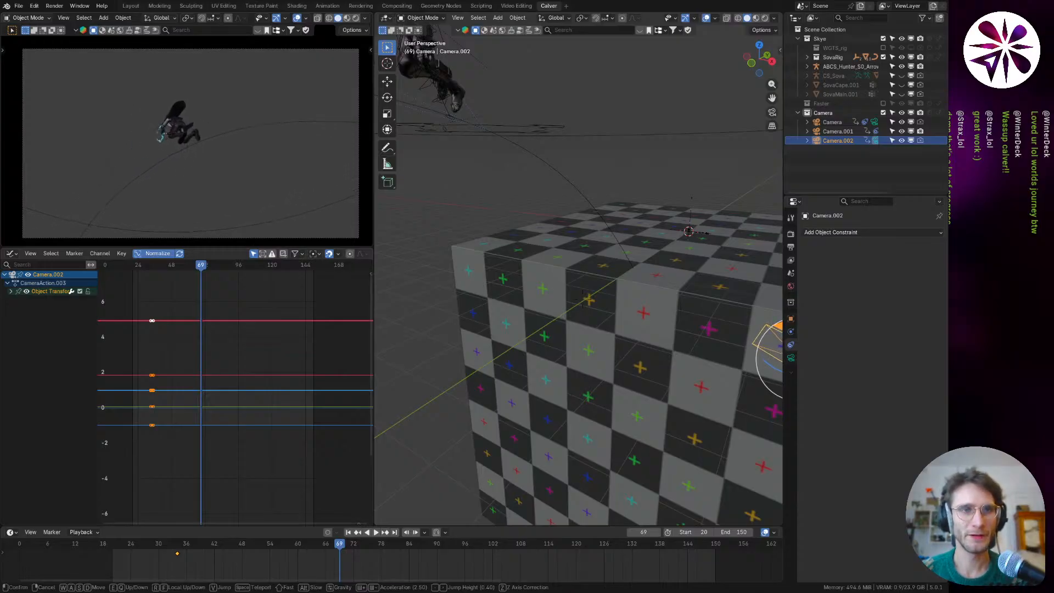
left_click(177, 158)
key("i")
Step: Scrub to frame 48 and add a Track To constraint to Camera.002 with Empty as the target
left_click_drag(341, 555, 240, 554)
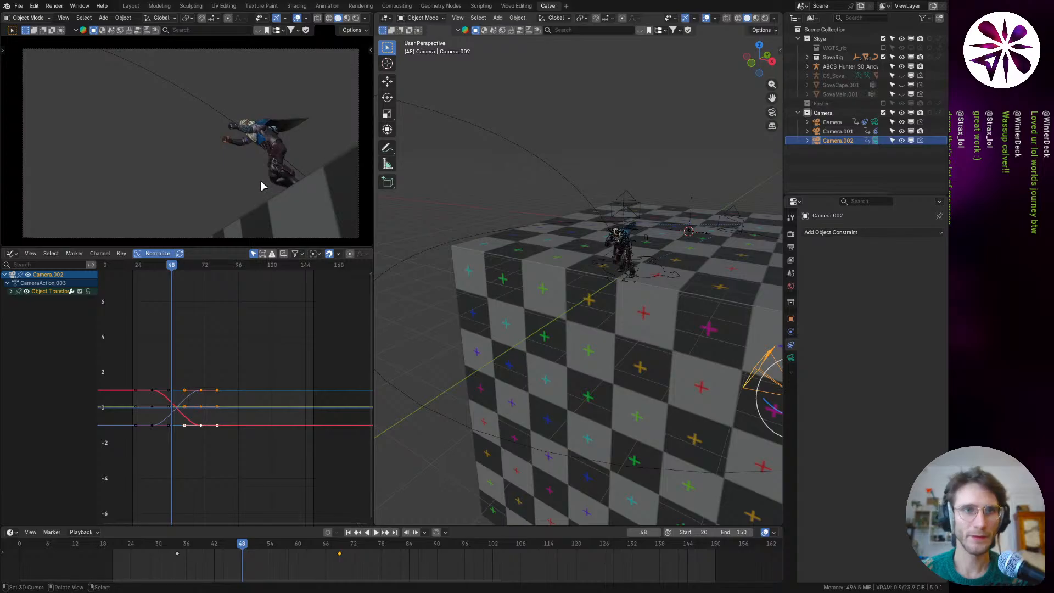
left_click(790, 357)
left_click(790, 345)
left_click(859, 233)
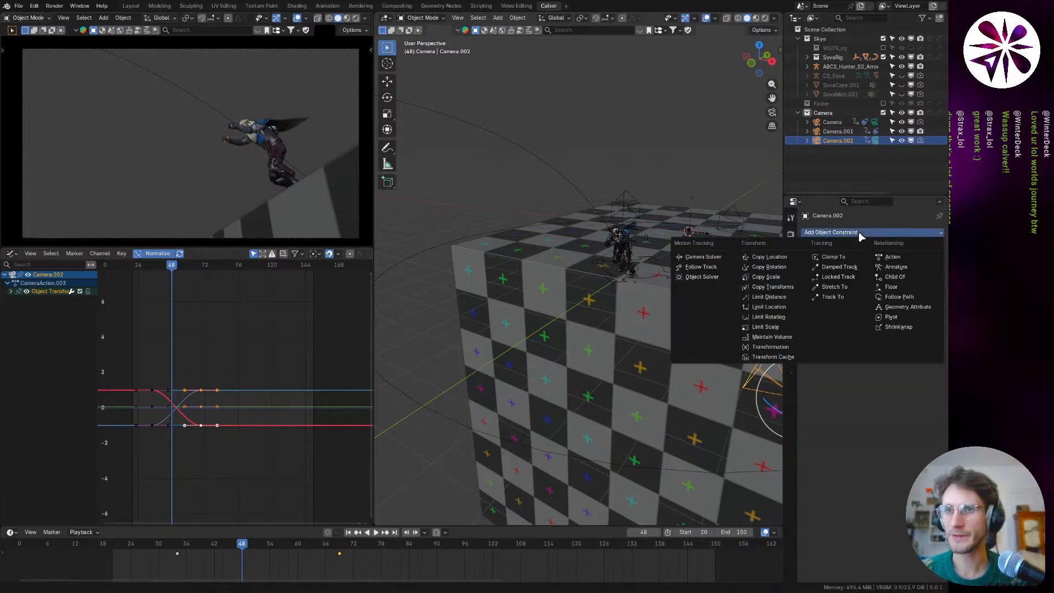
left_click(832, 297)
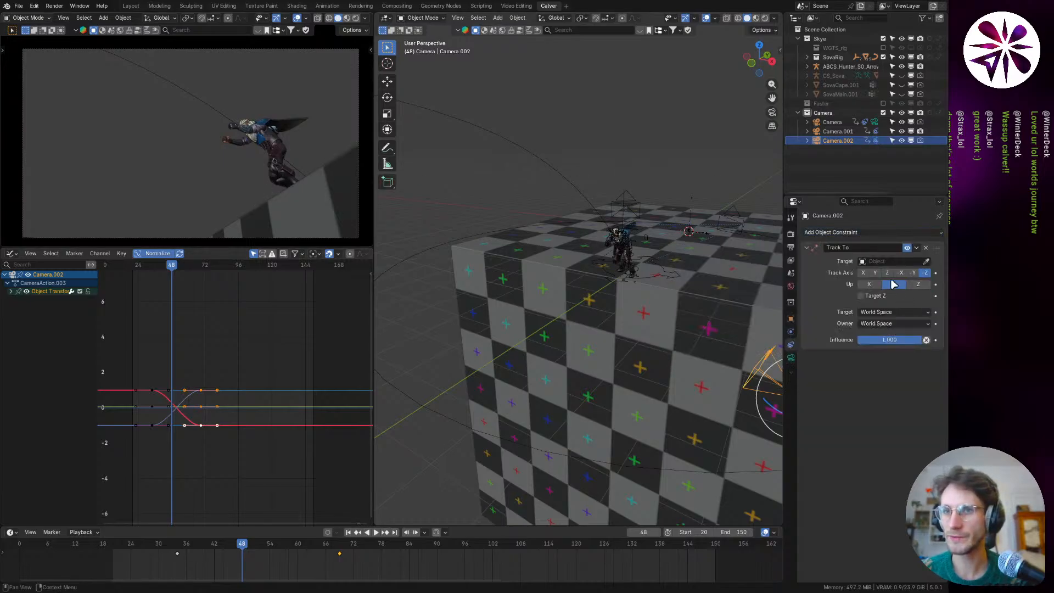
left_click(890, 262)
type("emp")
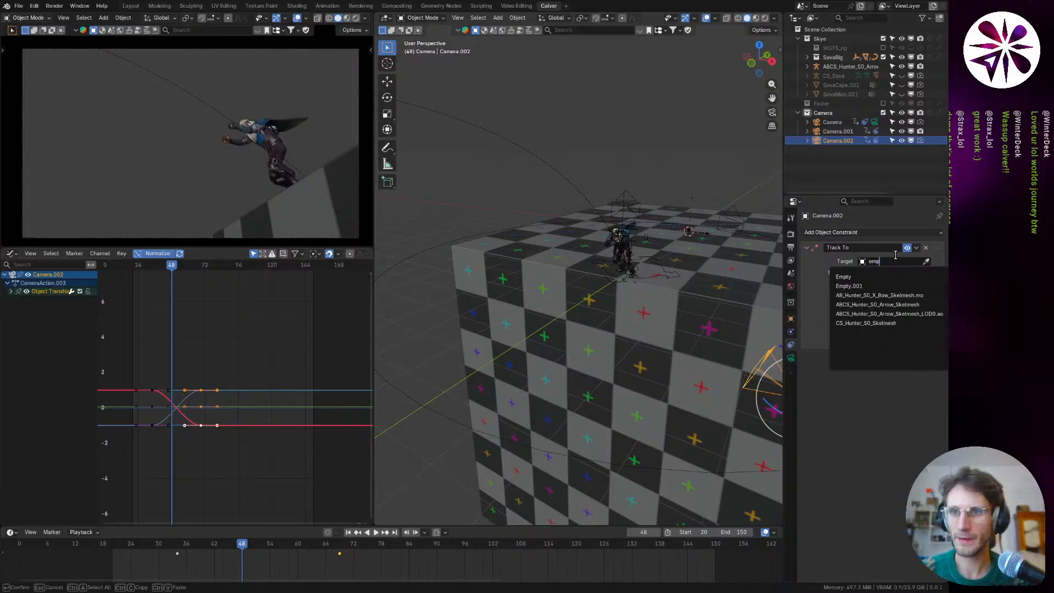
left_click(877, 277)
mouse_move(889, 340)
left_mouse_down()
mouse_move(860, 340)
mouse_move(891, 340)
left_mouse_up()
Step: Try Empty.001 as the target of Camera.002's Track To constraint
left_click(890, 261)
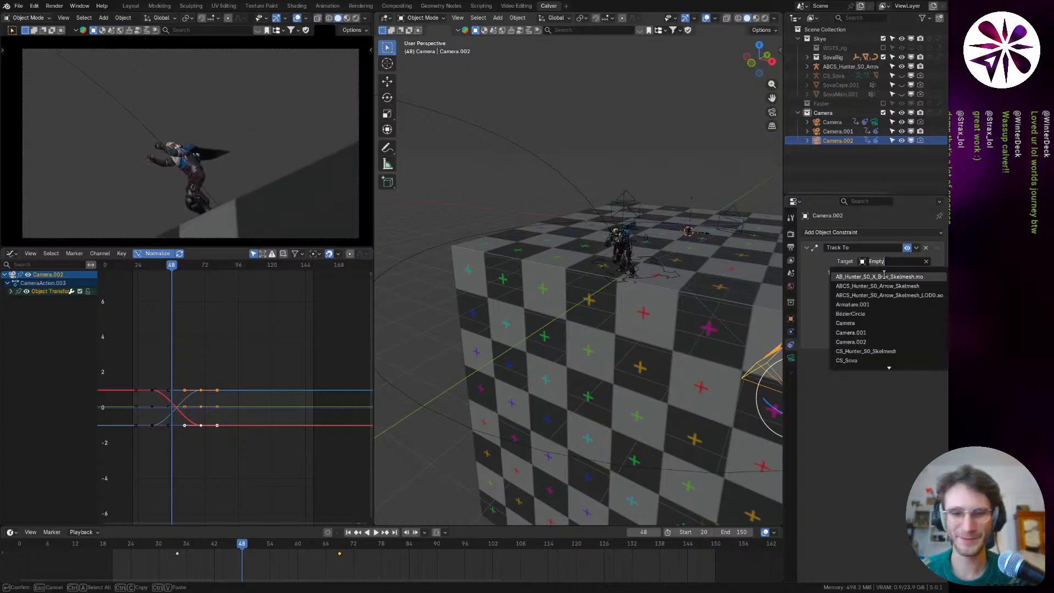
type("em")
key("Return")
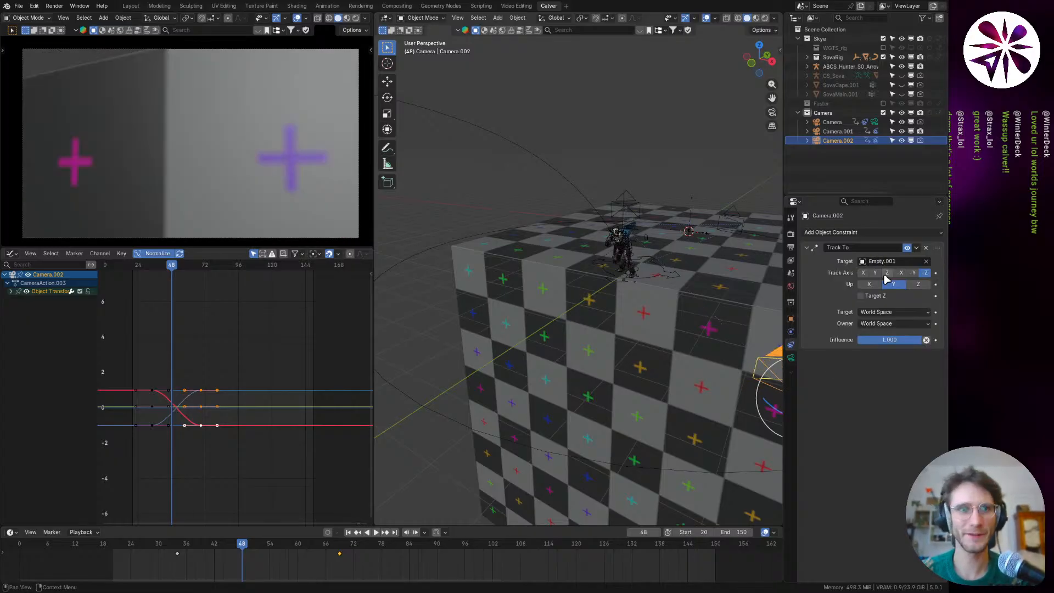
key("ctrl+z")
Step: Play back the tracked shot, return to its start and set the Track To influence to 0.206
key("space")
key("space")
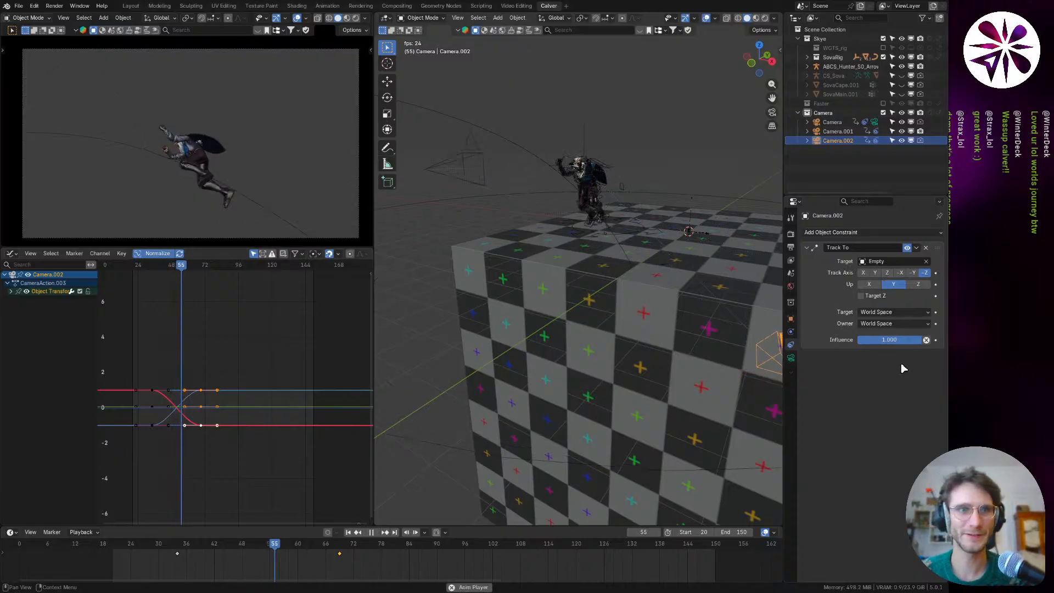
left_click_drag(340, 549, 163, 549)
left_click_drag(914, 340, 863, 340)
key("space")
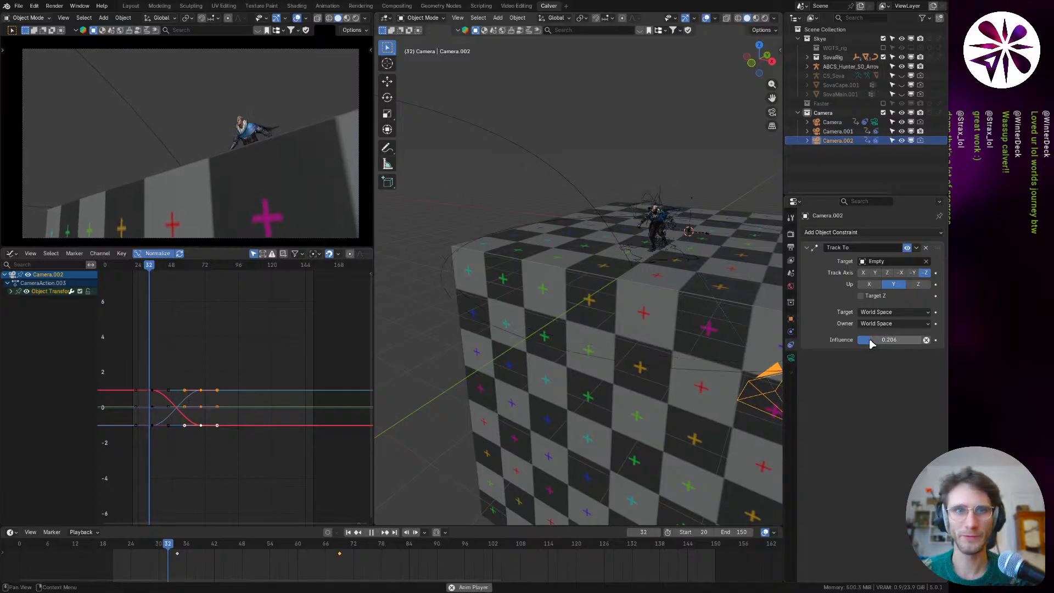
Step: Turn off the Track To constraint on Camera.002 and replay the shot from frame 34
key("space")
left_click_drag(306, 548, 177, 553)
key("space")
key("space")
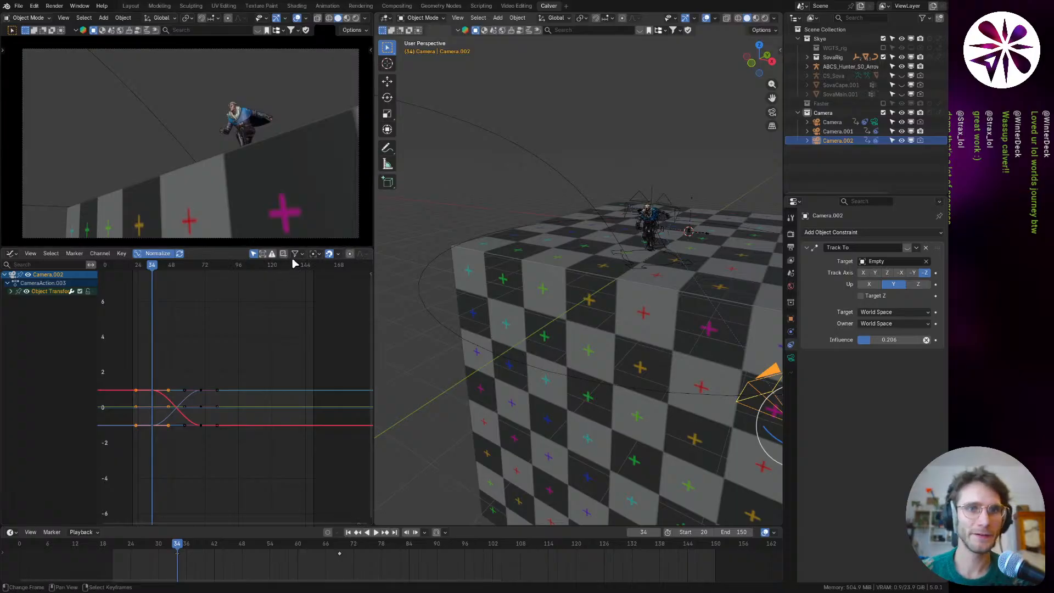
Step: Set the graph's pivot point to Individual Centers and shrink the handles of both Camera.002 keyframes, scaling those at frame 69 by 0.1
left_click(315, 254)
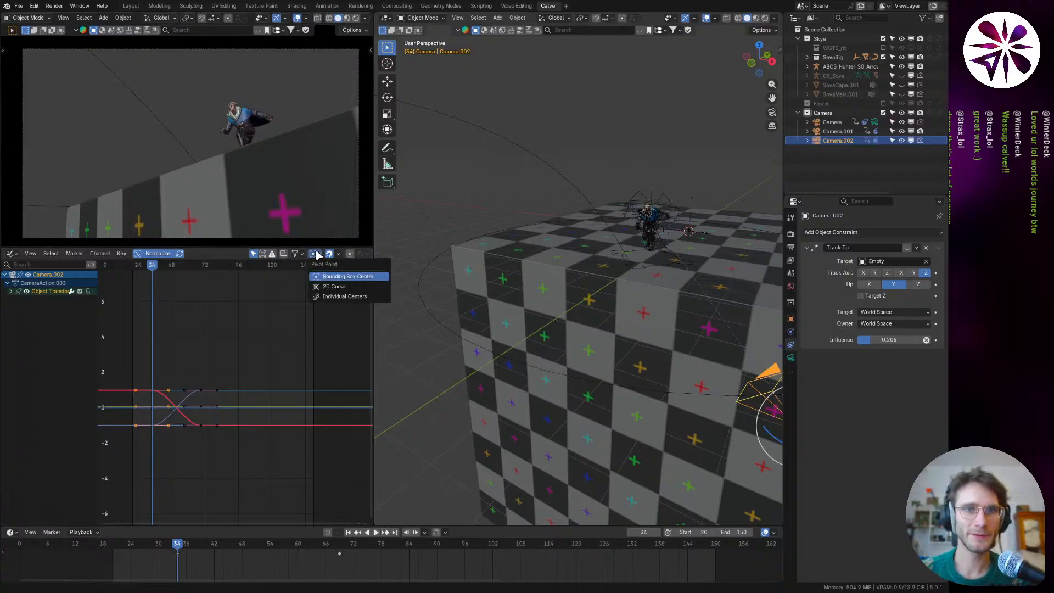
left_click(344, 297)
key("s")
key("Return")
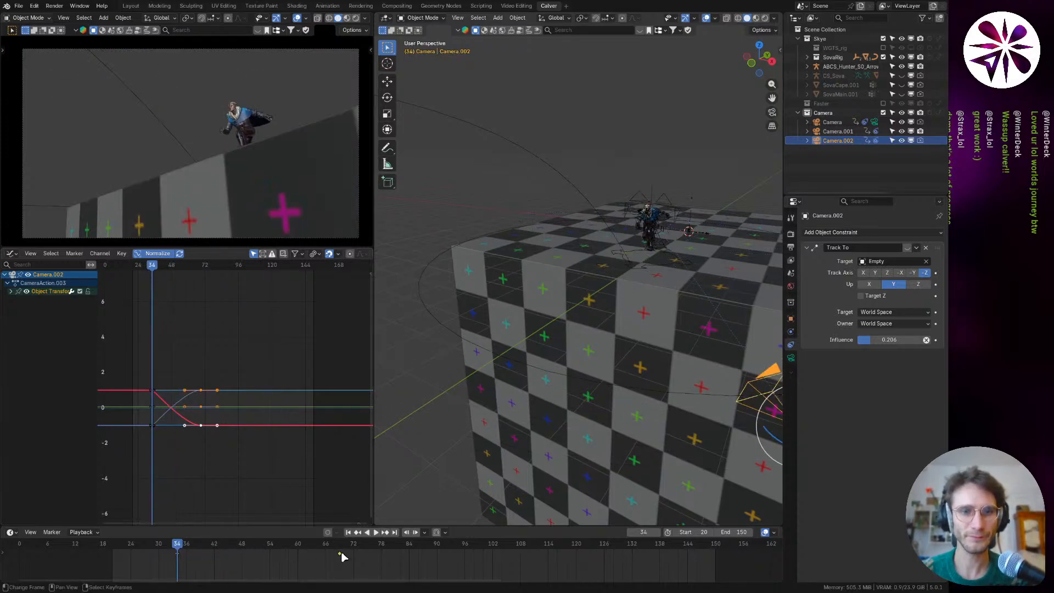
type("s0.1")
key("Return")
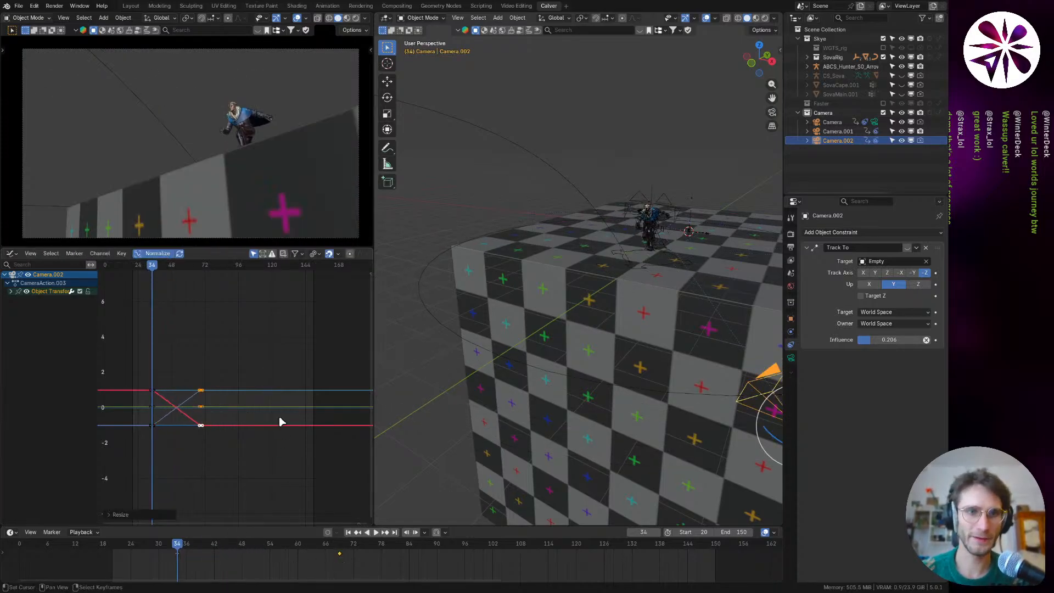
Step: Enlarge the keyframe timeline and expand the Object Transforms channels of CameraAction.003
key("space")
key("Escape")
left_click_drag(113, 523, 113, 461)
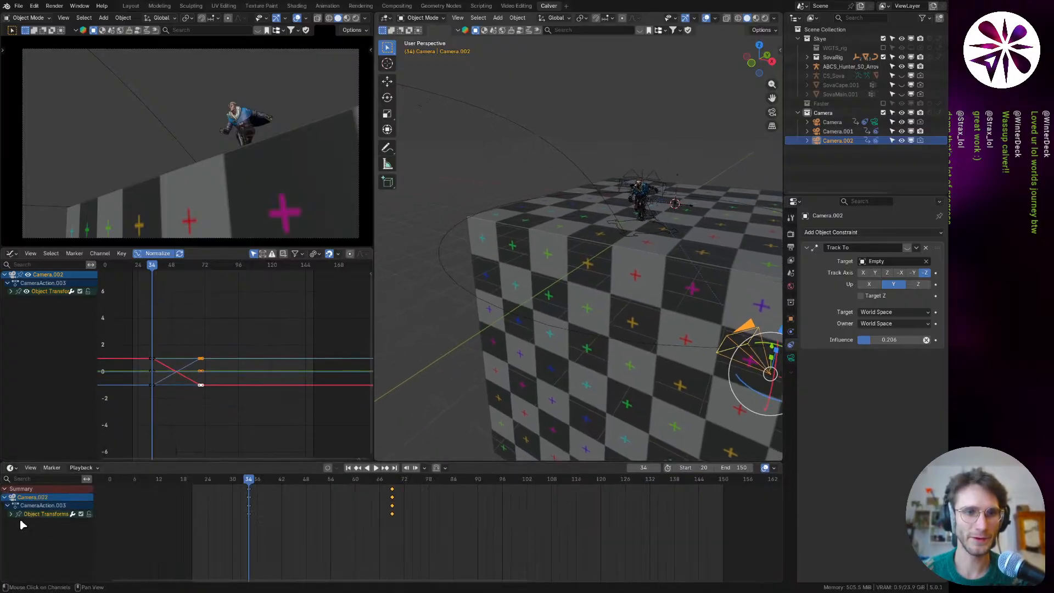
left_click(11, 514)
left_click_drag(221, 463, 221, 397)
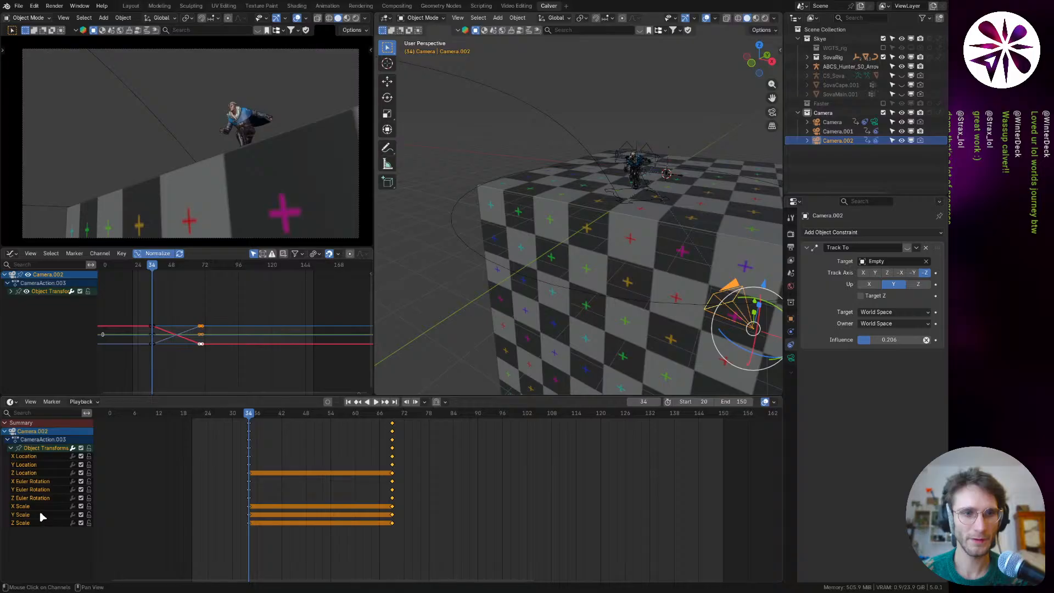
Step: Lengthen the handles of the Z and X Euler Rotation keyframes at frame 34, scaling the X rotation ones by about 4.9
left_click(250, 491)
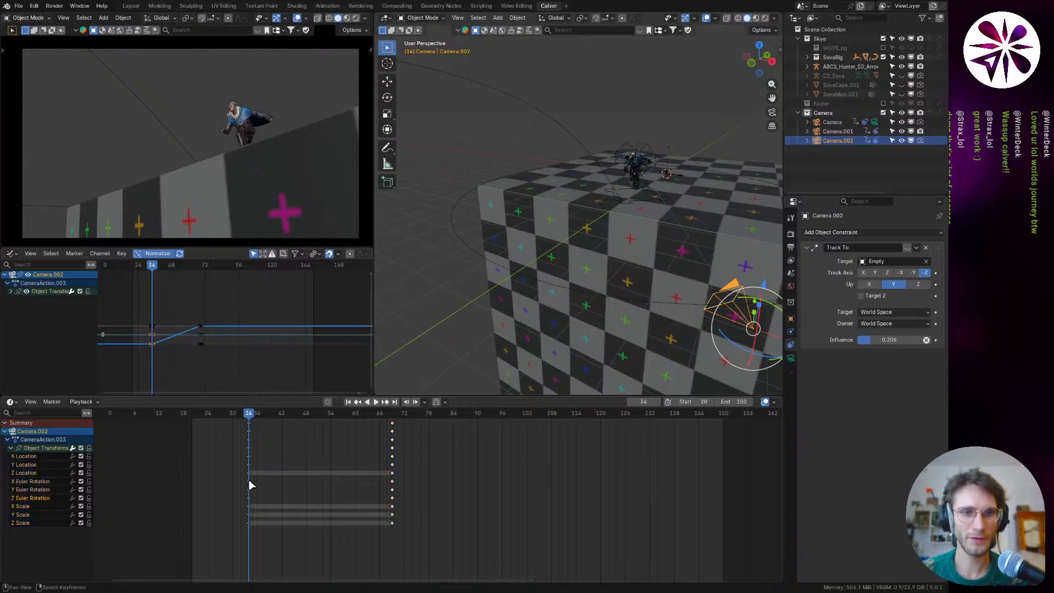
key("s")
left_click(222, 341)
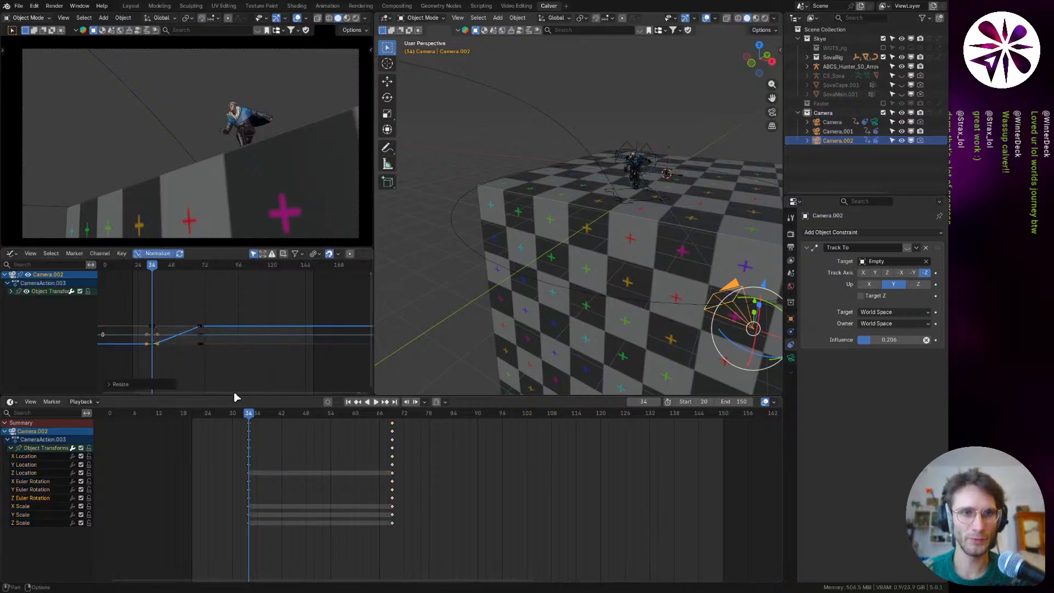
key("Right")
key("Right")
key("Right")
key("Right")
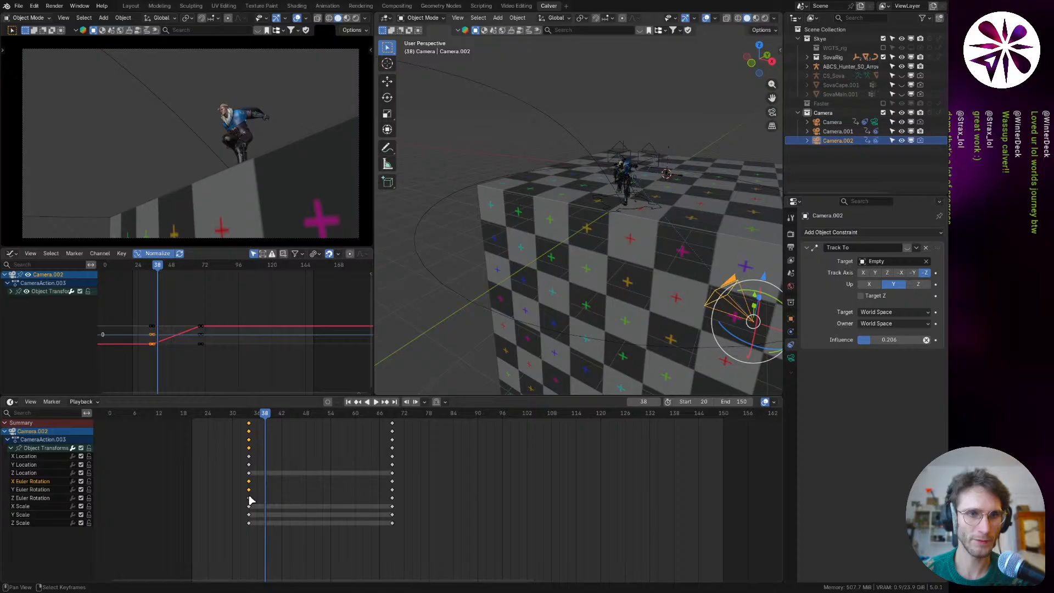
key("s")
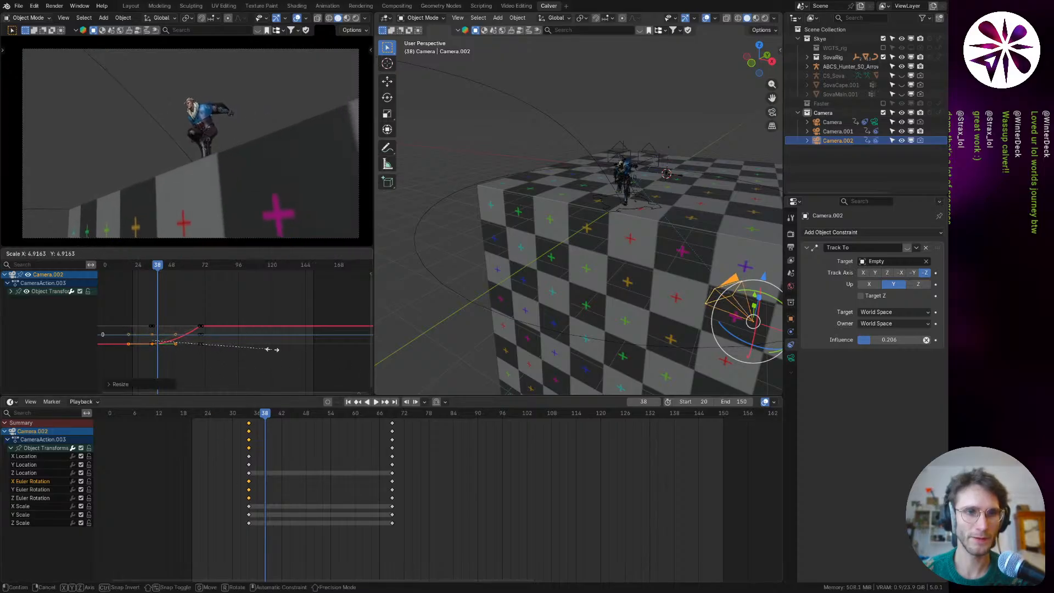
left_click(272, 349)
Step: Replay the shot from just before the first keyframe to check the easing of the camera rotation
left_click(146, 268)
key("space")
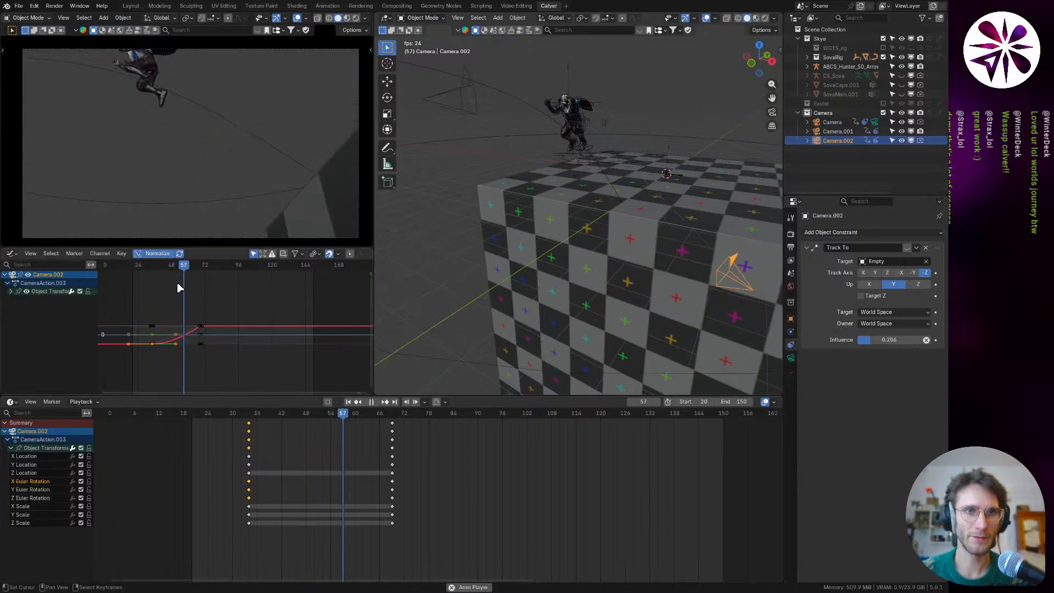
key("space")
left_click_drag(177, 288, 146, 287)
key("shift+Left")
key("space")
key("space")
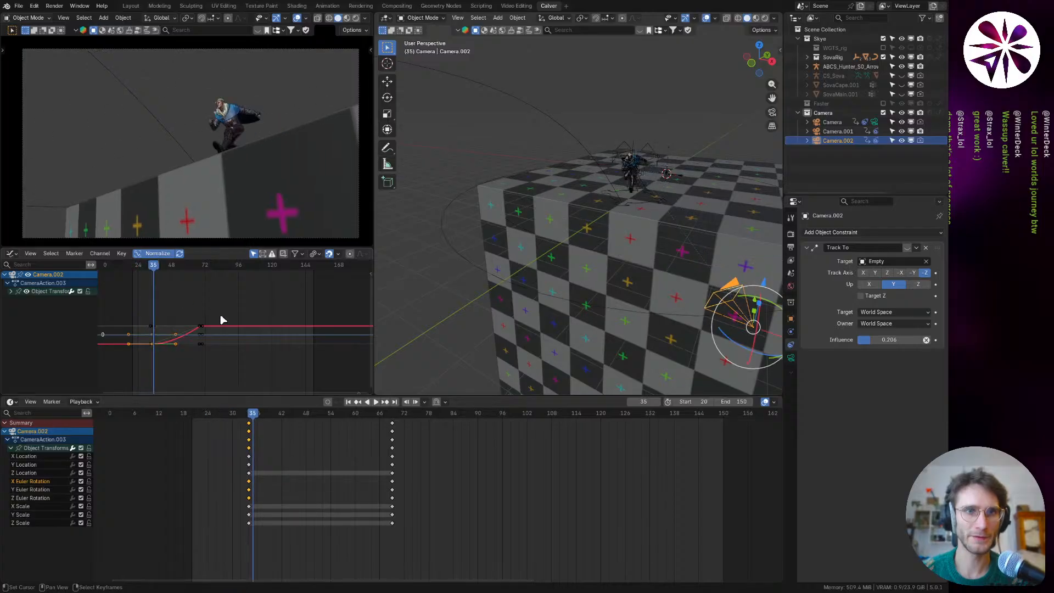
Step: Lengthen the selected rotation handles at frame 34 further and replay the shot from its start
key("s")
left_click(277, 330)
key("space")
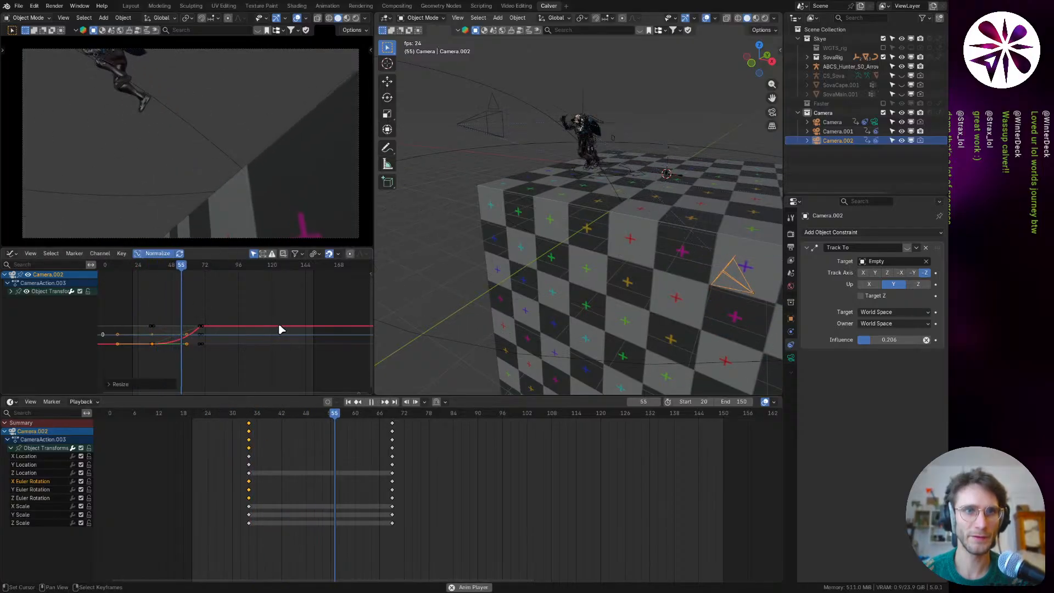
left_click_drag(164, 268, 141, 283)
key("space")
key("space")
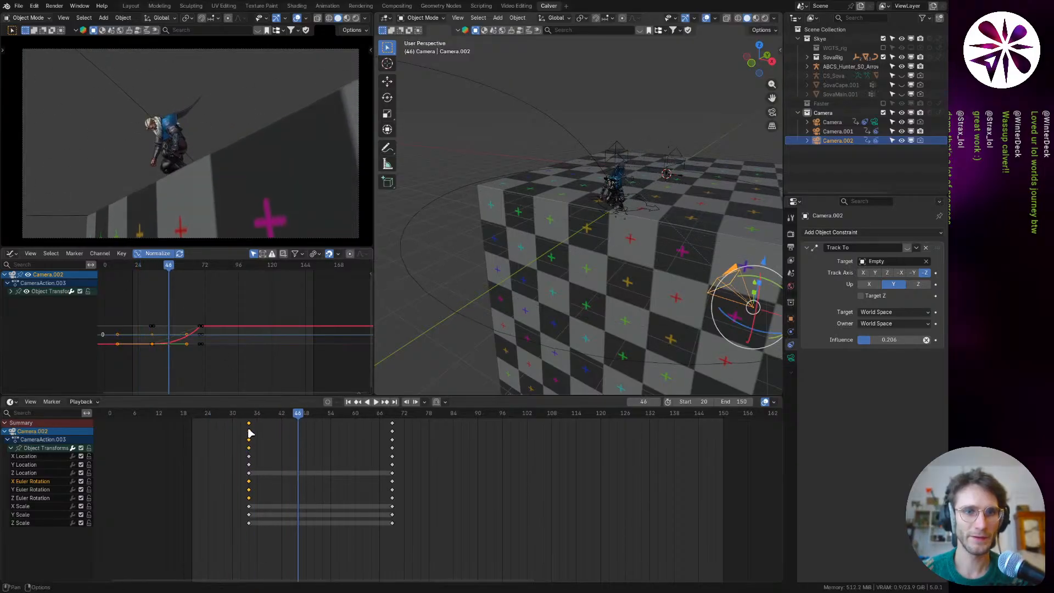
Step: Shift Camera.002's keyframes from frame 34 to frame 30 in stages, replaying the shot after each move
left_click_drag(249, 431, 241, 431)
left_click_drag(168, 273, 148, 273)
key("space")
key("space")
key("space")
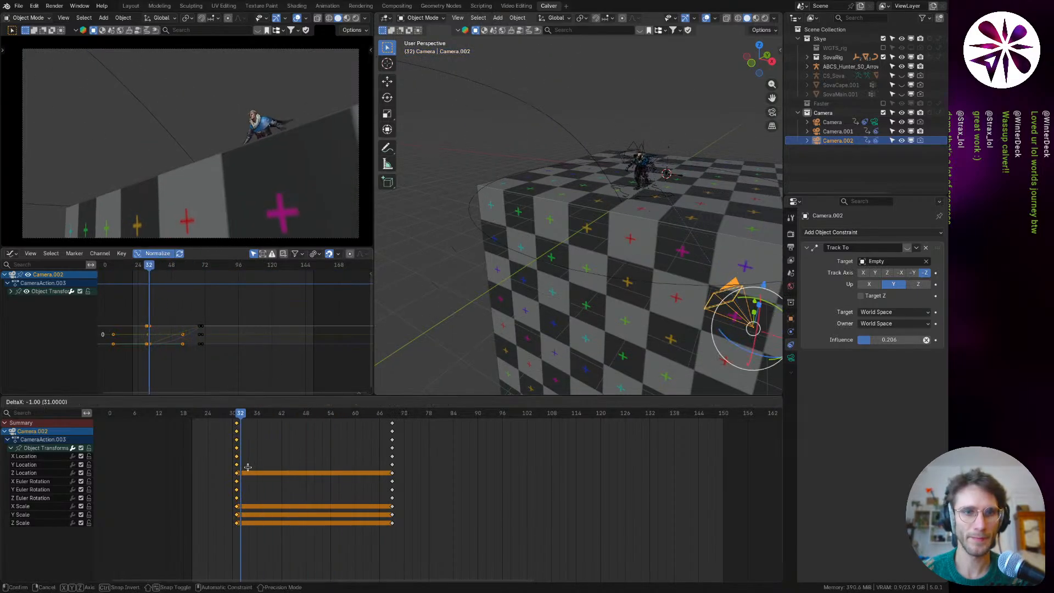
left_click_drag(240, 421, 233, 421)
key("space")
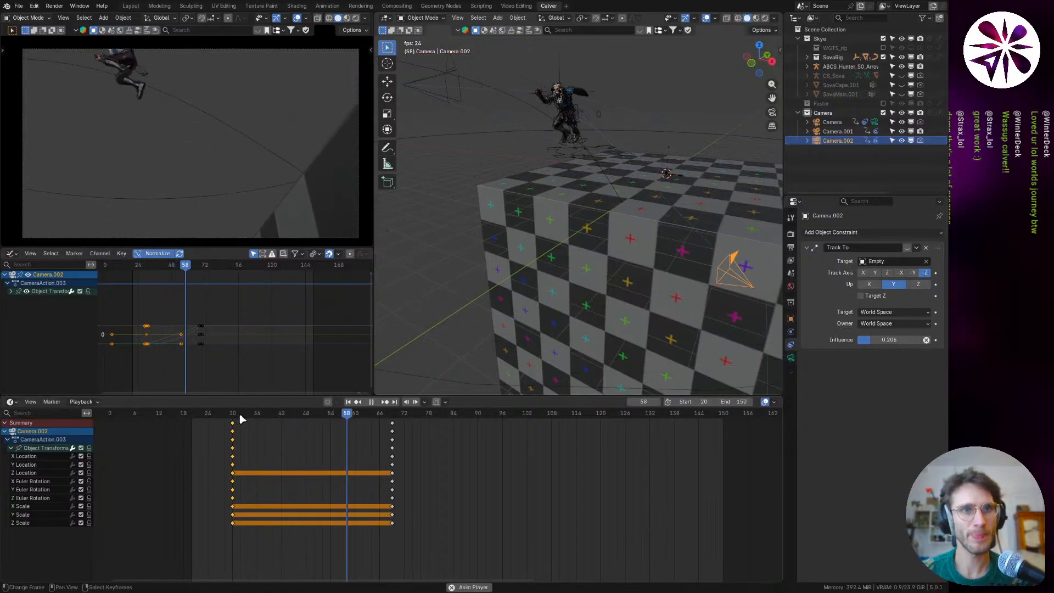
left_click_drag(357, 427, 253, 438)
key("space")
key("space")
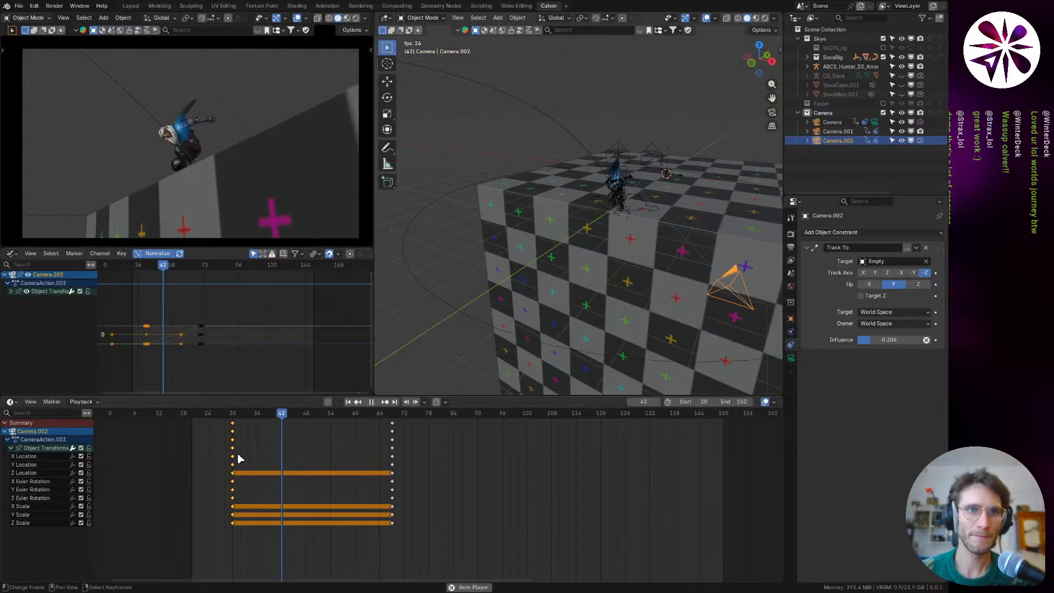
Step: Lengthen the handles of Camera.002's Euler Rotation keyframes at frame 69 and replay the shot
left_click(393, 418)
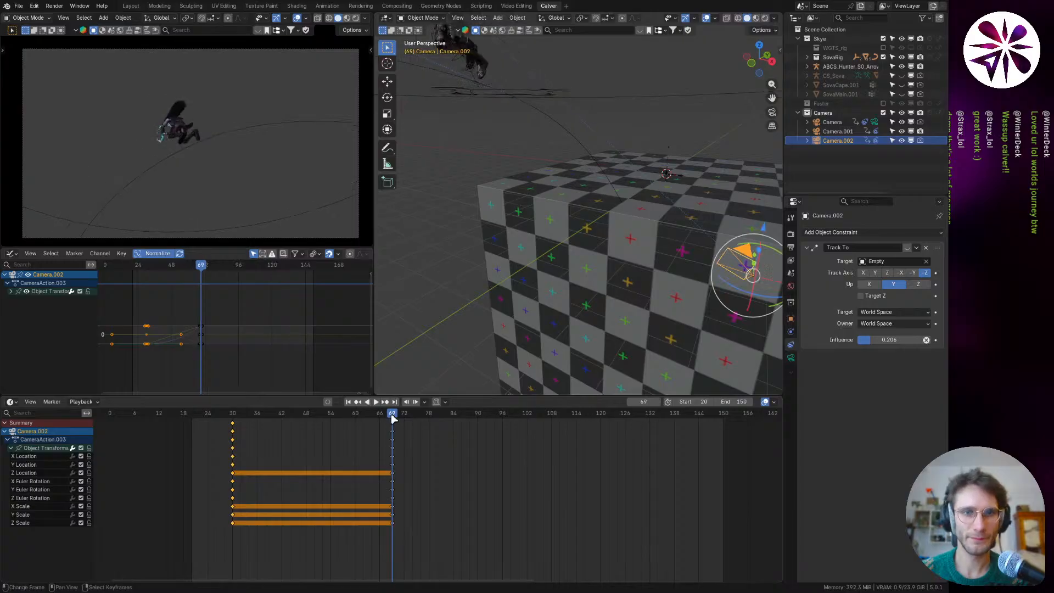
left_click(393, 496)
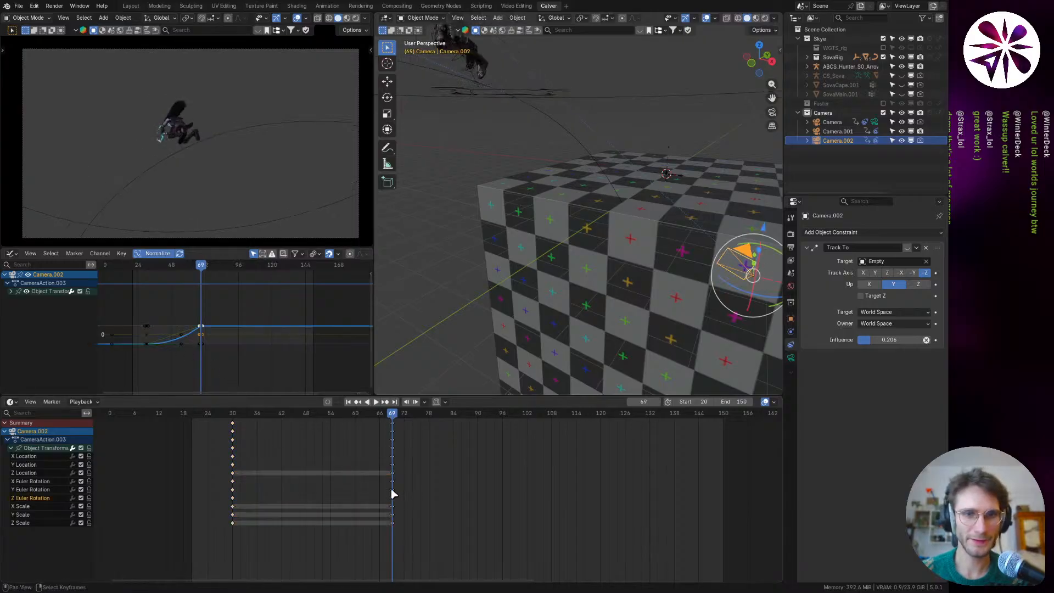
left_click(182, 326)
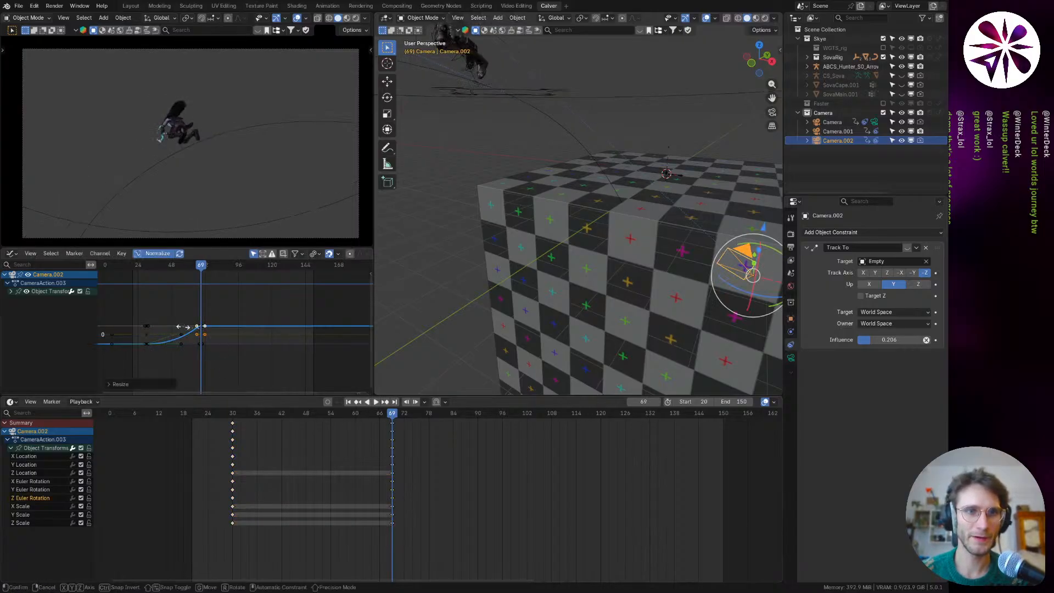
key("space")
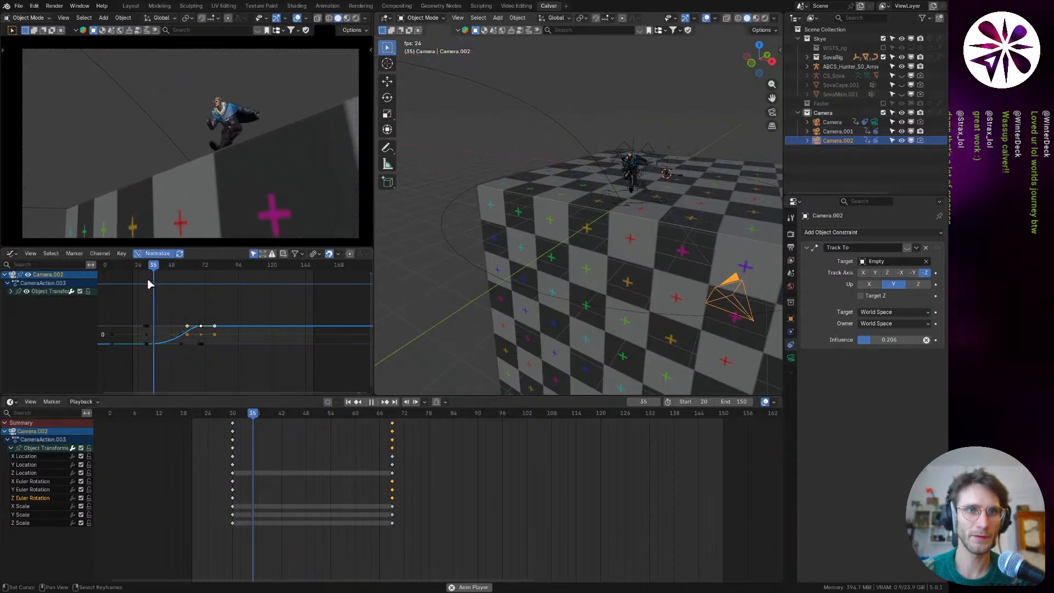
key("space")
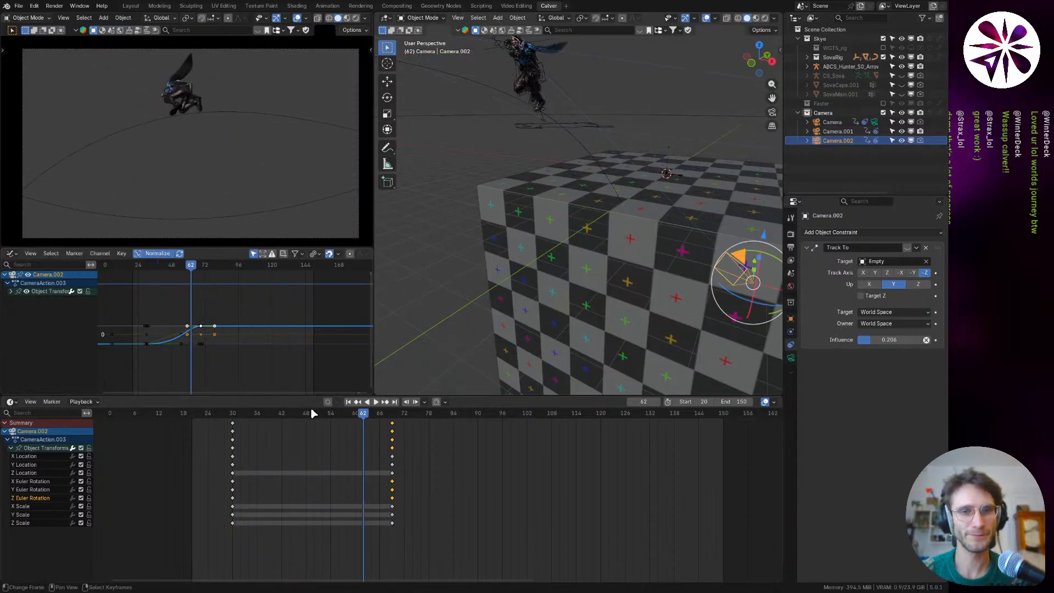
left_click_drag(313, 412, 207, 461)
key("space")
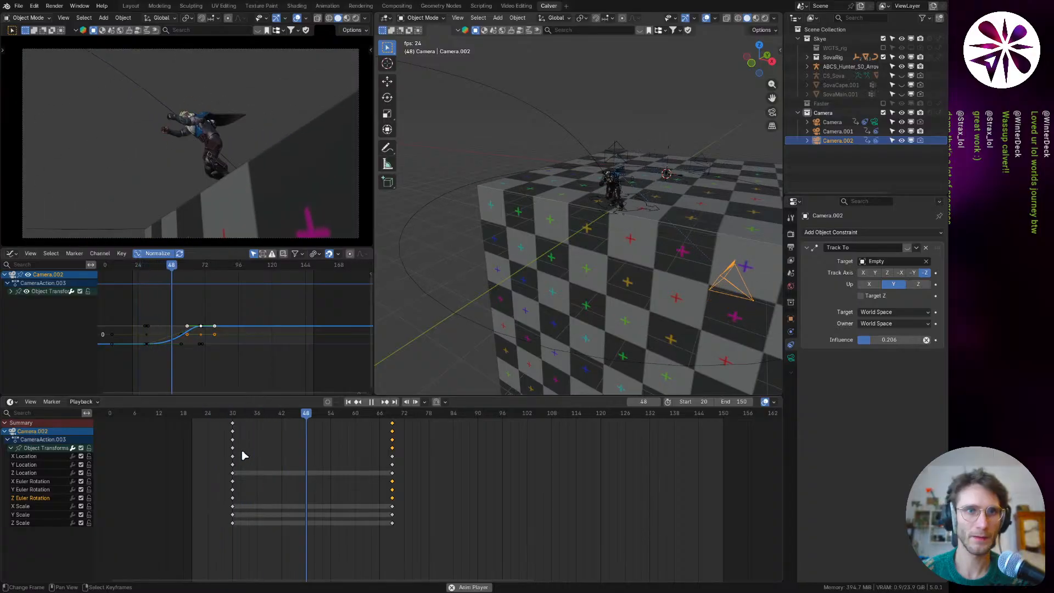
left_click_drag(255, 418, 219, 438)
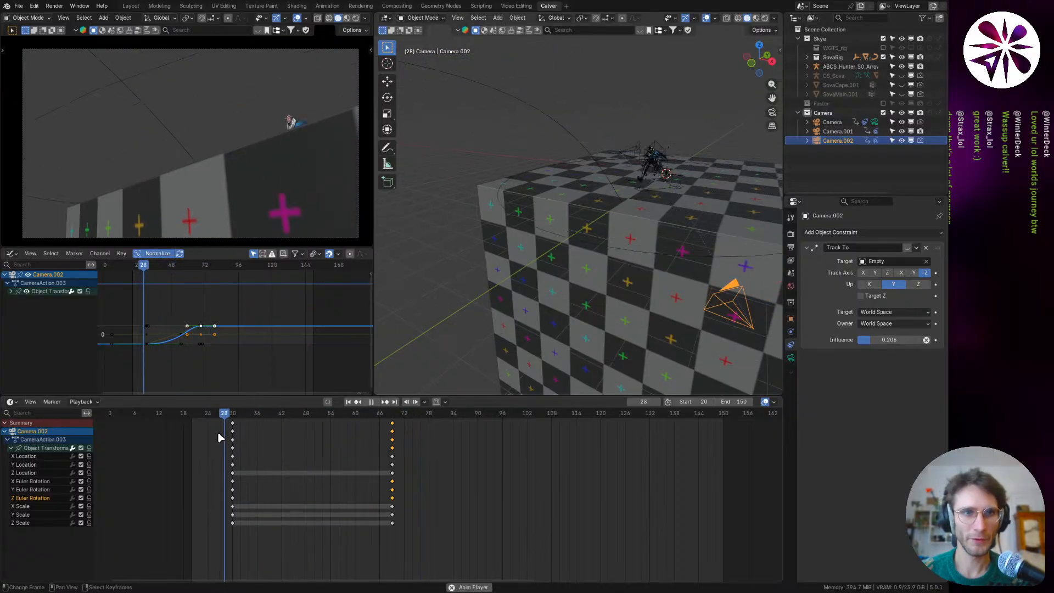
key("space")
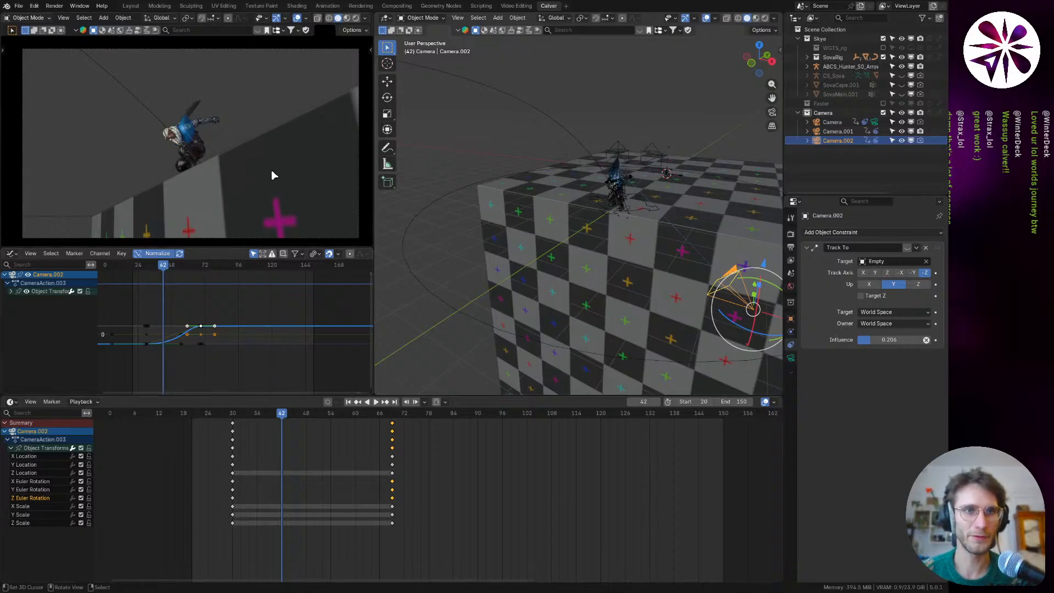
Step: Delete the Track To constraint from Camera.002
key("shift+grave")
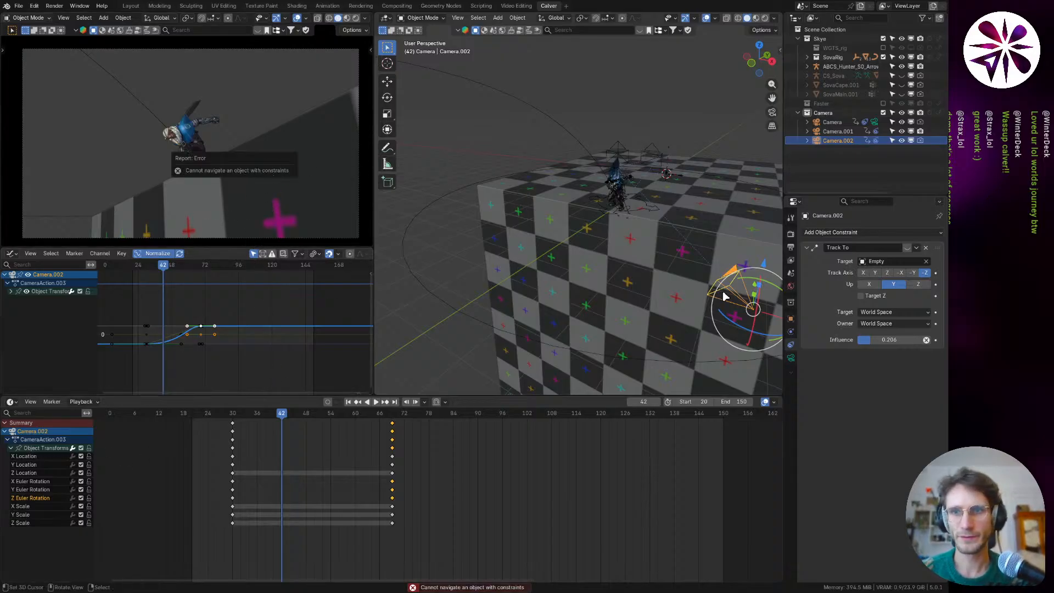
left_click(927, 248)
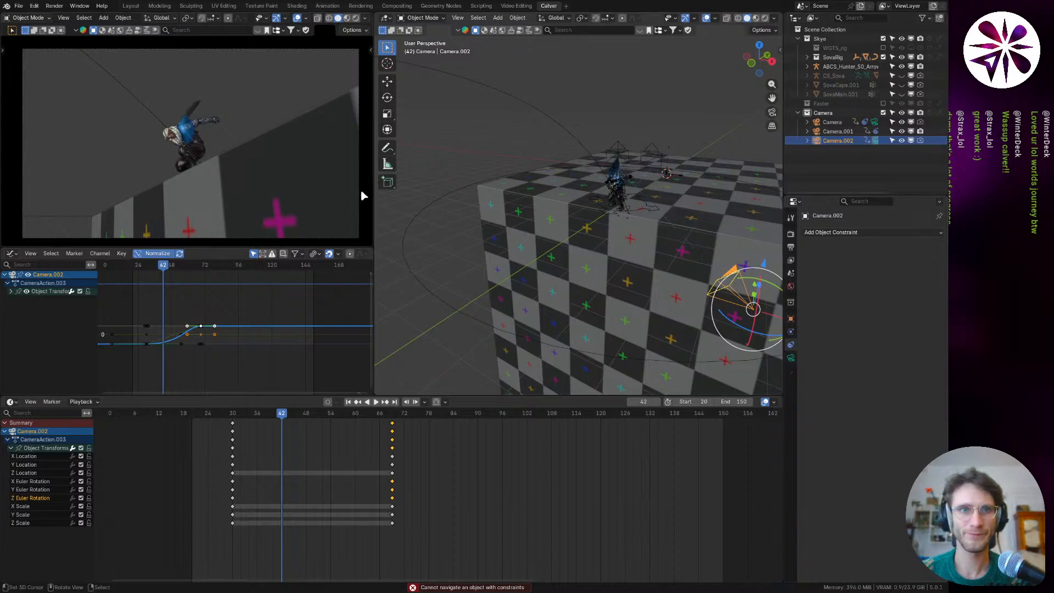
key("r")
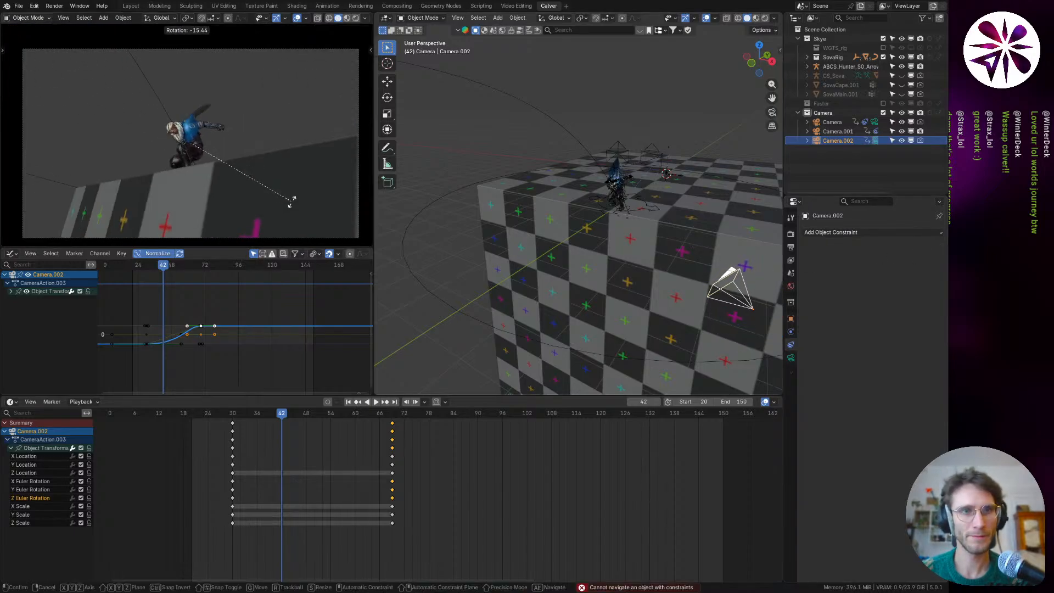
key("r")
key("Return")
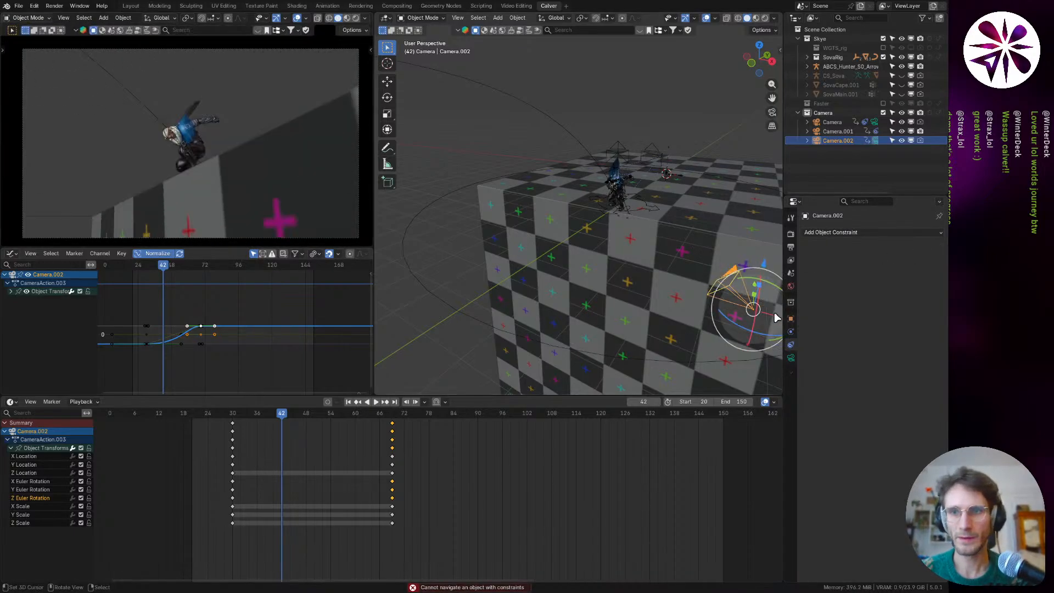
Step: Try a focal length of 19.54 mm on Camera.002 and replay the shot, returning to frame 30
left_click(793, 357)
left_click_drag(893, 275, 859, 275)
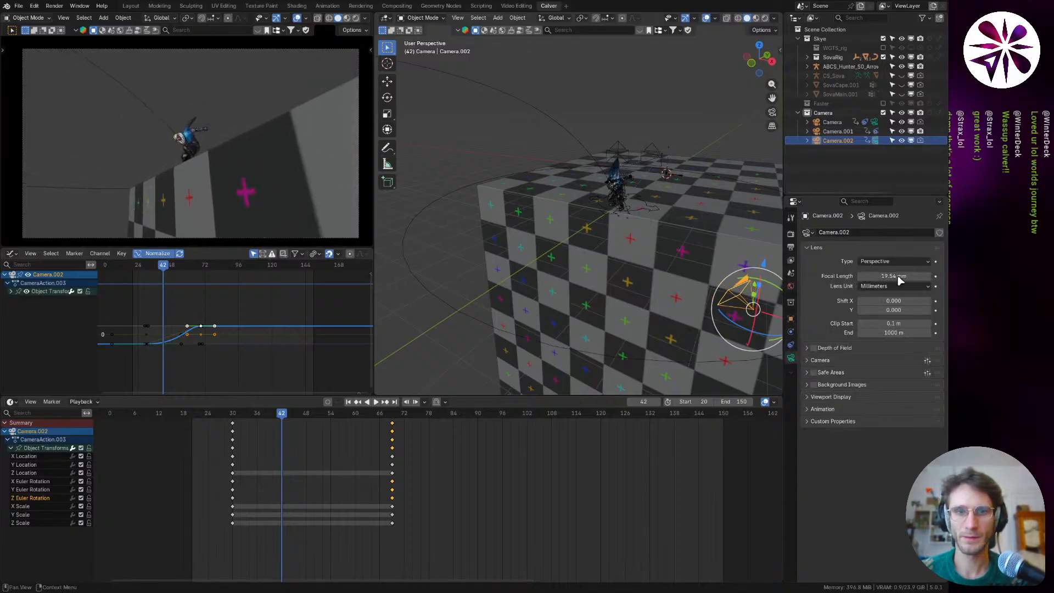
key("space")
left_click_drag(335, 441, 226, 445)
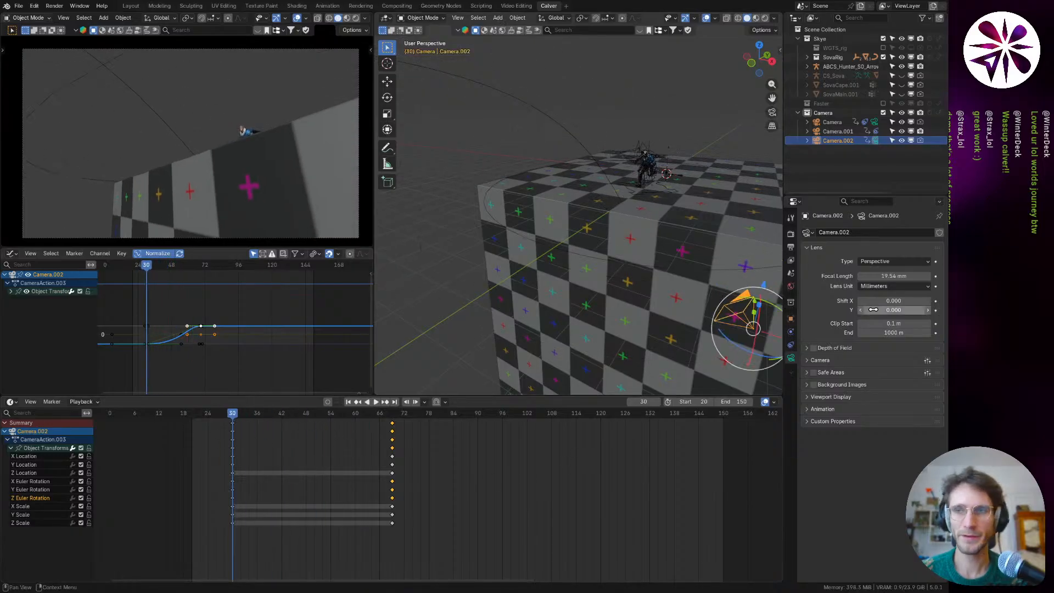
Step: At frame 30, set Camera.002's focal length to 37.54 mm and keyframe a rotation that reframes the character
left_click_drag(885, 276, 931, 275)
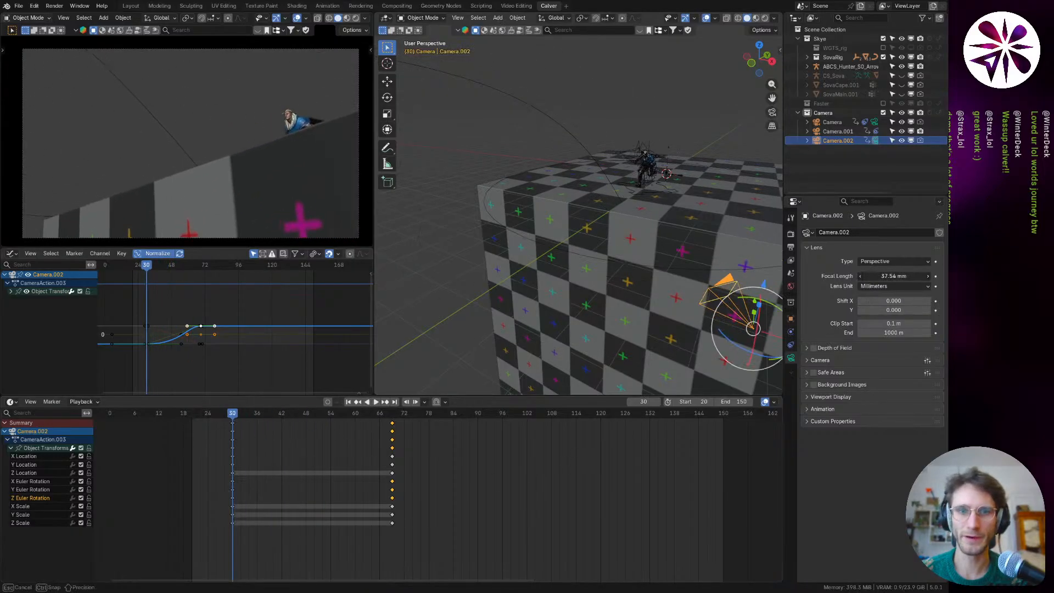
key("r")
key("r")
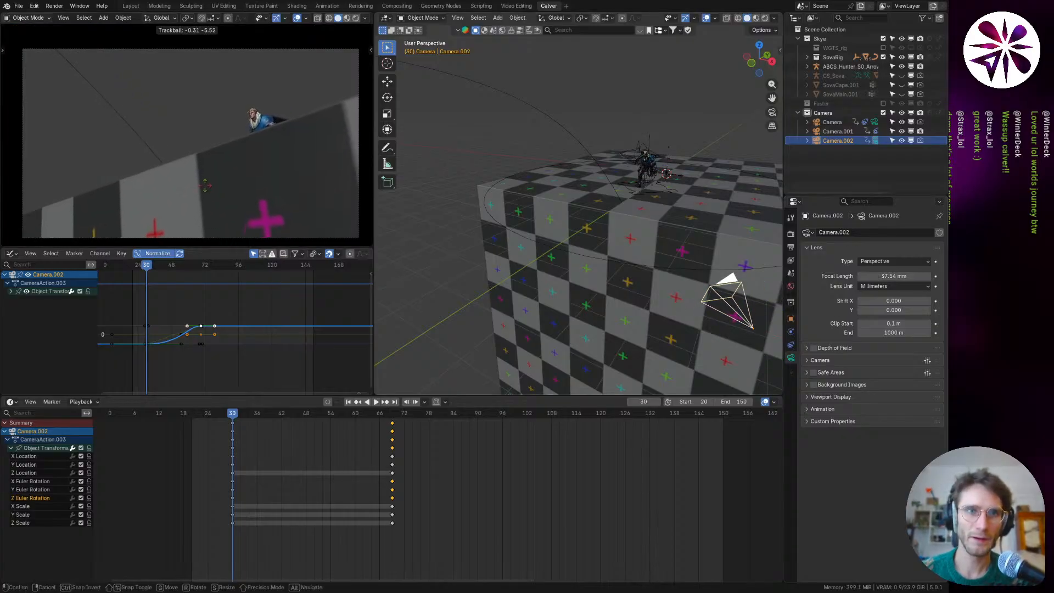
left_click(219, 175)
key("r")
key("r")
left_click(294, 185)
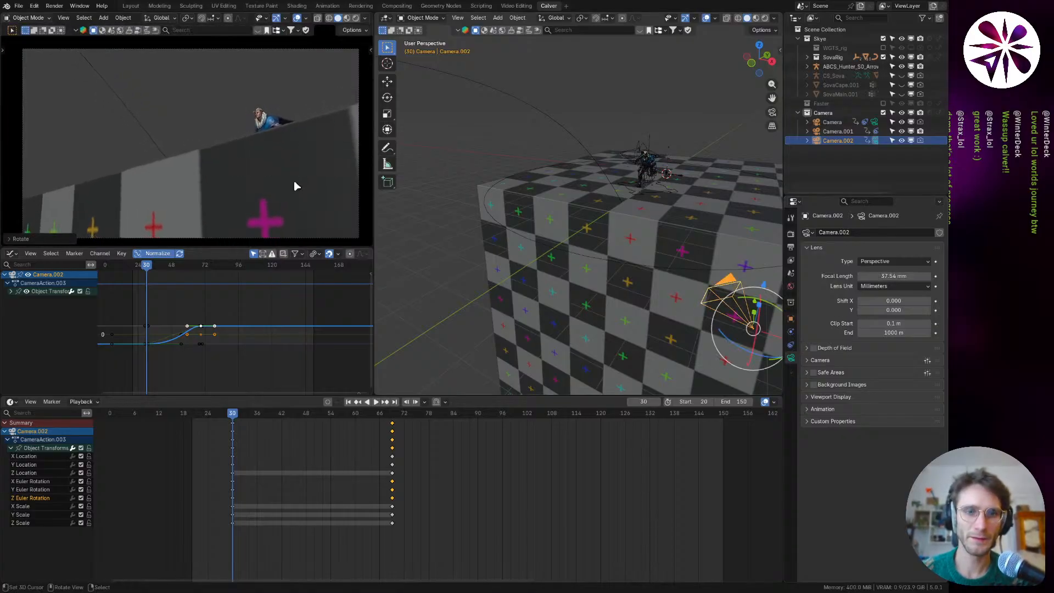
key("i")
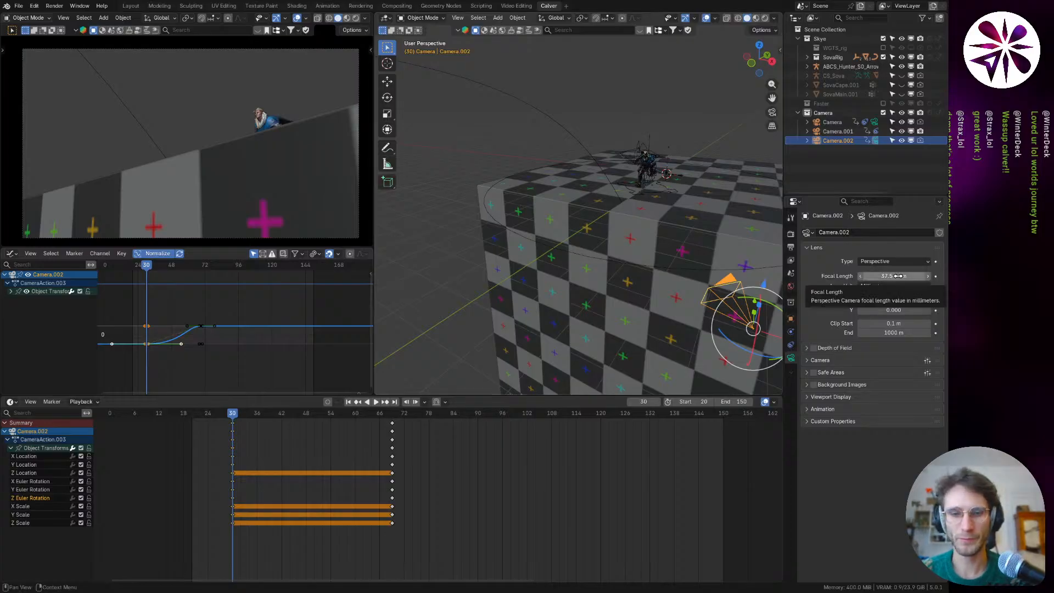
Step: Keyframe Camera.002's focal length at frame 30 and a shorter, wider-angle focal length at frame 56
key("i")
key("space")
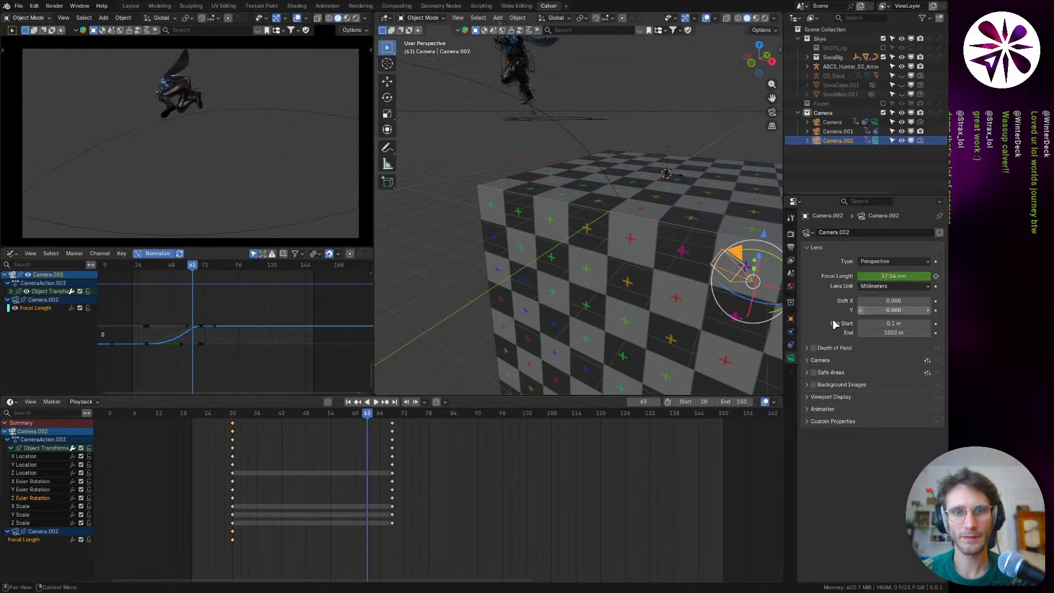
left_click_drag(345, 419, 339, 415)
left_click_drag(882, 275, 869, 275)
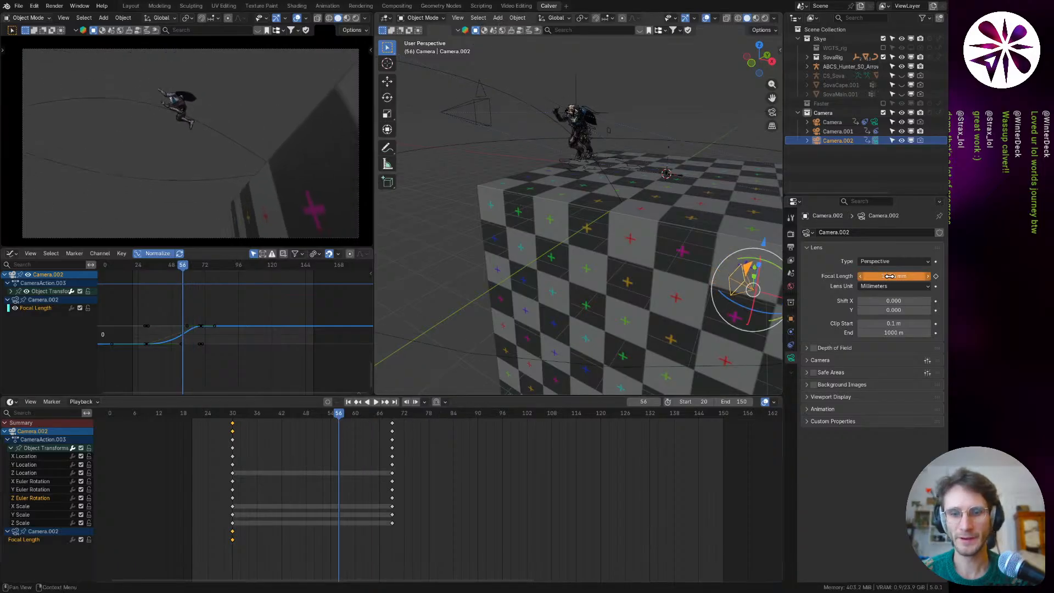
Step: Replay the shot from around frame 30 to check the animated focal length
left_click_drag(357, 426, 246, 476)
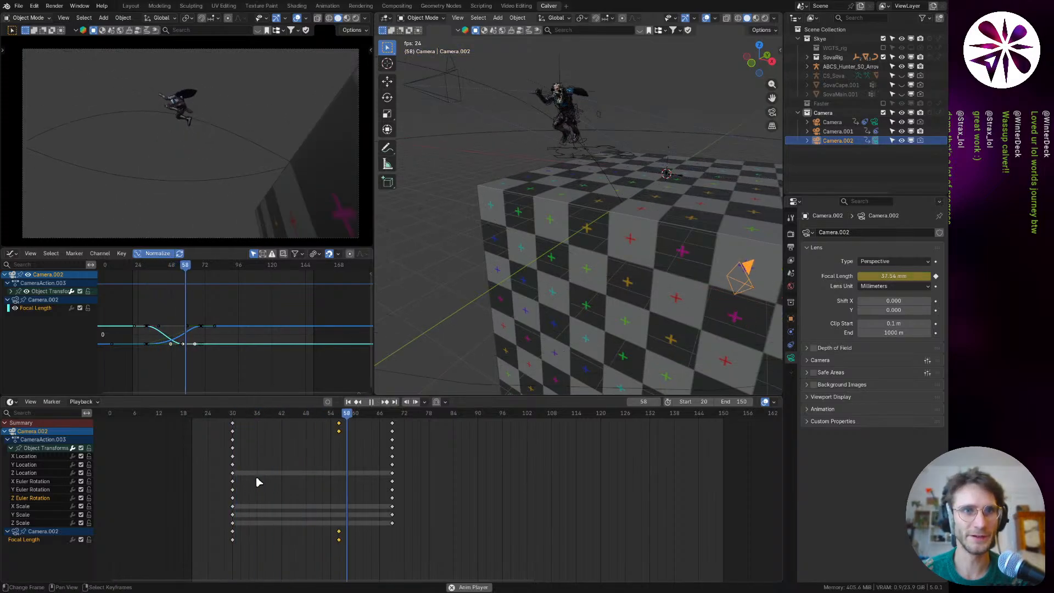
key("space")
left_click_drag(332, 431, 239, 478)
key("space")
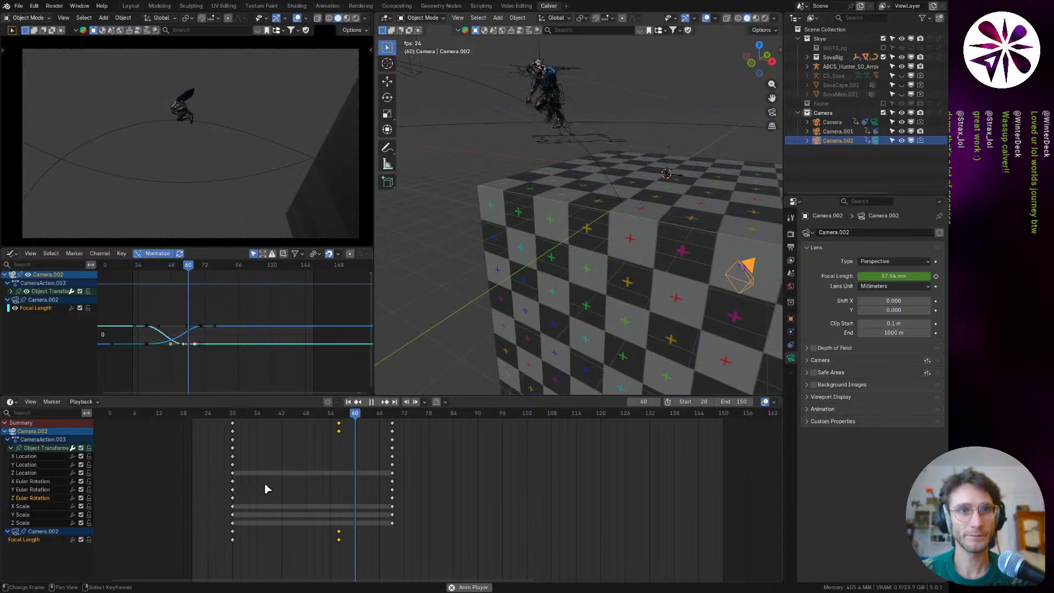
Step: Replay the leap repeatedly from about frame 30 to judge the timing of Camera.002's zoom
key("space")
left_click_drag(306, 415, 223, 439)
key("space")
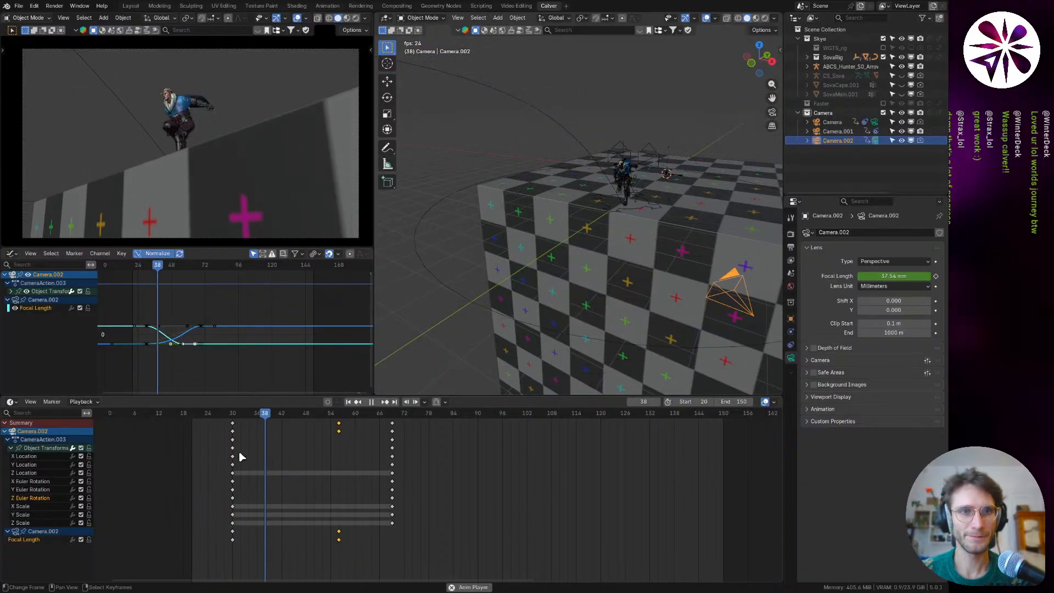
key("space")
left_click(232, 417)
key("space")
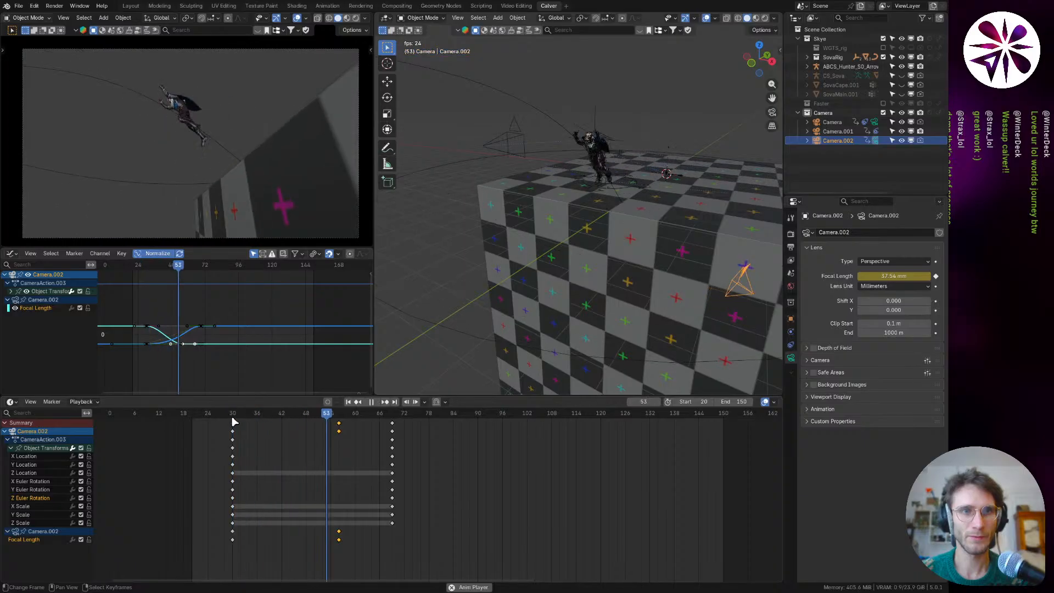
Step: Move Camera.002's second focal length keyframe to frame 60 and replay the shot from about frame 30
key("Escape")
left_click_drag(232, 417, 224, 438)
key("g")
left_click(365, 504)
key("space")
key("space")
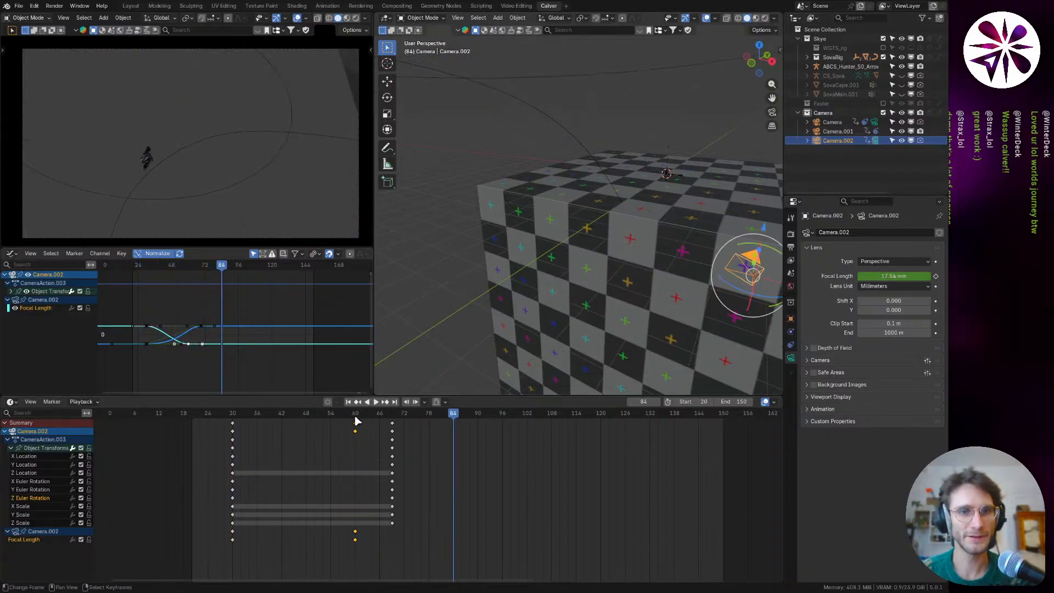
left_click_drag(353, 423, 233, 470)
key("space")
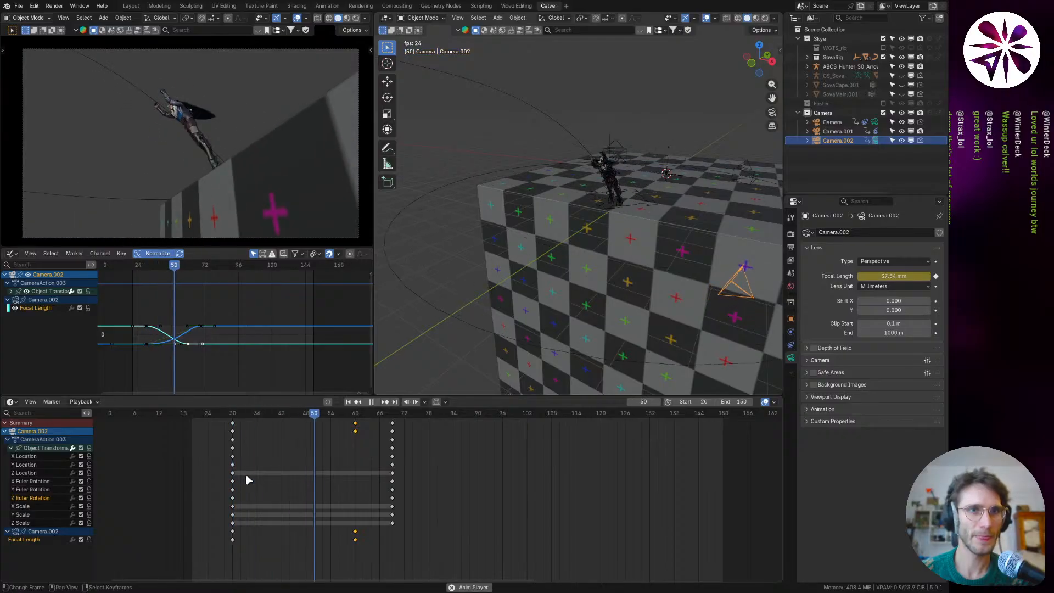
key("space")
middle_click_drag(530, 193, 576, 277)
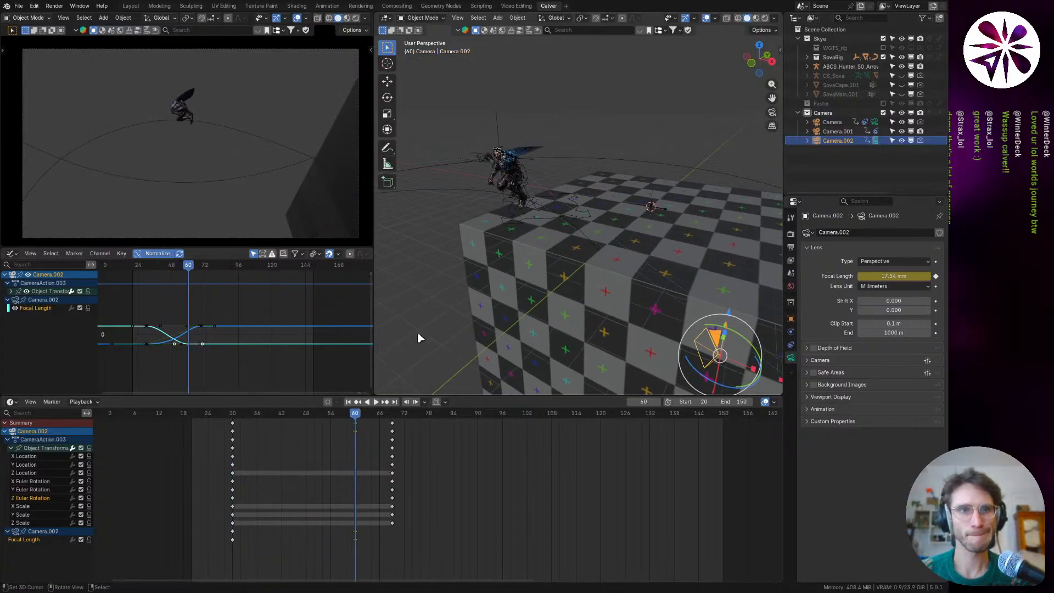
key("r")
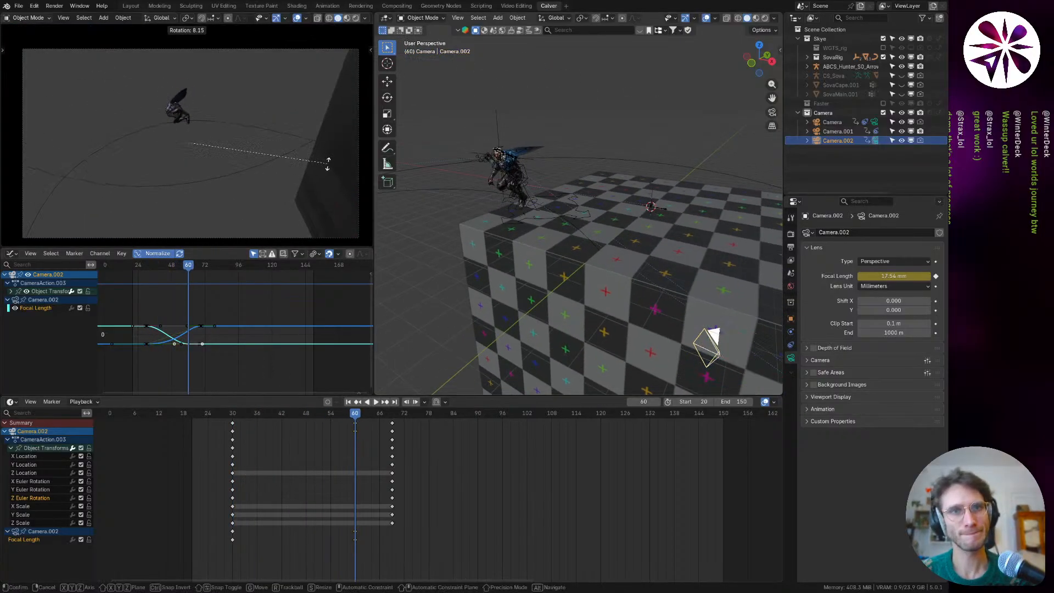
right_click(327, 165)
Step: Replay the leap through Camera.002 from its early frames to examine the combined rotation and zoom
left_click_drag(360, 418, 232, 439)
key("space")
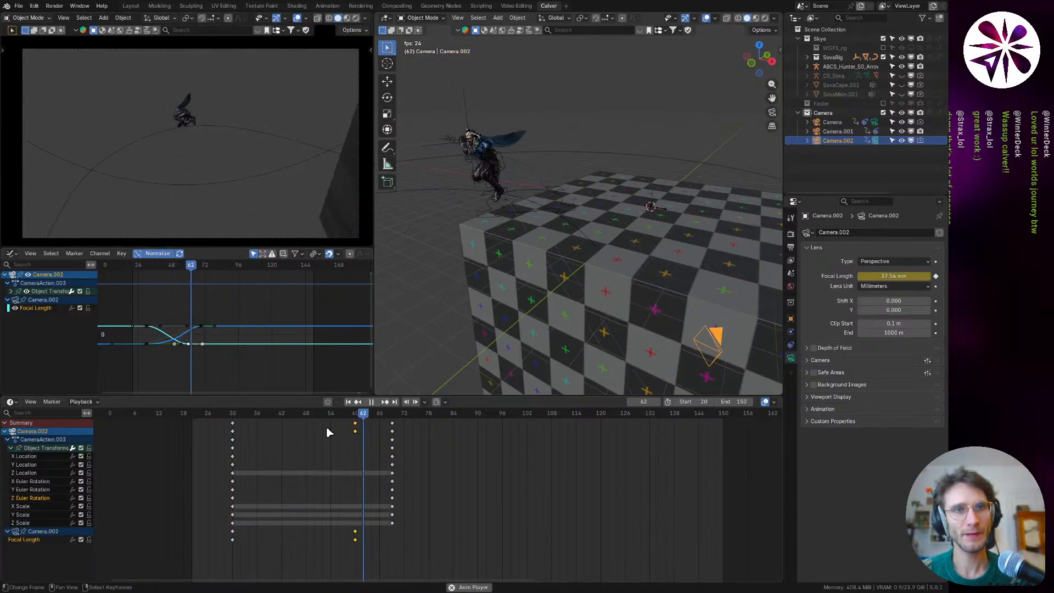
left_click_drag(460, 433, 197, 503)
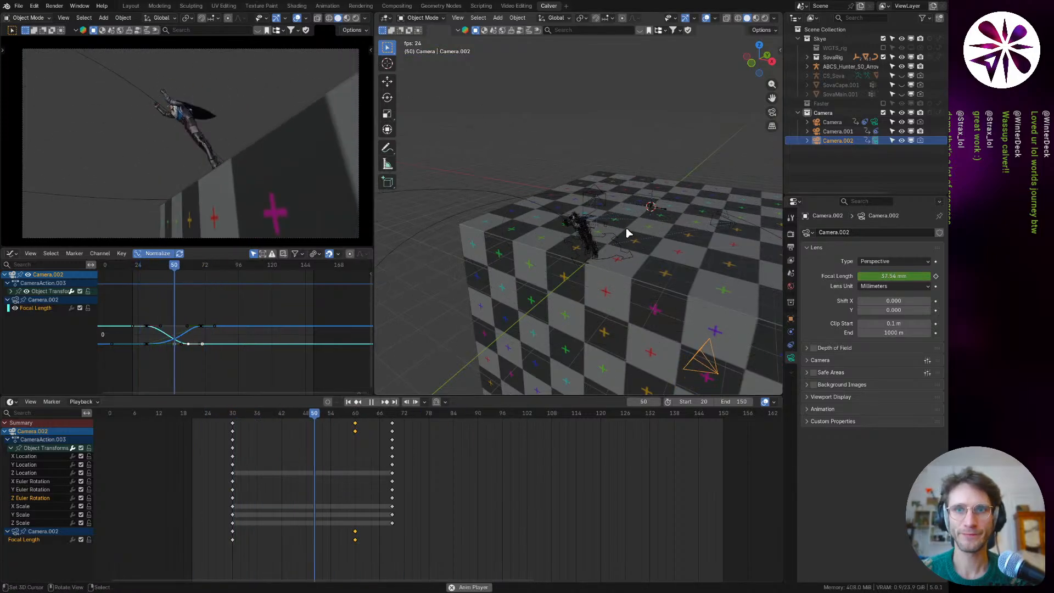
key("space")
left_click_drag(359, 426, 244, 442)
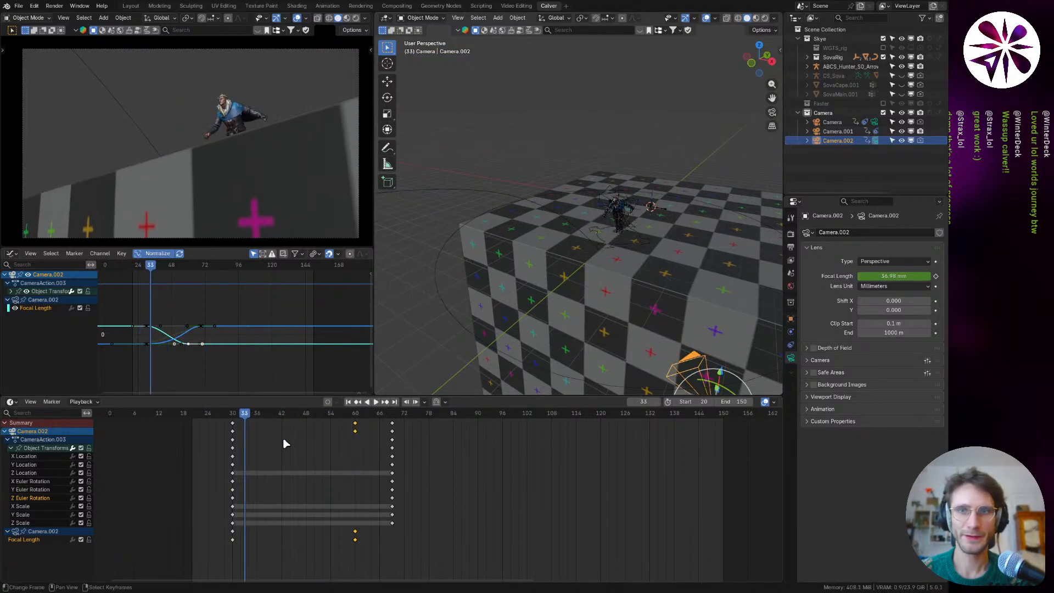
key("space")
key("space")
Step: Return to frame 20, reselect Camera.002 and play its shot from the start
right_click(624, 208)
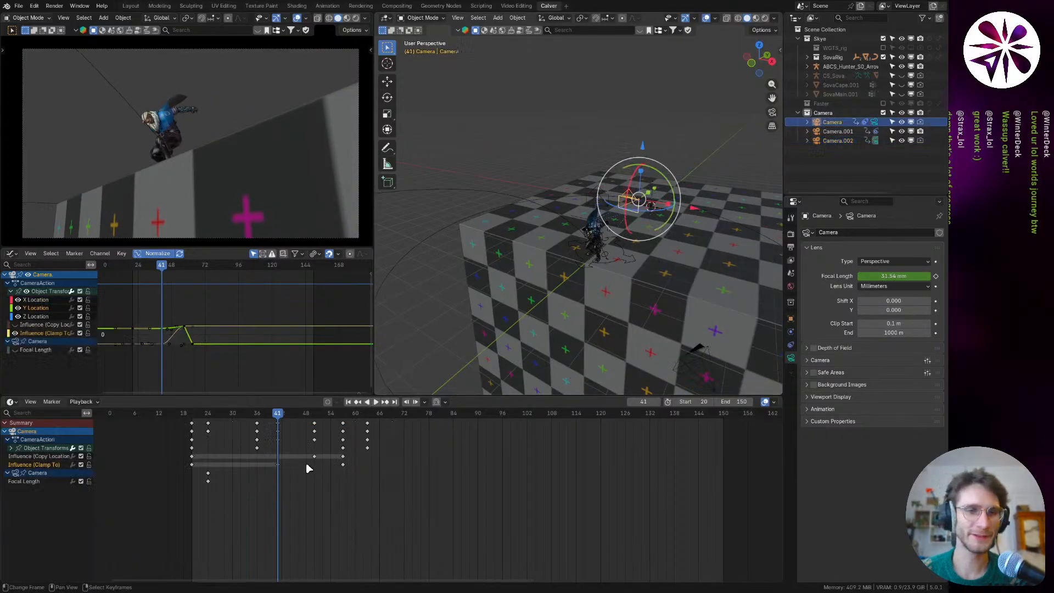
key("i")
key("shift+Left")
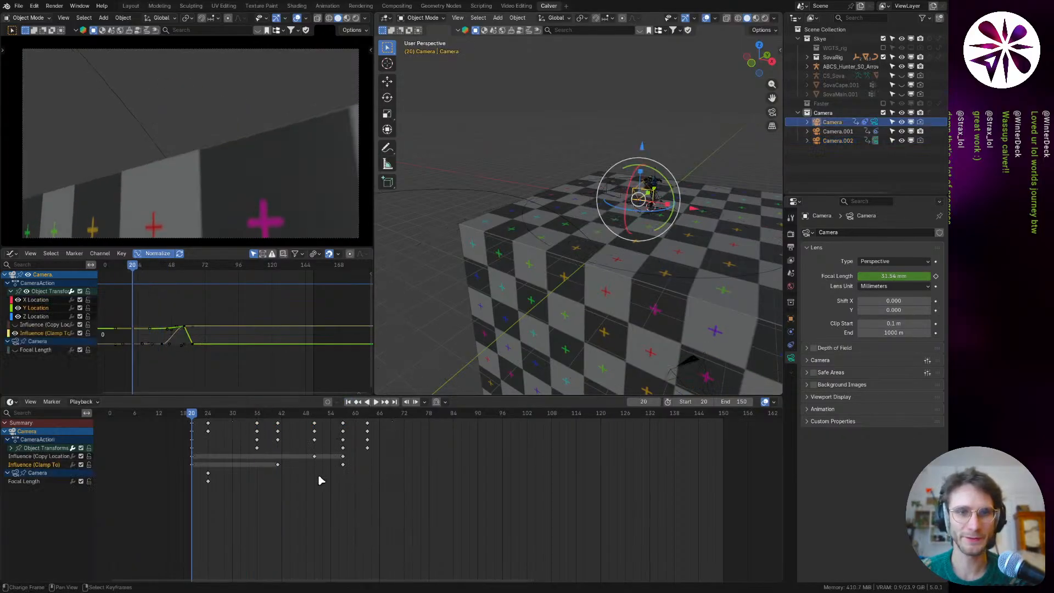
right_click(687, 366)
key("space")
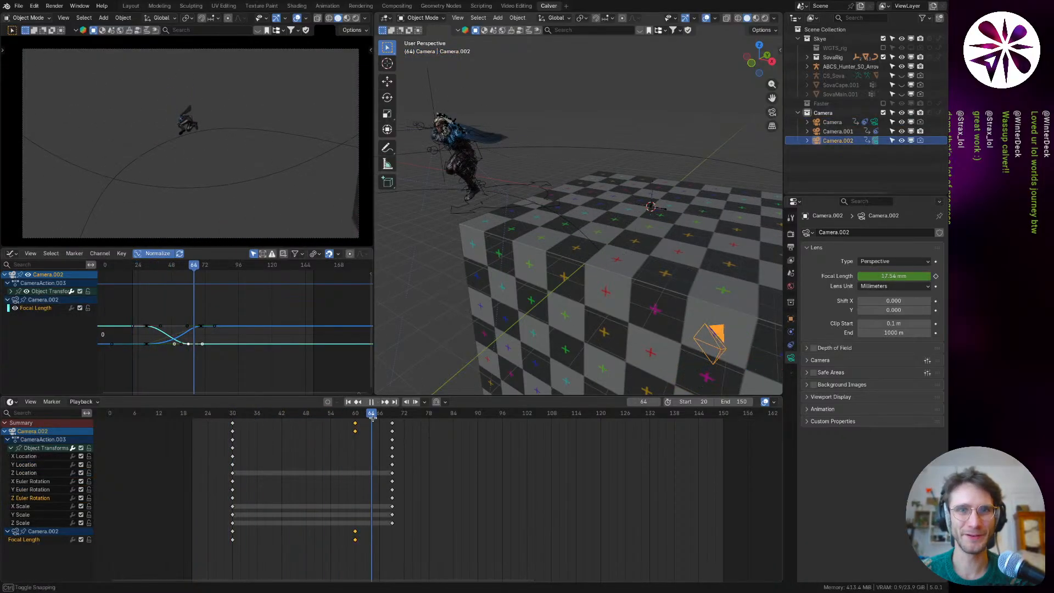
key("space")
Step: View the scene through Camera.001 as the active camera and play from frame 66
scroll(545, 276, "down", 3)
right_click(473, 238)
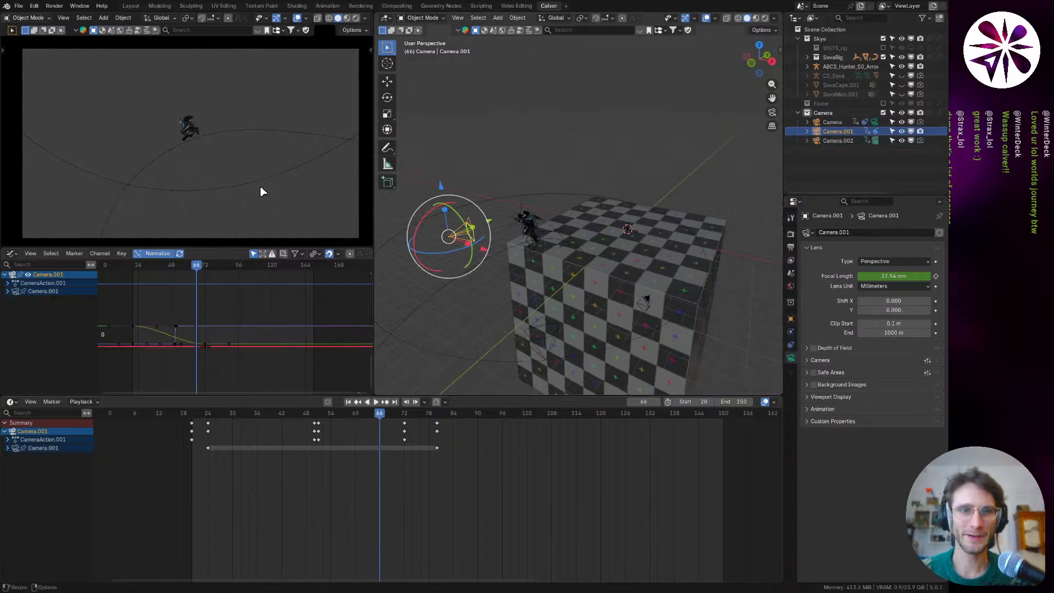
key("ctrl+KP_0")
key("space")
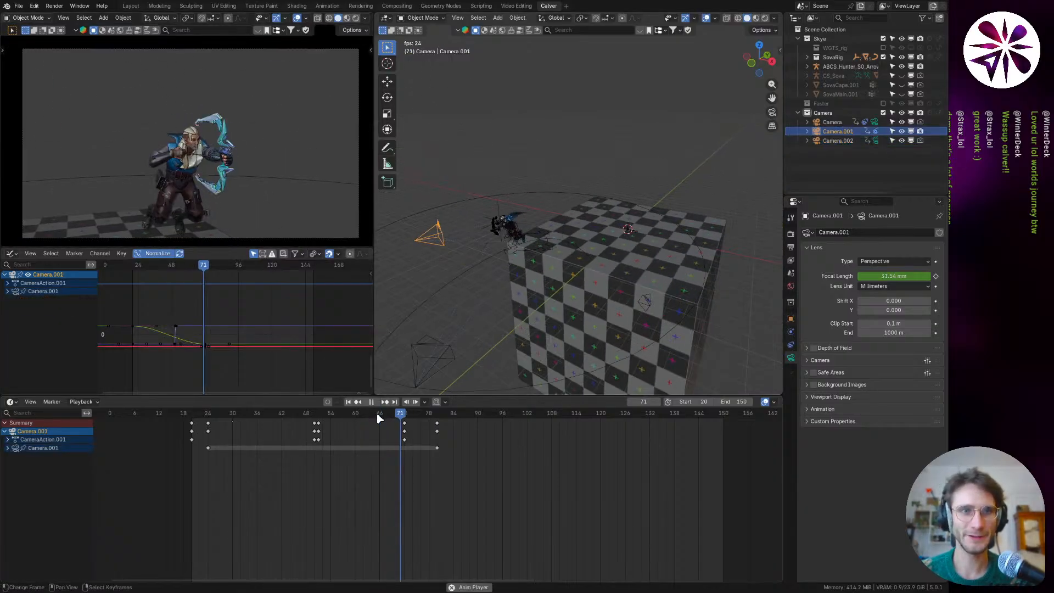
key("space")
Step: Move to frame 58 and make the object named Camera the active scene camera
left_click_drag(379, 415, 346, 414)
right_click(654, 311)
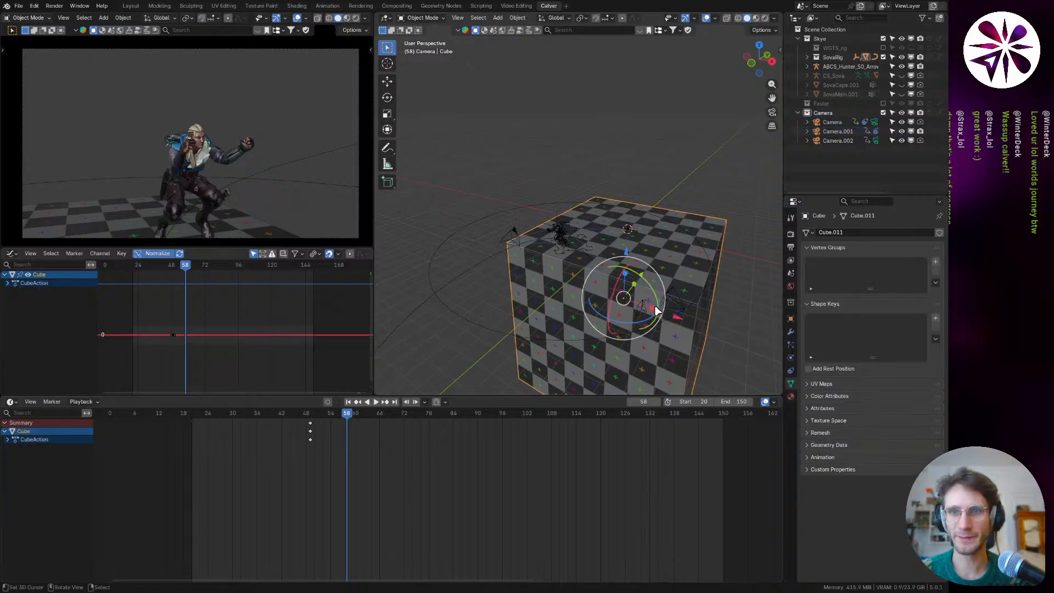
key("ctrl+KP_0")
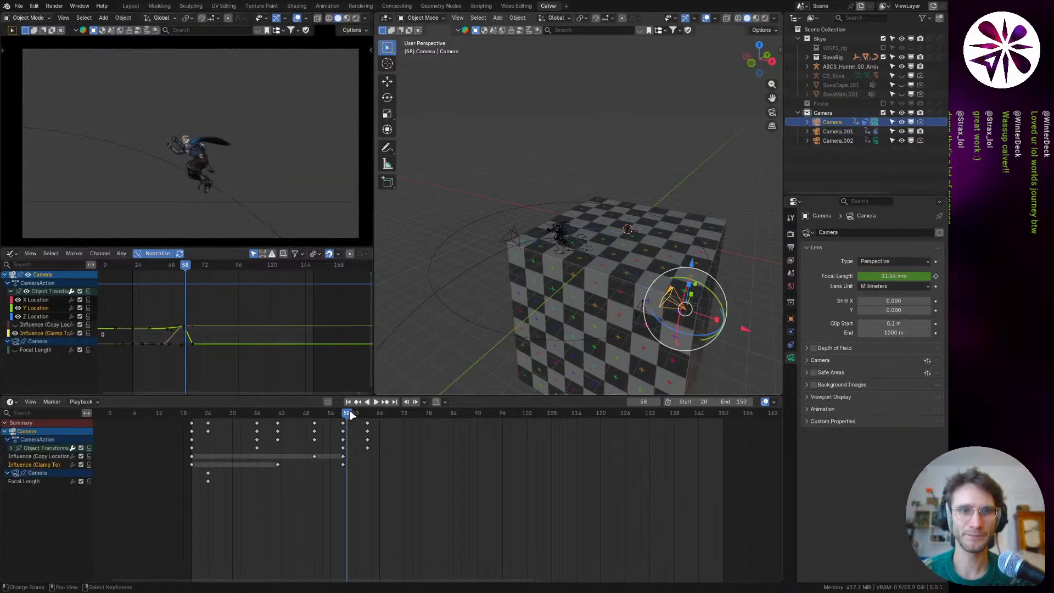
Step: Scrub and replay the shot through the main Camera to review how it follows the run, leap and bow draw
key("space")
left_click_drag(372, 423, 258, 447)
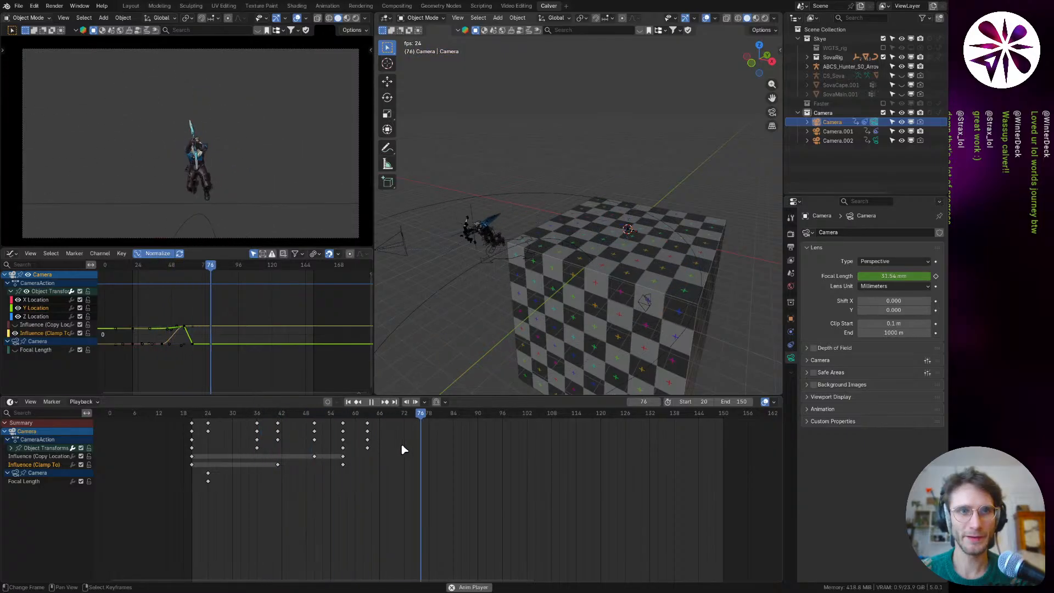
left_click_drag(477, 423, 579, 460)
left_click_drag(467, 471, 234, 500)
key("space")
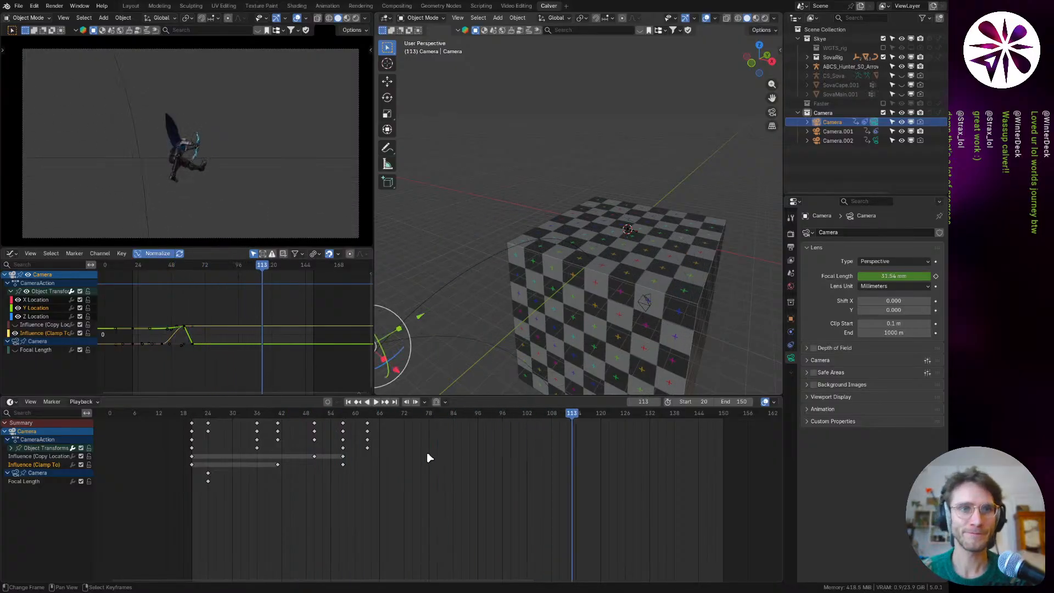
left_click_drag(273, 414, 237, 456)
key("space")
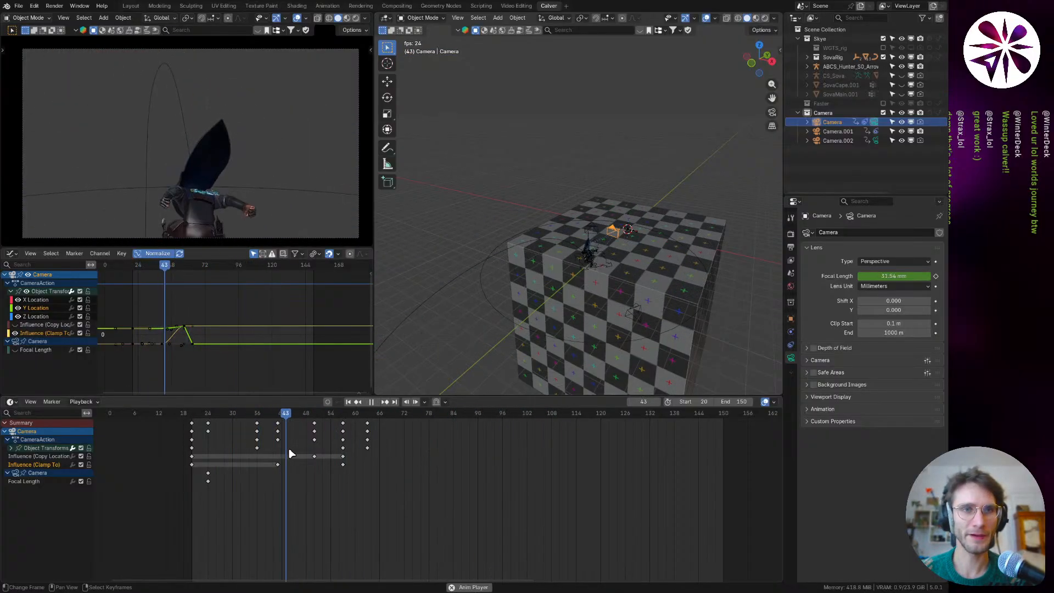
key("space")
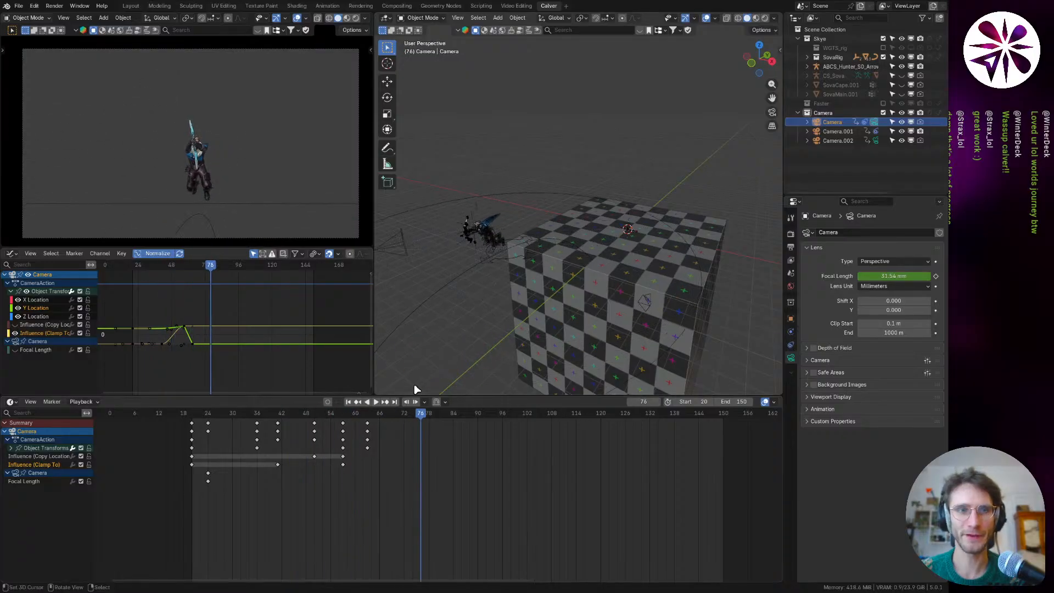
left_click_drag(265, 441, 218, 439)
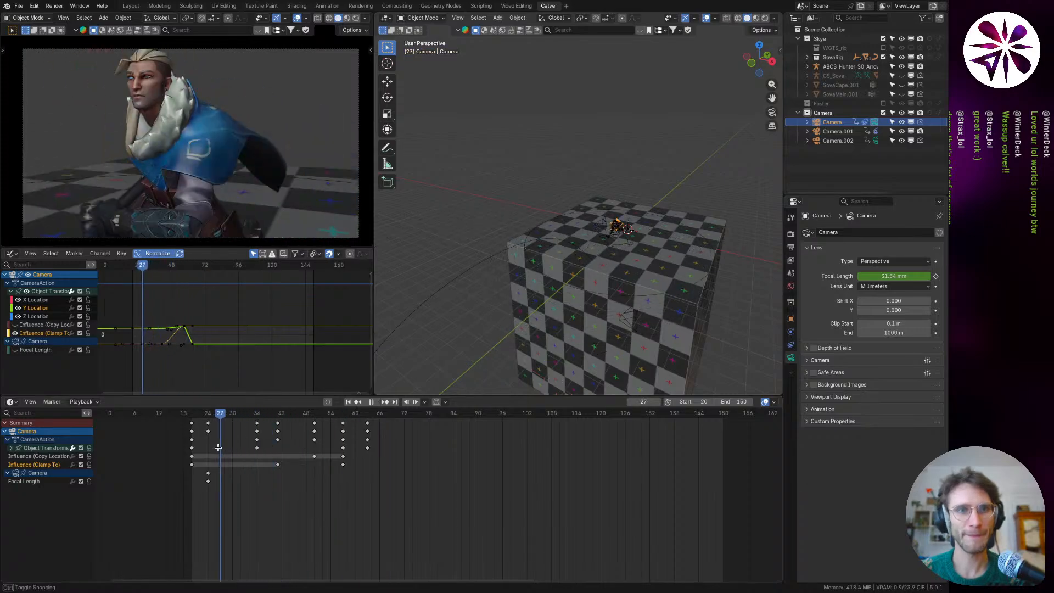
key("space")
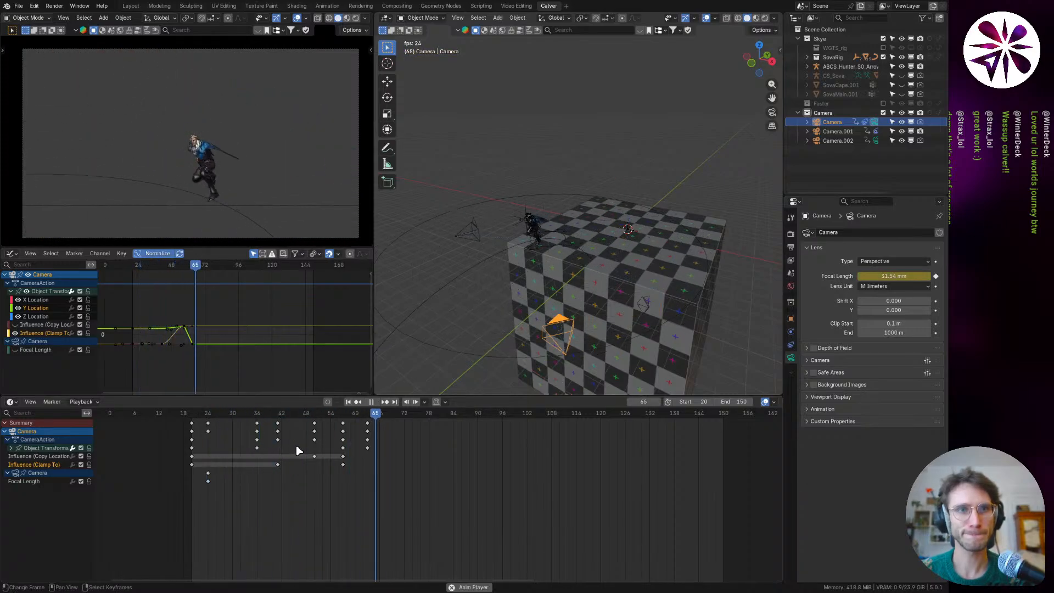
key("space")
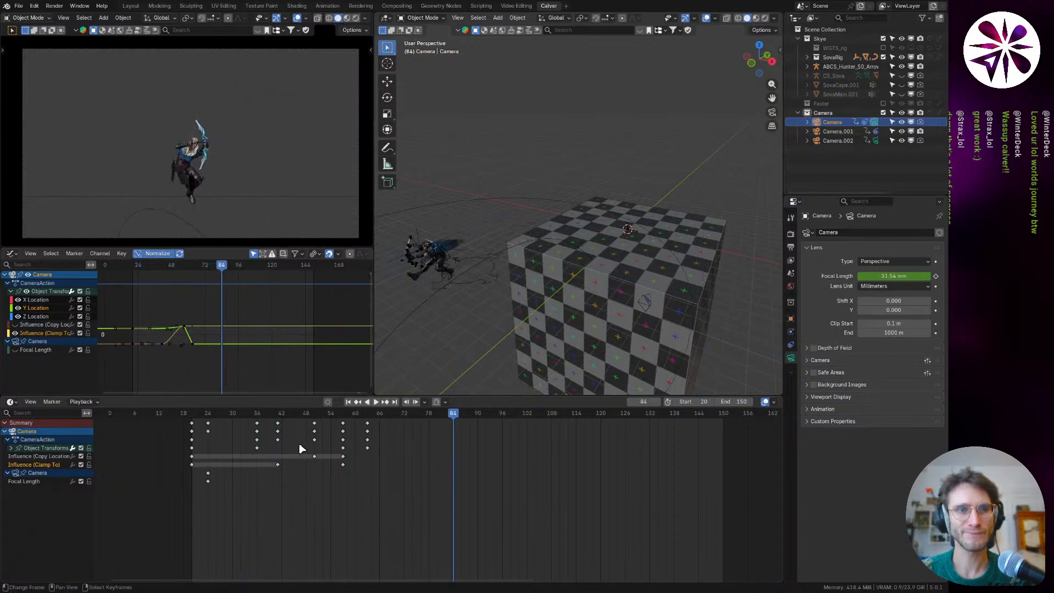
Step: Play the full sequence through the main Camera from frame 20 to examine its path and framing
left_click(647, 278)
left_click_drag(383, 418, 191, 465)
key("space")
key("space")
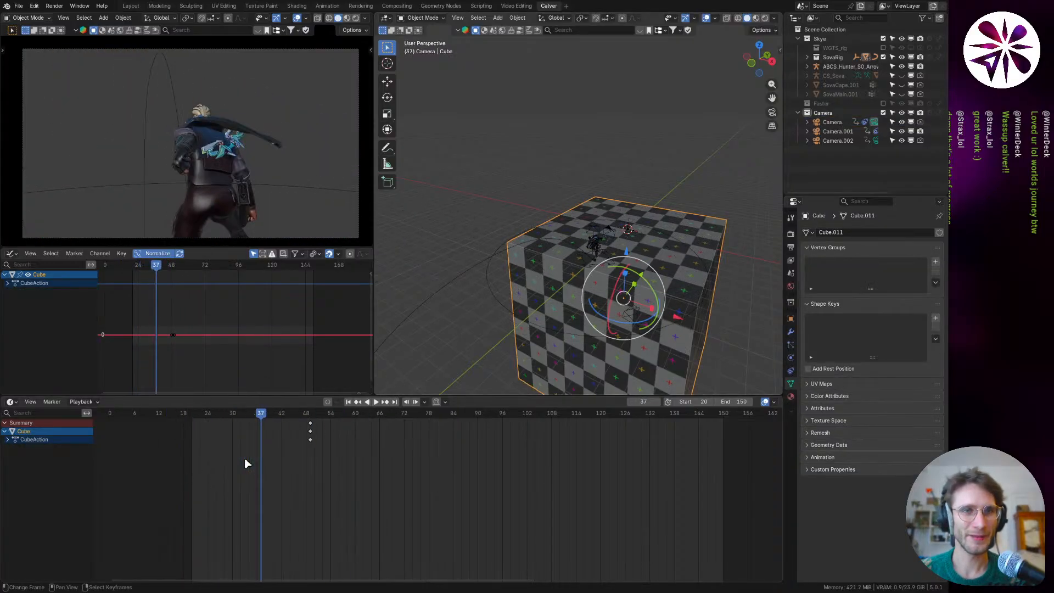
key("space")
key("space")
key("space")
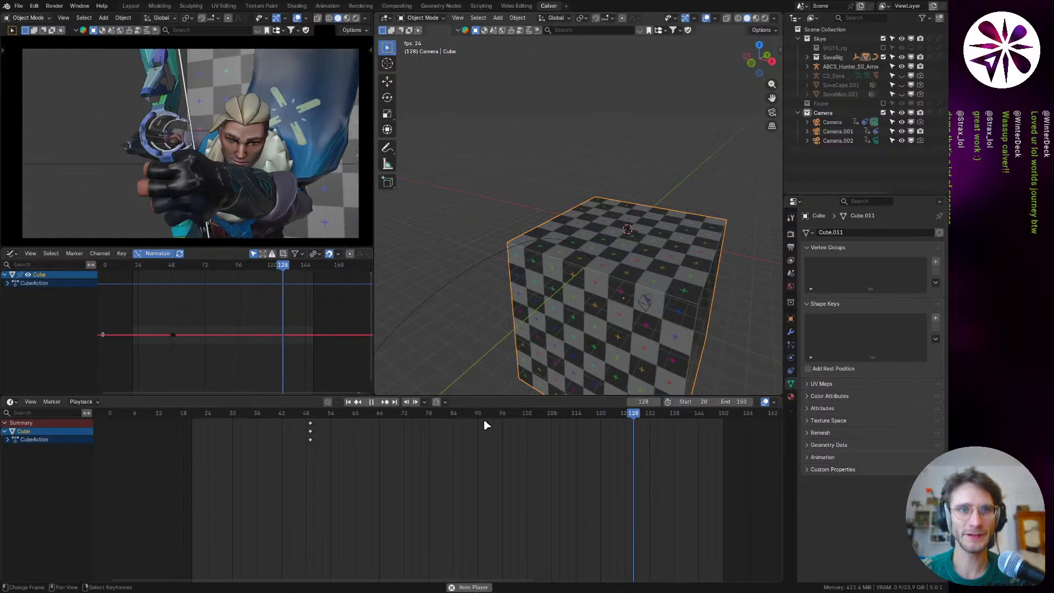
Step: Replay the run and takeoff through the main Camera to examine the transition into the jump
left_click_drag(460, 419, 265, 473)
key("space")
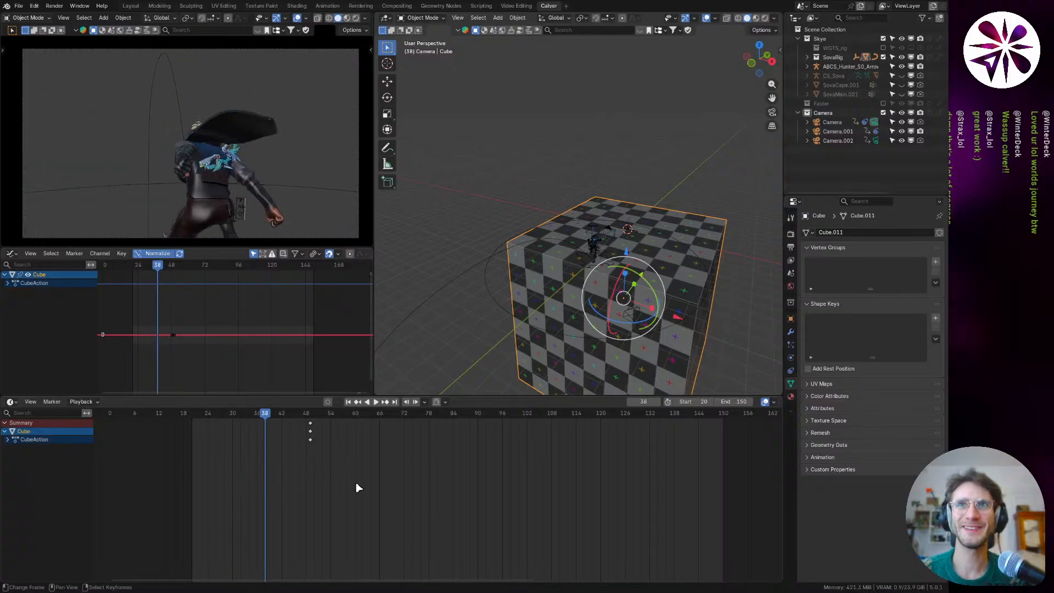
key("space")
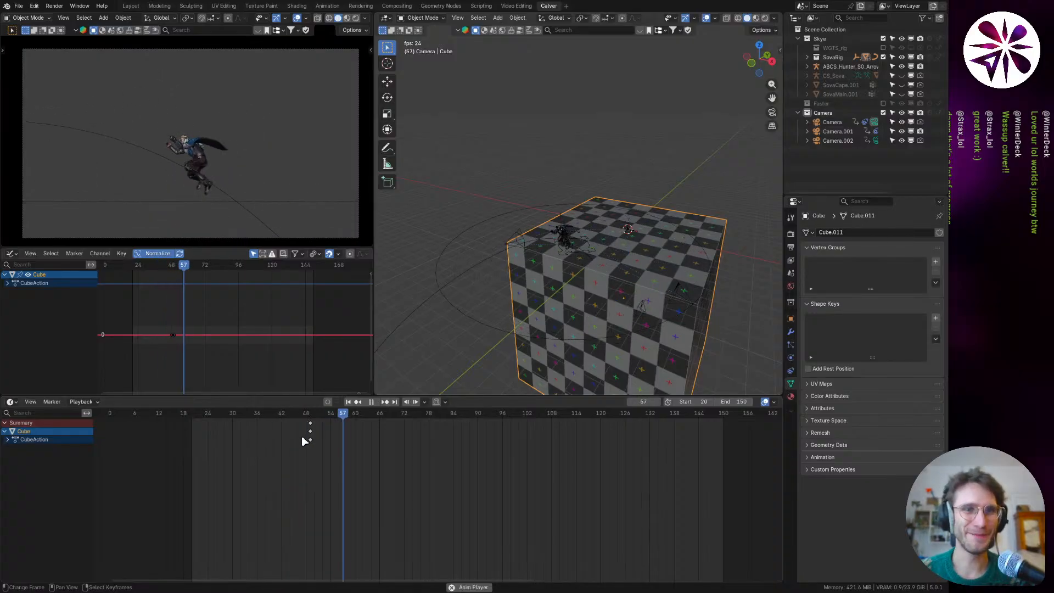
left_click_drag(308, 426, 223, 448)
key("space")
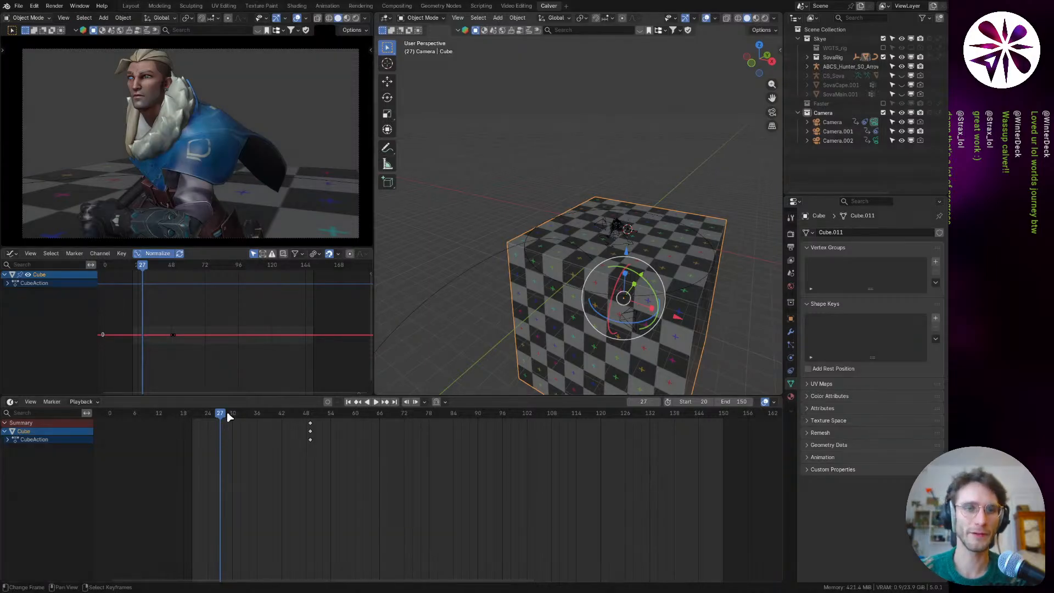
left_click_drag(227, 413, 243, 415)
key("space")
key("space")
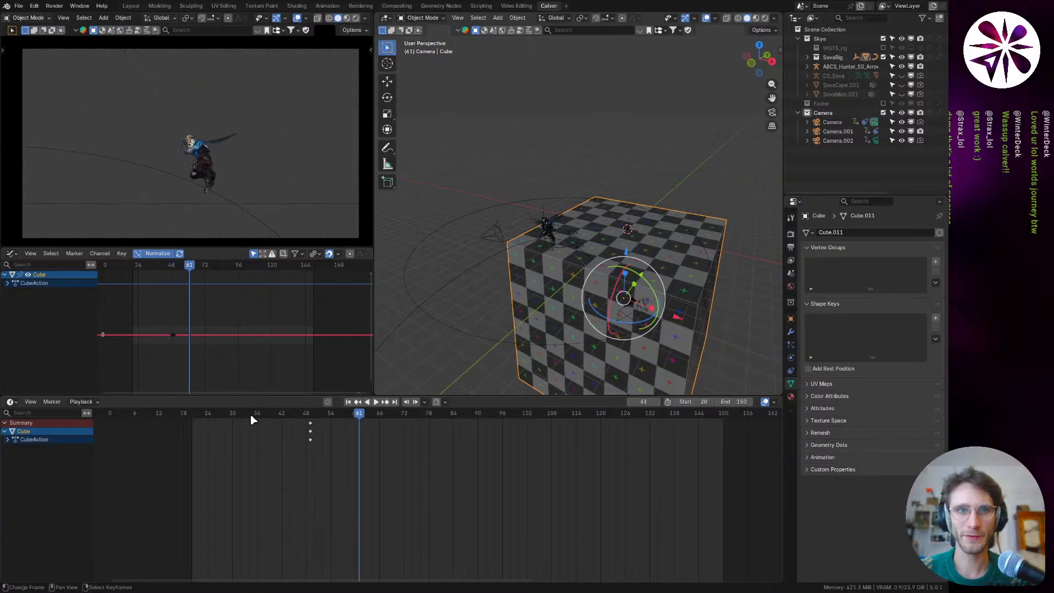
key("space")
Step: Examine the airborne character and the camera's path around it in the viewport while playing from about frame 76
scroll(482, 231, "up", 3)
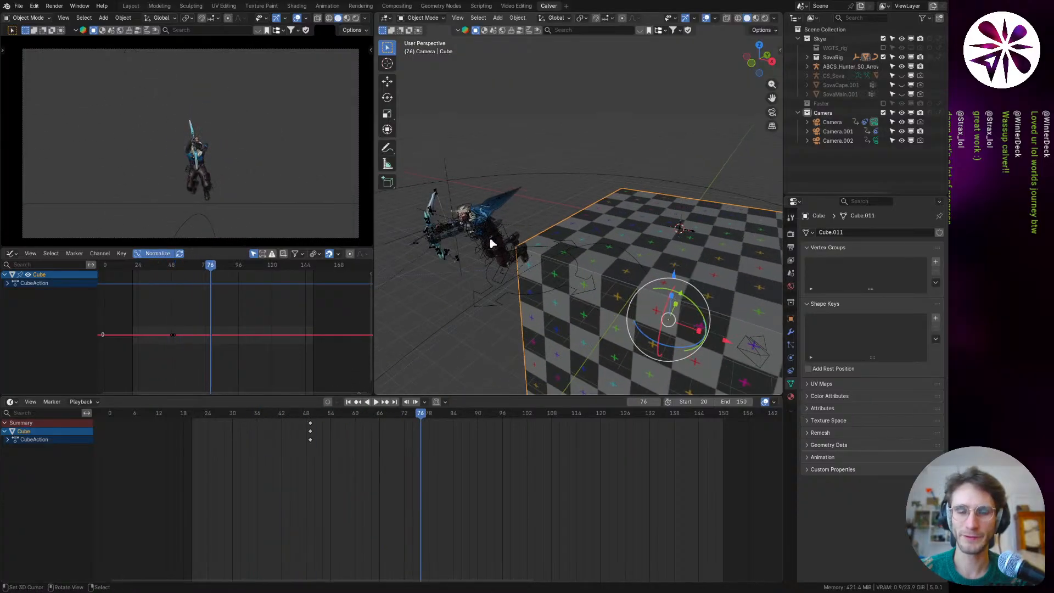
middle_click_drag(489, 242, 464, 196)
key("space")
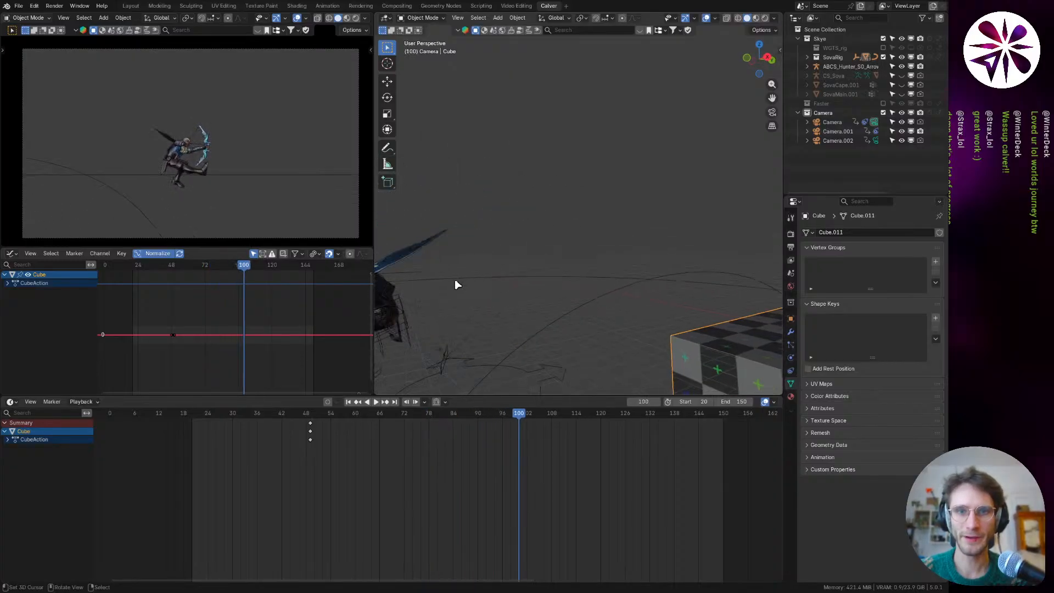
middle_click_drag(457, 285, 674, 269)
scroll(545, 256, "down", 8)
key("space")
key("space")
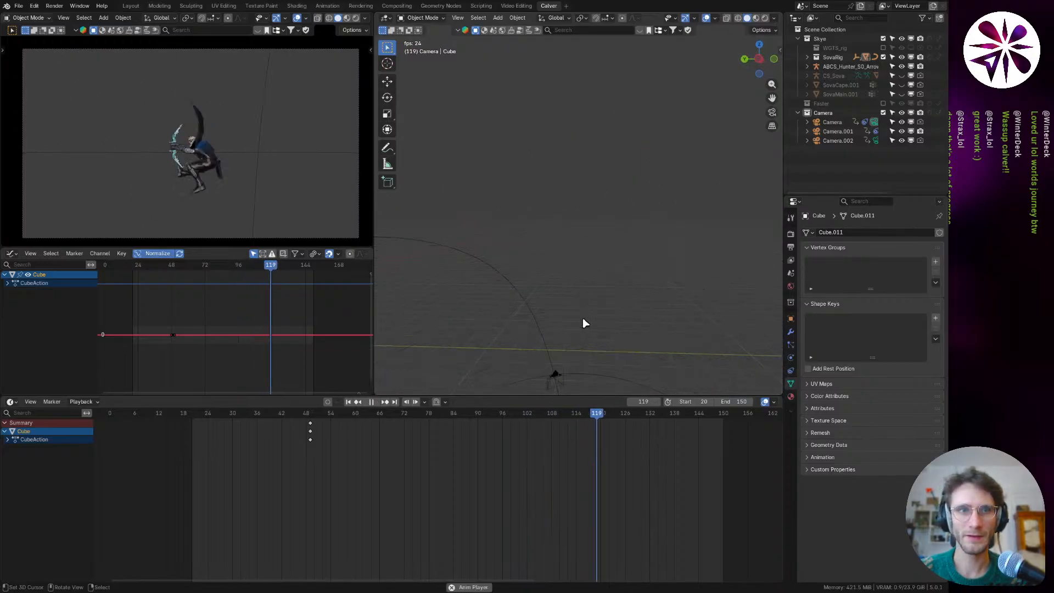
left_click_drag(588, 439, 323, 473)
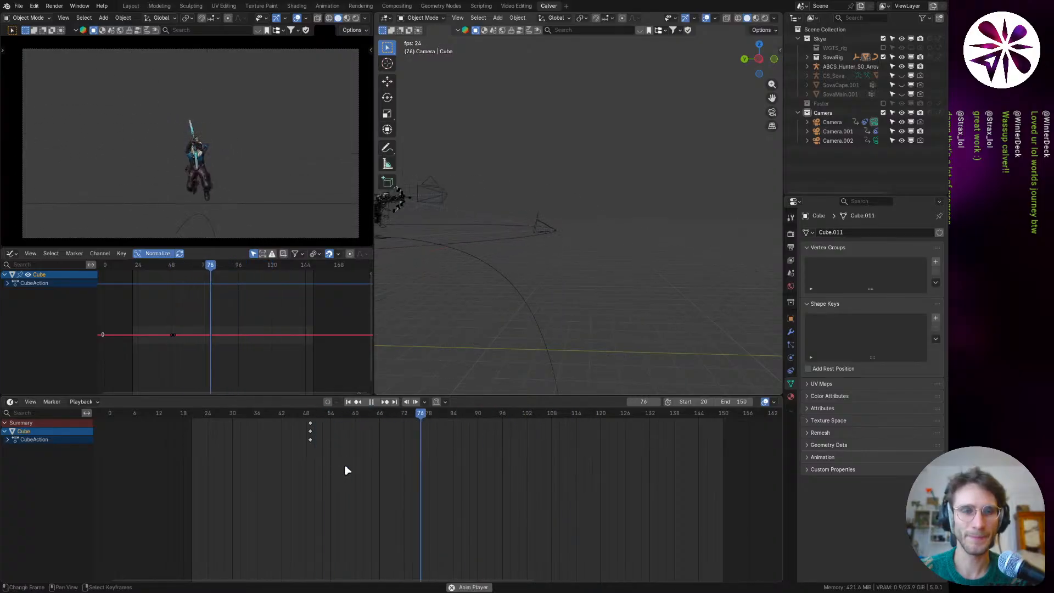
Step: At frame 97, put the character rig into Pose Mode and select the shin_fk.R bone
scroll(514, 241, "up", 6)
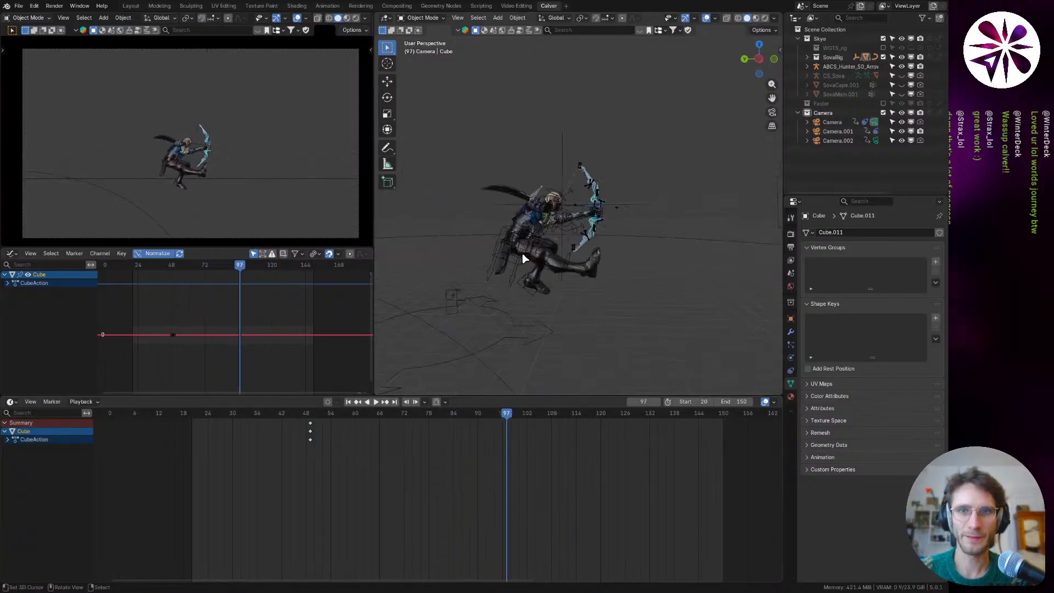
left_click(538, 263)
key("ctrl+Tab")
scroll(549, 263, "up", 4)
right_click(598, 270)
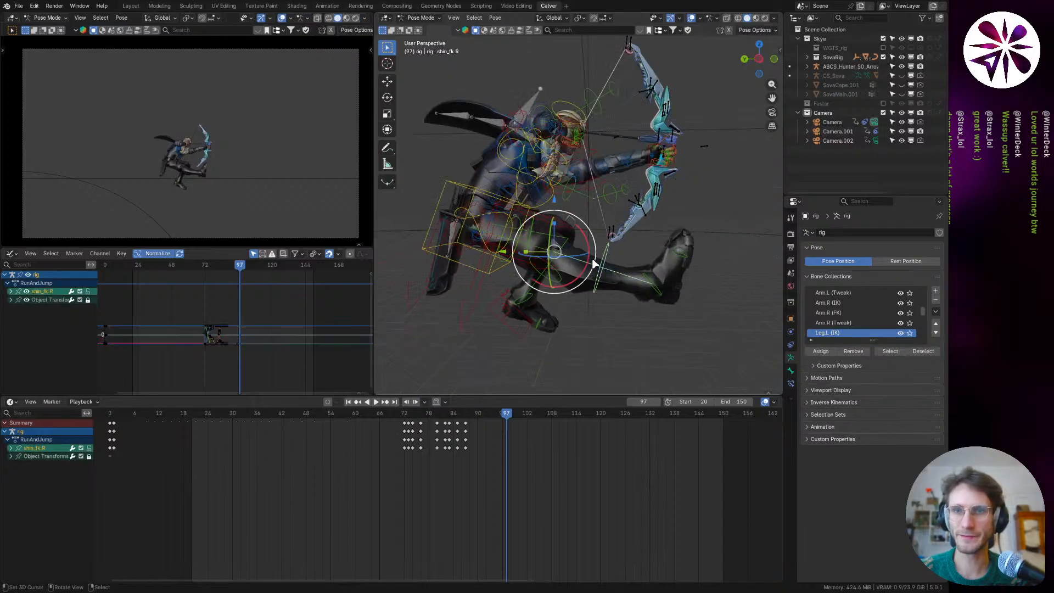
Step: Select the thigh_fk.R bone together with shin_fk.R and go to the keyframe at frame 87
key("r")
right_click(585, 319)
right_click_drag(564, 264, 571, 268)
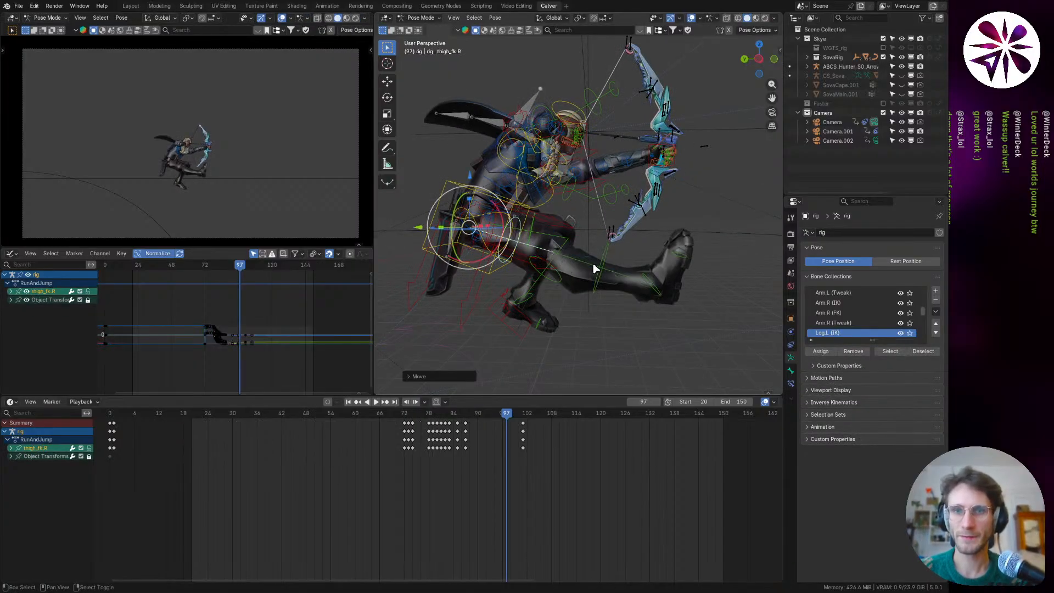
right_click(596, 269, "shift")
key("Down")
Step: Save the project as a new file version, SovaJANKpolish calvin v2.blend
key("ctrl+shift+s")
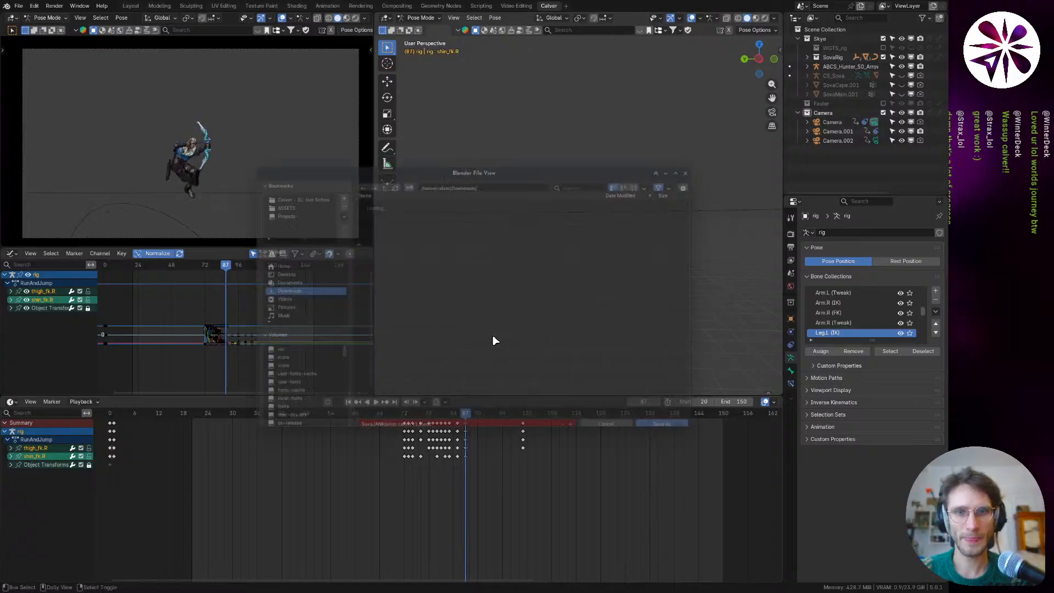
left_click(680, 434)
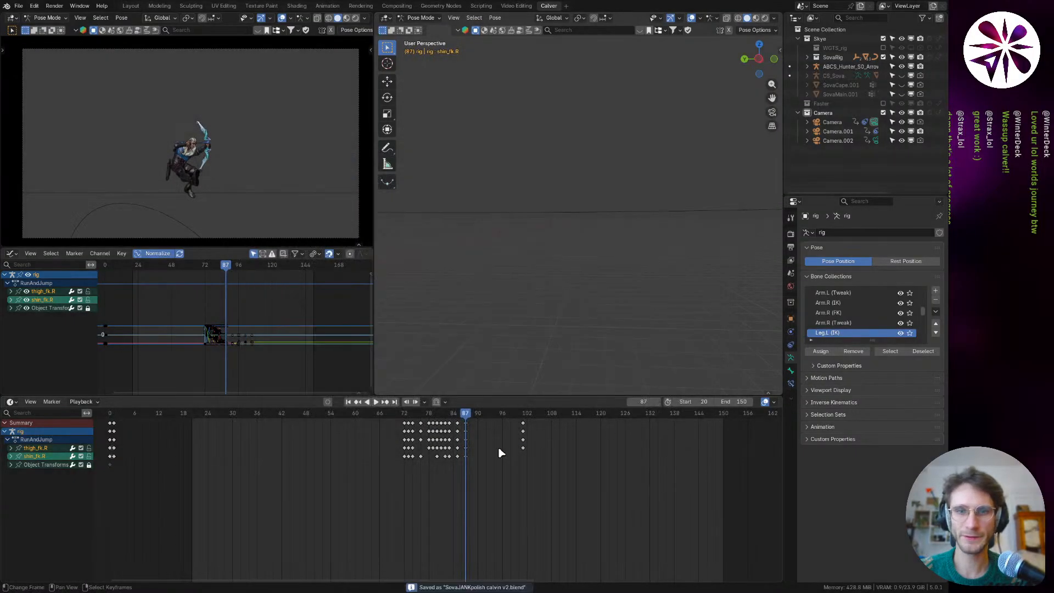
Step: At frame 93, set the transform pivot point to Individual Origins and test a rotation of the right thigh and shin about global X
left_click_drag(467, 423, 492, 417)
scroll(525, 265, "down", 4)
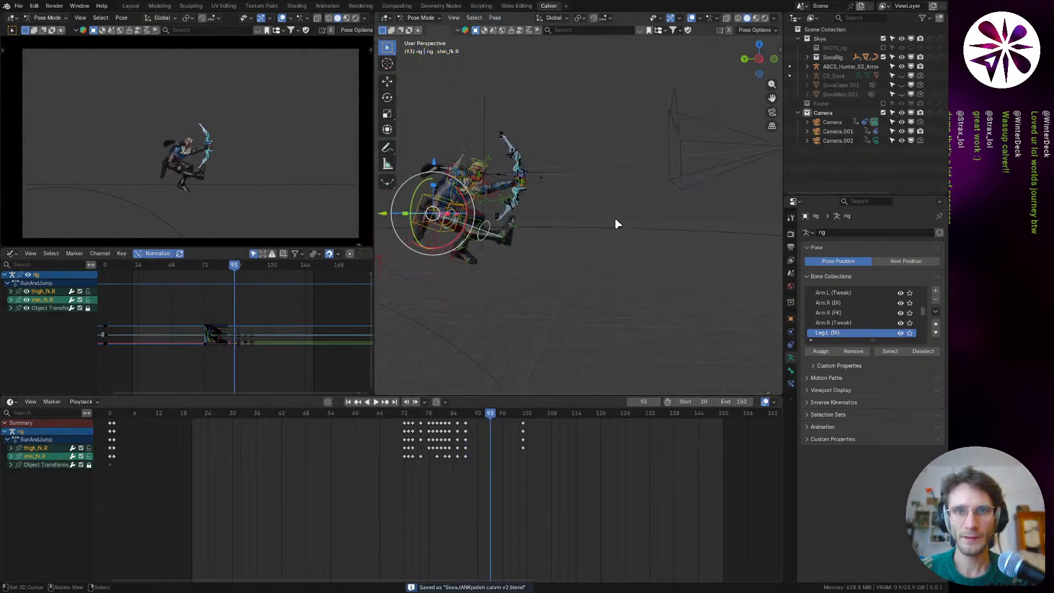
key("r")
key("x")
left_click(597, 271)
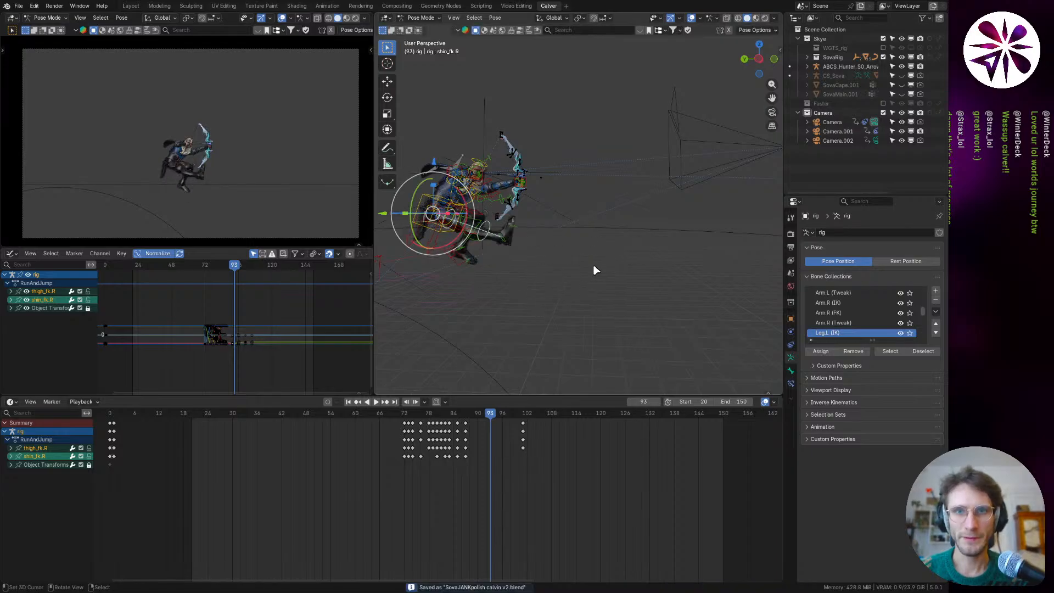
left_click(578, 18)
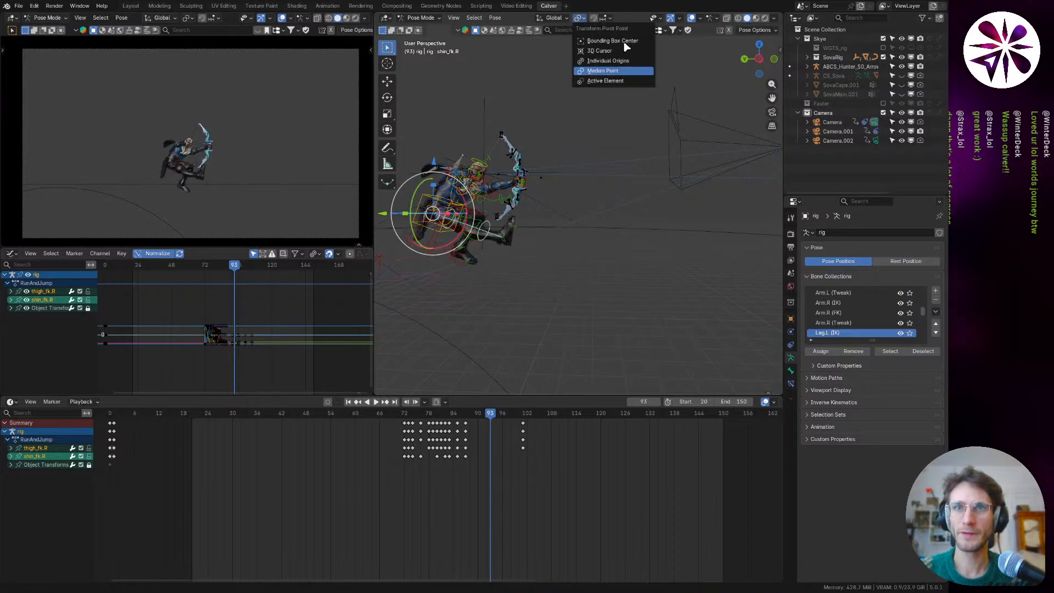
left_click(624, 61)
key("r")
key("x")
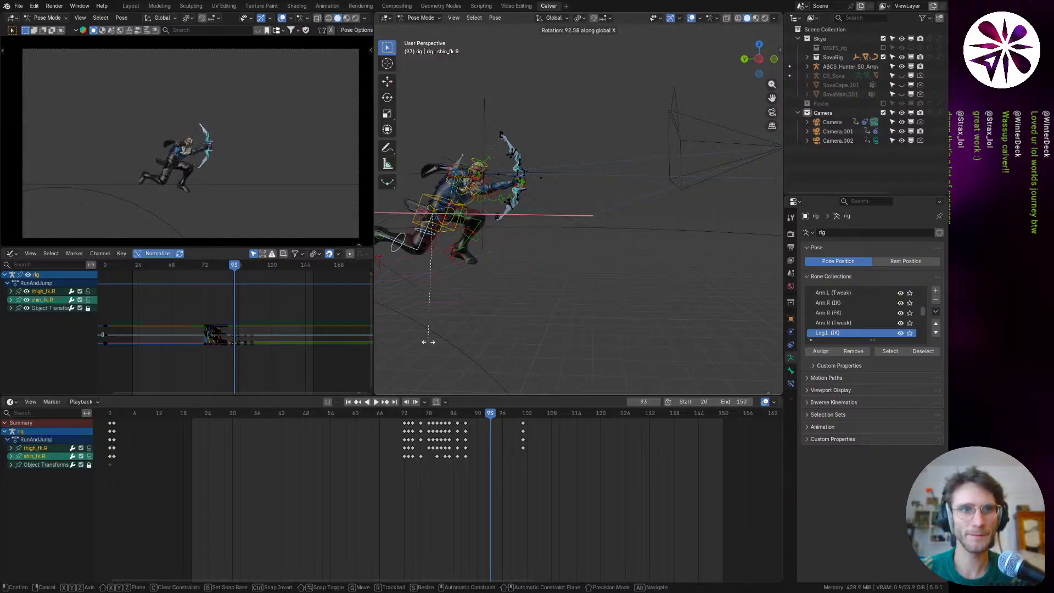
right_click(467, 344)
Step: Scrub back from frame 90 to the takeoff at frame 74 and examine the leg pose close up around frame 78
mouse_move(476, 422)
left_mouse_down()
mouse_move(365, 437)
mouse_move(477, 442)
mouse_move(478, 405)
left_mouse_up()
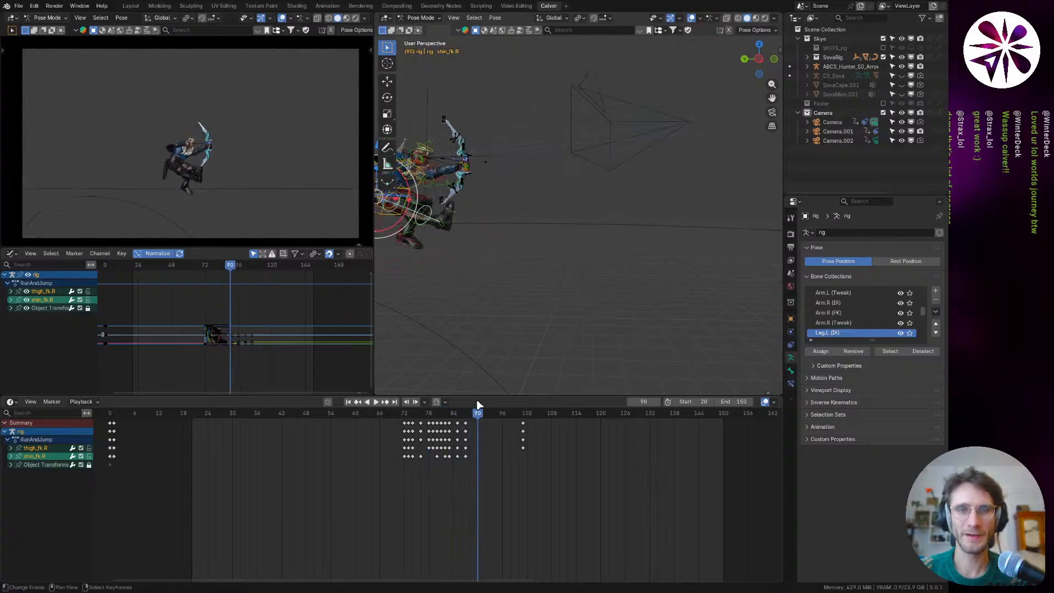
middle_click_drag(420, 203, 494, 233, "shift")
scroll(500, 243, "down", 6)
scroll(503, 299, "up", 4)
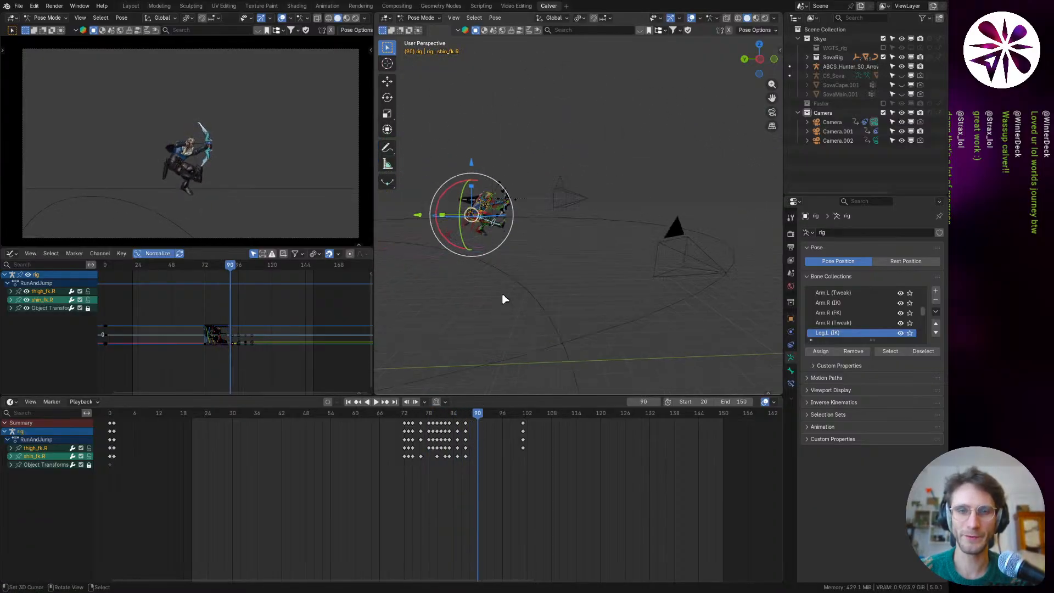
left_click_drag(485, 404, 413, 427)
middle_click_drag(453, 281, 579, 273, "shift")
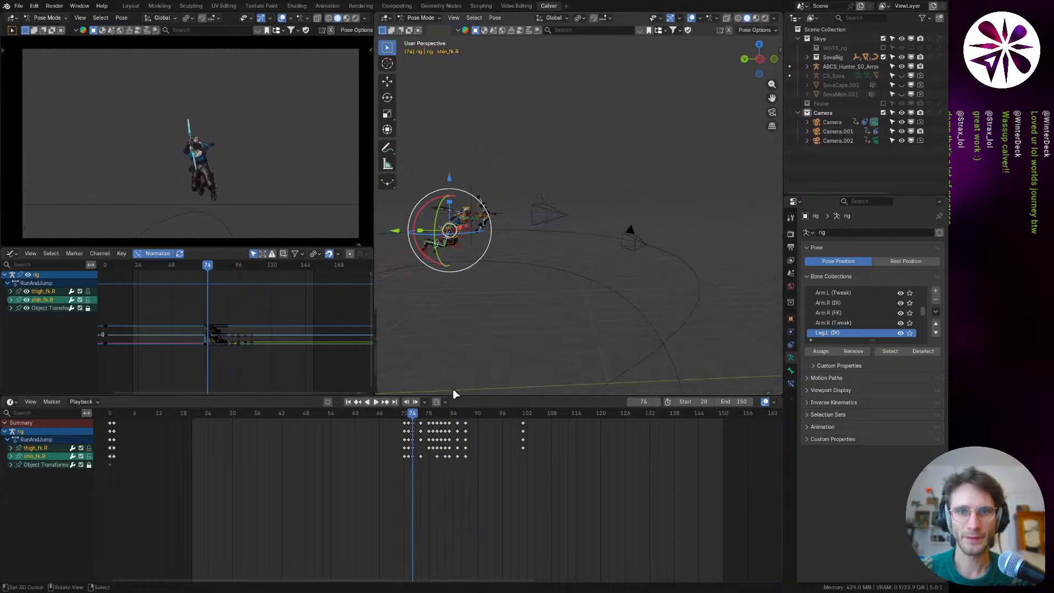
key("Up")
key("Up")
scroll(494, 237, "up", 5)
scroll(474, 275, "up", 3)
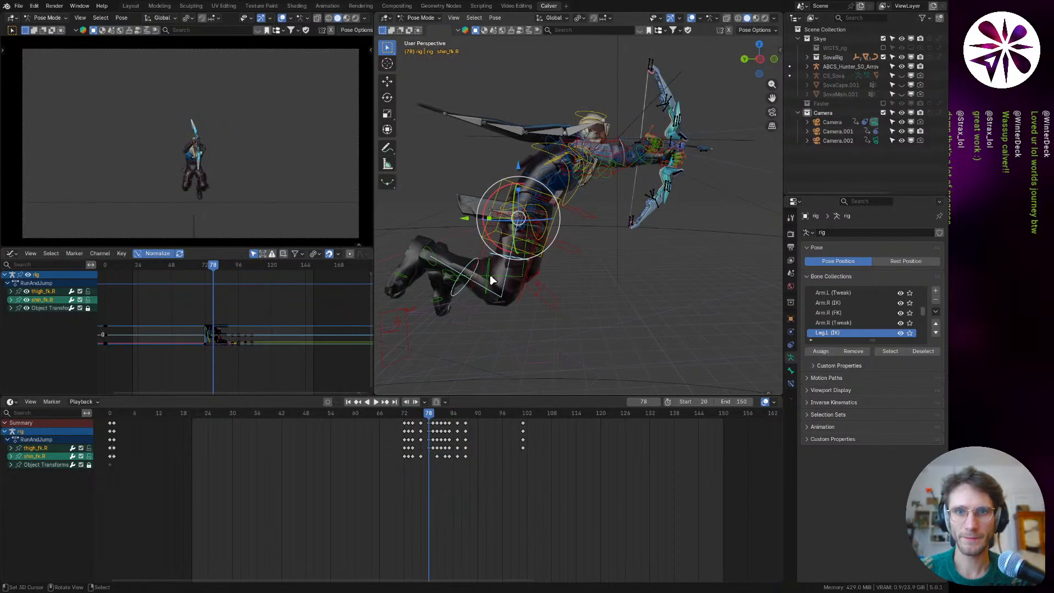
Step: Step through the leap's frames from about 78 to 85 to examine how the right leg swings forward
scroll(525, 286, "down", 3, "alt")
middle_click_drag(546, 291, 491, 292, "shift")
scroll(603, 282, "down", 5, "alt")
middle_click_drag(658, 277, 602, 300, "shift")
left_click_drag(462, 420, 435, 456)
middle_click_drag(483, 251, 553, 247, "shift")
scroll(508, 250, "down", 2)
key("Right")
key("Right")
key("Right")
key("Right")
key("Right")
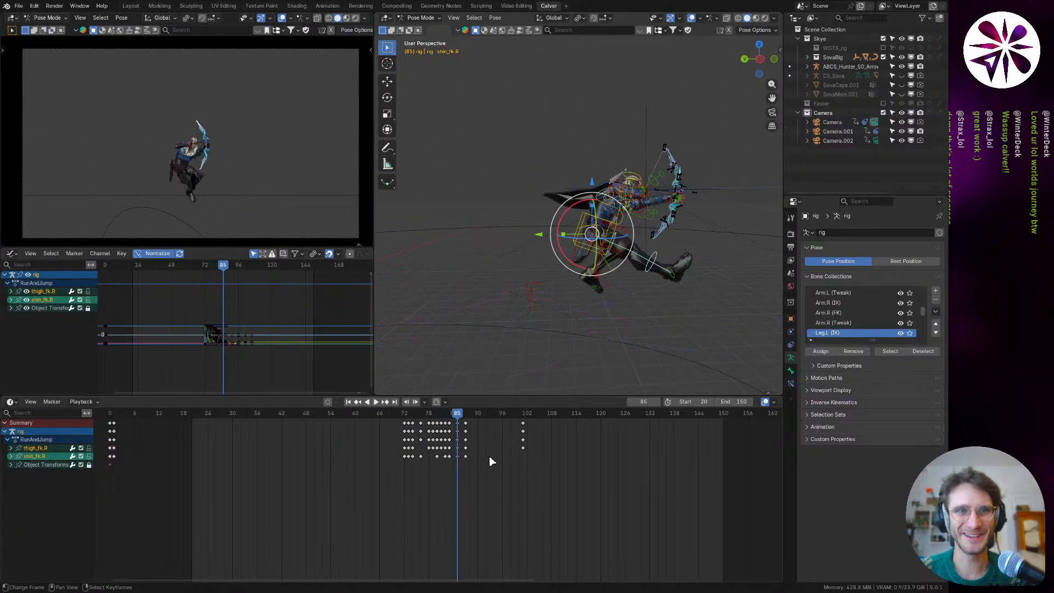
Step: Delete the right leg's keyframes at frames 87, 101 and 85, leaving the playhead at frame 83
key("space")
mouse_move(445, 439)
left_mouse_down()
mouse_move(440, 449)
mouse_move(453, 451)
mouse_move(514, 447)
mouse_move(463, 446)
left_mouse_up()
right_click(465, 424)
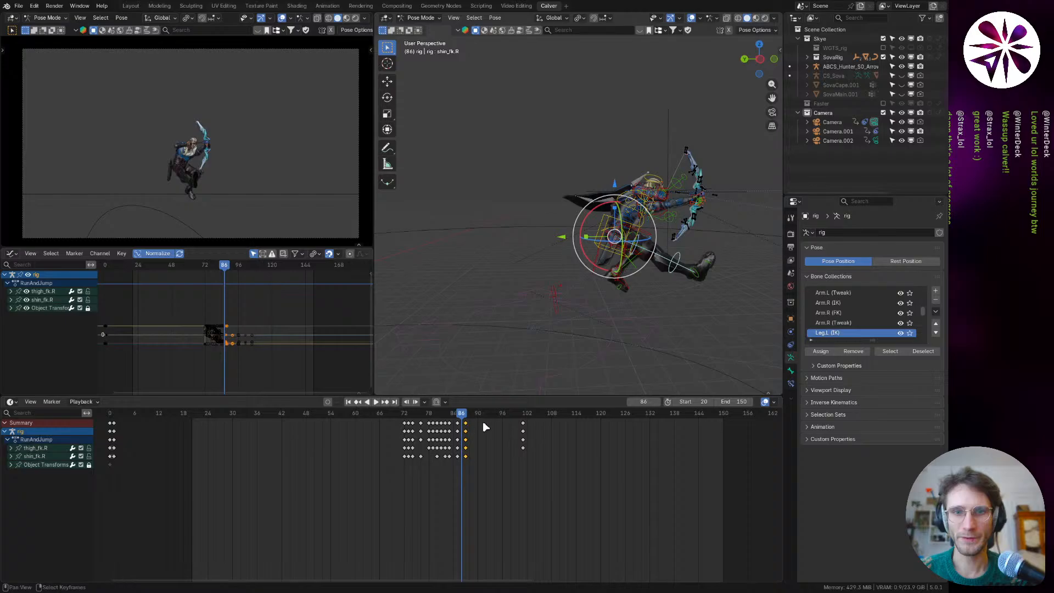
right_click(524, 423, "shift")
key("x")
left_click(525, 426)
left_click_drag(466, 417, 448, 443)
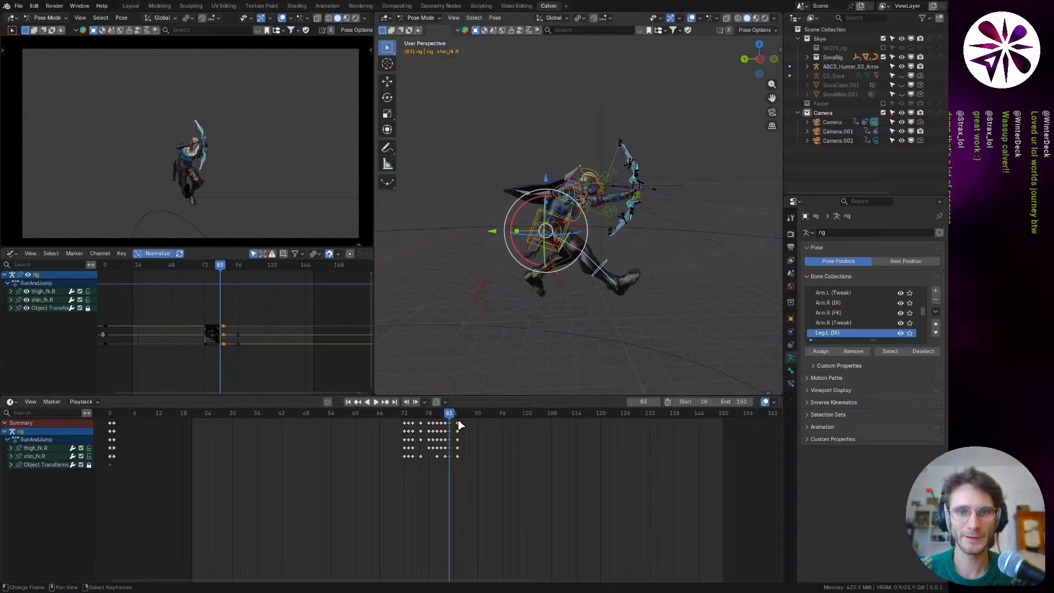
key("x")
left_click(460, 427)
Step: Turn on Auto Keying, set the active keying set to Available, and check the auto-keying options
left_click_drag(449, 415, 449, 438)
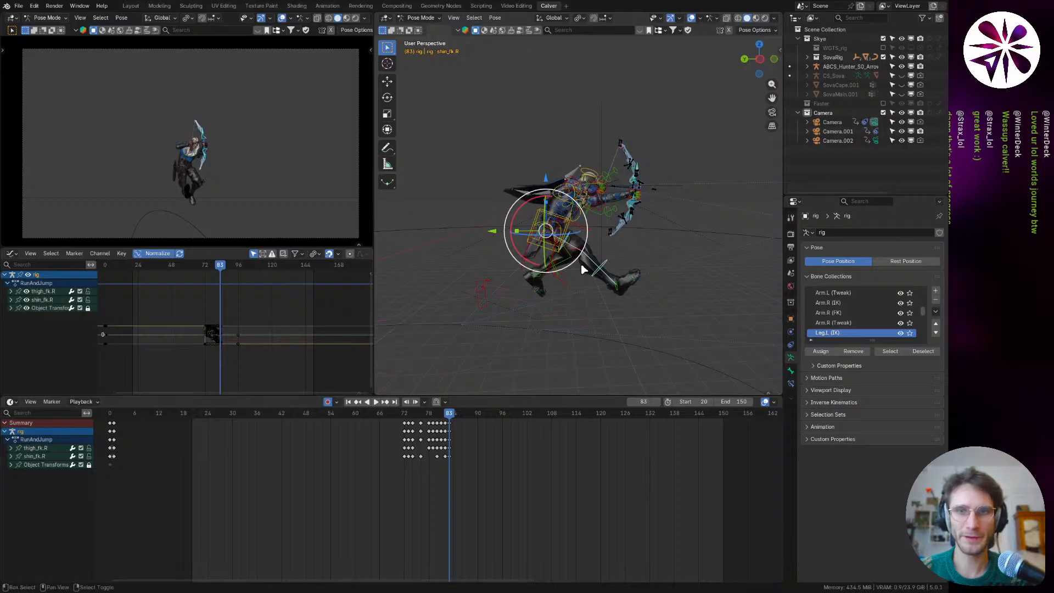
middle_click_drag(582, 270, 561, 260, "shift")
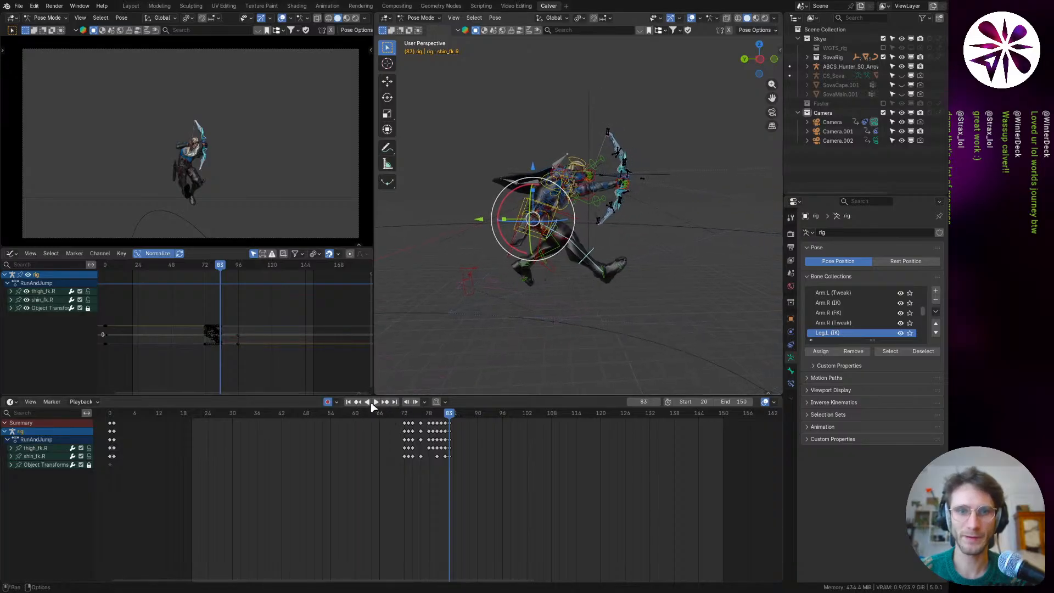
left_click(337, 403)
key("ctrl+shift+alt+i")
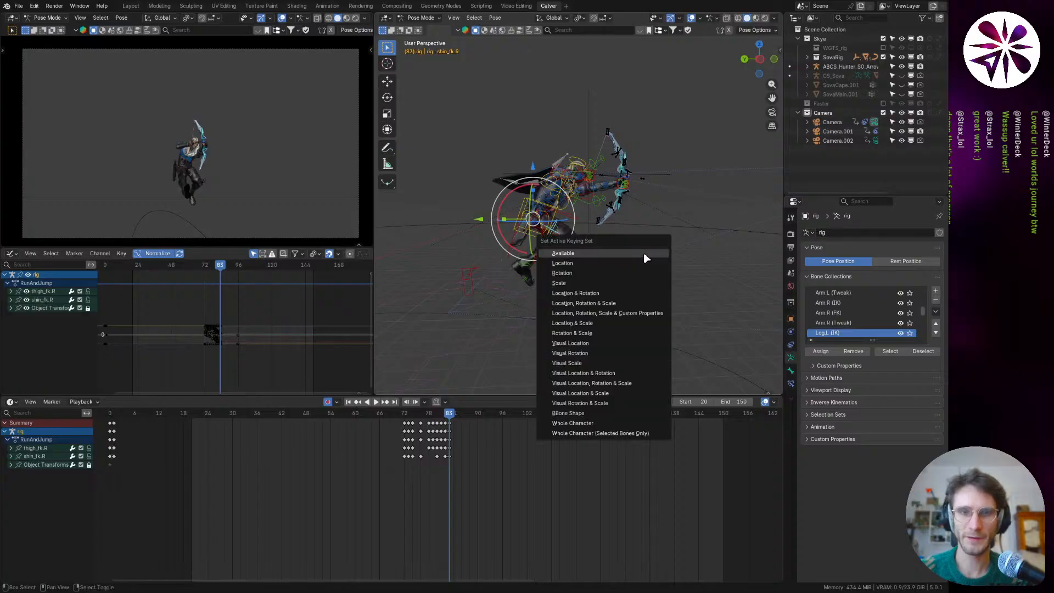
left_click(597, 256)
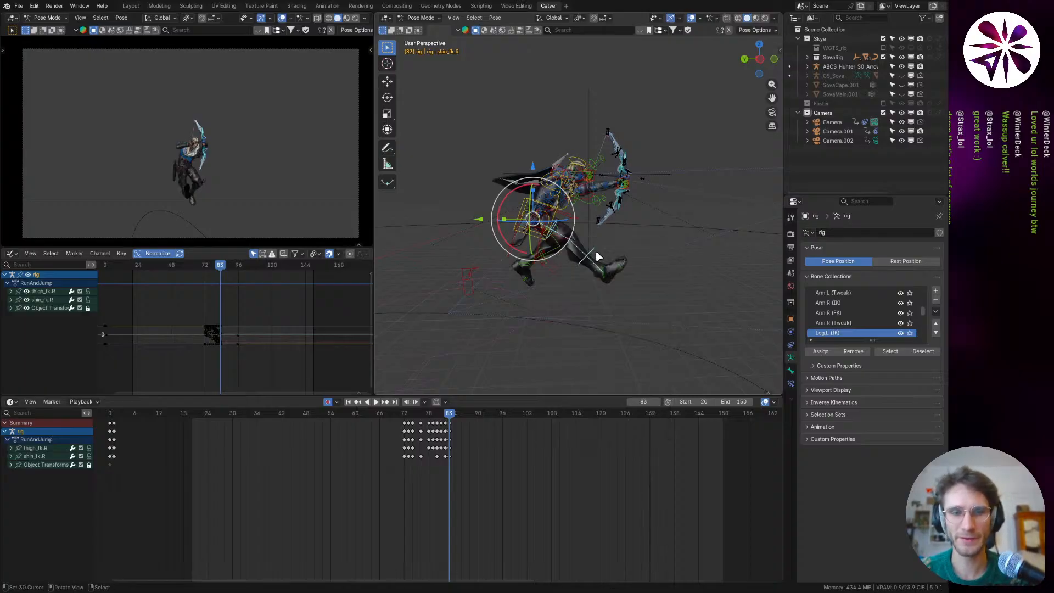
key("ctrl+shift+alt+i")
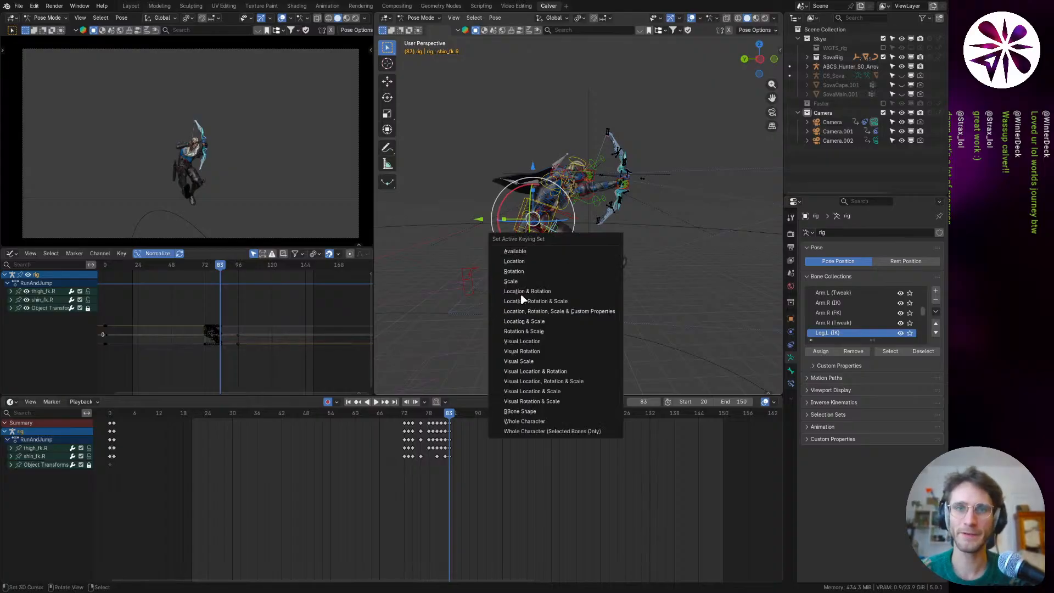
left_click(538, 255)
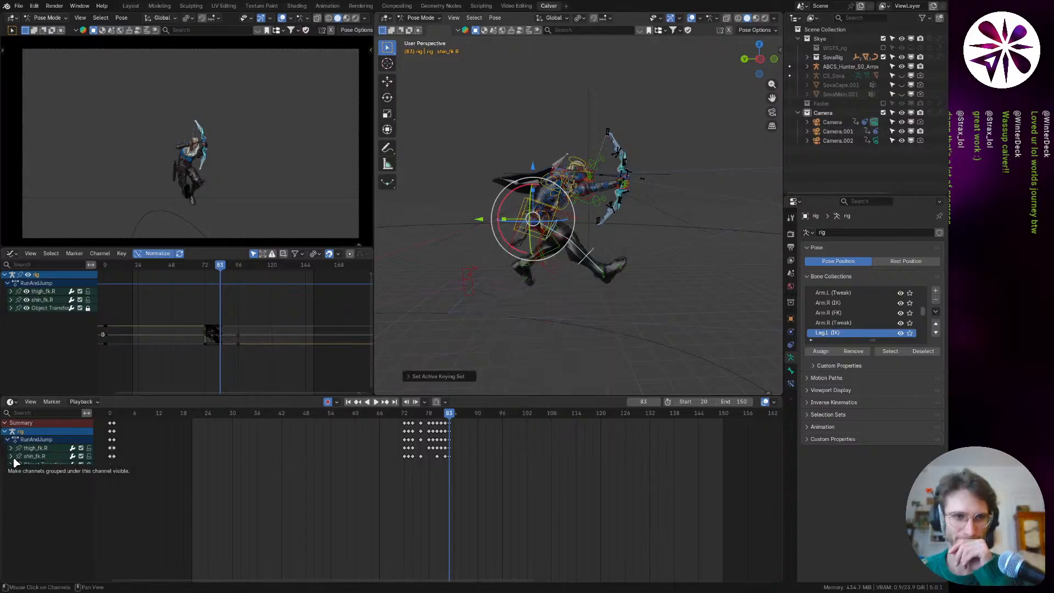
left_click(336, 403)
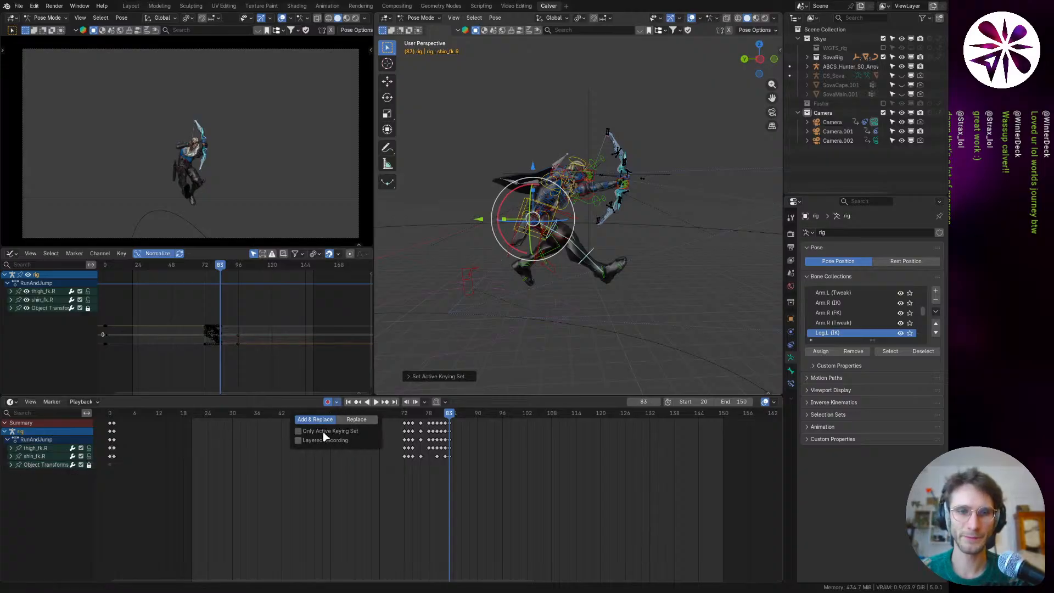
middle_click_drag(550, 247, 541, 244, "shift")
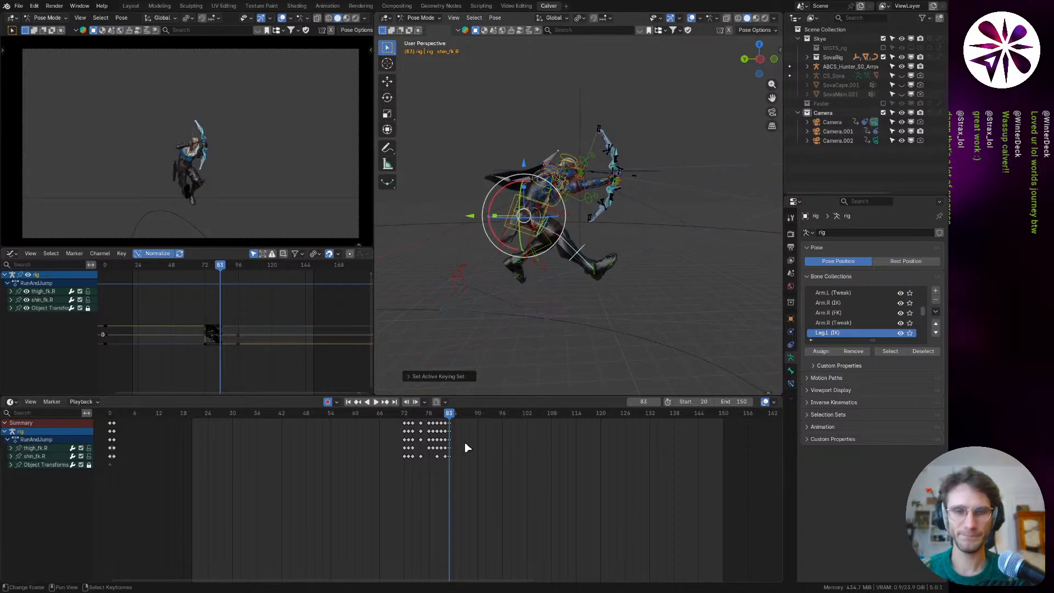
Step: Try recording a live rotation of the right leg bones about global X during playback from frame 46, and undo the recorded keyframes
left_click_drag(448, 419, 298, 451)
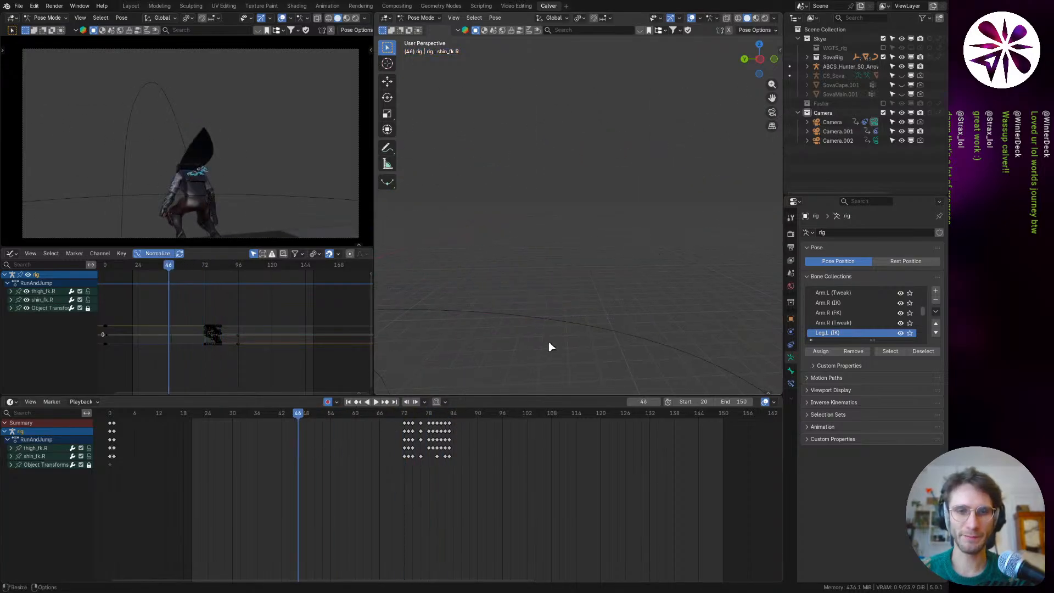
key("space")
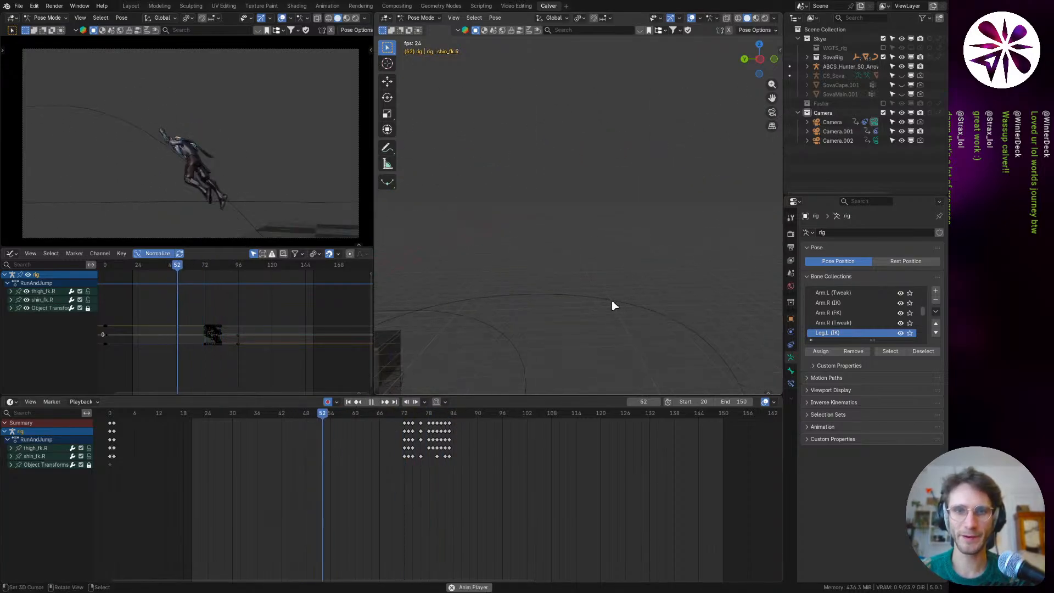
key("r")
key("x")
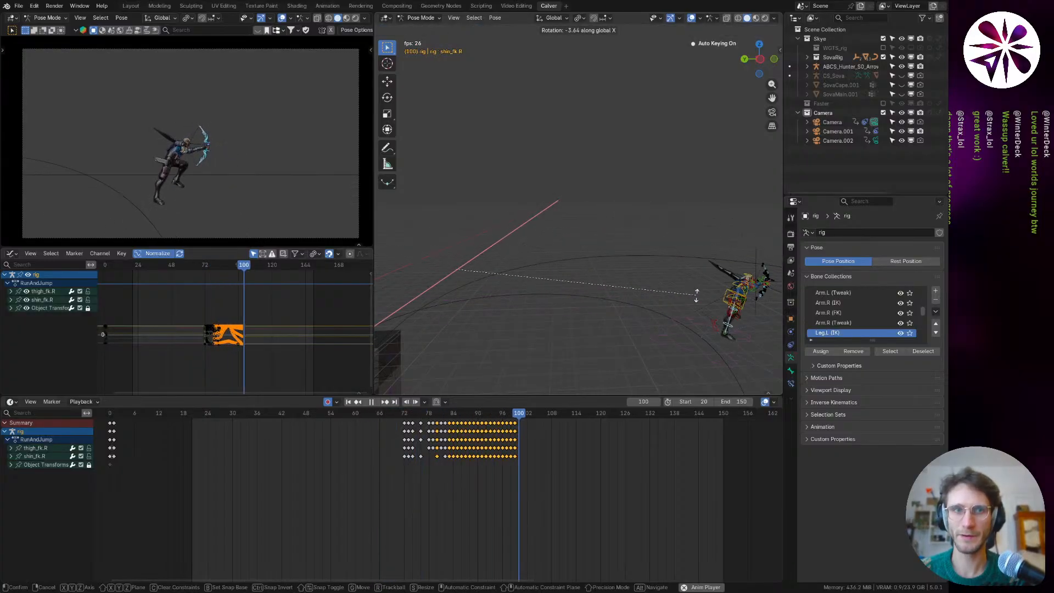
left_click(528, 393)
key("Escape")
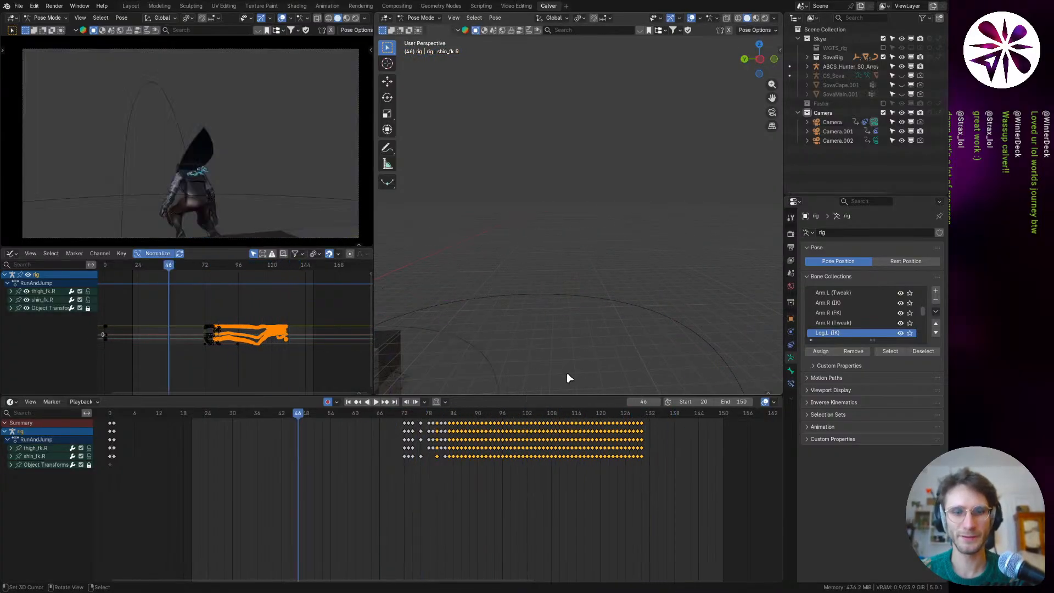
key("ctrl+z")
key("ctrl+z")
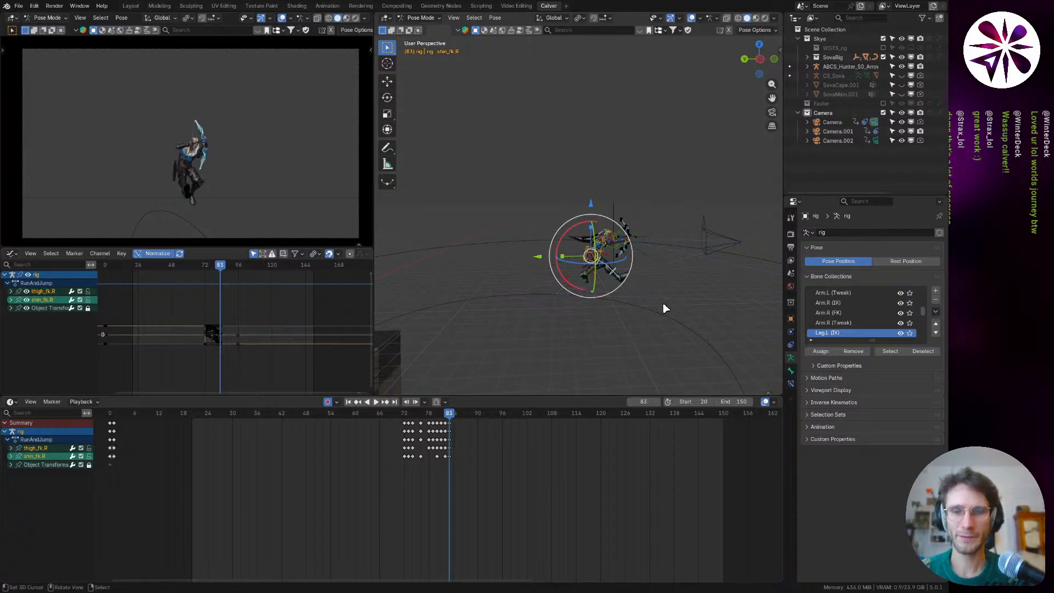
key("space")
key("r")
key("x")
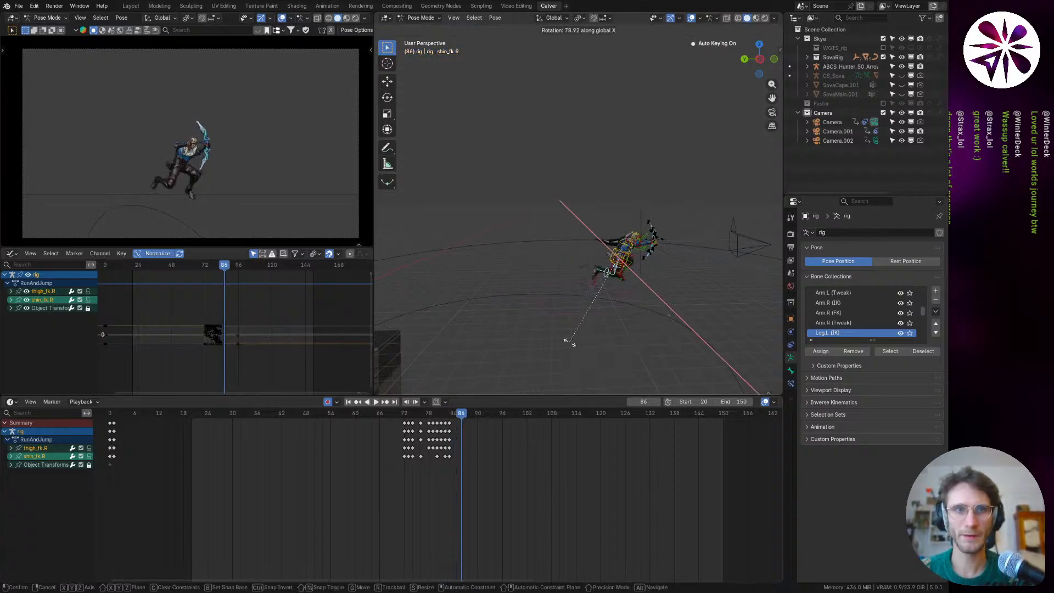
right_click(578, 344)
left_click_drag(462, 417, 454, 415)
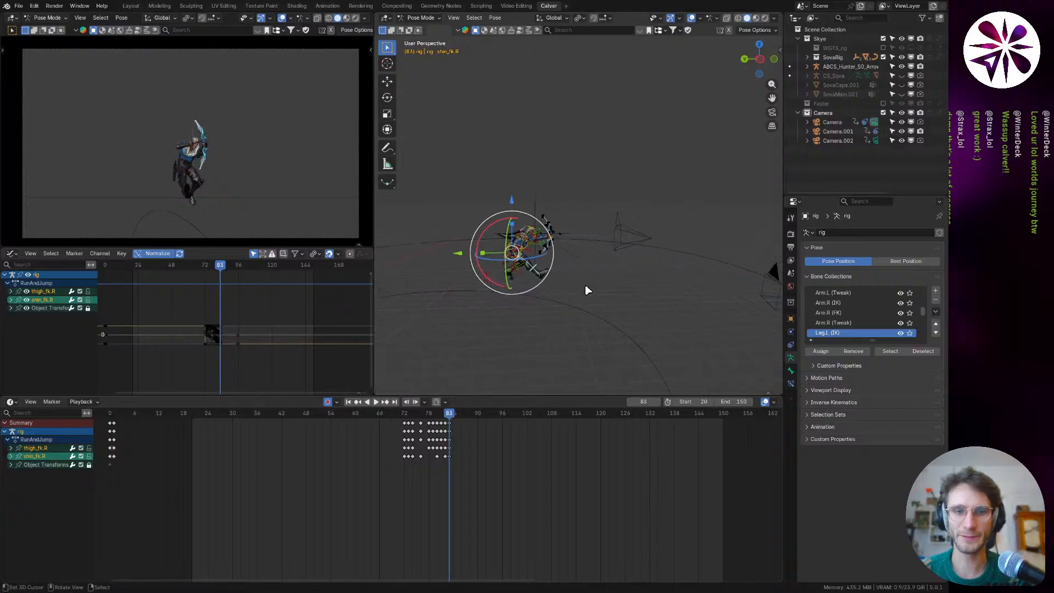
Step: Play from frame 83 and rotate the right thigh and shin back and forth about global X, recording the leg movement live with Auto Keying
key("space")
key("r")
key("x")
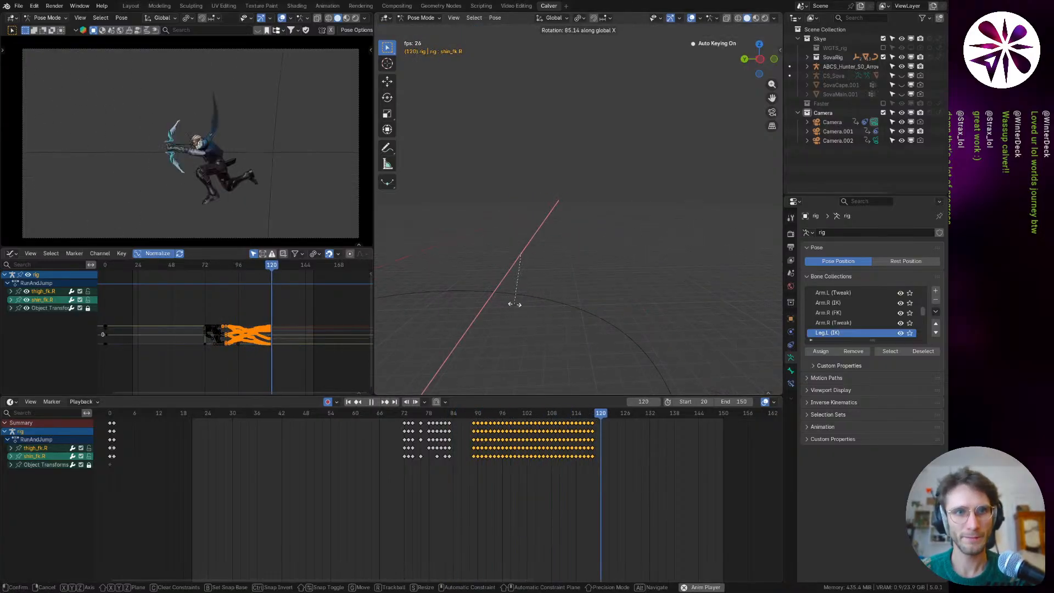
left_click(688, 295)
key("Escape")
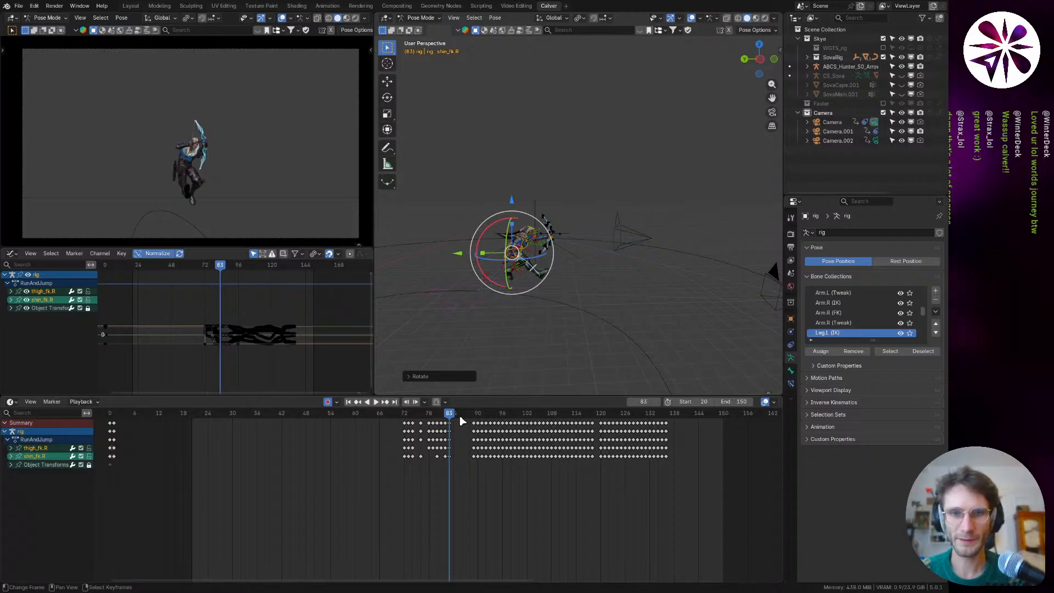
Step: Thin the recorded leg keyframes to one every four frames by scaling them toward frame 89 to end at frame 101, and back out by 4
mouse_move(461, 421)
left_mouse_down()
mouse_move(555, 428)
mouse_move(476, 433)
left_mouse_up()
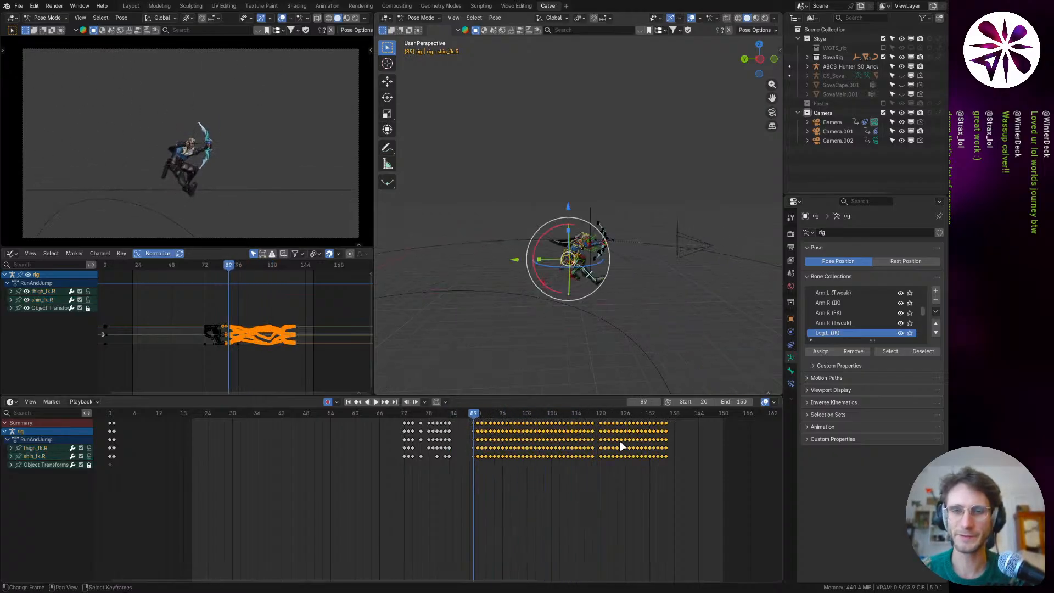
key("s")
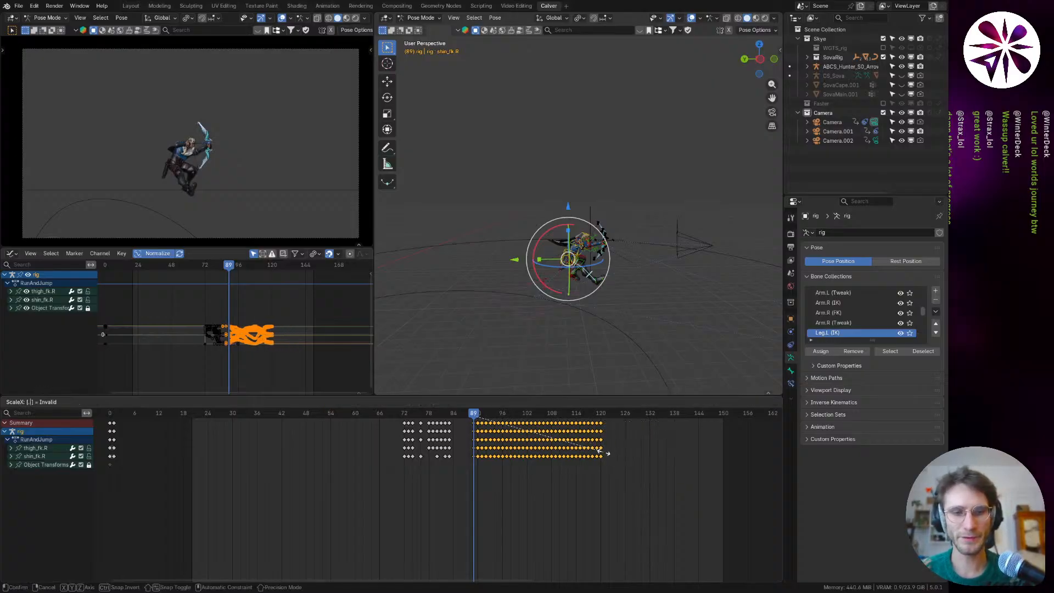
type(".4")
key("Return")
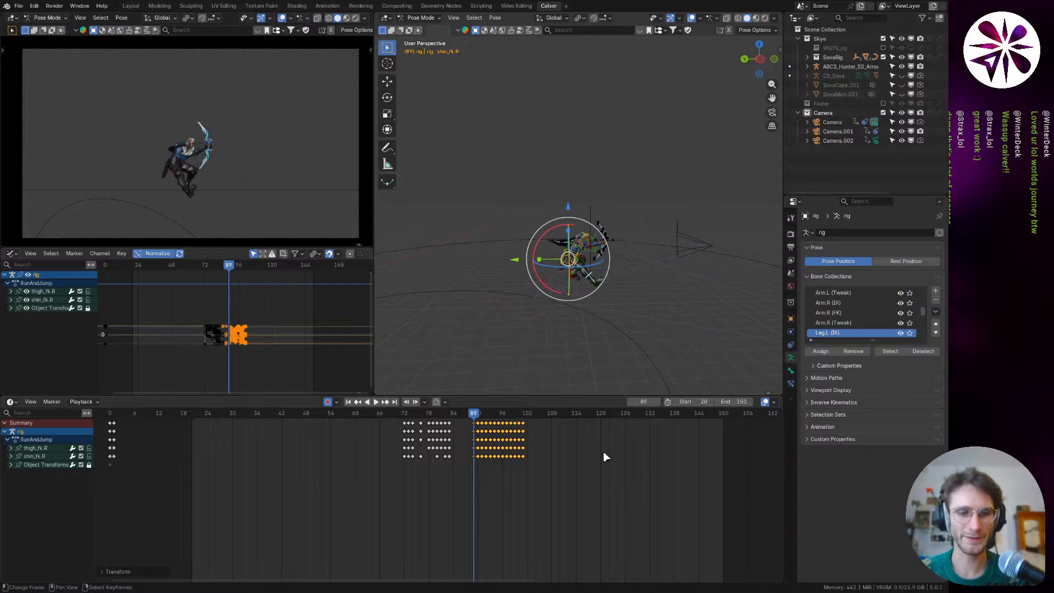
type("s4")
key("Return")
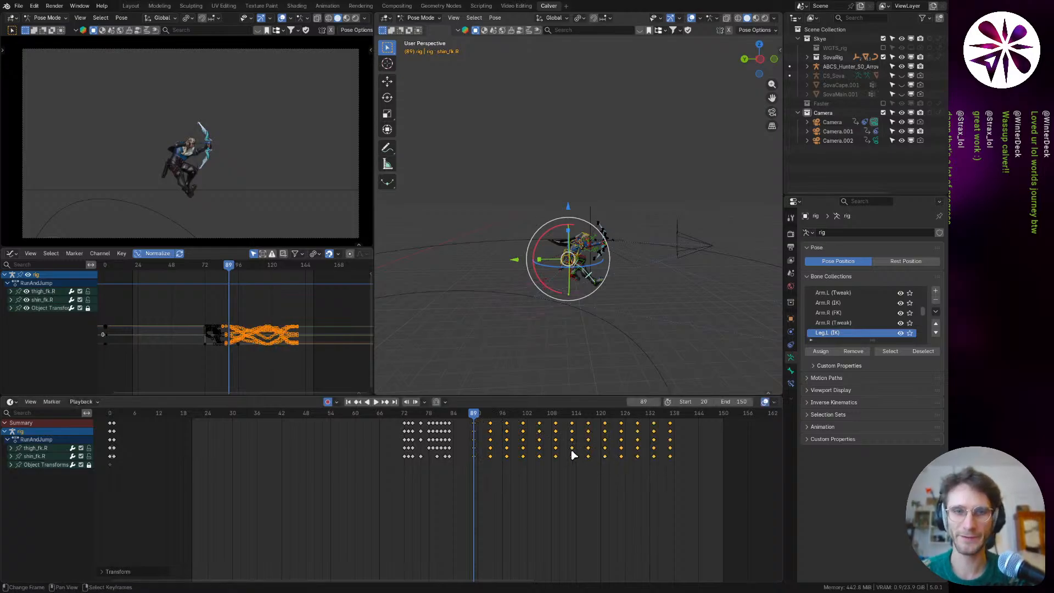
Step: Set the handles of the thinned right leg keyframes to Automatic and shift those keyframes three frames earlier
scroll(268, 351, "up", 6)
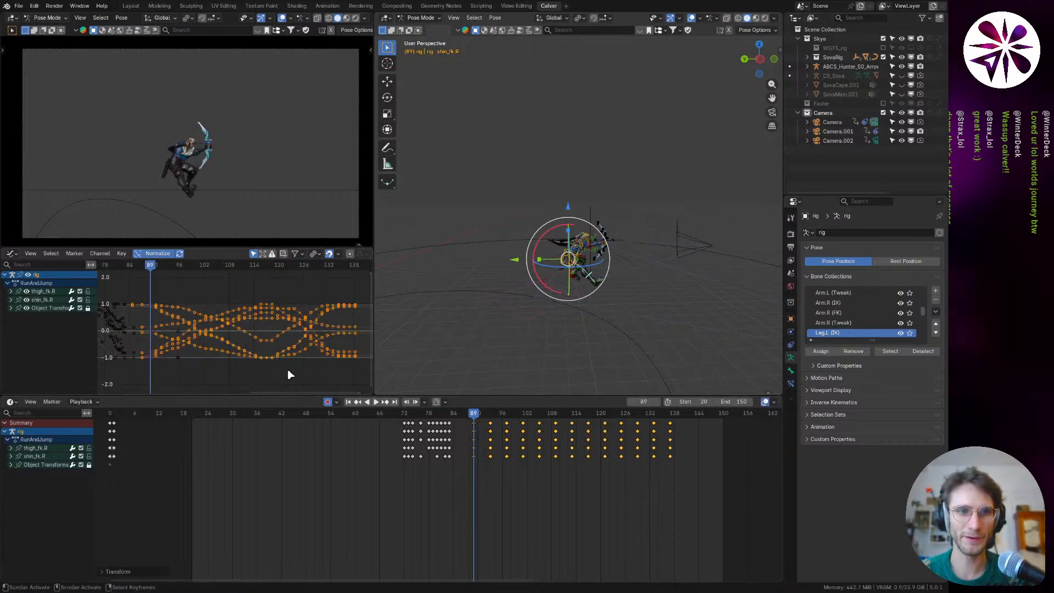
key("v")
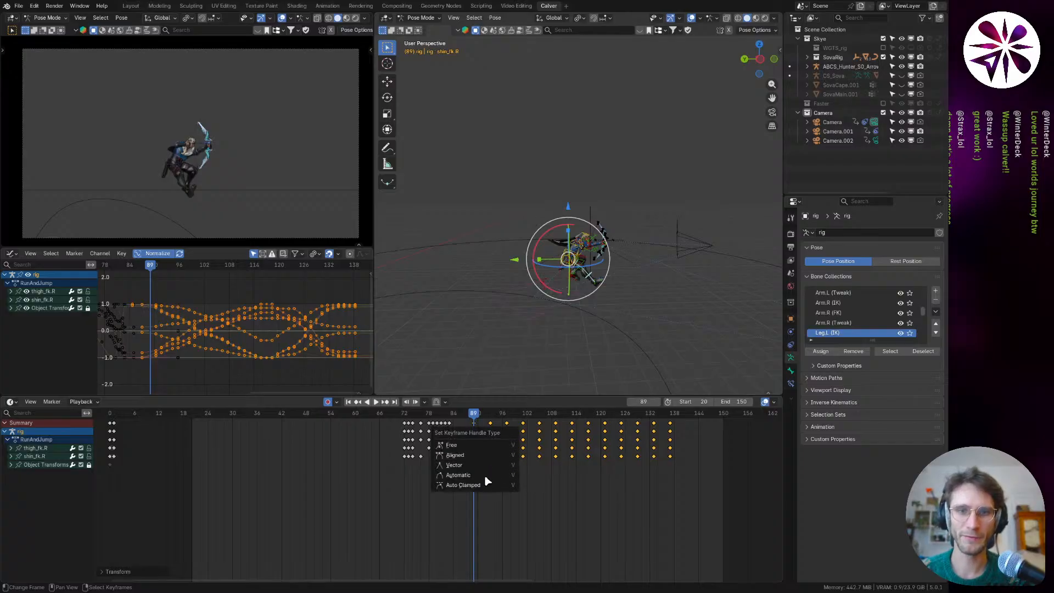
left_click(485, 475)
key("v")
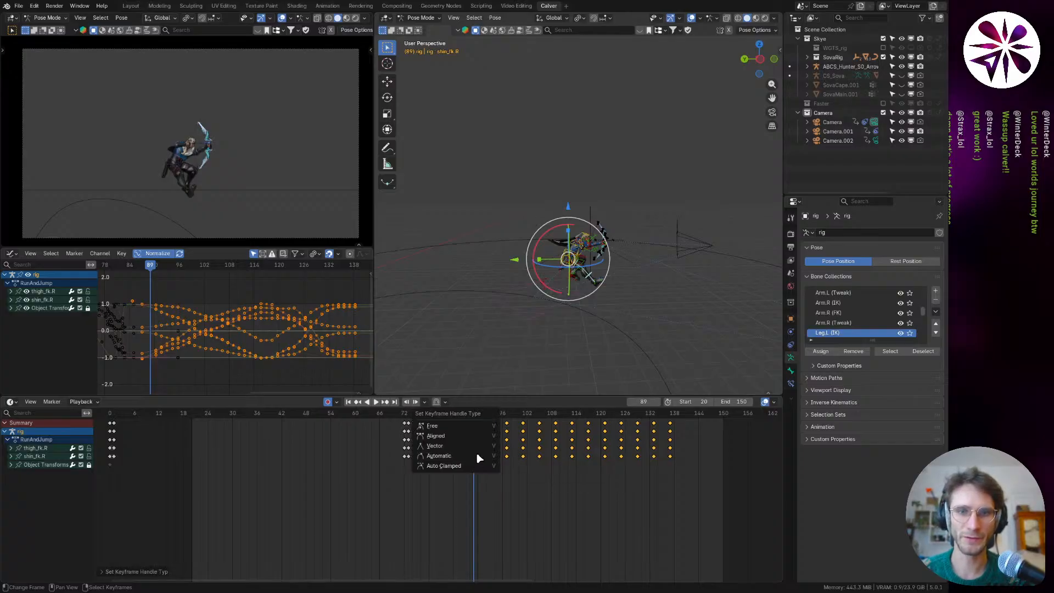
left_click(477, 455)
key("g")
left_click(501, 454)
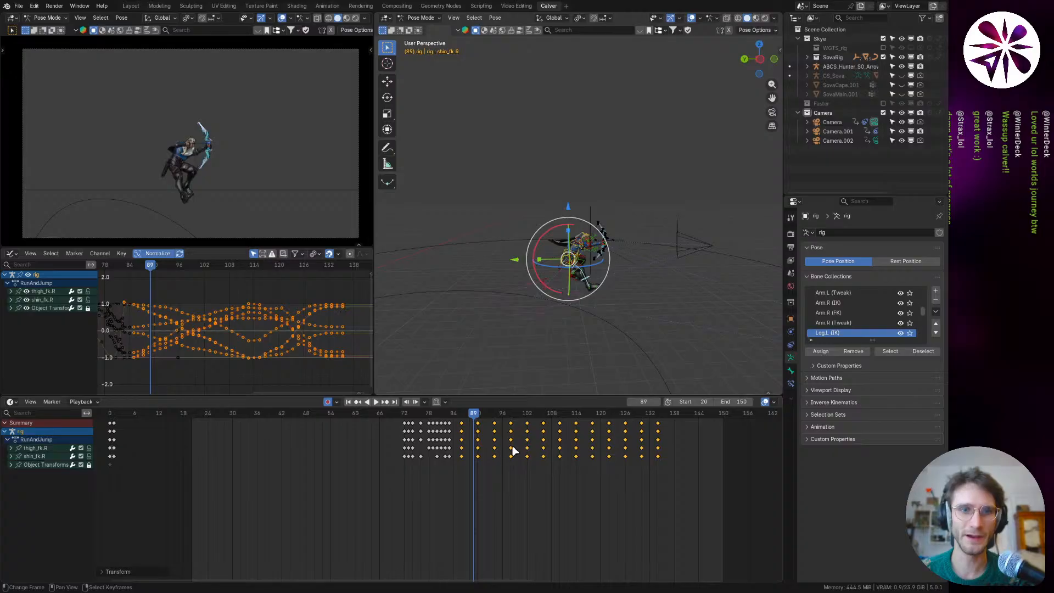
Step: Play back the right leg swing and move the leg keyframe at frame 102 to frame 100
key("space")
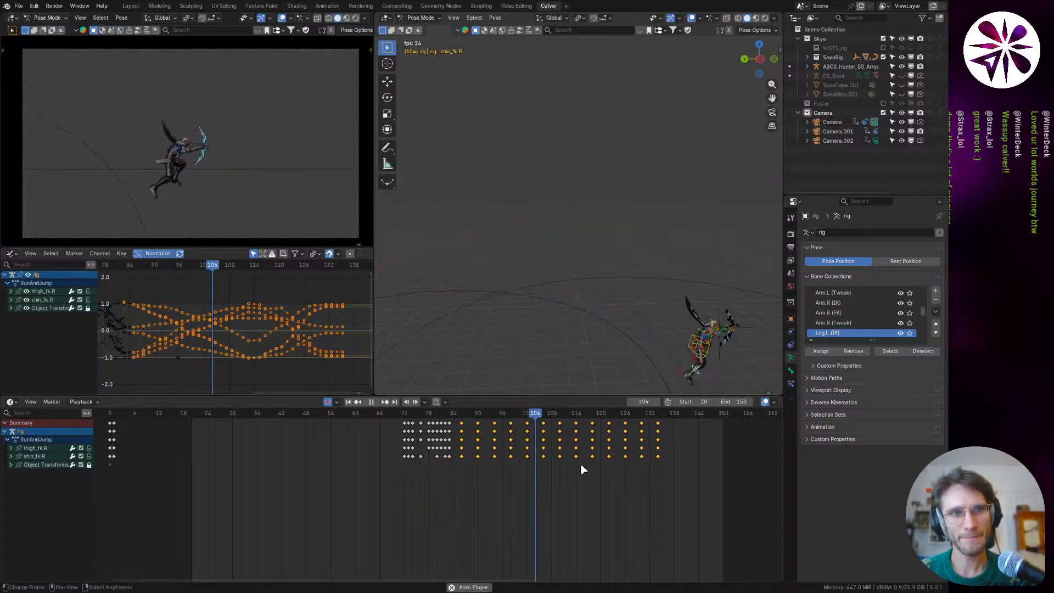
key("space")
left_click_drag(651, 424, 453, 455)
left_click_drag(466, 421, 424, 441)
key("space")
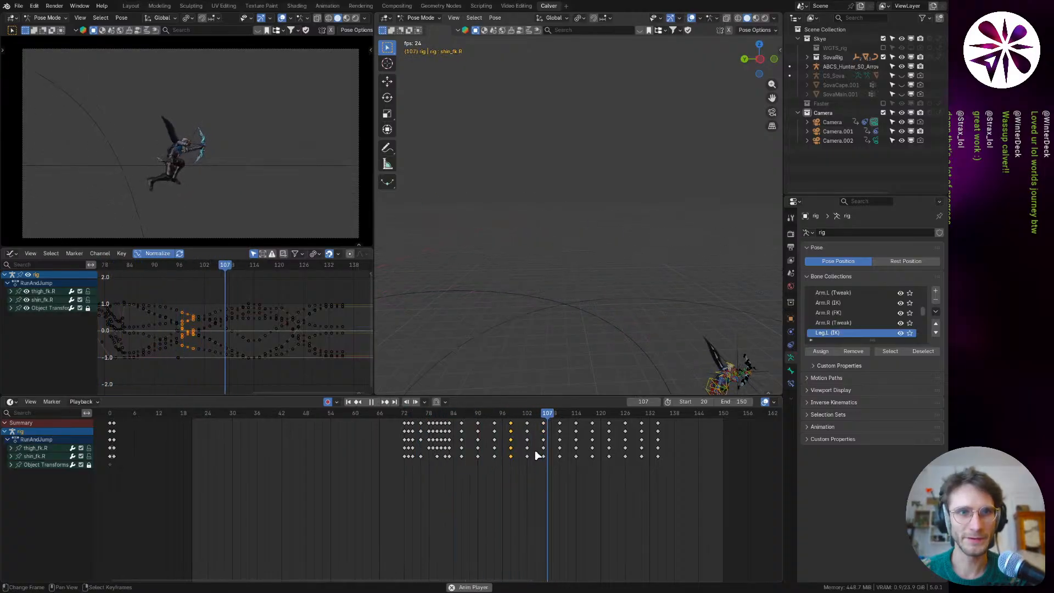
key("space")
left_click_drag(622, 423, 481, 455)
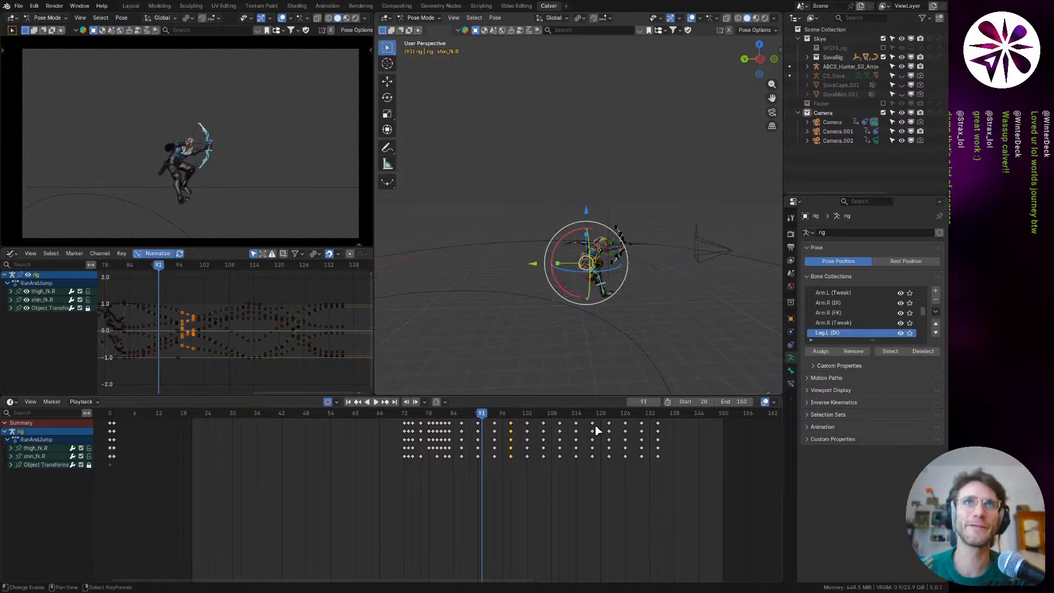
left_click_drag(487, 427, 535, 437)
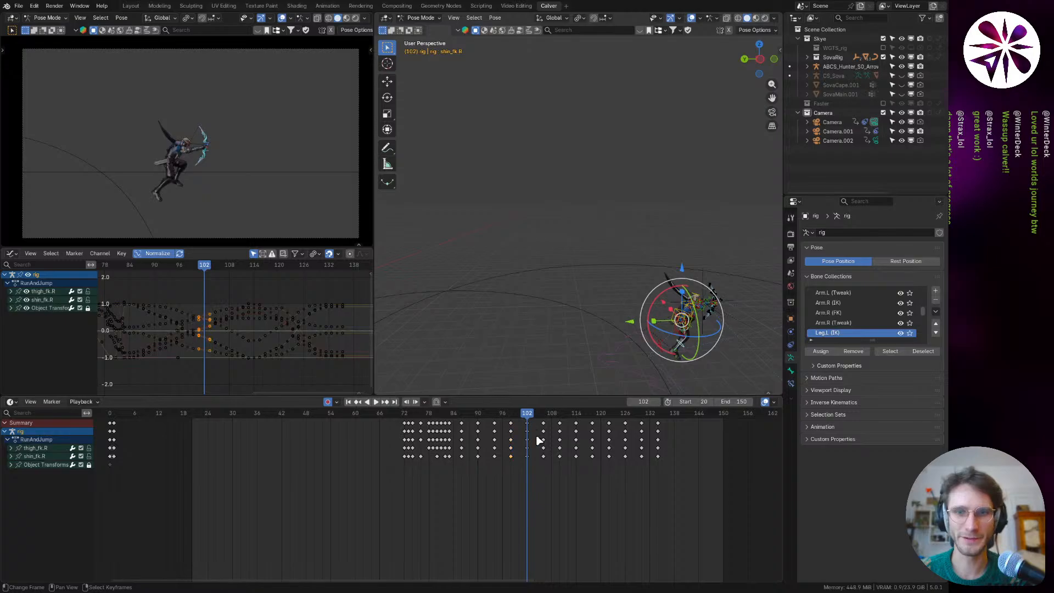
key("g")
left_click(519, 435)
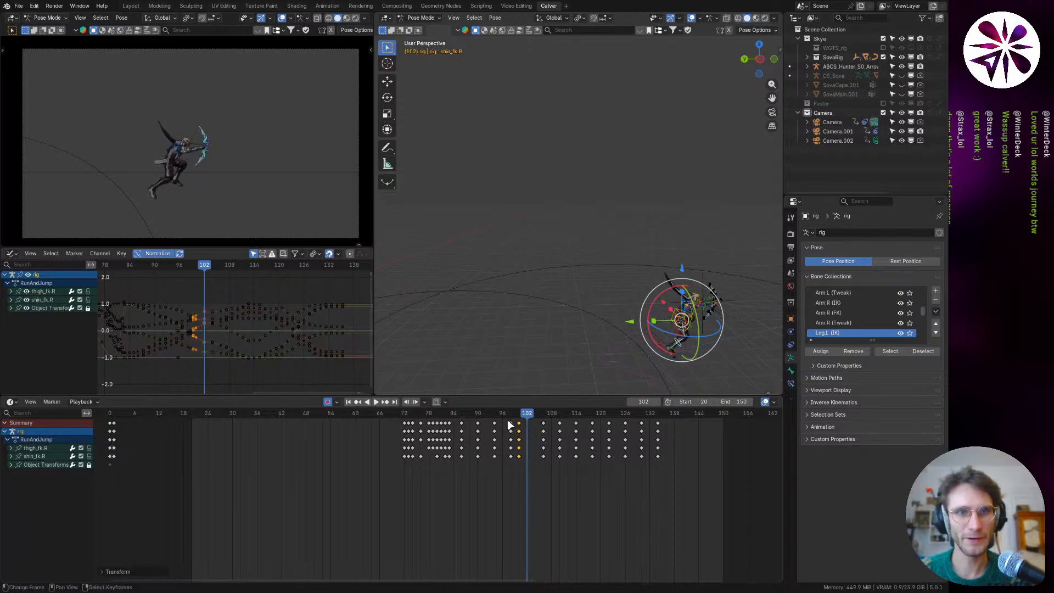
Step: Try copying the right leg keyframe at frame 83 to frame 137
left_click_drag(509, 424, 588, 426)
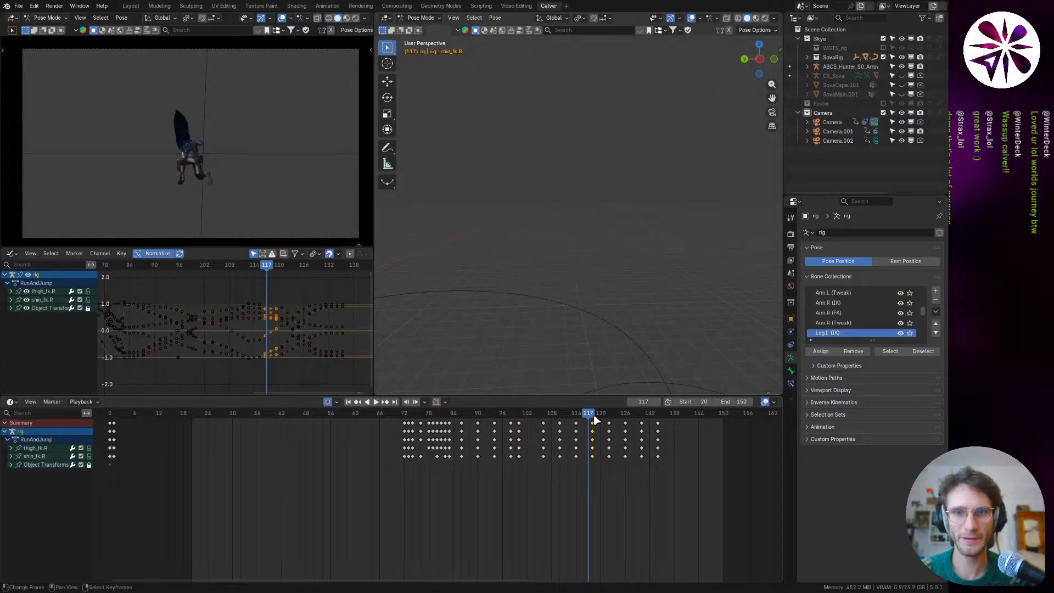
mouse_move(458, 421)
left_mouse_down()
mouse_move(446, 425)
mouse_move(454, 430)
left_mouse_up()
key("g")
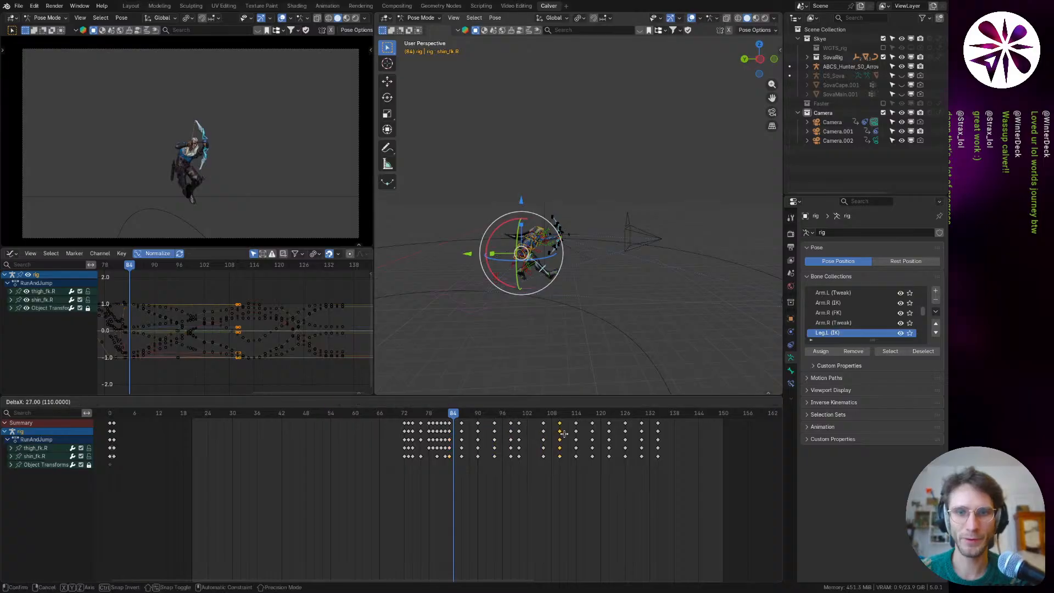
left_click(673, 448)
Step: Try deleting the leg keyframes from frame 122 to 134 and moving the copied pose to frame 124
right_click_drag(646, 429, 606, 435, "shift")
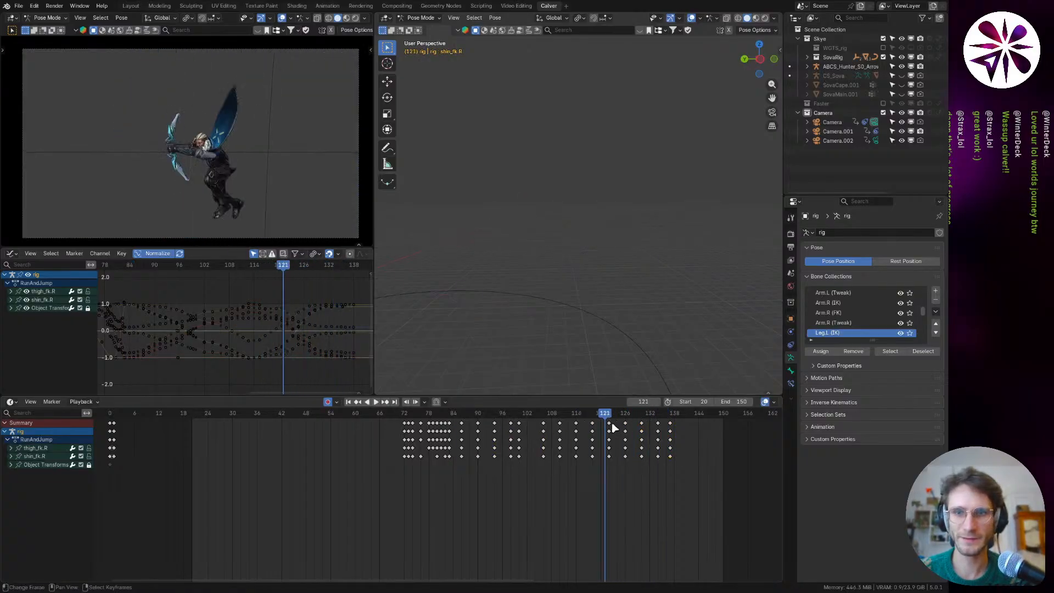
key("c")
left_click_drag(618, 423, 650, 426)
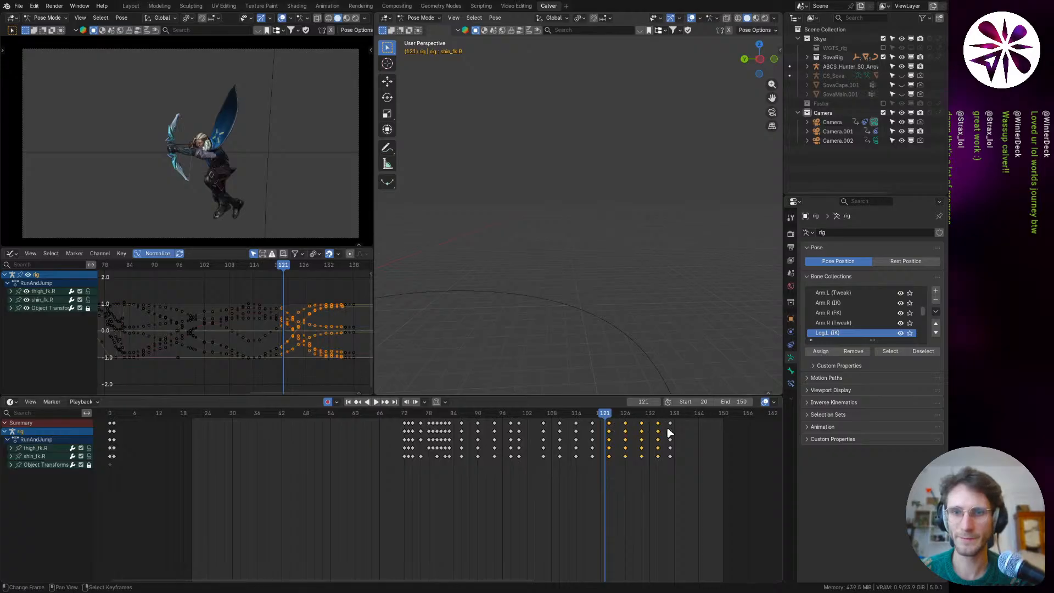
key("x")
left_click(670, 431)
key("g")
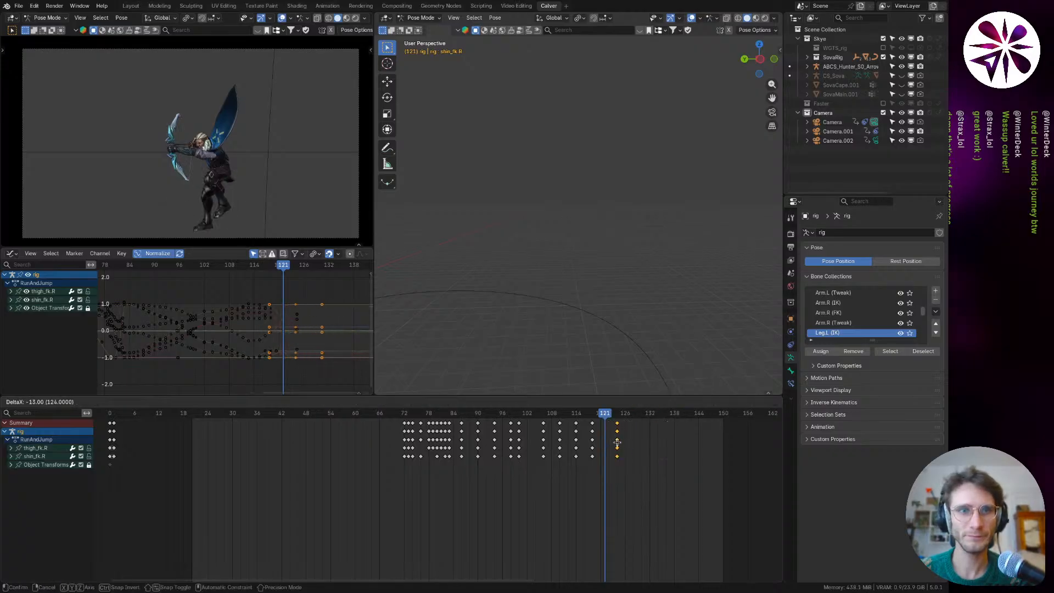
left_click(617, 443)
Step: Play back the shortened swing, and undo the keyframe deletion and the copied leg pose
right_click_drag(616, 442, 372, 483, "shift")
key("space")
key("space")
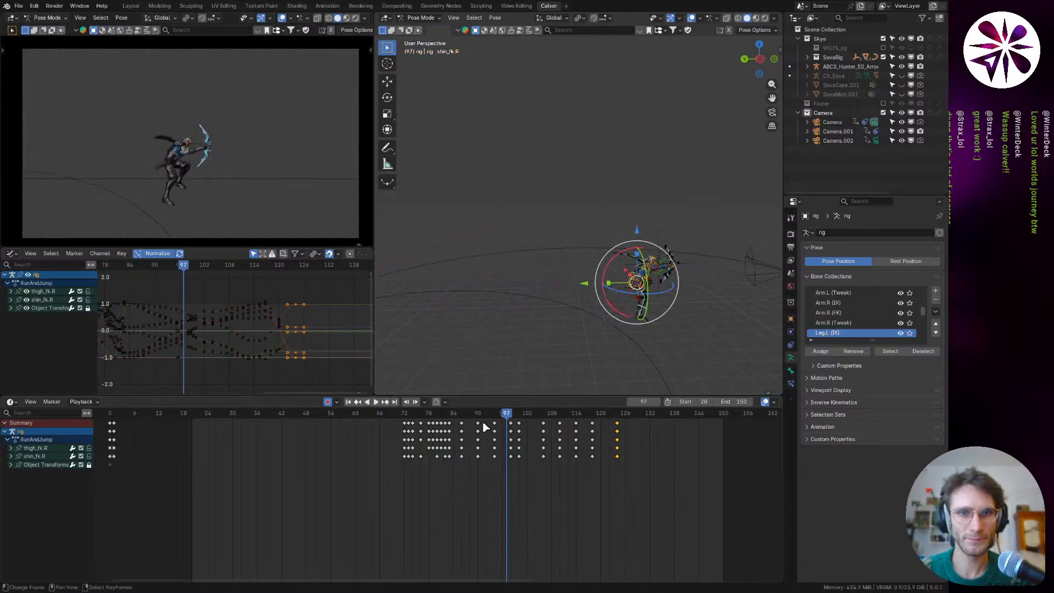
right_click_drag(485, 427, 451, 440, "shift")
key("ctrl+z")
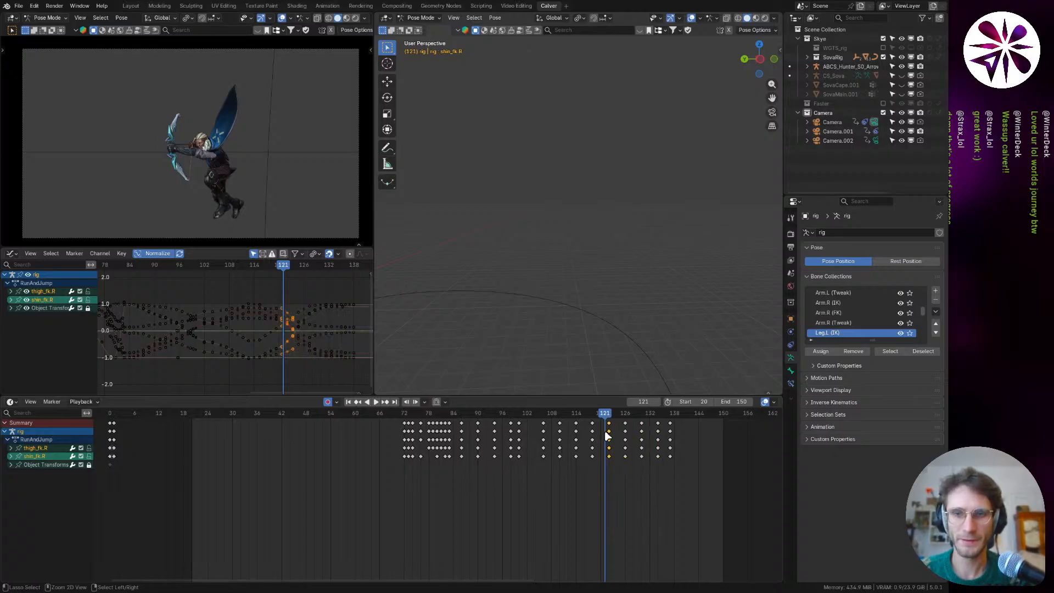
key("ctrl+z")
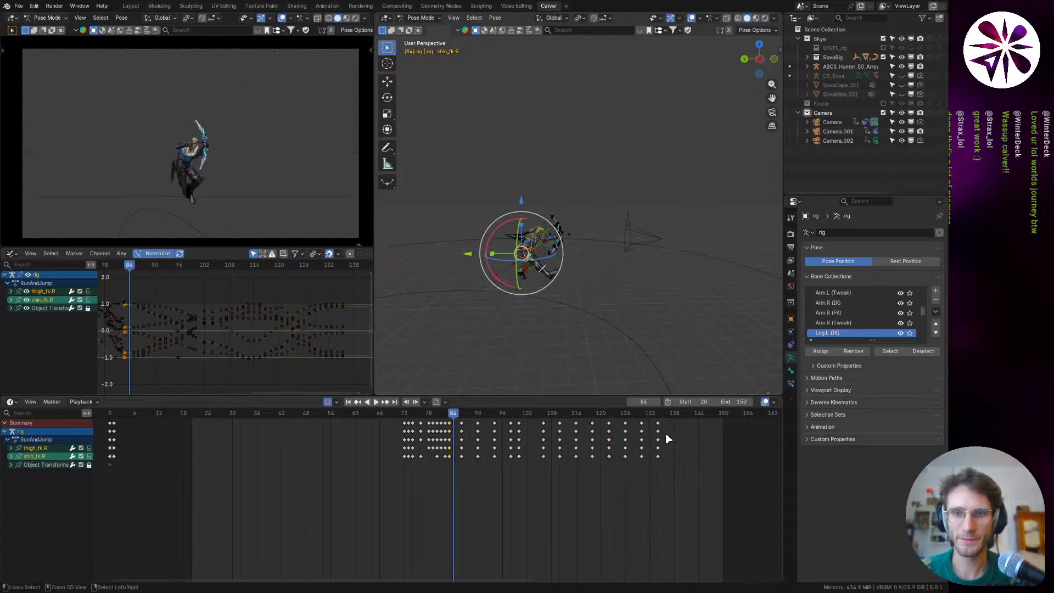
Step: Delete the right leg keyframes at frames 83 and 86, and go to frame 110
left_click_drag(447, 419, 560, 413)
key("x")
left_click(449, 426)
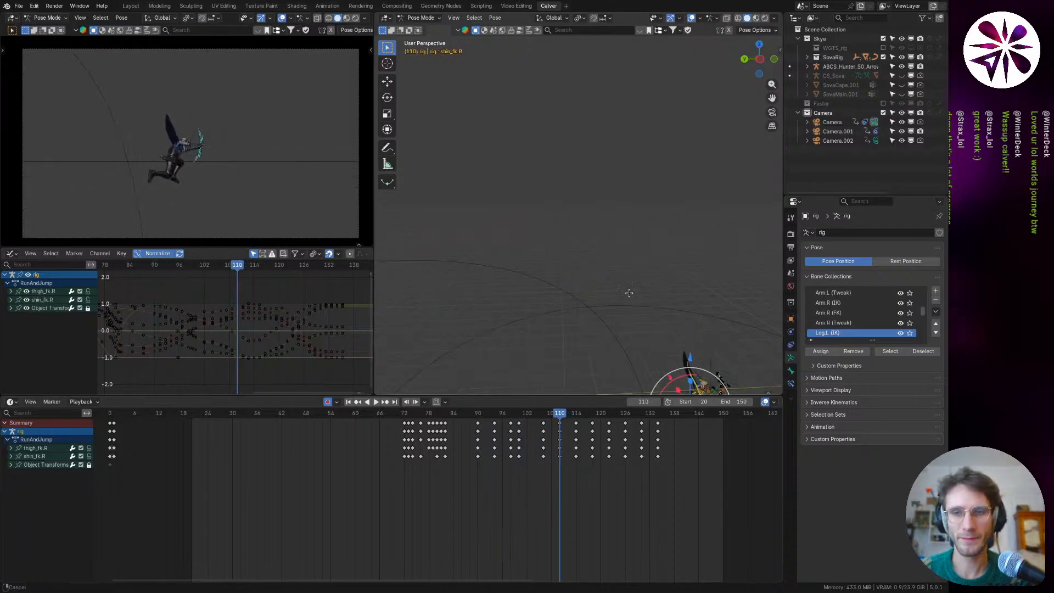
Step: At frame 110, adjust the right thigh's pose with two free trackball rotations from different viewing angles
middle_click_drag(629, 292, 582, 237, "shift")
scroll(612, 288, "up", 4)
middle_click_drag(588, 277, 626, 285)
scroll(621, 284, "up", 3)
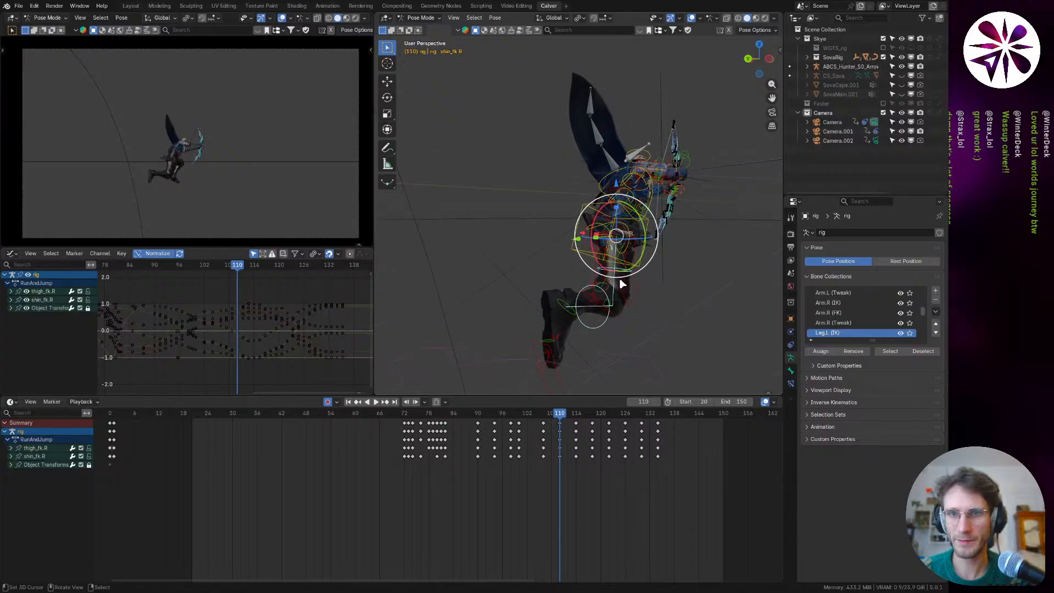
left_click(620, 277)
key("r")
key("r")
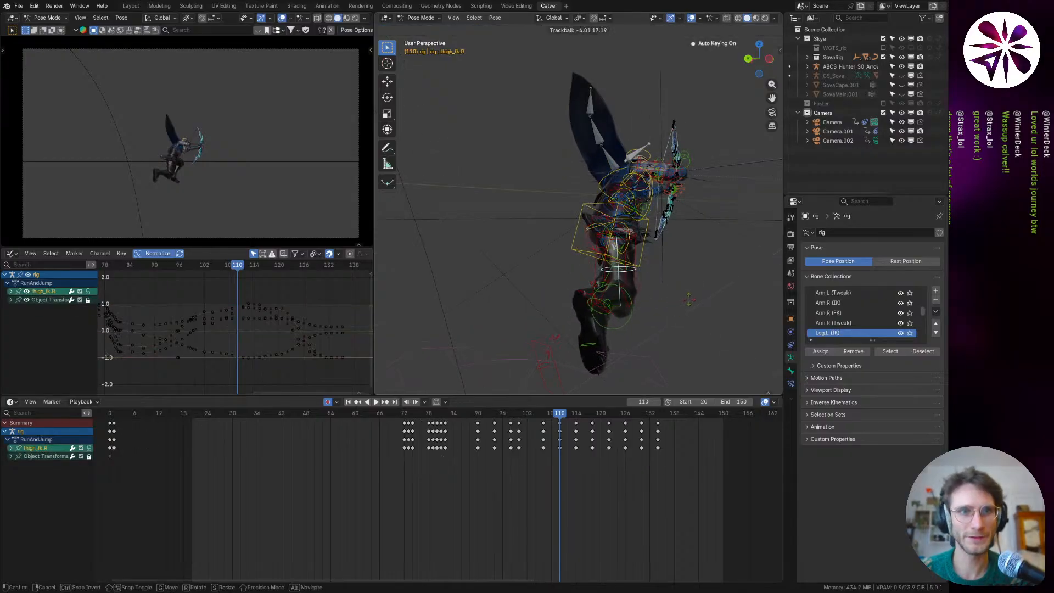
left_click(616, 300)
middle_click_drag(616, 301, 644, 292)
key("r")
key("r")
left_click(648, 301)
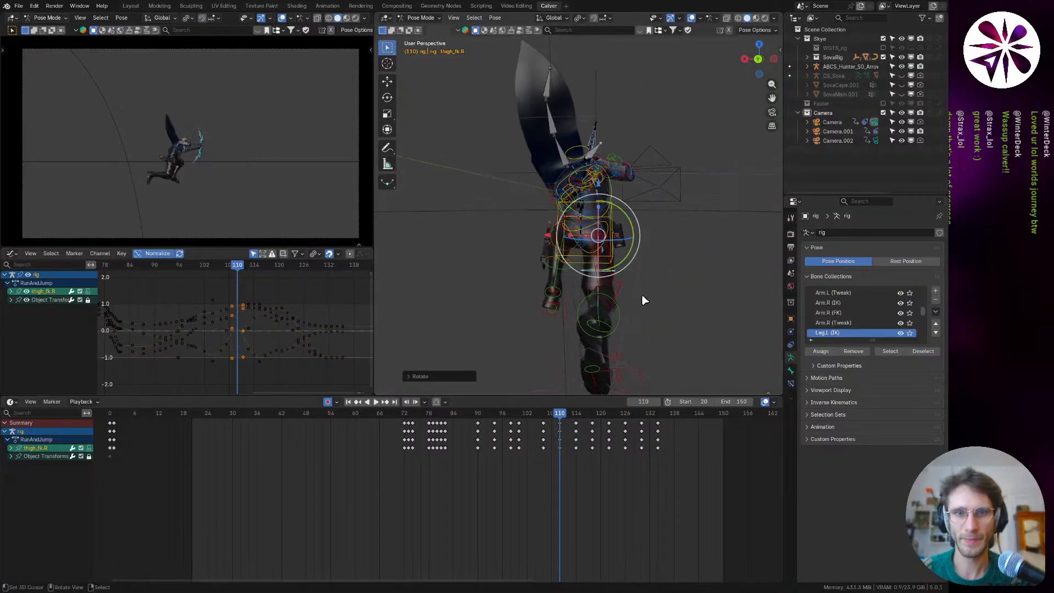
Step: Review the adjusted swing in playback and move the right thigh keyframe at frame 118 to frame 120
left_click_drag(568, 419, 355, 489)
key("space")
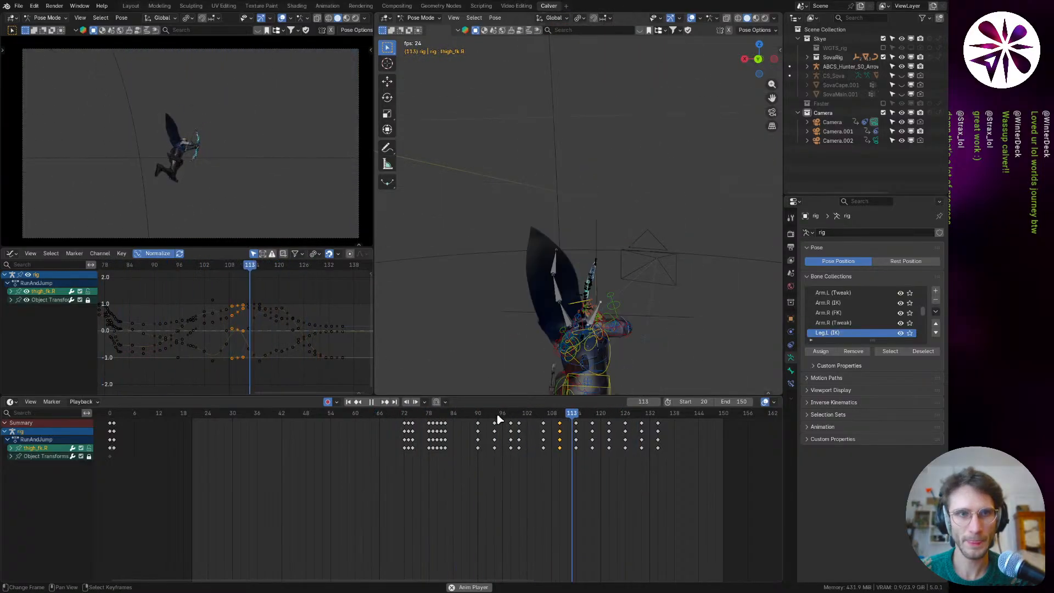
left_click_drag(524, 430, 598, 432)
left_click_drag(613, 437, 587, 435)
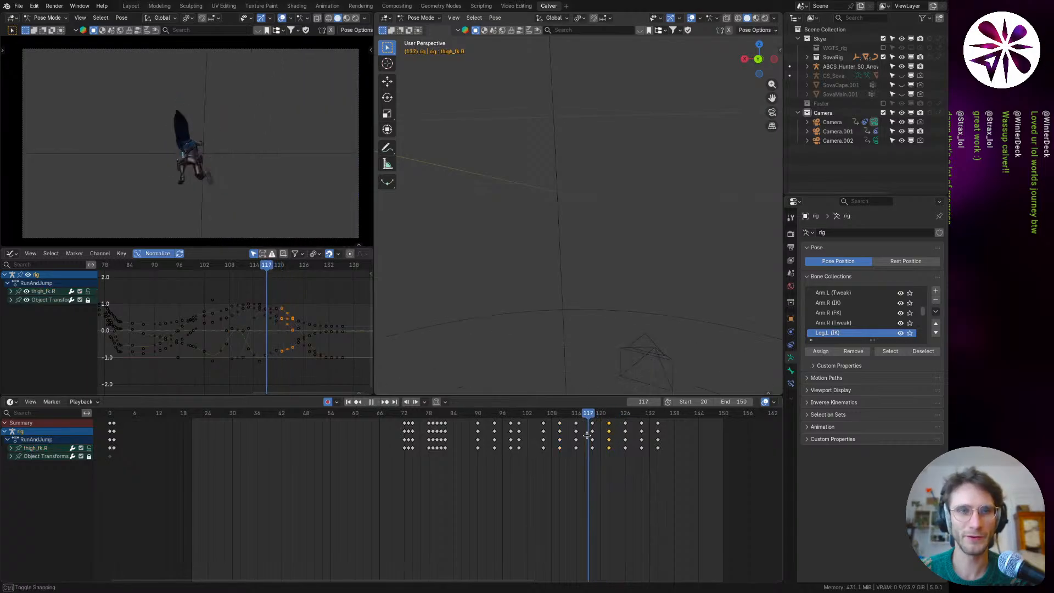
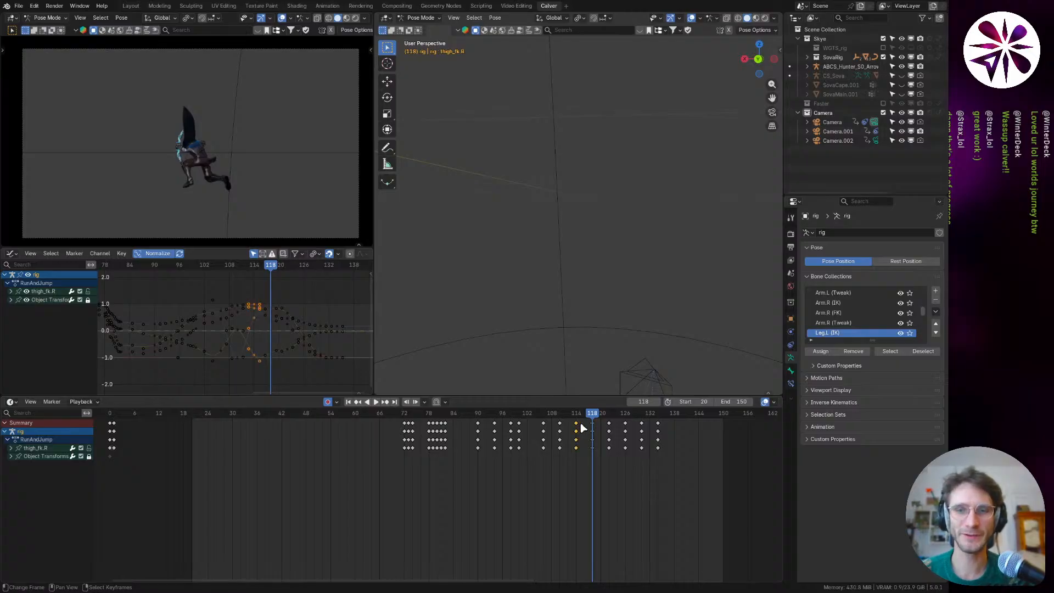
left_click_drag(583, 428, 606, 428)
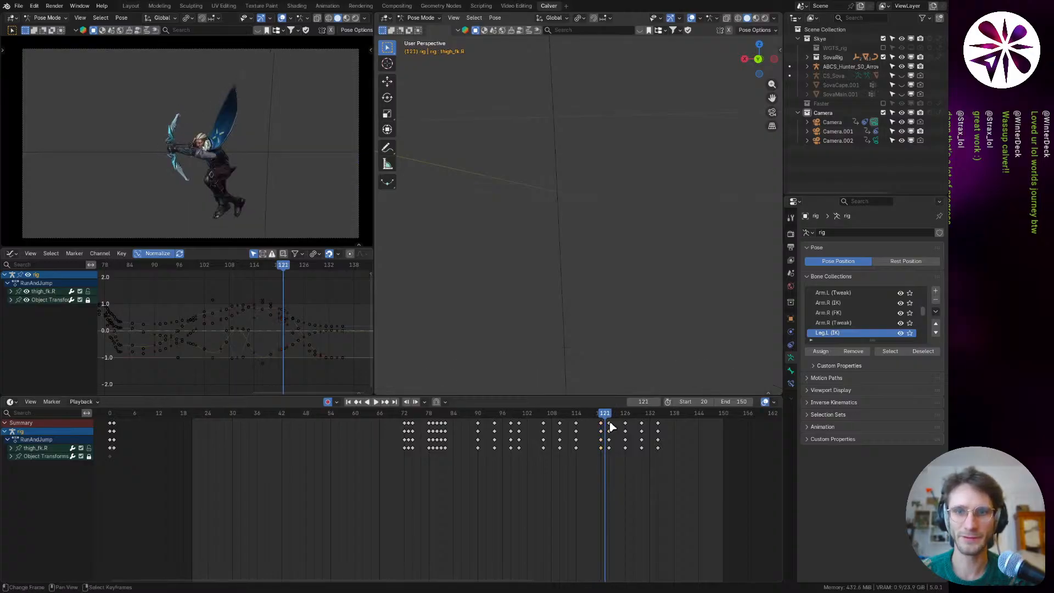
right_click_drag(613, 424, 617, 424)
Step: Select the left thigh and shin bones and delete their keyframe at frame 101
left_click_drag(606, 428, 560, 439)
middle_click_drag(593, 301, 588, 286)
left_click(588, 285)
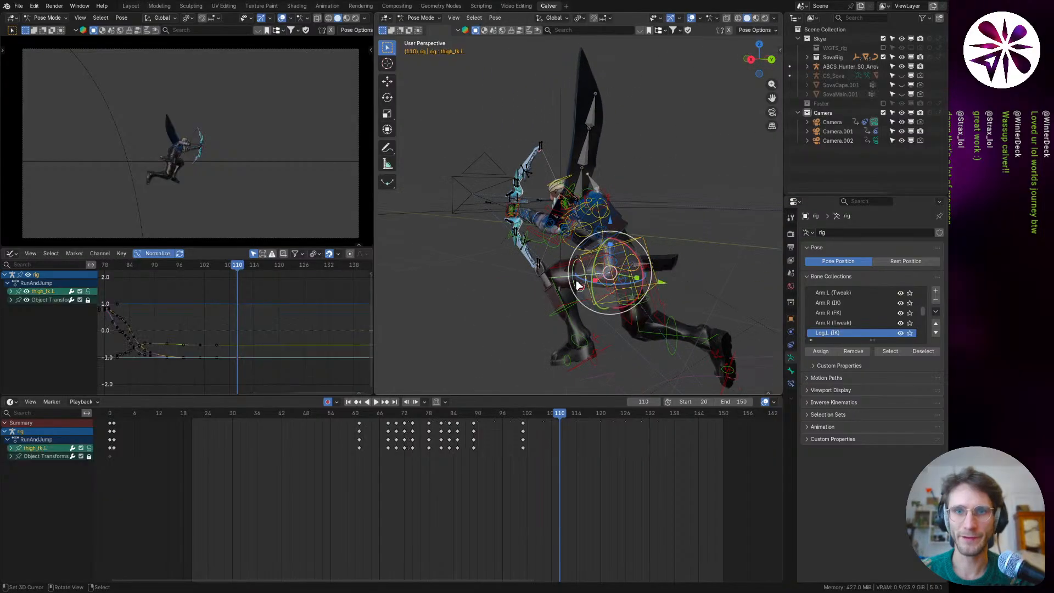
left_click(570, 330, "shift")
left_click_drag(542, 412, 470, 460)
left_click(524, 430)
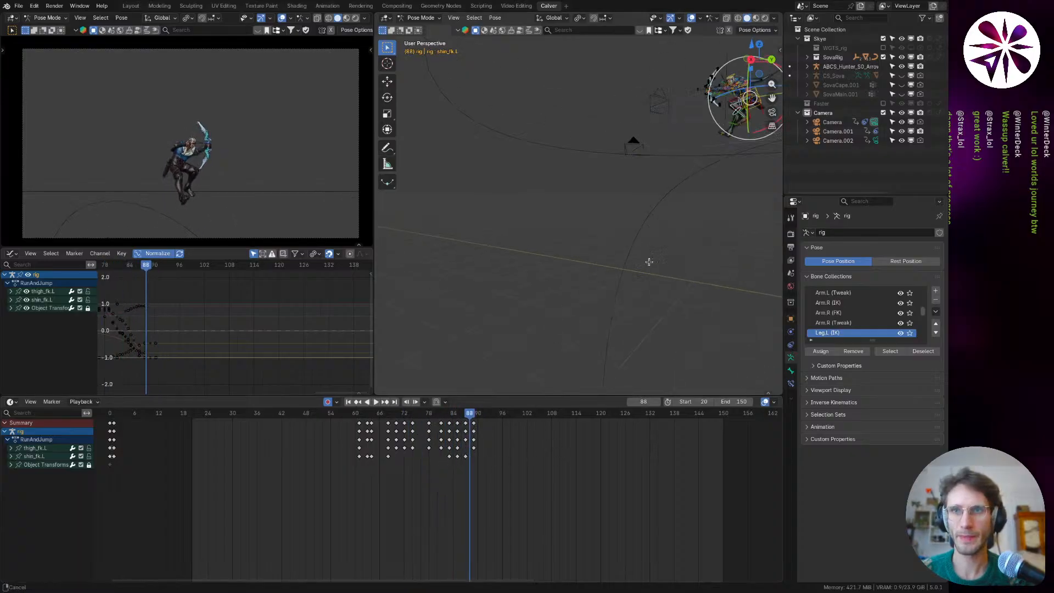
Step: Play from frame 88 and rotate the left thigh and shin about global X, recording the swing live with Auto Keying
key("space")
key("r")
key("x")
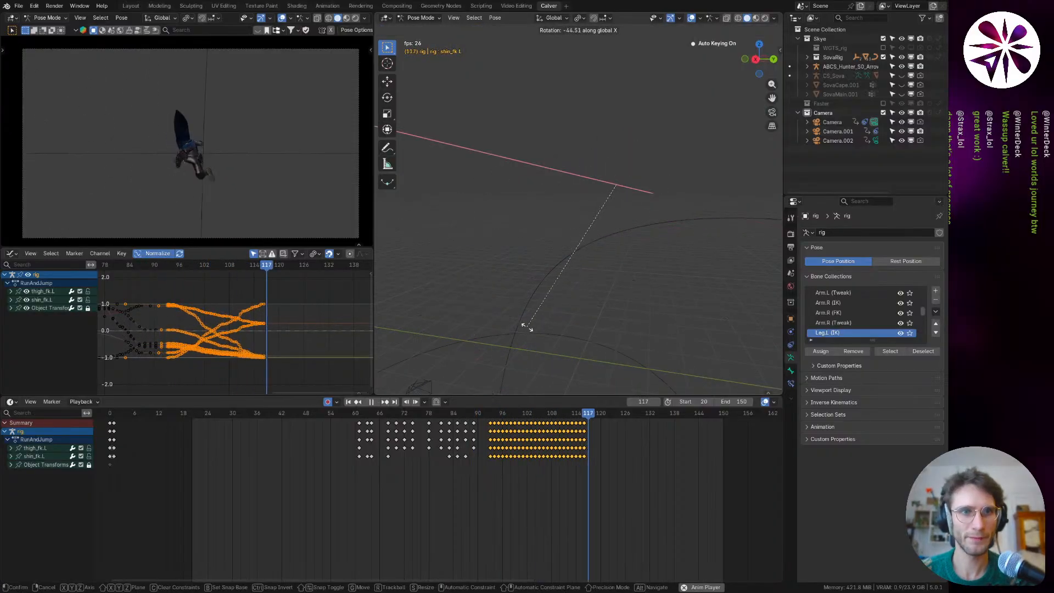
left_click(677, 249)
left_click(645, 418)
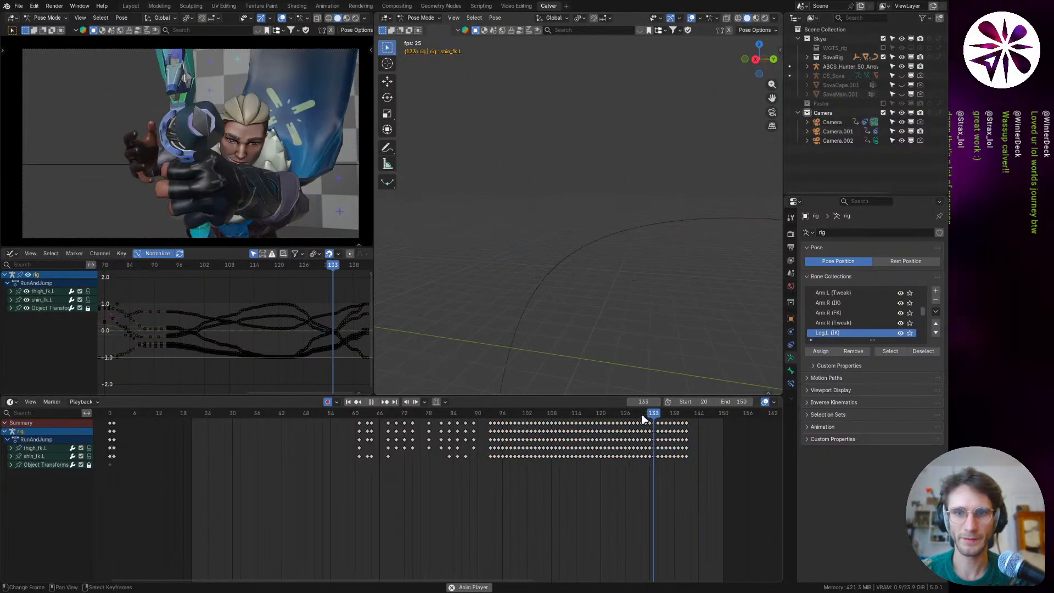
Step: Thin the recorded left leg keyframes by scaling them by 0.25 toward frame 93 and back by 4, and change their handle type
left_click_drag(644, 418, 492, 450)
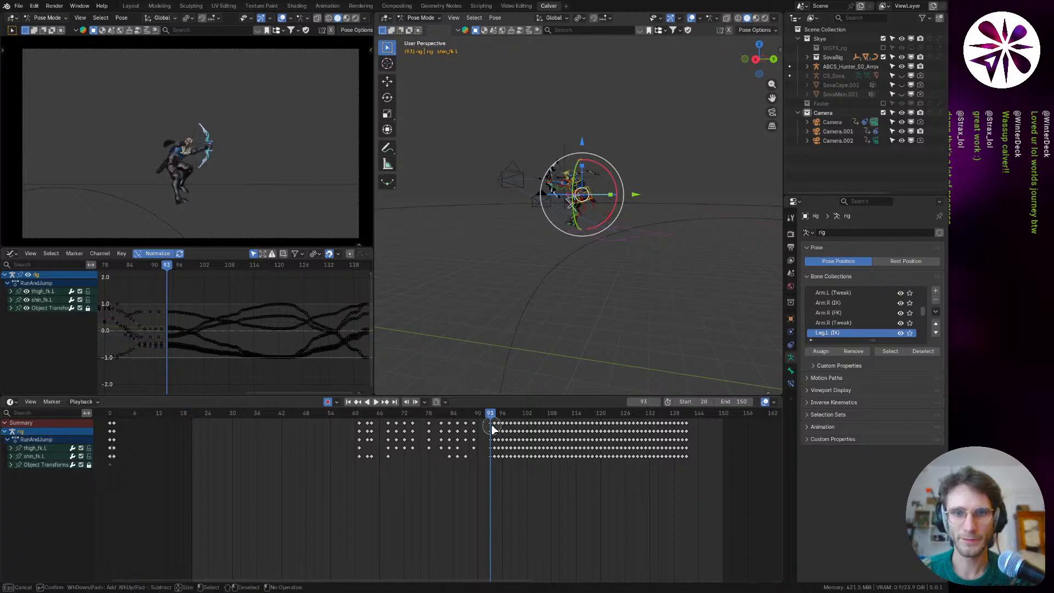
key("Escape")
type("s.25")
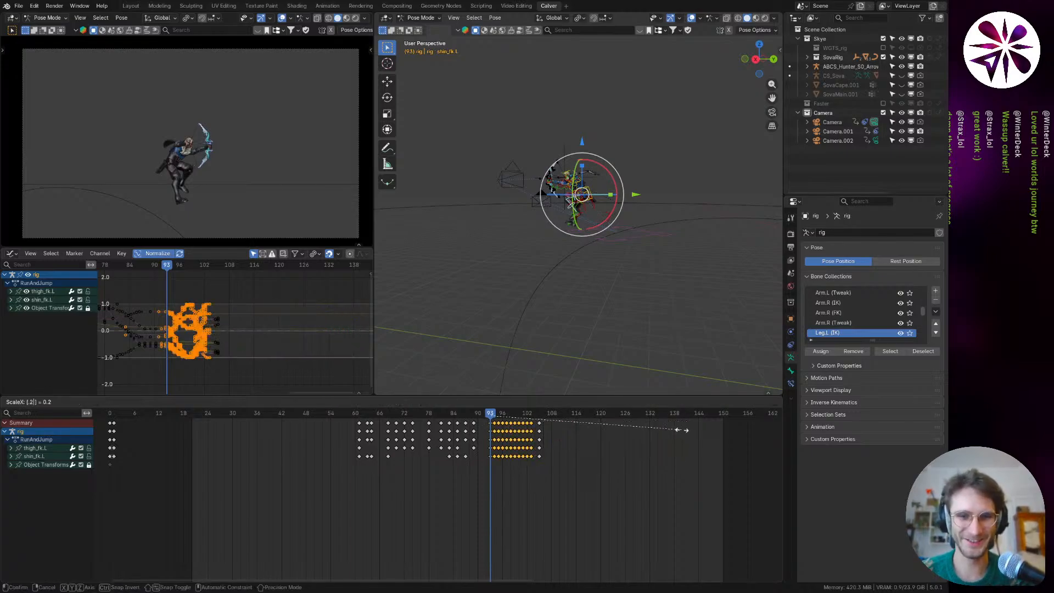
key("Return")
type("4")
key("Return")
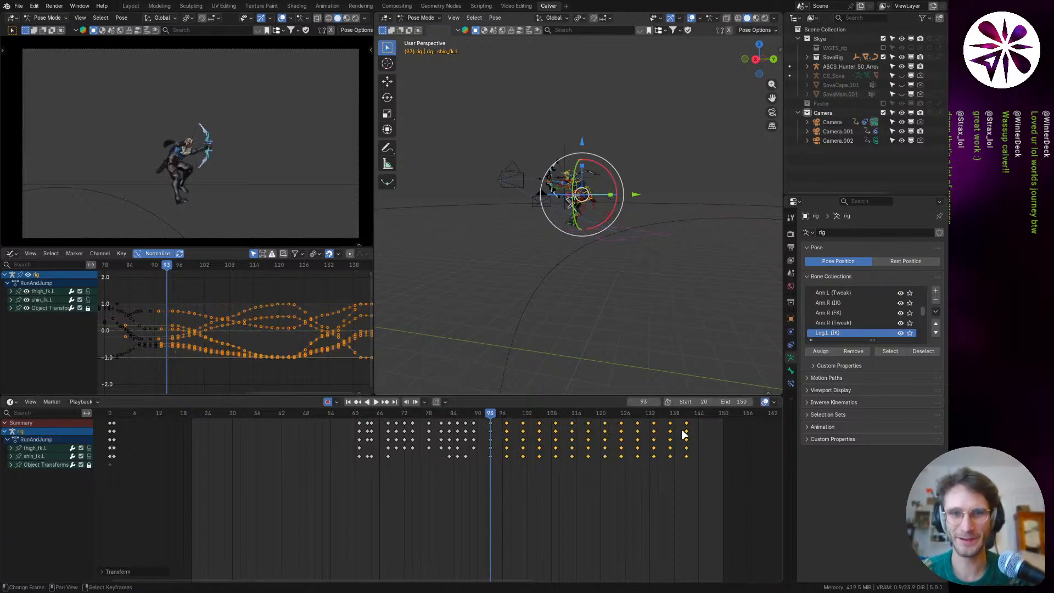
key("v")
left_click(592, 468)
Step: Review the left leg swing in playback and delete its recorded keyframes from frame 93 onward
left_click_drag(485, 483, 398, 484)
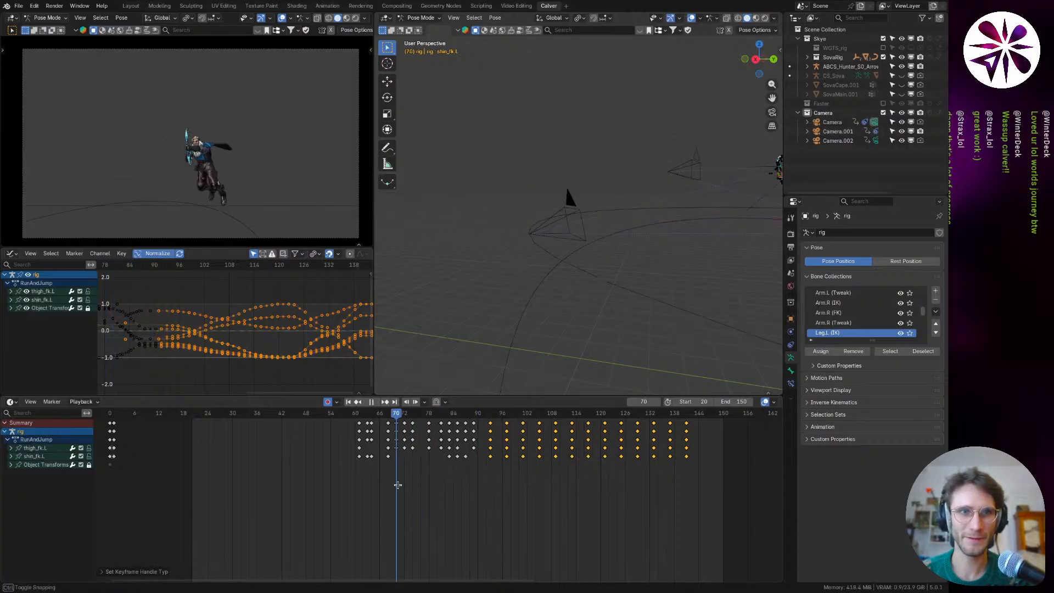
key("space")
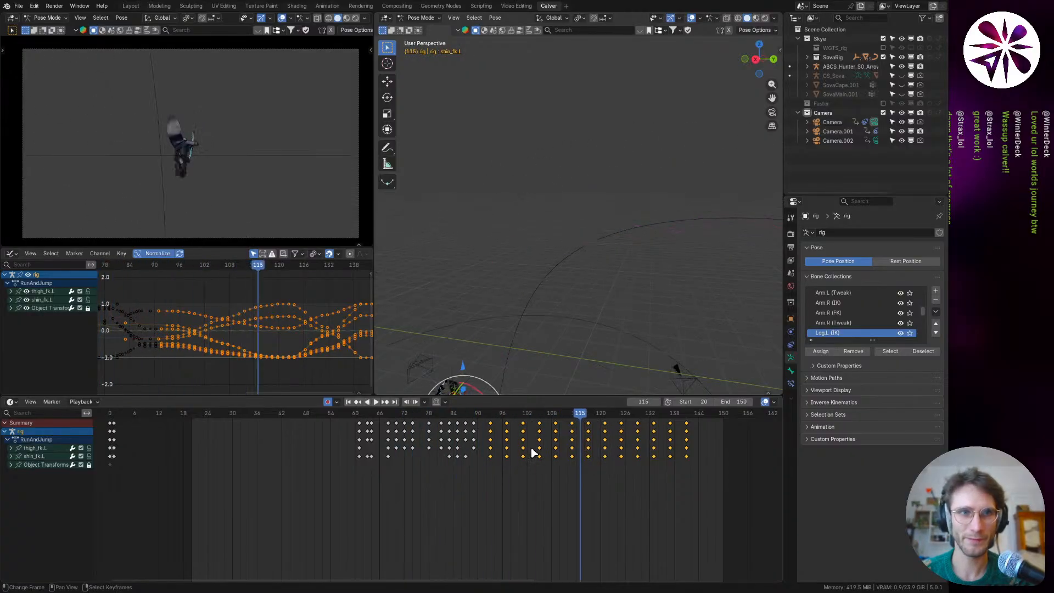
left_click_drag(541, 423, 539, 463)
key("Escape")
key("x")
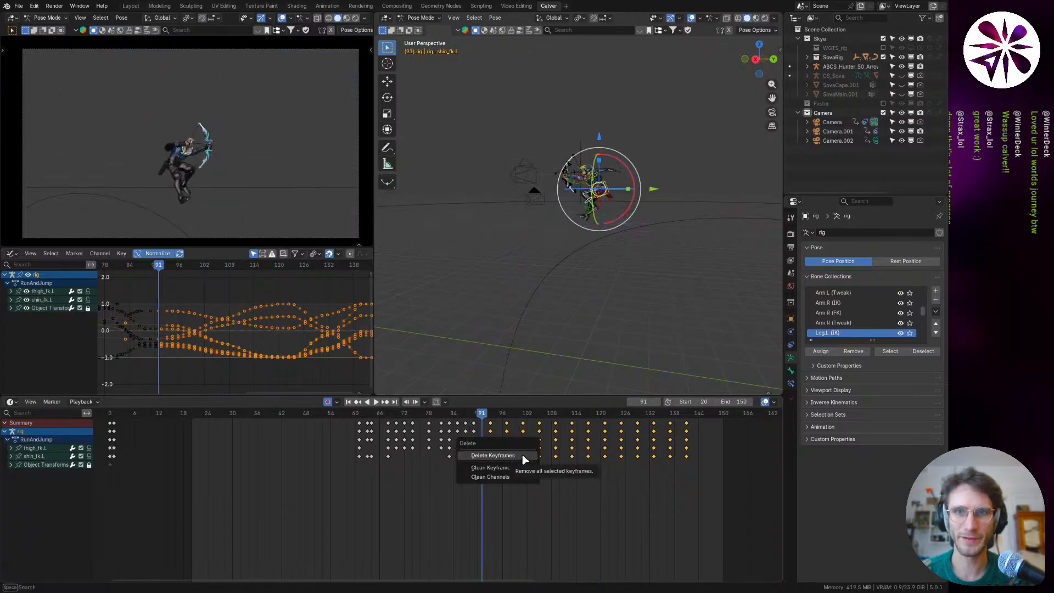
left_click(521, 458)
Step: Play from frame 89 and rotate the left thigh and shin about global X, recording a new swing live with Auto Keying
mouse_move(475, 433)
left_mouse_down()
mouse_move(495, 432)
mouse_move(473, 441)
left_mouse_up()
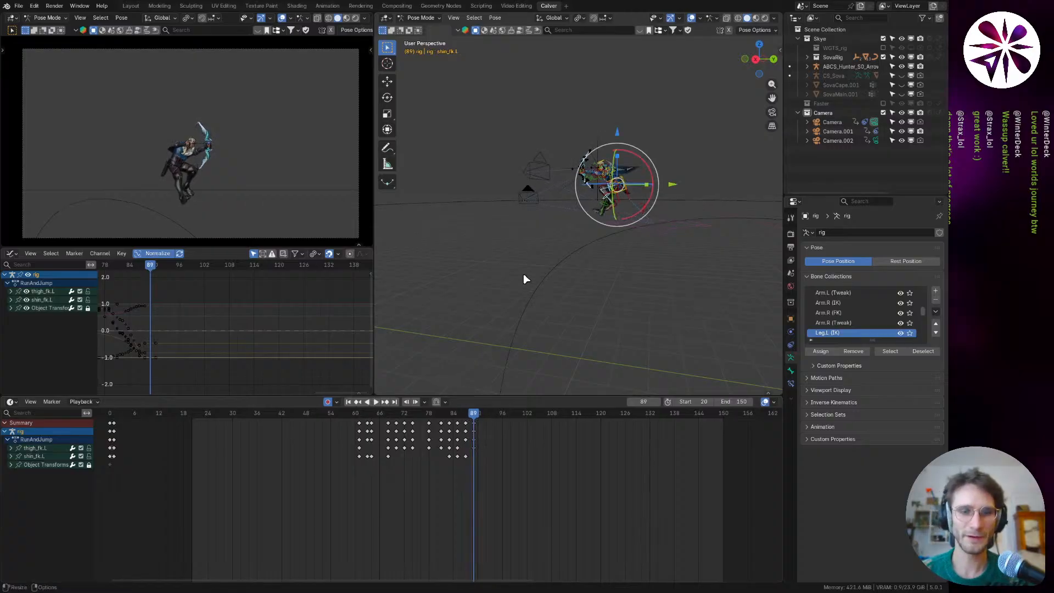
key("space")
key("r")
key("x")
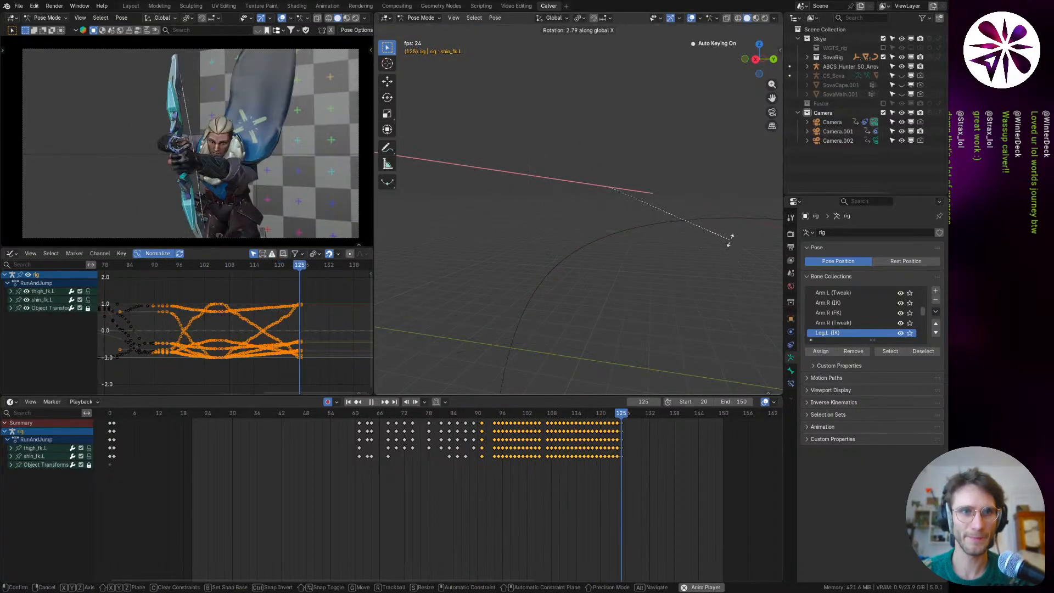
left_click(727, 214)
Step: Thin the new left leg keyframes by scaling them by 0.25 toward frame 101 and back by 4, and change their handle type
left_click_drag(658, 414, 522, 422)
key("c")
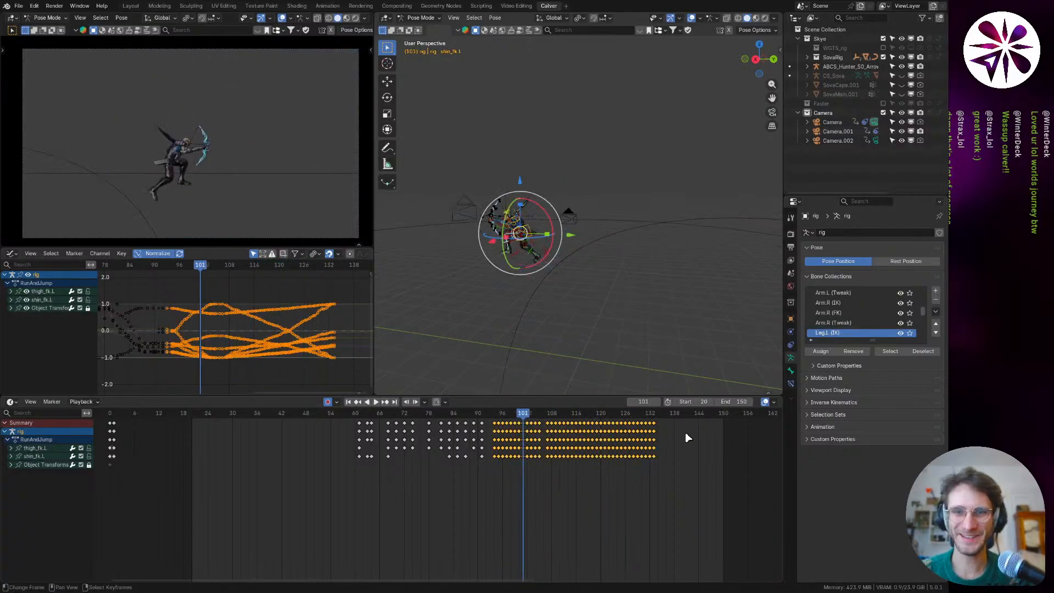
type("25")
key("Return")
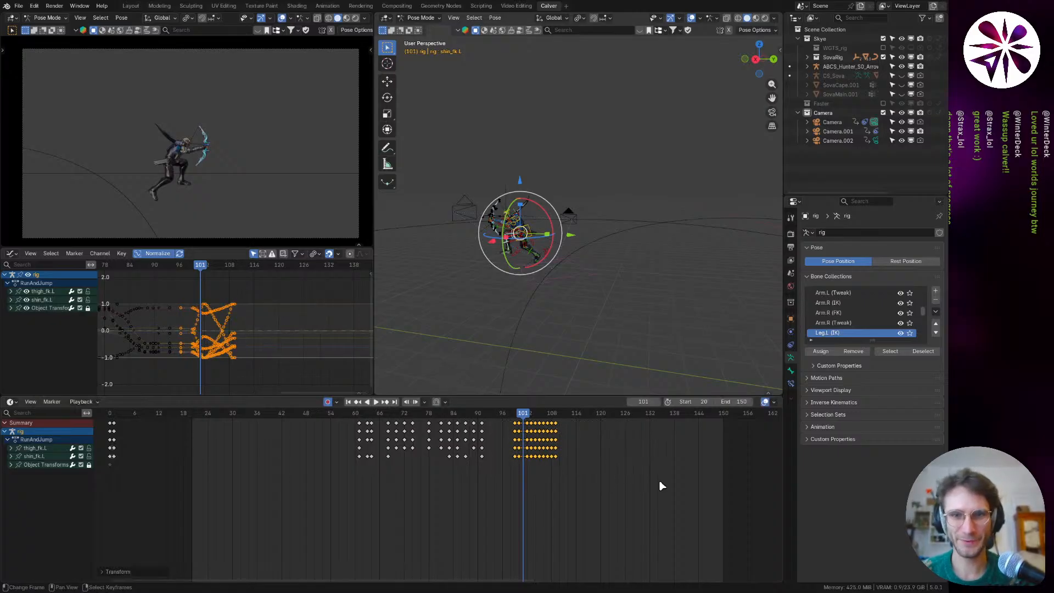
key("Return")
key("v")
left_click(660, 484)
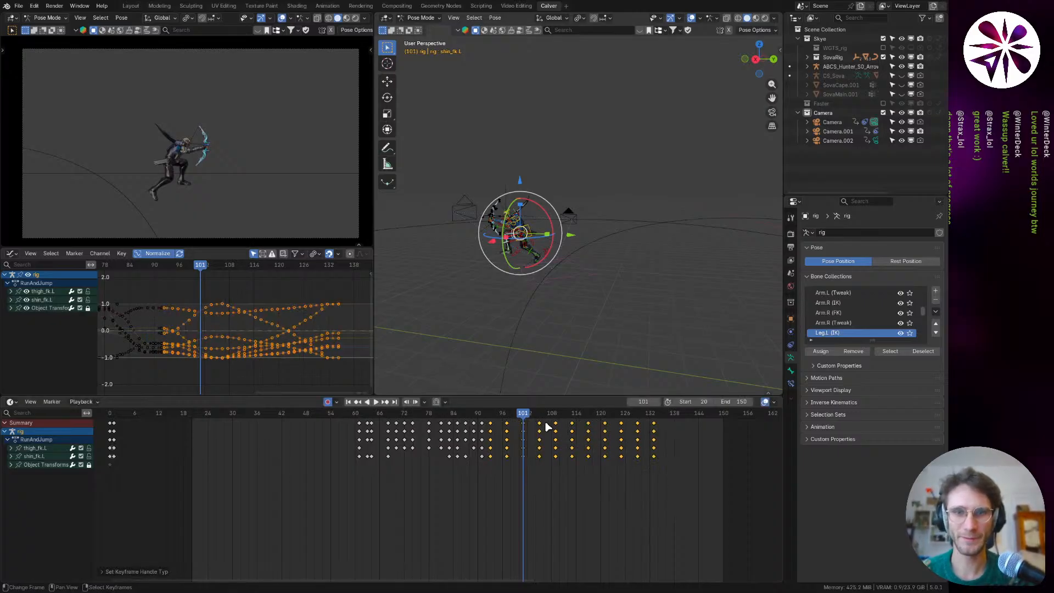
Step: Delete the left leg keyframes between frames 85 and 91 and move the recorded swing keyframes 7 frames earlier
key("space")
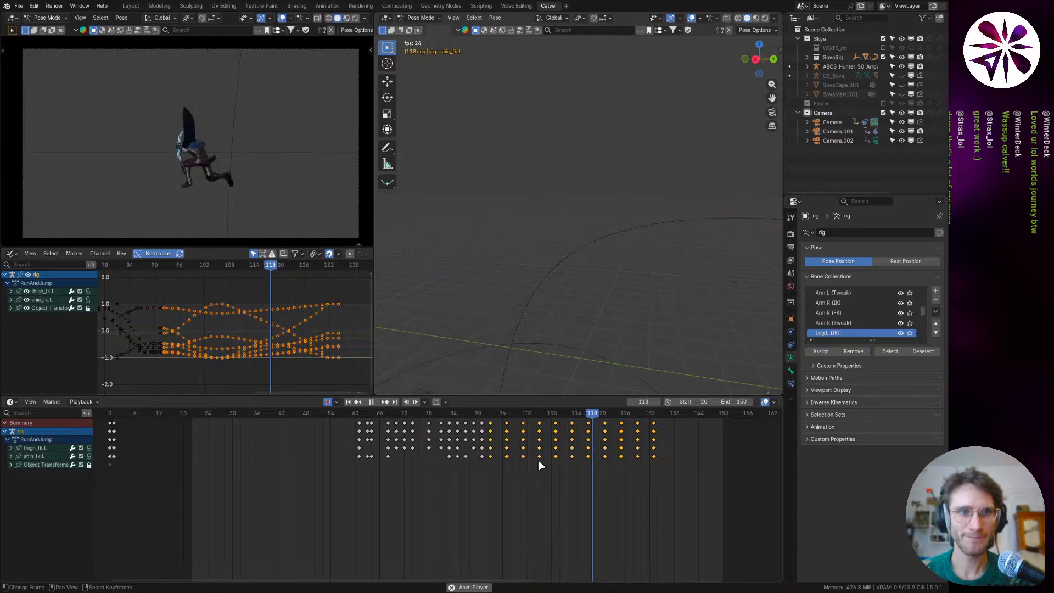
key("space")
mouse_move(505, 425)
left_mouse_down()
mouse_move(454, 442)
mouse_move(458, 424)
mouse_move(522, 426)
left_mouse_up()
right_click(456, 423)
left_click(485, 432)
left_click(456, 424)
left_click(464, 426)
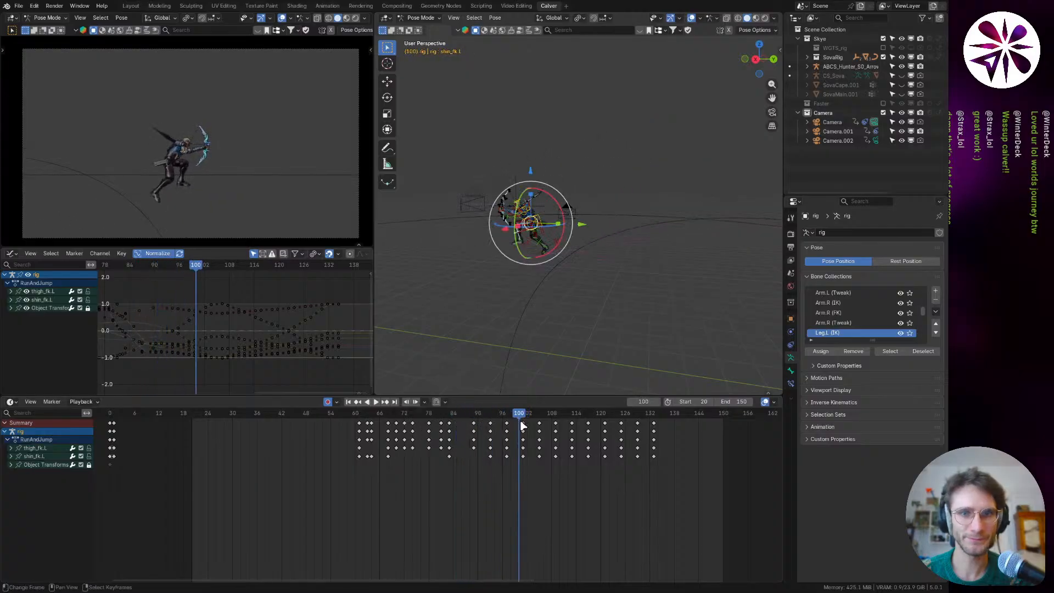
key("v")
left_click(482, 433)
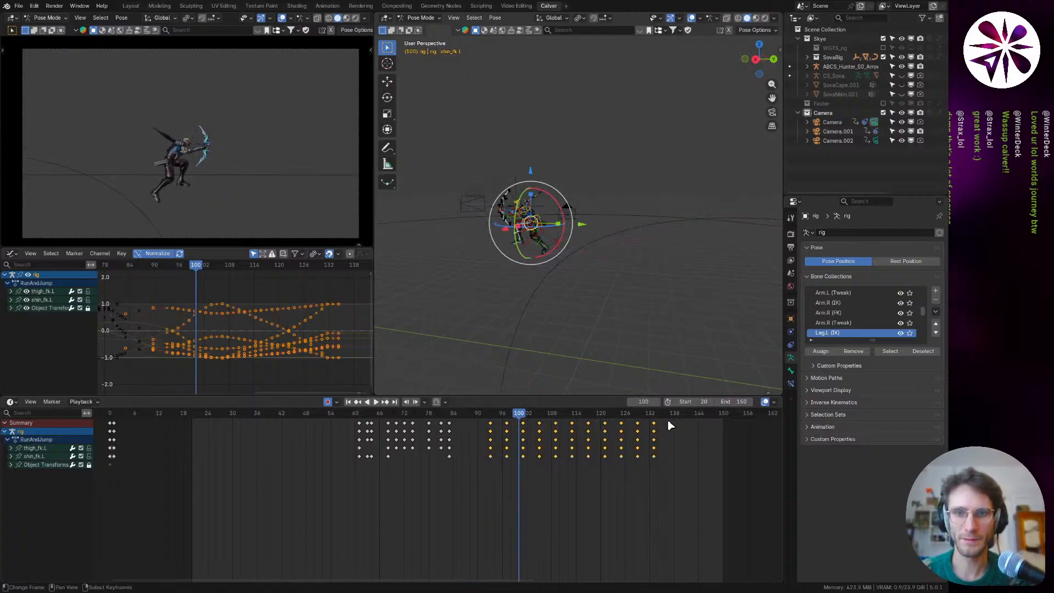
key("g")
left_click(636, 433)
Step: Delete the left leg keyframes at frames 98 and 102 and move all keyframes from frame 106 onward 9 frames earlier
key("space")
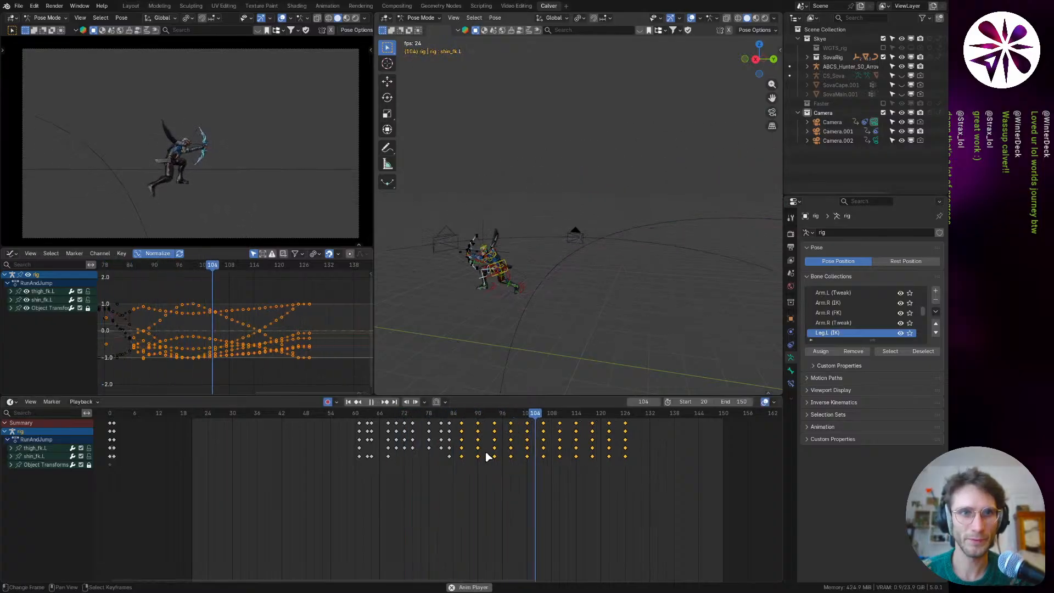
key("space")
left_click_drag(412, 442, 541, 422)
left_click(513, 428)
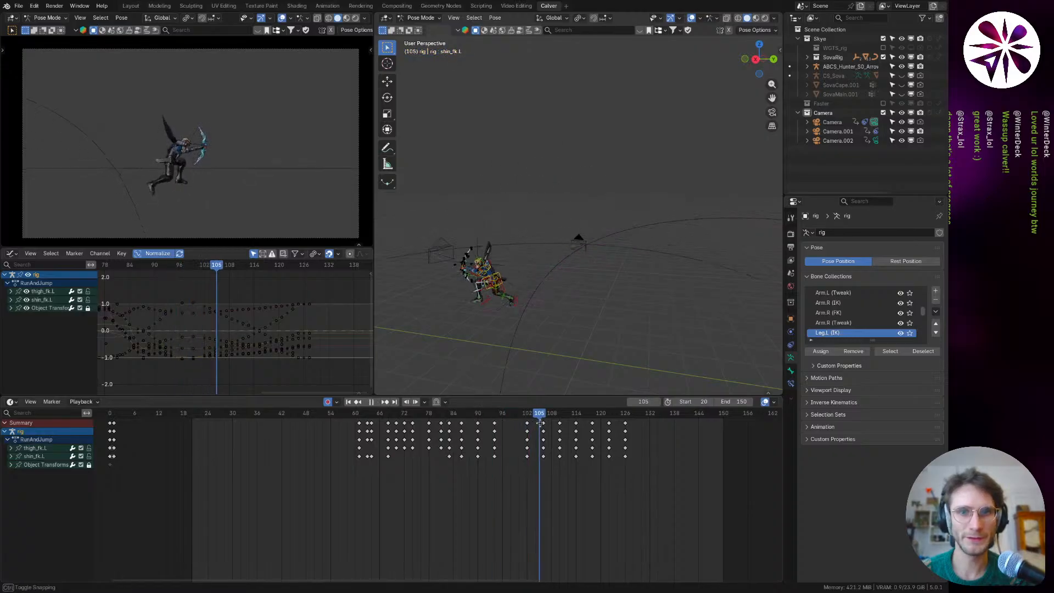
left_click_drag(654, 417, 655, 418)
key("g")
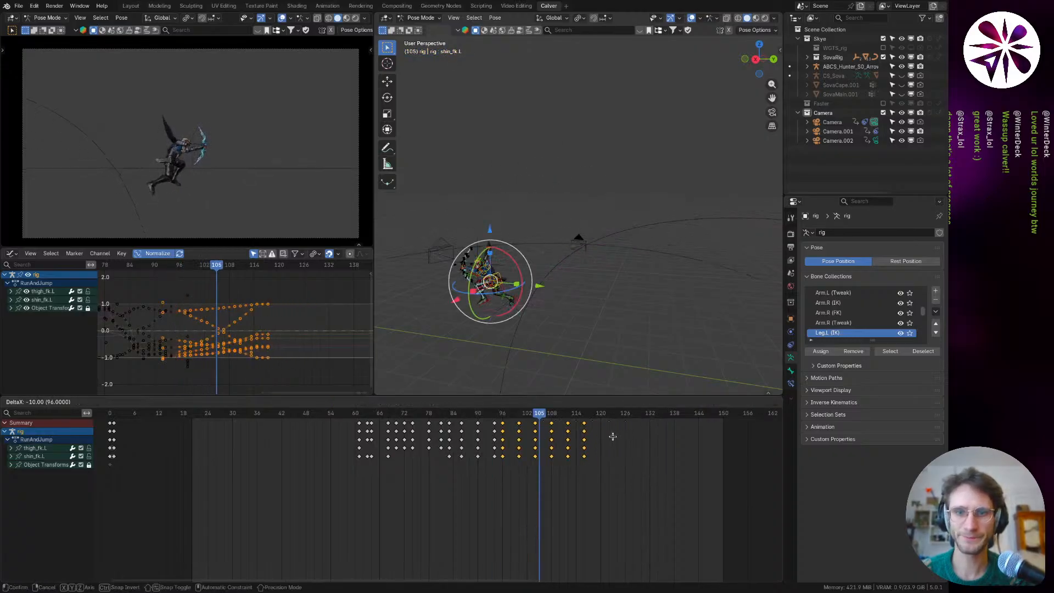
left_click(618, 440)
Step: Check the retimed swing in playback and delete the left leg keyframes at frames 94 and 97
left_click_drag(541, 417, 572, 433)
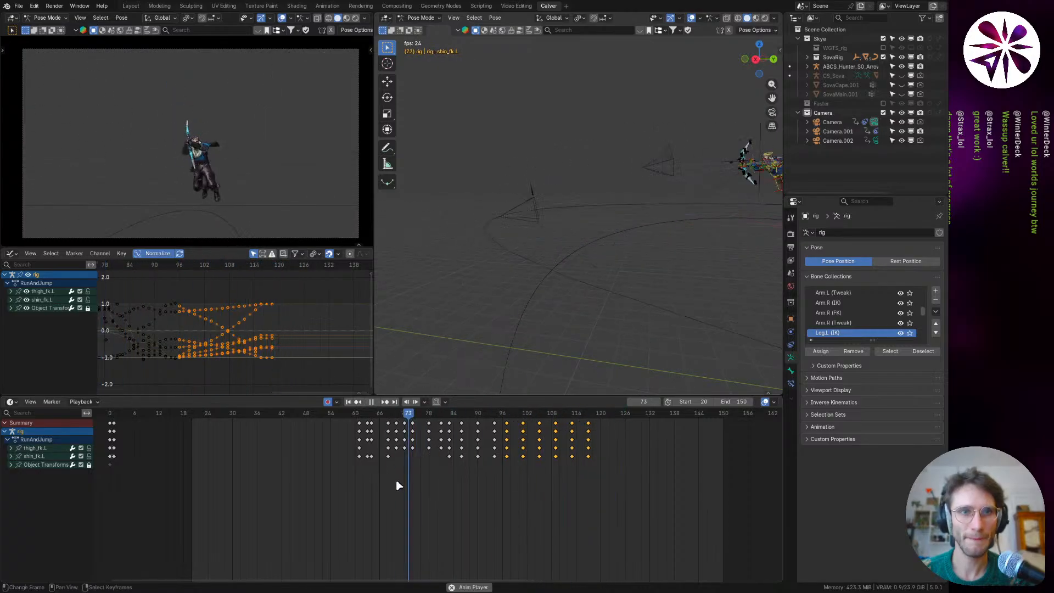
left_click_drag(443, 424, 439, 422)
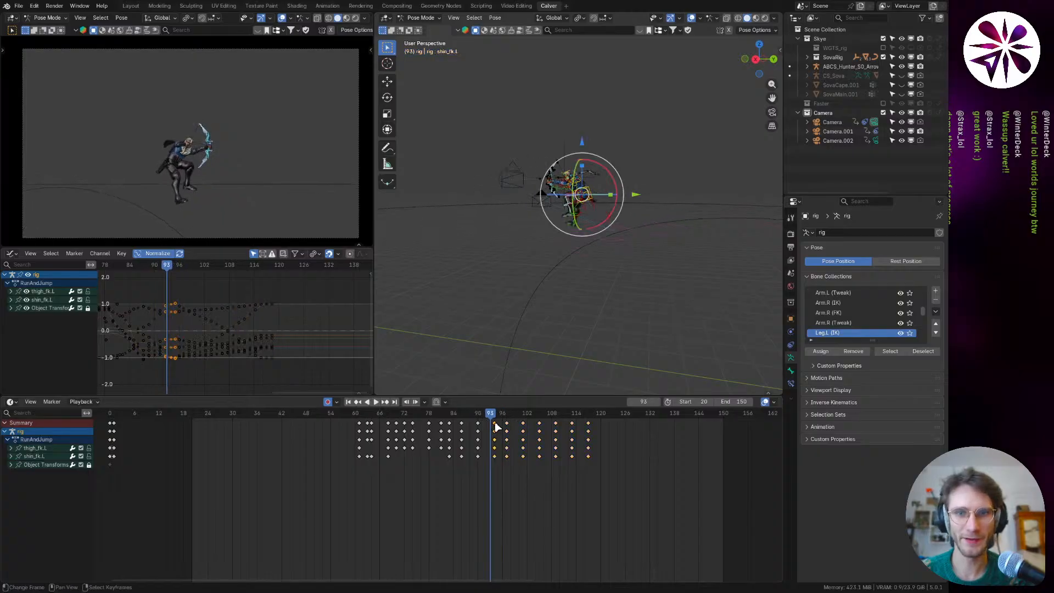
key("Delete")
left_click_drag(506, 412, 560, 424)
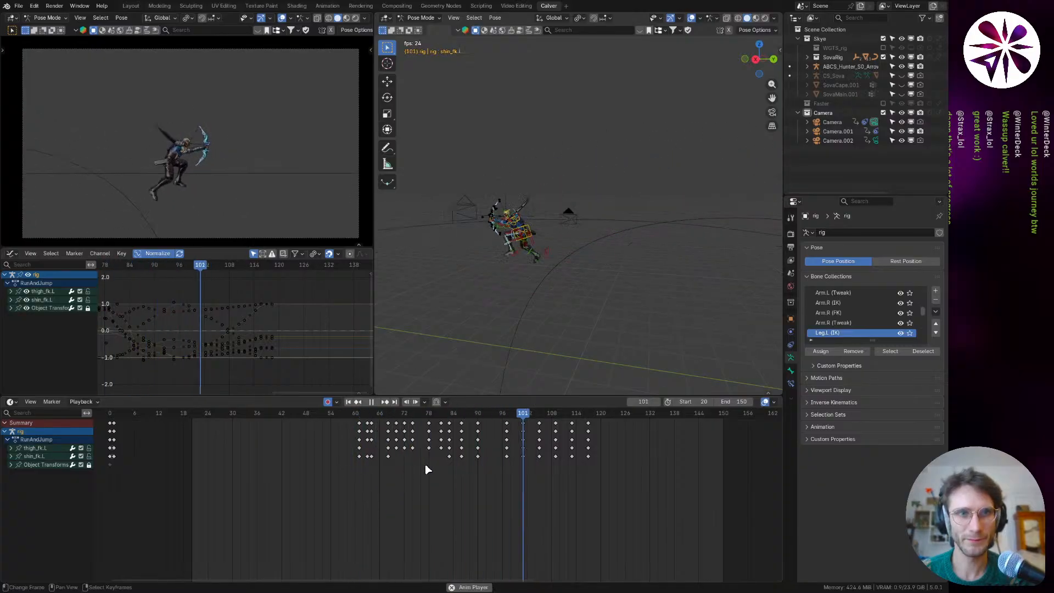
key("space")
left_click_drag(482, 416, 446, 434)
key("space")
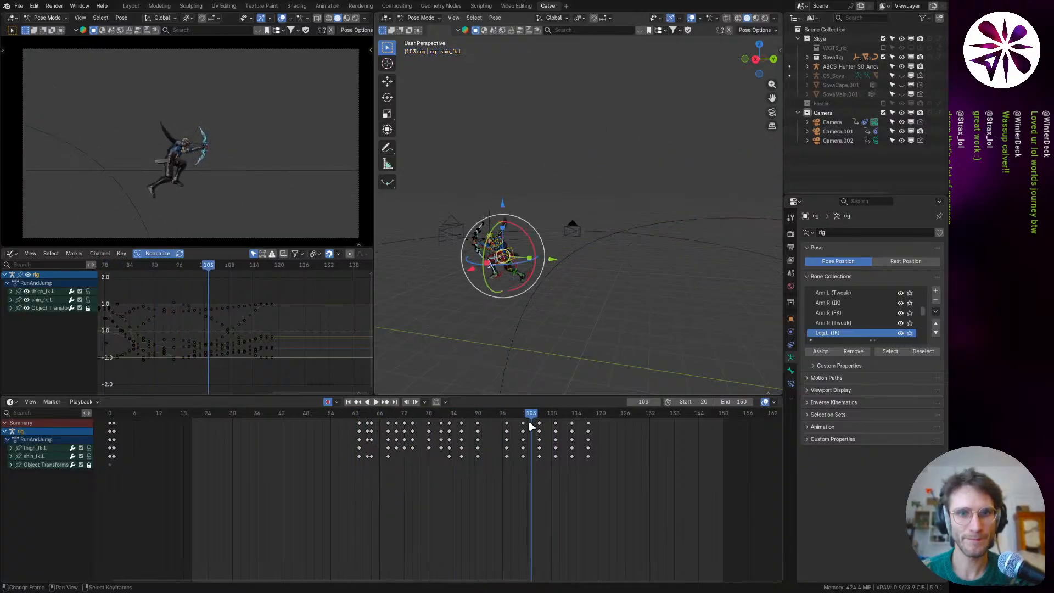
key("space")
left_click_drag(531, 426, 583, 416)
left_click(510, 423)
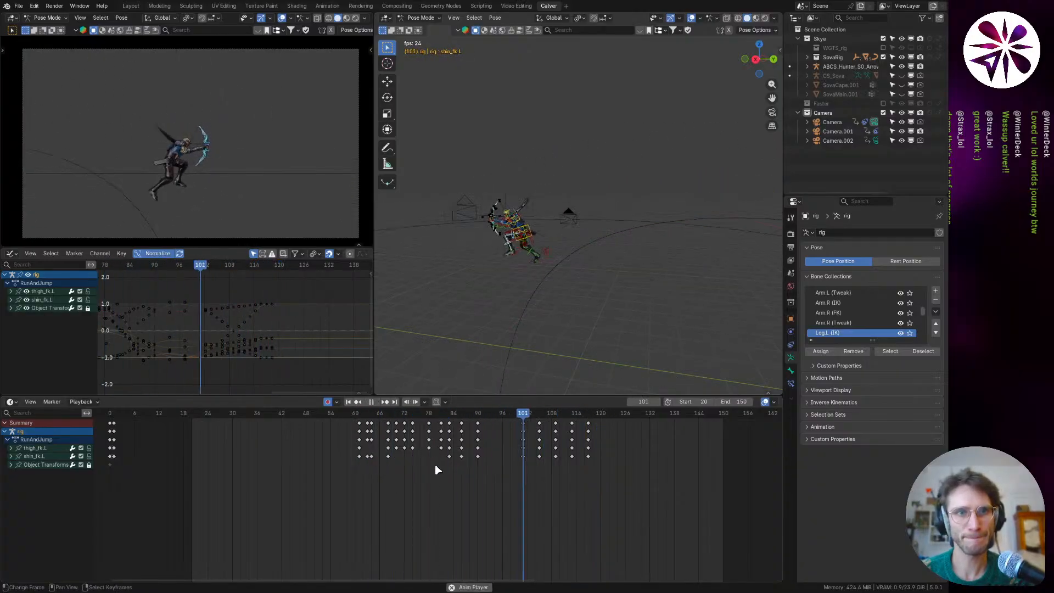
Step: Replay the swing and delete all remaining left leg keyframes after frame 93
key("space")
left_click_drag(501, 414, 490, 417)
key("x")
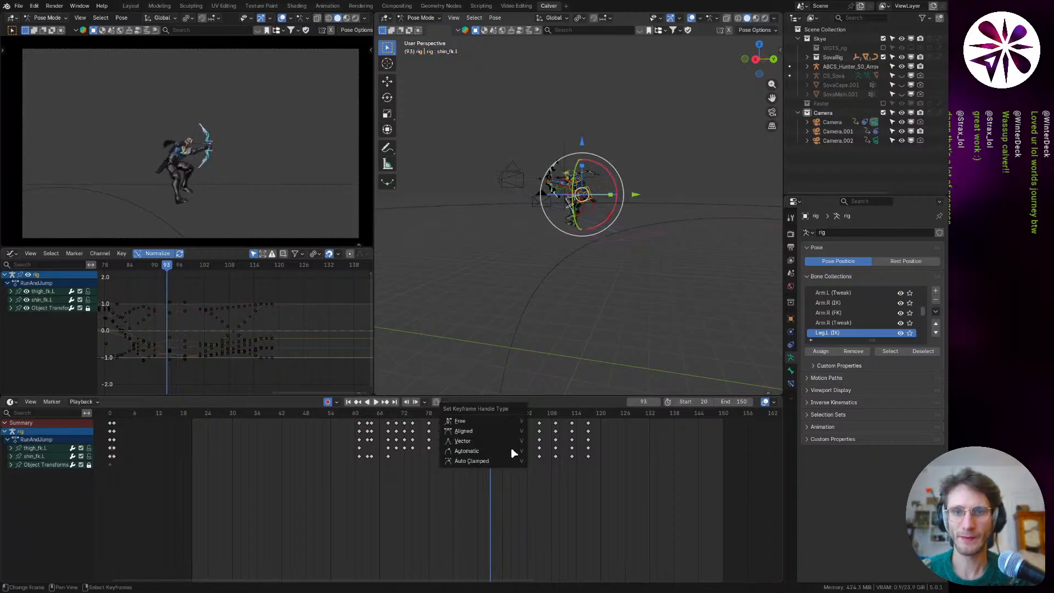
left_click_drag(592, 472, 501, 419)
key("x")
left_click(510, 434)
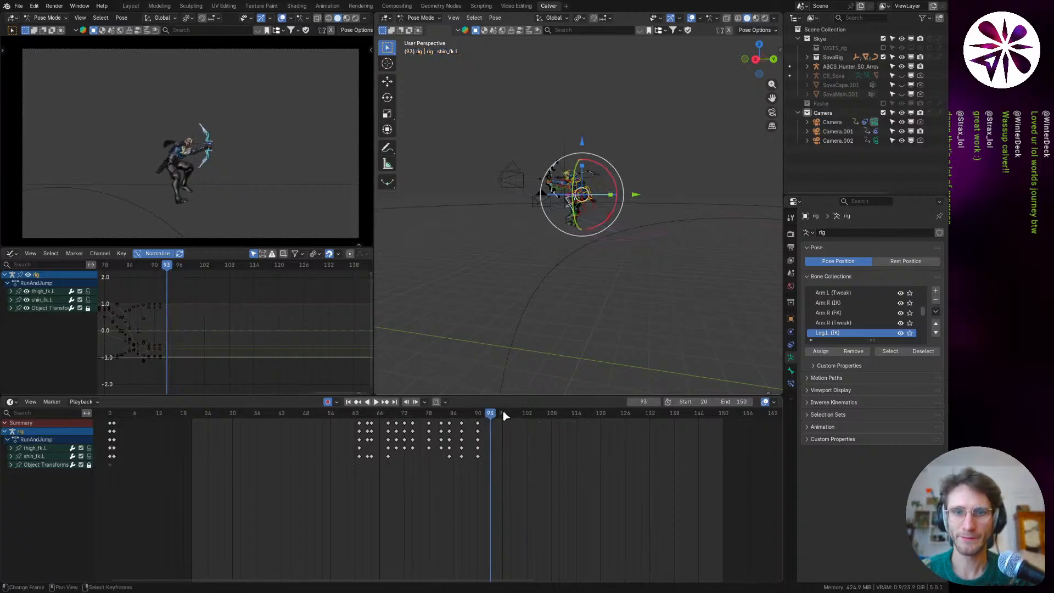
Step: Pose the left leg by hand at frame 99 by rotating the left thigh and the left shin
key("space")
key("space")
key("r")
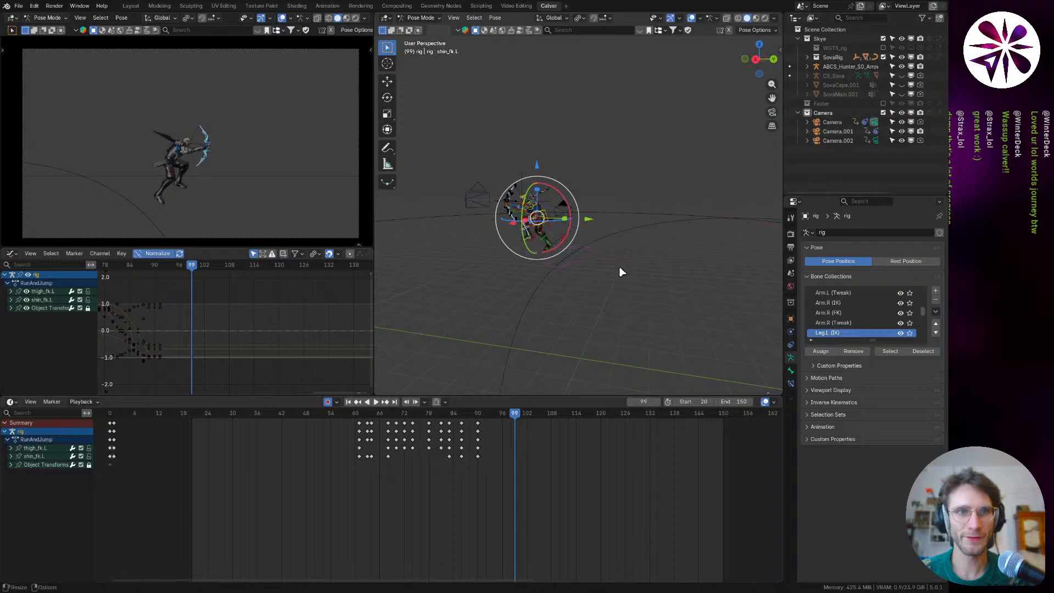
left_click(598, 247)
scroll(527, 220, "up", 9)
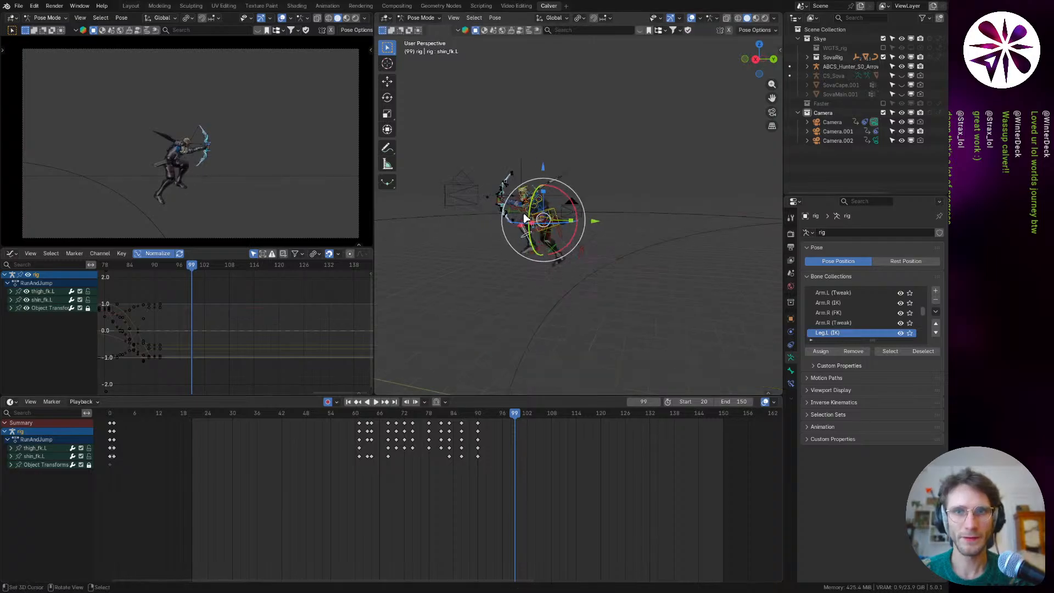
scroll(572, 244, "down", 2)
left_click(571, 241)
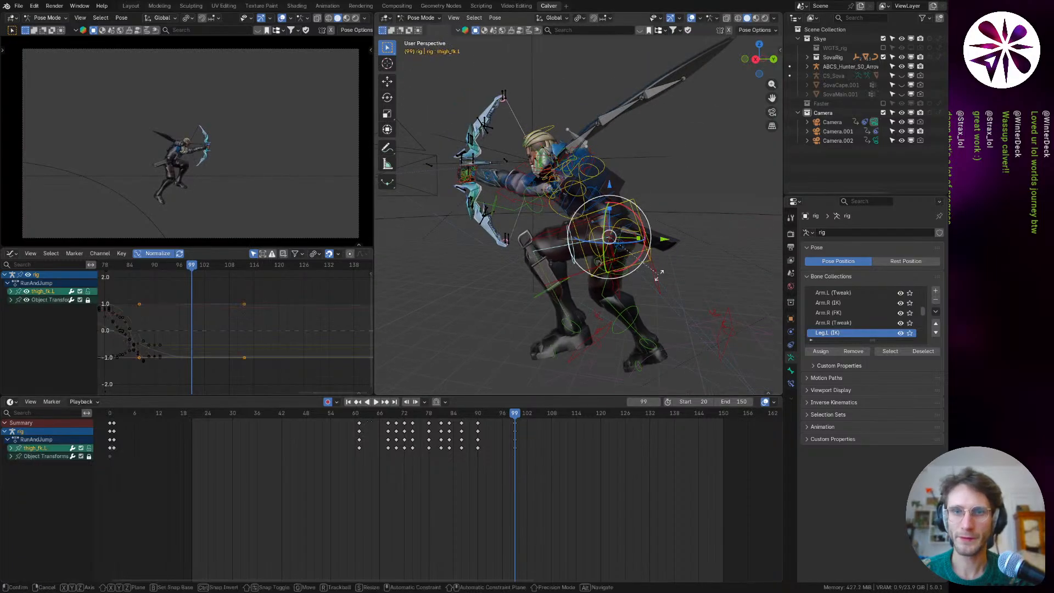
key("r")
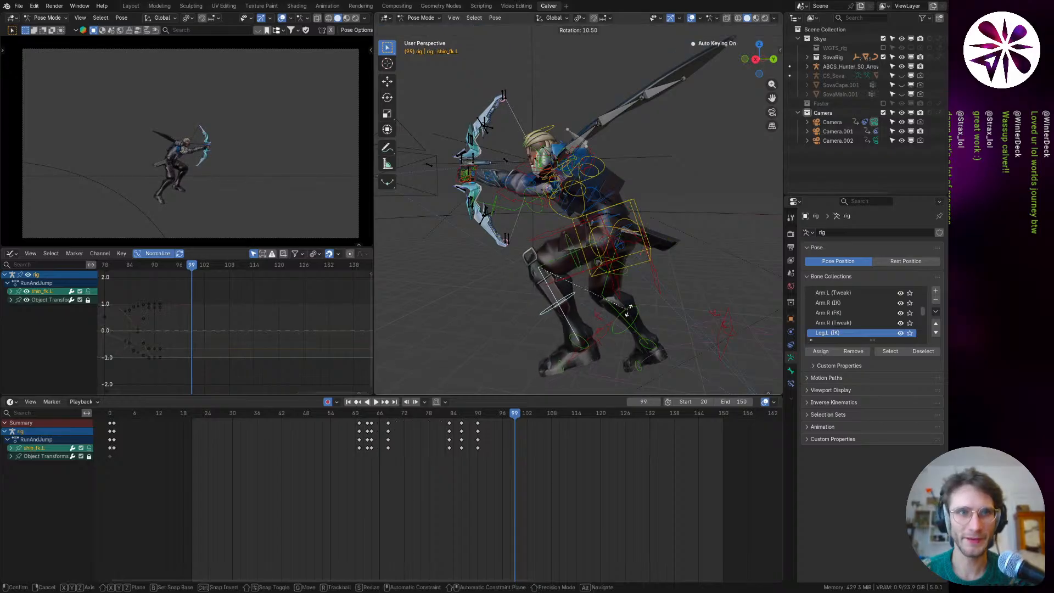
left_click(641, 302)
Step: Rotate the left foot by about -14° at frame 99 and refine the left shin's rotation from another angle
left_click(581, 344)
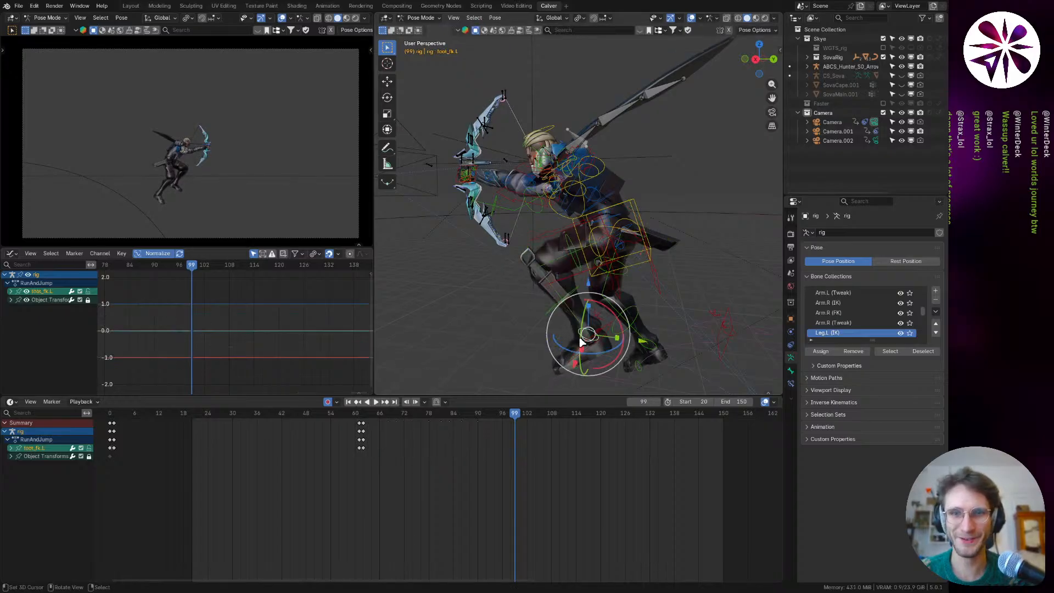
key("r")
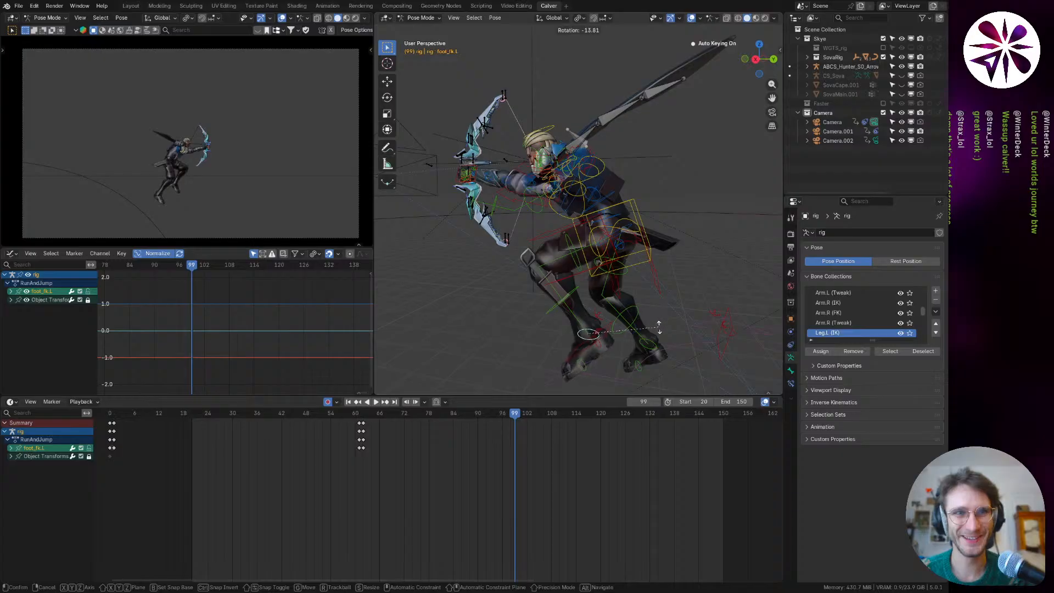
left_click(655, 324)
middle_click_drag(616, 301, 649, 256)
right_click(649, 273)
right_click(649, 274)
key("r")
left_click(693, 286)
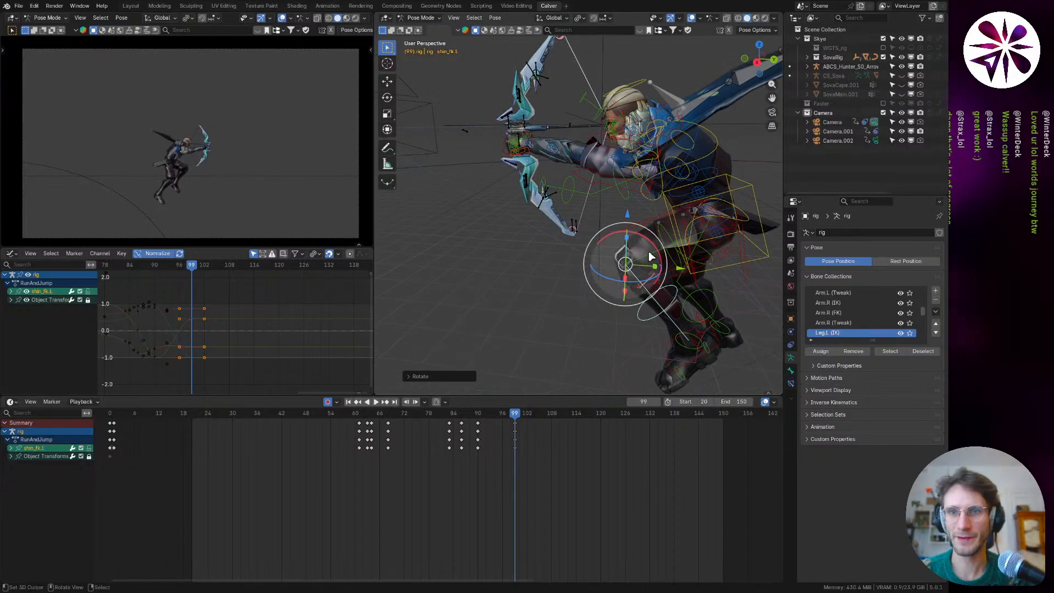
Step: At frame 115, rotate the left thigh by about -23° and then rotate the left shin to extend the leg
right_click(652, 288, "shift")
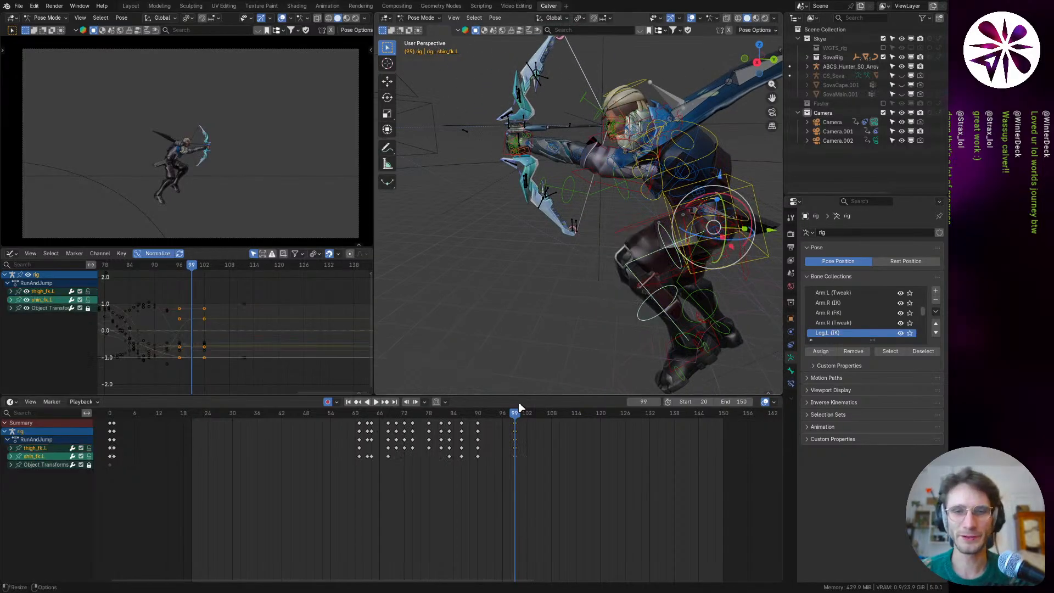
left_click_drag(516, 414, 565, 438)
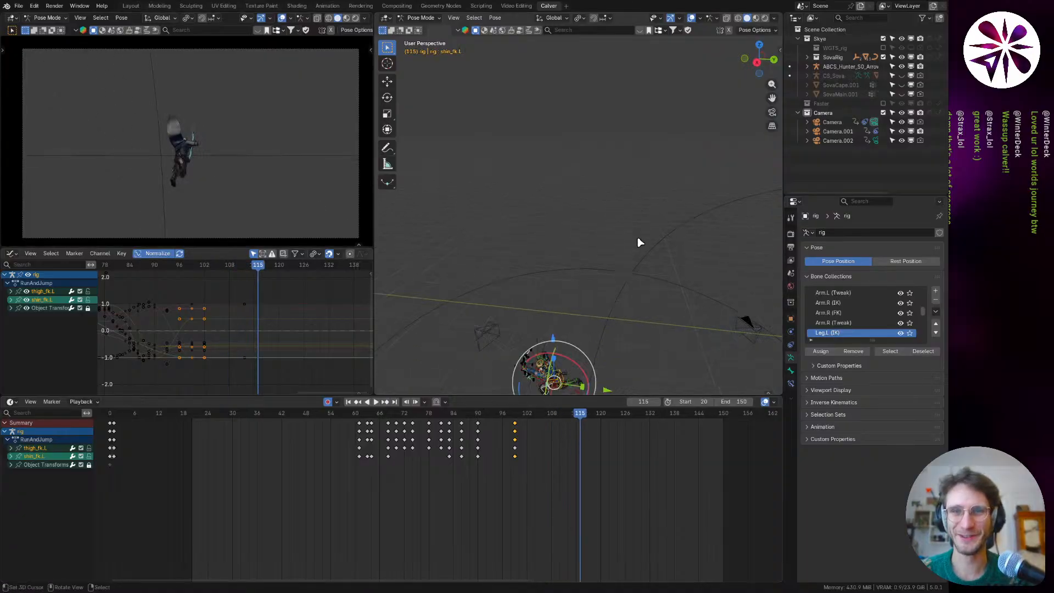
key("KP_Decimal")
key("r")
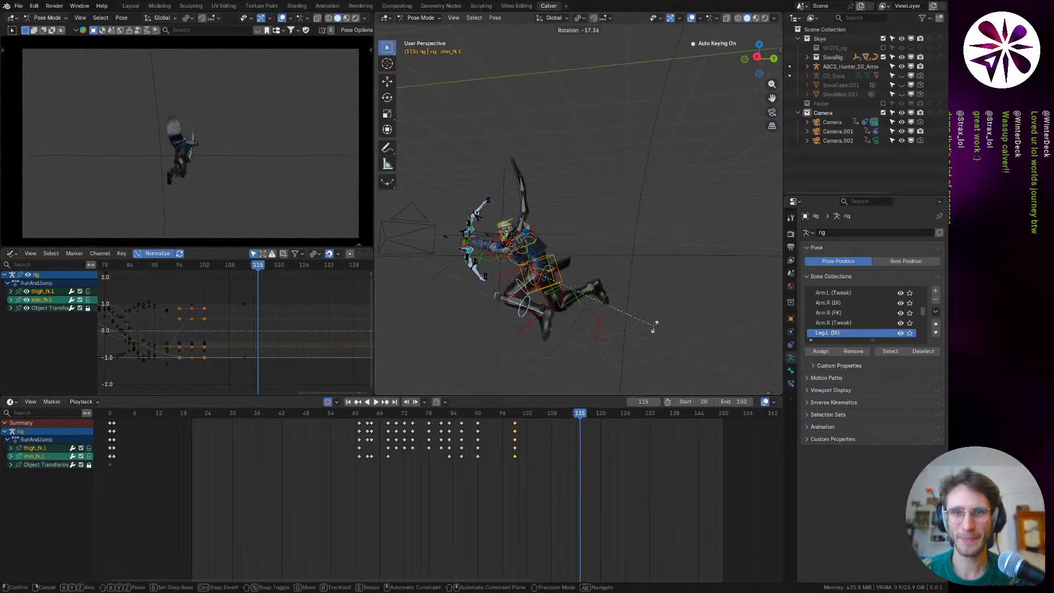
right_click(548, 309)
left_click(513, 288)
key("r")
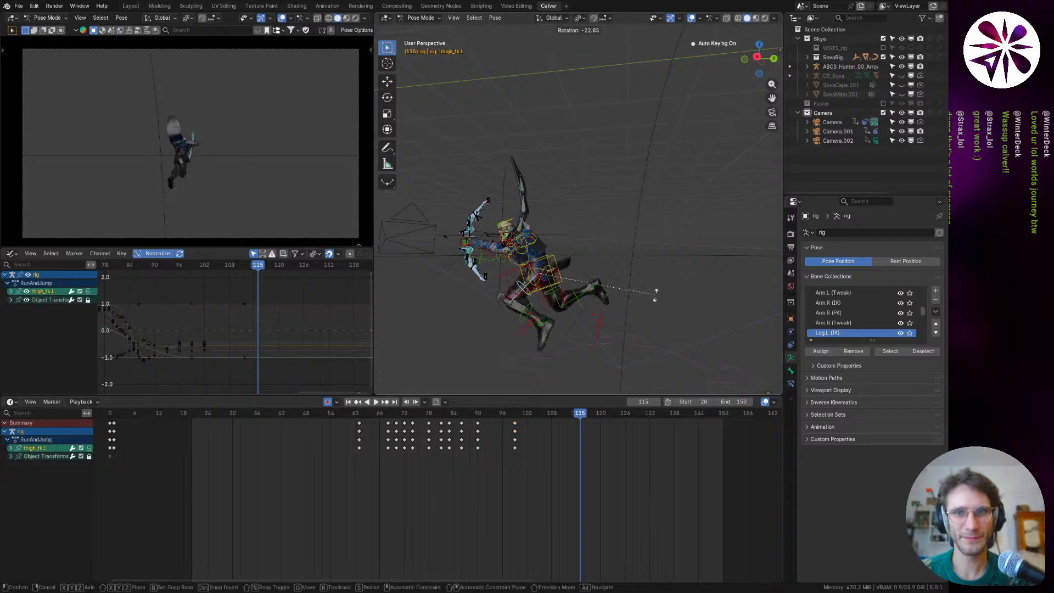
left_click(656, 295)
right_click(526, 320)
key("r")
left_click(578, 343)
Step: Rotate the left foot by about 22° at frame 115
scroll(531, 345, "up", 2)
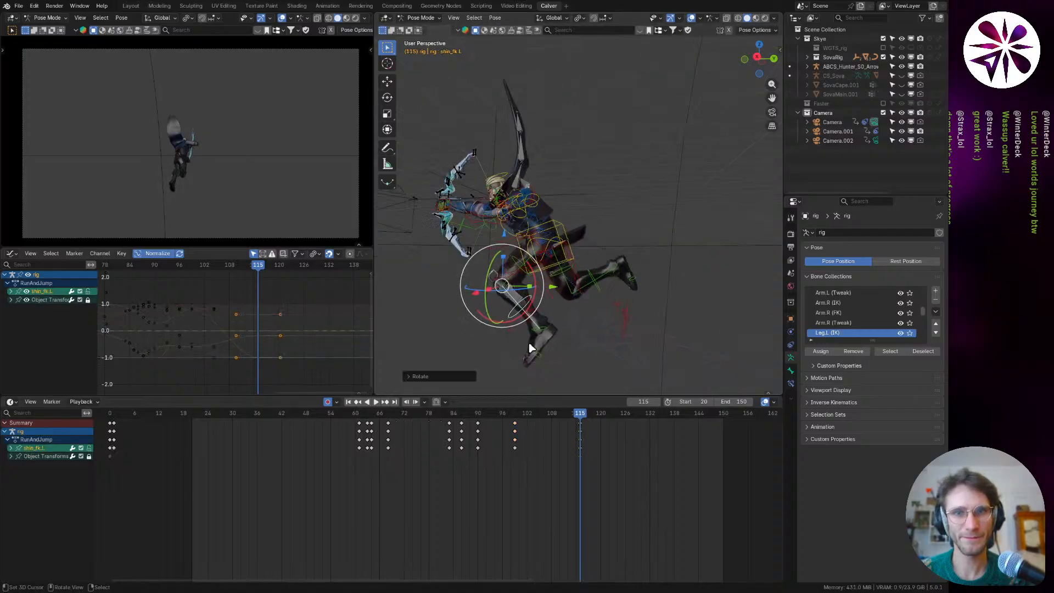
scroll(531, 347, "up", 1)
right_click(542, 333)
key("r")
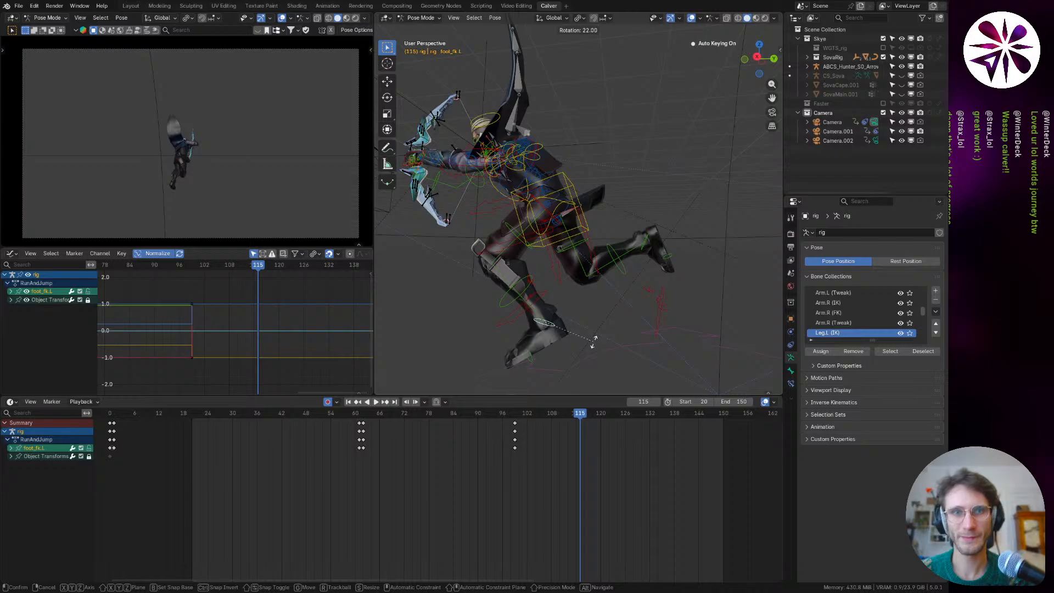
left_click(595, 341)
Step: Rotate the left thigh slightly at frame 115 and play back the leg swing
middle_click_drag(501, 286, 518, 274)
right_click(519, 274)
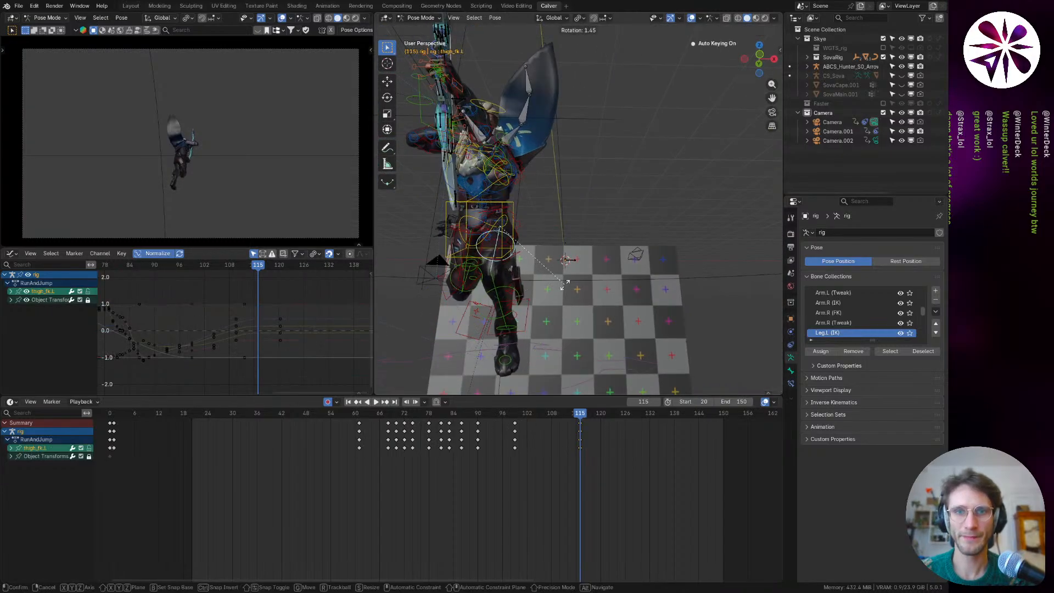
left_click_drag(579, 429, 445, 442)
key("space")
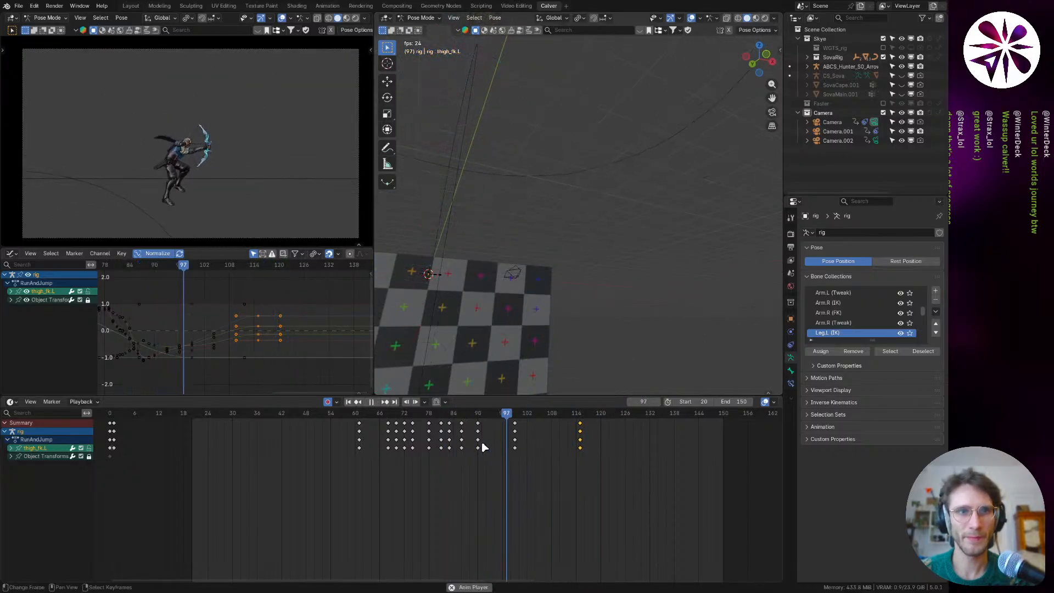
left_click_drag(560, 417, 371, 458)
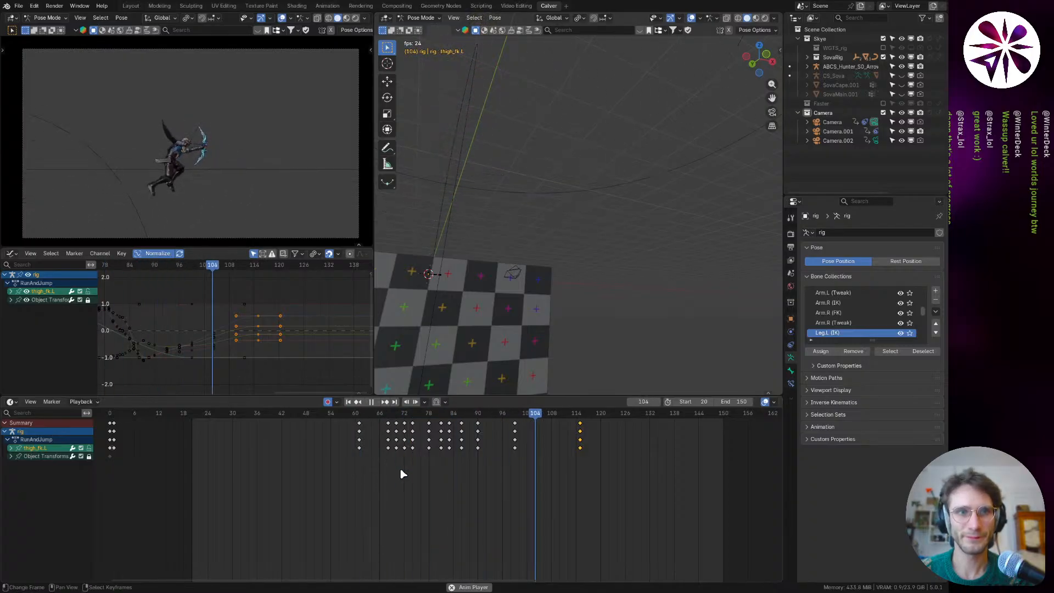
key("space")
Step: Try rotating the torso by about -6° at frame 110, and play back the jump from around frame 65
middle_click_drag(505, 345, 551, 230)
left_click(556, 235)
left_click(559, 241)
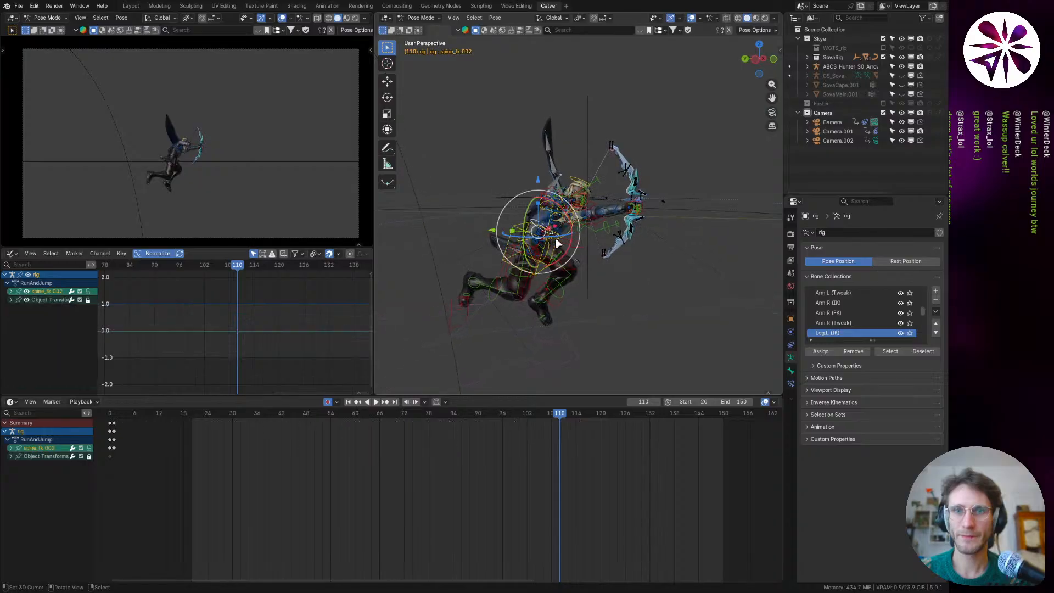
left_click(556, 242)
left_click(555, 246)
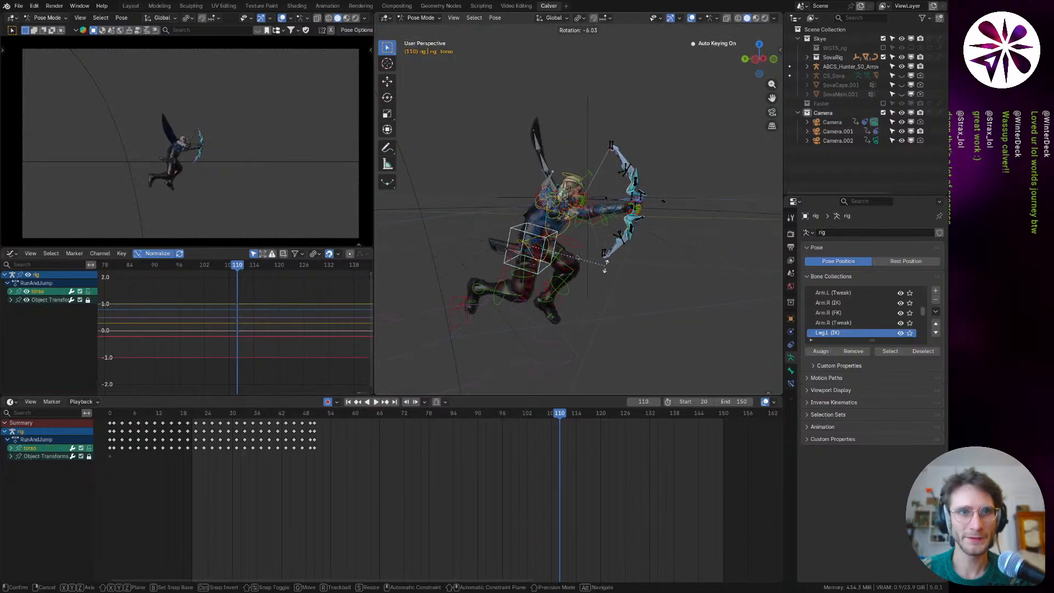
left_click_drag(541, 411, 531, 420)
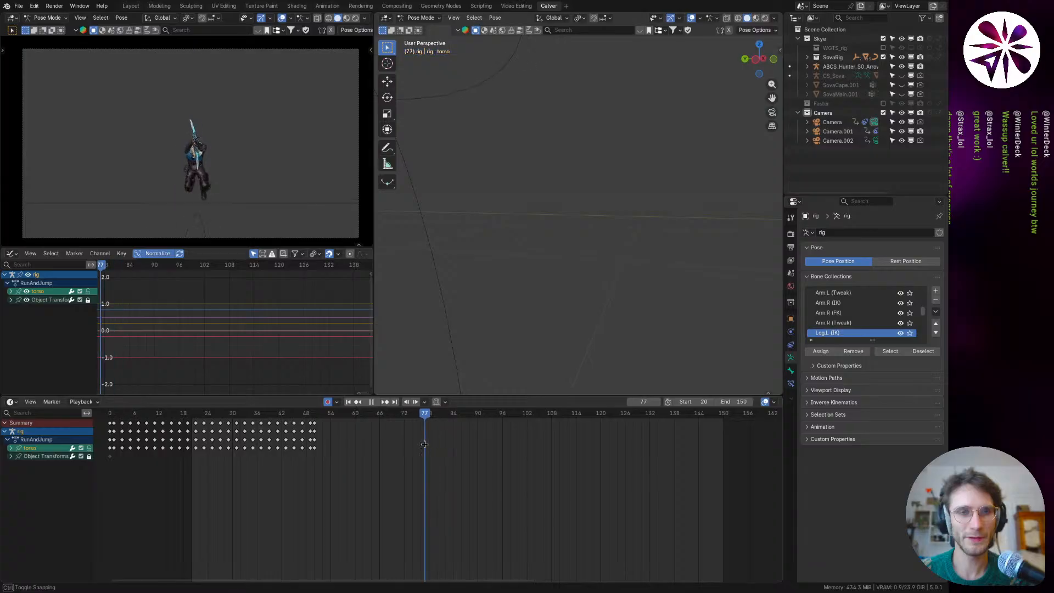
key("space")
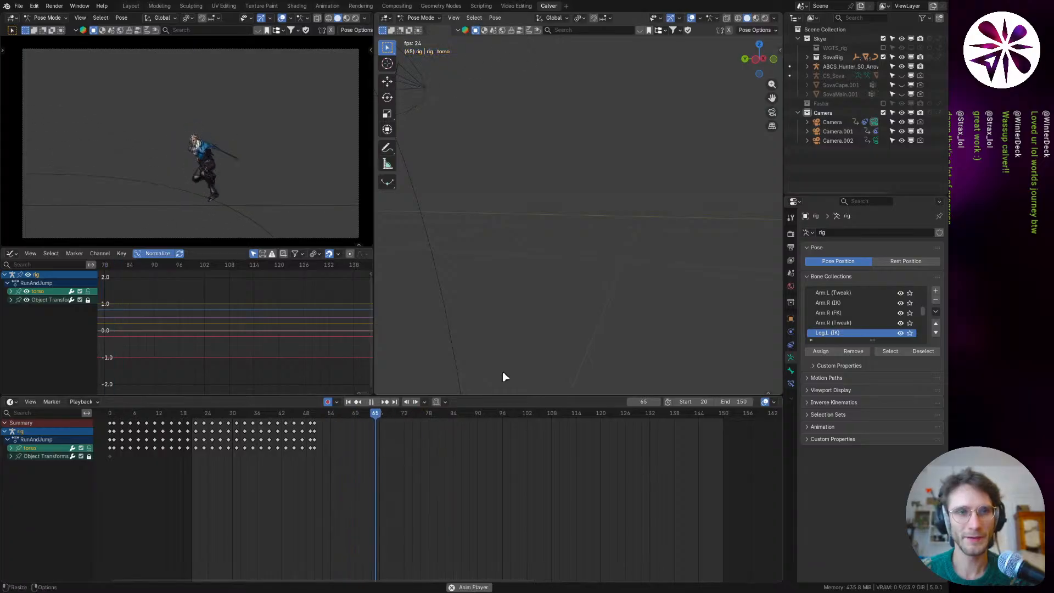
key("space")
Step: Adjust the position of the arm controls near the bow at frame 72
middle_click_drag(428, 121, 528, 193, "shift")
scroll(506, 186, "down", 3)
scroll(504, 195, "up", 9)
scroll(530, 181, "up", 2)
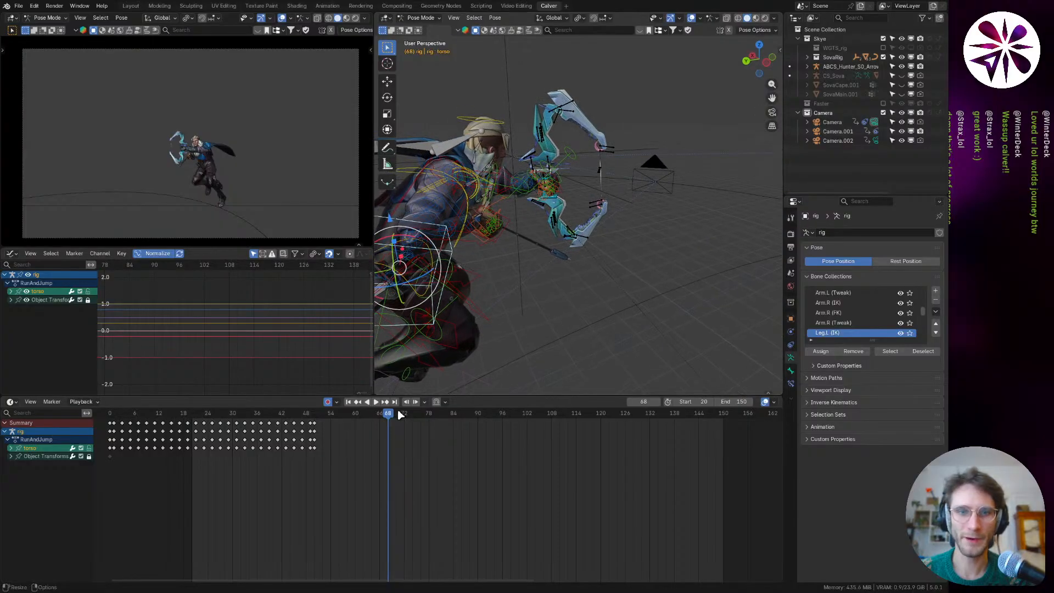
left_click_drag(387, 423, 405, 437)
middle_click_drag(614, 147, 592, 167, "shift")
right_click(634, 223)
key("g")
right_click(624, 203)
left_click(625, 183)
left_click(617, 183)
key("g")
left_click(640, 183)
left_click(645, 166)
key("g")
left_click(636, 163)
Step: Go to frame 75 and select the right and left hand IK controls together
mouse_move(405, 421)
left_mouse_down()
mouse_move(365, 430)
mouse_move(415, 431)
left_mouse_up()
key("a")
left_click(680, 177)
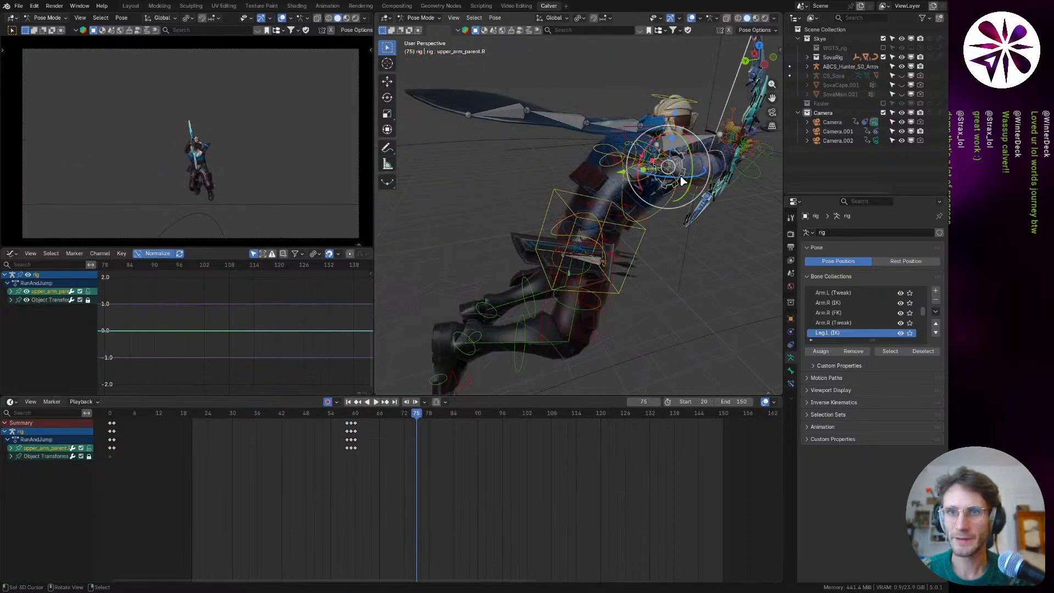
middle_click_drag(680, 177, 637, 228)
left_click(637, 228)
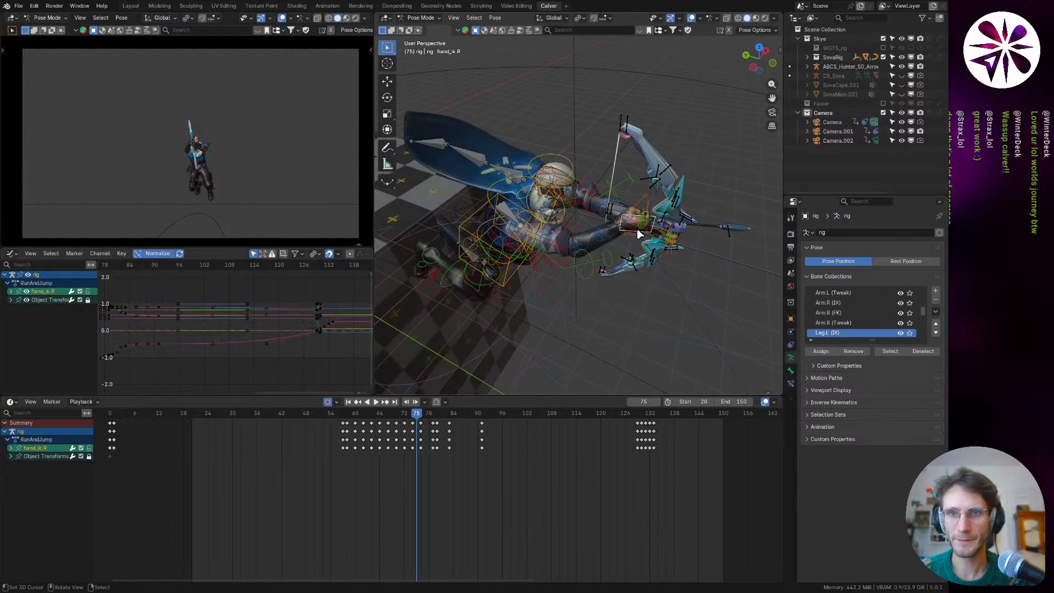
scroll(691, 236, "up", 3)
left_click(680, 230, "shift")
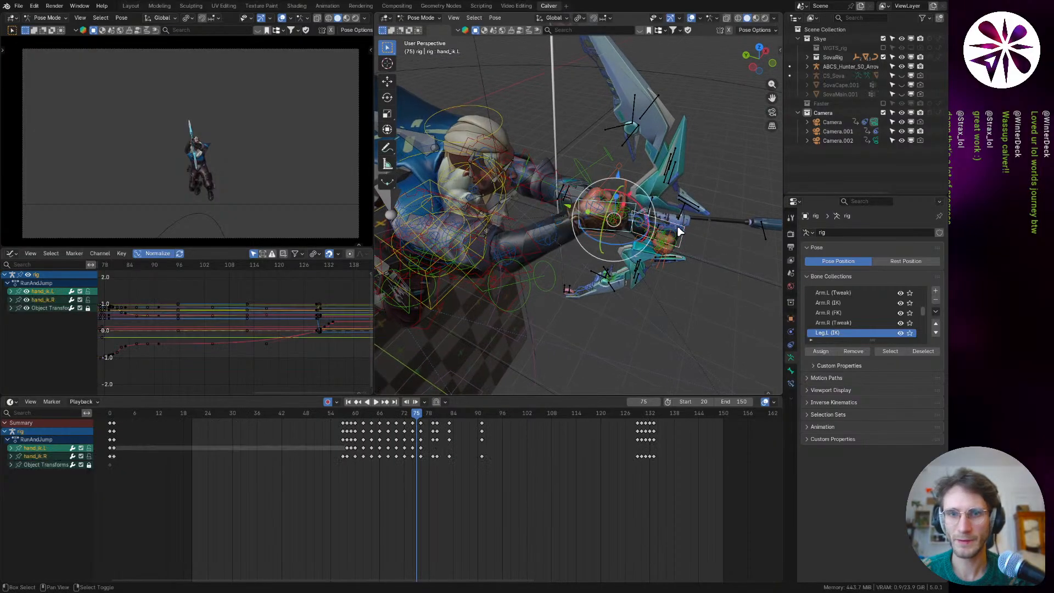
middle_click_drag(624, 205, 618, 202)
middle_click_drag(579, 228, 585, 212)
scroll(585, 236, "down", 5)
scroll(585, 258, "up", 8)
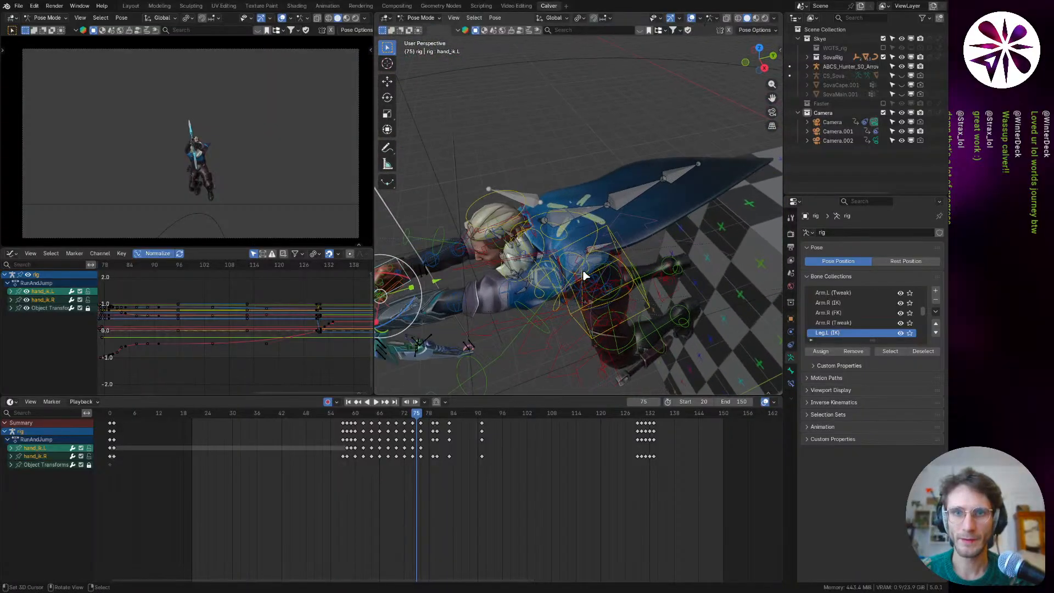
Step: Try moving and rotating both hand IK controls together at frame 75
middle_click_drag(582, 247, 575, 225)
scroll(518, 235, "down", 3)
key("g")
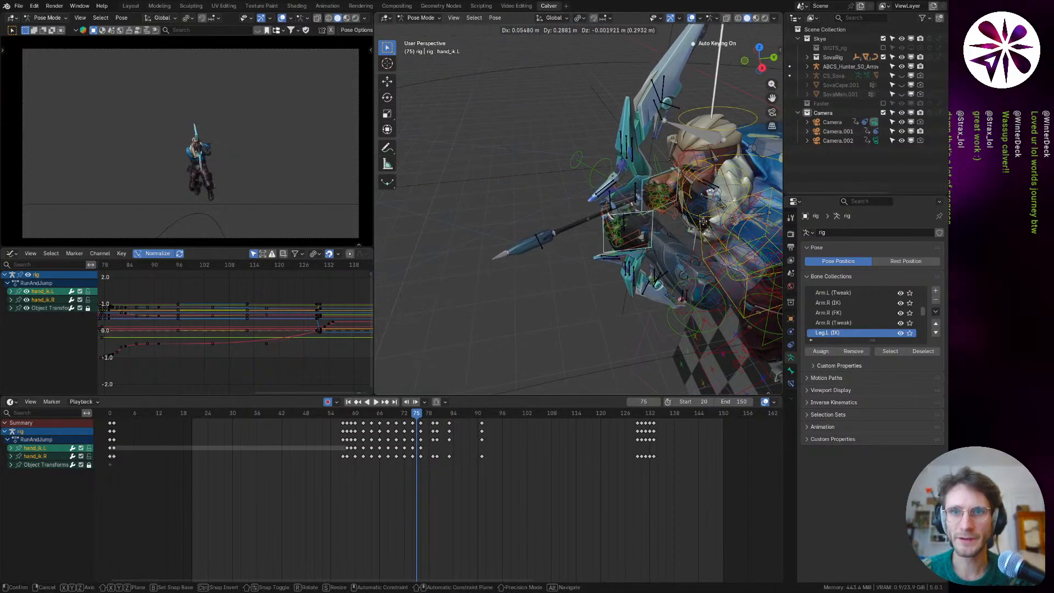
right_click(727, 193)
middle_click_drag(727, 193, 624, 197, "shift")
scroll(623, 197, "down", 2)
key("g")
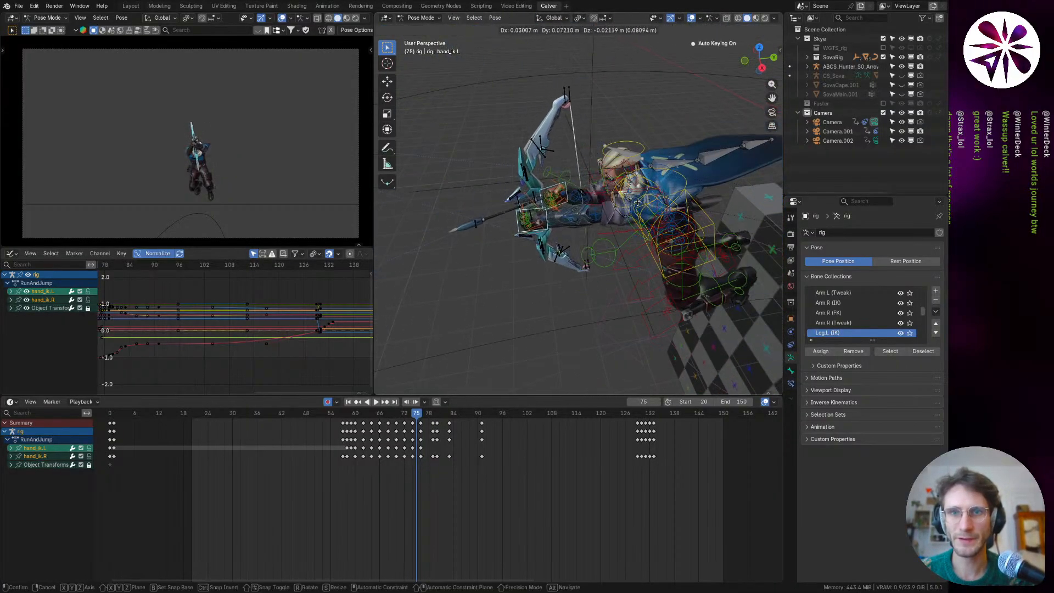
key("r")
right_click(649, 239)
key("g")
right_click(675, 219)
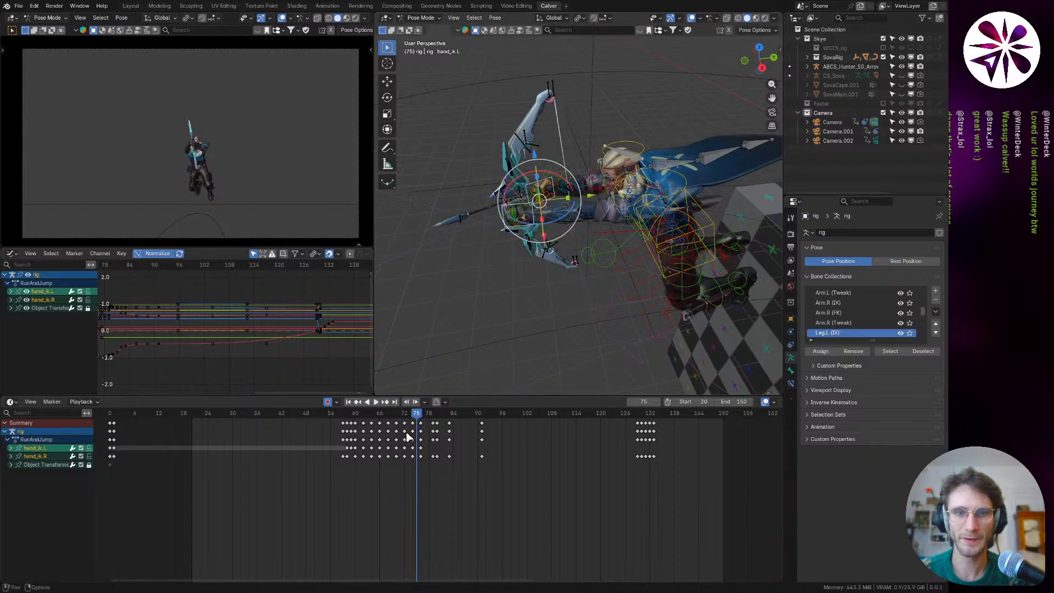
Step: Select the hand IK keyframes between frames 57 and 91 and try shifting them about 10 frames earlier
left_click_drag(416, 418, 374, 458)
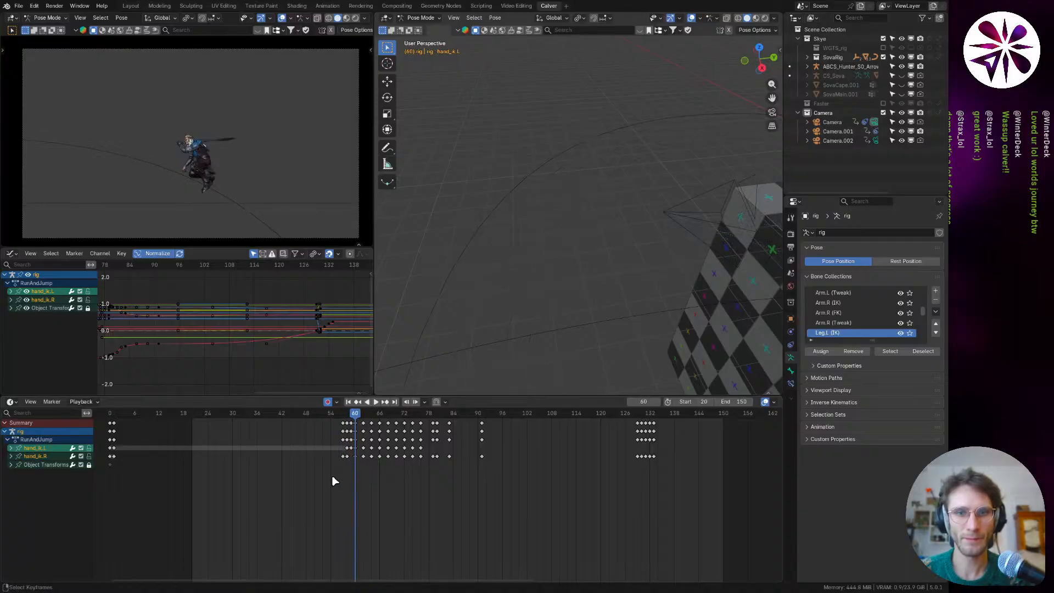
left_click_drag(330, 480, 491, 413)
key("g")
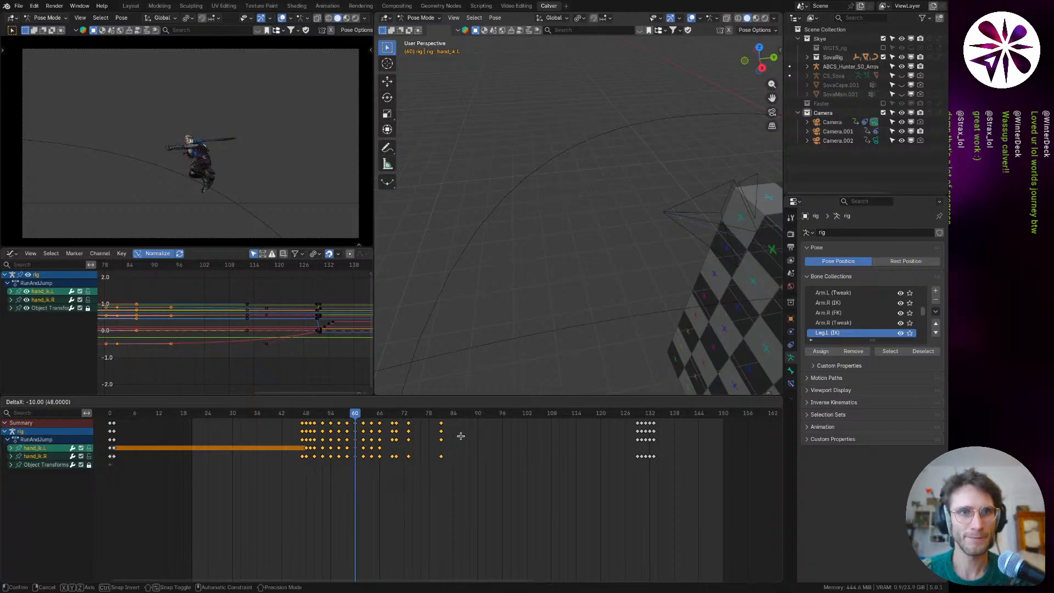
right_click(459, 439)
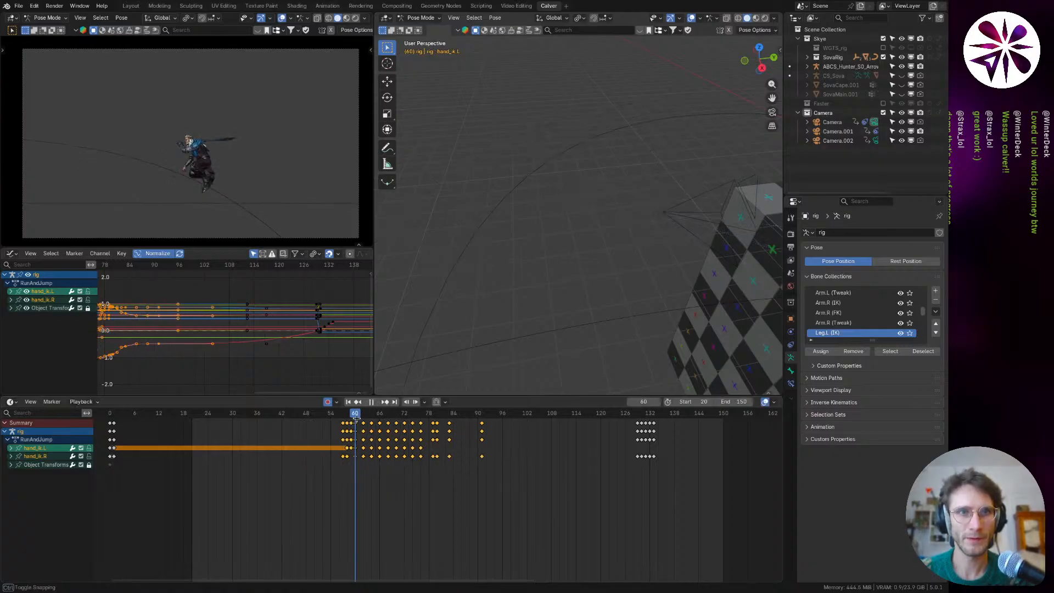
Step: Stretch the selected hand IK keyframes about 1.7 times from frame 57, preview the timing, undo the scaling and replay
mouse_move(339, 422)
left_mouse_down()
mouse_move(423, 433)
mouse_move(343, 439)
left_mouse_up()
key("s")
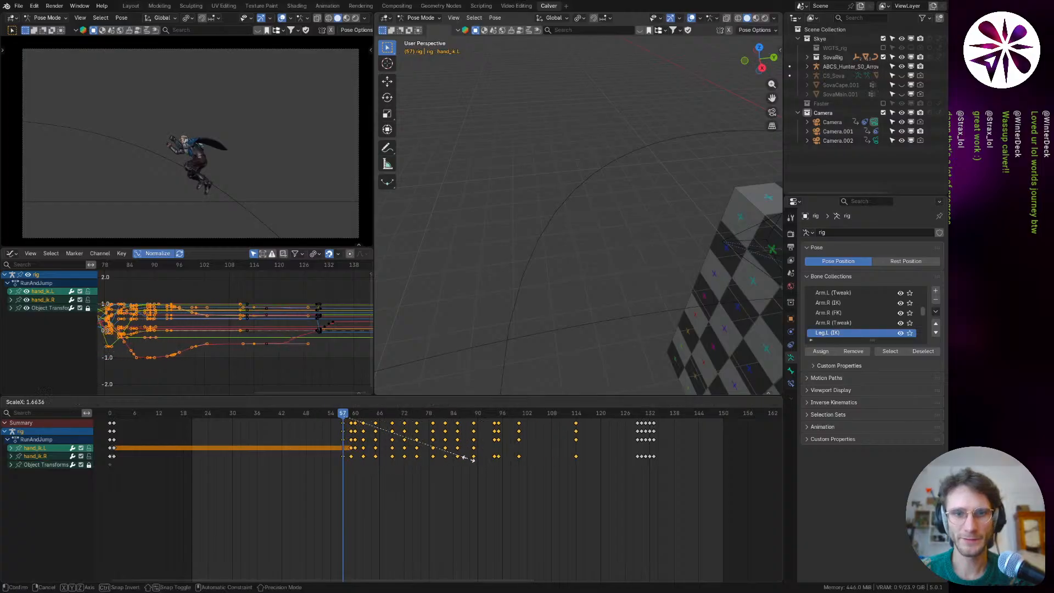
left_click(470, 461)
key("space")
key("Escape")
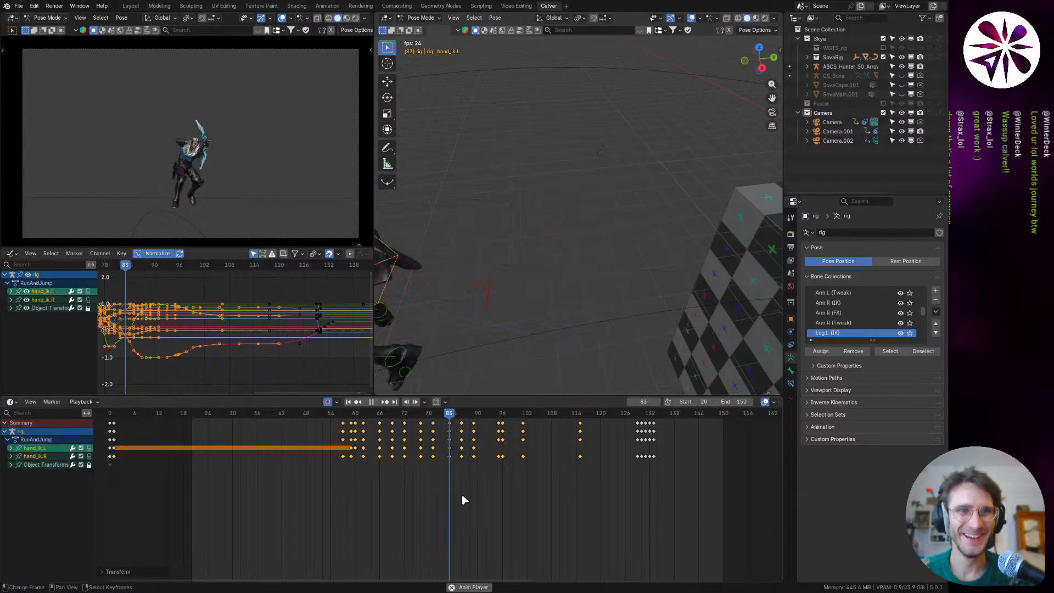
key("Escape")
key("ctrl+z")
key("space")
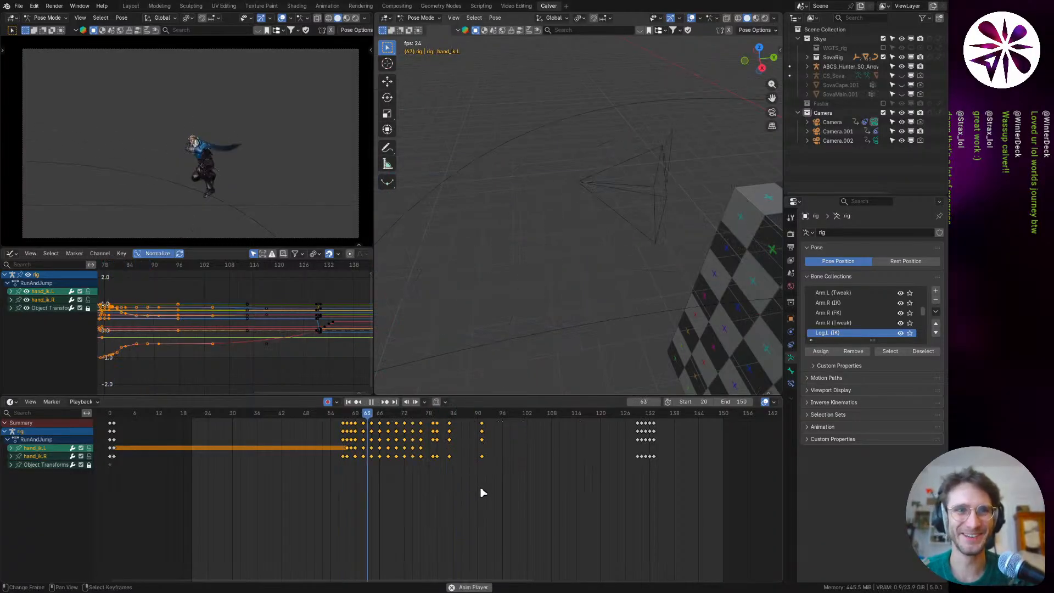
Step: At frame 68, bring the bow armature into Pose Mode together with the character rig
middle_click_drag(758, 235, 672, 264, "shift")
middle_click_drag(672, 264, 714, 241)
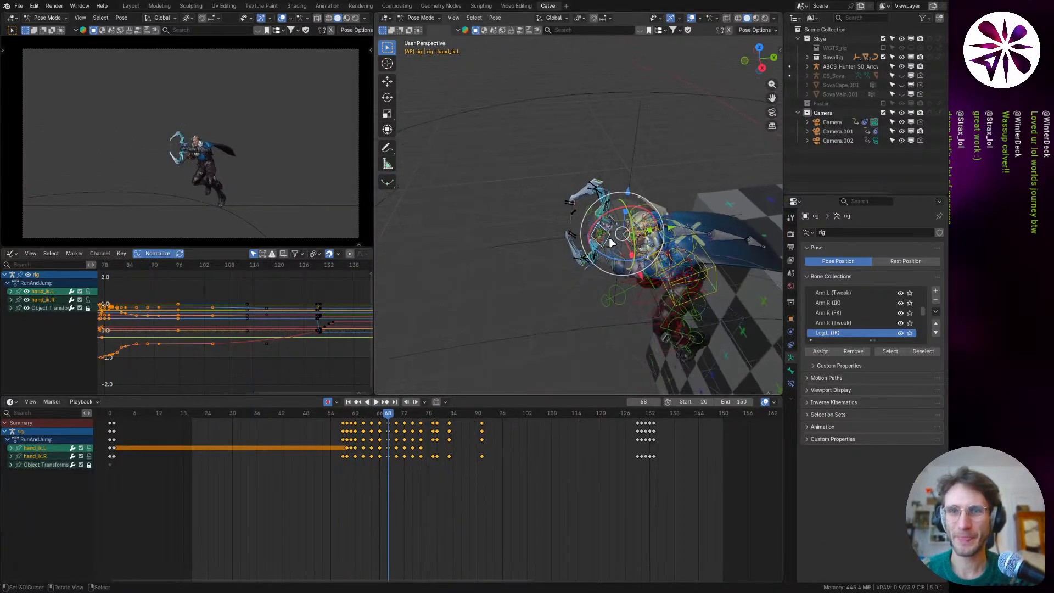
scroll(641, 237, "up", 4)
middle_click_drag(675, 202, 702, 192, "shift")
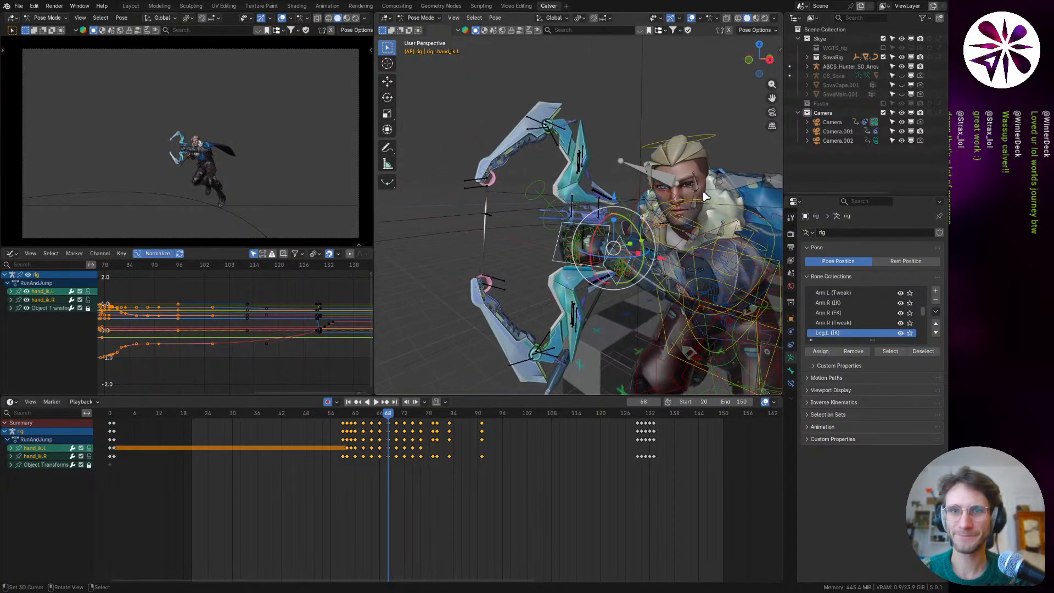
scroll(590, 254, "up", 3)
middle_click_drag(591, 255, 583, 202)
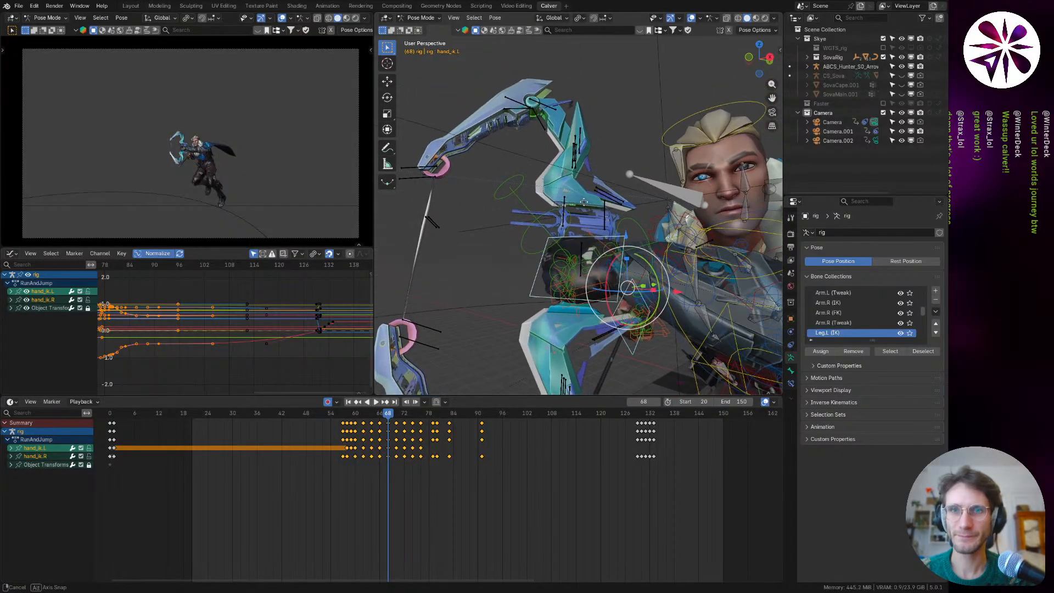
left_click(554, 208)
left_click(576, 159)
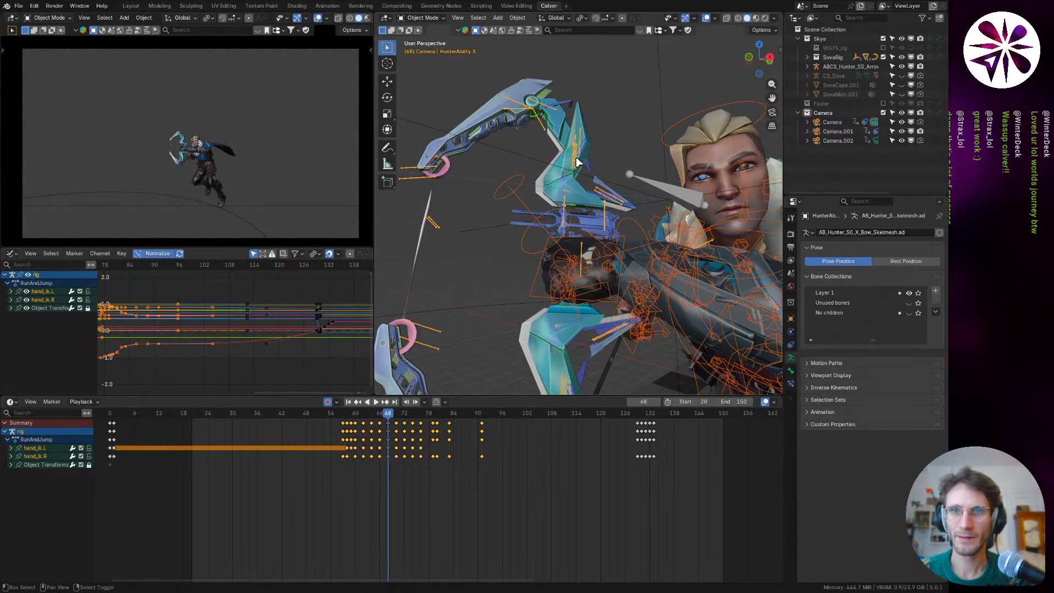
key("ctrl+Tab")
left_click(588, 237)
Step: Select the bow's wing and string bones individually to check which of them carry the draw keyframes
scroll(588, 240, "down", 3)
middle_click_drag(587, 242, 573, 217)
right_click(579, 185)
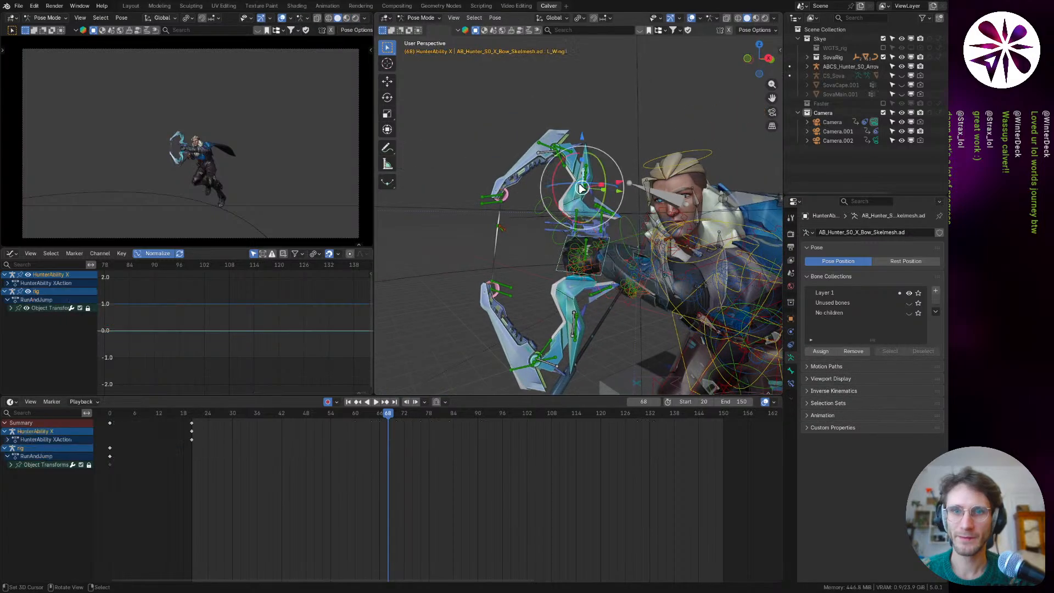
right_click(561, 164)
right_click(553, 153)
right_click(496, 209)
right_click(490, 202)
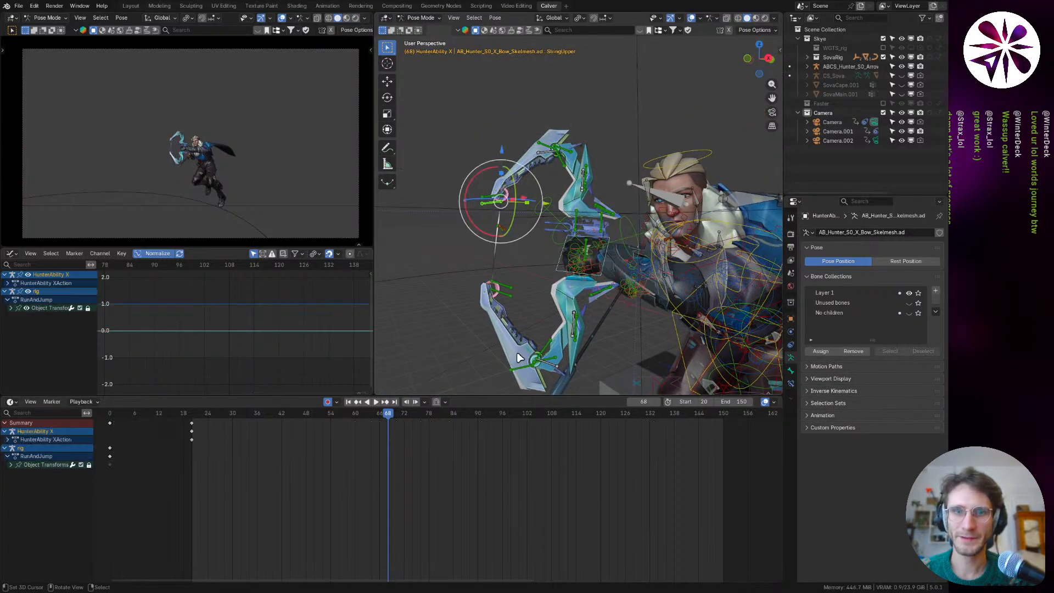
right_click(564, 353)
right_click(554, 352)
right_click(578, 281)
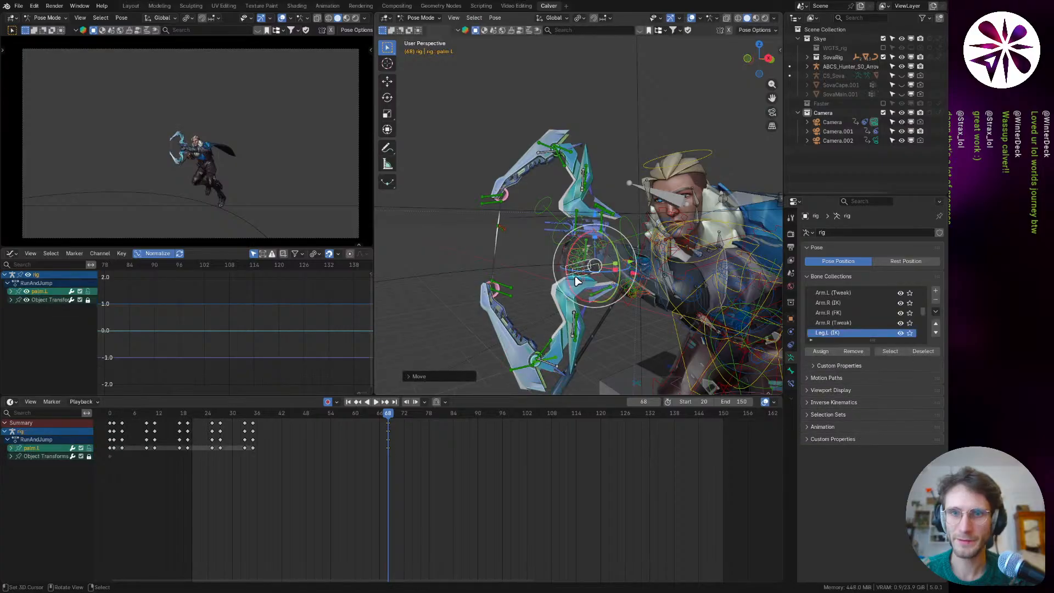
right_click(553, 337)
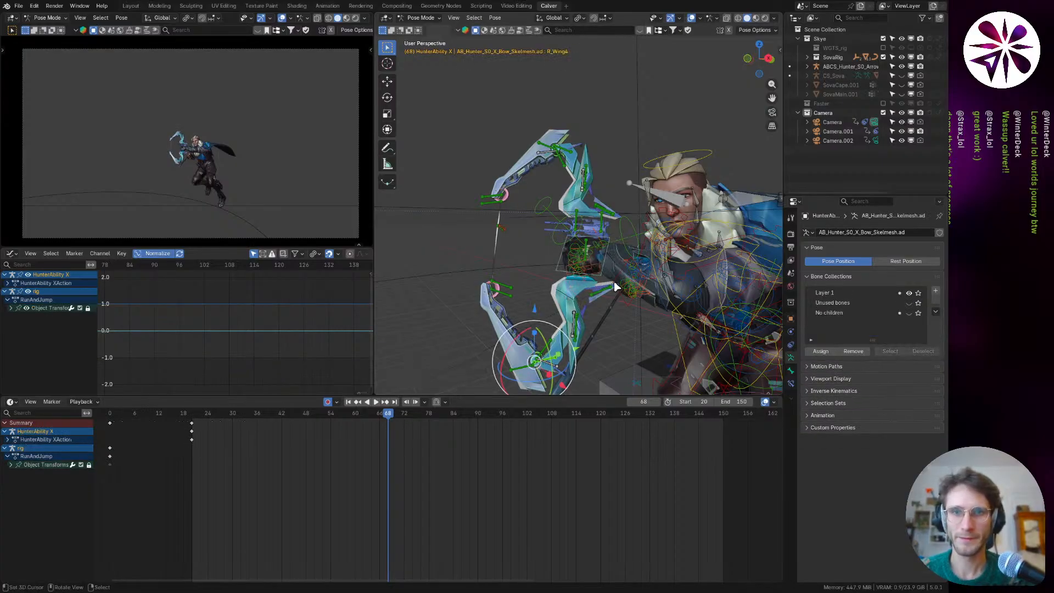
Step: Return to posing both armatures with the bow's string bone selected, and try shifting the bow keyframes about 8 frames earlier
key("ctrl+Tab")
right_click(551, 354)
key("ctrl+Tab")
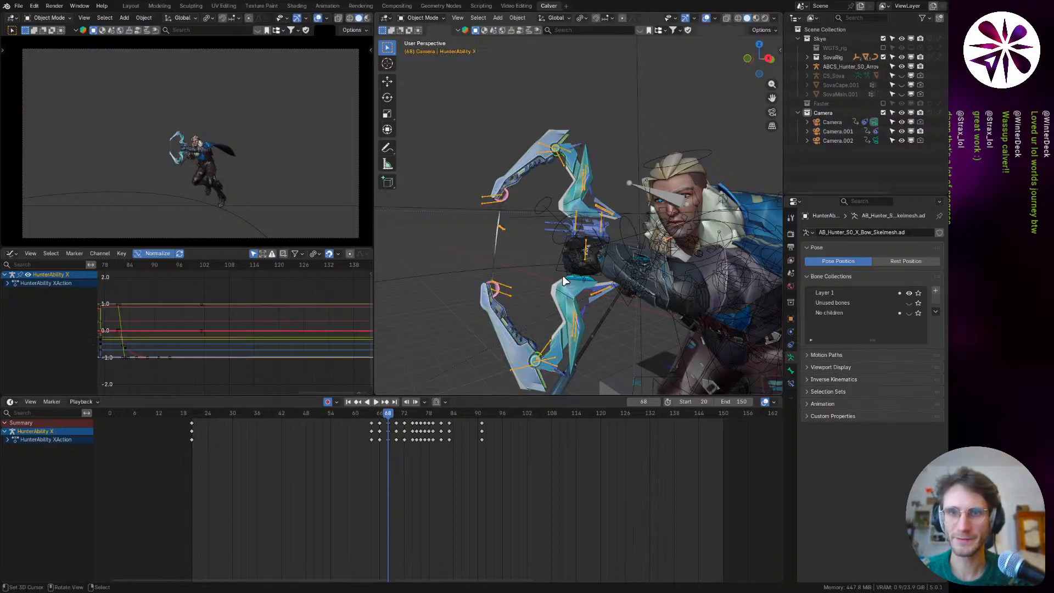
key("ctrl+Tab")
right_click(596, 277, "shift")
left_click(613, 337)
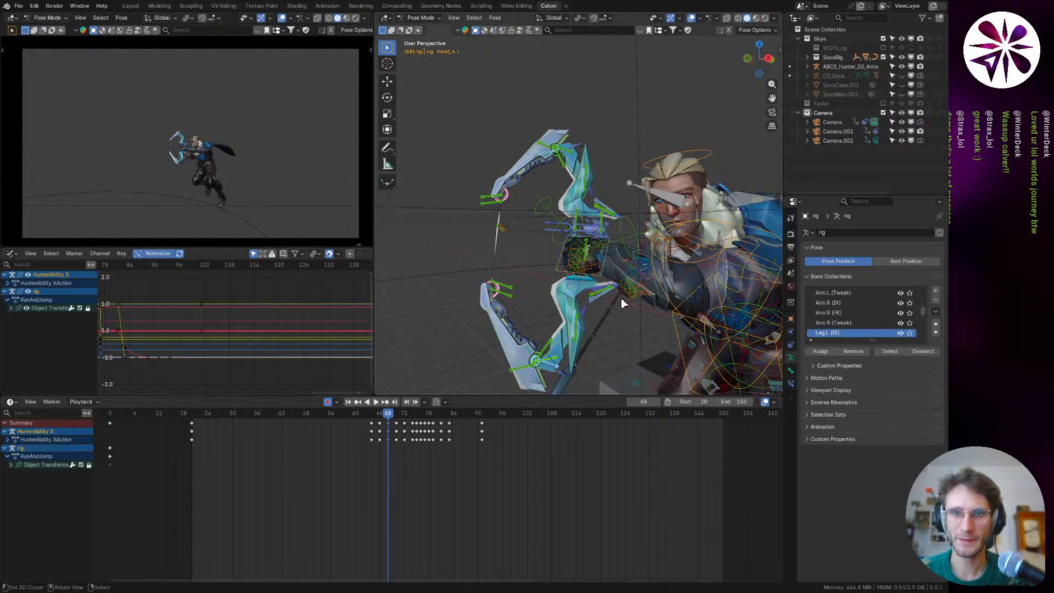
key("g")
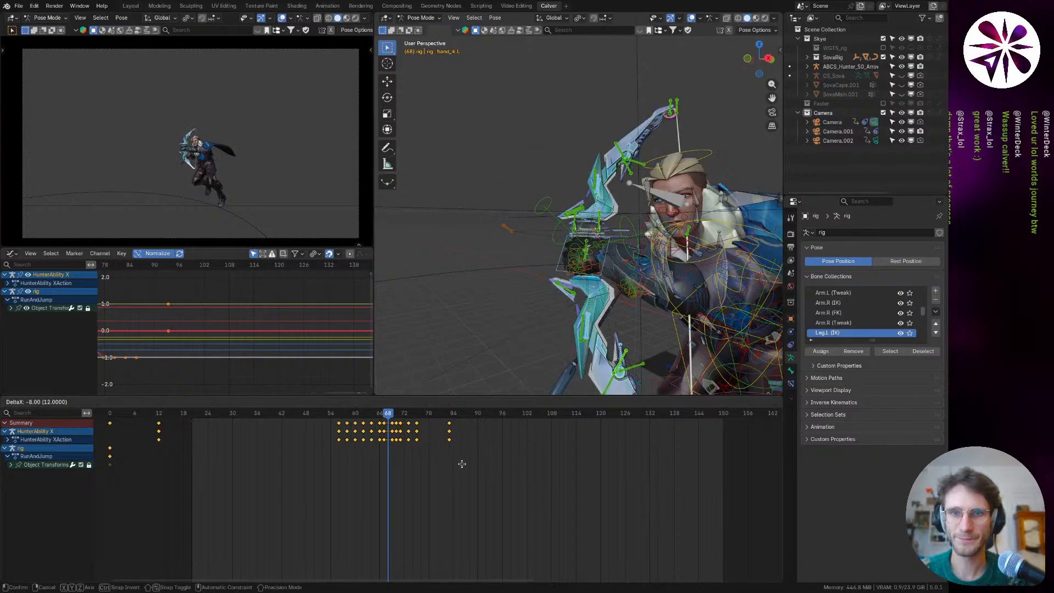
right_click(489, 468)
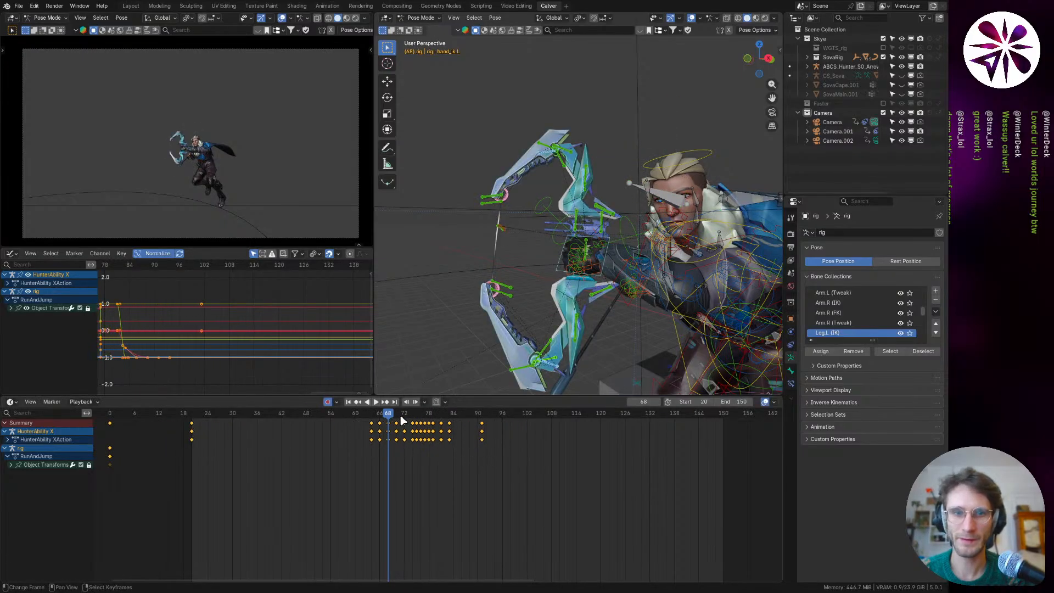
Step: Add the left and right hand IK controls to the bow bone selection and test moving the hands at frame 68
middle_click_drag(630, 281, 560, 276)
right_click(594, 280, "shift")
right_click(618, 299, "shift")
scroll(630, 285, "down", 3)
key("g")
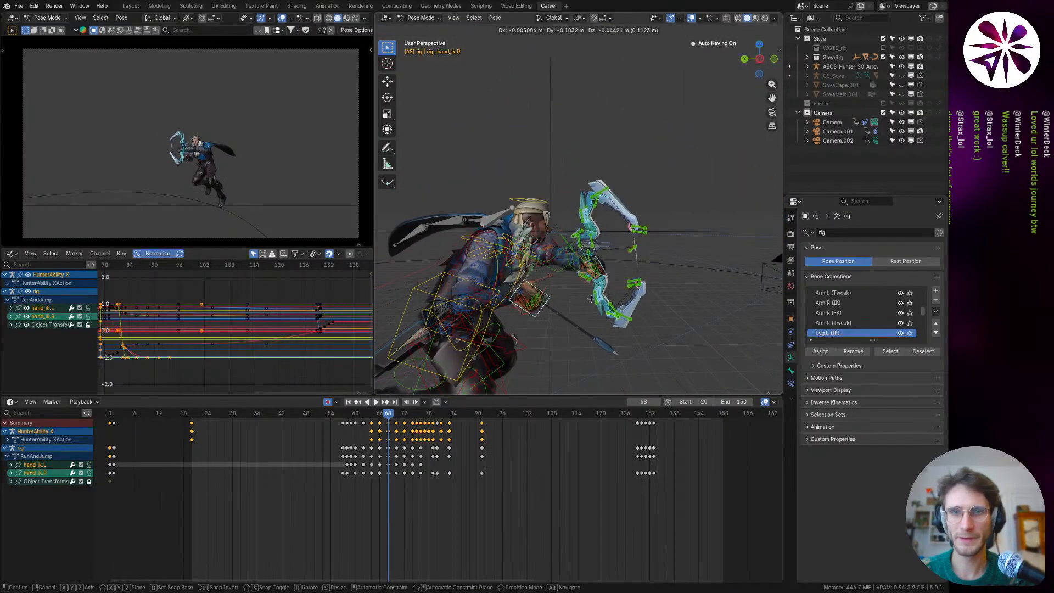
right_click(572, 287)
Step: Select the bow and hand IK keyframes between about frames 57 and 91, and try shifting them about 15 frames later
left_click_drag(521, 504, 332, 424)
key("g")
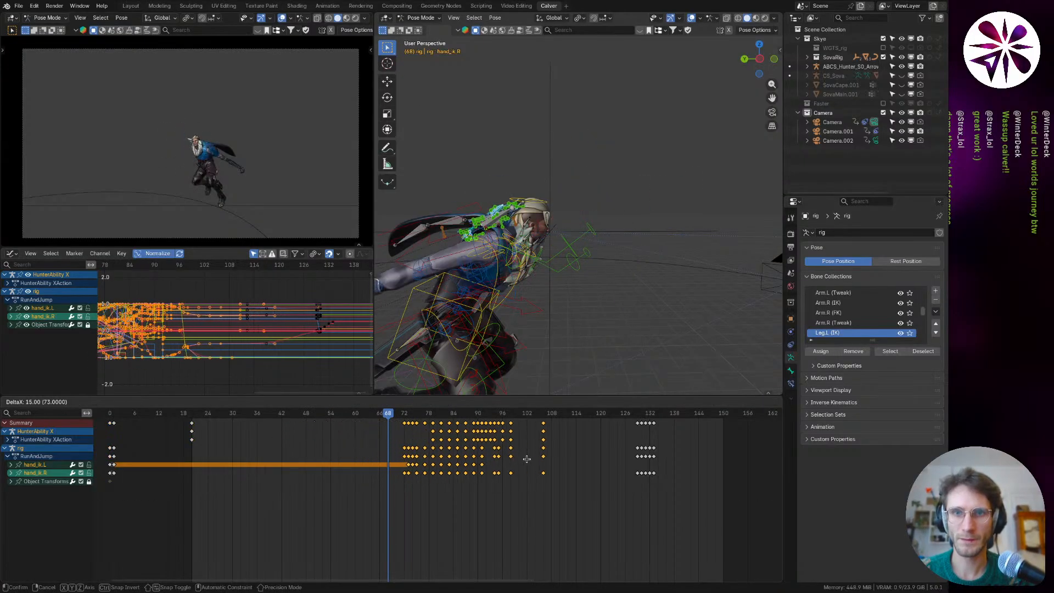
right_click(428, 467)
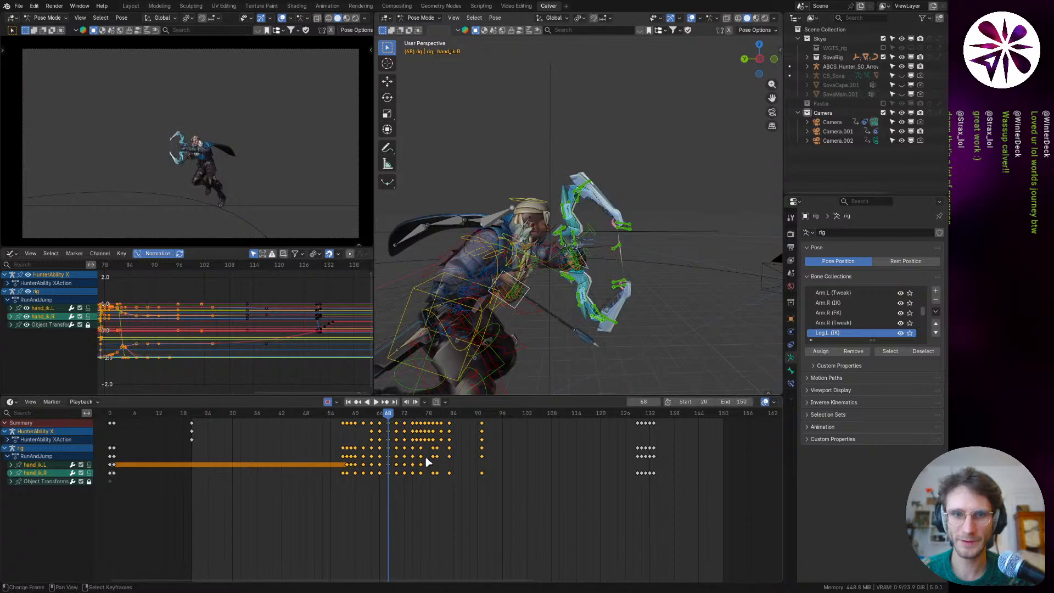
Step: Stretch the selected bow and hand keyframes in time around frame 66 and play back the leap to check the timing
mouse_move(386, 419)
left_mouse_down()
mouse_move(353, 426)
mouse_move(381, 434)
left_mouse_up()
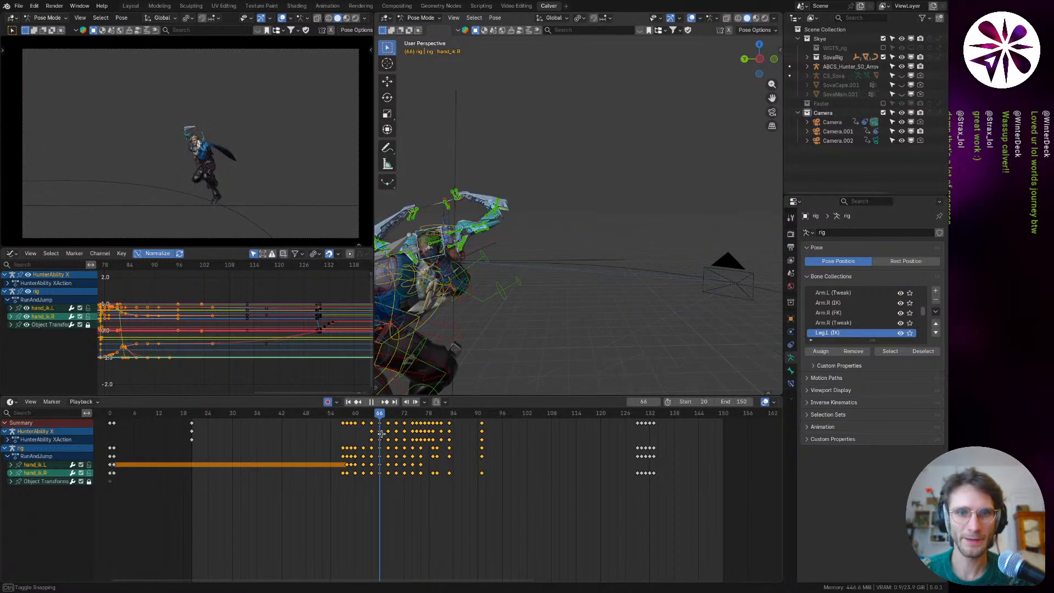
key("s")
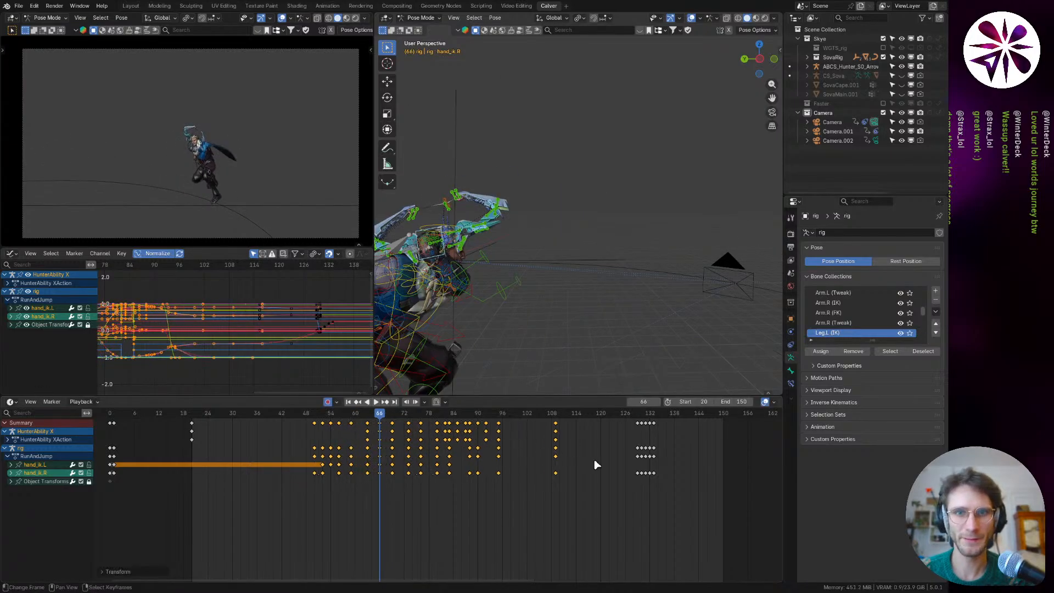
left_click(590, 465)
key("space")
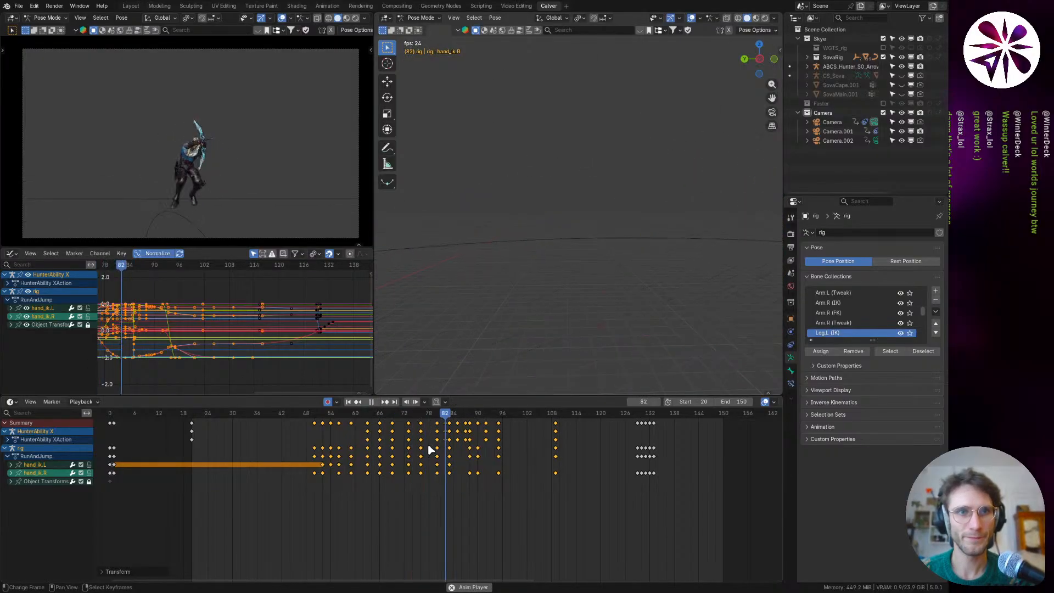
key("Escape")
key("space")
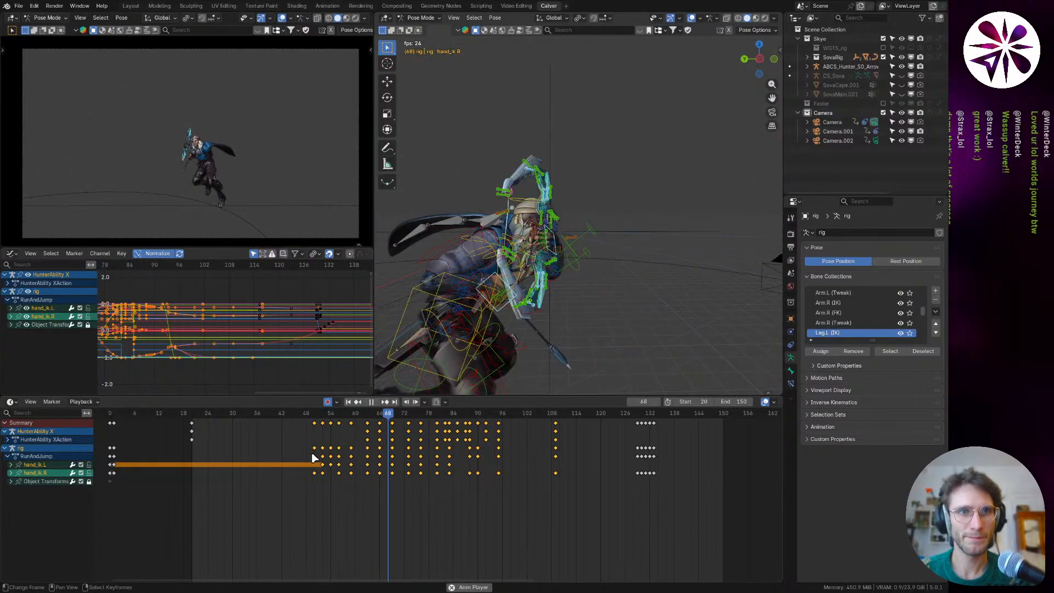
key("Escape")
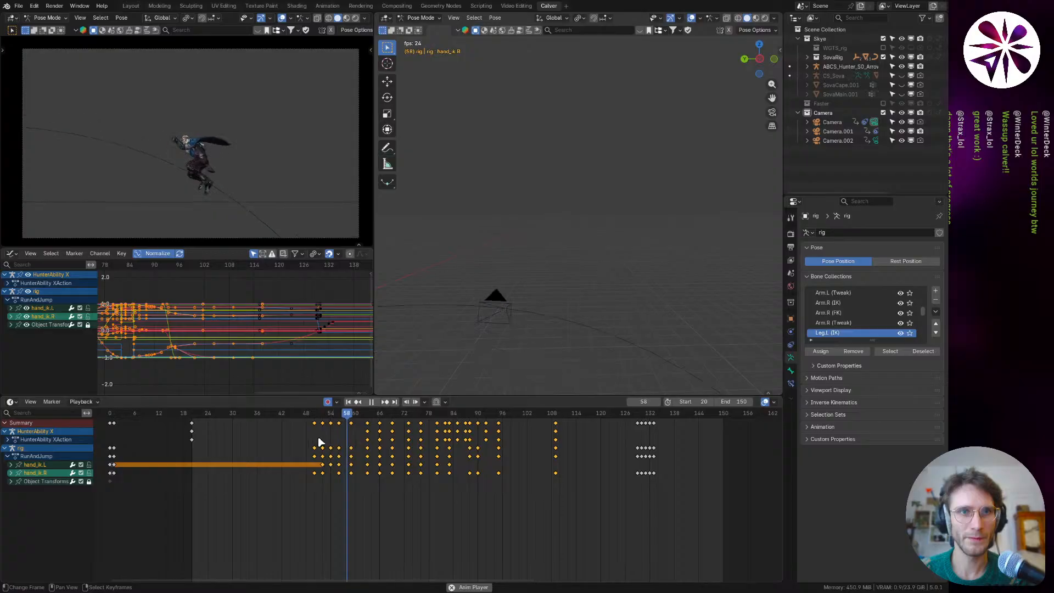
Step: Try shifting the stretched bow and hand keyframes about 9 frames later with playback checks, and undo that shift
left_click_drag(361, 417, 355, 418)
key("g")
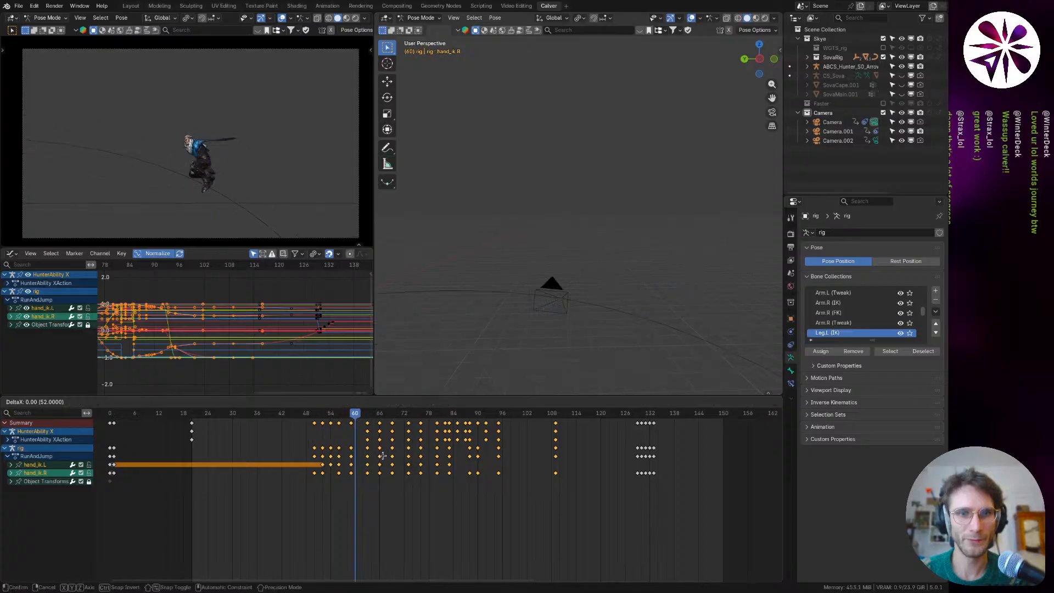
left_click(419, 460)
key("space")
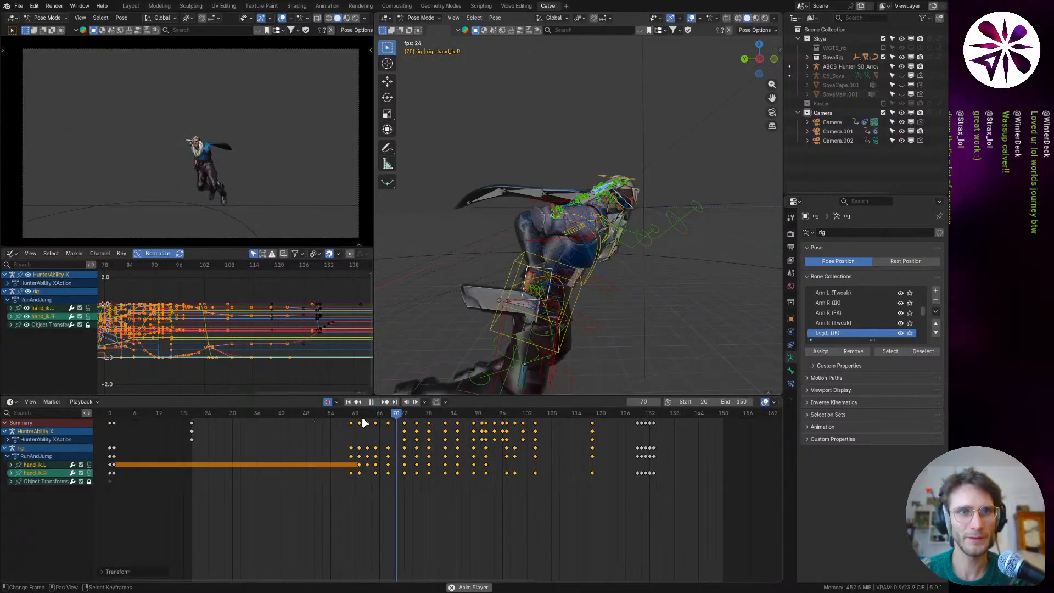
left_click(339, 425)
key("space")
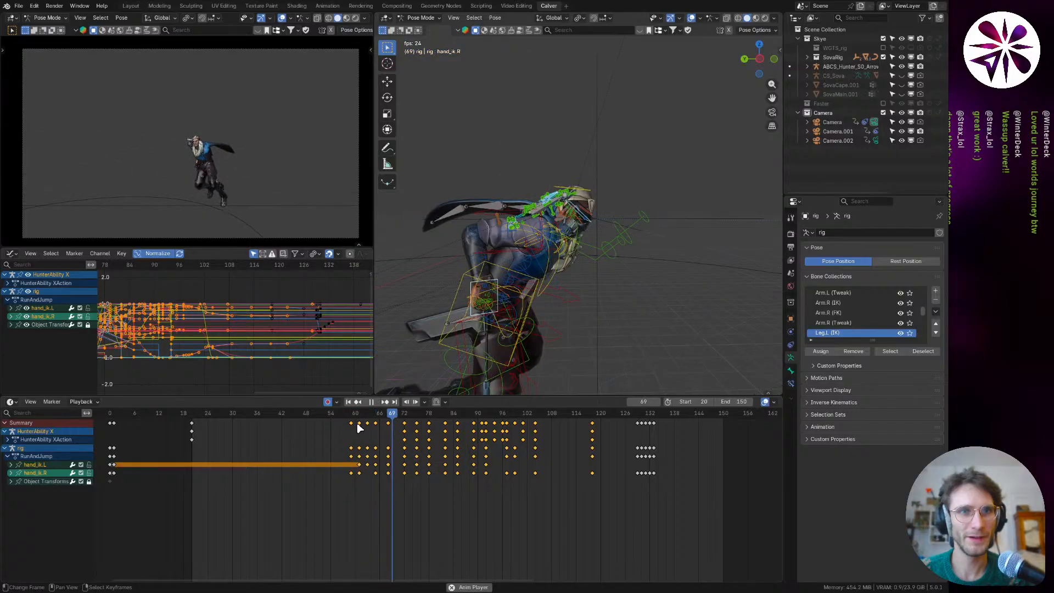
key("space")
key("ctrl+z")
key("ctrl+z")
key("ctrl+z")
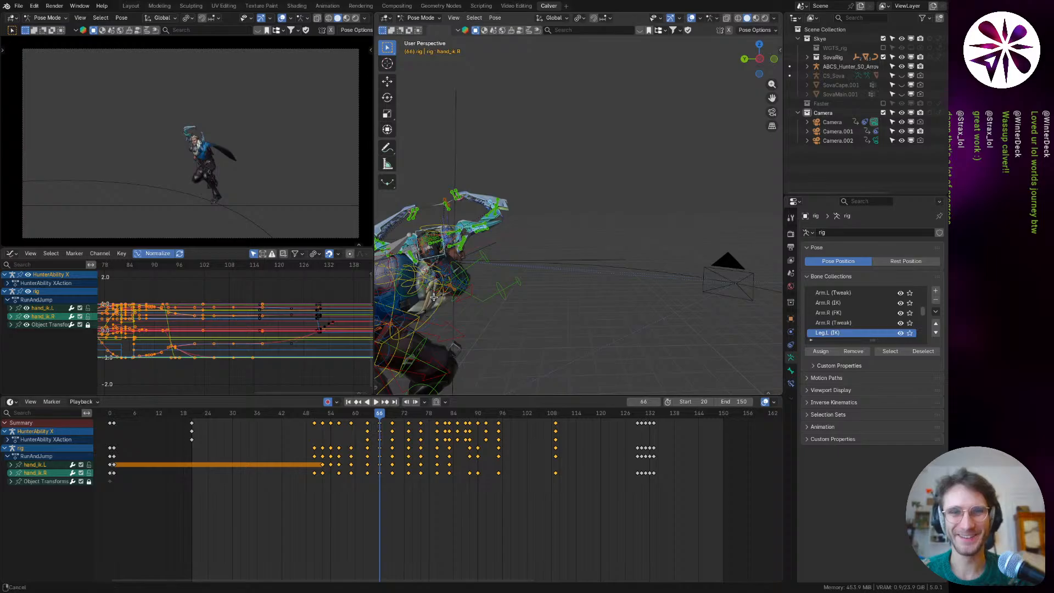
Step: Add the right upper-arm parent control to the bone selection and expand its channels to check the IK_FK keyframes
middle_click_drag(433, 297, 552, 282)
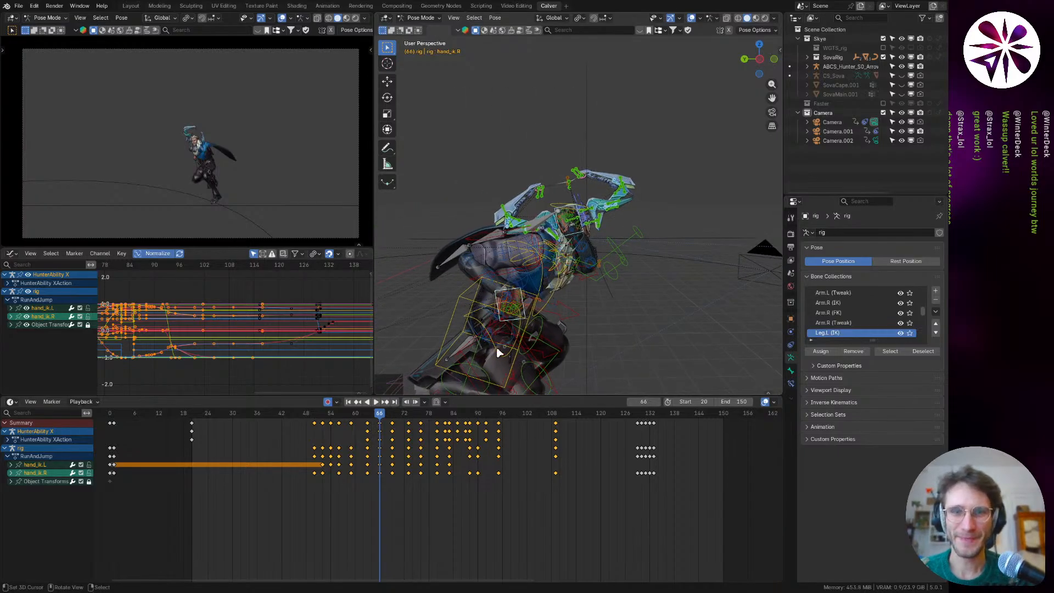
middle_click_drag(520, 331, 522, 242)
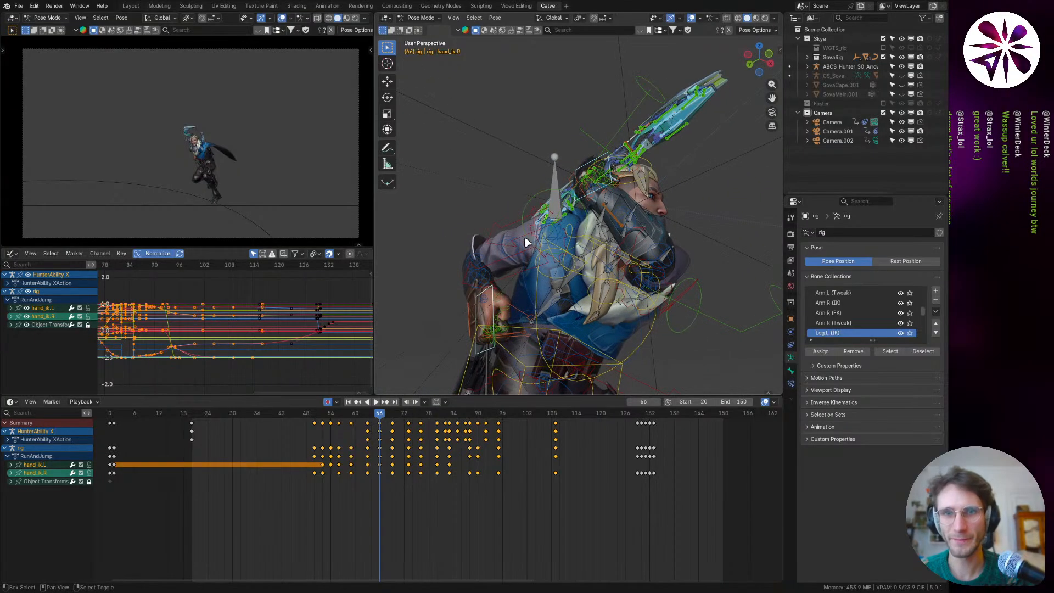
left_click(534, 235)
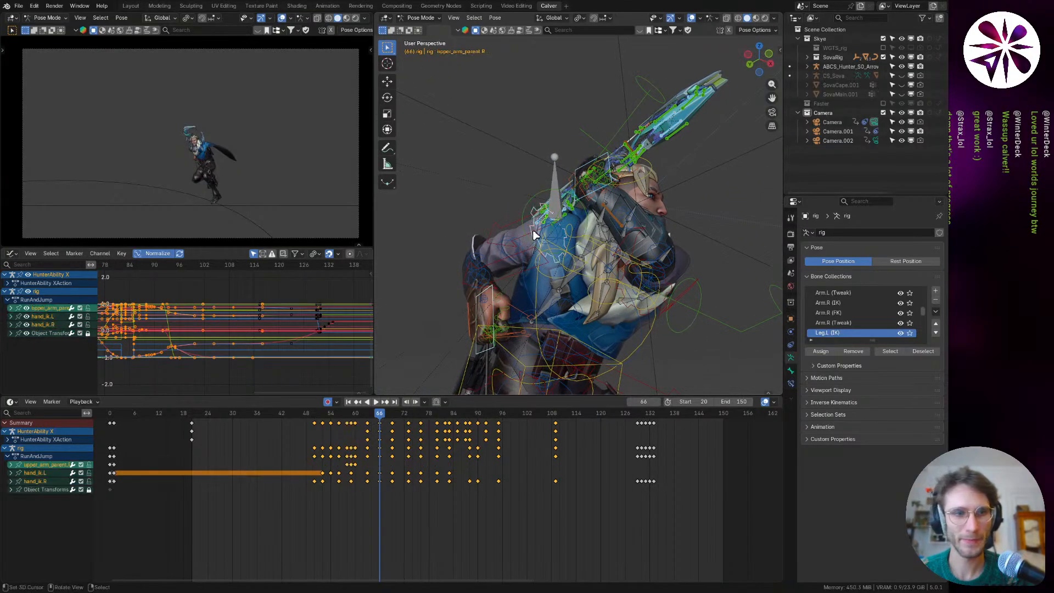
left_click(10, 465)
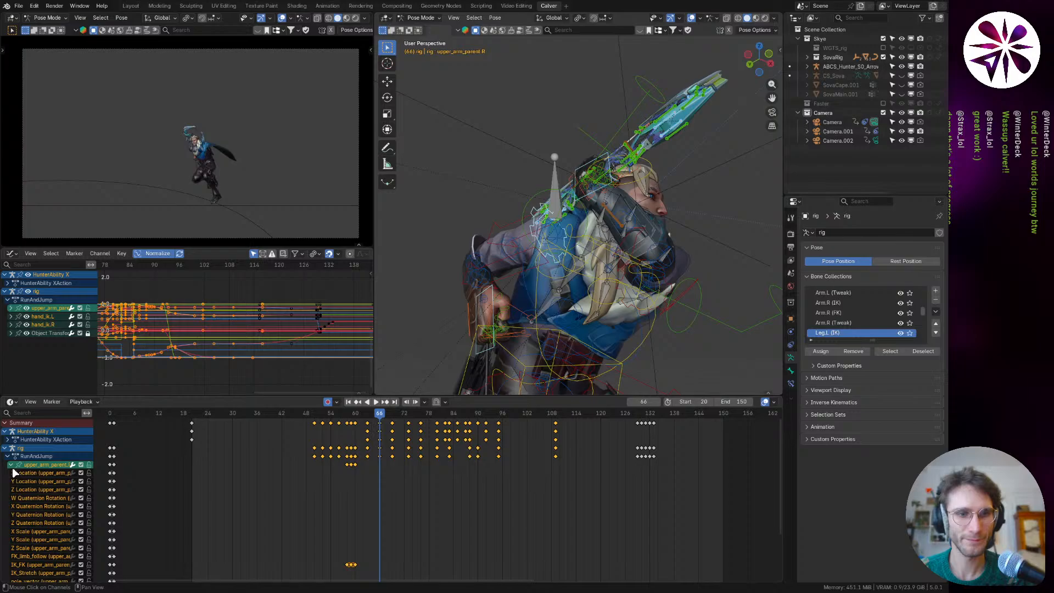
left_click(17, 472)
left_click(11, 465)
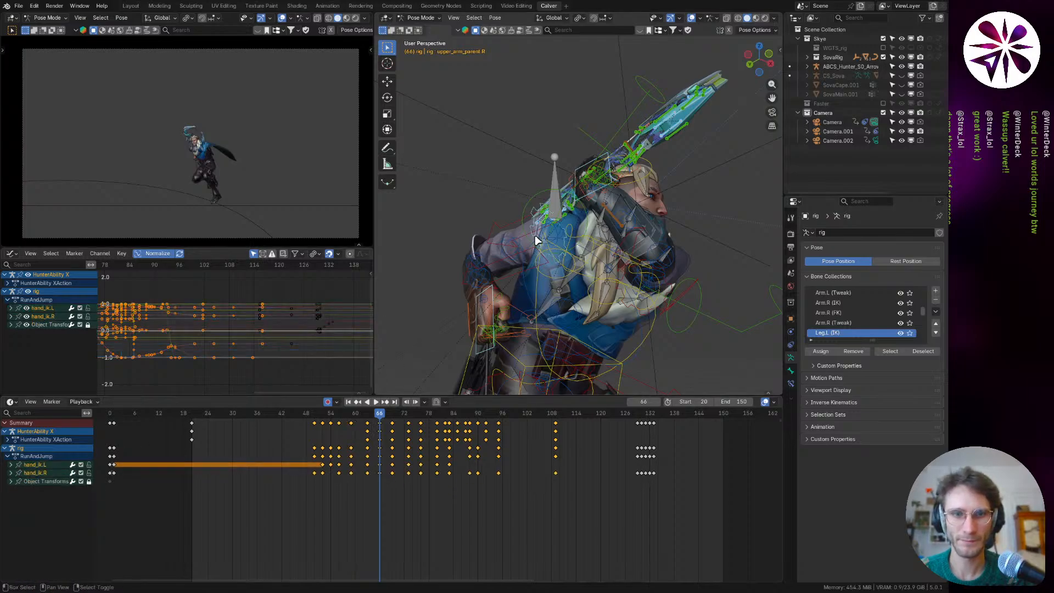
left_click_drag(371, 421, 374, 445)
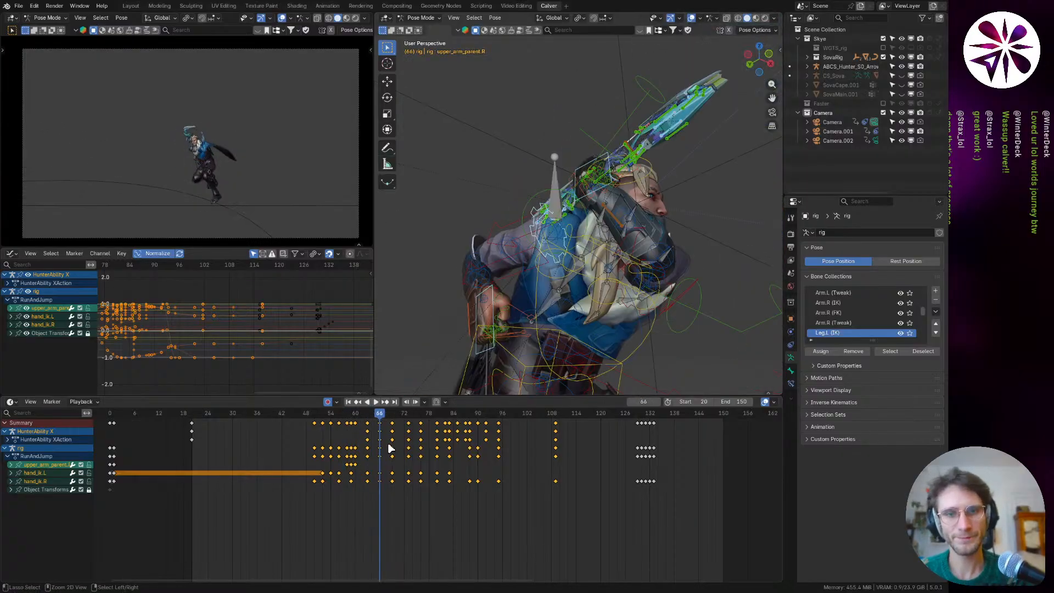
key("KP_Add")
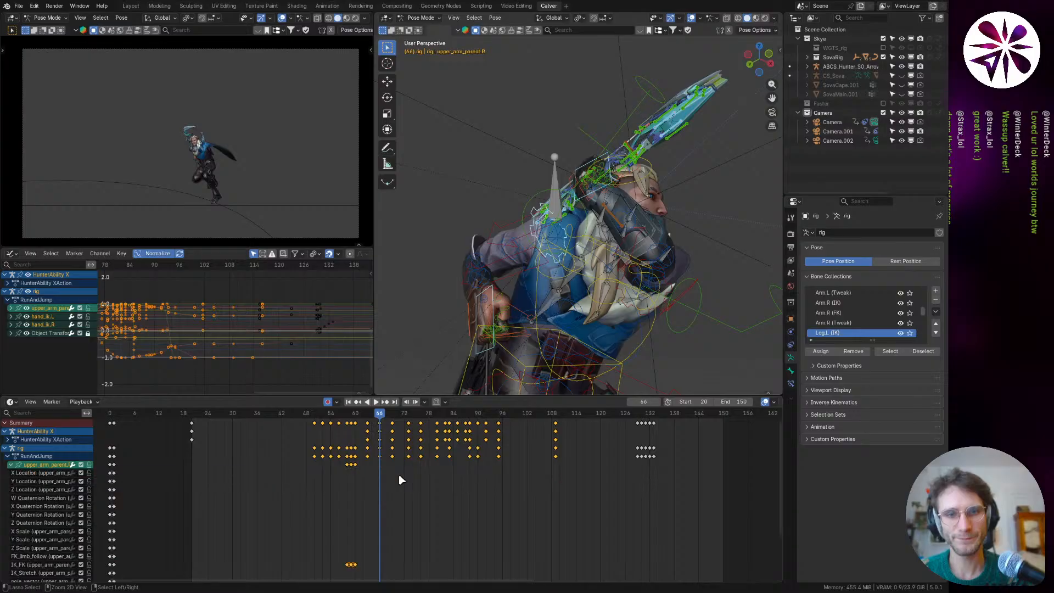
Step: Undo the earlier stretch, scale the bow, hand and both upper-arm parent keyframes around frame 61 by about 1.5, and play back
key("ctrl+z")
key("ctrl+z")
key("s")
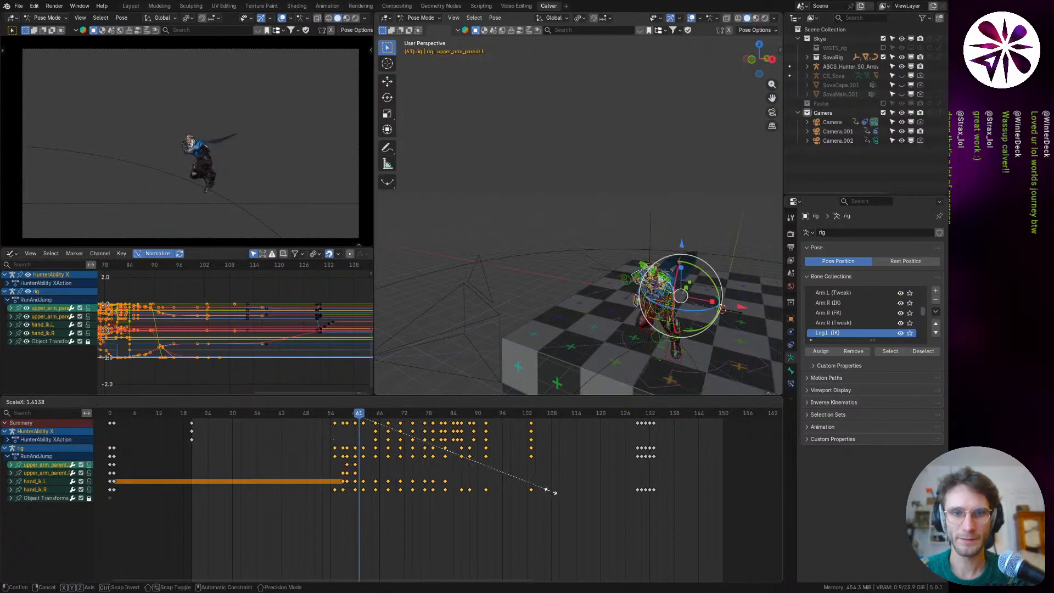
left_click(568, 495)
key("space")
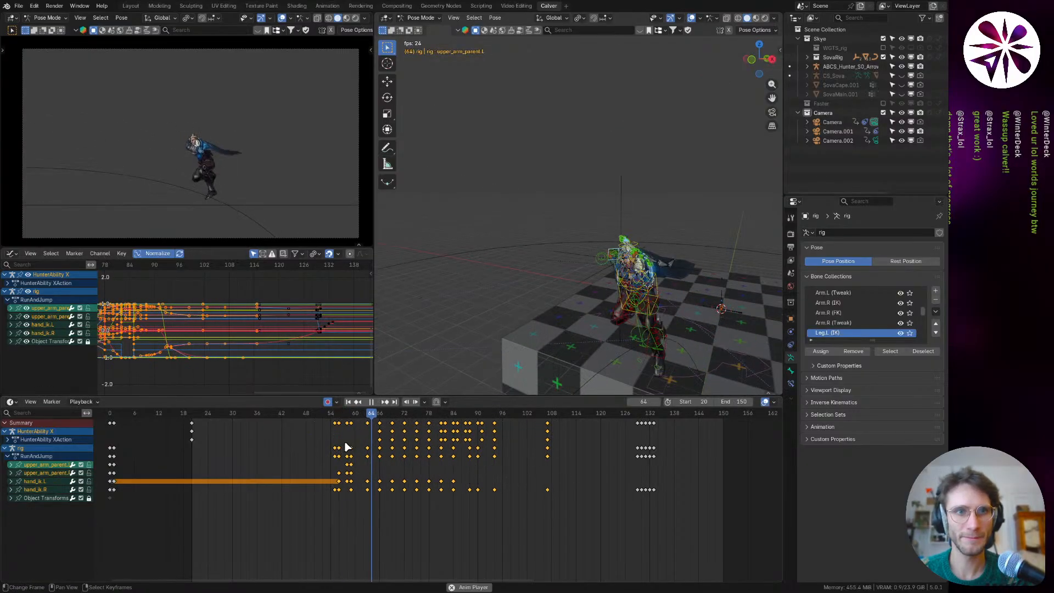
Step: Undo the last keyframe stretch and play the jump with the restored timing
key("space")
left_click_drag(359, 425, 381, 445)
key("ctrl+z")
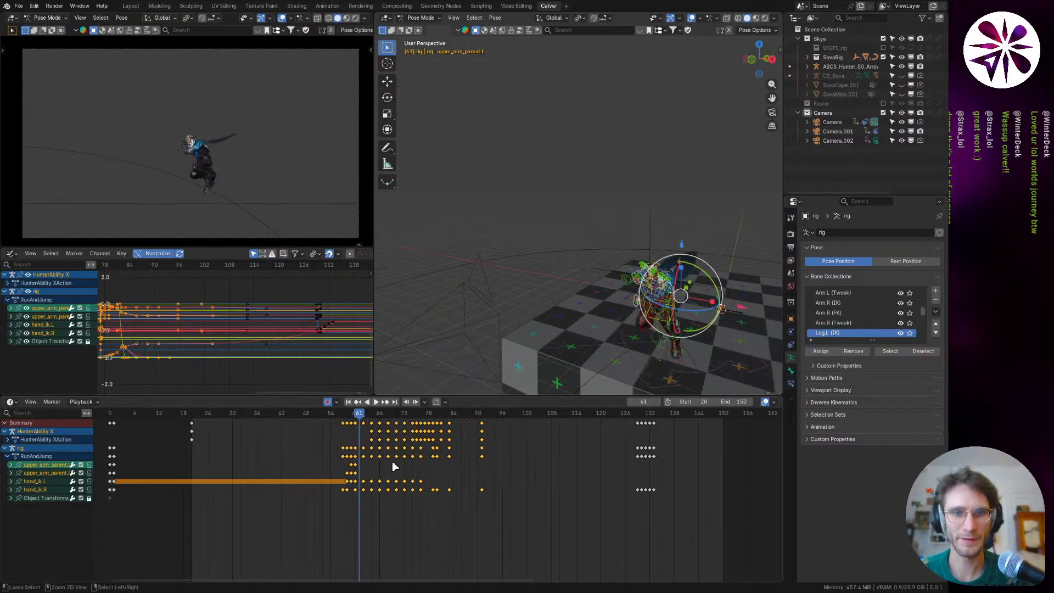
key("space")
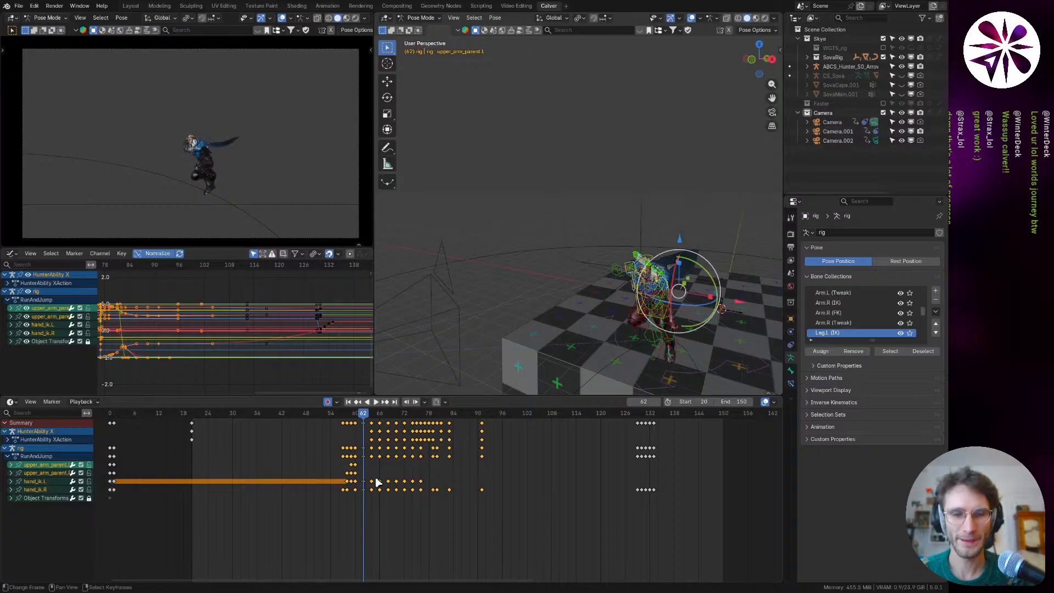
Step: Try to stretch the timing of all keyframes from frame 62 onward, scaling them about frame 62
left_click_drag(530, 516, 364, 423)
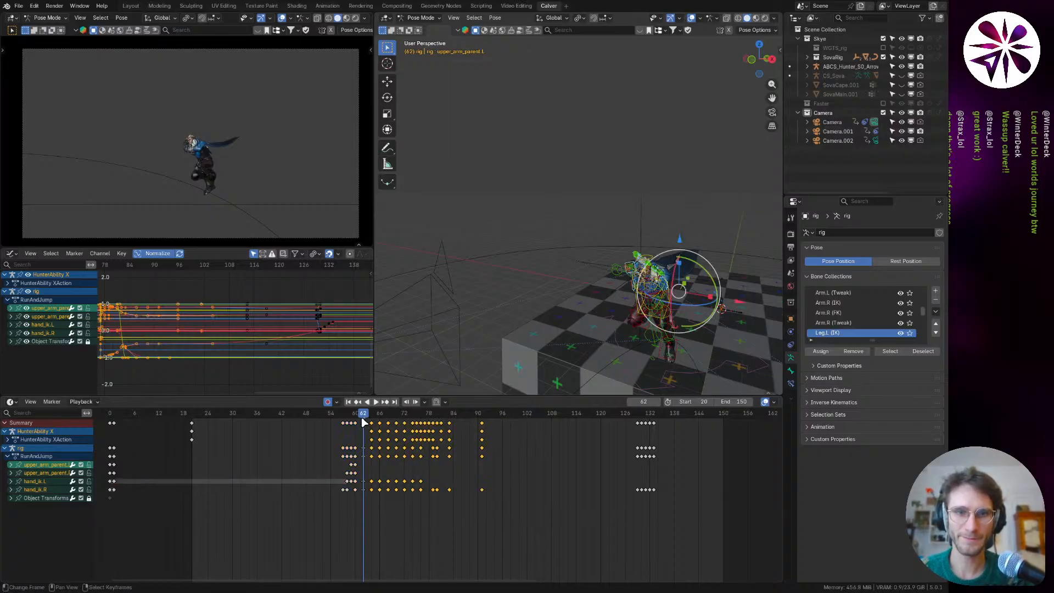
key("Escape")
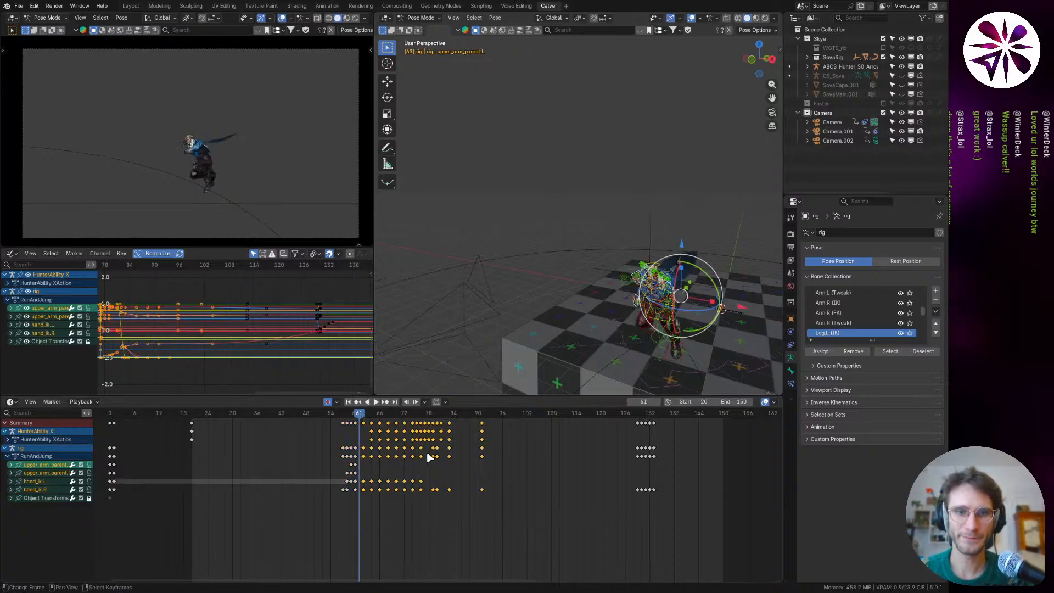
left_click(363, 423)
key("s")
left_click(548, 513)
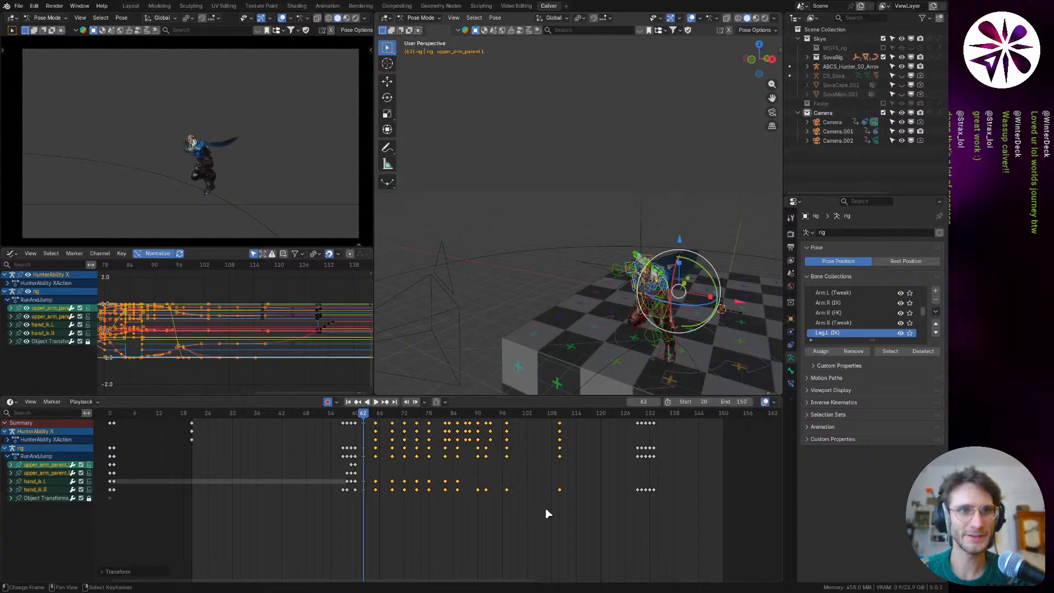
Step: Play back the slowed jump from around frame 62 and scrub to frame 69
key("space")
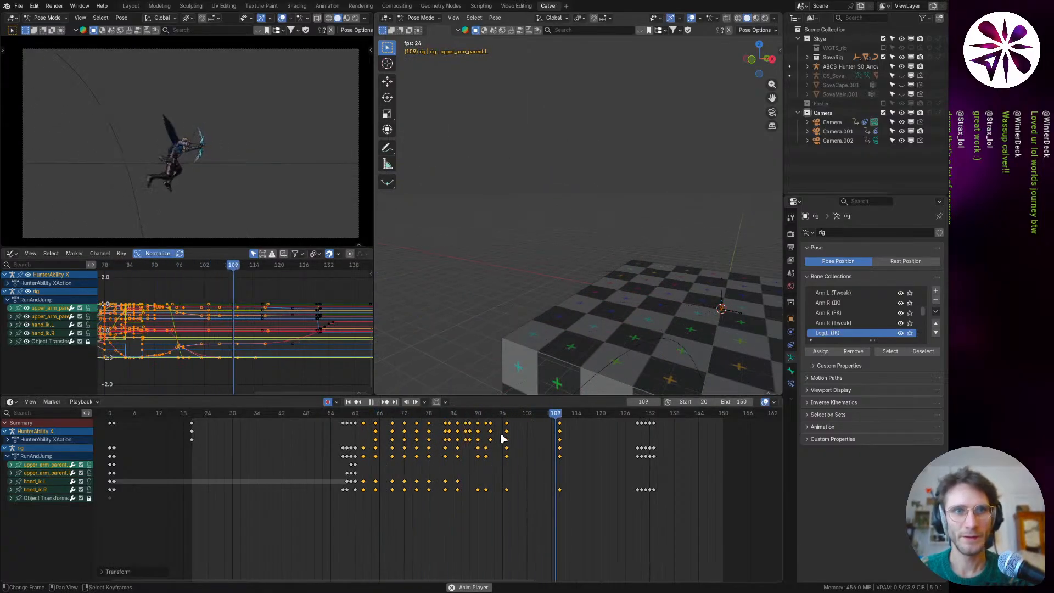
key("Escape")
left_click_drag(504, 416, 363, 473)
key("space")
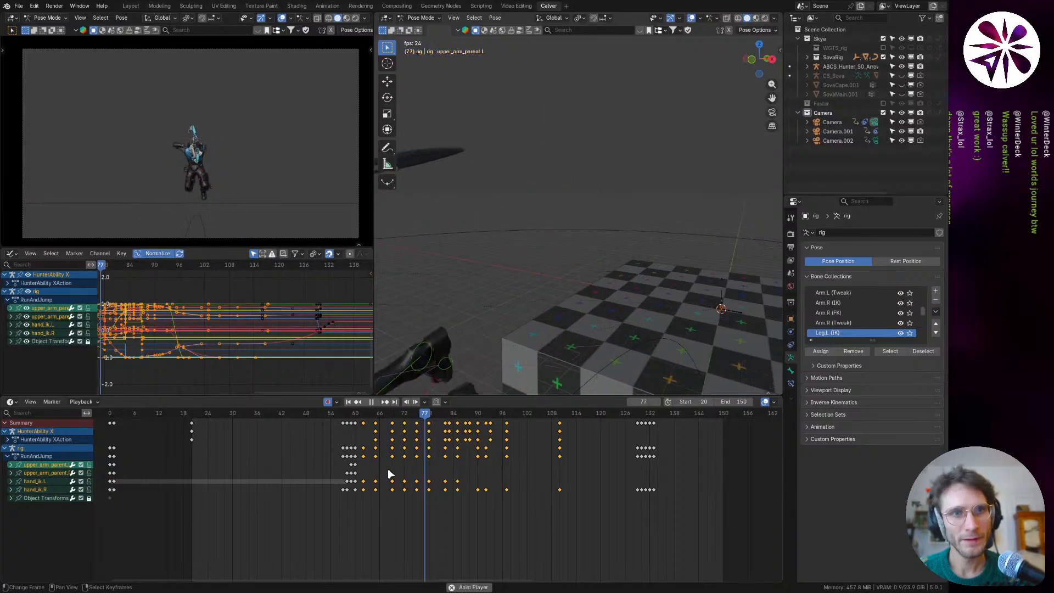
key("Escape")
left_click(383, 428)
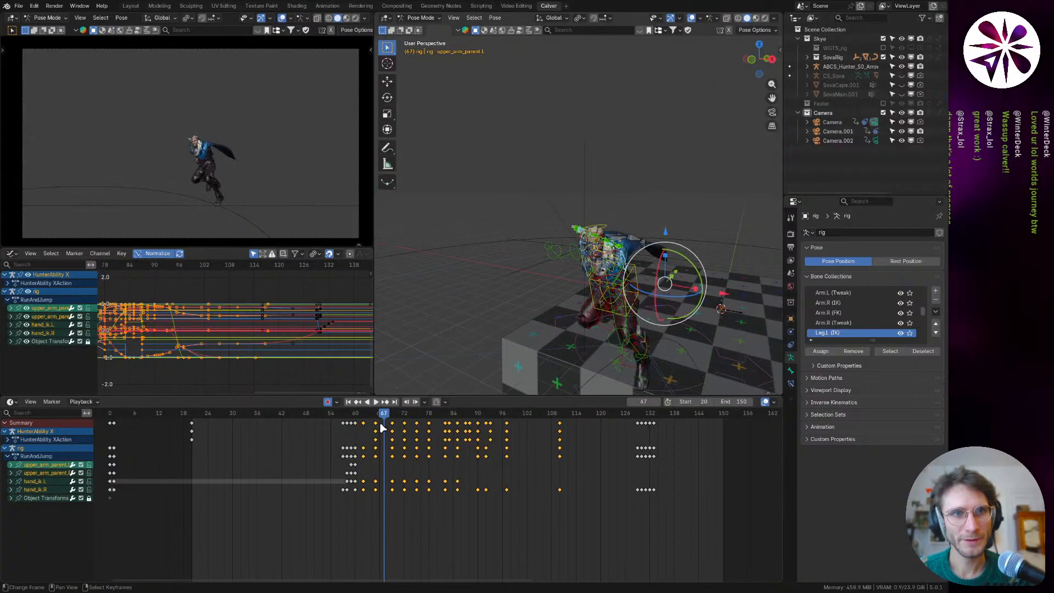
left_click_drag(386, 415, 392, 416)
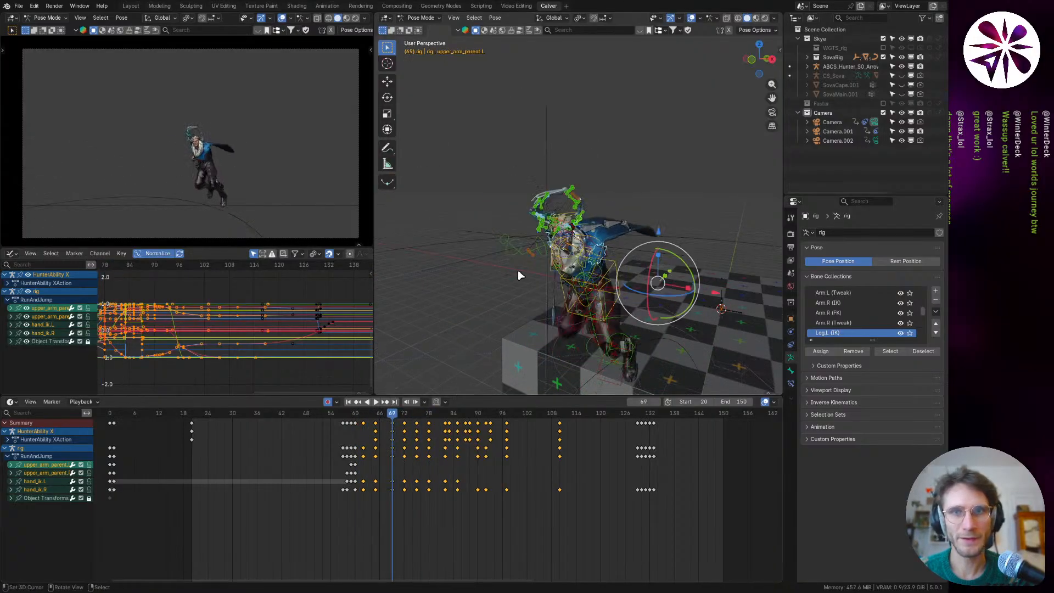
Step: Inspect the character's pose at frame 69 up close, and undo the keyframe stretch
middle_click_drag(570, 254, 638, 242)
scroll(534, 252, "up", 4)
middle_click_drag(534, 252, 561, 290)
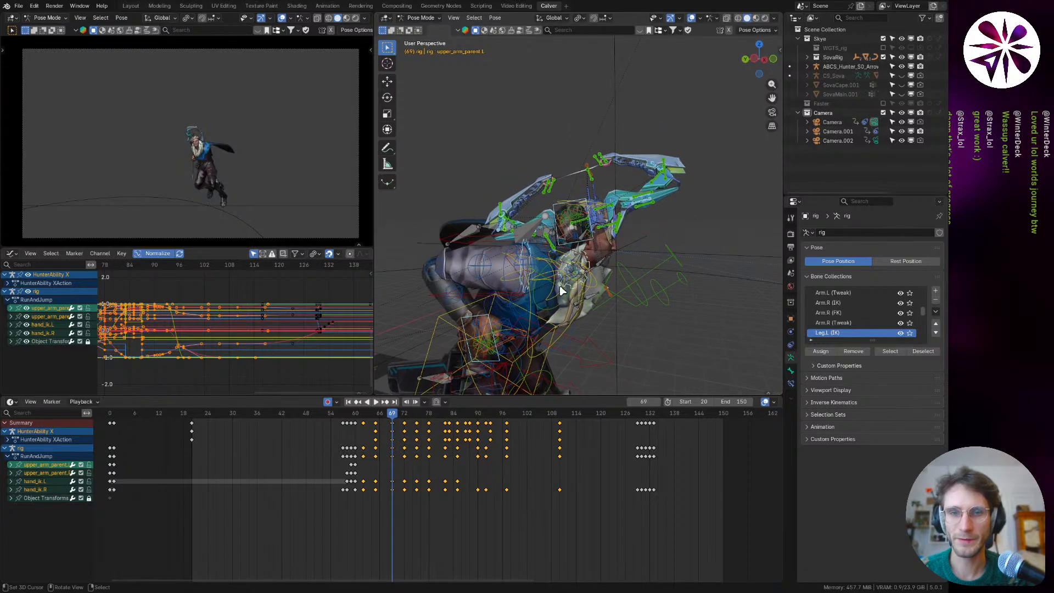
left_click_drag(399, 422, 393, 420)
key("ctrl+z")
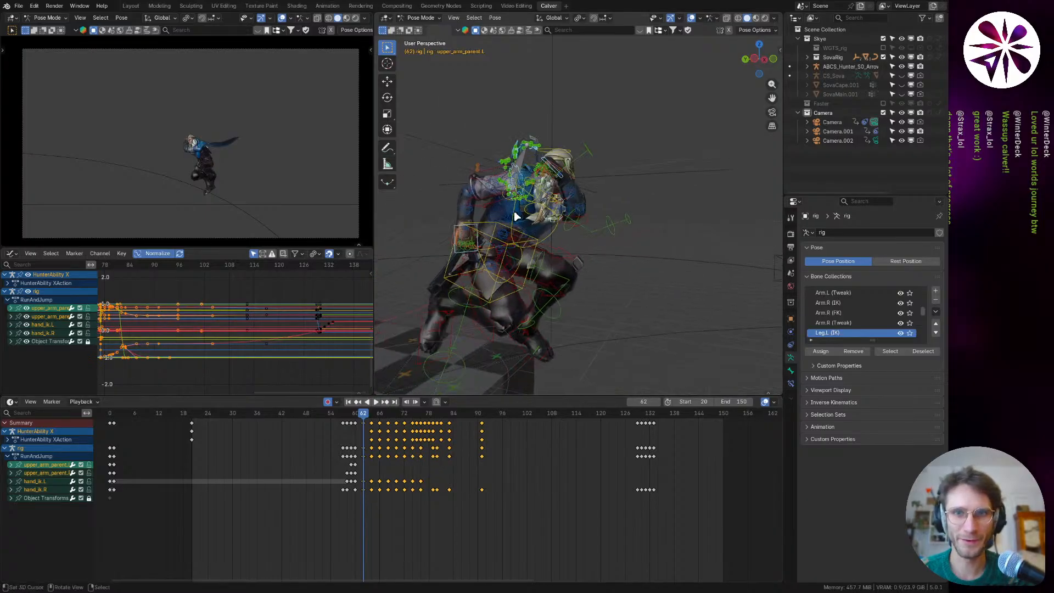
Step: Play the jump with its original spacing and examine the airborne pose at frame 67
key("space")
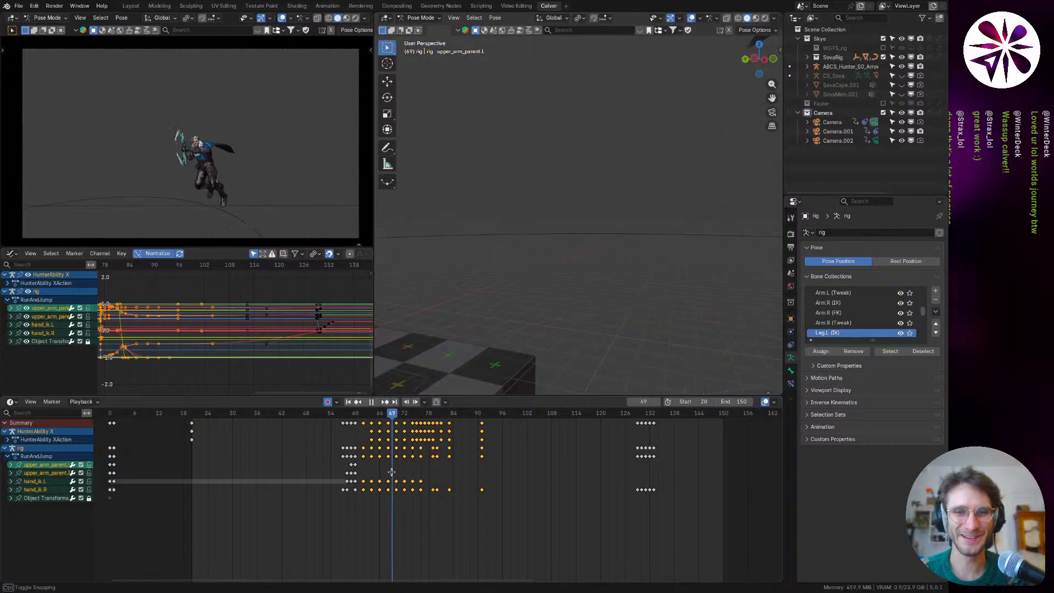
left_click_drag(391, 472, 384, 471)
scroll(621, 245, "down", 3)
middle_click_drag(621, 244, 606, 263)
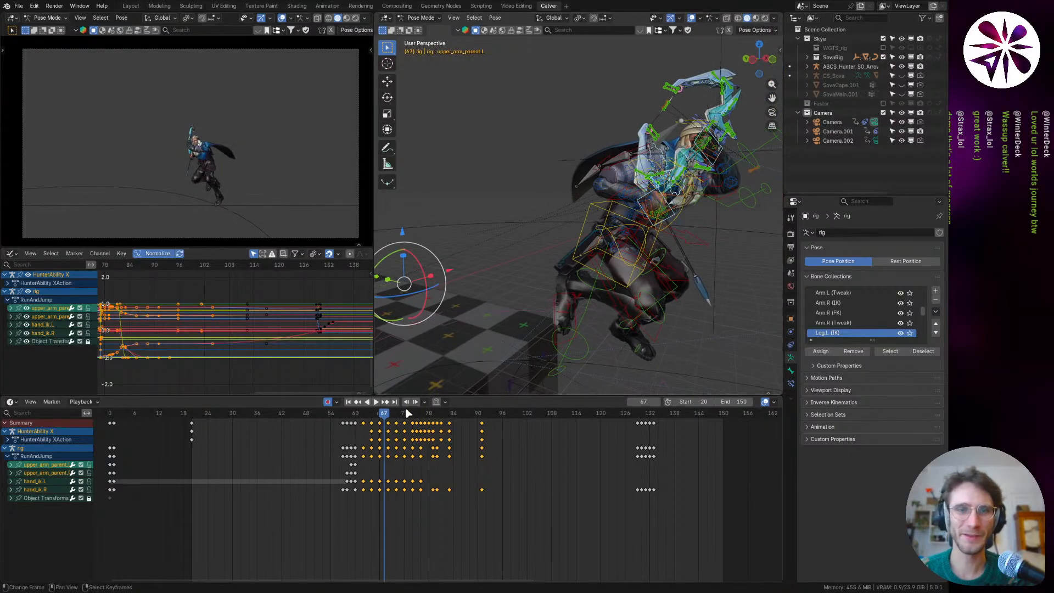
Step: Replay the jump repeatedly from just before frame 60 to judge the timing of the take-off and bow draw
left_click_drag(383, 415, 339, 441)
key("space")
key("space")
key("space")
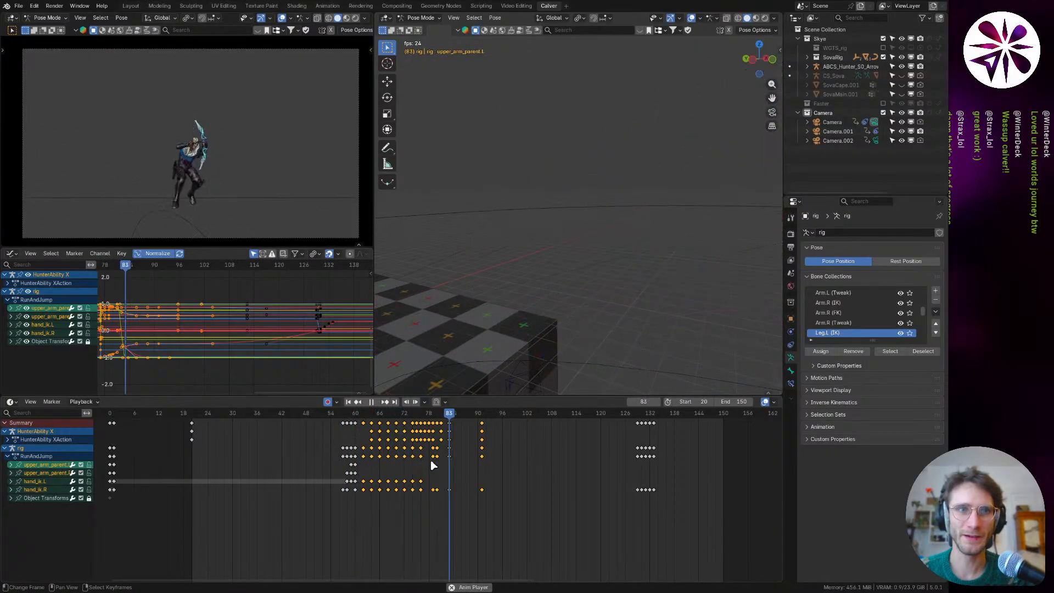
left_click_drag(420, 424, 353, 472)
key("space")
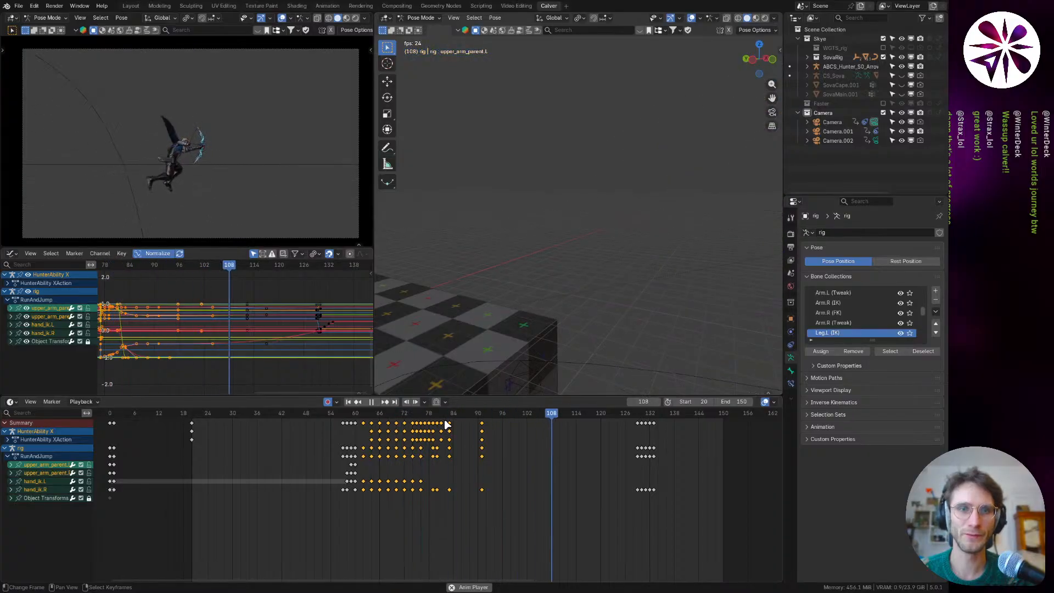
left_click_drag(448, 421, 341, 475)
key("space")
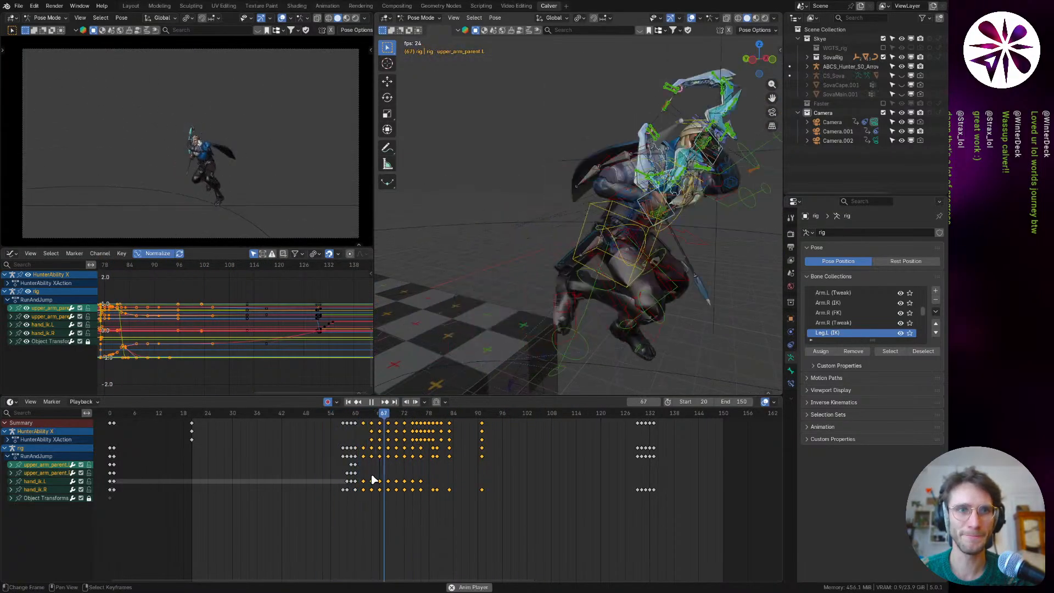
left_click_drag(417, 421, 349, 453)
key("space")
key("space")
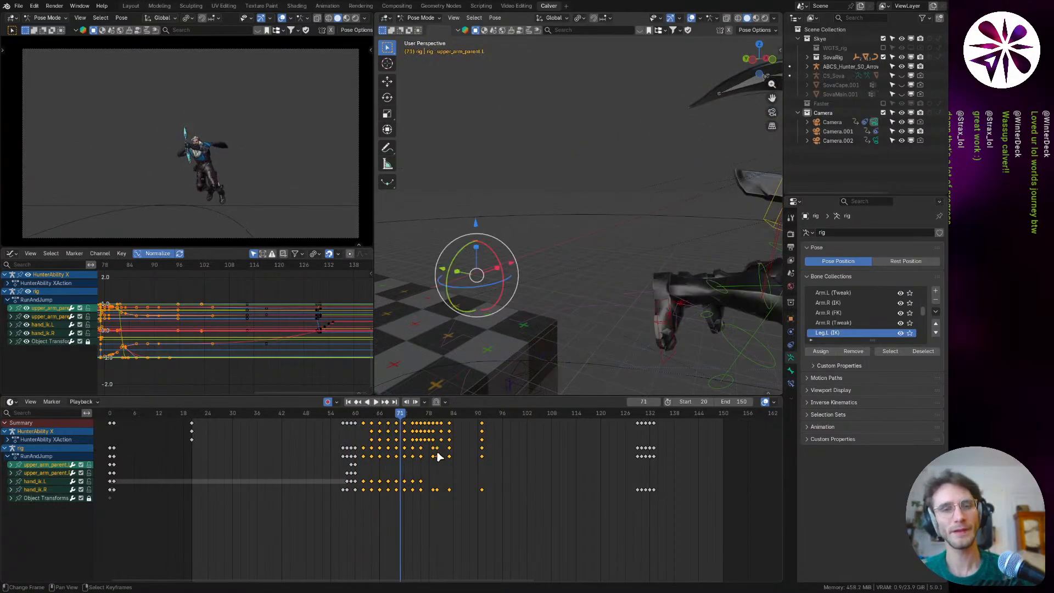
key("space")
left_click_drag(416, 427, 325, 473)
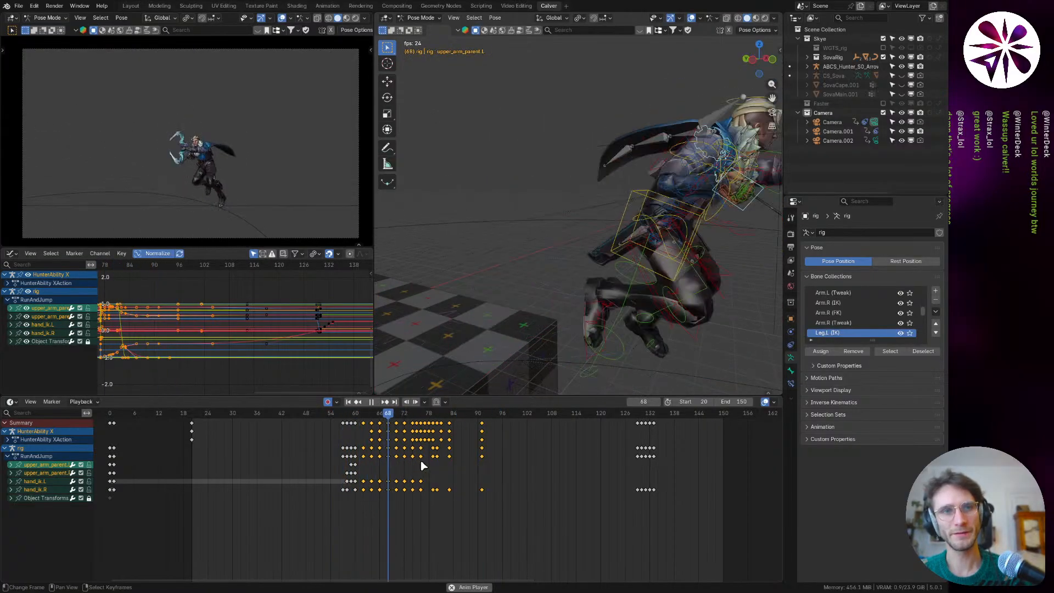
key("space")
Step: Select the torso control at frame 77 and try rotating it to see how the body pose responds
scroll(512, 312, "down", 3)
scroll(588, 305, "up", 4)
scroll(612, 301, "down", 2)
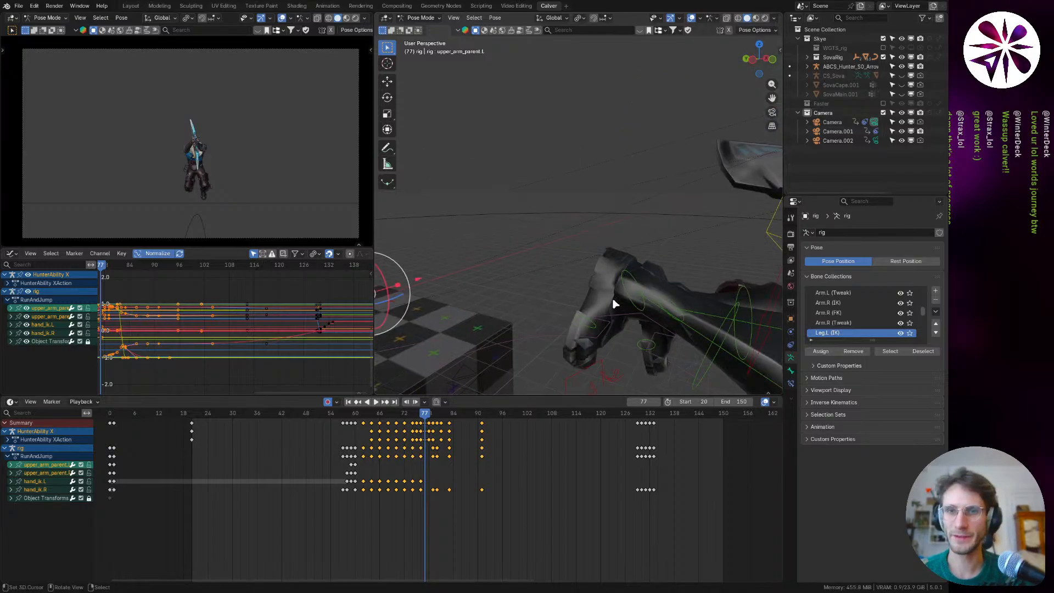
middle_click_drag(699, 298, 580, 319, "shift")
scroll(580, 319, "down", 5)
scroll(641, 294, "up", 3)
middle_click_drag(648, 273, 631, 282, "shift")
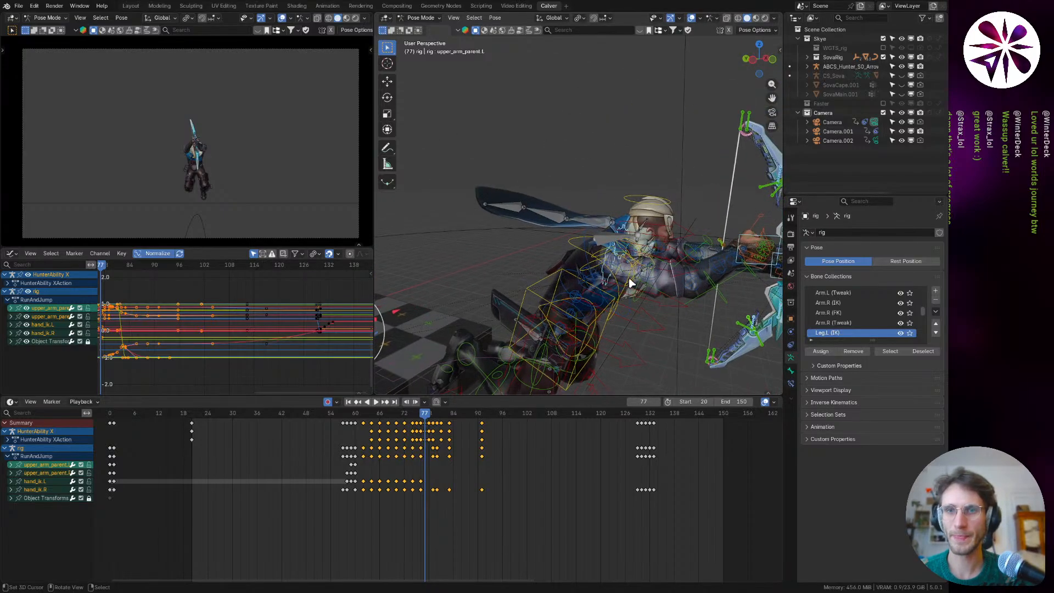
key("ctrl+Tab")
key("ctrl+Tab")
left_click(604, 329)
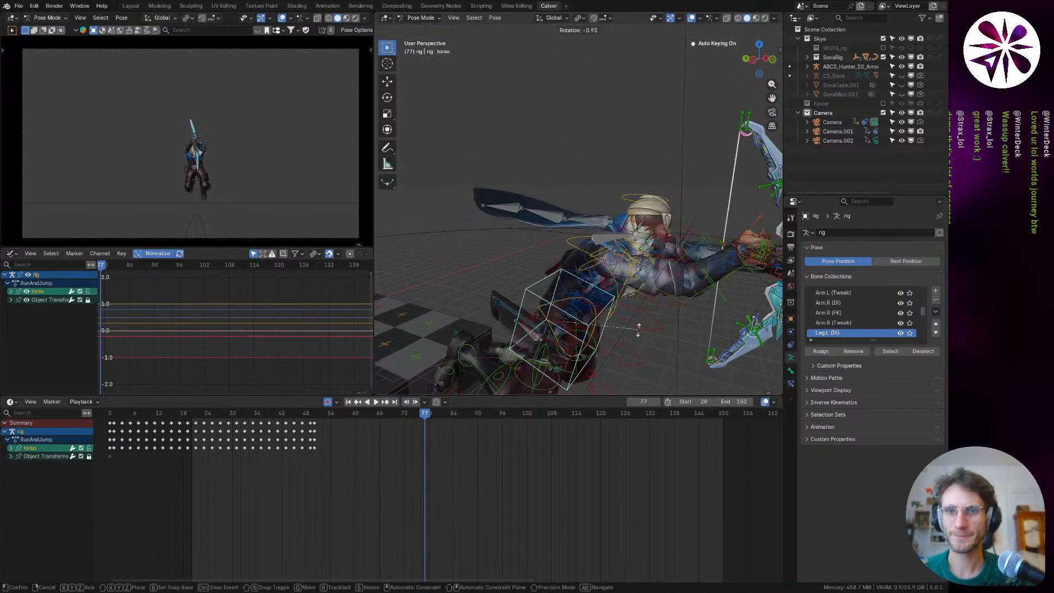
key("space")
left_click_drag(418, 422, 347, 433)
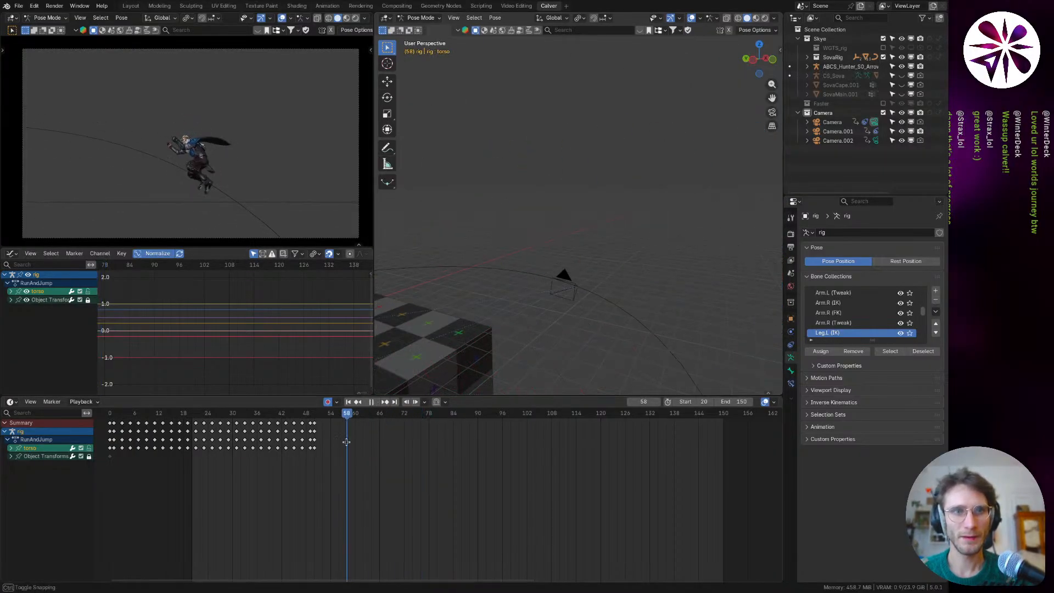
key("r")
right_click(614, 316)
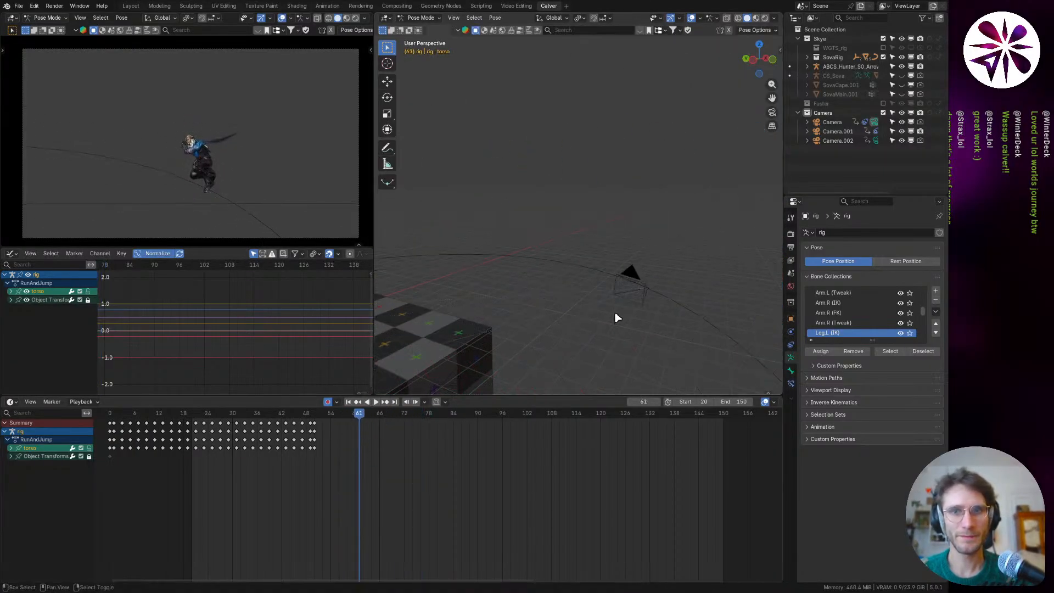
Step: Examine the character's body pose from another side at frames 61 and 67
scroll(629, 273, "down", 3)
scroll(543, 293, "up", 3)
middle_click_drag(543, 294, 660, 297)
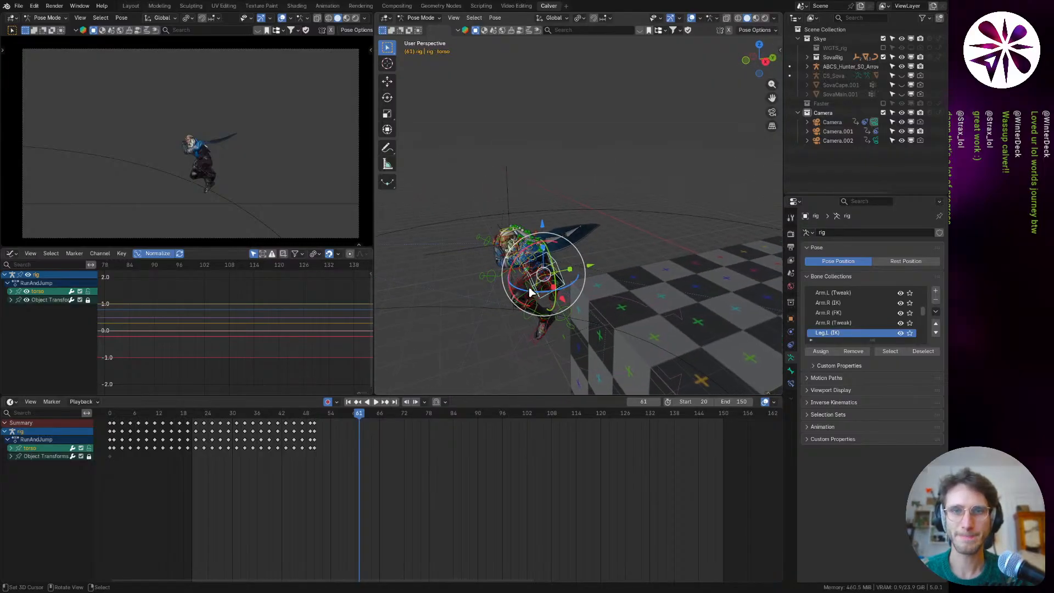
middle_click_drag(531, 293, 659, 287)
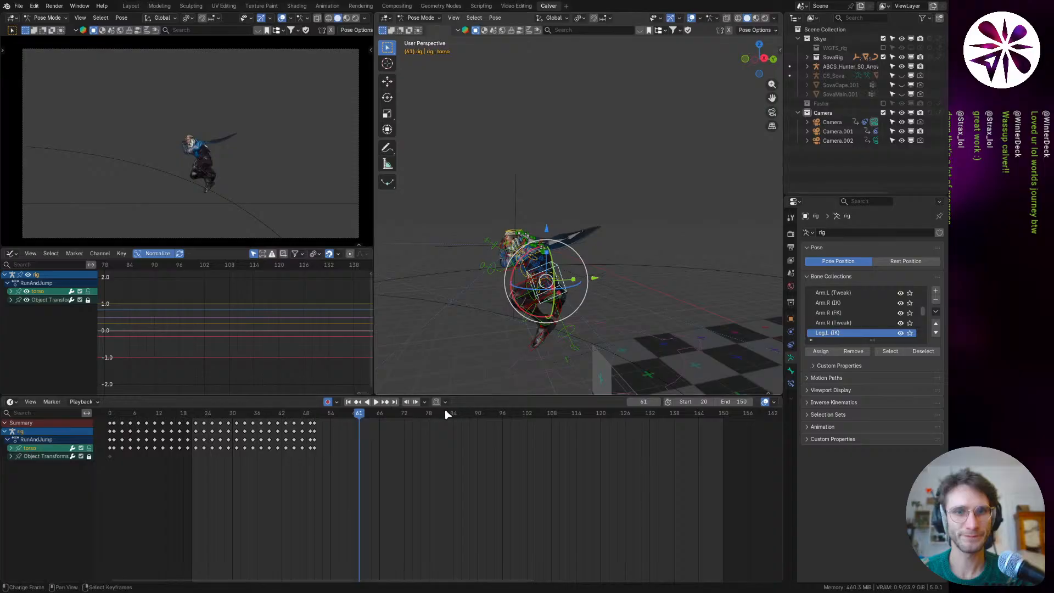
mouse_move(384, 417)
left_mouse_down()
mouse_move(325, 420)
mouse_move(403, 435)
mouse_move(383, 435)
left_mouse_up()
middle_click_drag(416, 262, 546, 278, "shift")
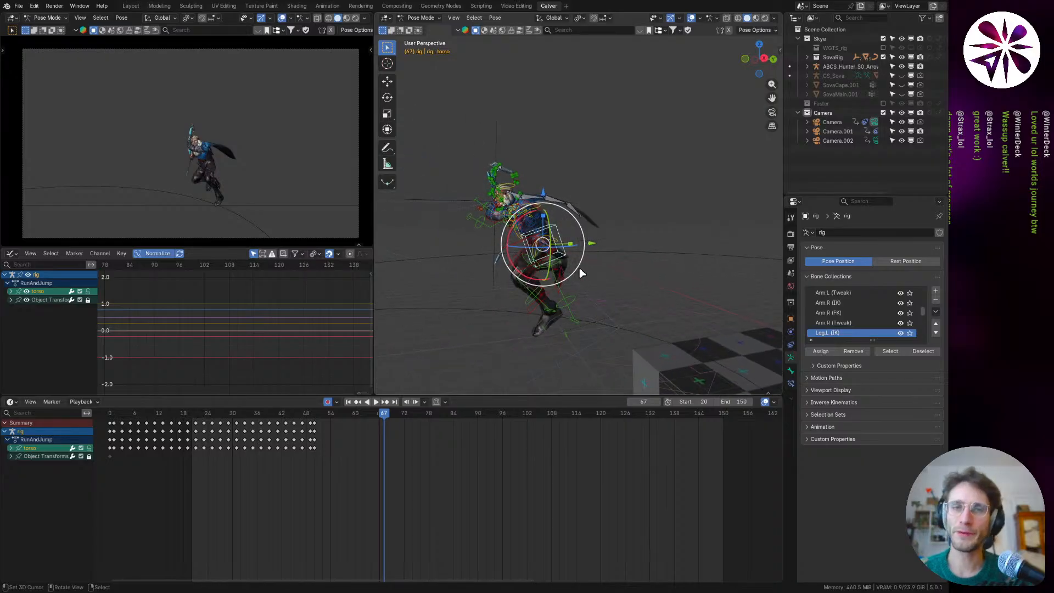
Step: Select the rig's root bone and expand its Follow Path constraint to examine the Offset Factor settings
key("ctrl+Tab")
left_click(791, 346)
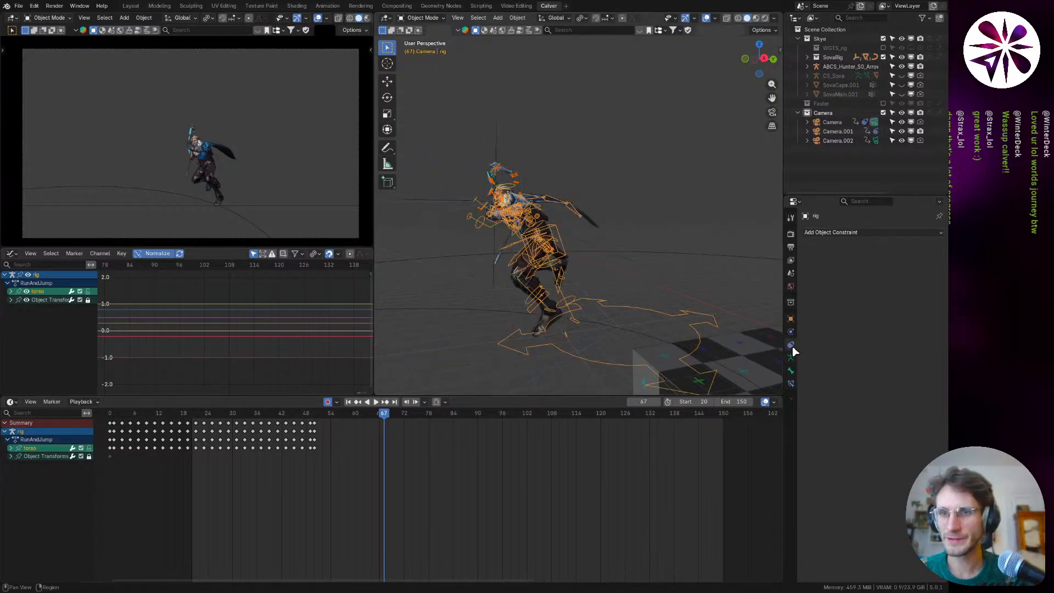
key("ctrl+Tab")
left_click(662, 377)
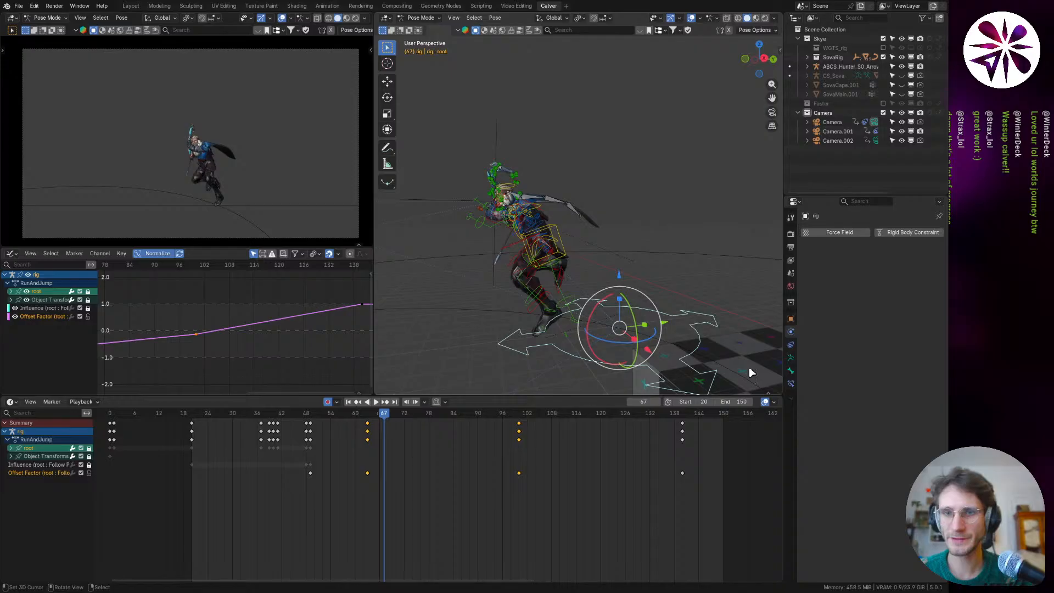
left_click(790, 357)
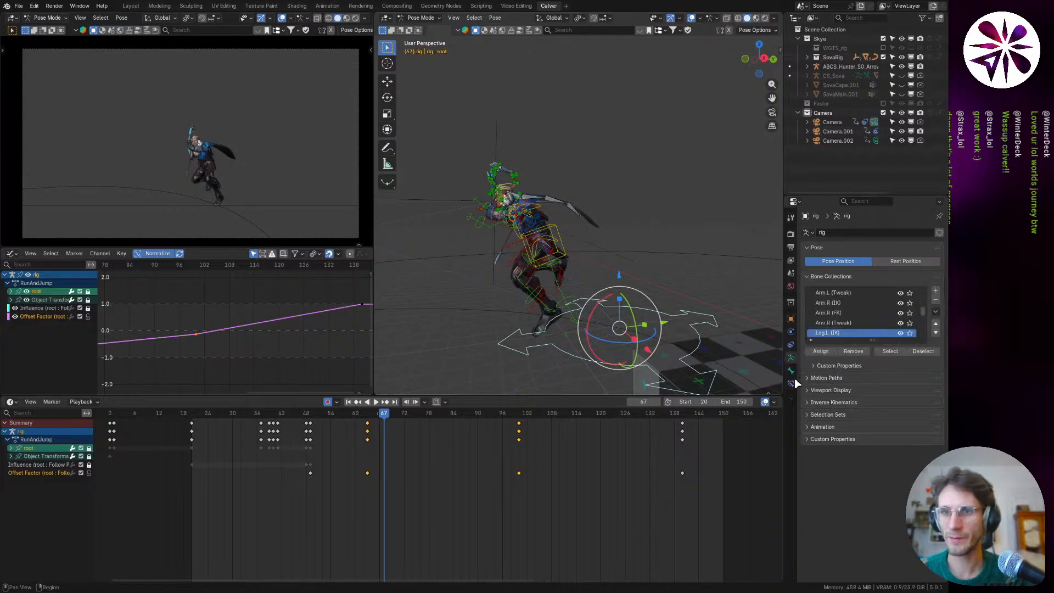
left_click(791, 383)
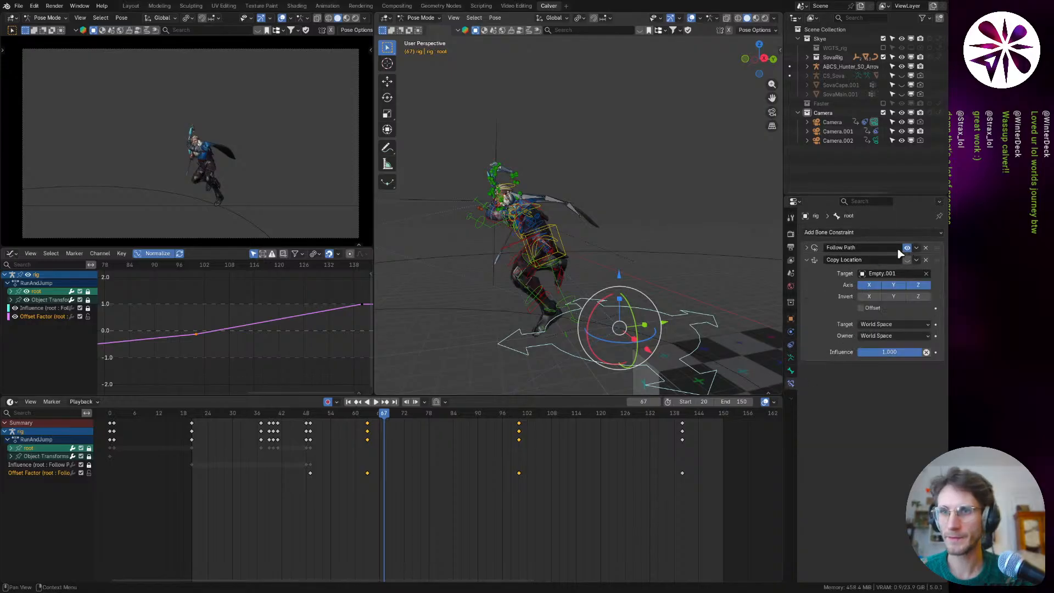
left_click(806, 248)
left_click_drag(889, 277, 871, 277)
scroll(575, 301, "down", 3)
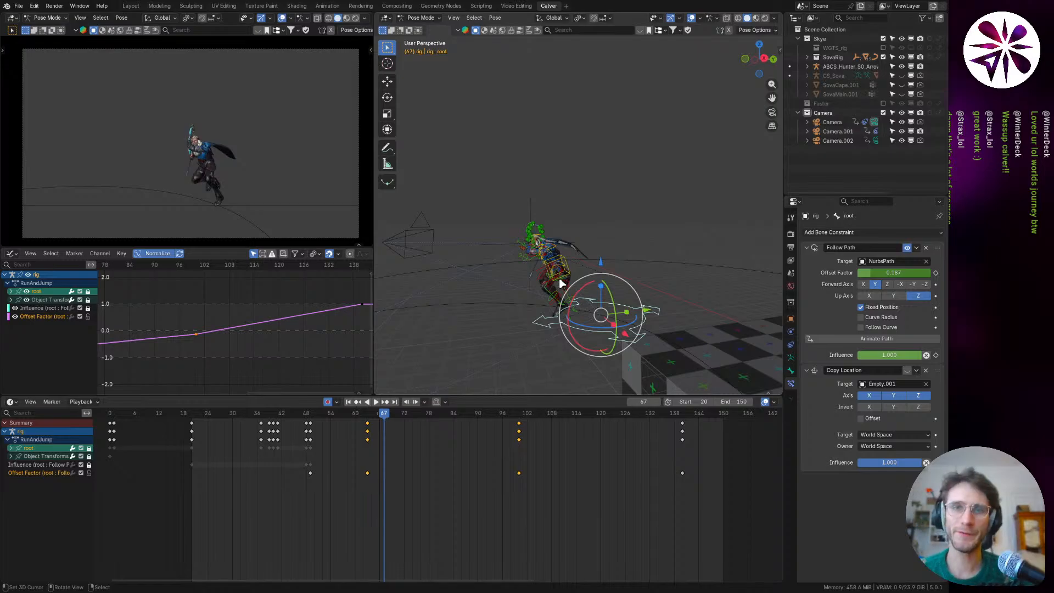
scroll(560, 262, "up", 2)
key("ctrl+Tab")
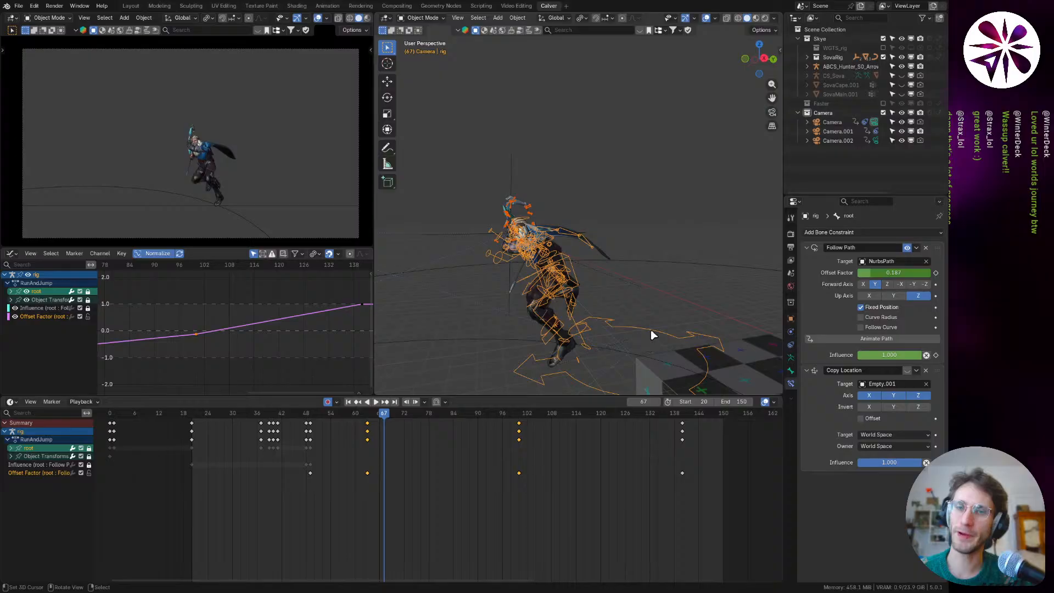
key("ctrl+Tab")
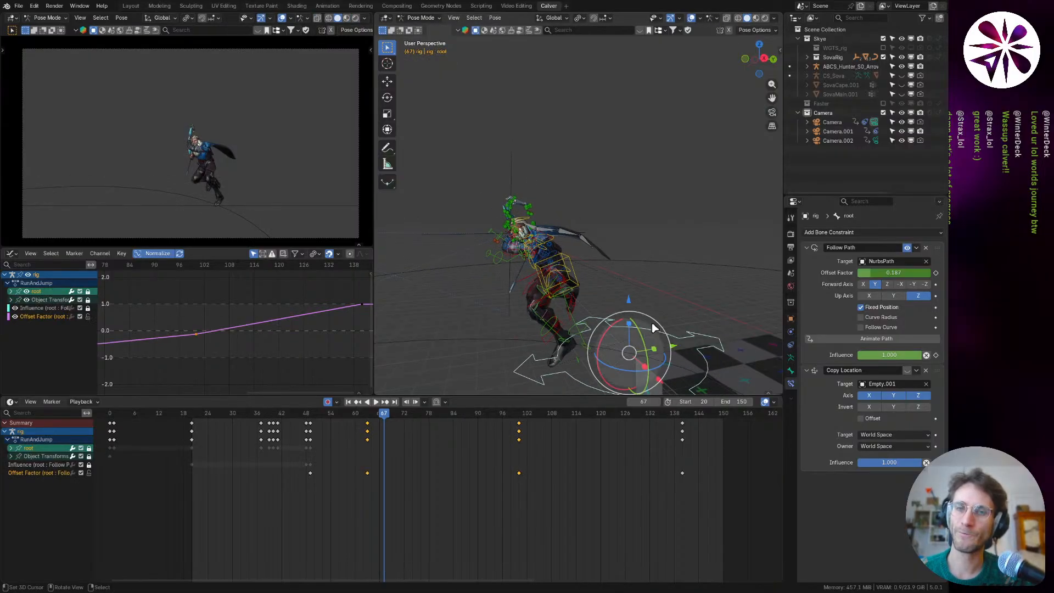
key("ctrl+Tab")
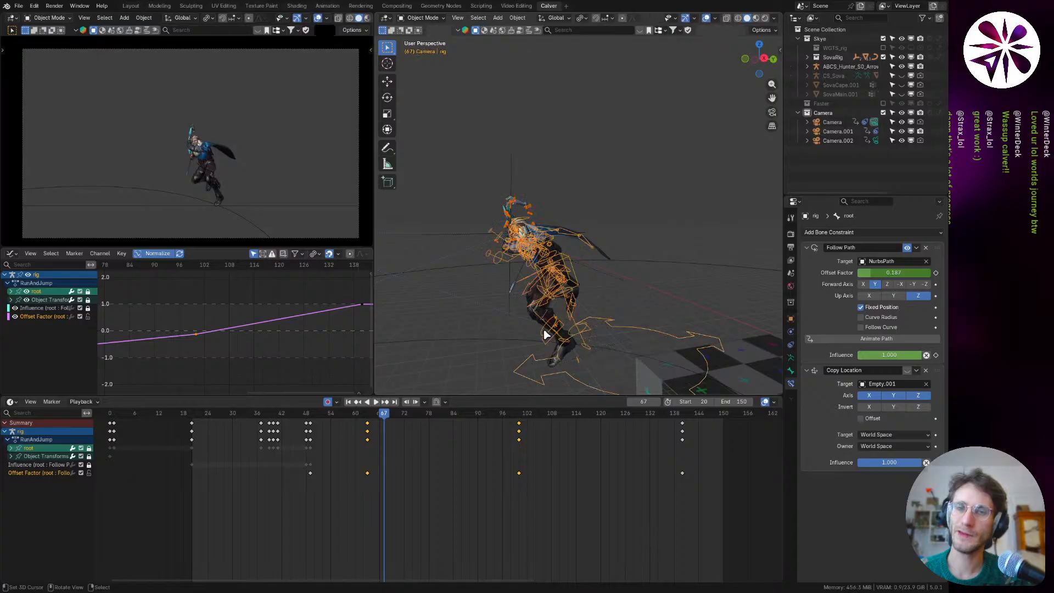
scroll(525, 255, "up", 5)
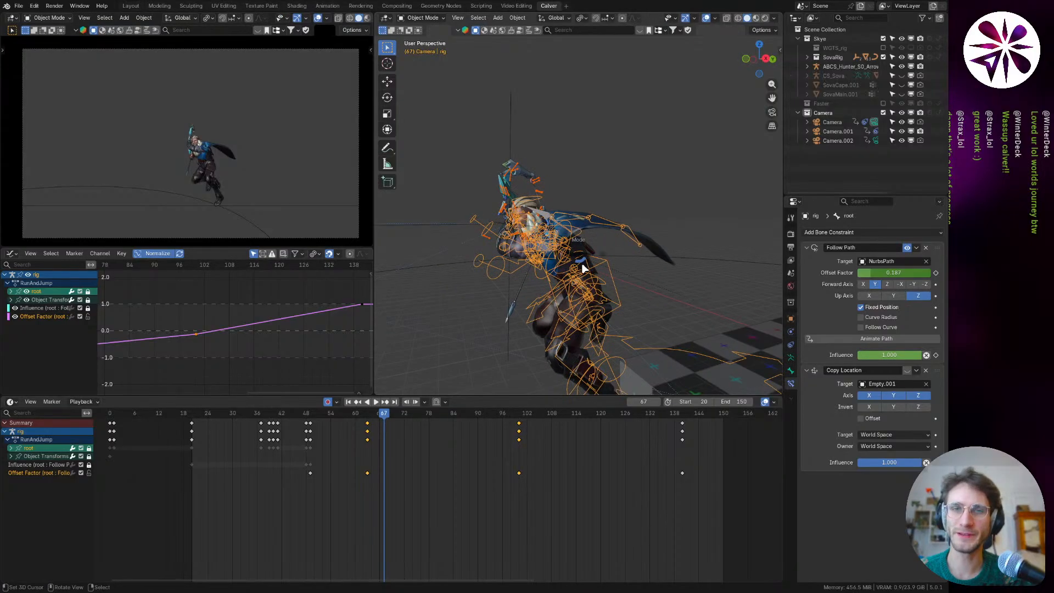
Step: Put the rig into Pose Mode and select the torso control around the character's hips
key("ctrl+Tab")
left_click(469, 194)
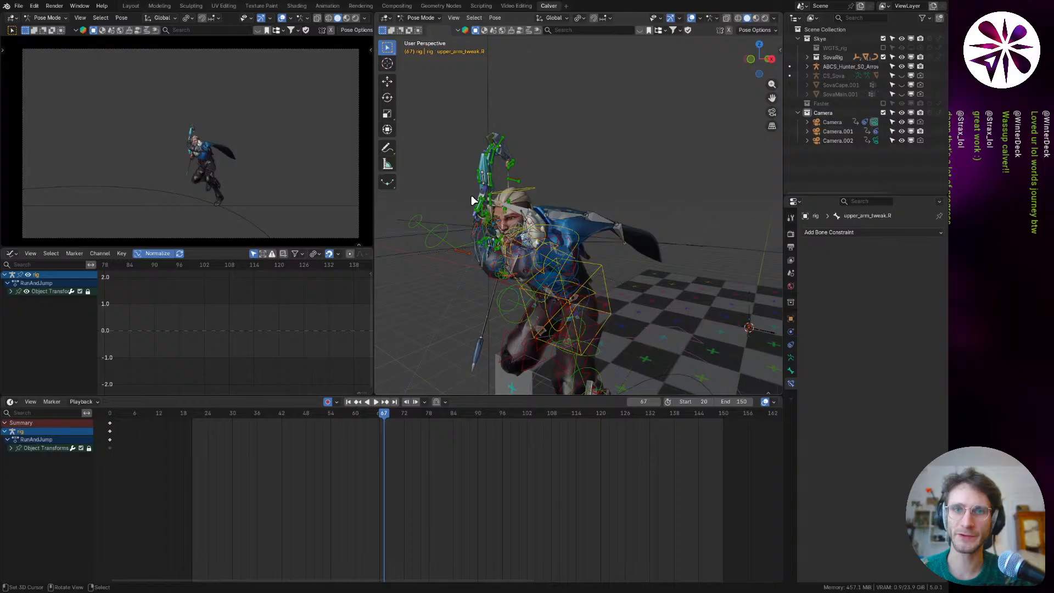
middle_click_drag(557, 264, 576, 255)
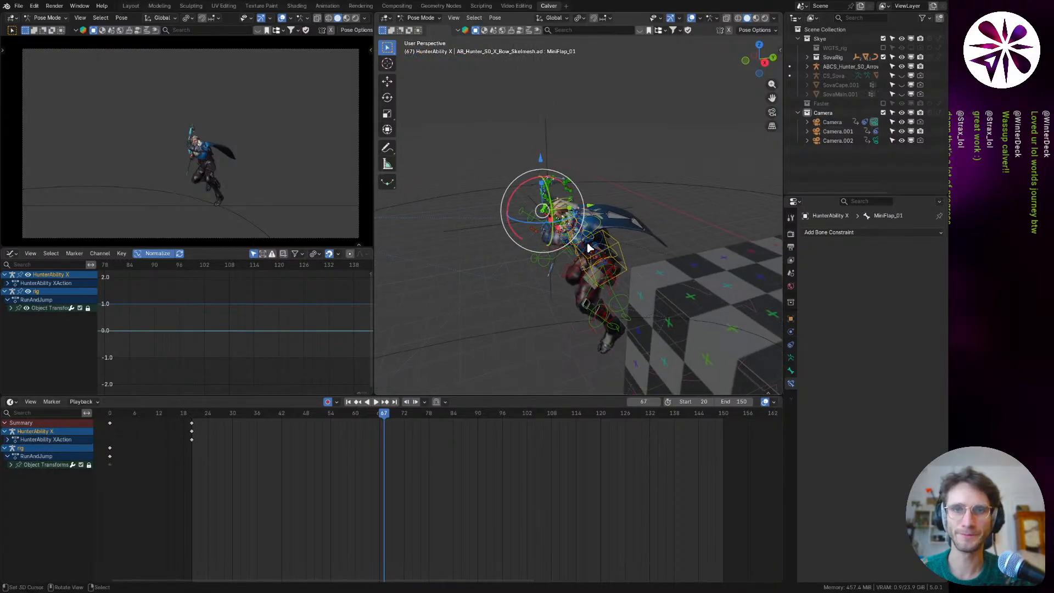
scroll(586, 247, "down", 6, "alt")
middle_click_drag(471, 263, 551, 229, "shift")
right_click(552, 222)
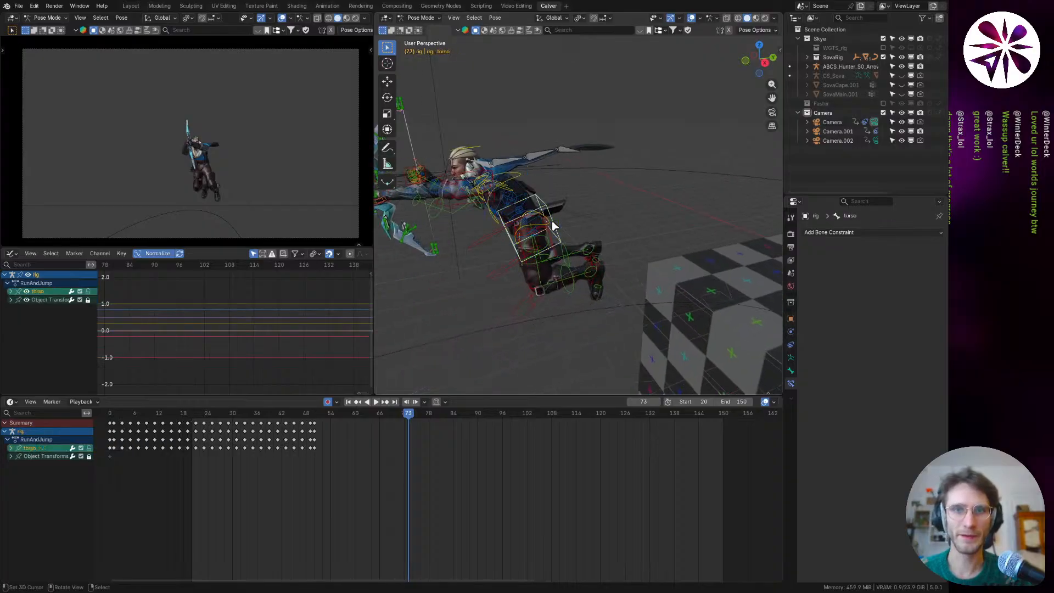
Step: Try rotating the torso control at frame 60 to see how the mid-jump pose responds
left_click_drag(408, 418, 379, 439)
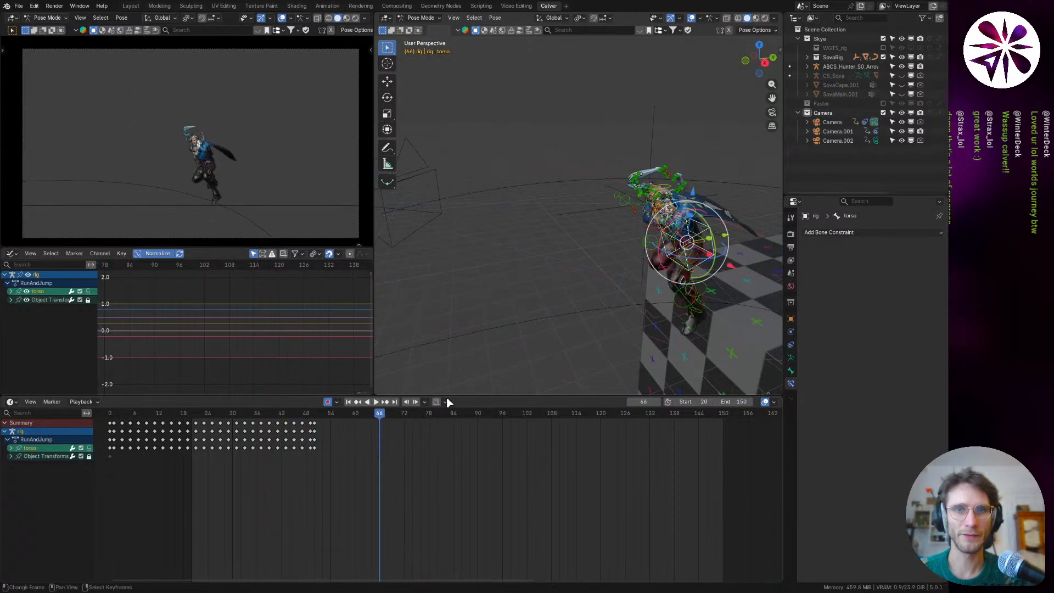
middle_click_drag(510, 307, 469, 310)
scroll(469, 311, "down", 3)
left_click_drag(411, 416, 353, 449)
key("r")
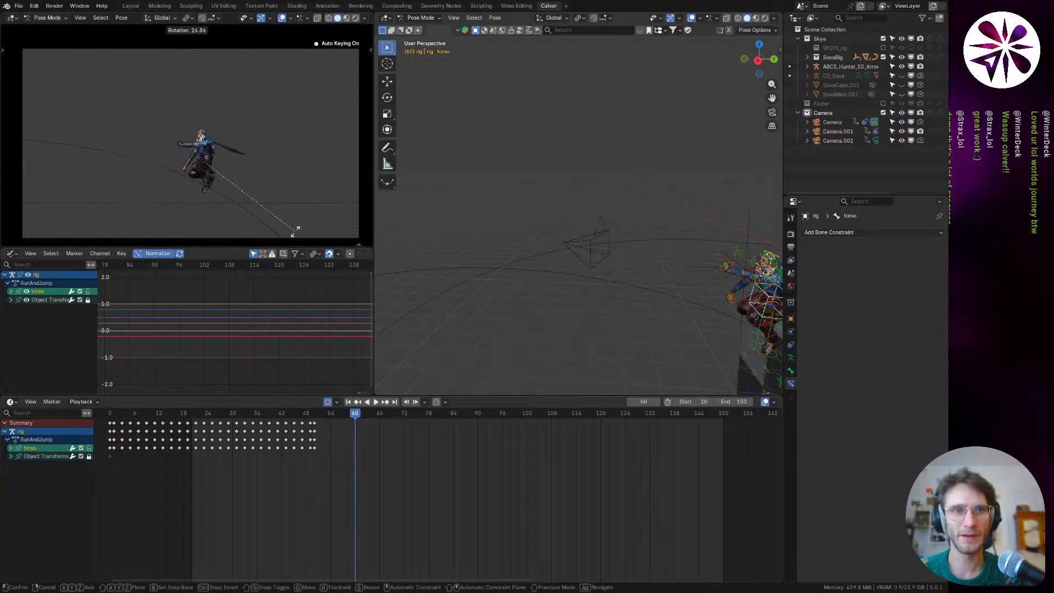
right_click(295, 230)
Step: Select the root control at frame 60 and try rotating it to tilt the whole character
middle_click_drag(748, 313, 636, 242, "shift")
scroll(660, 289, "up", 2)
right_click(632, 350)
key("r")
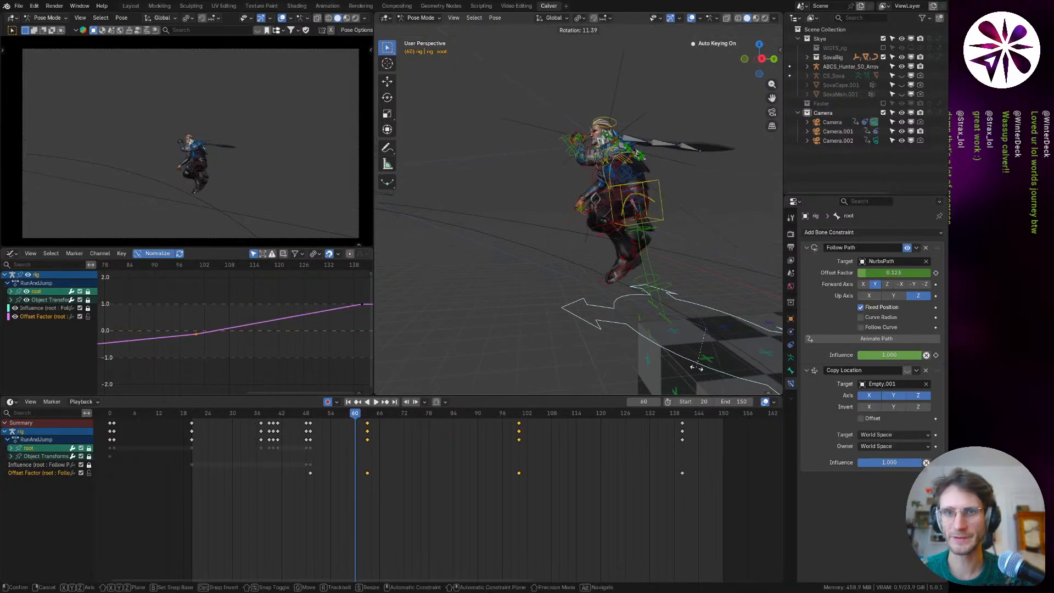
right_click(681, 365)
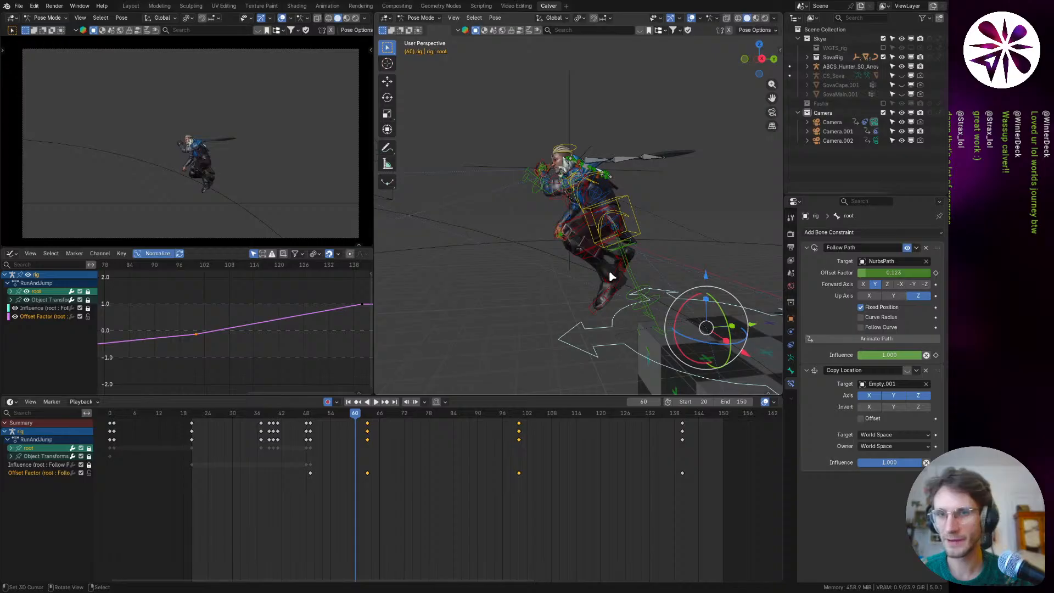
Step: Reselect the torso control at frame 60 and try rotating it for comparison with the root
middle_click_drag(612, 276, 587, 287)
scroll(620, 249, "up", 3)
right_click(713, 232)
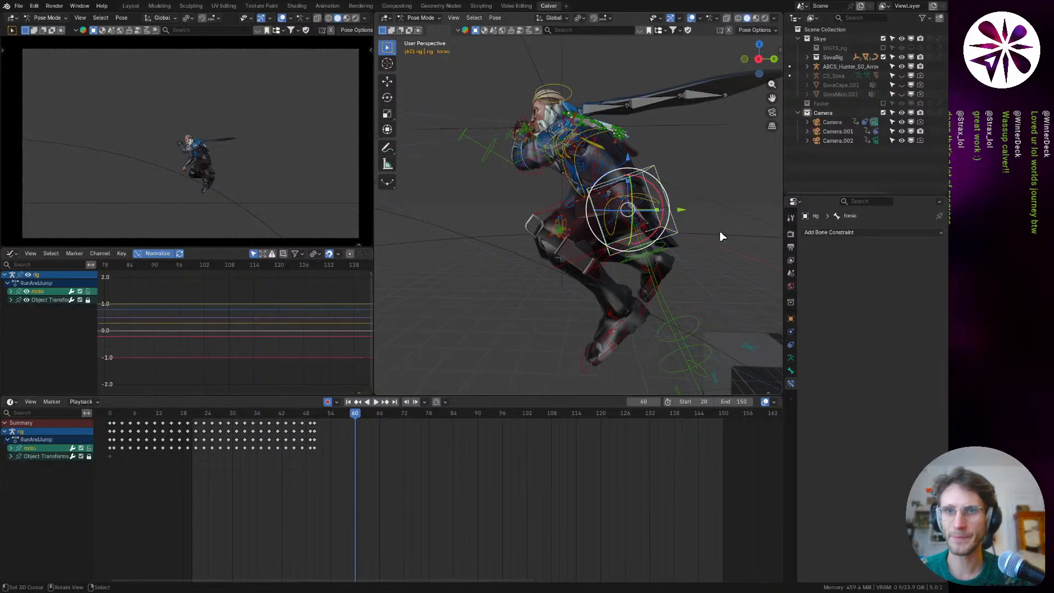
key("r")
right_click(629, 305)
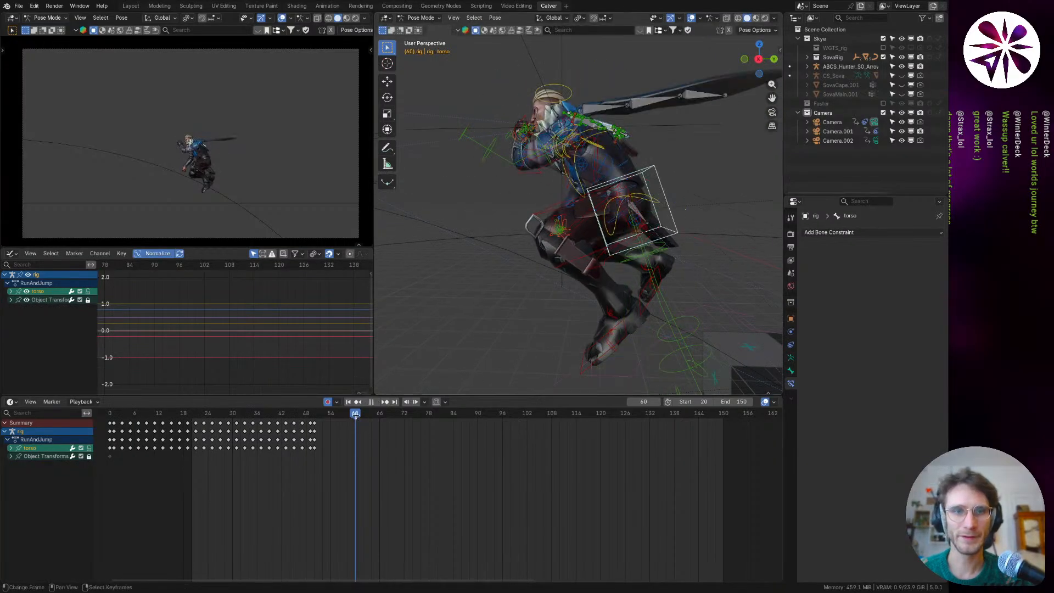
Step: Rotate the torso control at frame 64 in the right orthographic view to key a new body angle
left_click_drag(356, 415, 370, 443)
scroll(586, 209, "down", 4)
middle_click_drag(467, 153, 615, 212, "shift")
key("r")
left_click(696, 240)
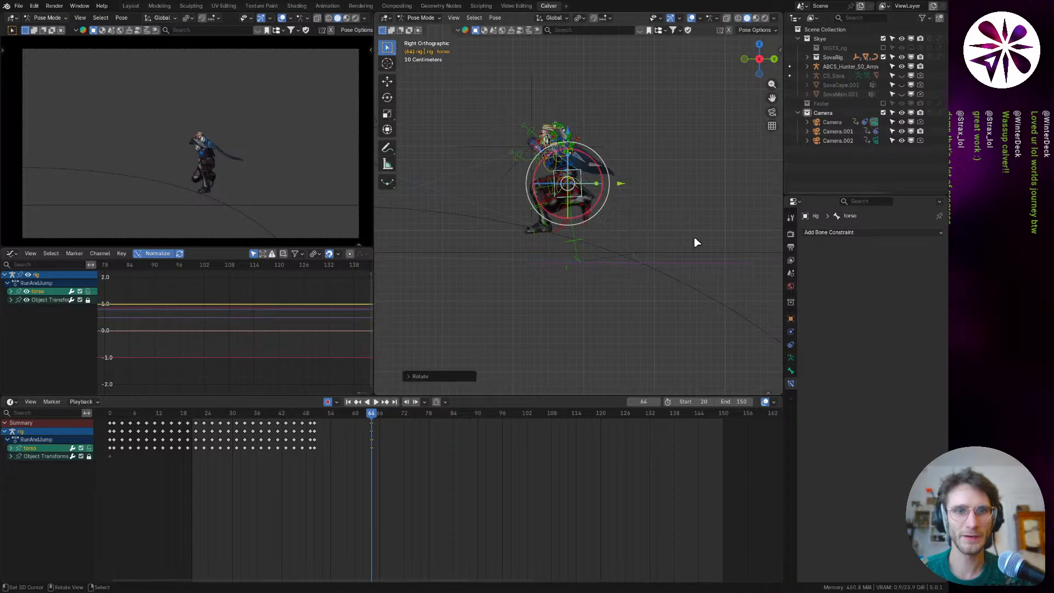
Step: Move and rotate the torso control at frame 96 in the camera view to key a second body pose
left_click_drag(369, 419, 495, 429)
right_click(314, 422)
key("g")
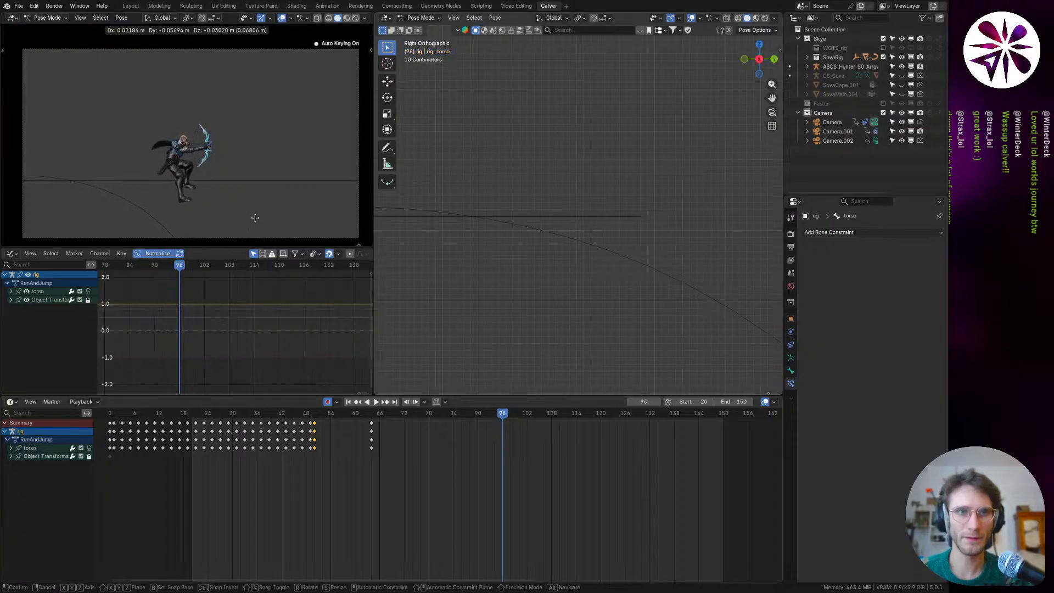
left_click(261, 216)
key("r")
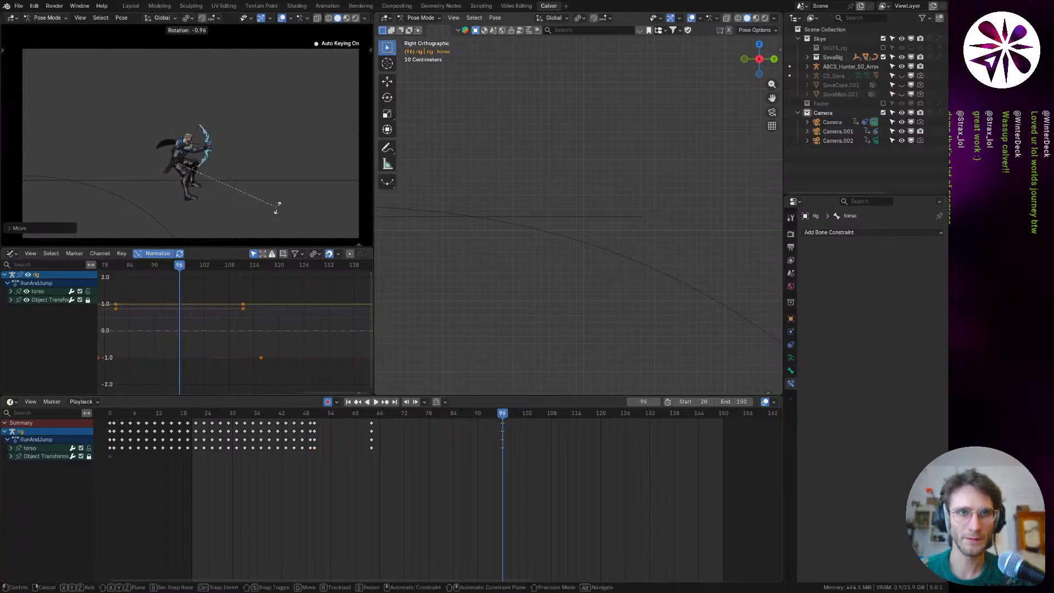
left_click(237, 231)
Step: Refine the torso control's position and rotation at frame 96 with small alternating adjustments
key("g")
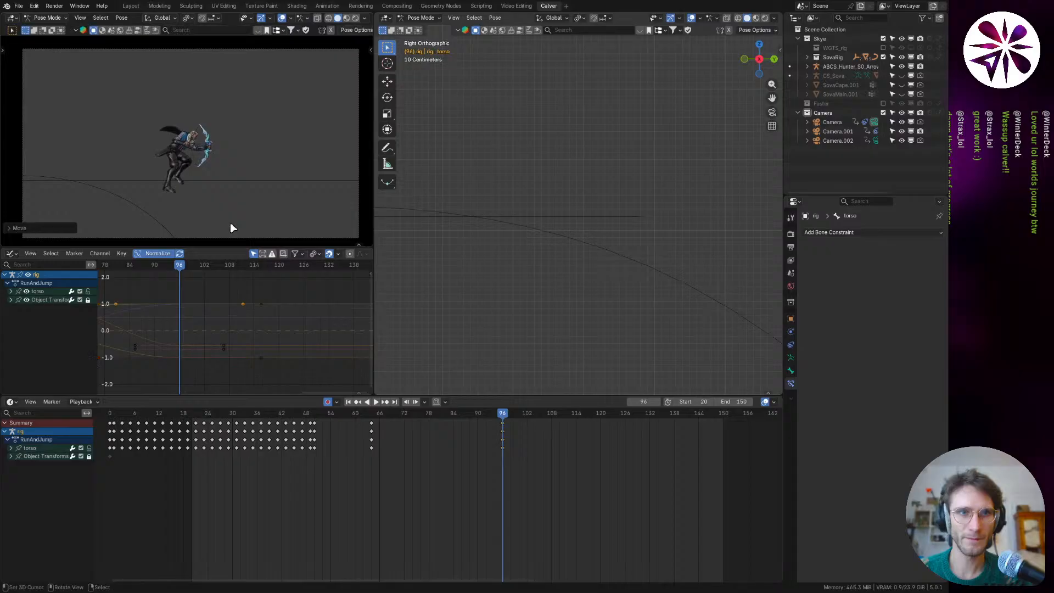
left_click(264, 186)
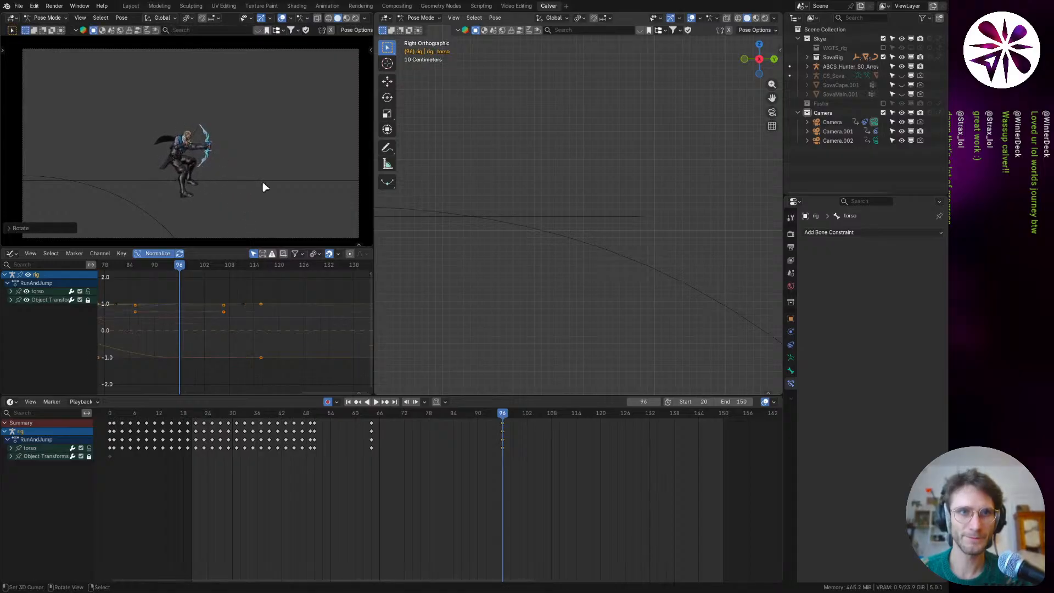
key("g")
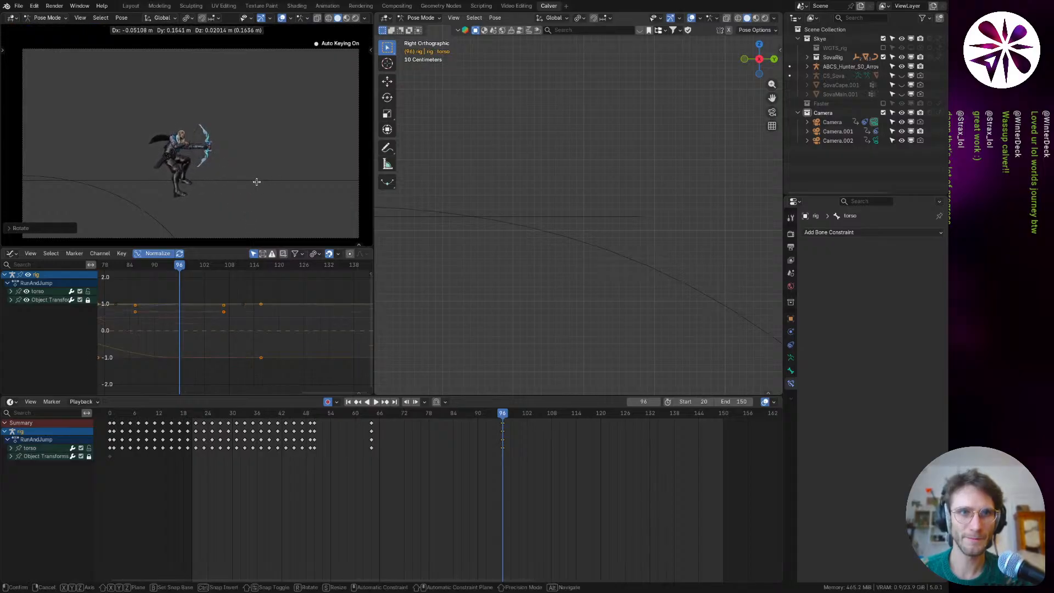
left_click(259, 186)
key("r")
left_click(267, 177)
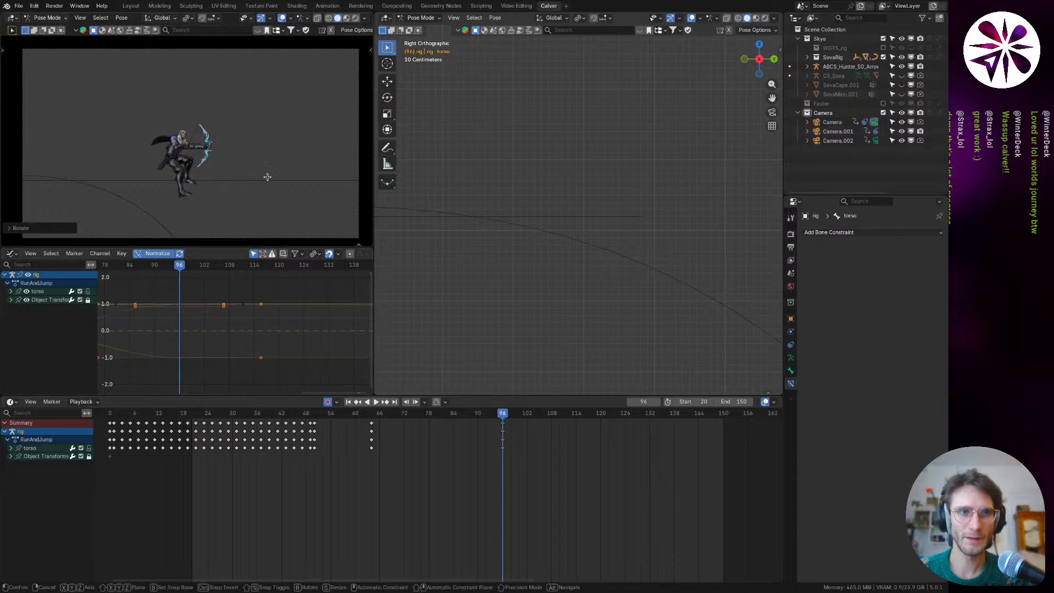
key("g")
left_click(268, 180)
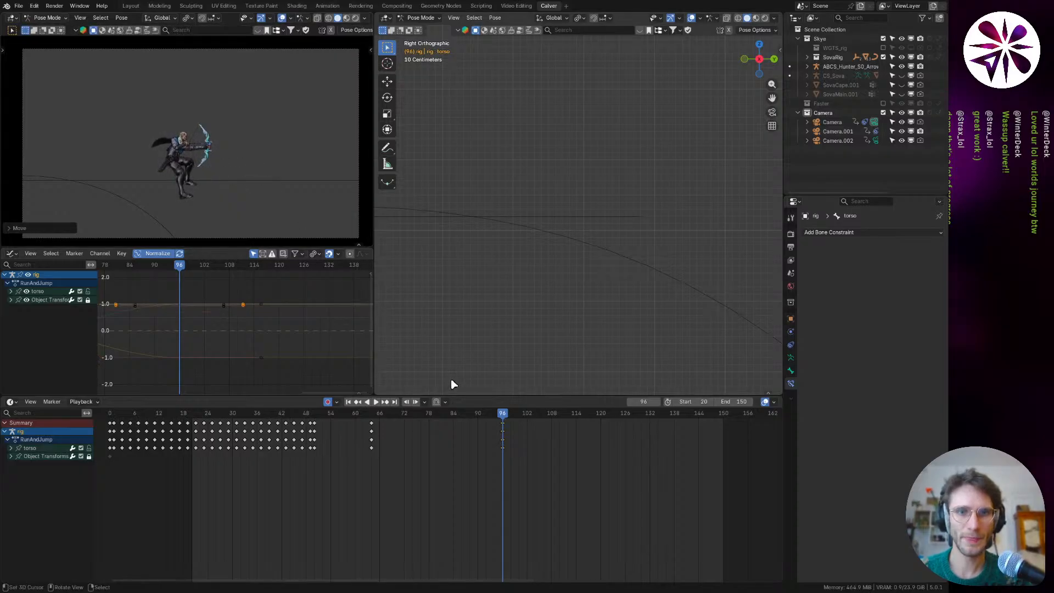
Step: Replay the torso motion, then rotate the torso control about 14° at frame 64
left_click_drag(497, 416, 321, 451)
key("space")
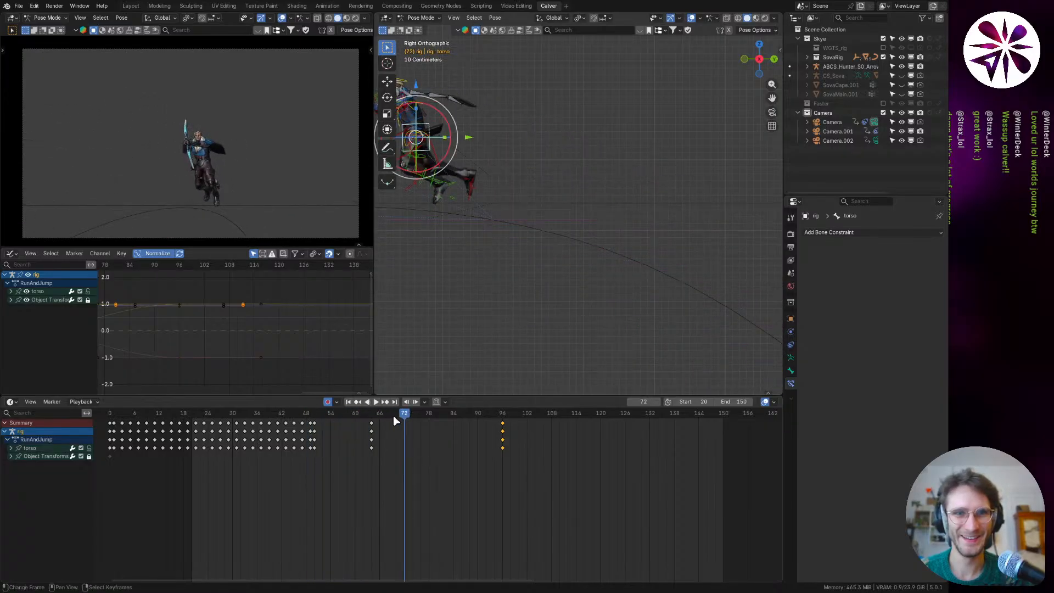
left_click(367, 416)
left_click_drag(367, 417, 370, 418)
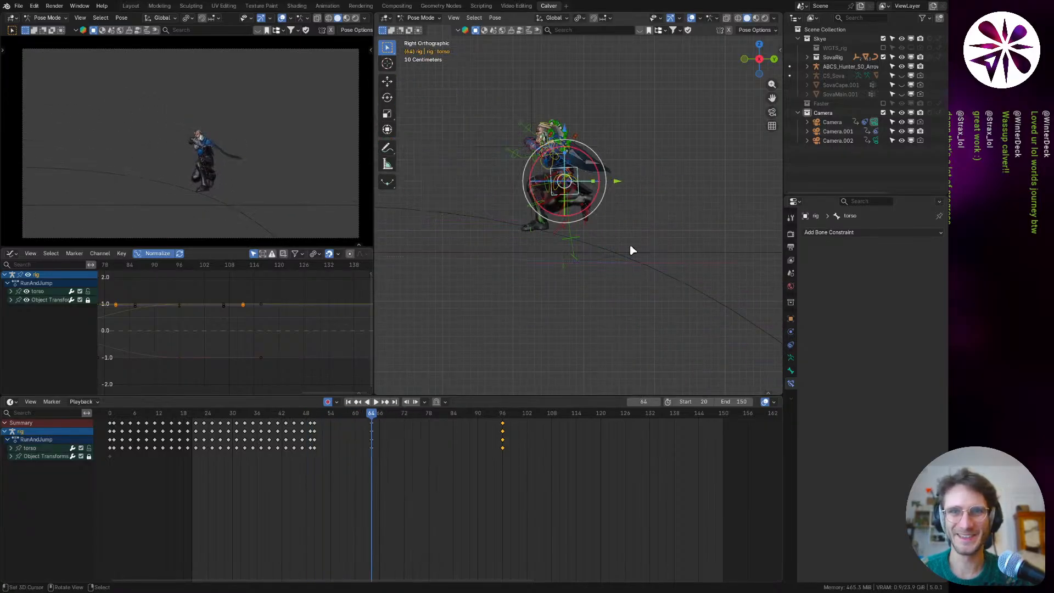
key("r")
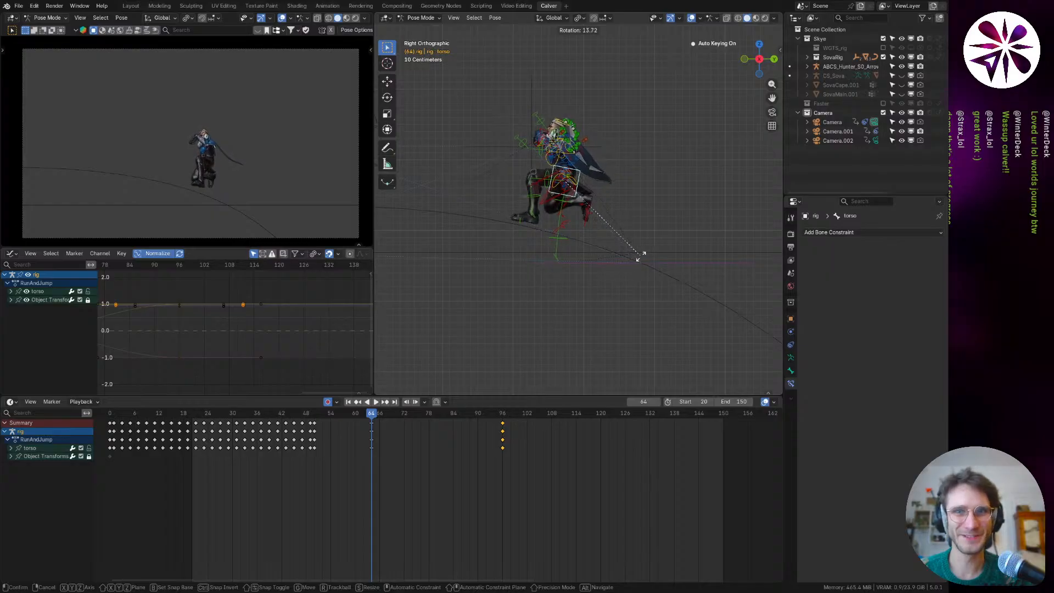
left_click(638, 257)
Step: Try raising the torso control slightly at frame 64, replay the jump, and undo the move
key("g")
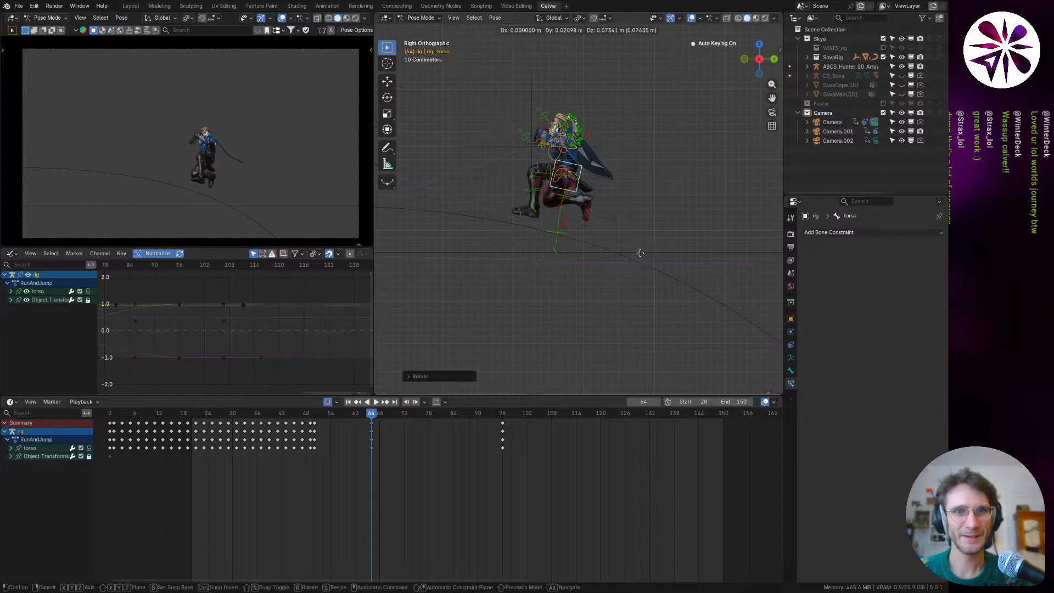
key("Escape")
key("space")
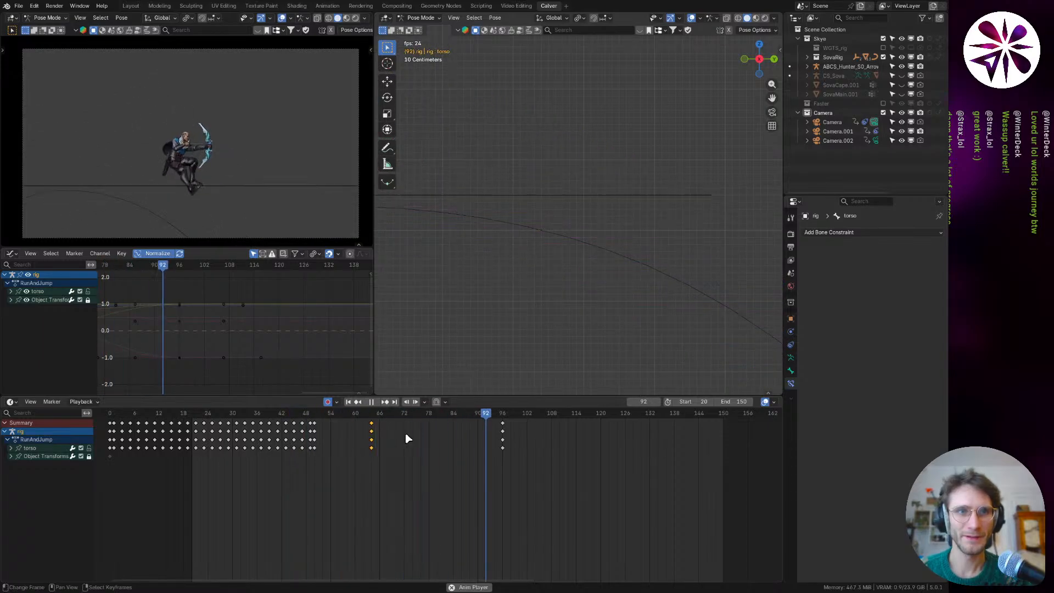
left_click_drag(405, 435, 355, 447)
key("space")
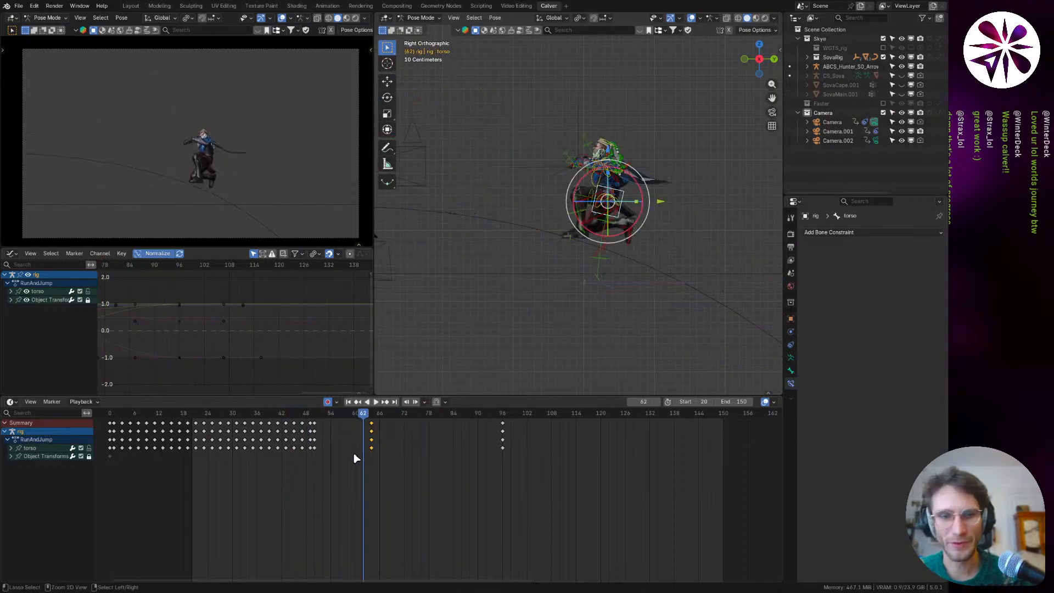
key("ctrl+z")
Step: Move the torso control lower and forward at frame 64 and replay the jump
key("g")
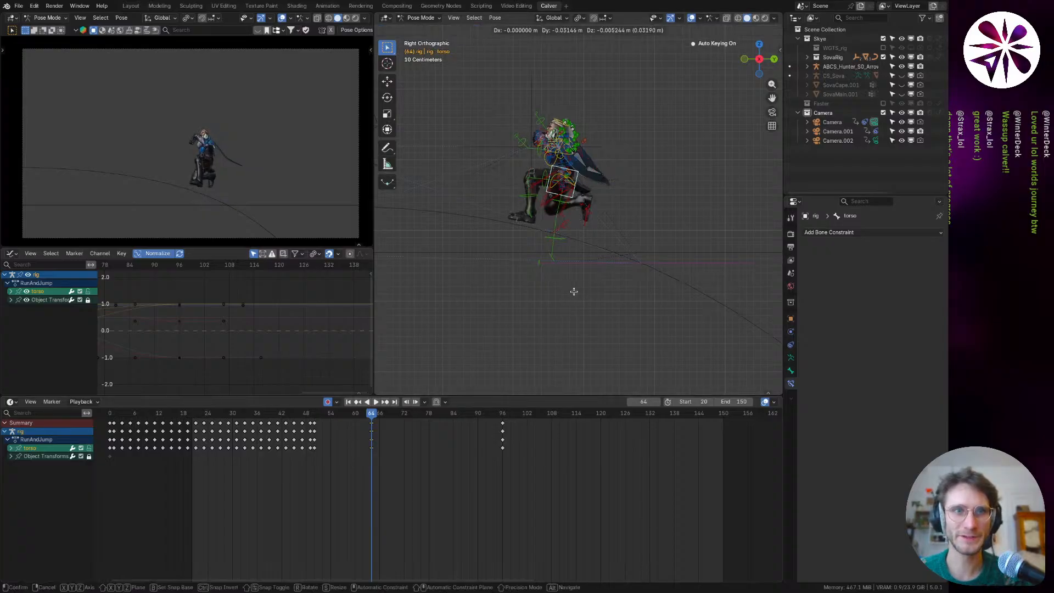
left_click(563, 302)
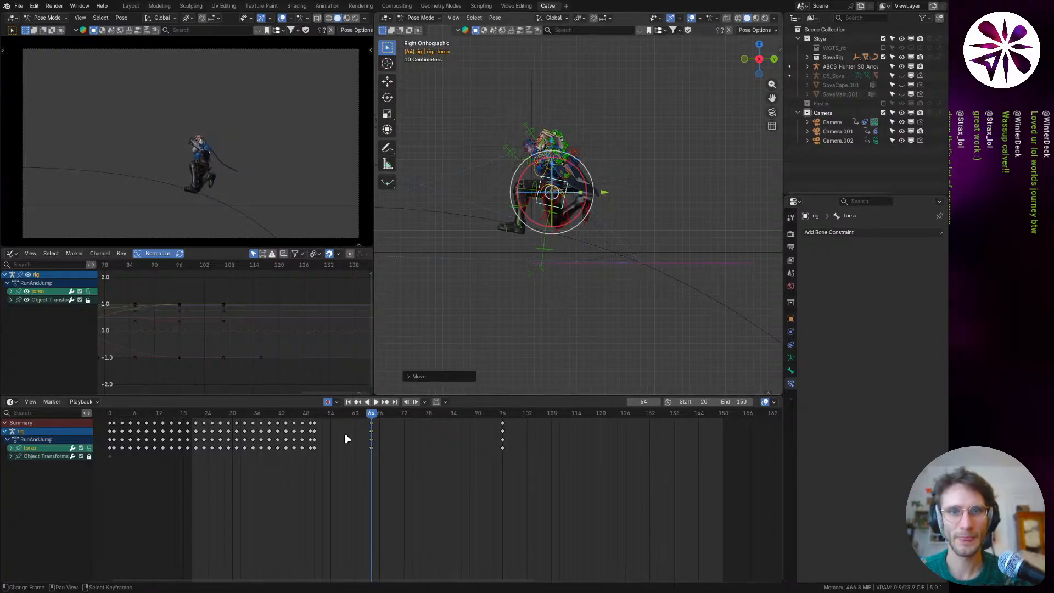
left_click(371, 422)
key("space")
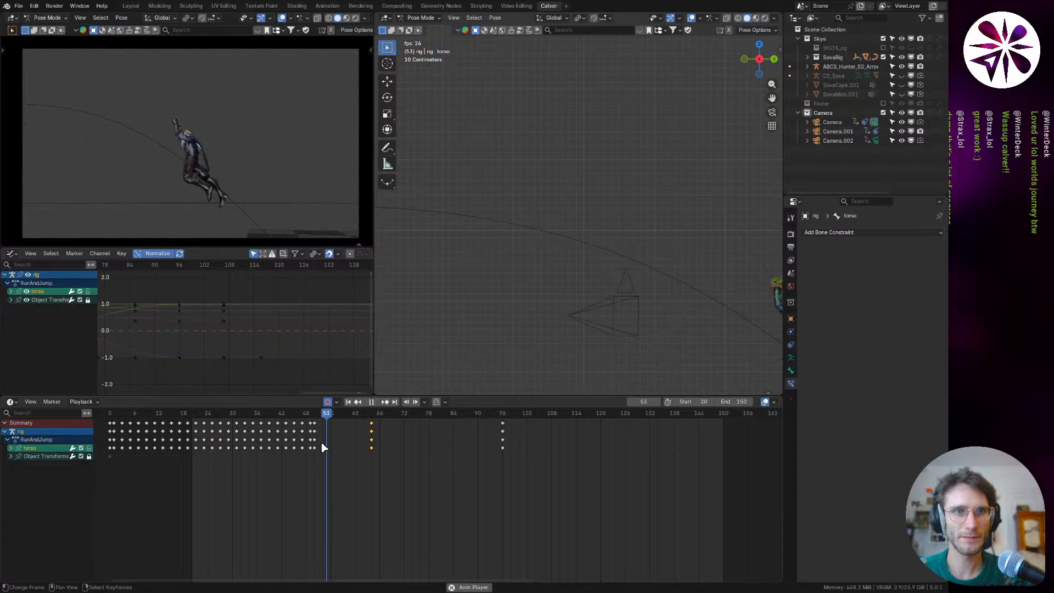
key("Escape")
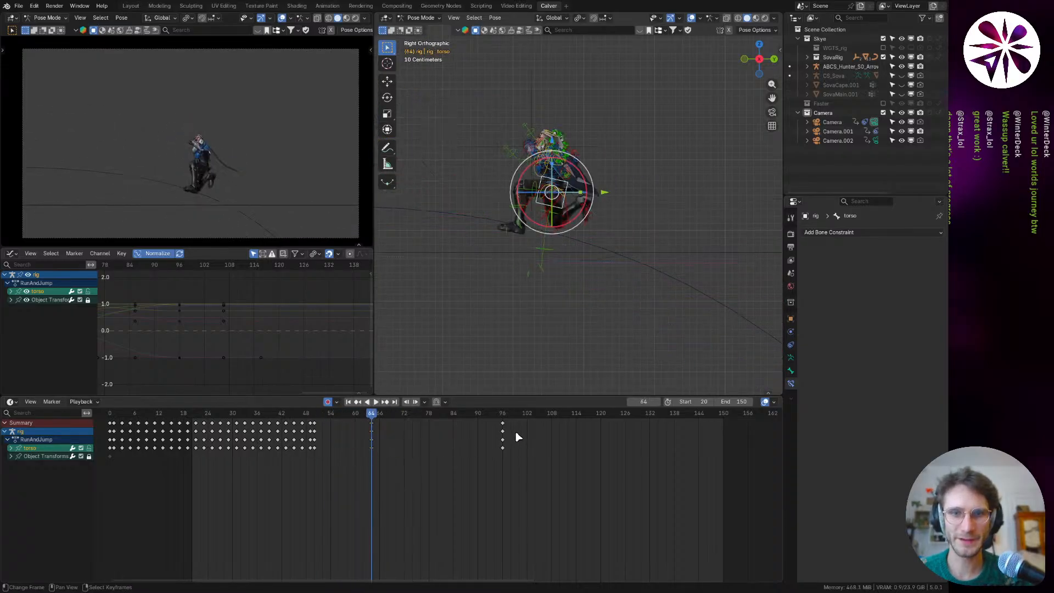
Step: Delete the added torso keyframes at frames 96 and 64
key("x")
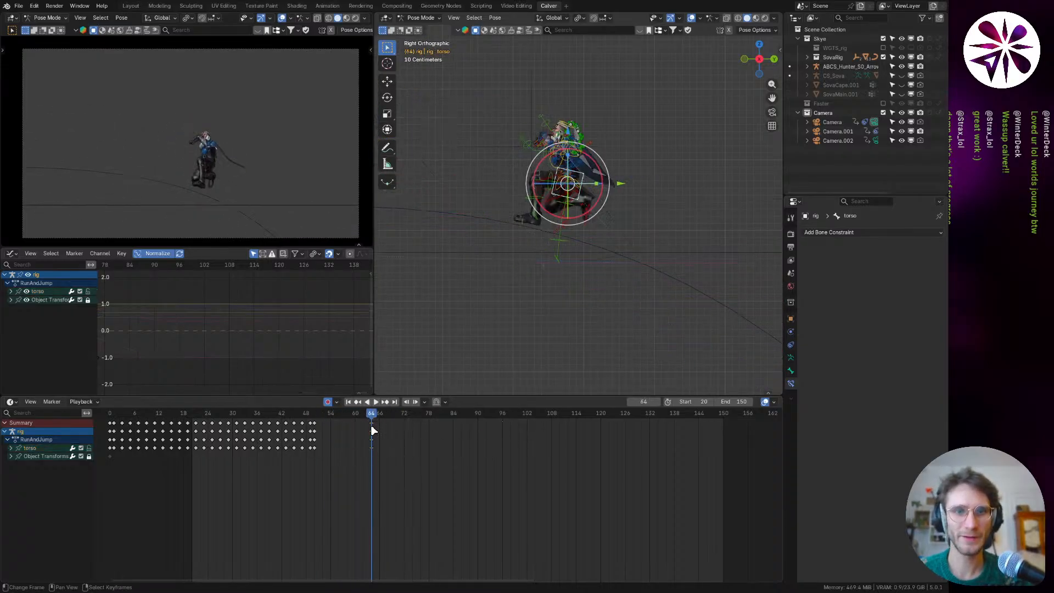
key("x")
left_click(371, 428)
Step: Replay the take-off repeatedly with Camera.002 selected to examine its framing and movement through the jump
left_click_drag(375, 426, 280, 442)
key("space")
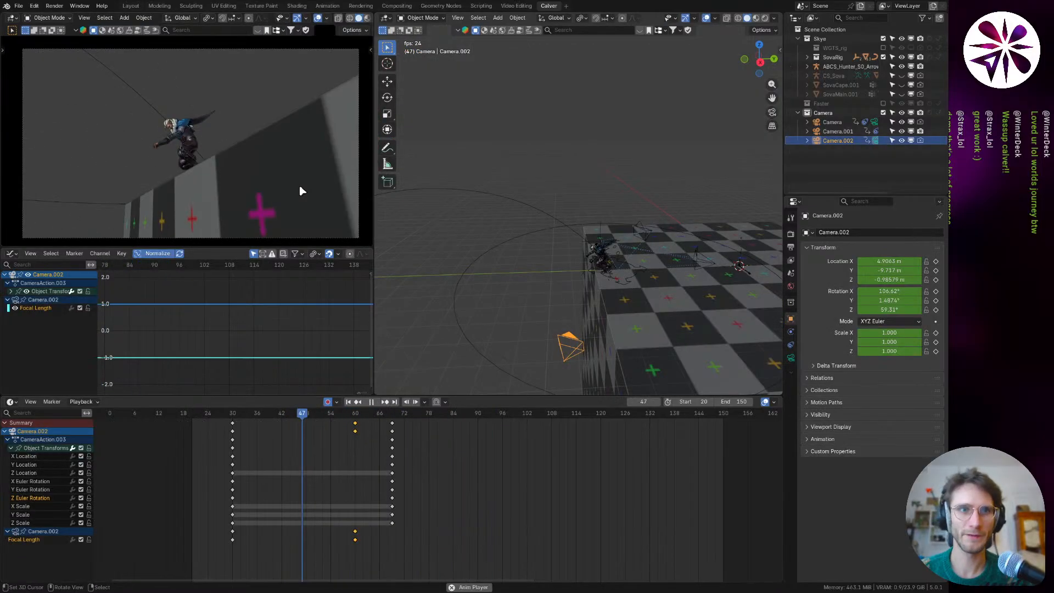
key("space")
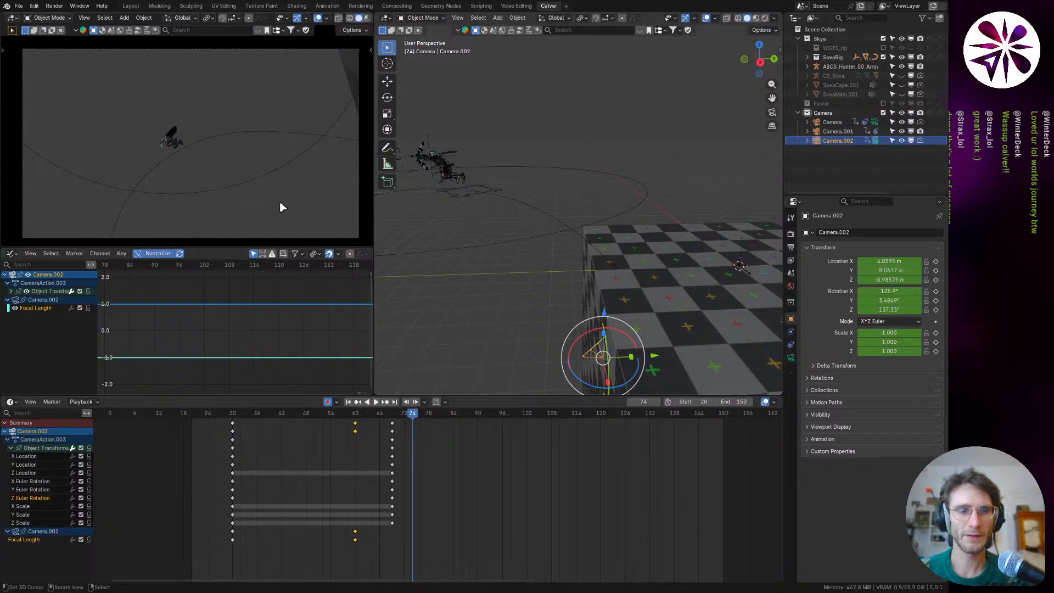
left_click_drag(333, 420, 224, 446)
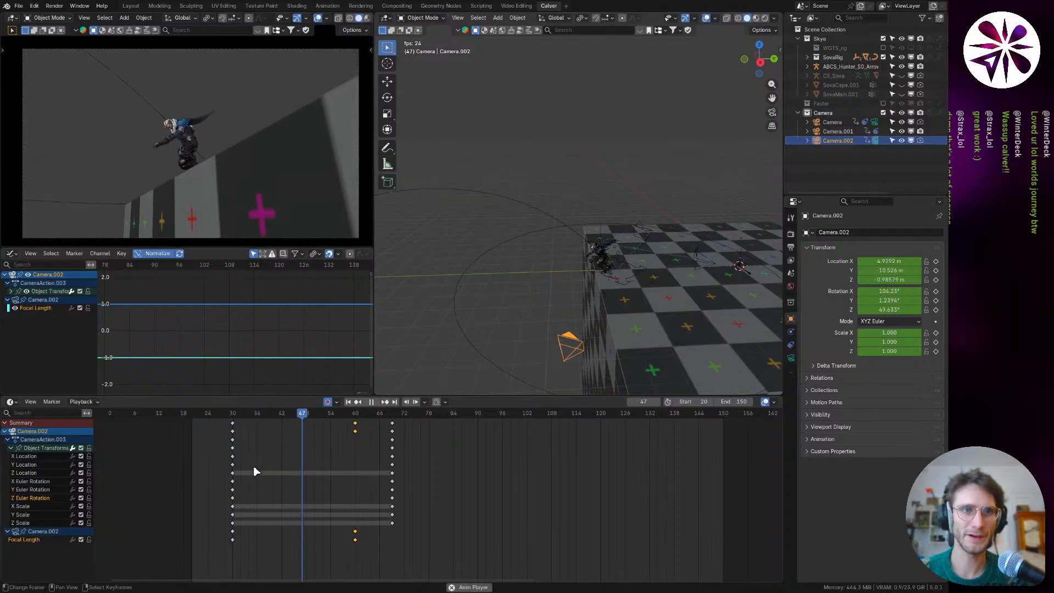
key("space")
left_click_drag(354, 418, 208, 474)
key("space")
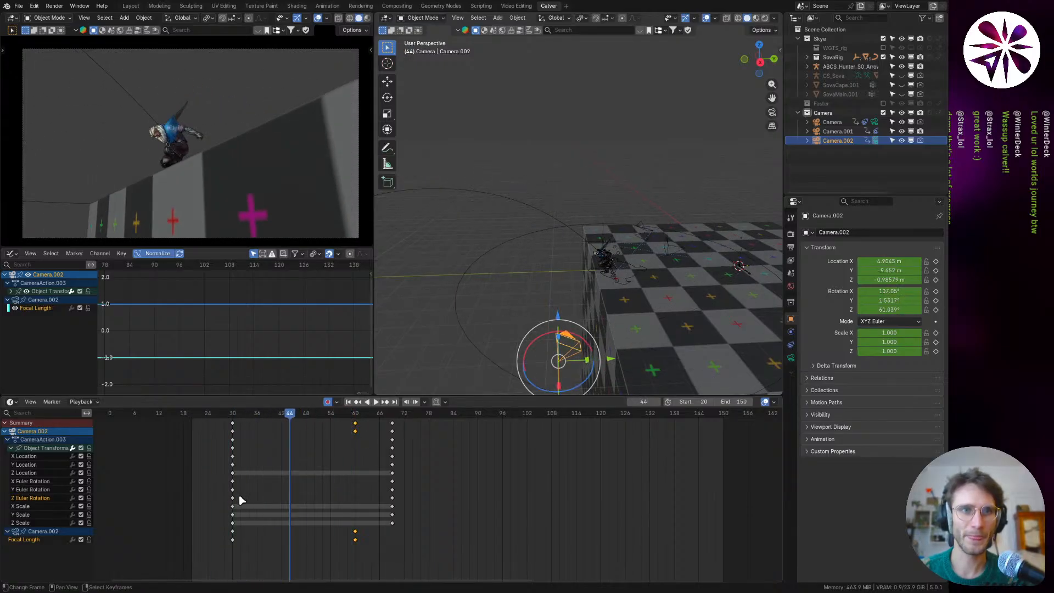
key("space")
left_click_drag(351, 432, 273, 436)
key("space")
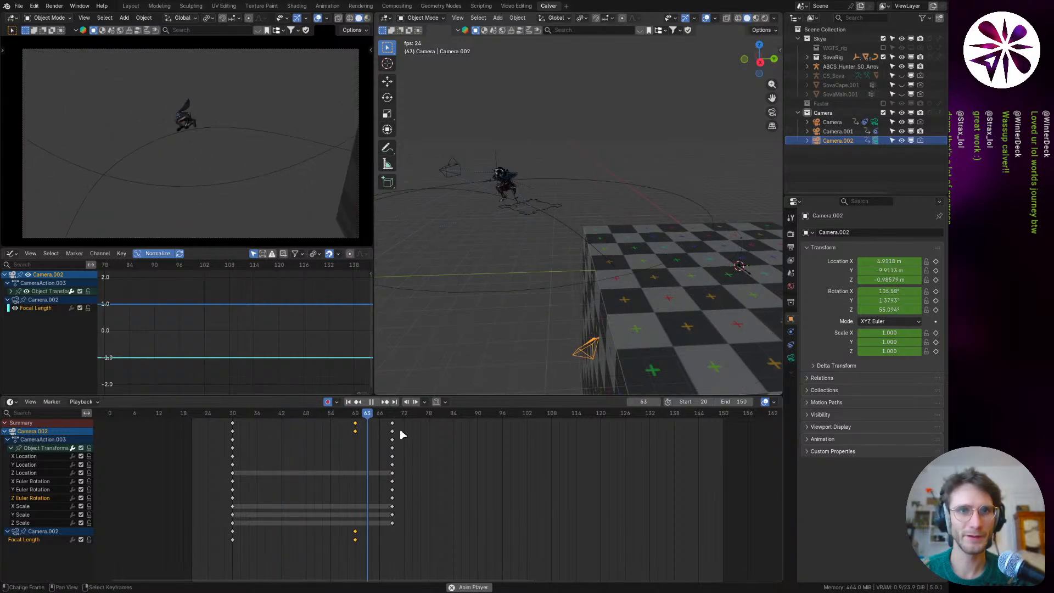
key("space")
Step: Select Camera.001 in front of the character and play the animation onward from frame 70
middle_click_drag(503, 254, 559, 273, "shift")
middle_click_drag(454, 213, 525, 212, "shift")
left_click(540, 190)
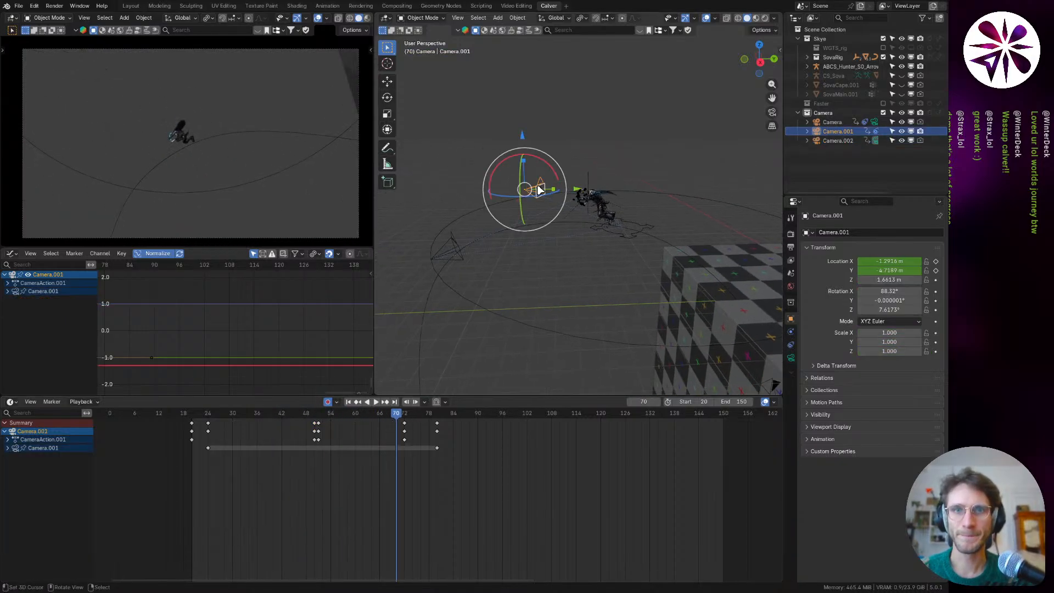
key("space")
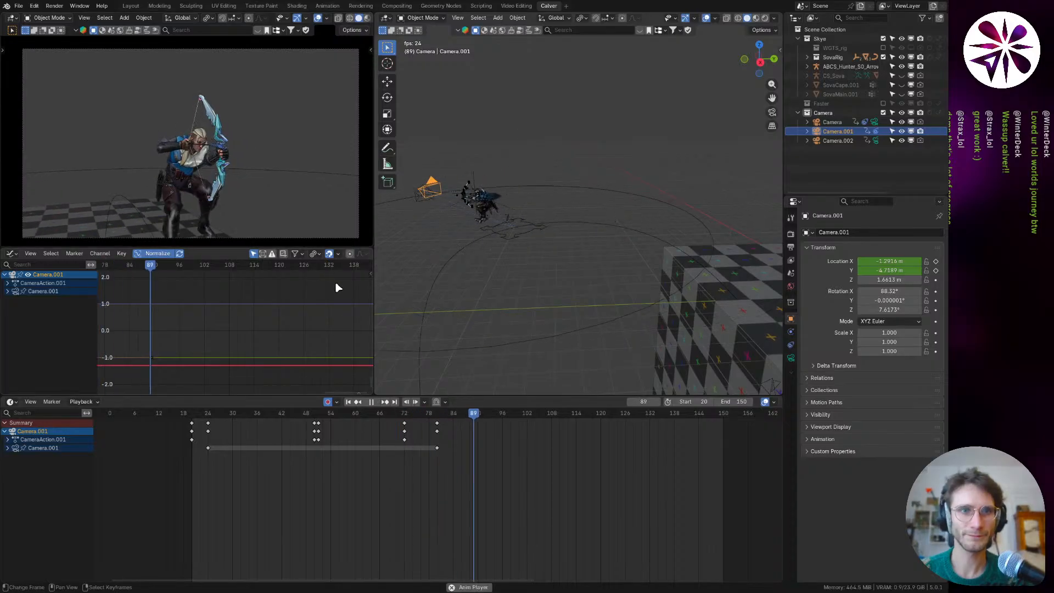
Step: Replay the jump, check the object constraints of the main Camera and select the Empty that it tracks
key("space")
middle_click_drag(448, 241, 543, 231, "shift")
key("space")
left_click_drag(493, 423, 272, 439)
key("space")
left_click(571, 246)
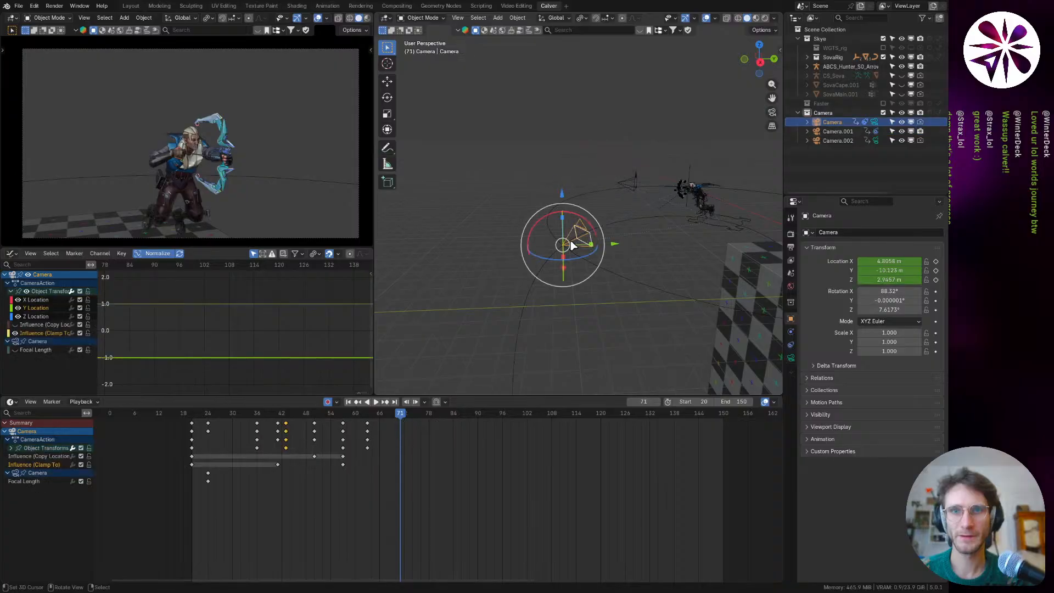
key("space")
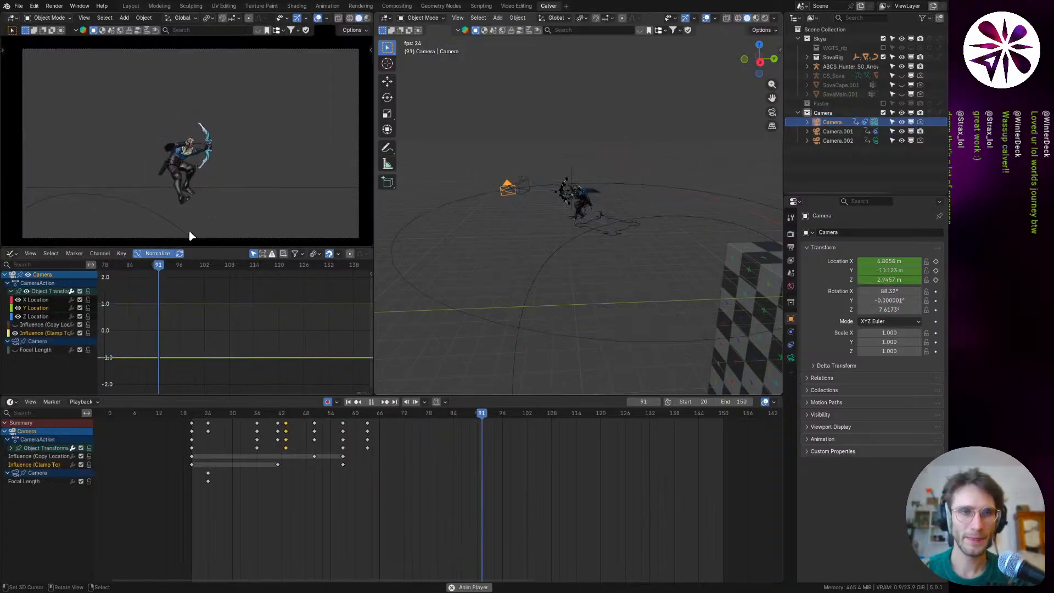
left_click(791, 344)
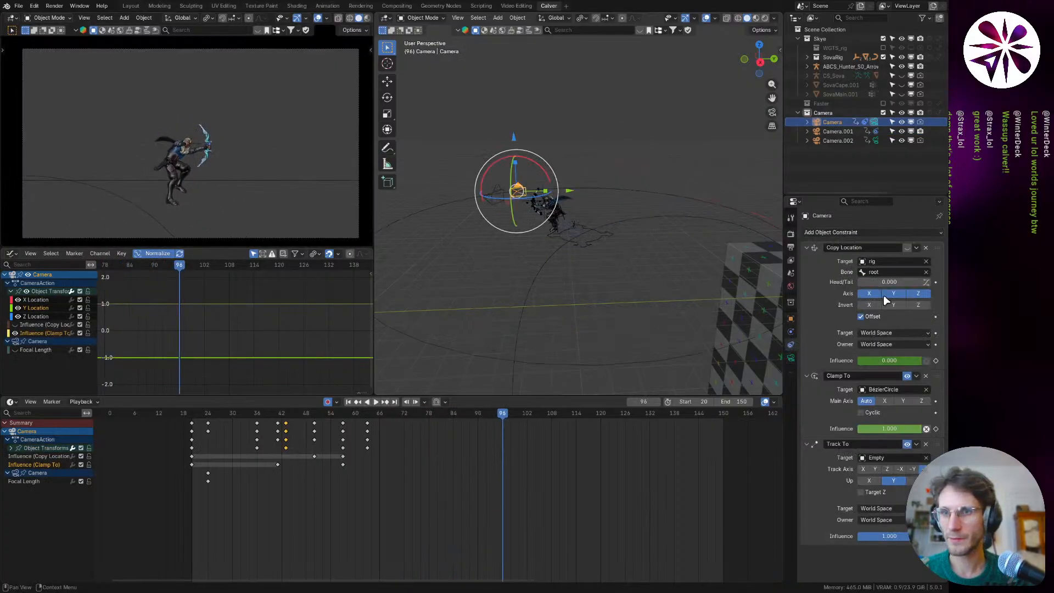
scroll(565, 224, "up", 4)
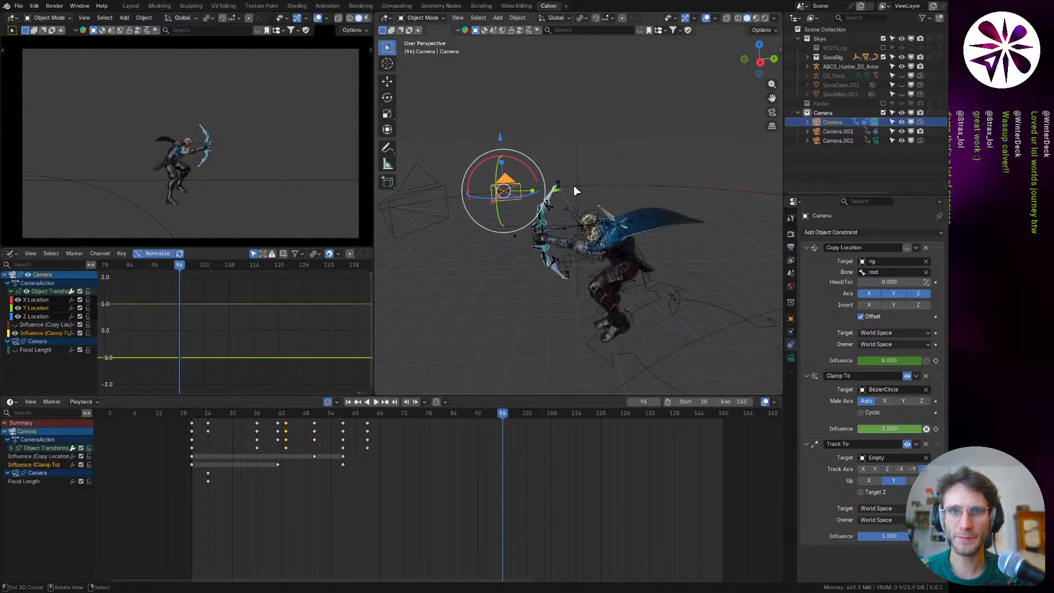
left_click(579, 186)
key("g")
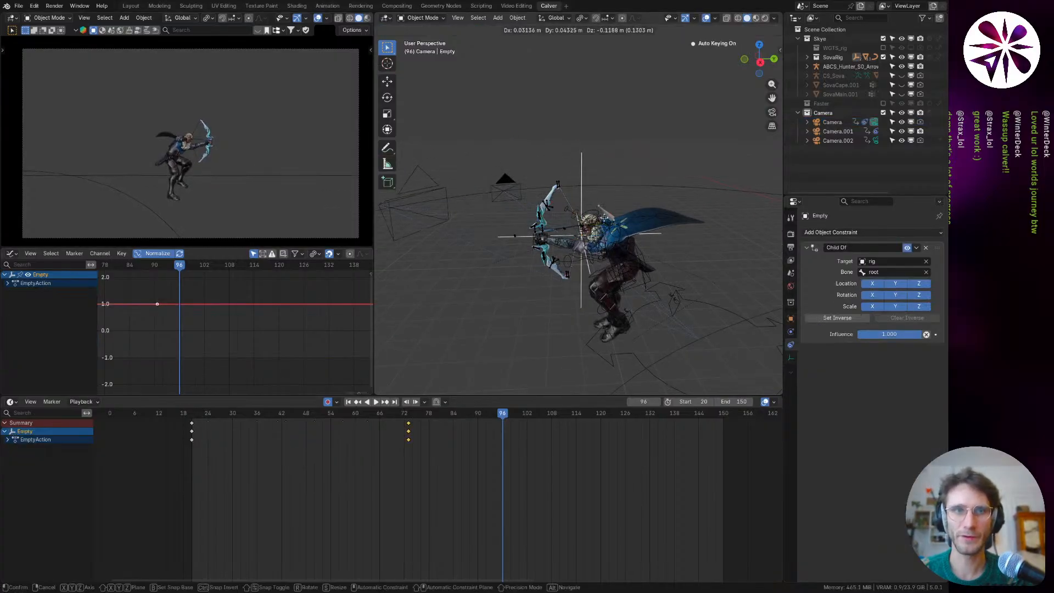
key("z")
right_click(601, 236)
Step: Review the jump and lower the Empty about 0.65 m along global Z at frame 96
left_click_drag(485, 412, 271, 480)
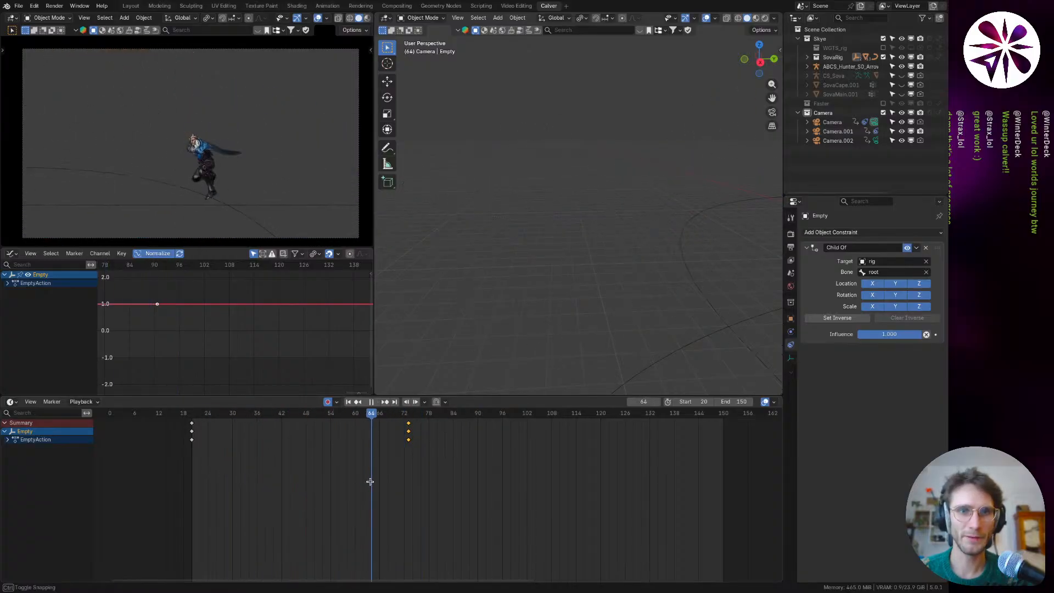
key("space")
key("g")
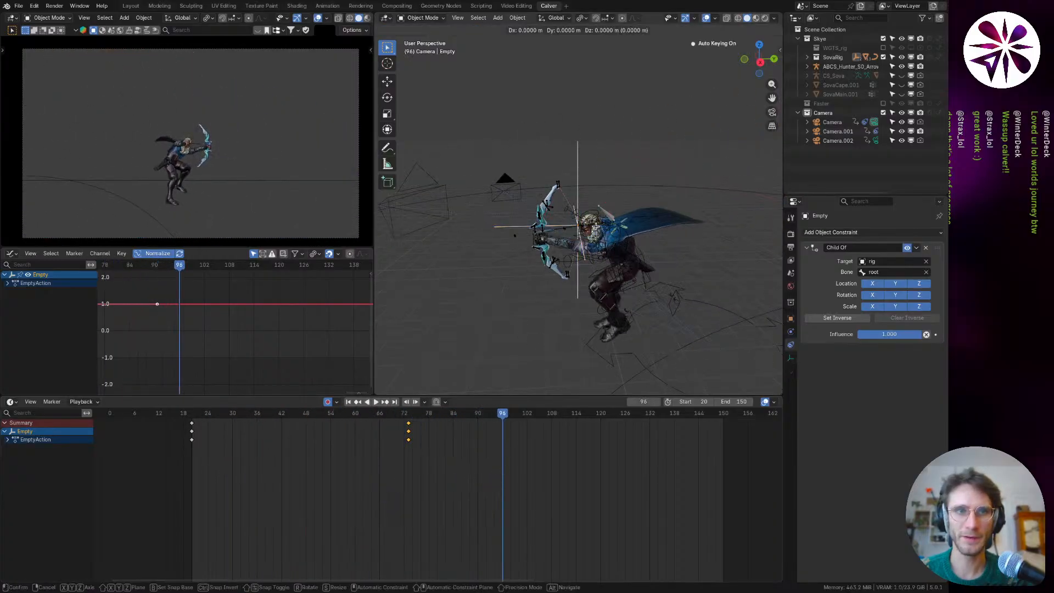
key("z")
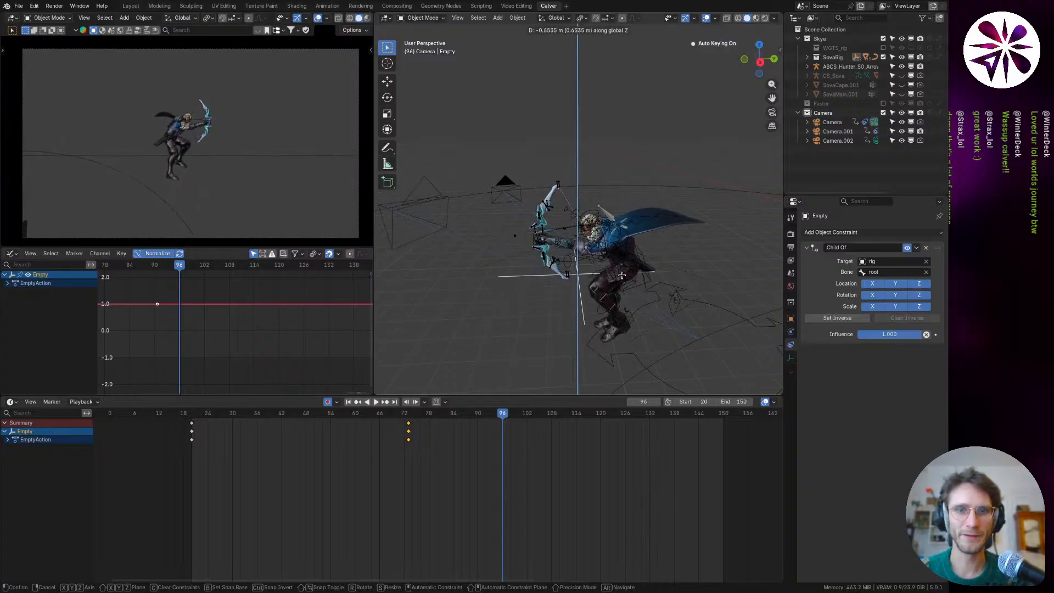
left_click(622, 275)
Step: Try lowering the Empty about 0.97 m along global Z at frame 53 and check the shot
left_click_drag(506, 423, 299, 468)
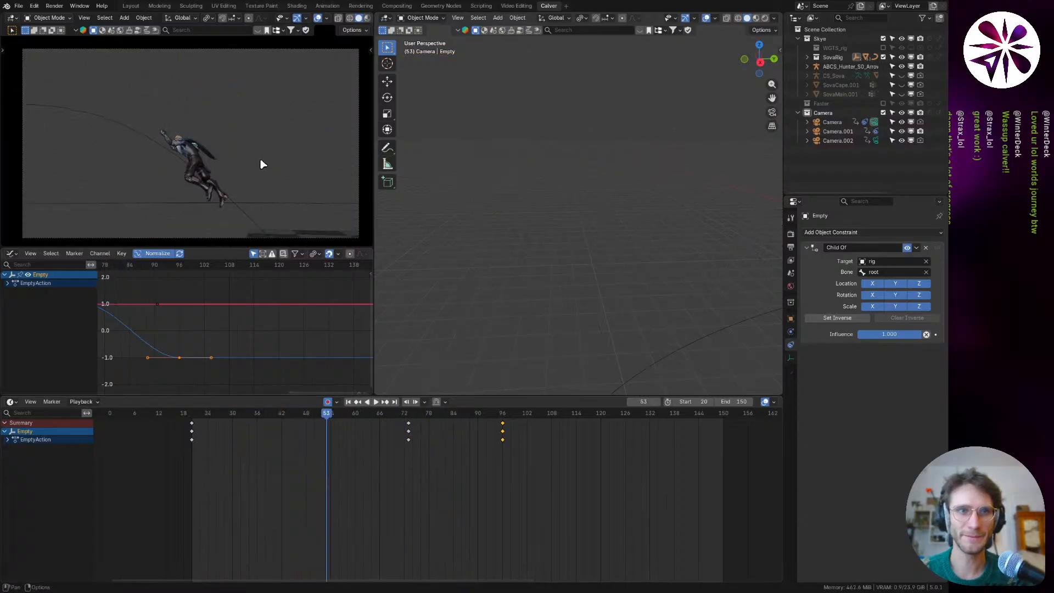
key("g")
key("z")
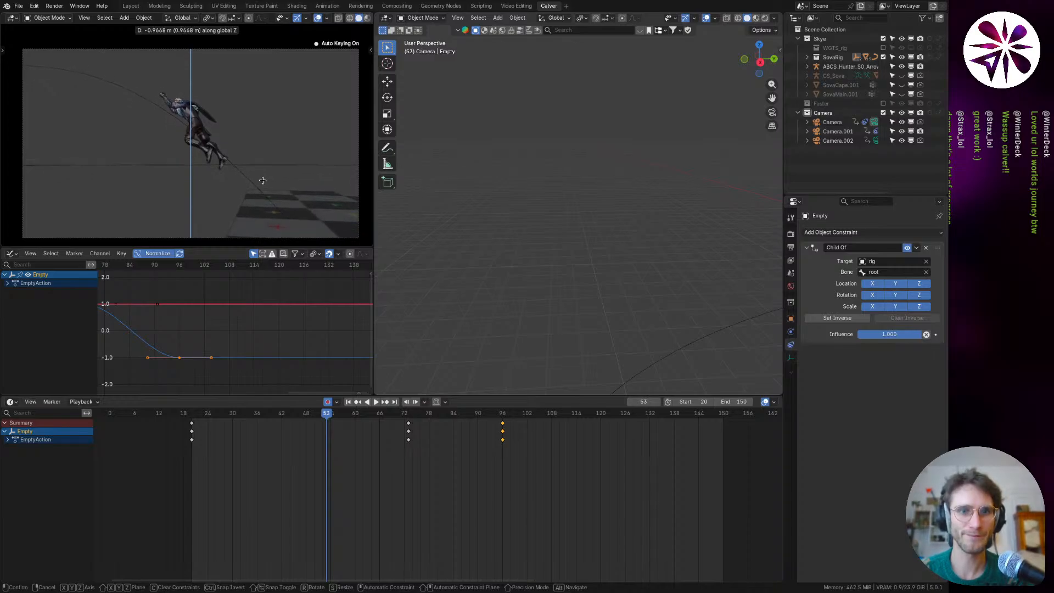
left_click(262, 180)
left_click_drag(326, 434, 216, 435)
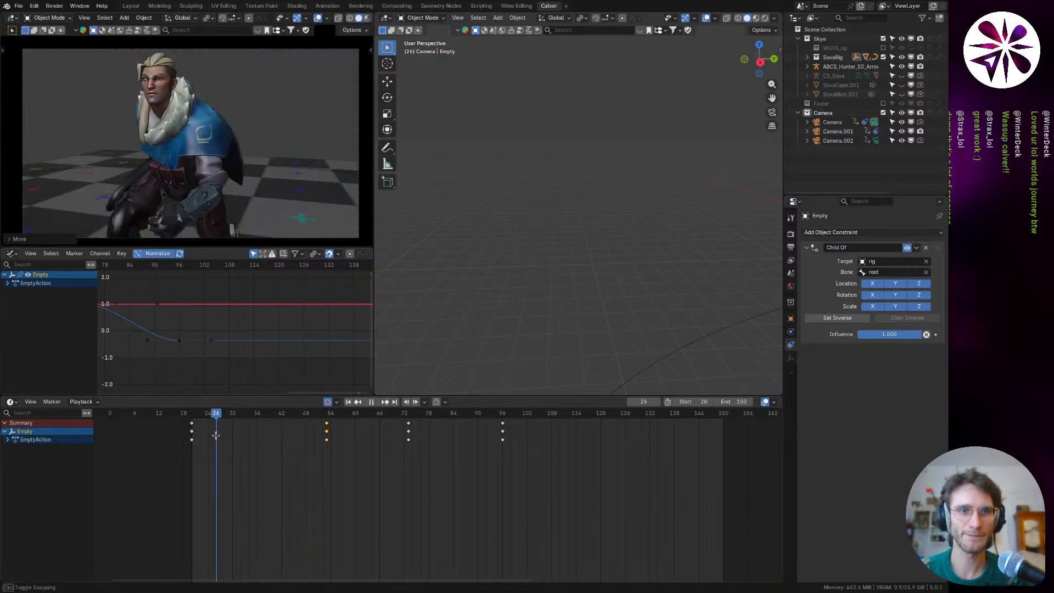
key("Escape")
Step: Keyframe the Empty at frame 41, lower it along global Z at frame 56 and replay the take-off
left_click_drag(319, 416, 273, 436)
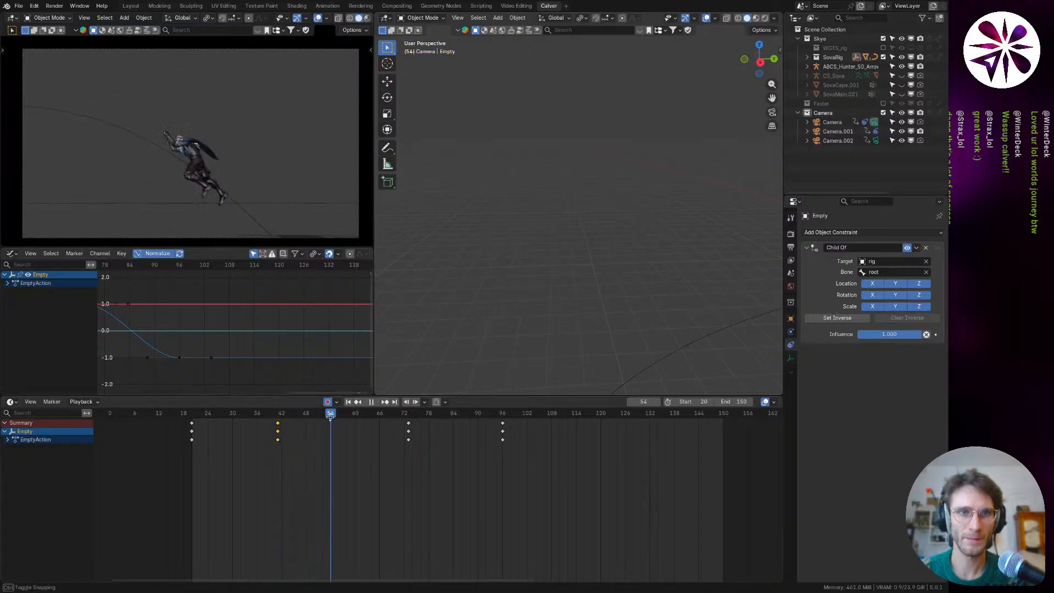
key("g")
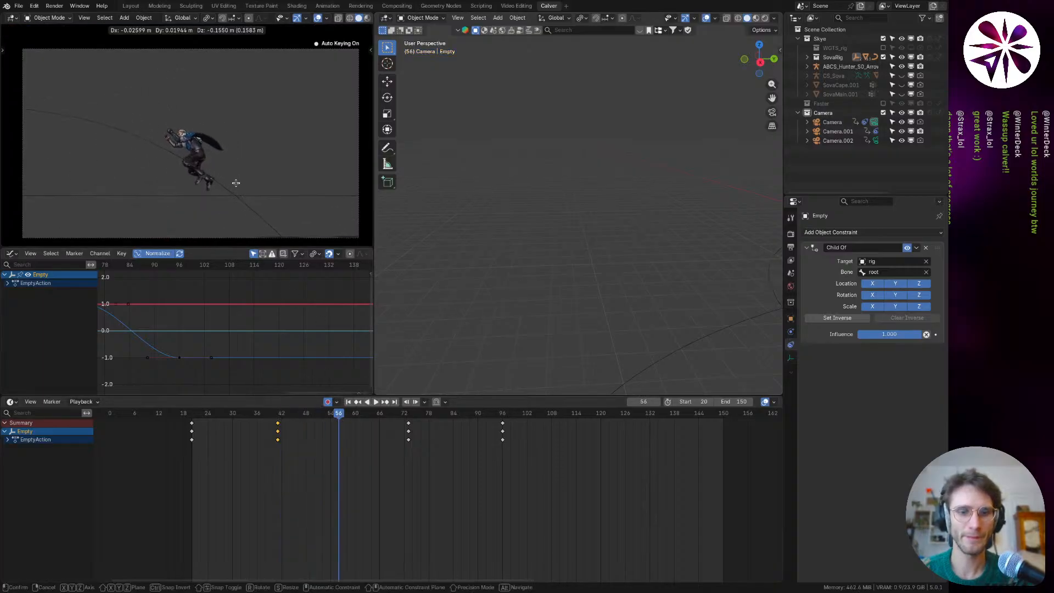
key("z")
left_click(236, 195)
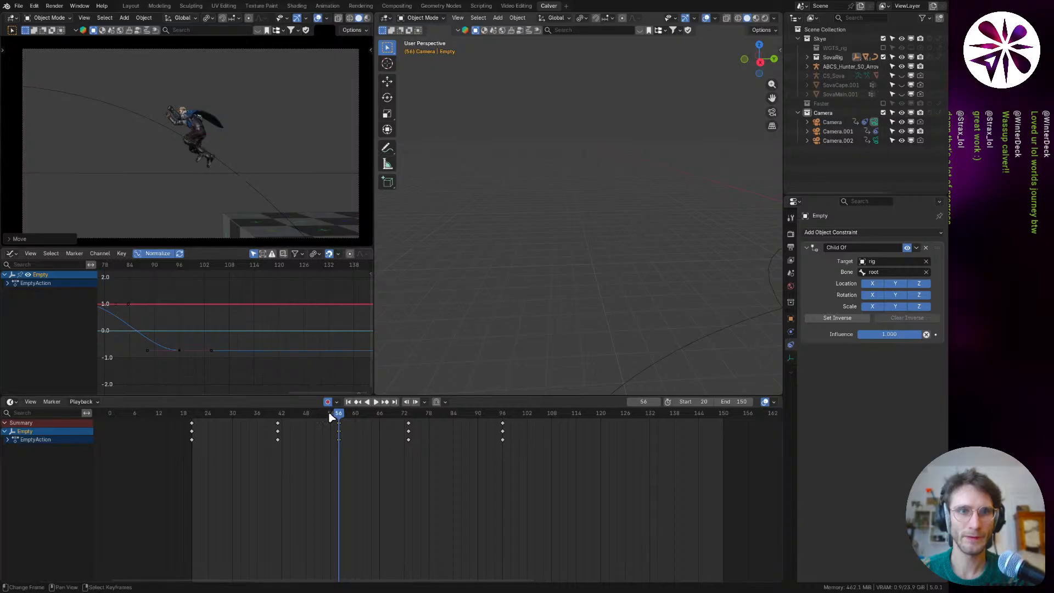
left_click_drag(331, 417, 226, 449)
key("space")
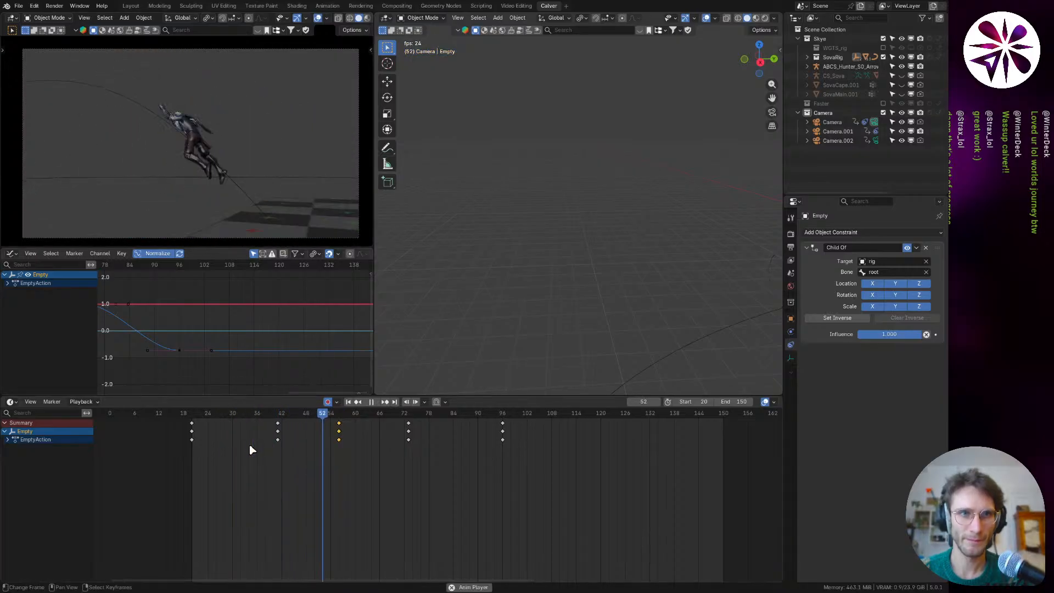
Step: Reposition the Empty at frame 73 to reframe the archer and check the framing up to frame 97
left_click_drag(395, 427, 505, 424)
key("g")
left_click(264, 147)
key("g")
left_click(258, 181)
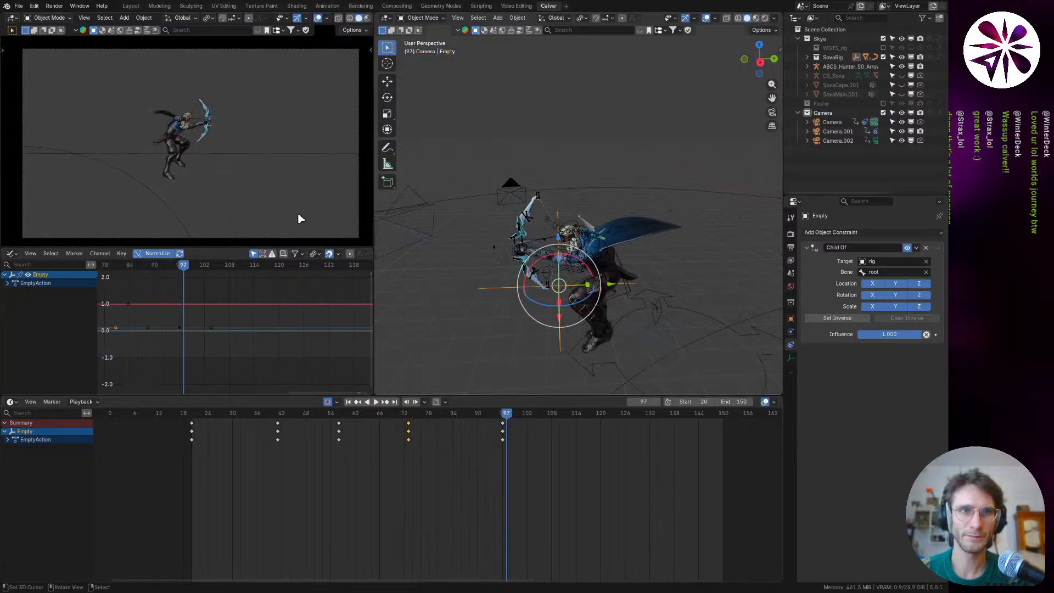
Step: Try lowering the Empty slightly along global Z at frame 97 and undo that move
key("g")
key("z")
left_click(285, 178)
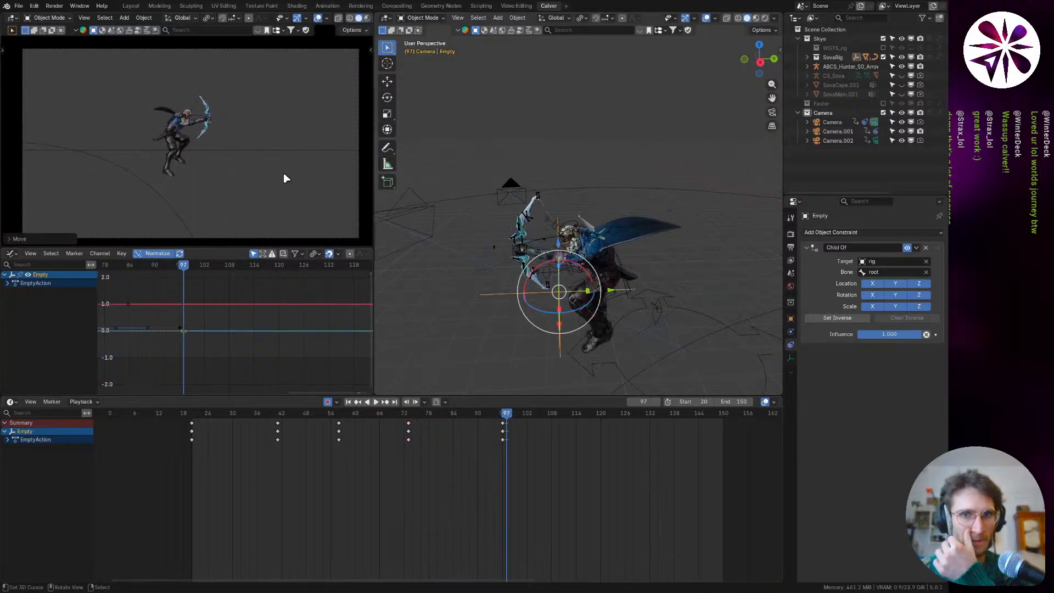
key("ctrl+z")
Step: Lower the Empty slightly along global Z at frame 96 and keyframe it there
left_click_drag(507, 412, 502, 414)
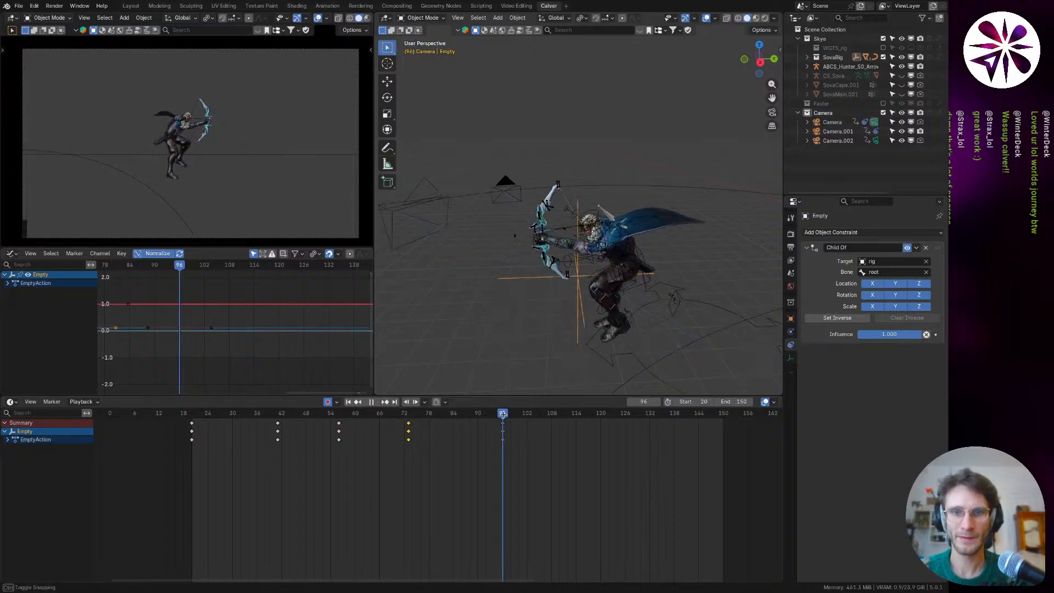
key("g")
key("z")
left_click(276, 178)
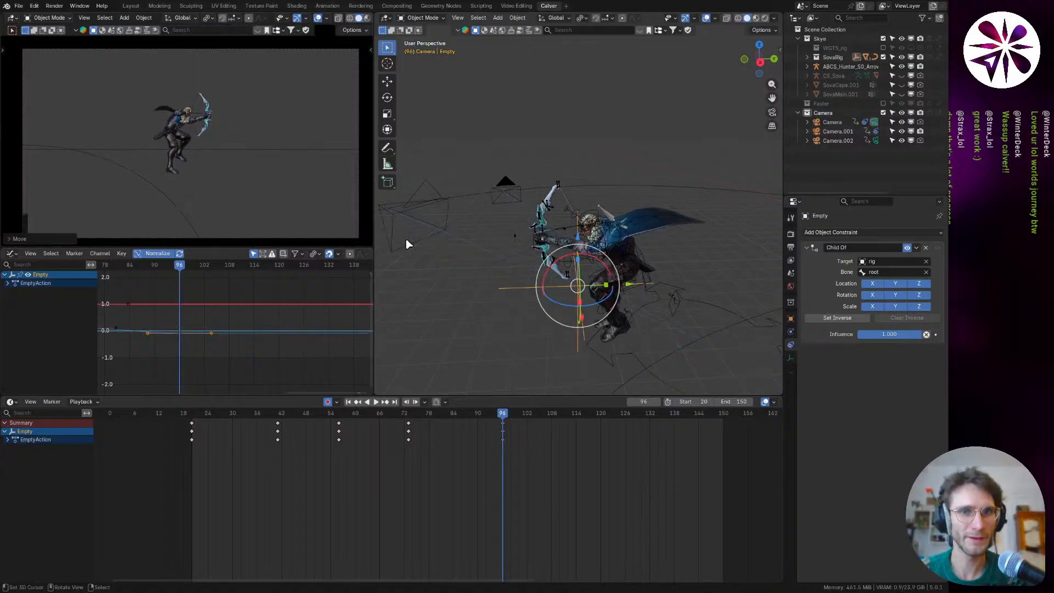
key("i")
left_click_drag(503, 433, 638, 449)
key("g")
key("z")
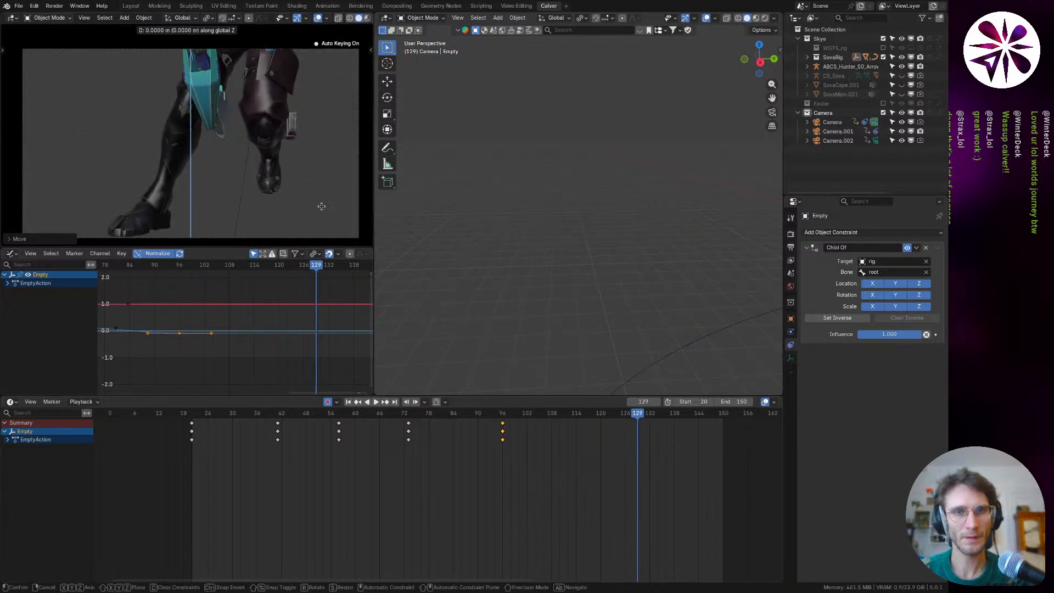
right_click(189, 162)
Step: Raise the Empty along global Z at frame 123 to frame the archer beside the checkered wall
left_click_drag(535, 412, 572, 433)
left_click_drag(605, 439, 613, 440)
key("g")
key("z")
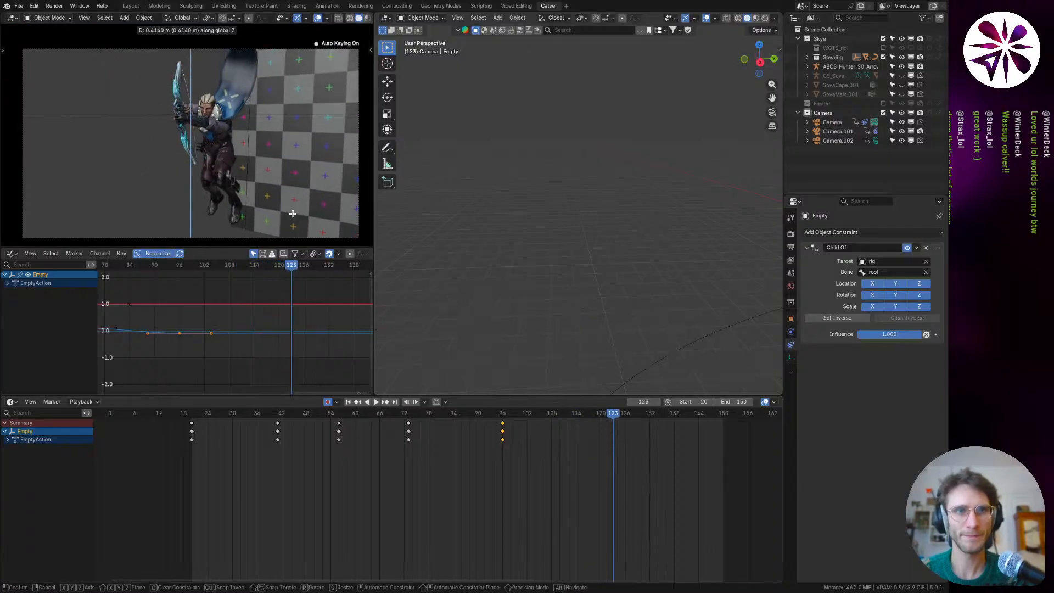
left_click(299, 194)
Step: Raise the Empty along global Z at frame 130 for the close-up of the archer
mouse_move(632, 427)
left_mouse_down()
mouse_move(623, 422)
mouse_move(641, 418)
left_mouse_up()
key("g")
key("z")
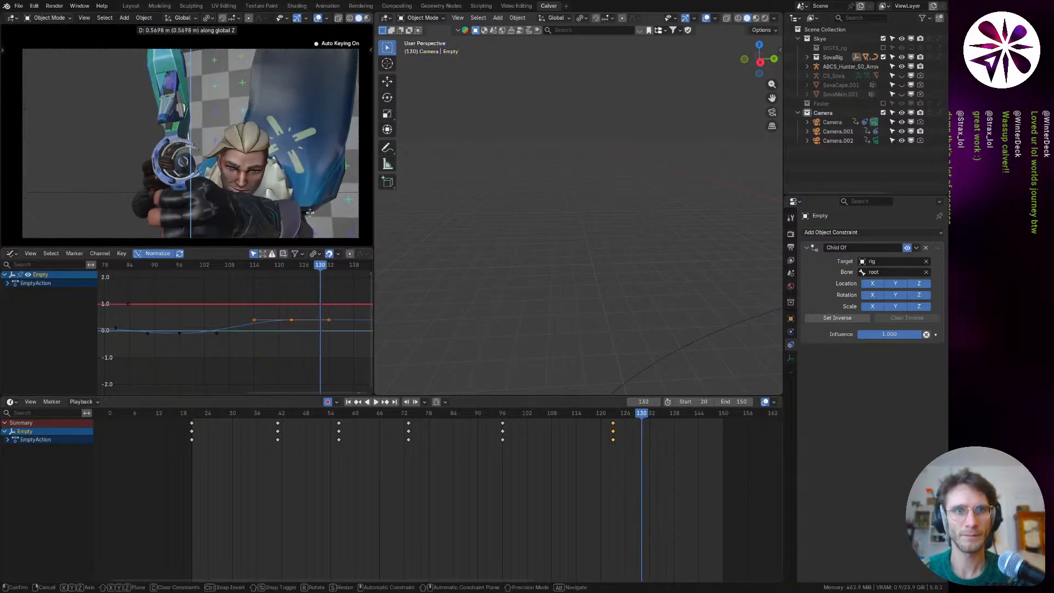
left_click(310, 221)
Step: Raise the Empty about 0.2 m along global Z at frame 126 to bring the archer's face into frame
mouse_move(641, 426)
left_mouse_down()
mouse_move(614, 430)
mouse_move(623, 431)
left_mouse_up()
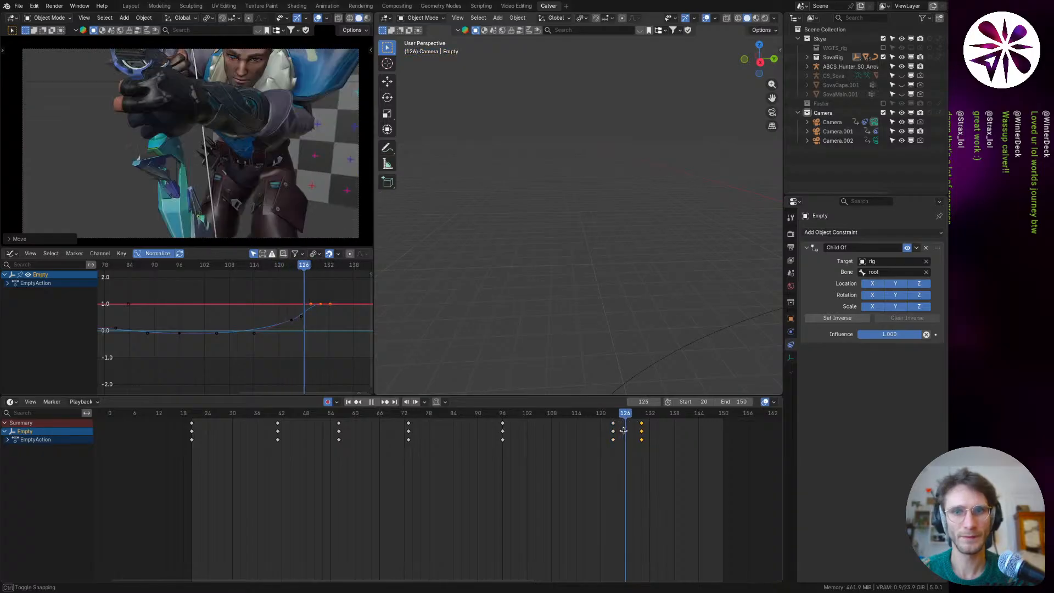
key("g")
key("z")
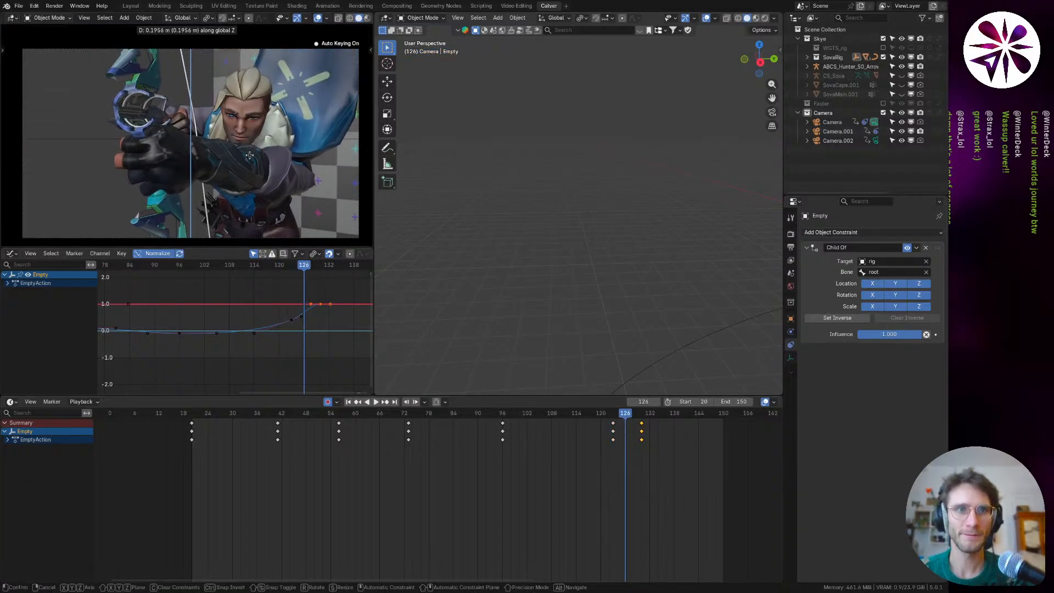
left_click(252, 150)
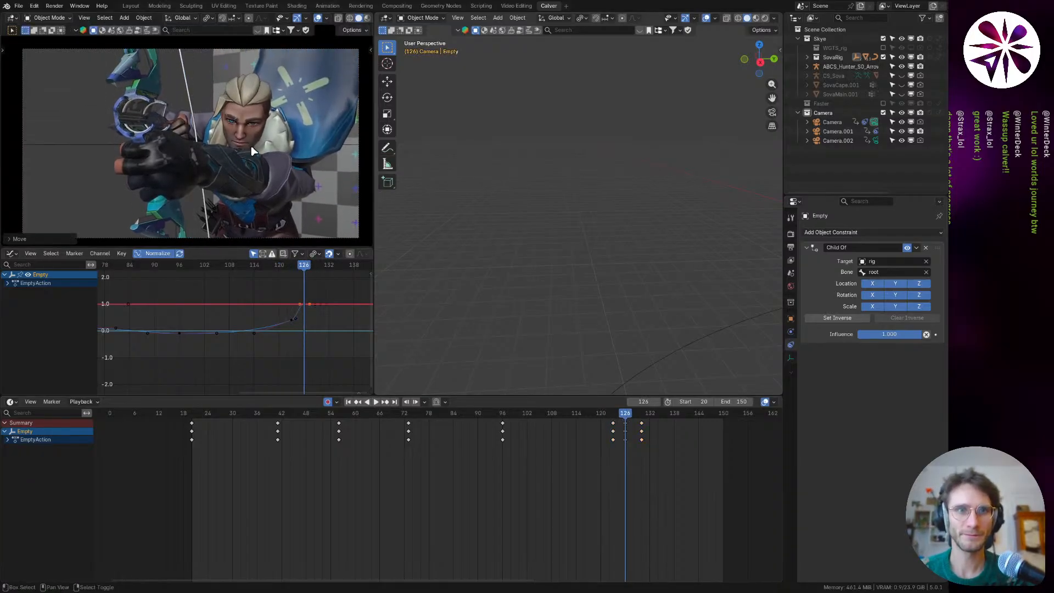
Step: Delete the Empty's keyframe at frame 130 and replay the shot
key("x")
left_click(637, 426)
left_click_drag(635, 425, 557, 442)
key("space")
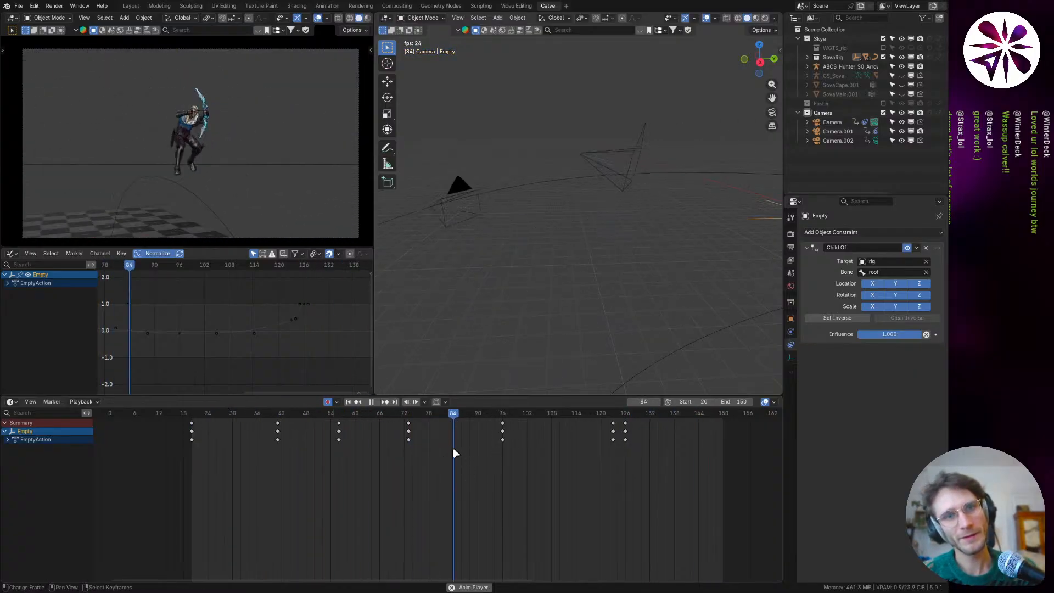
left_click(349, 402)
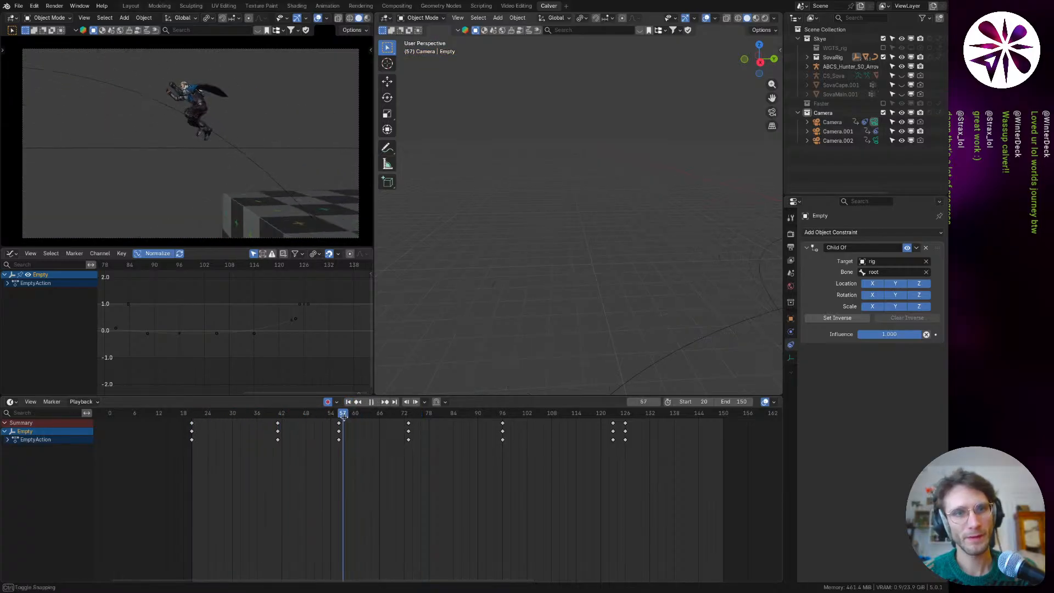
Step: Lower the Empty about 0.87 m along global Z at frame 41 and replay from the start
left_click_drag(343, 417, 294, 435)
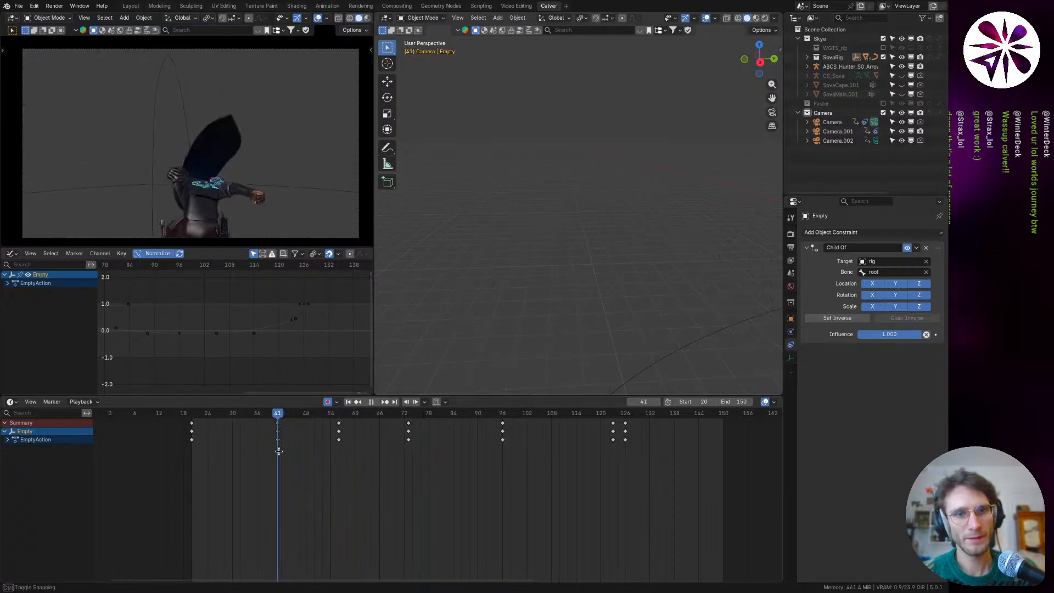
key("g")
key("z")
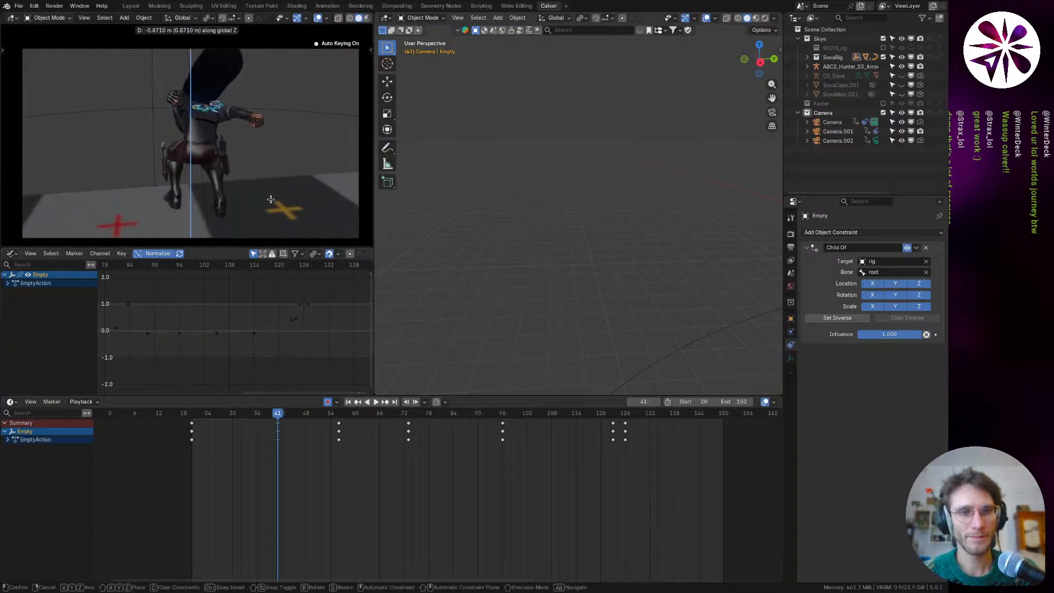
left_click(270, 200)
left_click_drag(269, 410, 197, 437)
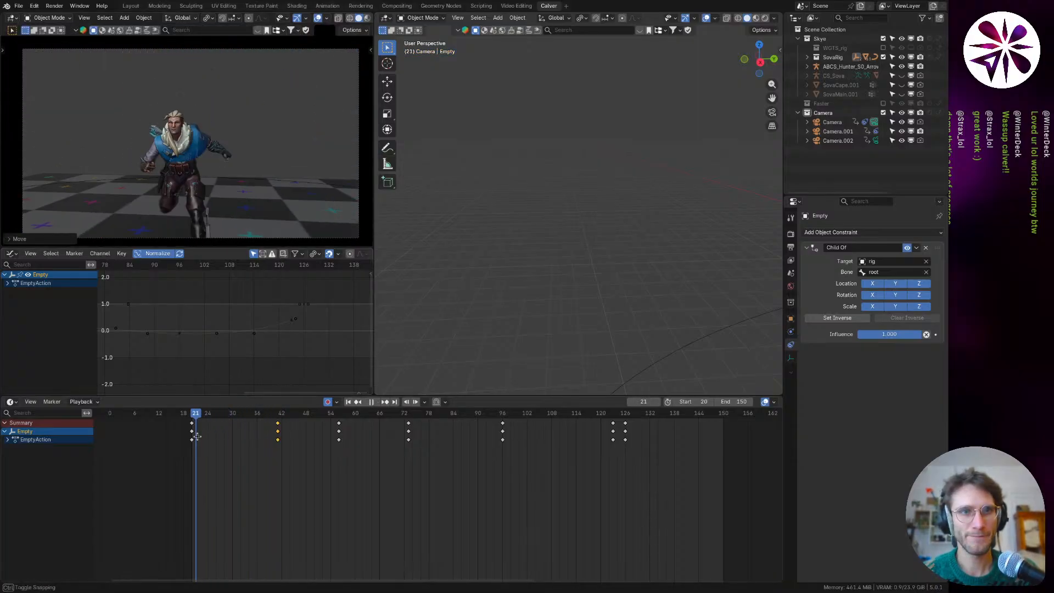
key("space")
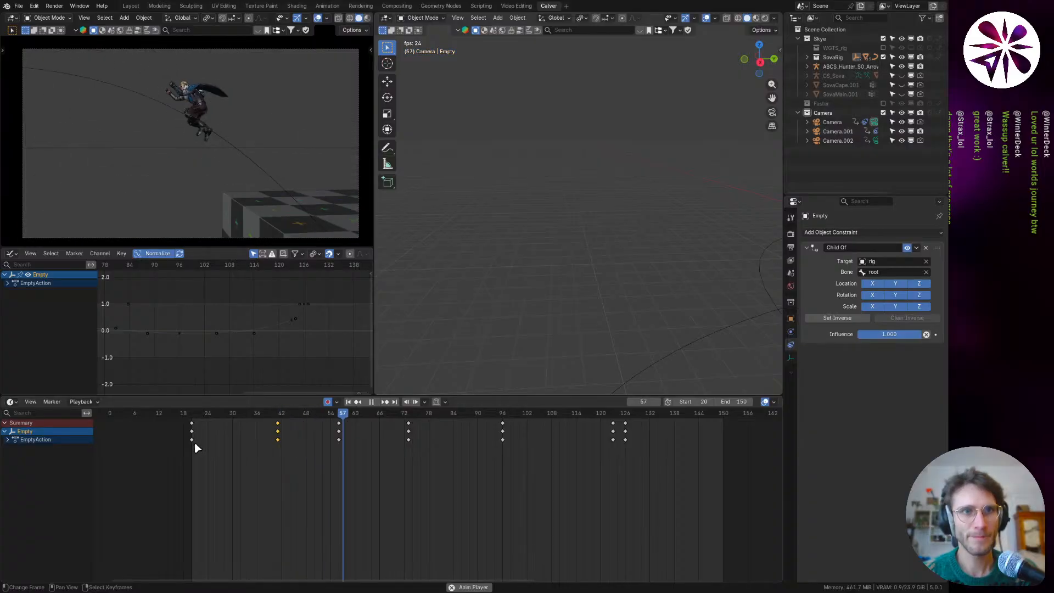
Step: Raise the Empty along global Z at frame 34 so the archer's head and back are in frame
left_click_drag(280, 414, 249, 416)
key("g")
key("z")
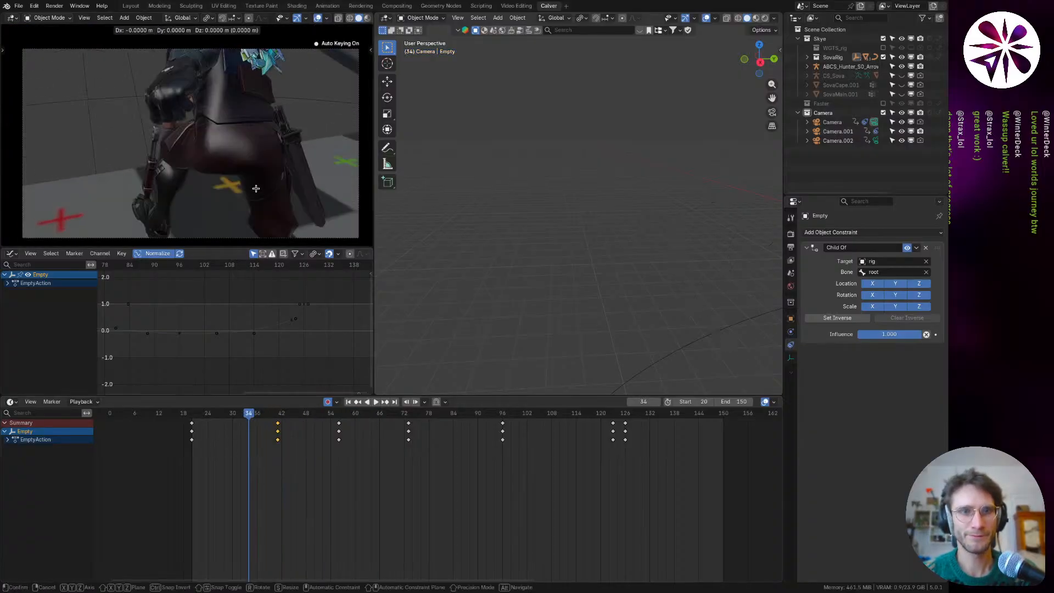
left_click(262, 169)
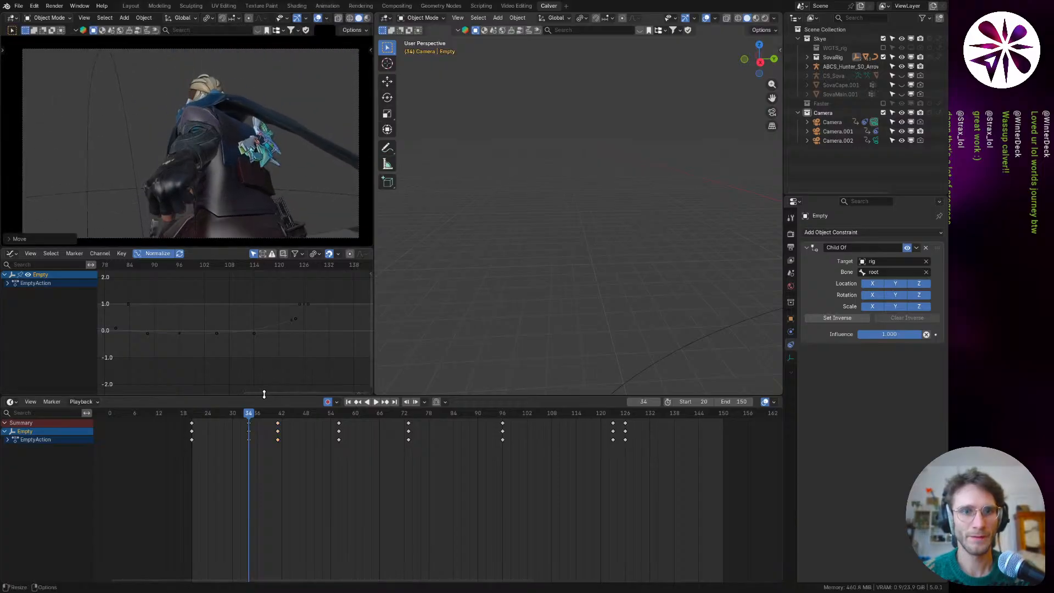
Step: Raise the Empty slightly along global Z at frame 41
key("g")
key("z")
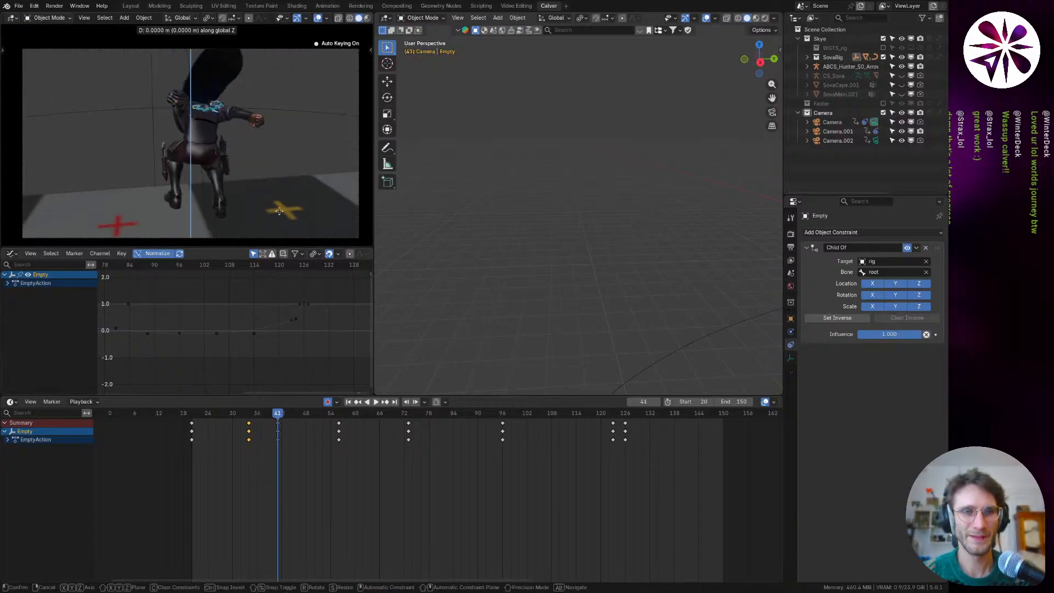
left_click(277, 203)
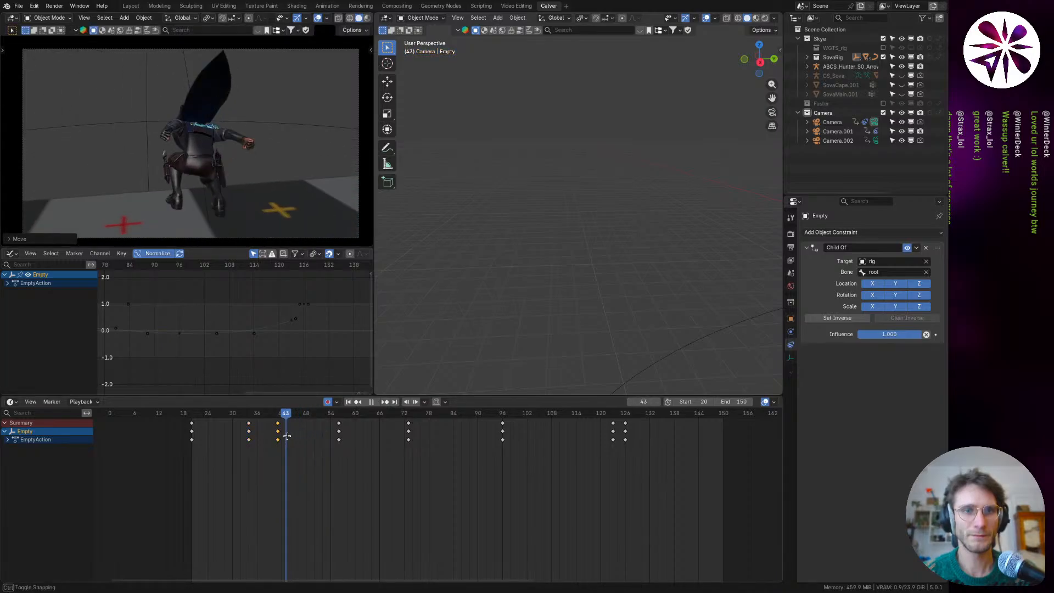
Step: Replay the shot and scrub between frames 31 and 61 to check the camera framing around the take-off
key("space")
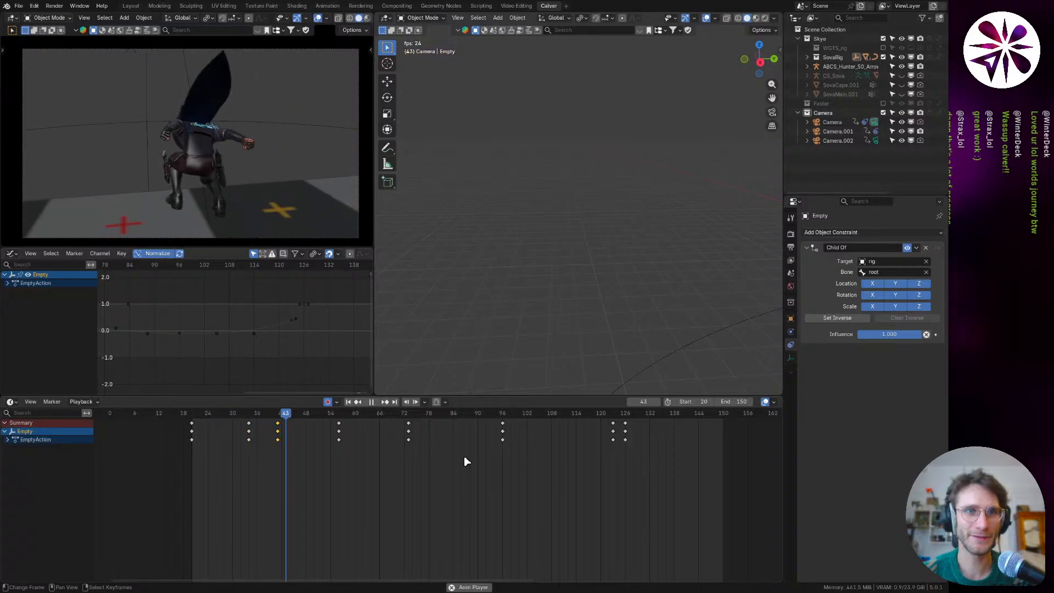
key("space")
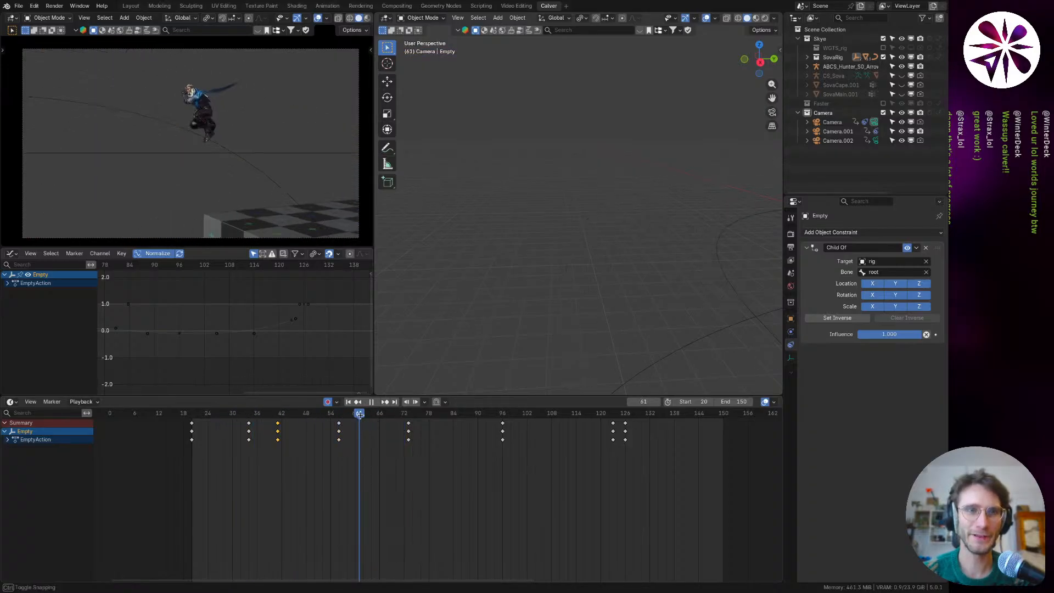
left_click_drag(359, 414, 274, 439)
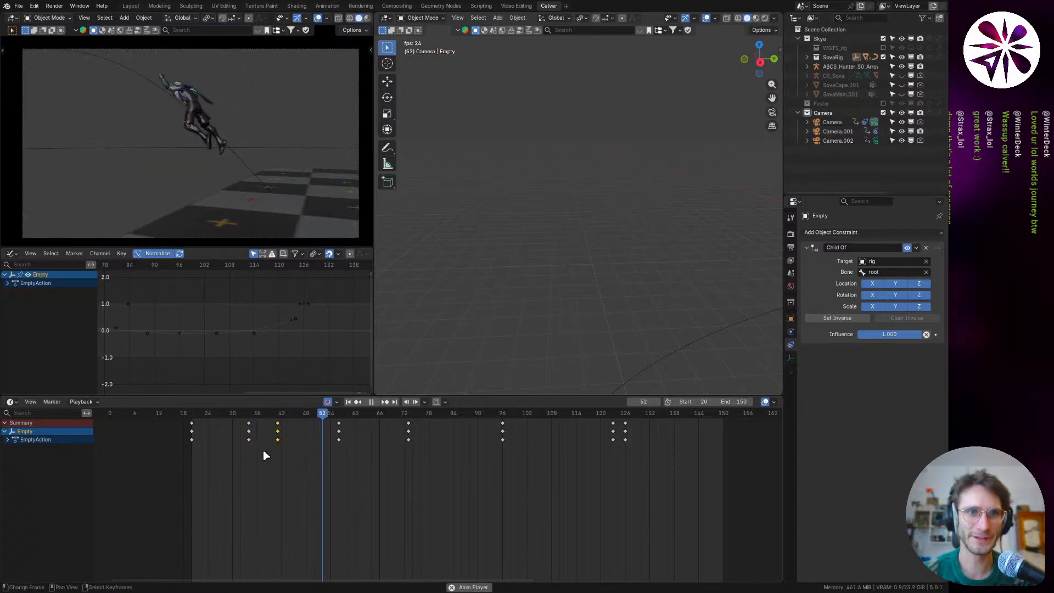
left_click_drag(277, 436, 237, 427)
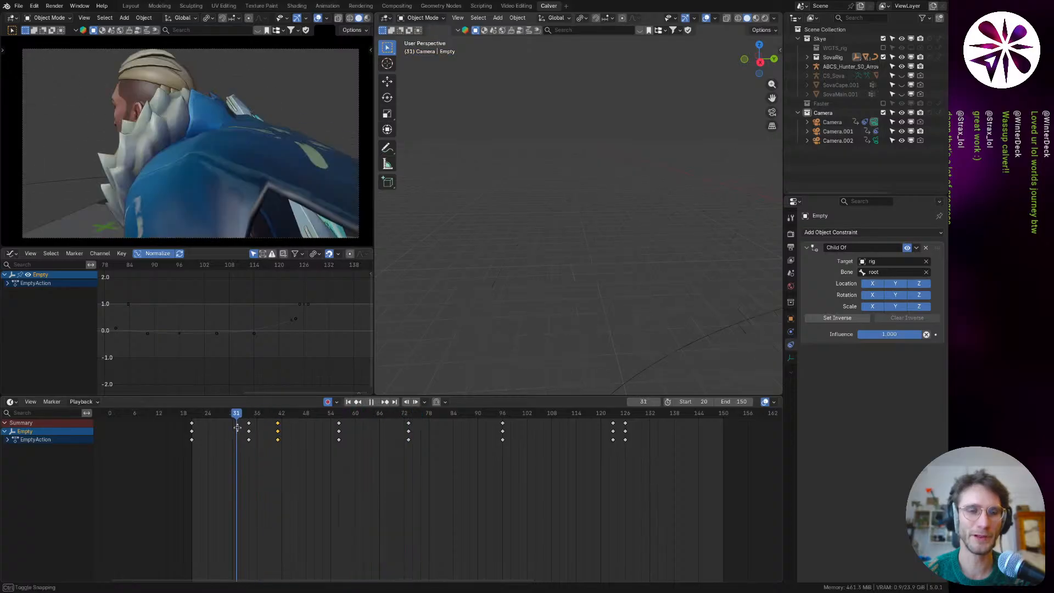
left_click(358, 401)
key("space")
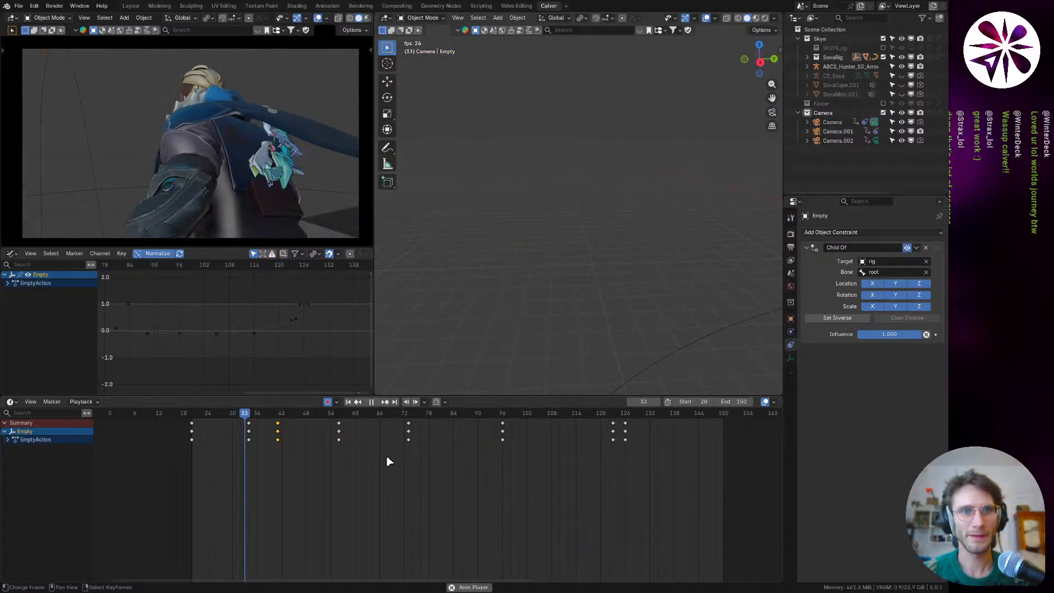
Step: Play the shot with the camera view maximized, restore the layout, and replay up to frame 50
key("ctrl+space")
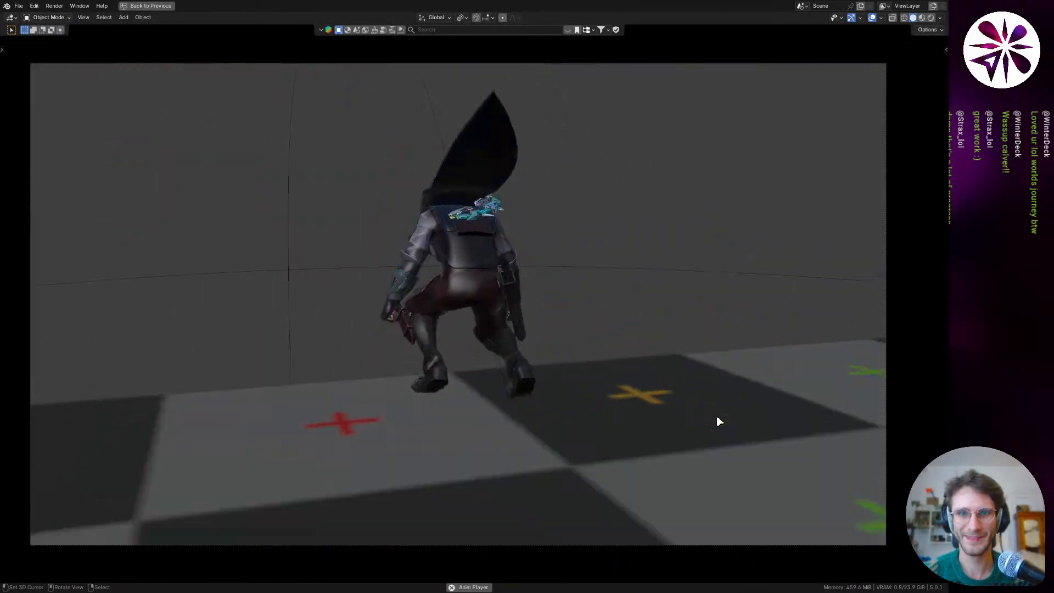
key("ctrl+space")
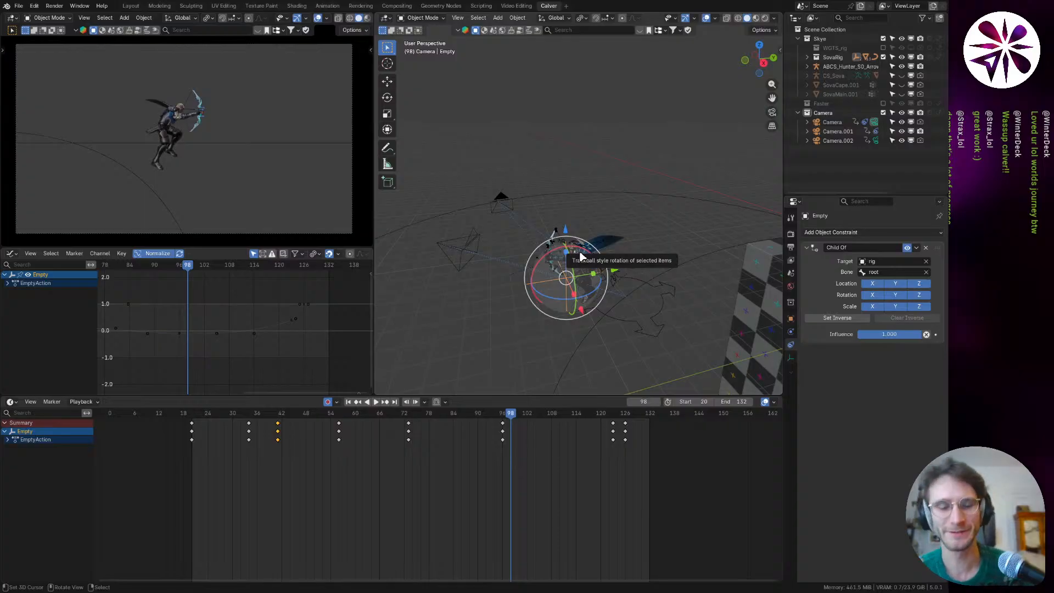
key("space")
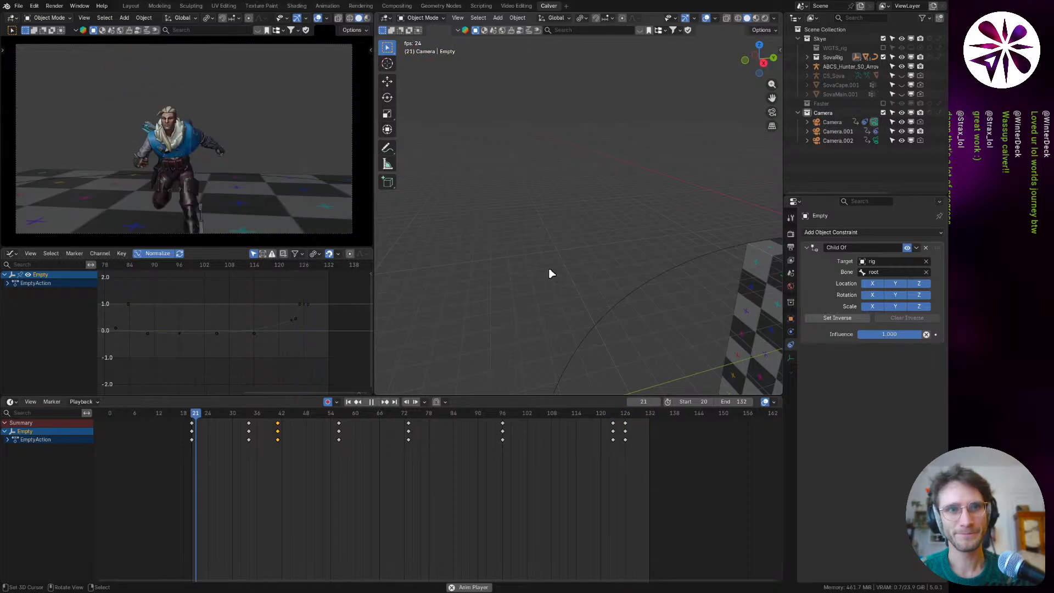
key("space")
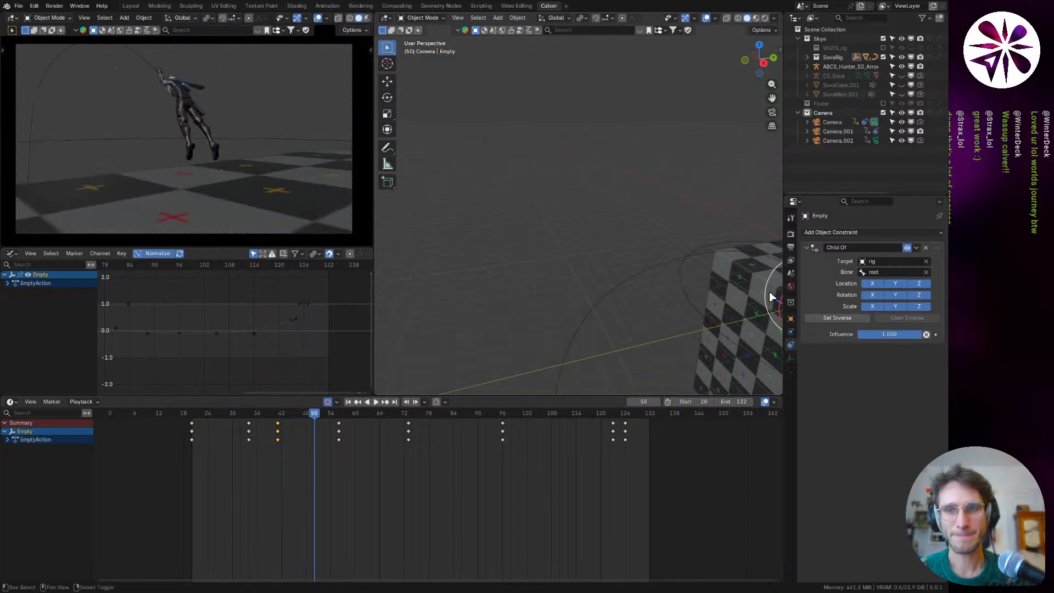
Step: Select the main camera and keyframe its focal length at 61.54 mm on frame 20
middle_click_drag(771, 297, 559, 261, "shift")
scroll(592, 261, "down", 5, "alt")
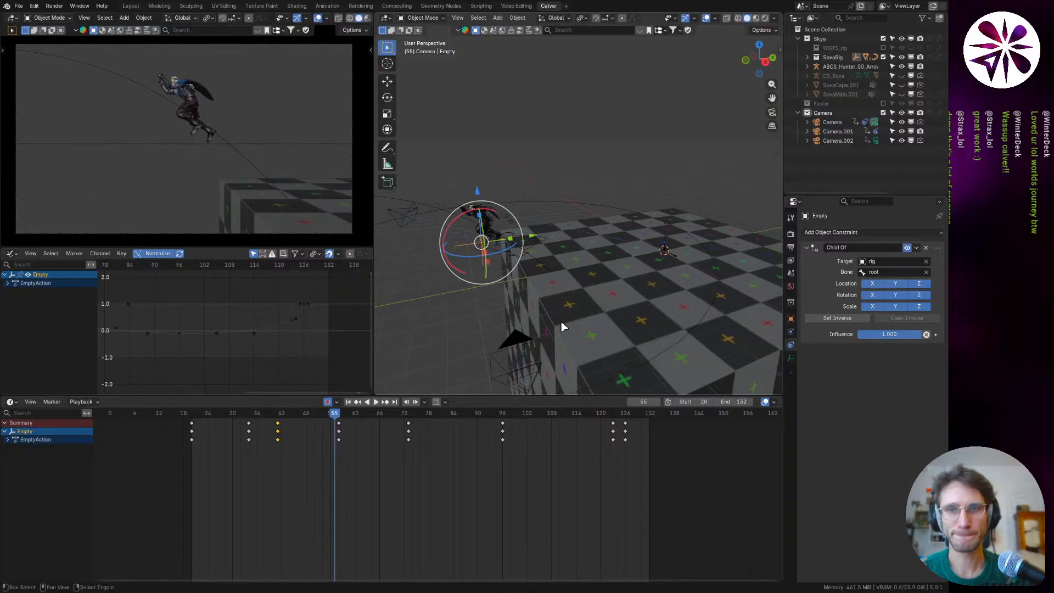
left_click(532, 331)
left_click(790, 358)
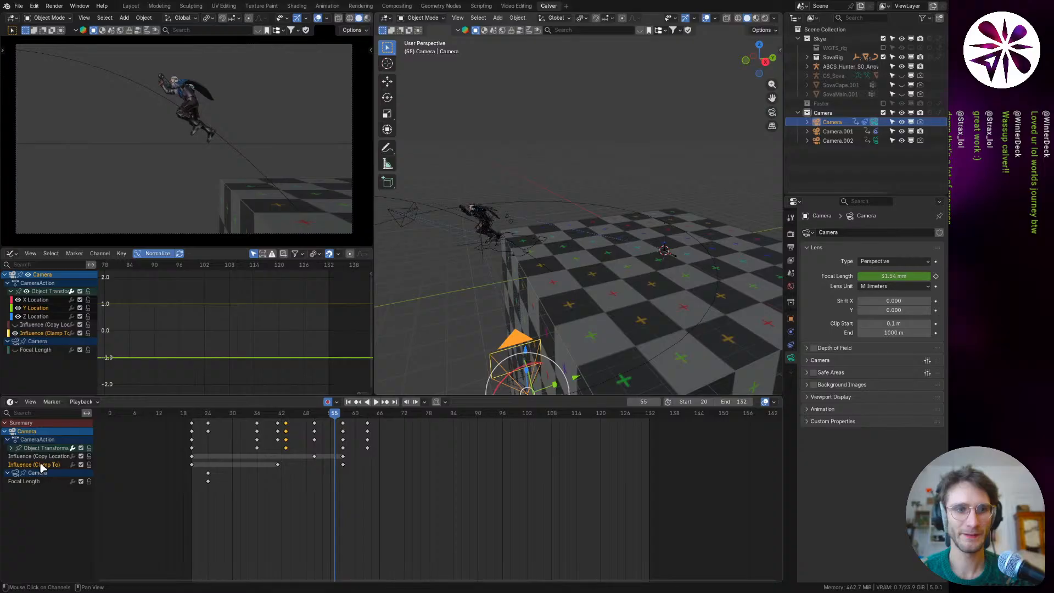
left_click_drag(367, 413, 191, 471)
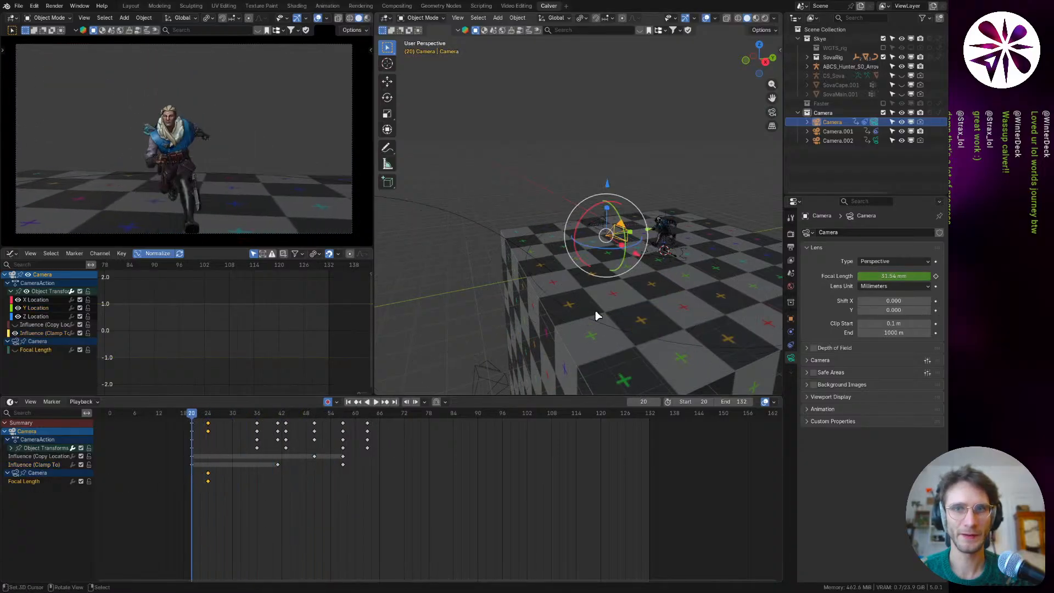
left_click_drag(909, 275, 960, 276)
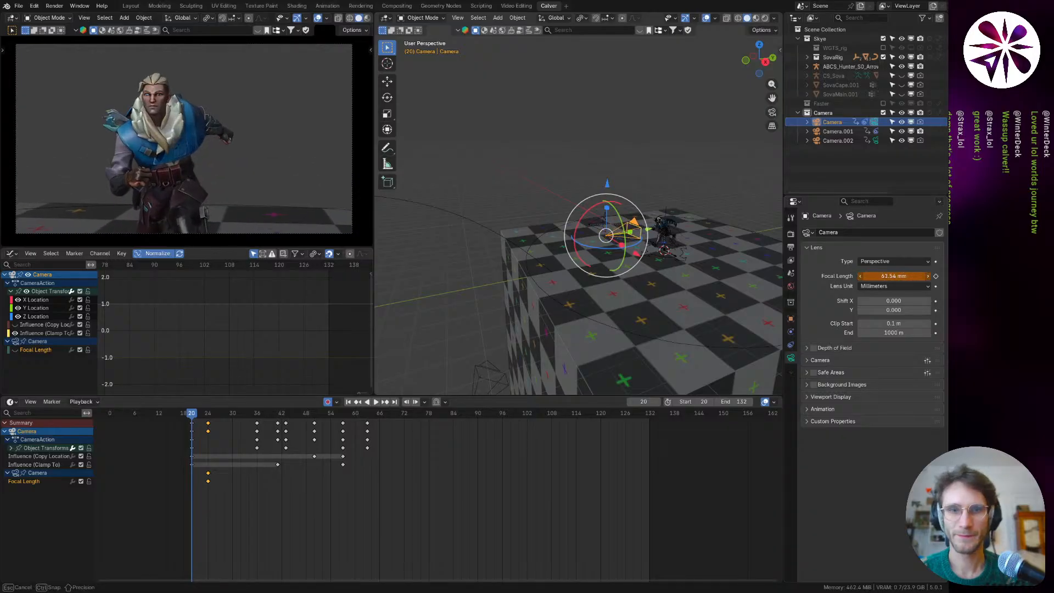
Step: Play the zoom and move the camera's focal length keyframe from frame 24 to frame 32
key("space")
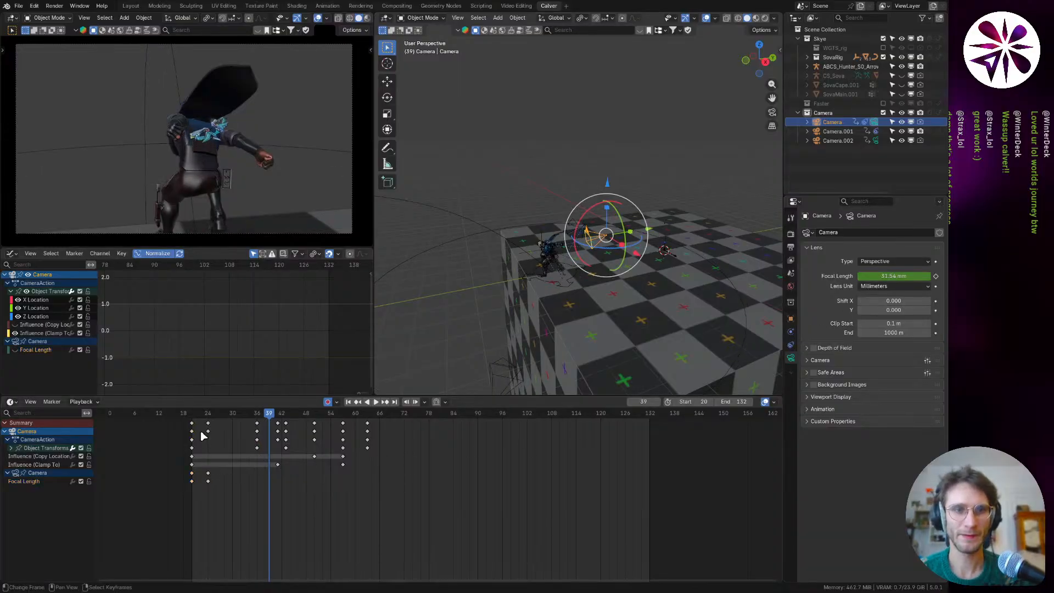
left_click_drag(204, 432, 215, 422)
right_click_drag(239, 431, 240, 432)
left_click_drag(263, 432, 239, 441)
key("space")
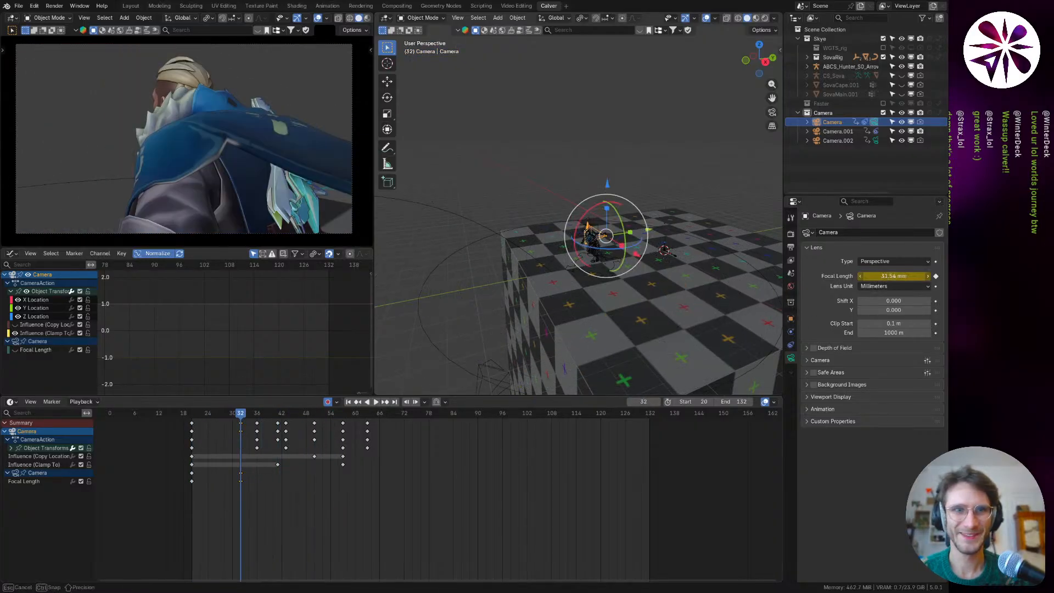
Step: Try a 15.54 mm focal length on the camera at frame 32 and play the result
left_click_drag(893, 276, 862, 275)
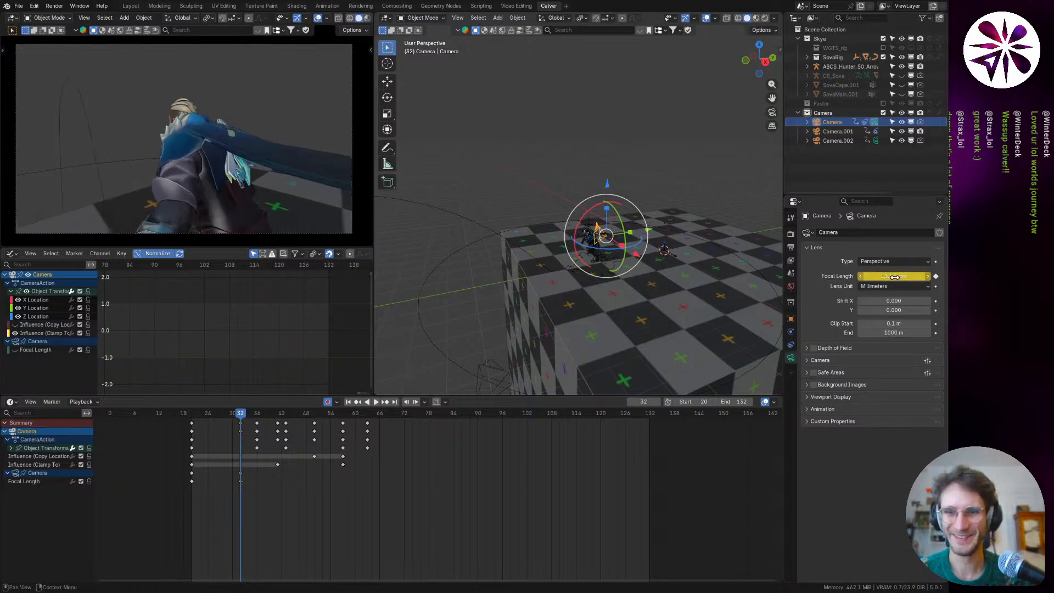
key("space")
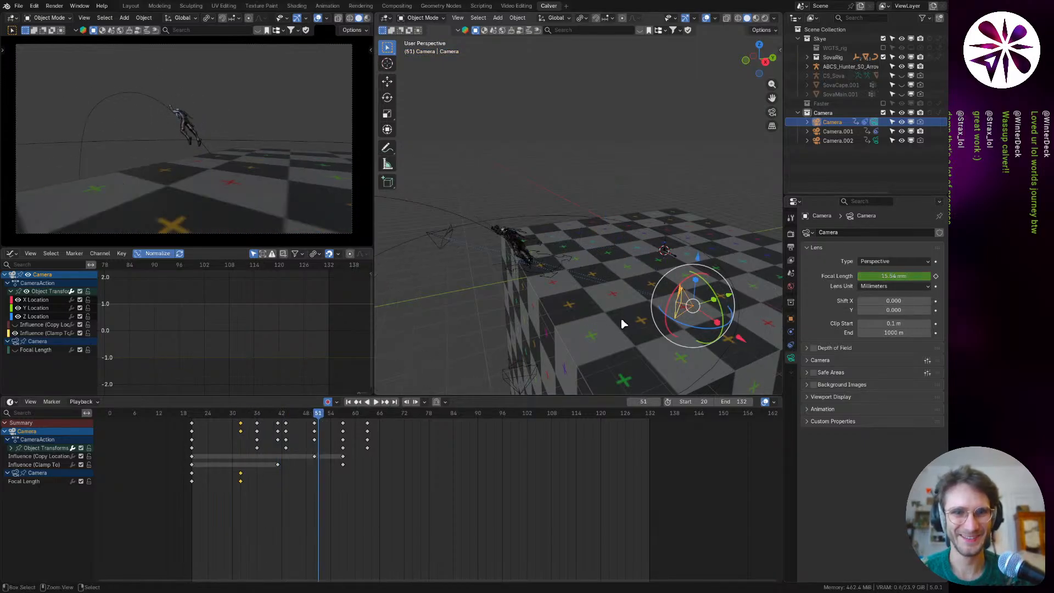
key("Escape")
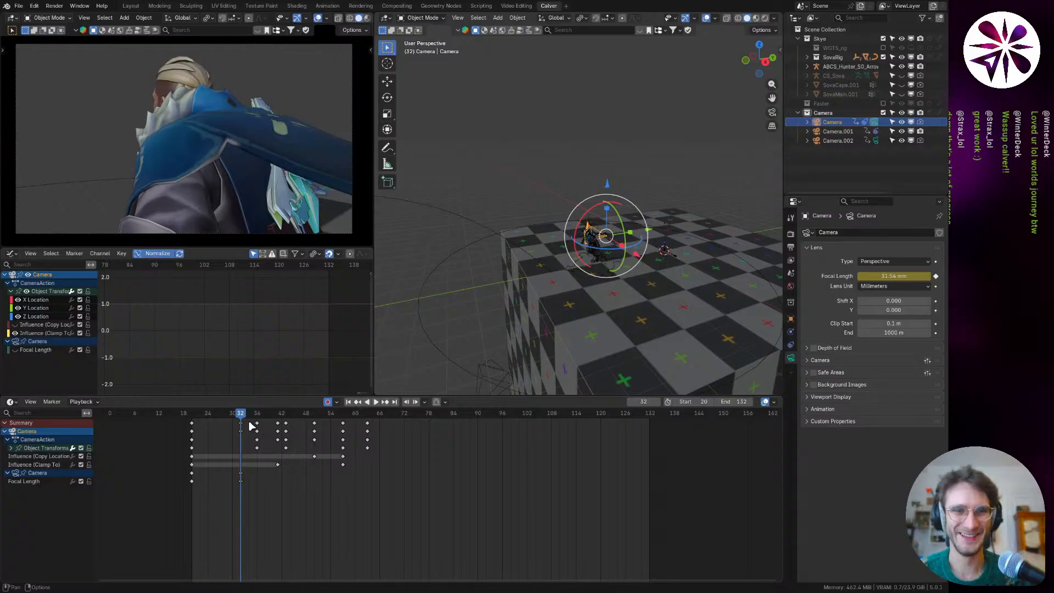
Step: Keyframe a shorter camera focal length at frame 57 to widen the view of the jump
left_click_drag(240, 416, 338, 417)
left_click_drag(909, 277, 877, 277)
key("Escape")
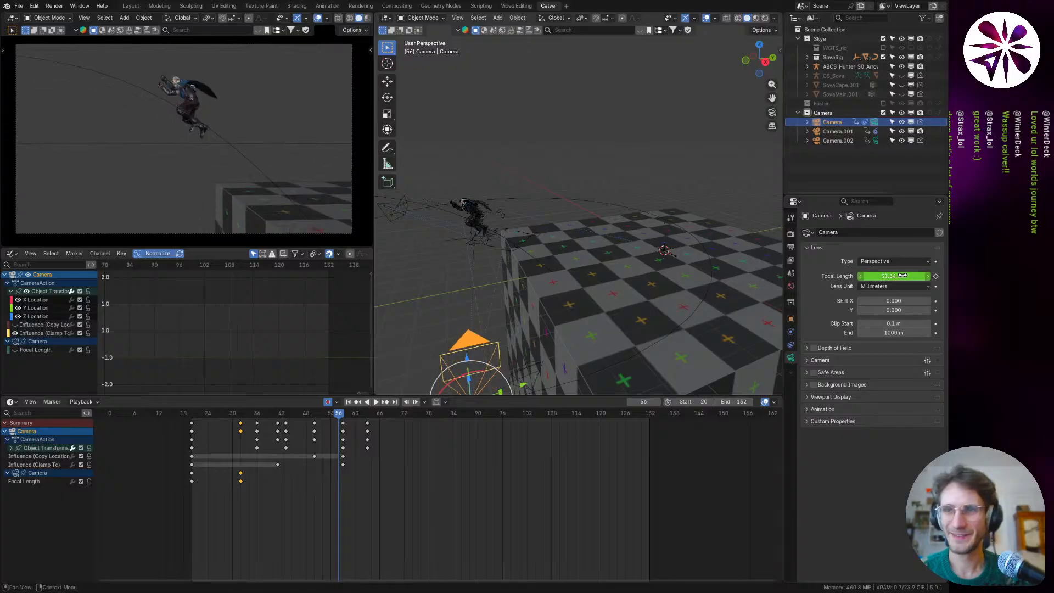
left_click_drag(345, 418, 343, 415)
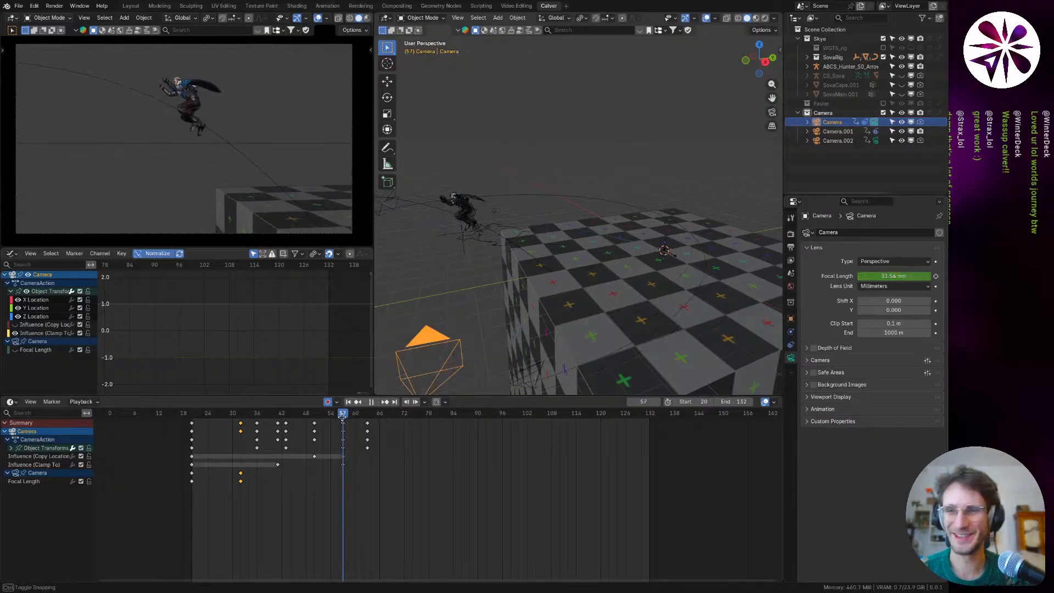
mouse_move(911, 276)
left_mouse_down()
mouse_move(875, 276)
mouse_move(908, 275)
left_mouse_up()
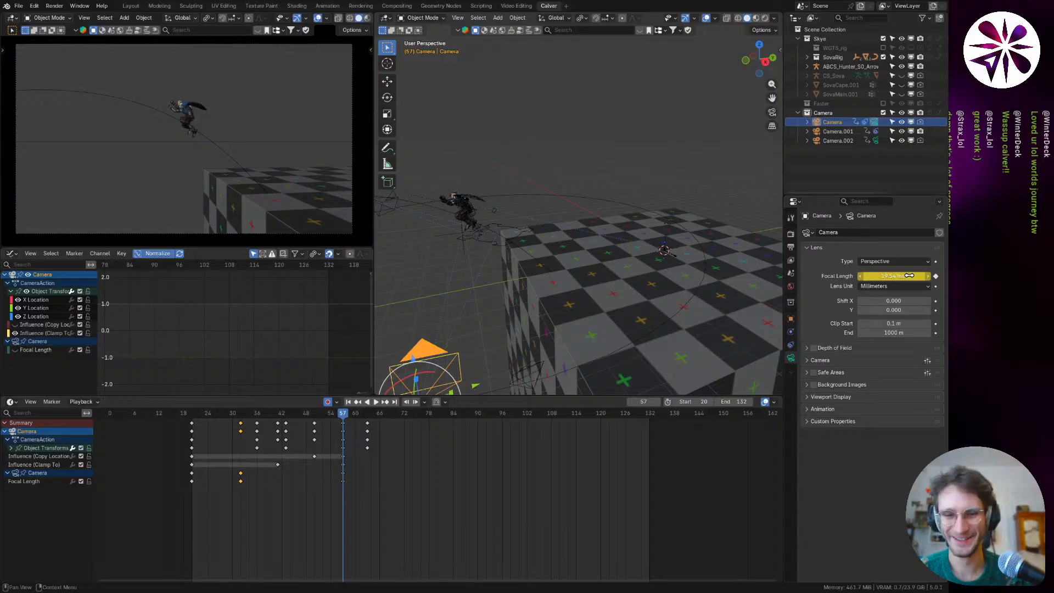
Step: Replay from the start to frame 91 and keyframe the camera's focal length there at 38.54 mm
left_click(348, 403)
key("space")
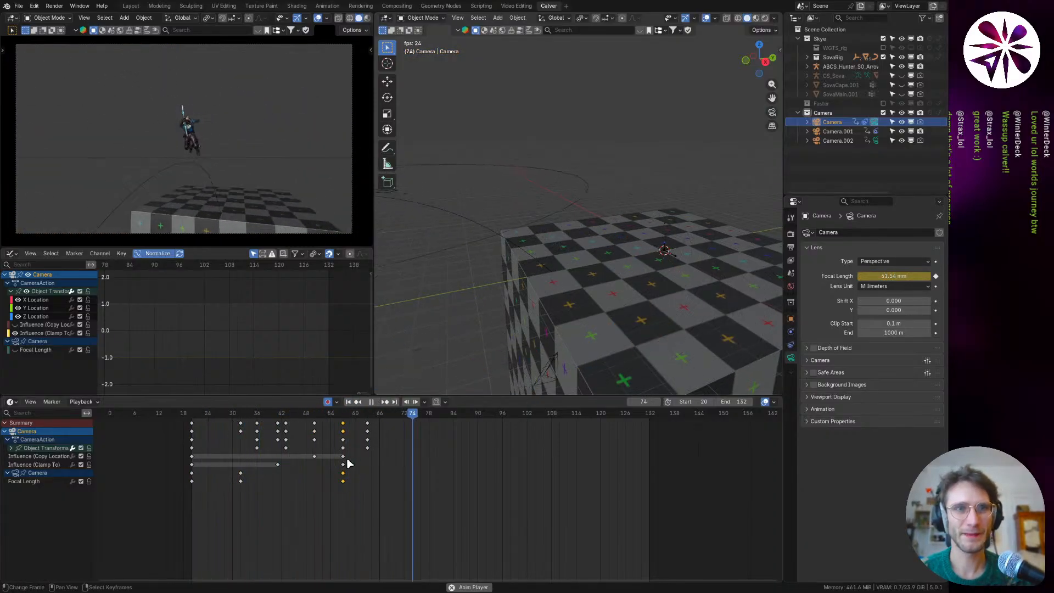
key("space")
key("space")
key("space")
left_click_drag(906, 275, 927, 276)
key("Escape")
key("space")
key("space")
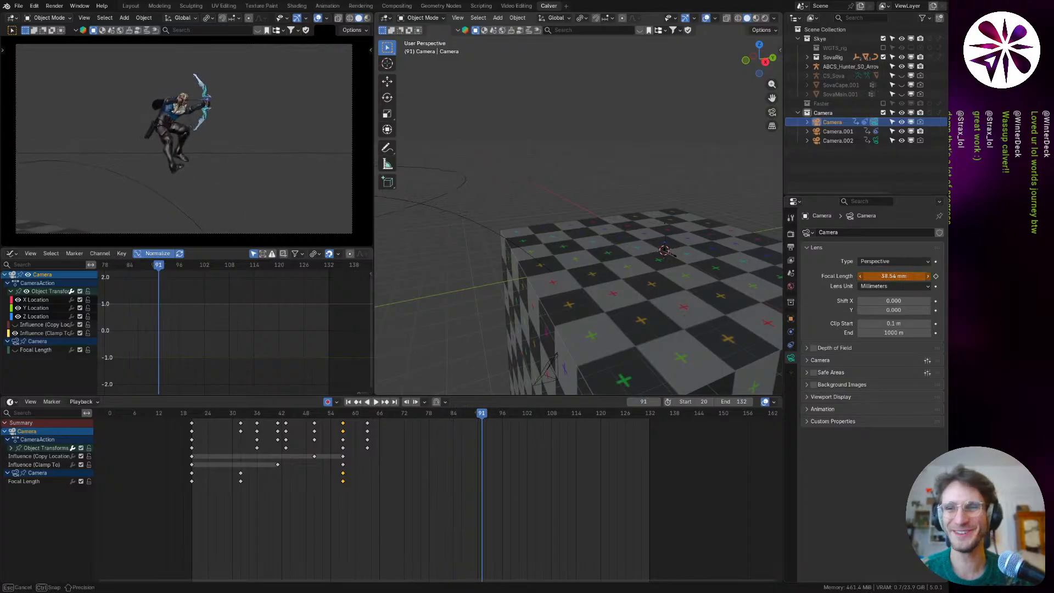
Step: Play on to frame 129, keyframe the camera's focal length at 44.54 mm, and replay the shot
key("space")
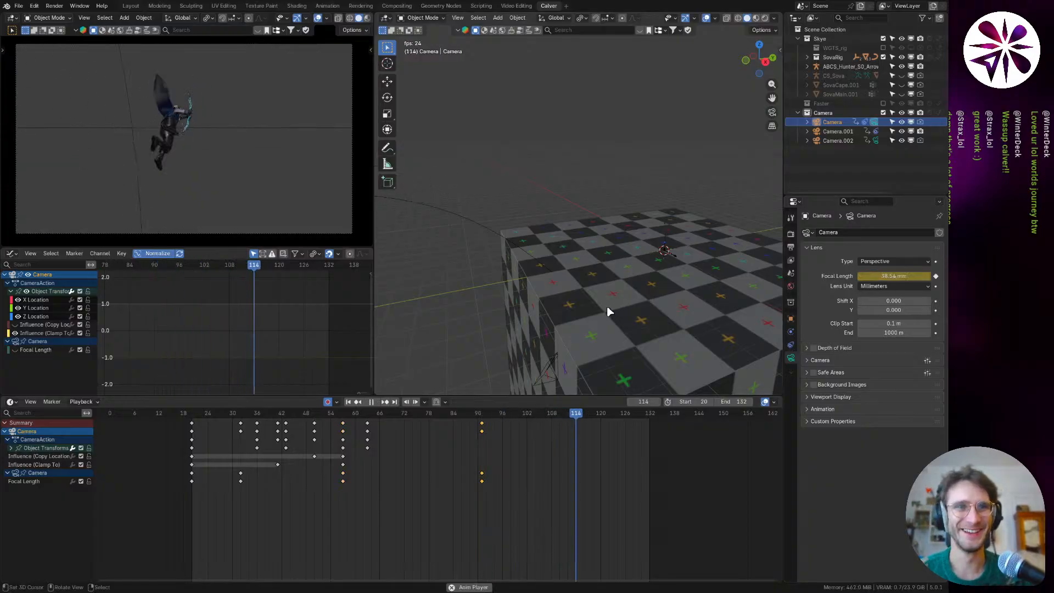
left_click_drag(913, 276, 922, 276)
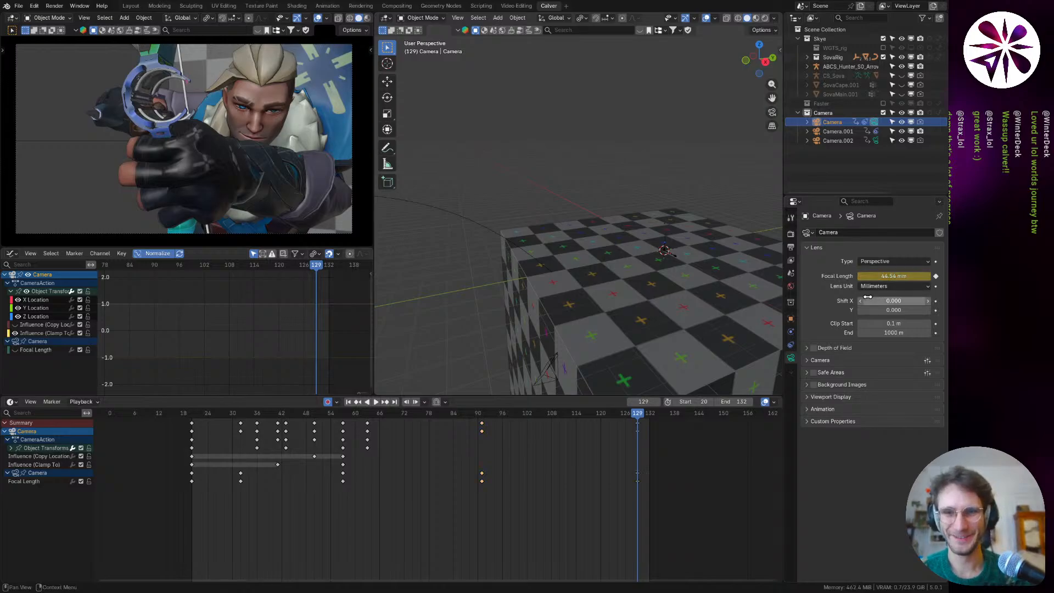
key("space")
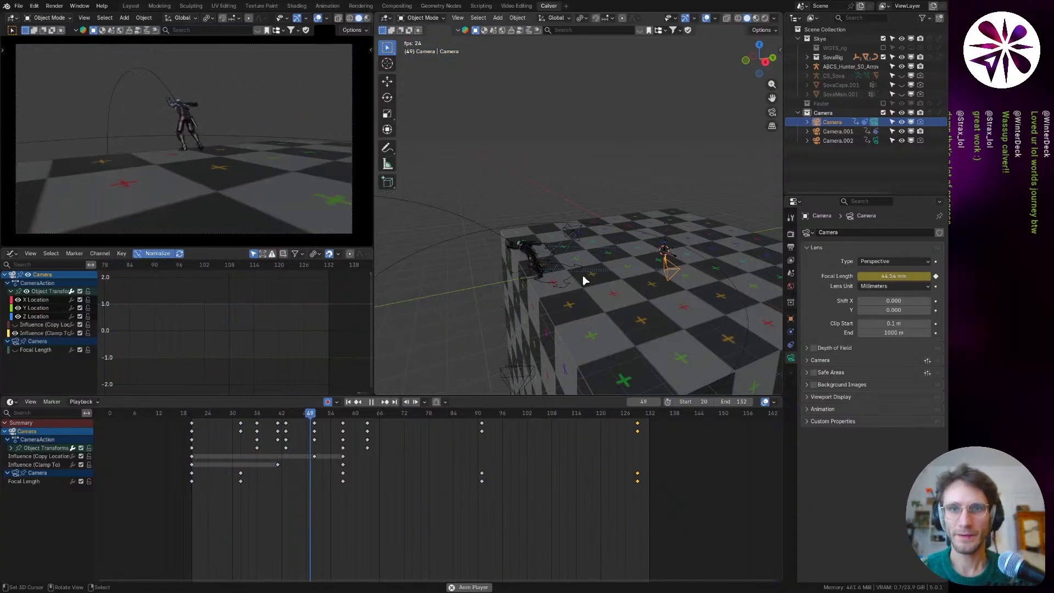
Step: Stop at frame 70, select the archer's rig, and replay the shot
scroll(582, 277, "down", 2)
key("space")
scroll(445, 228, "up", 6)
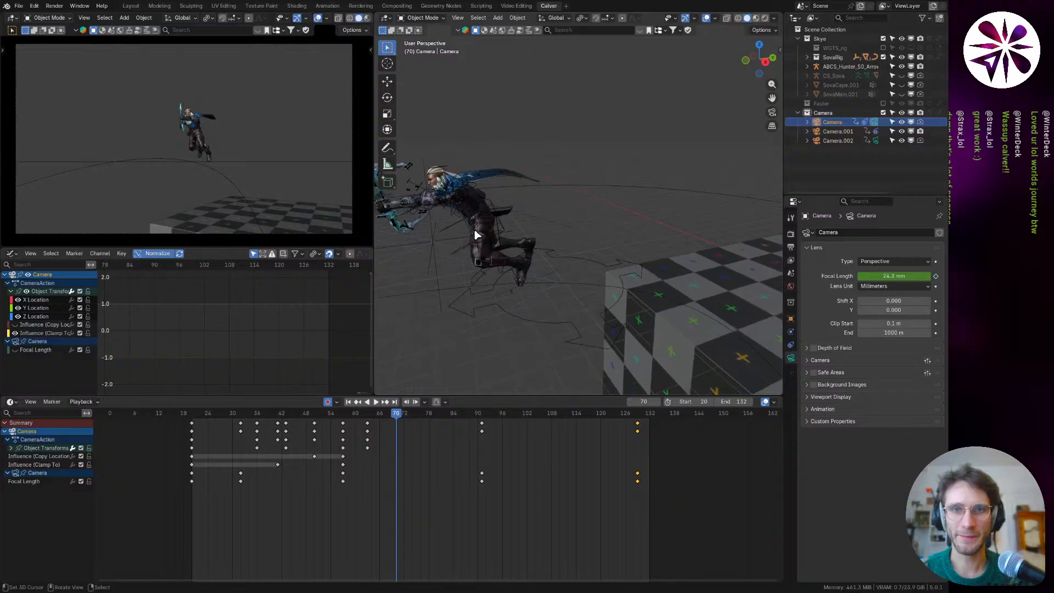
left_click(475, 235)
middle_click_drag(494, 231, 568, 238)
key("space")
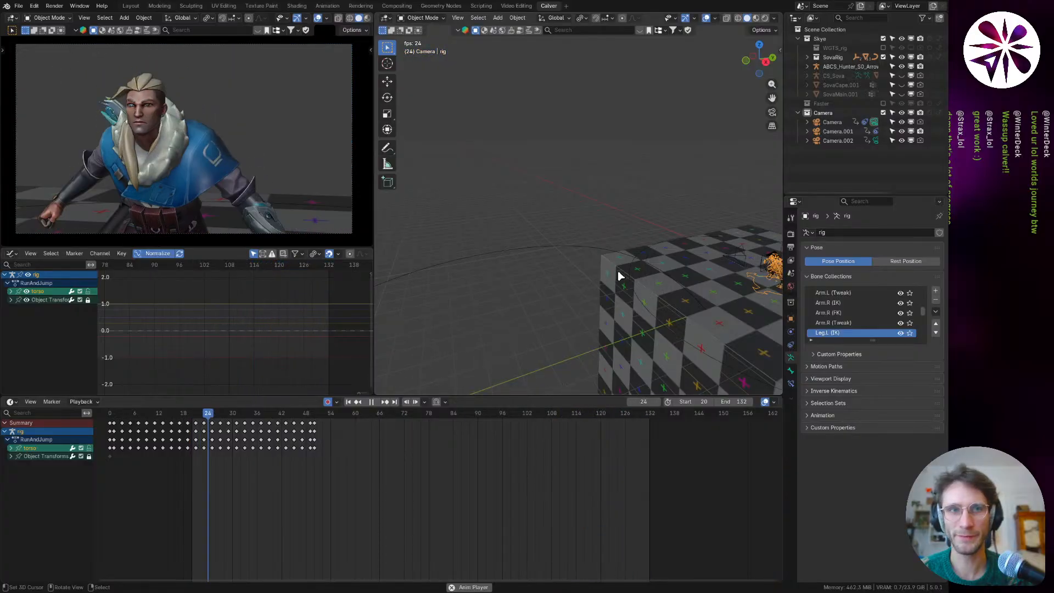
Step: Scrub and step through the rig's keyframes between frames 31 and 50 to examine the close-up and take-off
left_click_drag(366, 439, 231, 441)
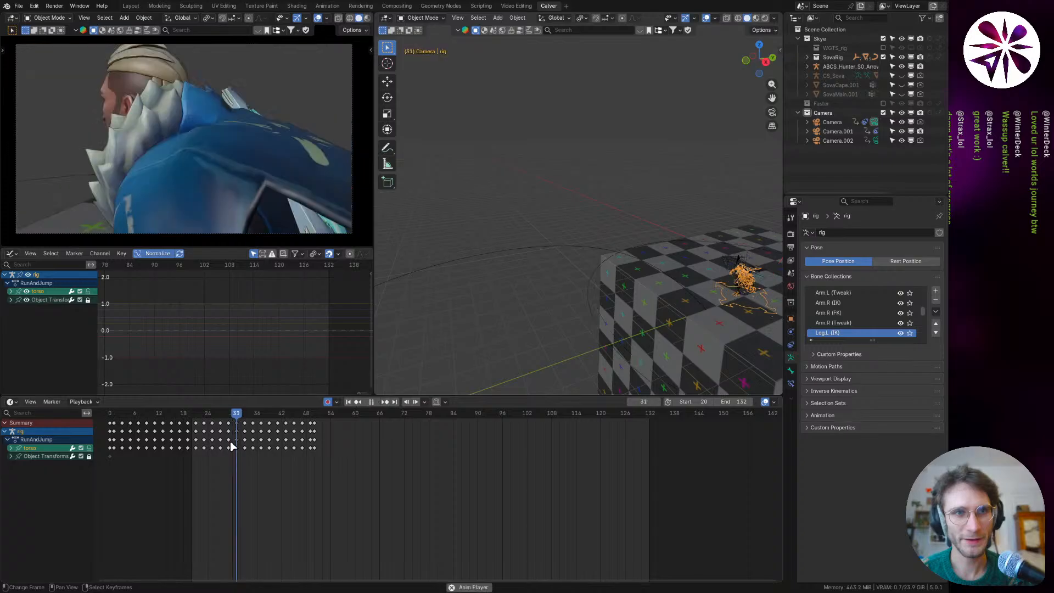
key("space")
key("Up")
key("Up")
key("Up")
key("Up")
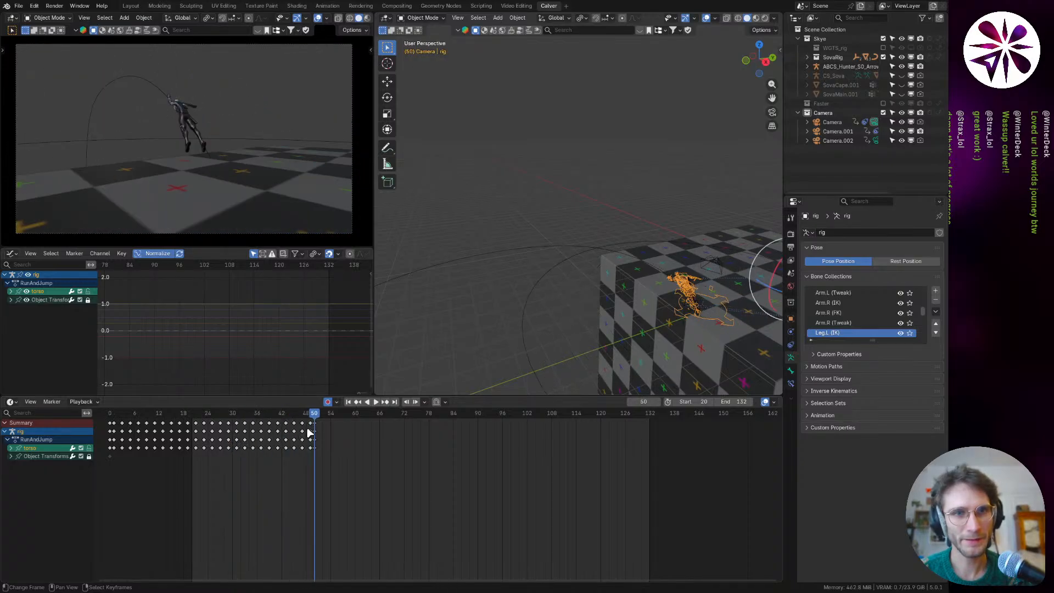
key("space")
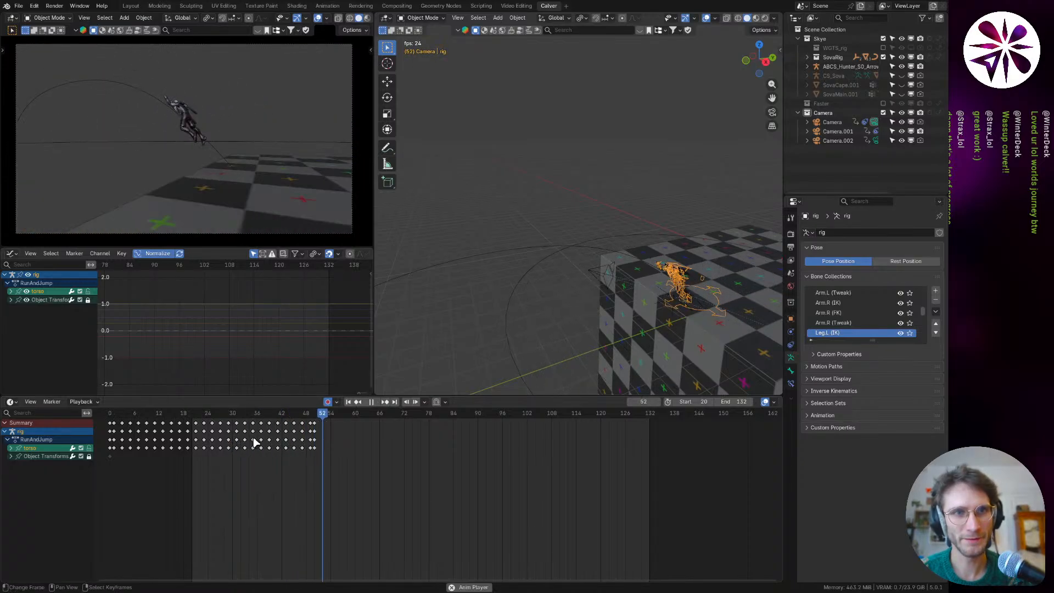
Step: Scrub and replay the airborne part between frames 57 and 73 to examine the archer's motion and framing
left_click_drag(360, 434, 407, 454)
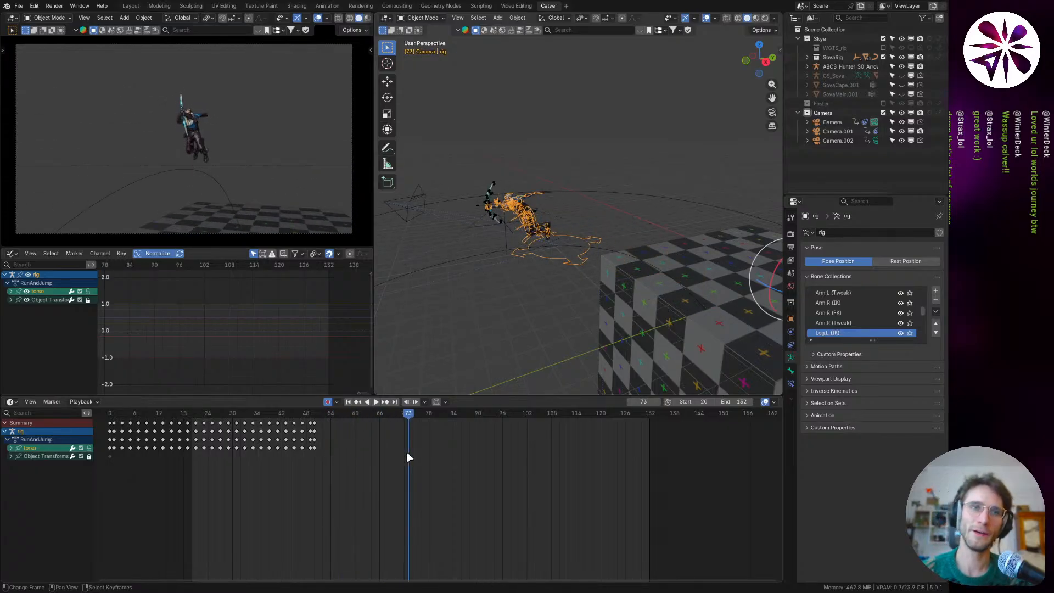
left_click_drag(413, 418, 341, 445)
key("space")
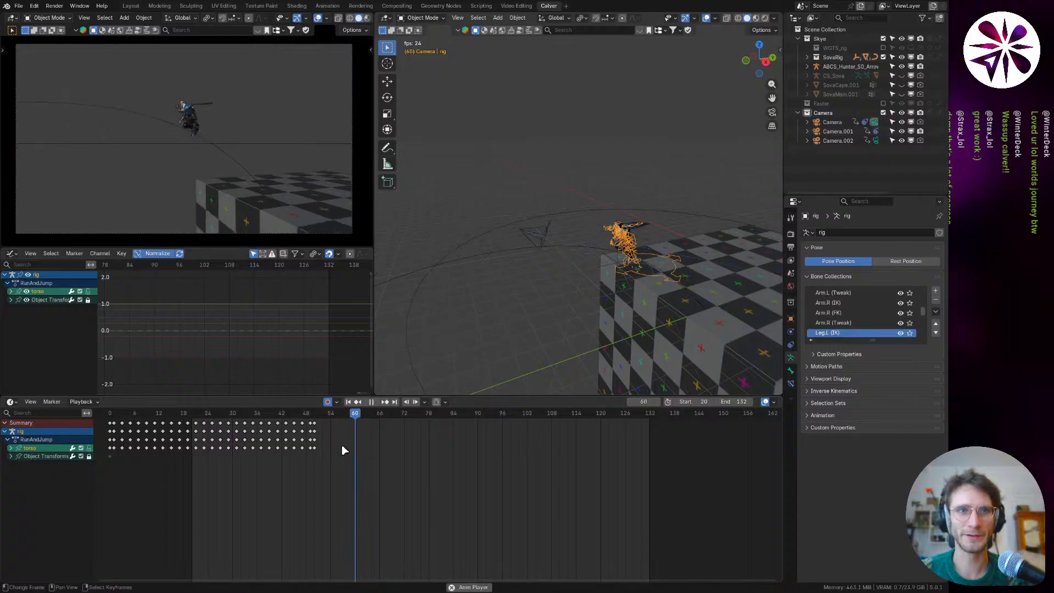
key("space")
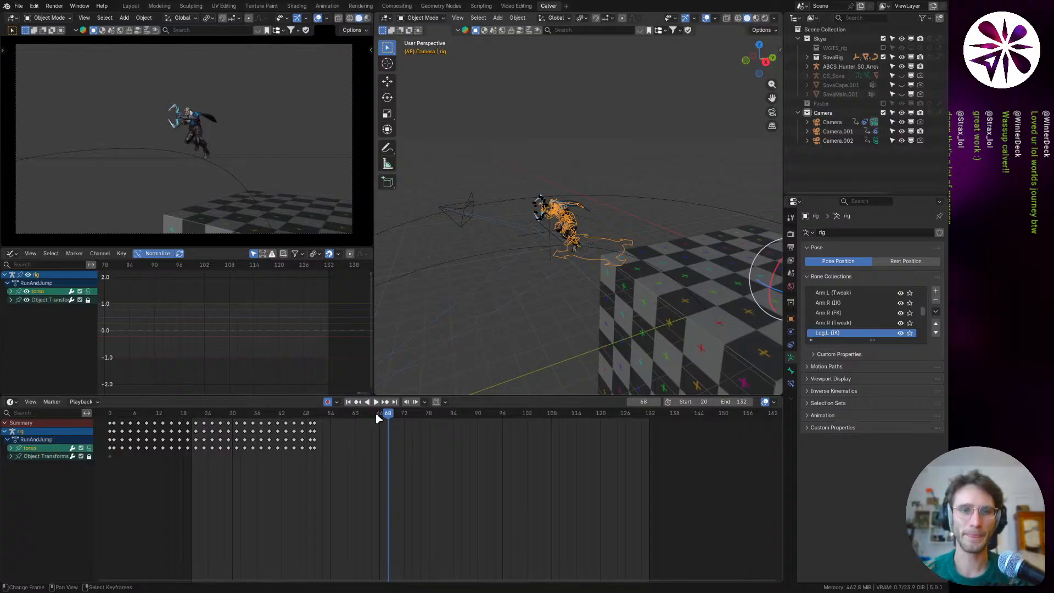
mouse_move(383, 418)
left_mouse_down()
mouse_move(357, 424)
mouse_move(419, 423)
mouse_move(378, 423)
left_mouse_up()
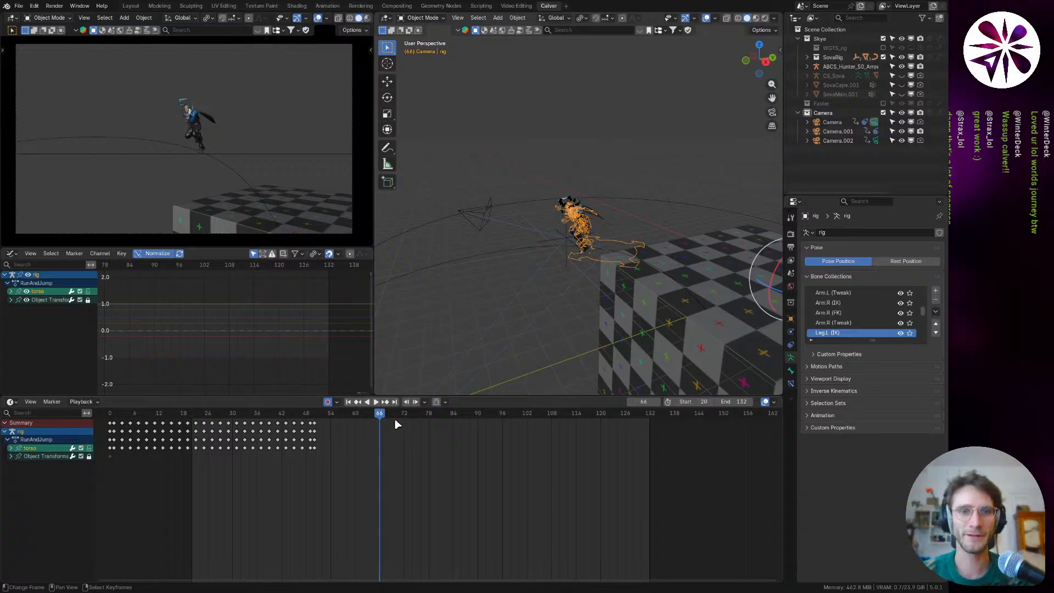
Step: Scrub and replay the airborne bow draw and the shot's opening to examine the archer's motion and camera framing
key("space")
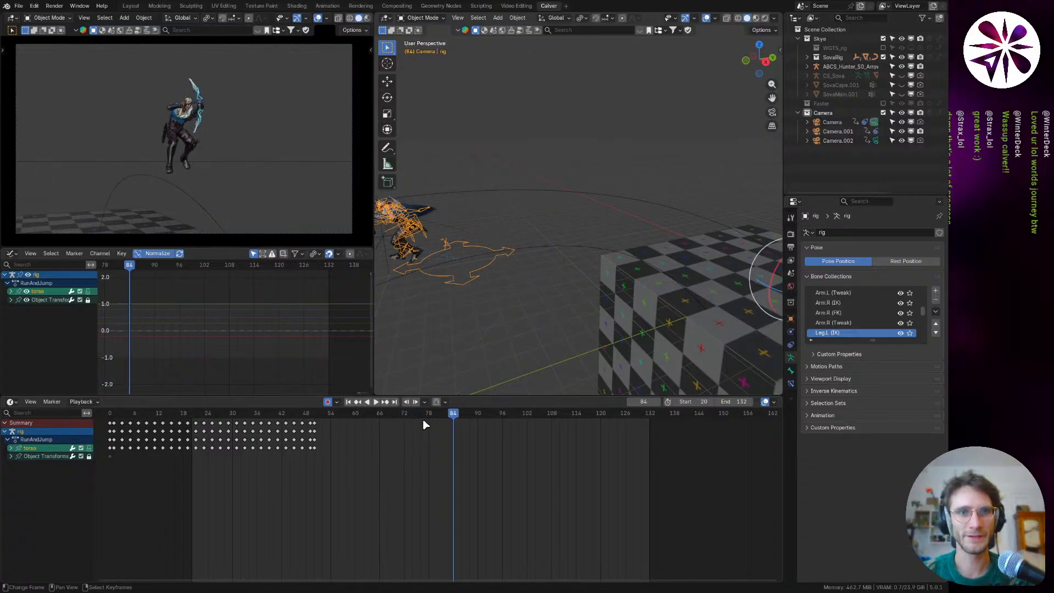
left_click_drag(455, 414, 446, 434)
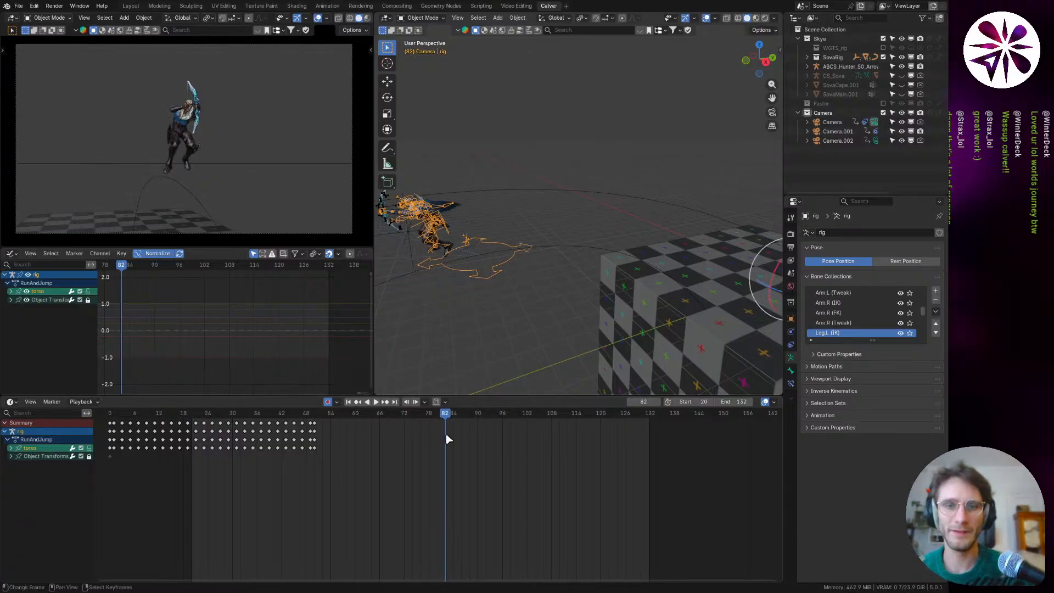
key("space")
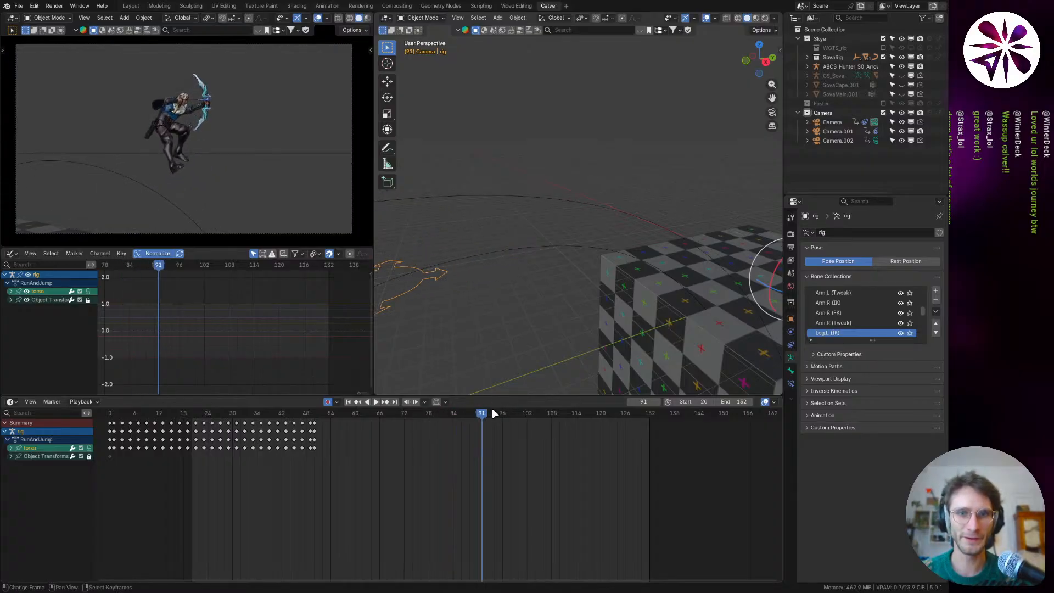
left_click_drag(494, 414, 266, 478)
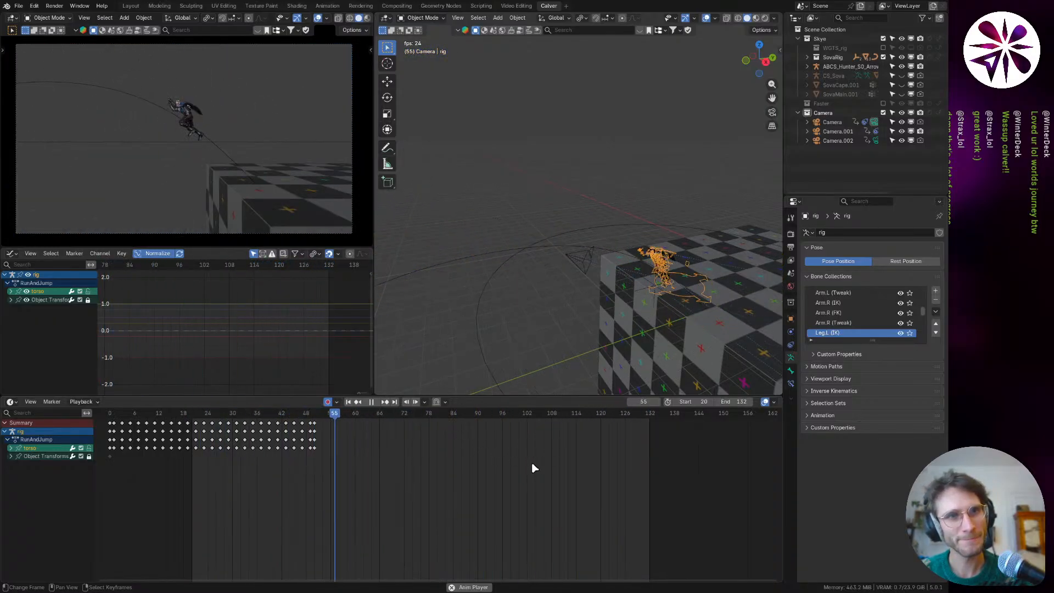
key("space")
left_click_drag(316, 416, 225, 414)
left_click(349, 403)
key("space")
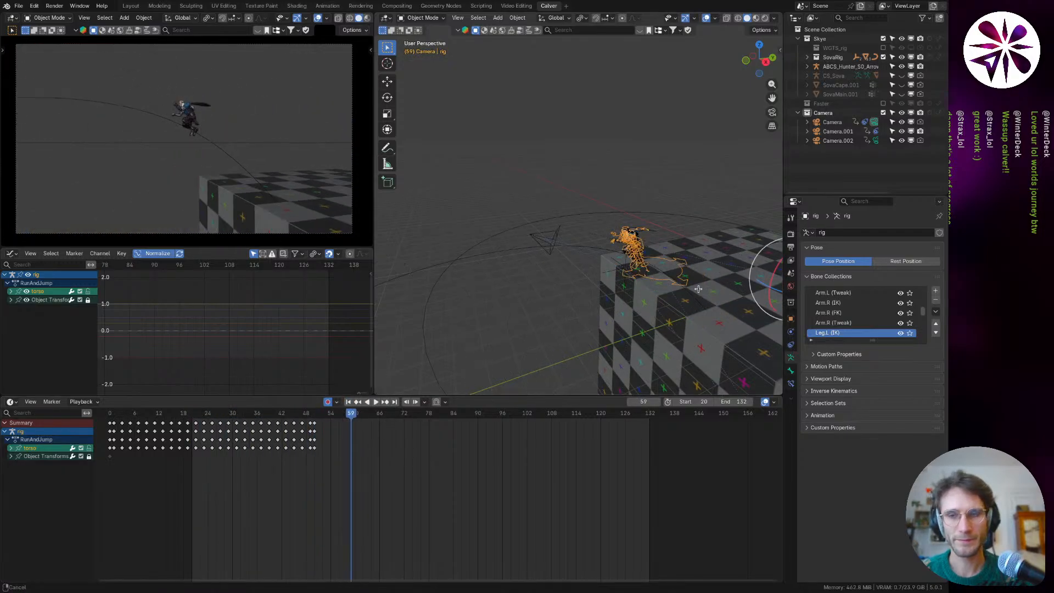
Step: Select the camera at frame 30 and examine the close-up and the camera's keyframes between frames 30 and 32
middle_click_drag(698, 288, 609, 296, "shift")
scroll(581, 290, "up", 1)
scroll(554, 300, "down", 2)
scroll(551, 301, "up", 1)
left_click_drag(291, 414, 187, 459)
key("space")
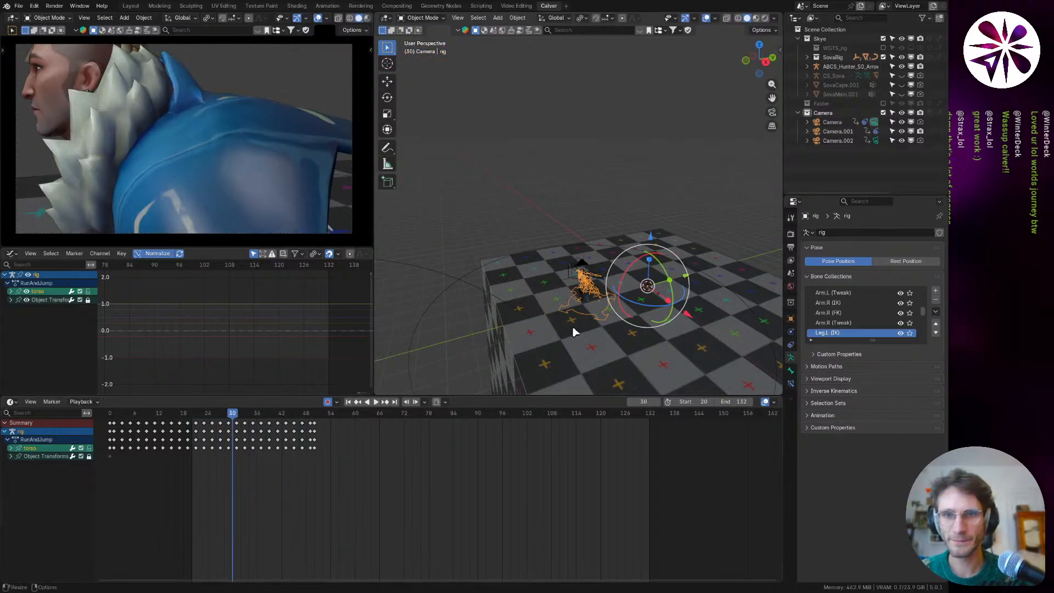
scroll(590, 294, "up", 2)
left_click(586, 257)
scroll(582, 294, "up", 3)
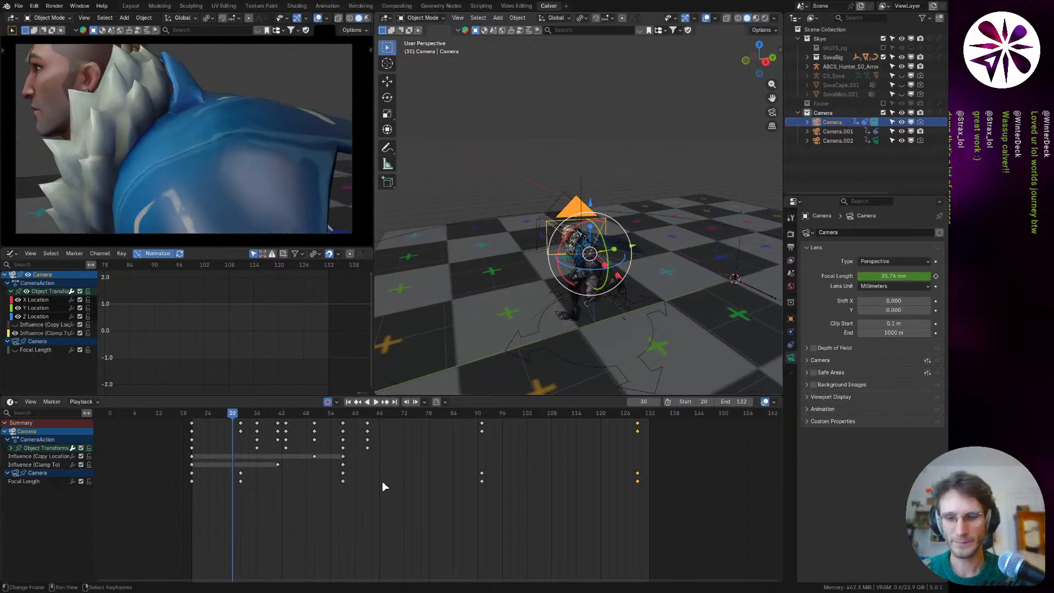
key("Up")
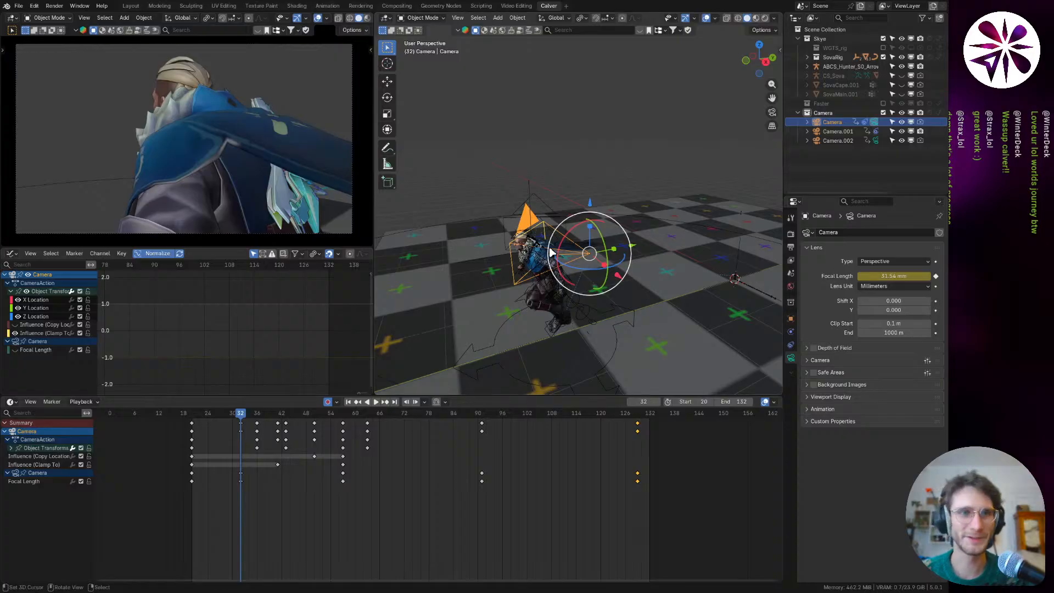
left_click_drag(240, 421, 233, 421)
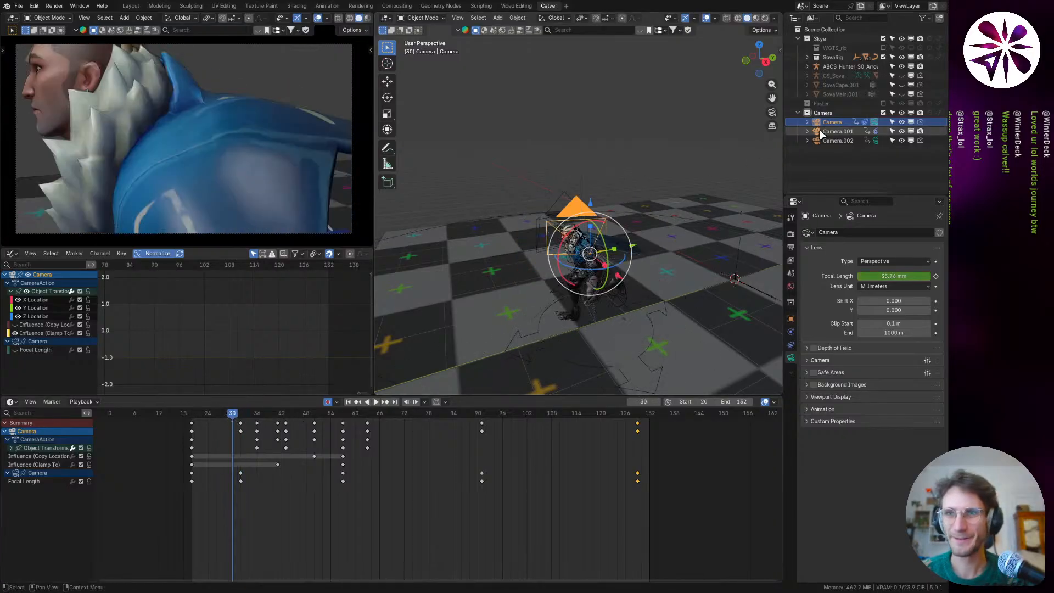
Step: Select the camera's target Empty at frame 30 and try raising it along Z to reframe the close-up
scroll(579, 253, "up", 3)
left_click(584, 190)
key("g")
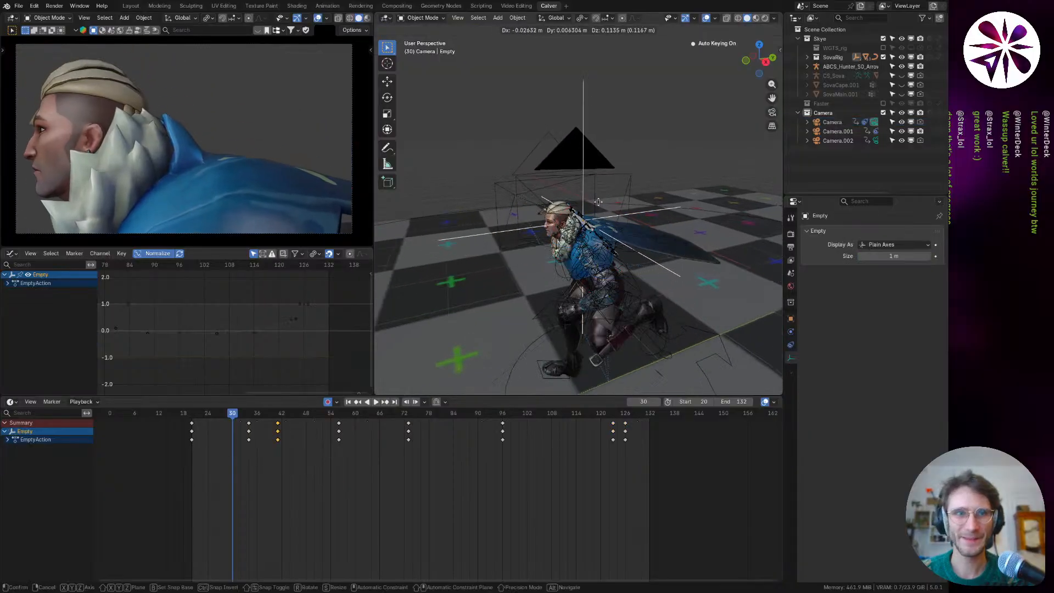
left_click(545, 270)
mouse_move(232, 419)
left_mouse_down()
mouse_move(249, 418)
mouse_move(218, 418)
mouse_move(232, 423)
left_mouse_up()
key("g")
key("z")
left_click(477, 295)
key("g")
key("z")
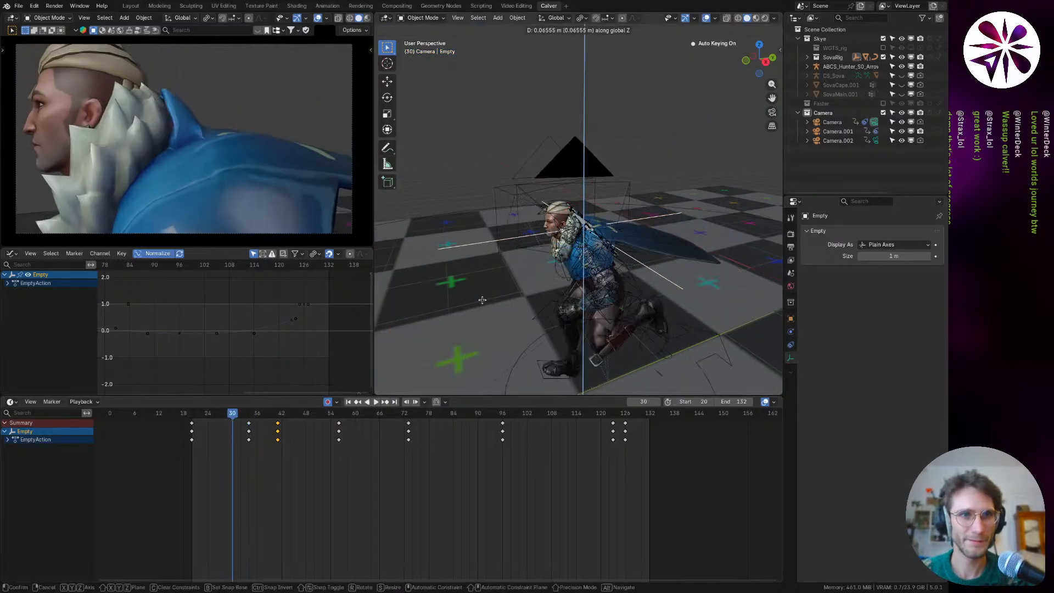
right_click(482, 300)
Step: Try repositioning the Empty at frame 30 in the camera view, replay the opening, and delete that keyframe
key("g")
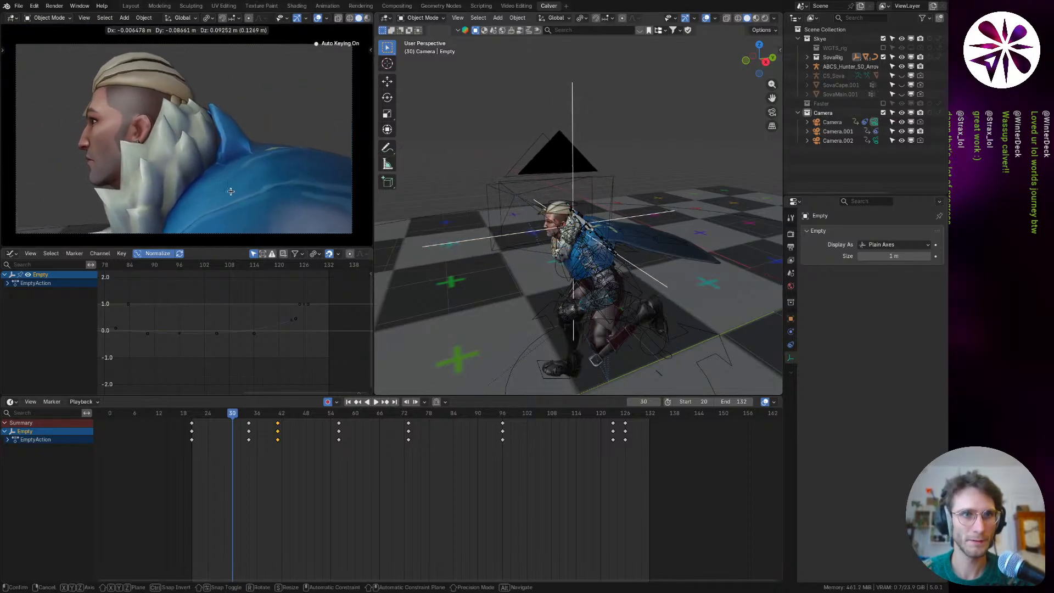
left_click(245, 211)
key("space")
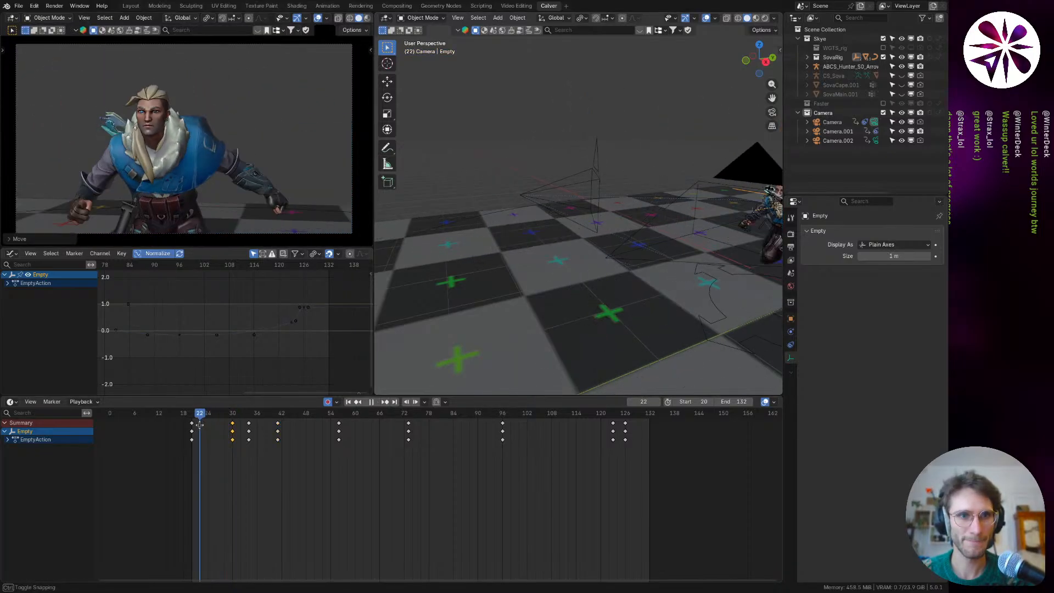
left_click_drag(232, 413, 195, 438)
key("x")
left_click(245, 442)
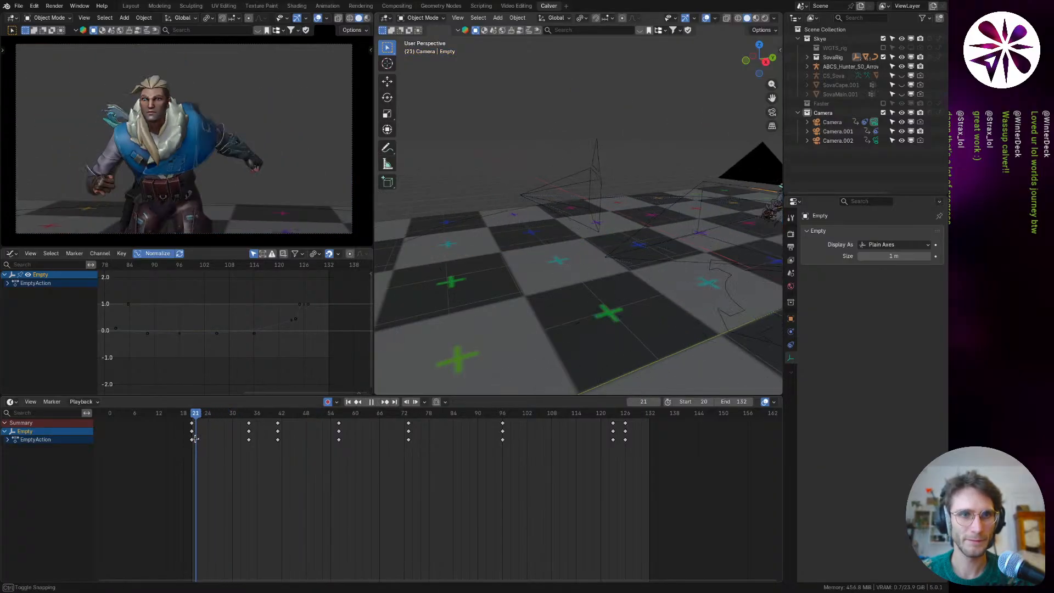
Step: Reposition the Empty at frame 20 to adjust the opening framing, replay, and scrub to frame 39
key("Left")
key("g")
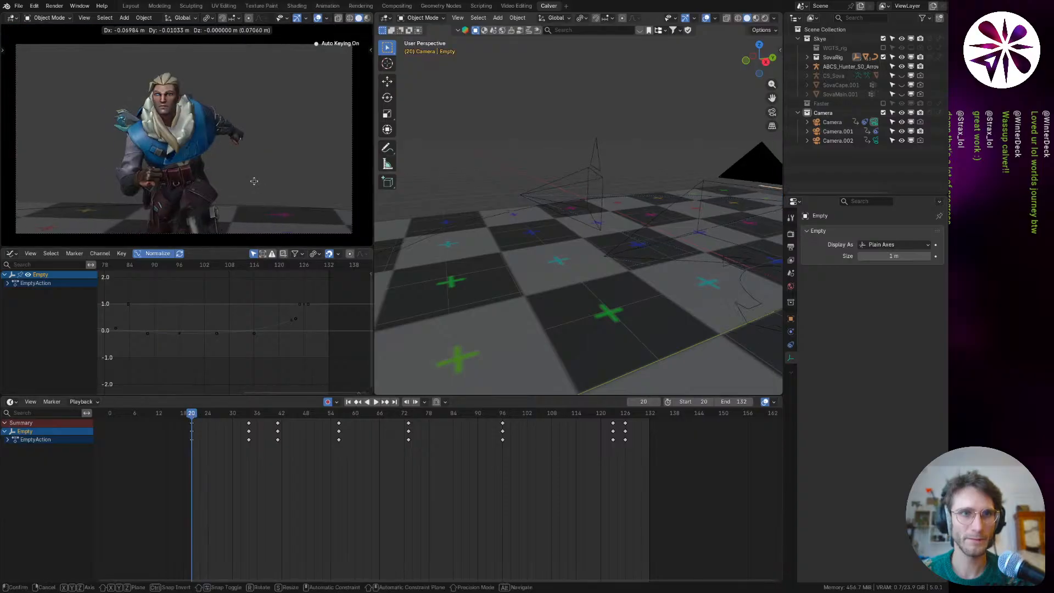
left_click(206, 180)
key("space")
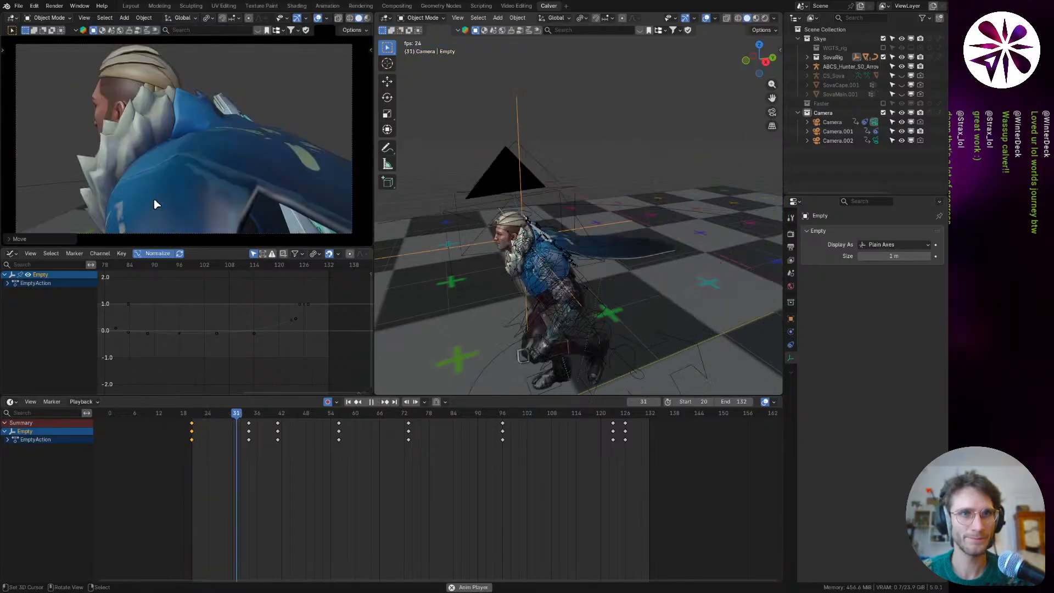
left_click_drag(201, 415, 269, 426)
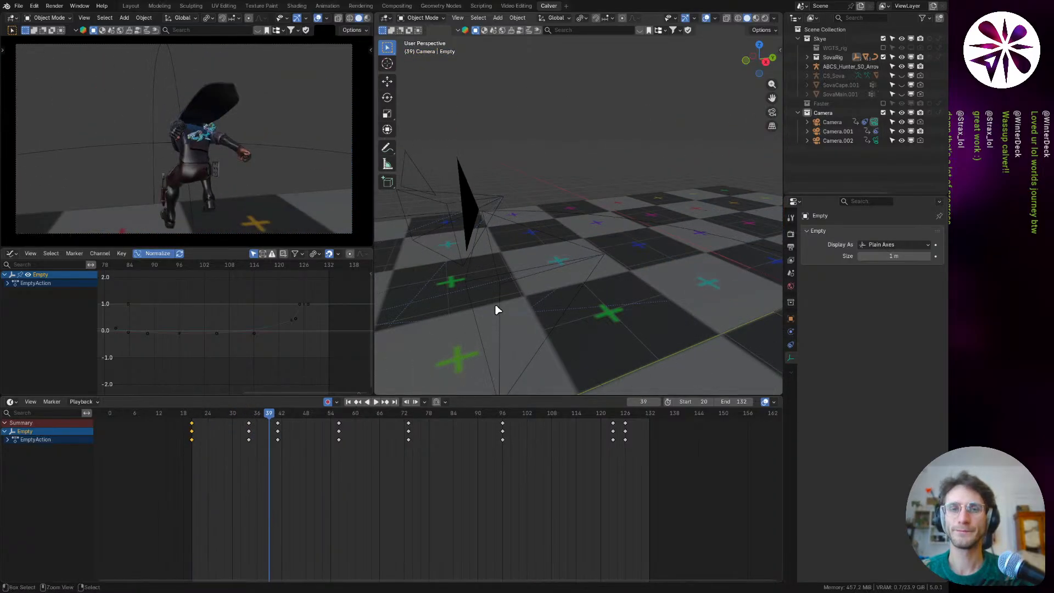
Step: Save the file, replay the take-off and jump up to frame 87, and save again
key("ctrl+s")
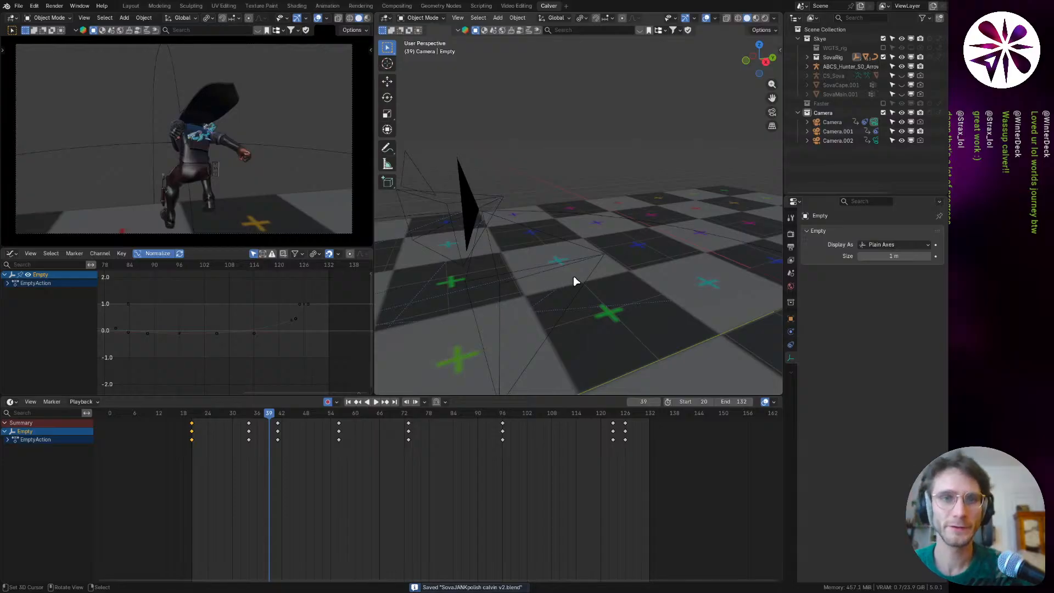
key("KP_Decimal")
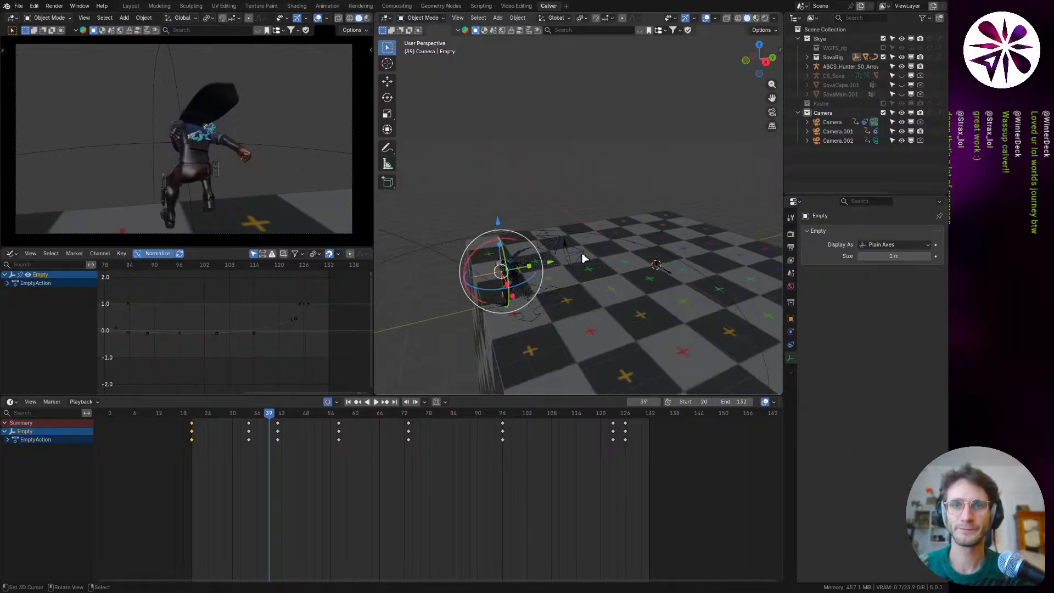
key("space")
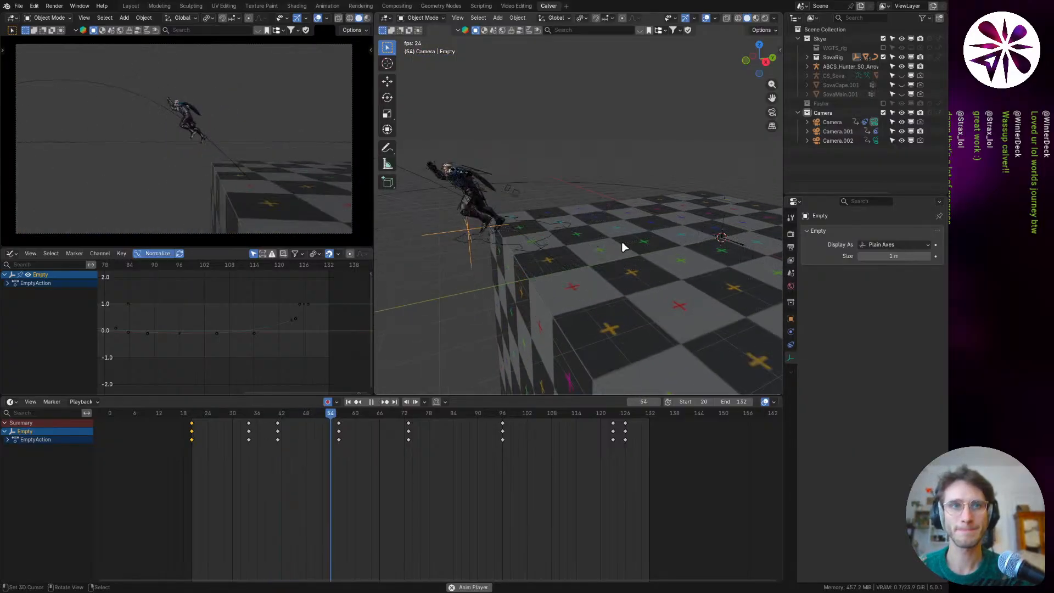
key("space")
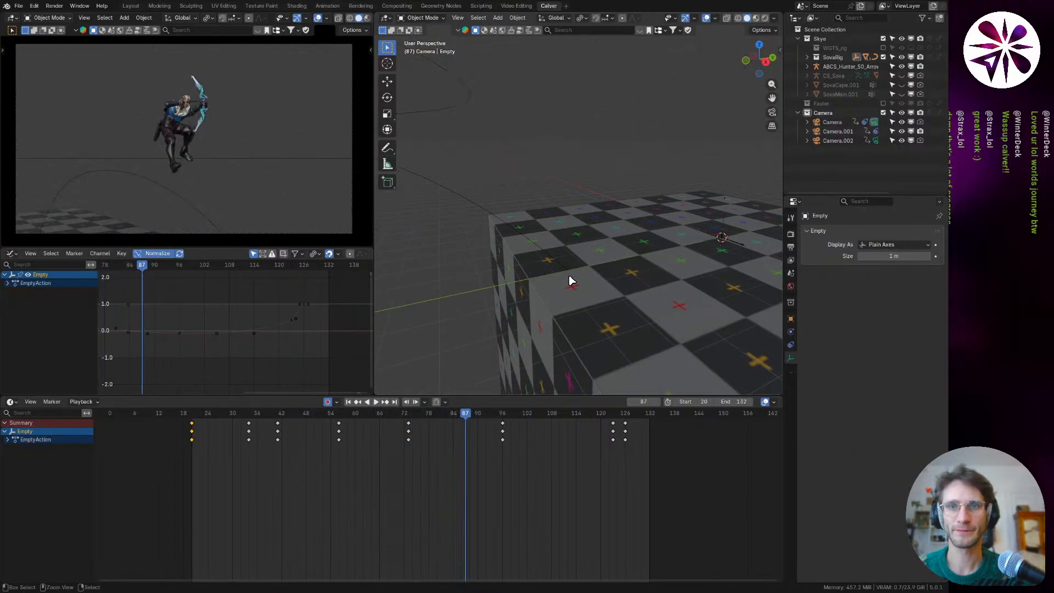
key("ctrl+s")
Step: Select the NurbsPath curve, bring its whole arc into view, and replay the shot along it
right_click(548, 249)
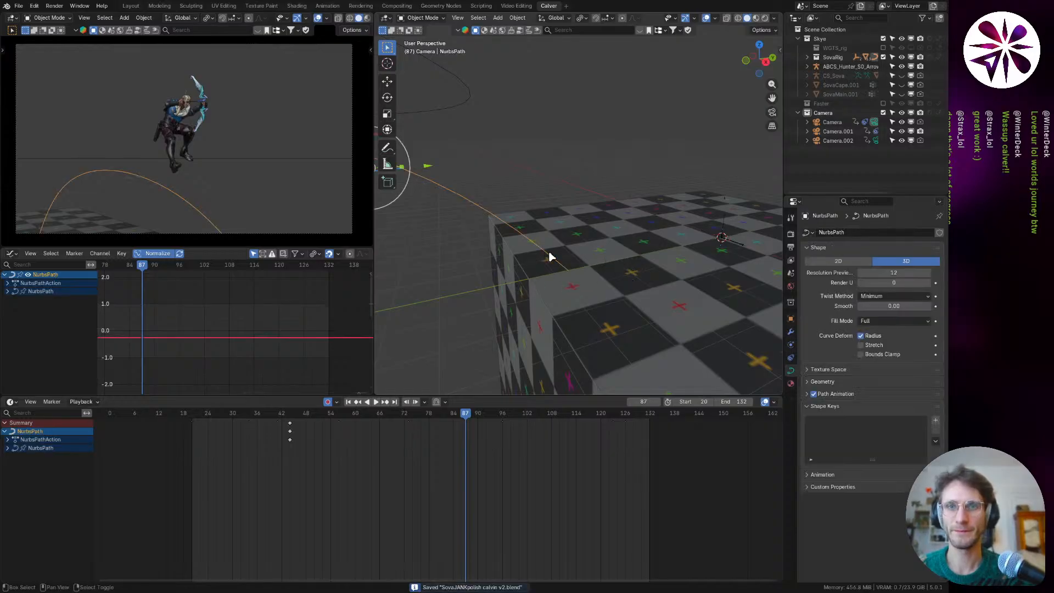
scroll(613, 267, "down", 4)
middle_click_drag(549, 252, 626, 226, "shift")
scroll(643, 220, "down", 4)
middle_click_drag(558, 307, 522, 269, "shift")
middle_click_drag(521, 230, 519, 255, "shift")
key("space")
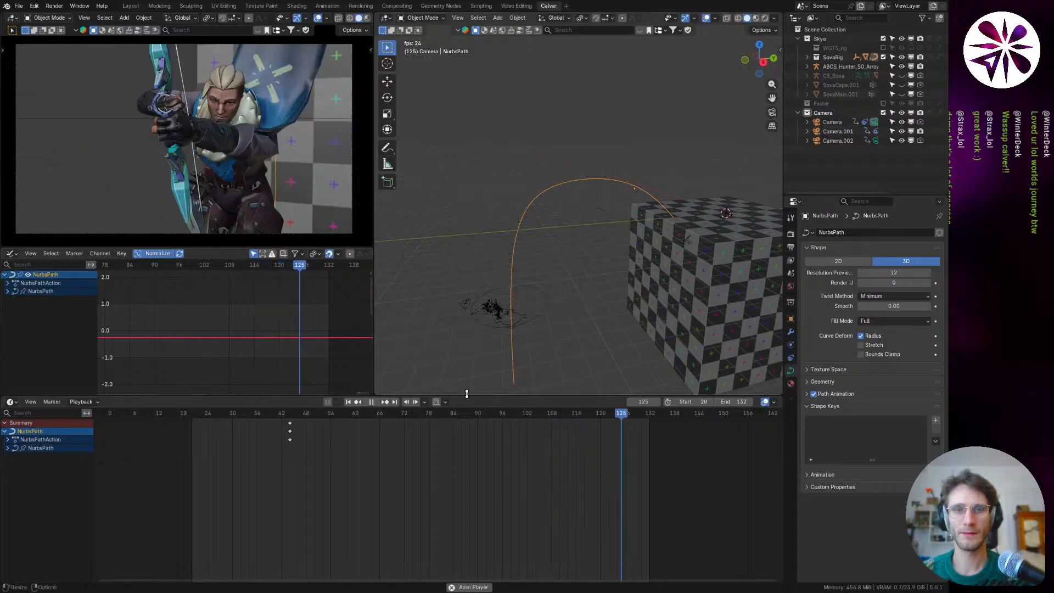
Step: Enlarge the camera and 3D viewports by shrinking the timeline, stop playback at frame 59, and save the file
left_click_drag(463, 393, 459, 492)
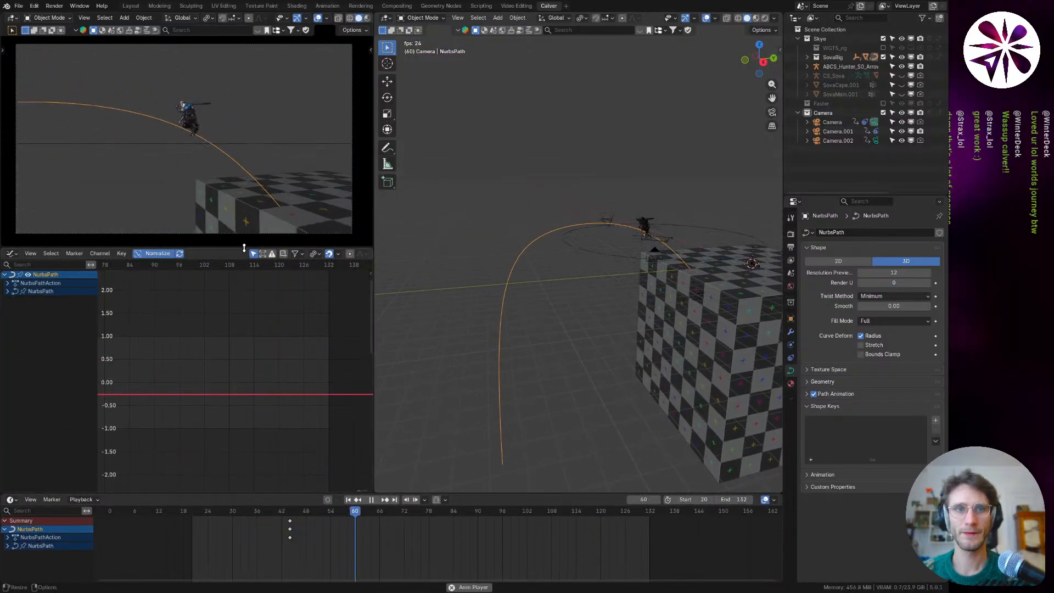
left_click_drag(274, 247, 275, 266)
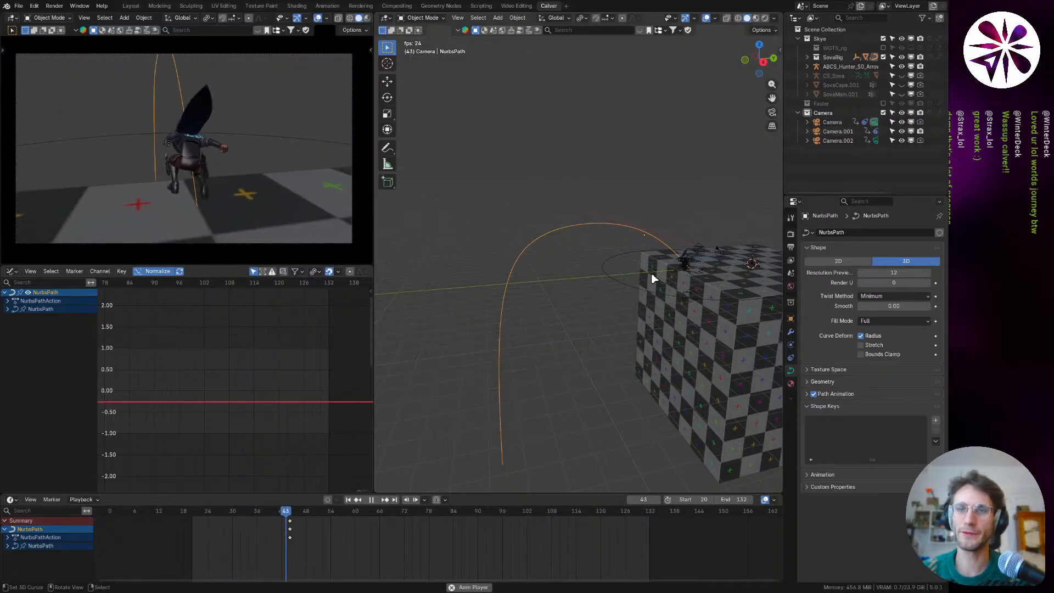
scroll(682, 265, "up", 3)
scroll(687, 292, "down", 2)
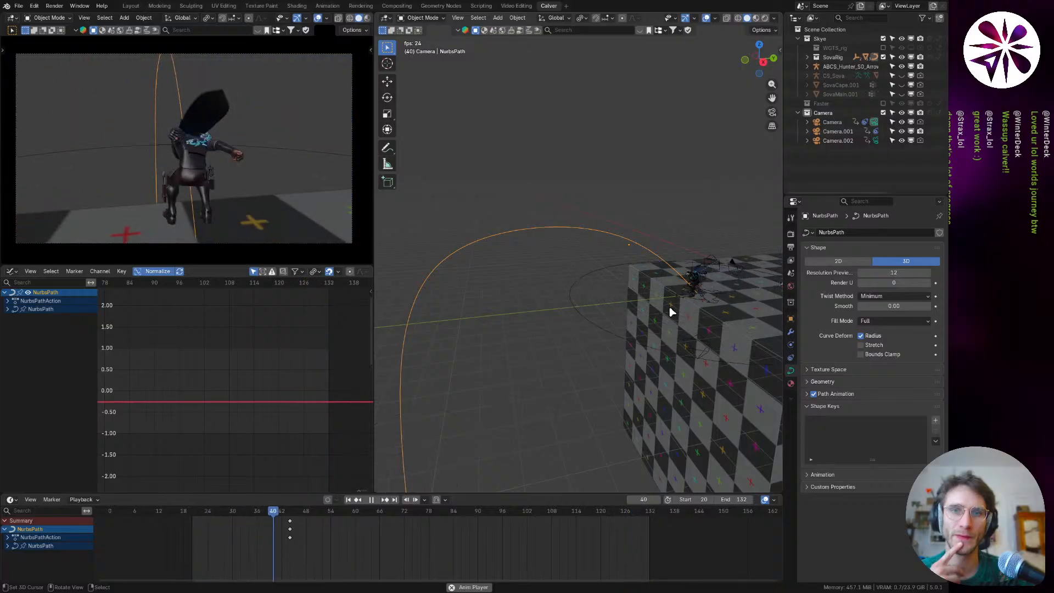
key("space")
key("ctrl+s")
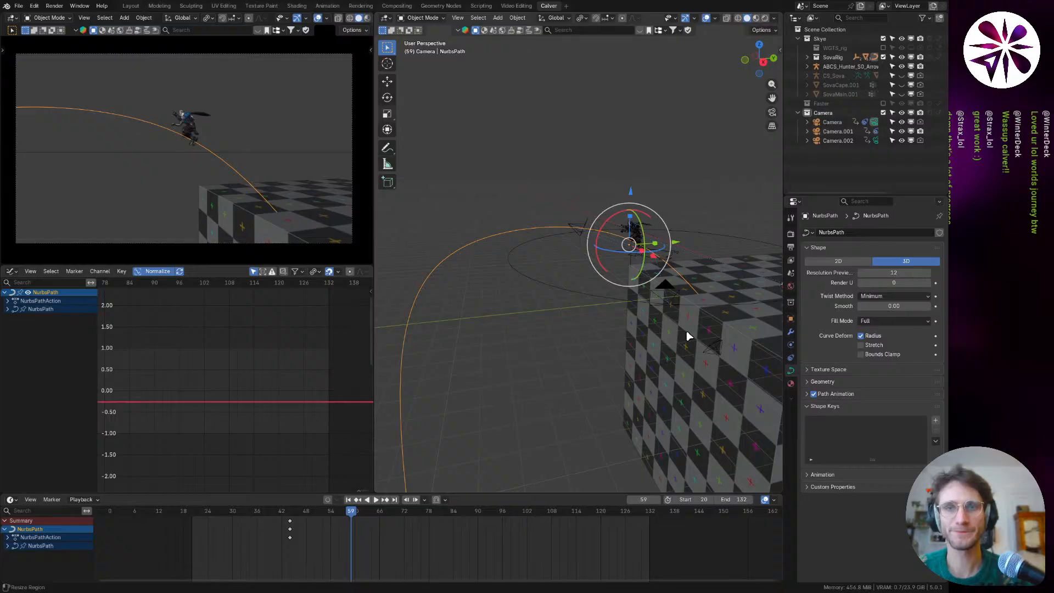
middle_click_drag(700, 304, 718, 332)
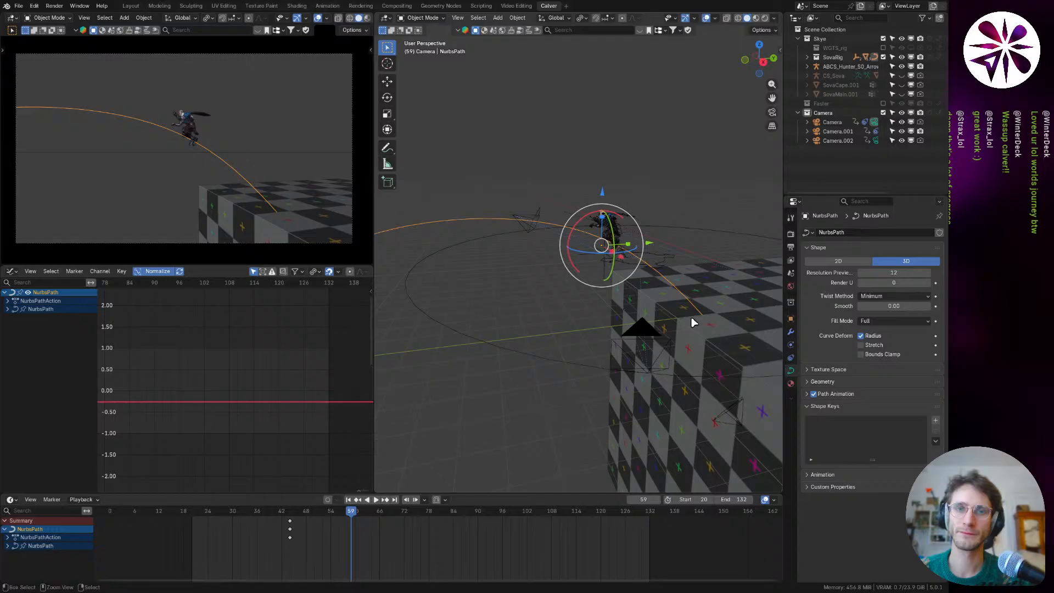
key("ctrl+s")
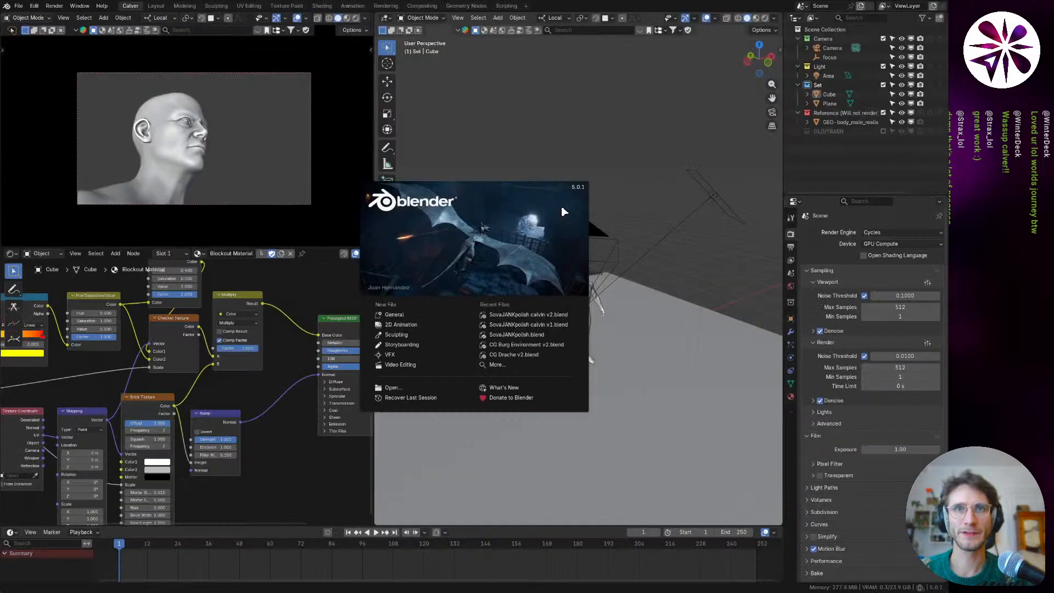
Step: Dismiss the splash screen in the new scene and select the realistic male body mesh
left_click(535, 214)
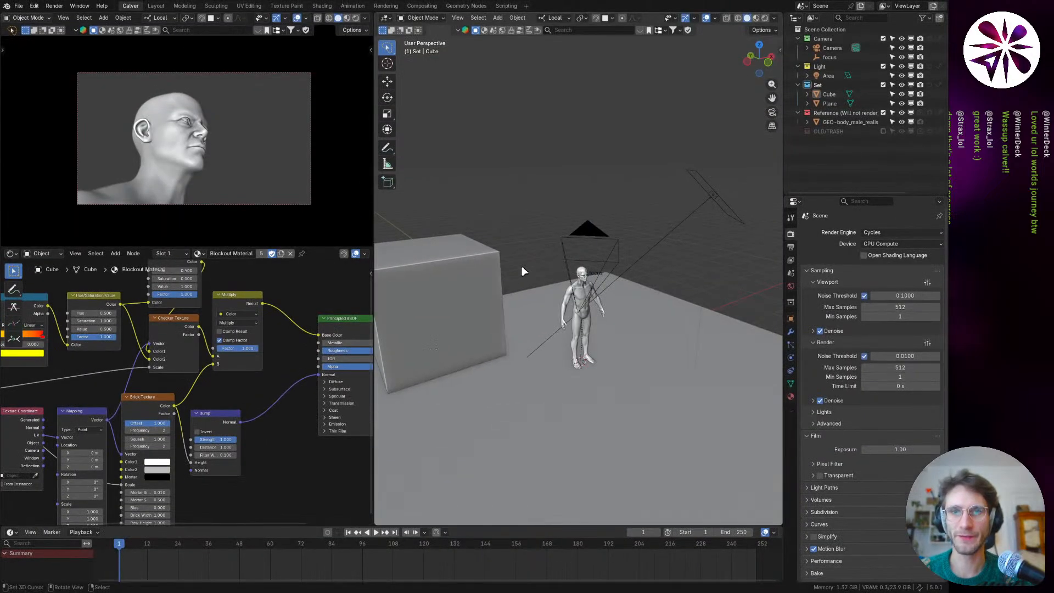
middle_click_drag(468, 326, 541, 329, "shift")
scroll(531, 310, "up", 1)
scroll(723, 307, "up", 6)
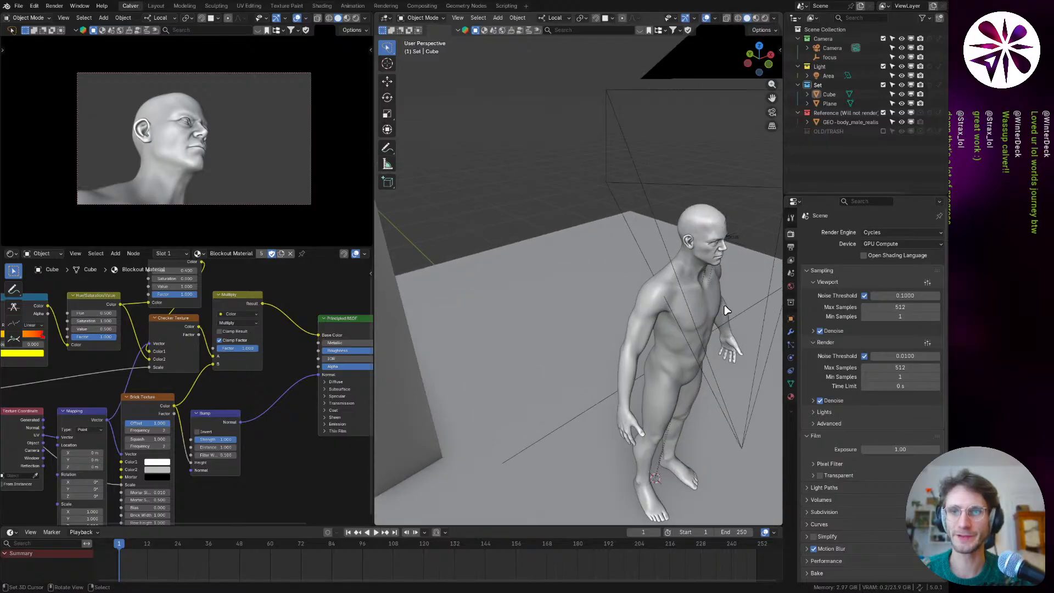
middle_click_drag(722, 308, 571, 313)
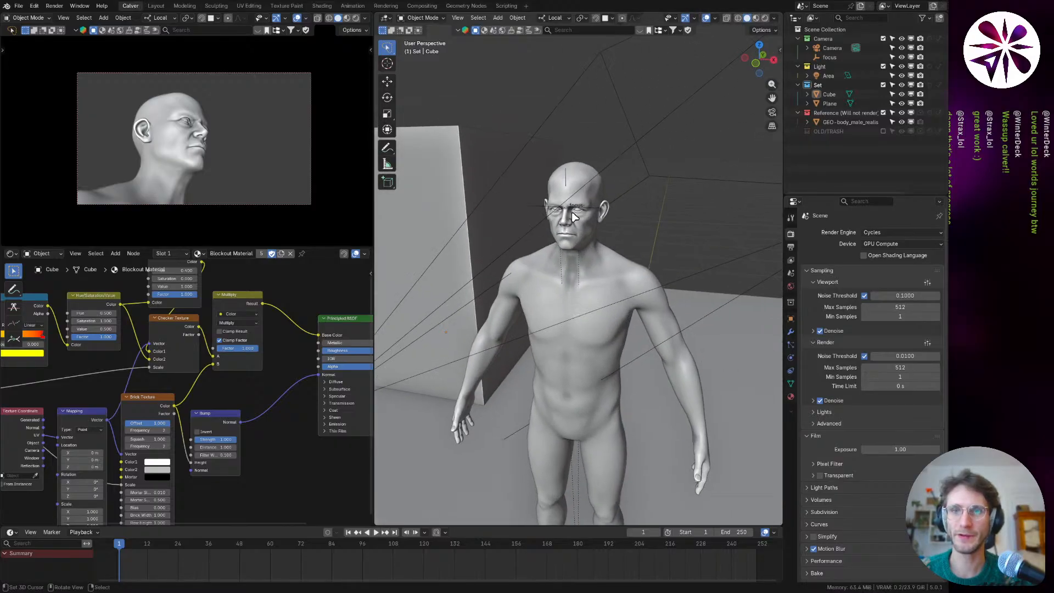
scroll(623, 289, "up", 2)
scroll(601, 305, "up", 2)
left_click(602, 305)
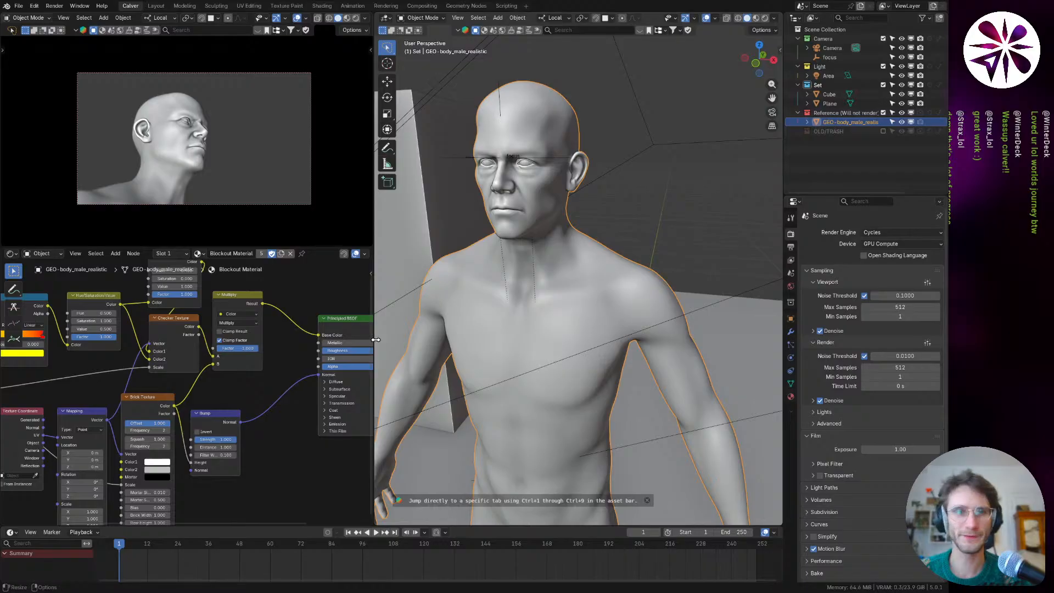
left_click(13, 254)
left_click(17, 254)
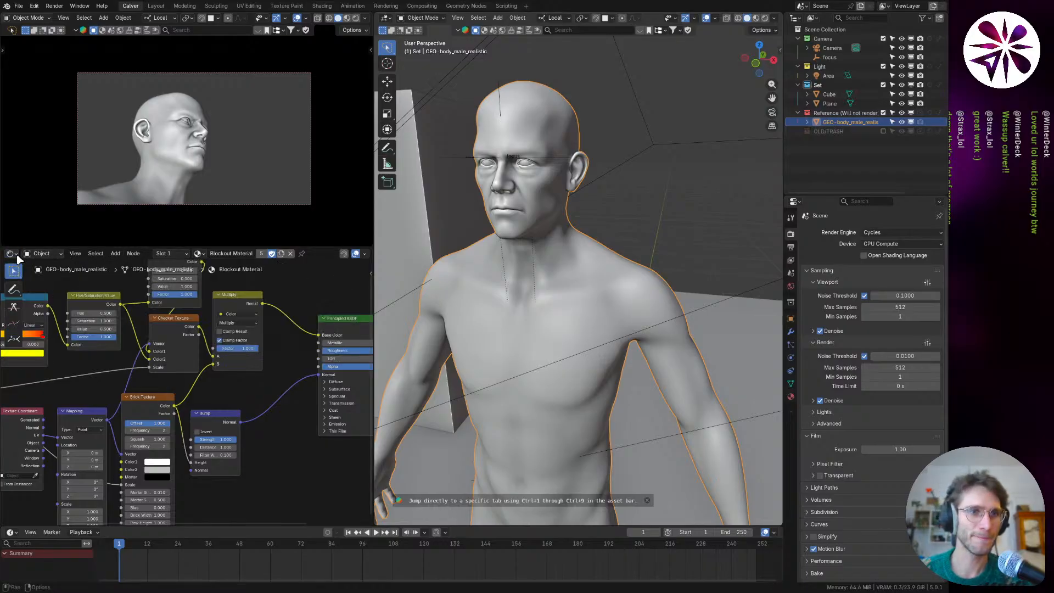
left_click(16, 255)
left_click(18, 255)
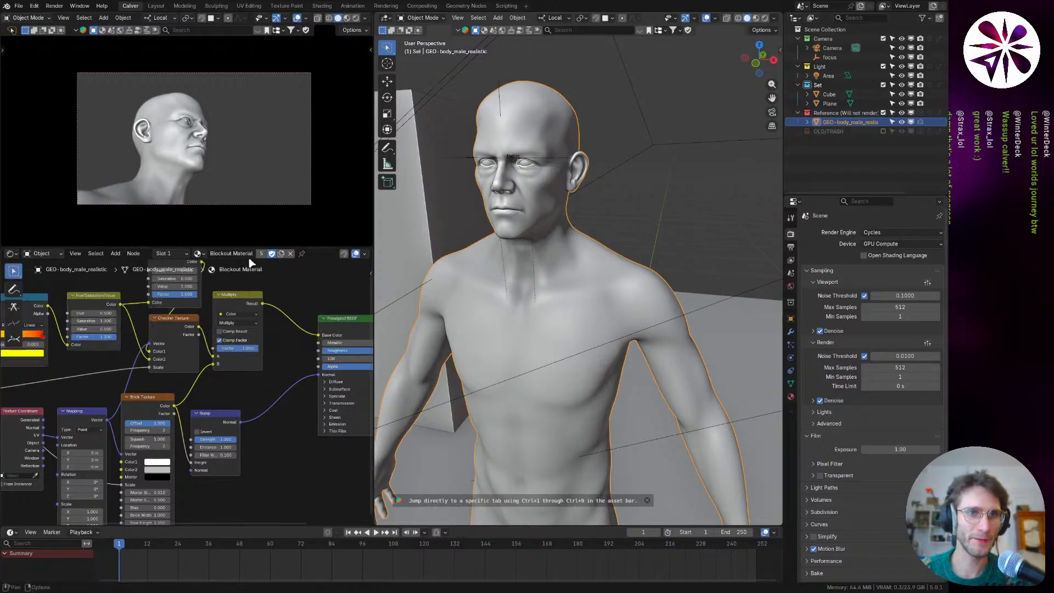
Step: Cover the male body mesh with quick fur curves at the default medium density and inspect the hair around the head and shoulders
key("shift+a")
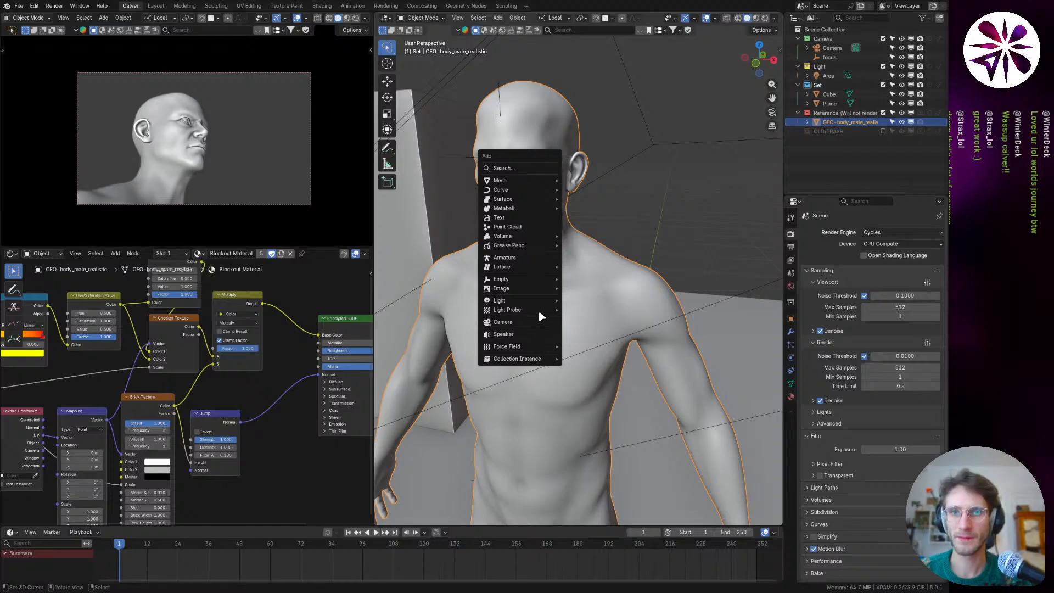
mouse_move(533, 270)
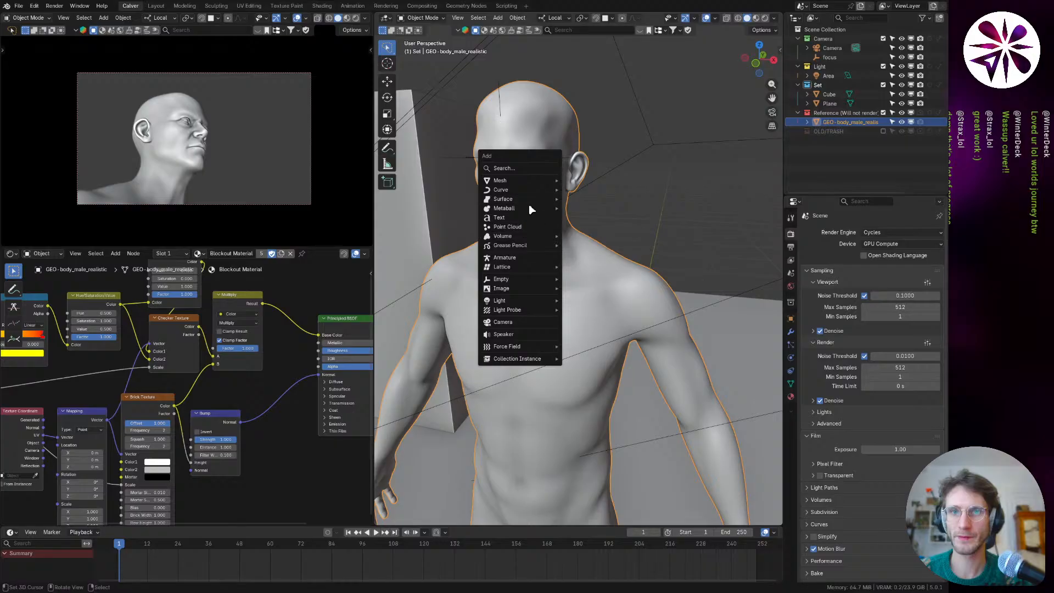
mouse_move(538, 193)
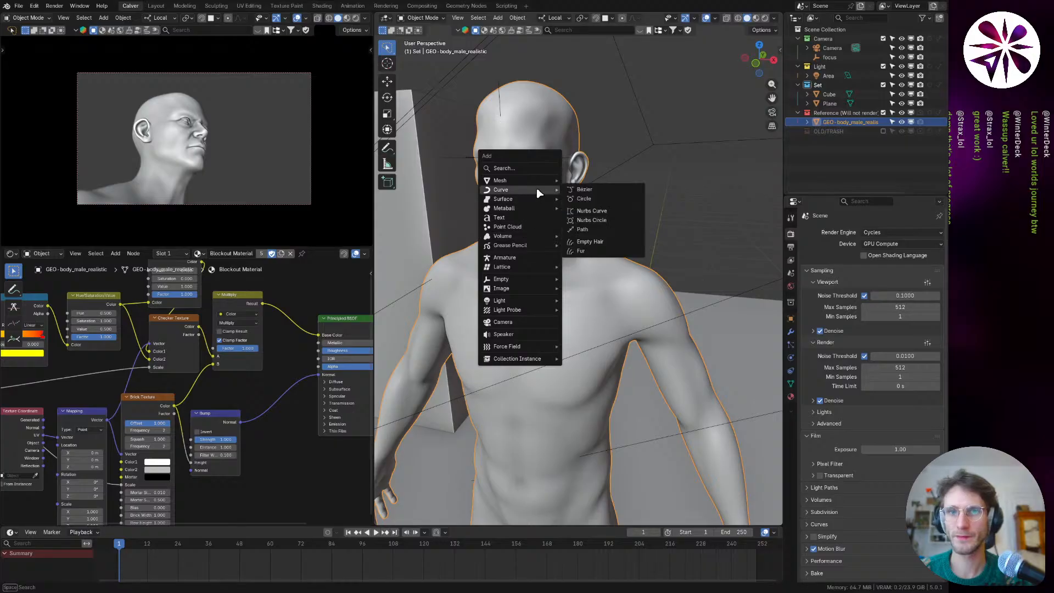
left_click(588, 255)
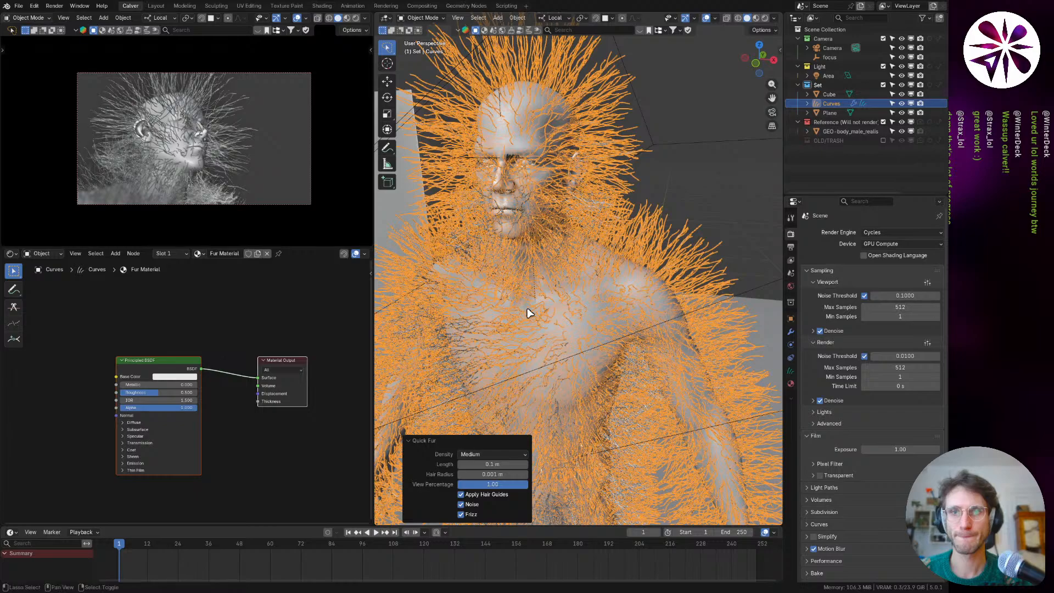
scroll(604, 315, "down", 4)
middle_click_drag(527, 310, 627, 308, "shift")
scroll(628, 308, "up", 4)
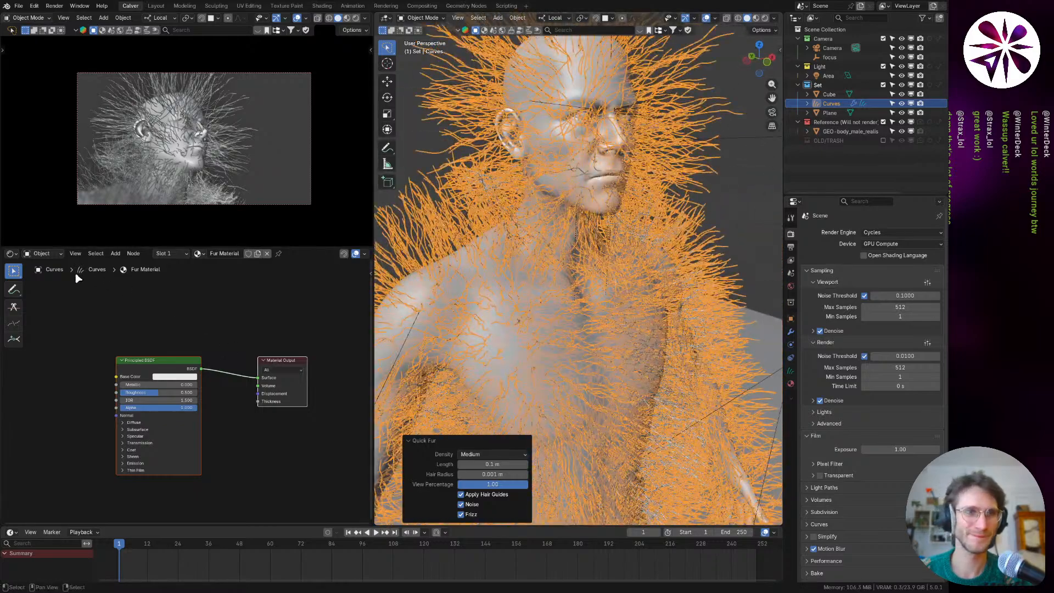
Step: Switch the shader editor to the Geometry Node Editor and examine the fur's Frizz Hair Curves node group
left_click(12, 254)
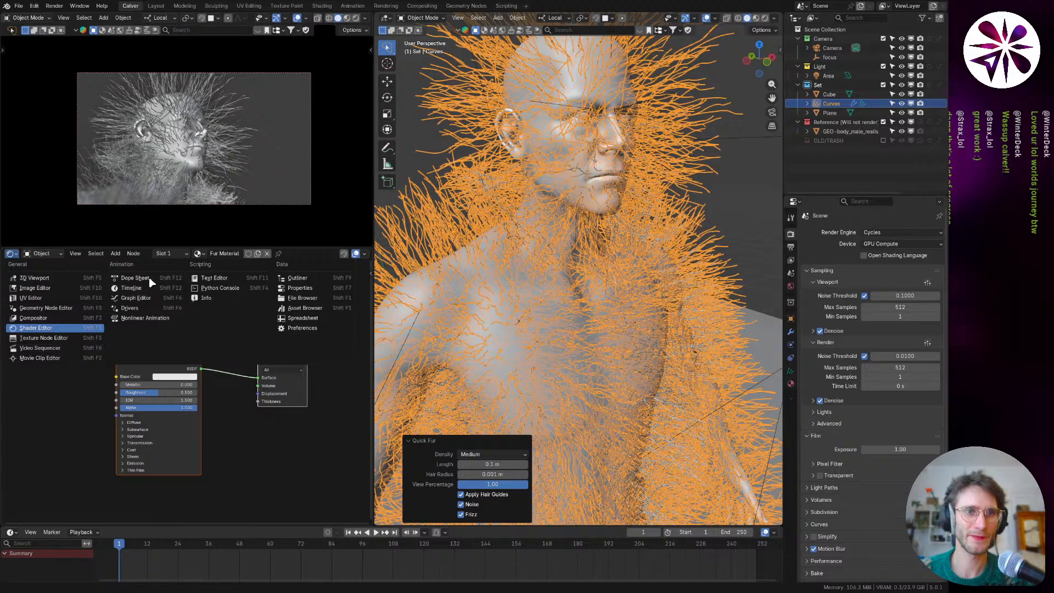
left_click(88, 308)
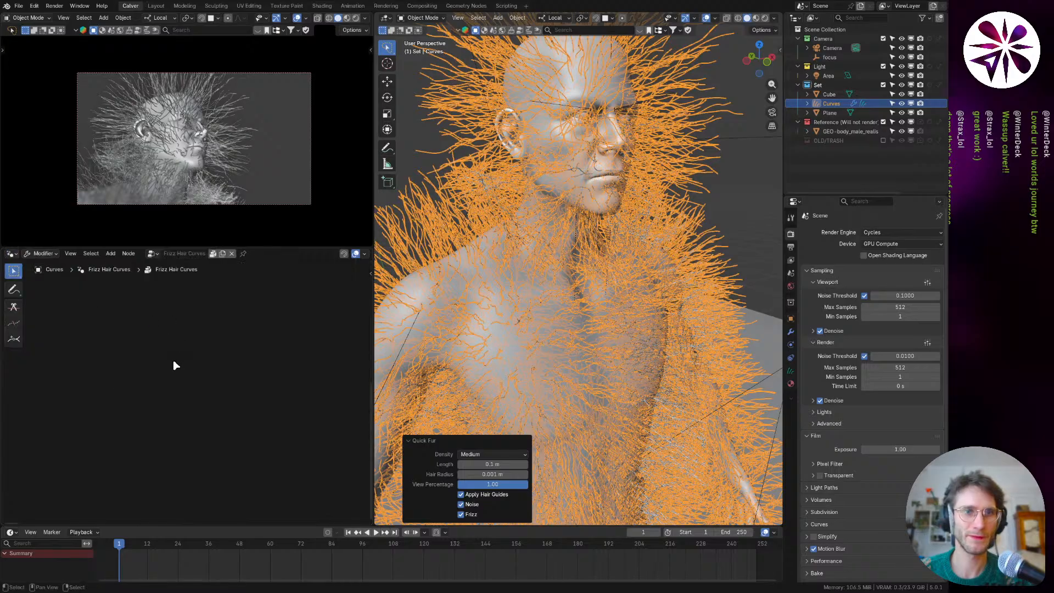
scroll(280, 337, "up", 8)
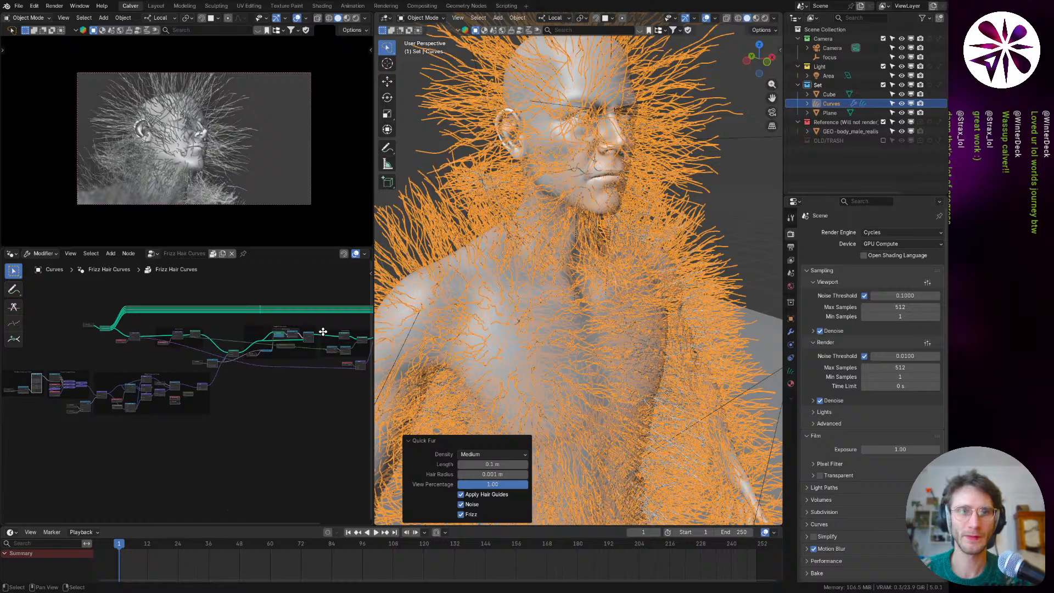
scroll(272, 340, "up", 4)
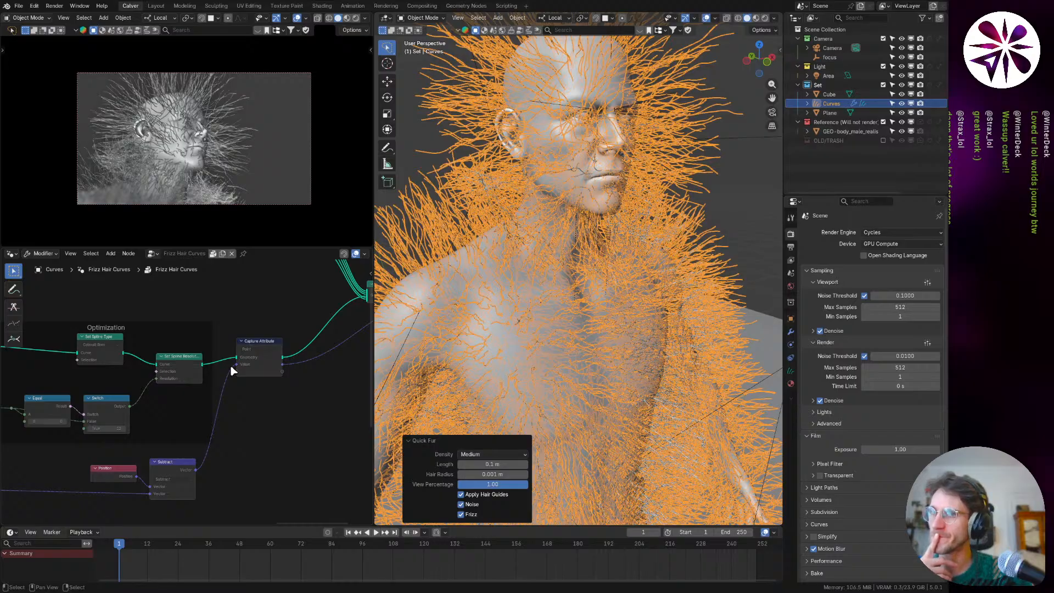
middle_click_drag(533, 305, 585, 295, "shift")
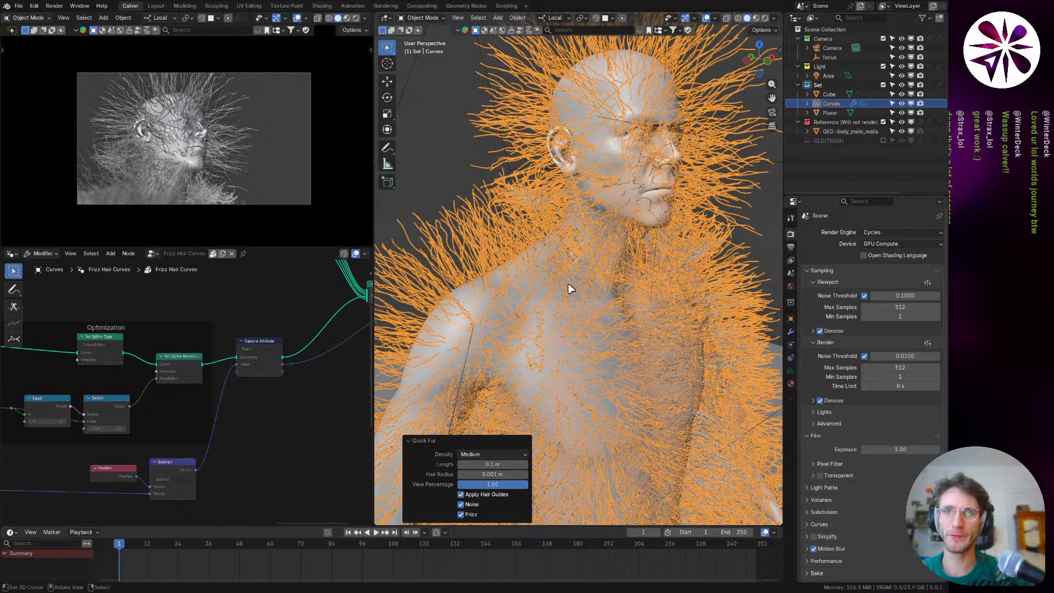
Step: Delete the fur curves and reselect the male body mesh
key("x")
left_click(521, 243)
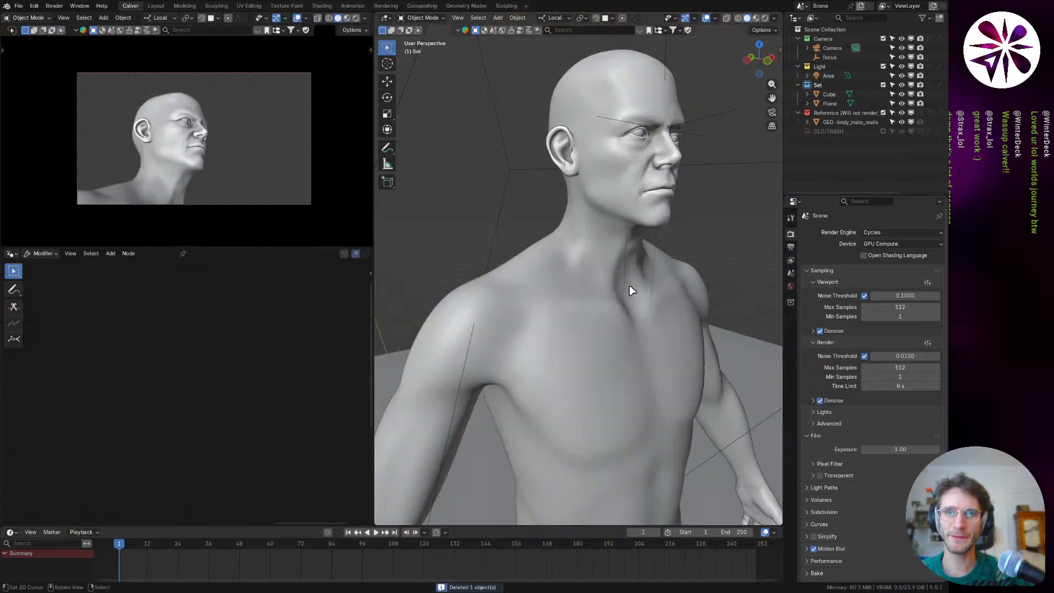
left_click(630, 288)
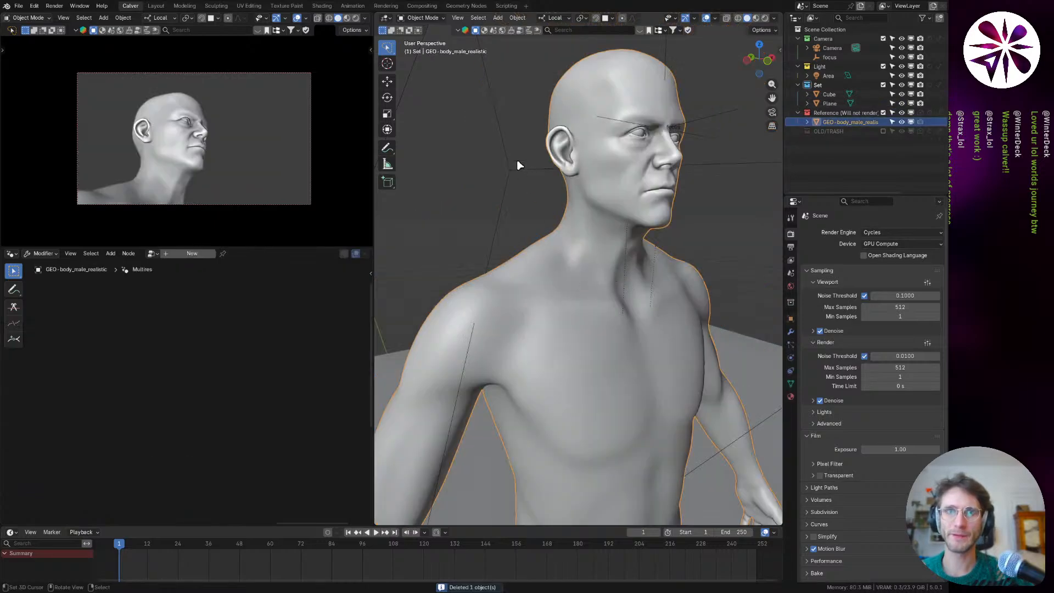
Step: Add an empty hair curves object to the male body mesh, and undo the addition
key("shift+a")
mouse_move(575, 140)
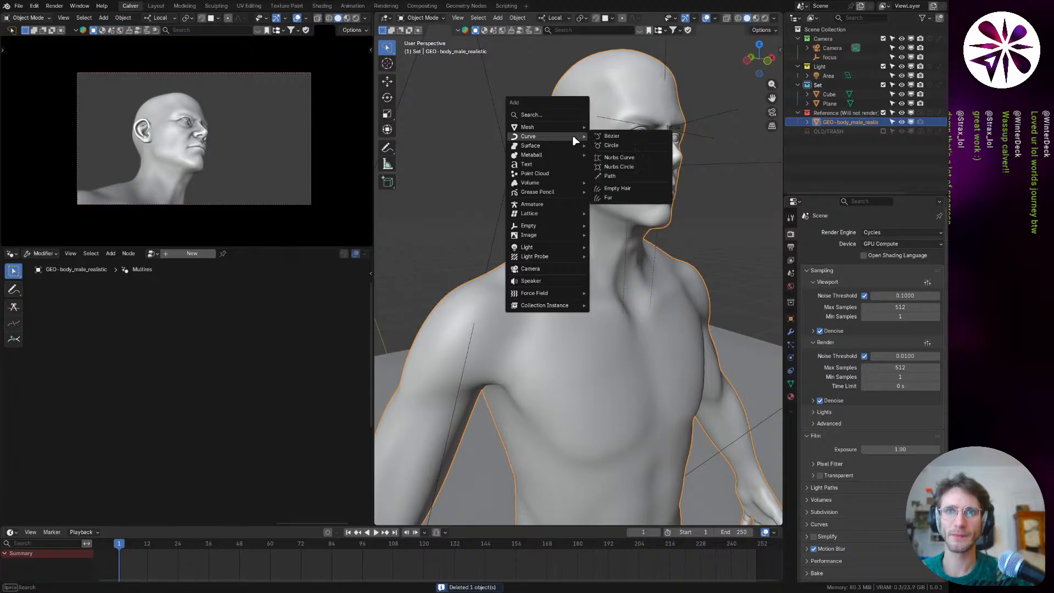
left_click(620, 197)
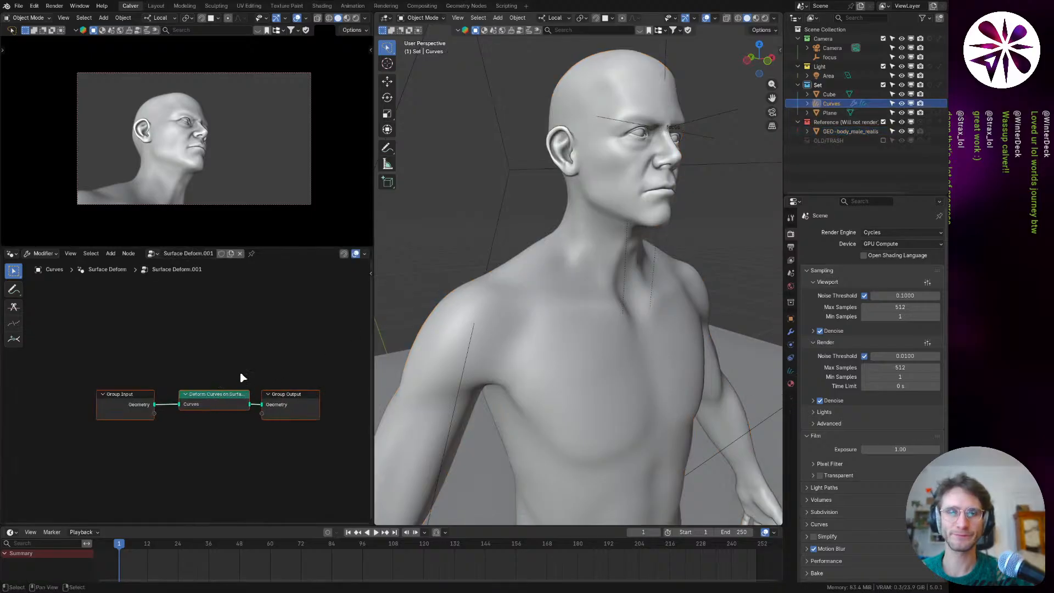
key("ctrl+z")
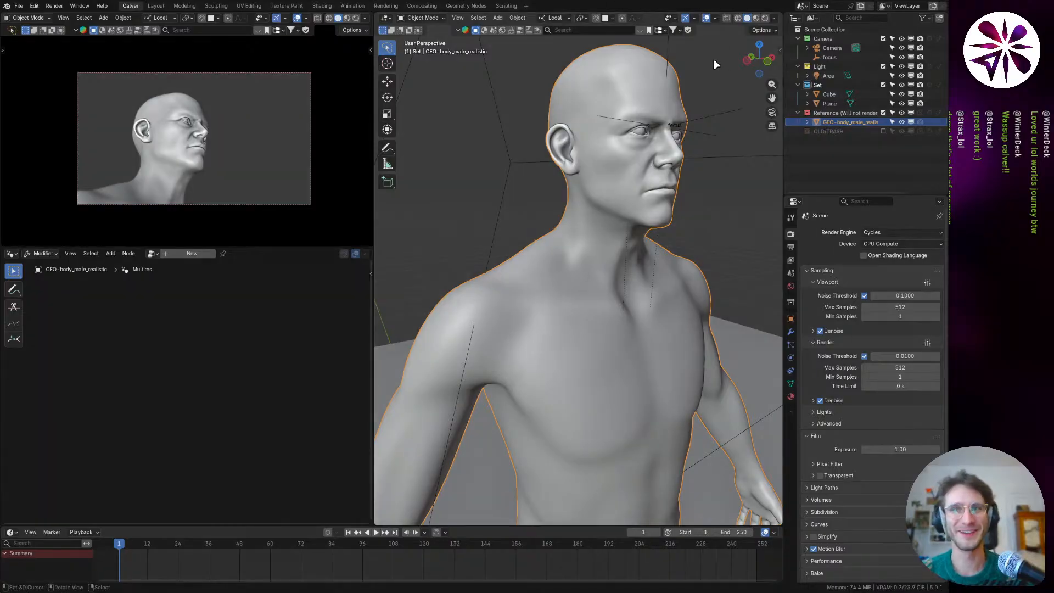
key("KP_Decimal")
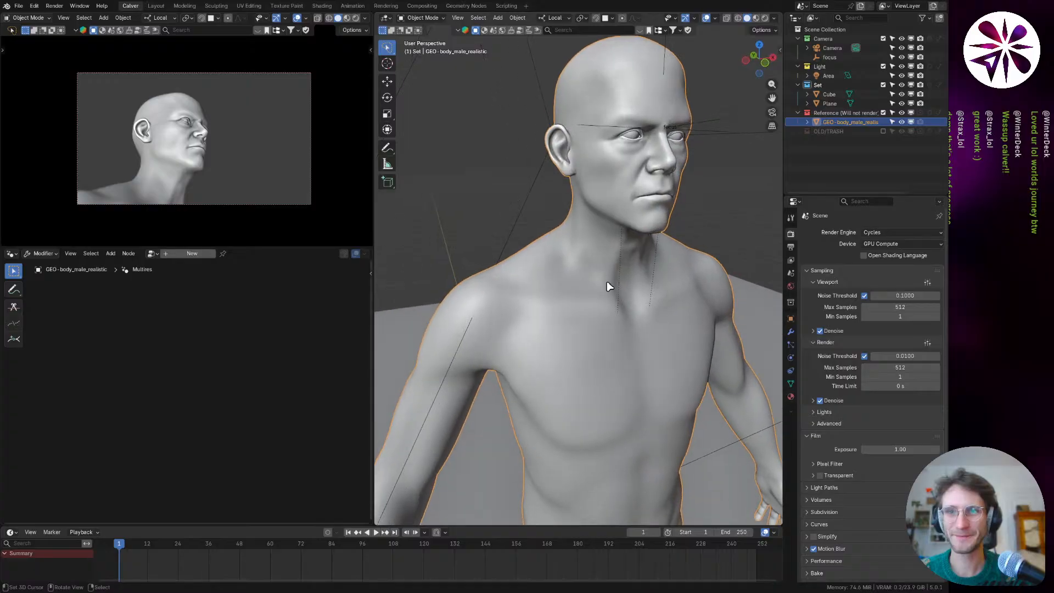
scroll(605, 280, "up", 1)
key("shift+a")
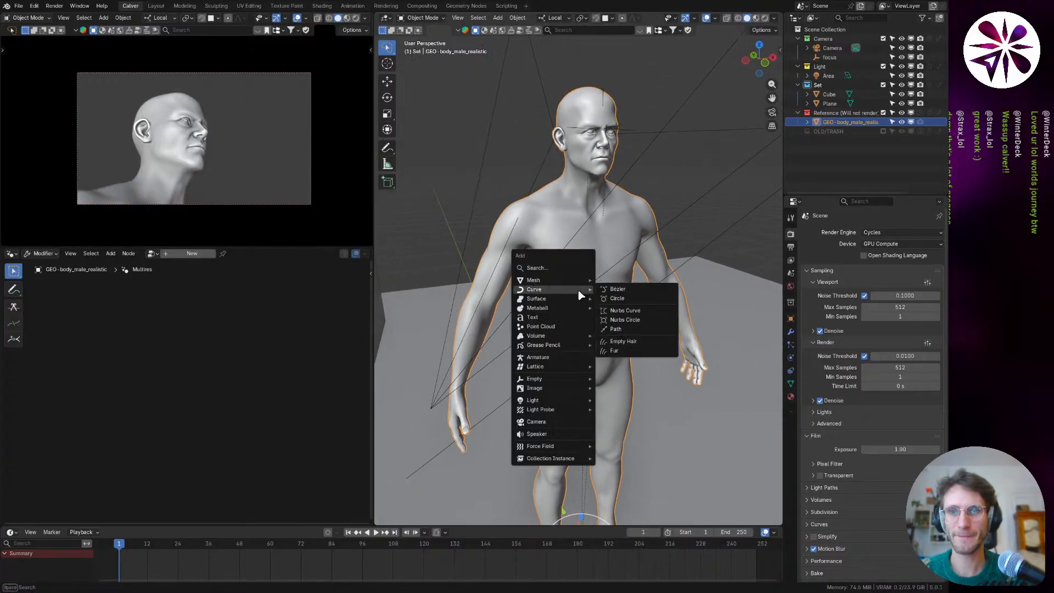
mouse_move(557, 295)
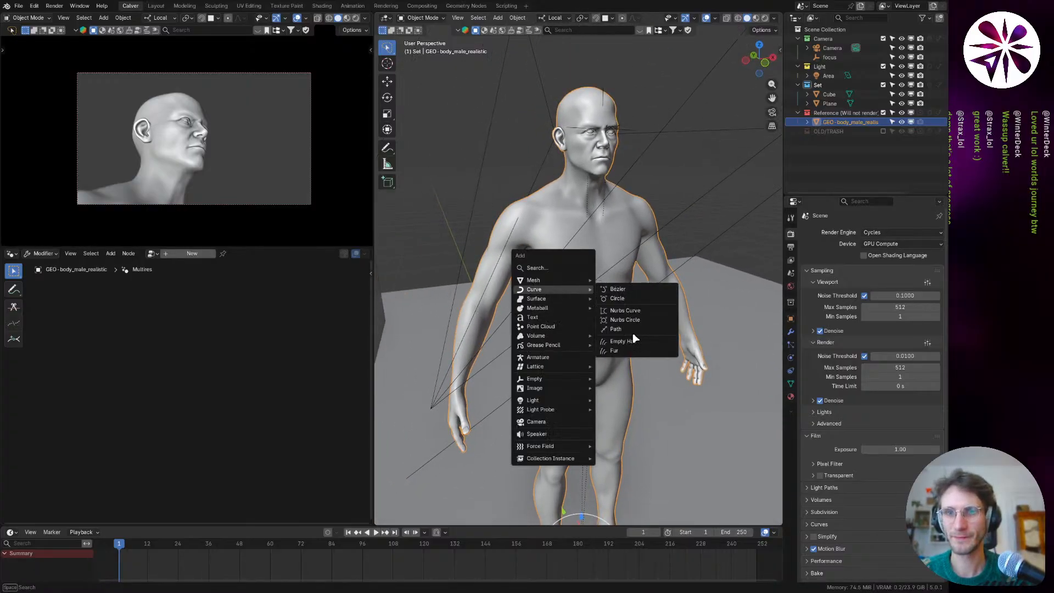
key("Escape")
Step: Delete the large cube standing on the floor plane behind the reference figure
middle_click_drag(593, 206, 582, 251)
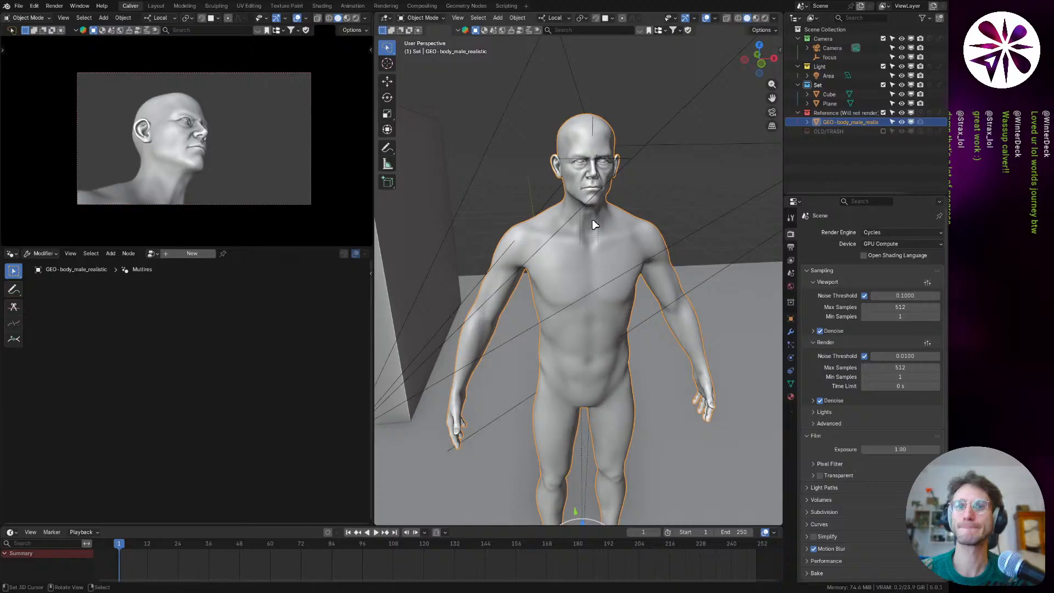
middle_click_drag(576, 261, 578, 245, "shift")
scroll(579, 244, "down", 3)
middle_click_drag(616, 402, 614, 351, "shift")
scroll(606, 341, "down", 3)
left_click(632, 361)
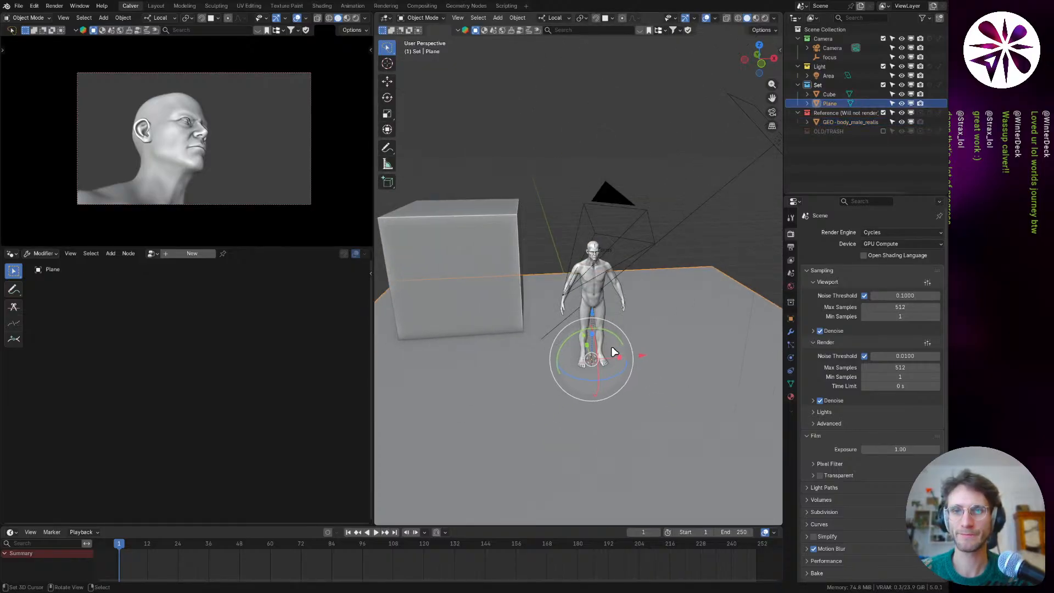
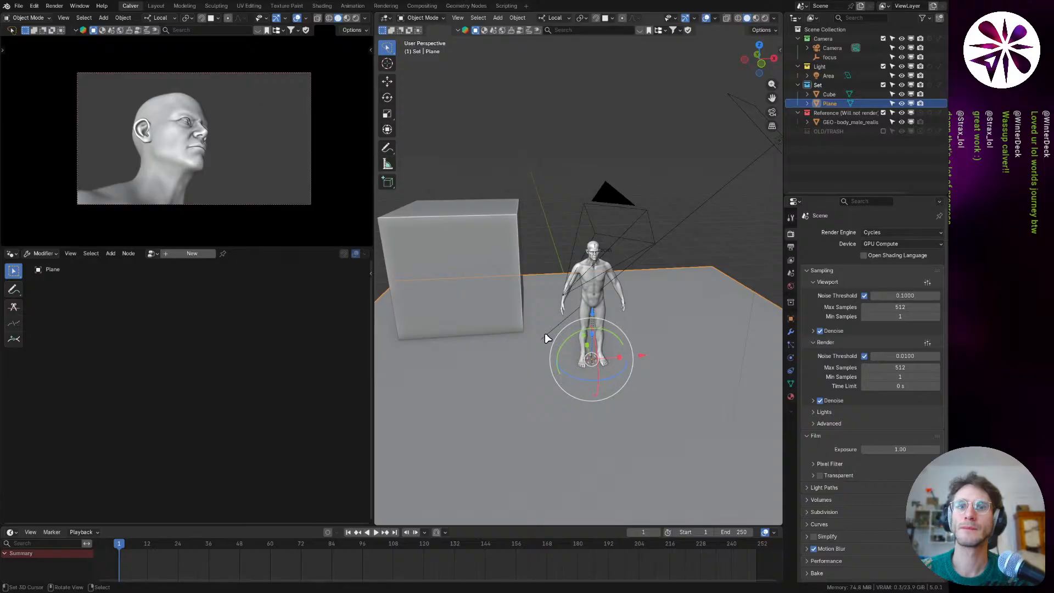
scroll(546, 333, "down", 4)
middle_click_drag(545, 351, 539, 386)
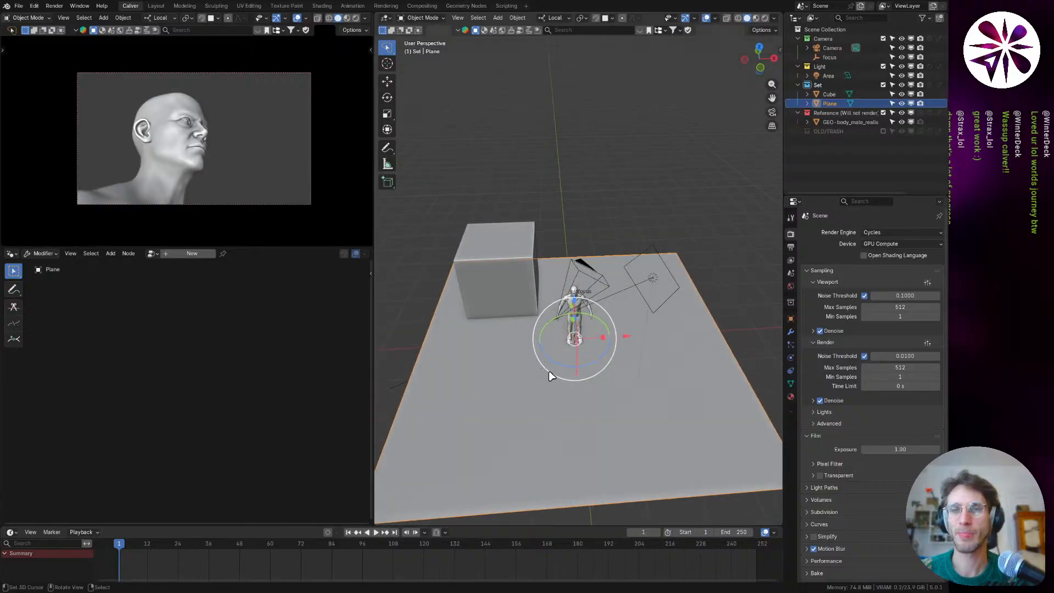
left_click(520, 289)
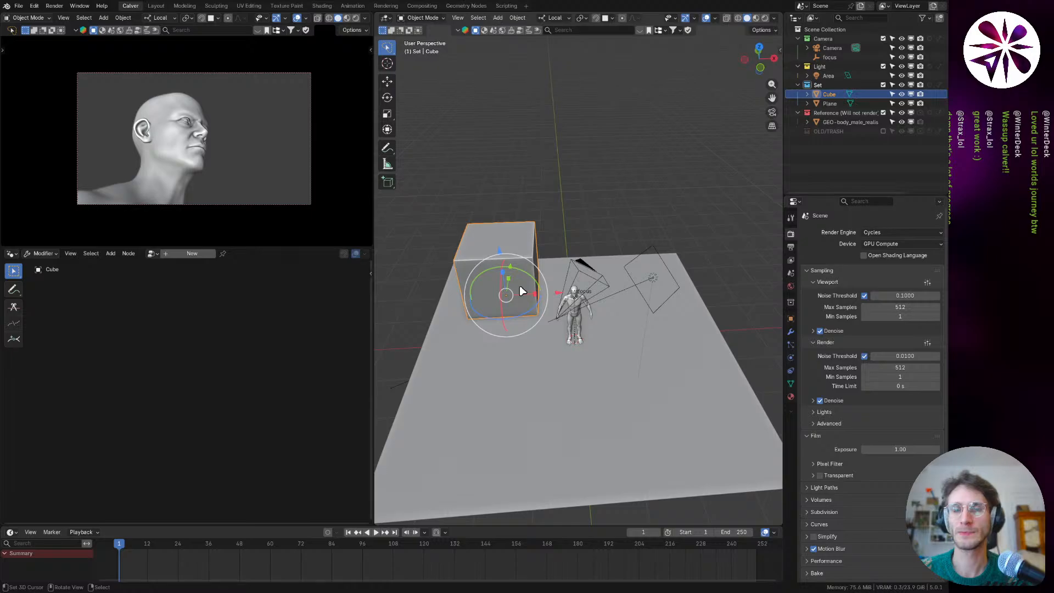
key("x")
left_click(520, 287)
Step: Add a Subdivision Surface modifier to the floor plane and set its viewport levels to 3
left_click_drag(522, 362, 522, 366)
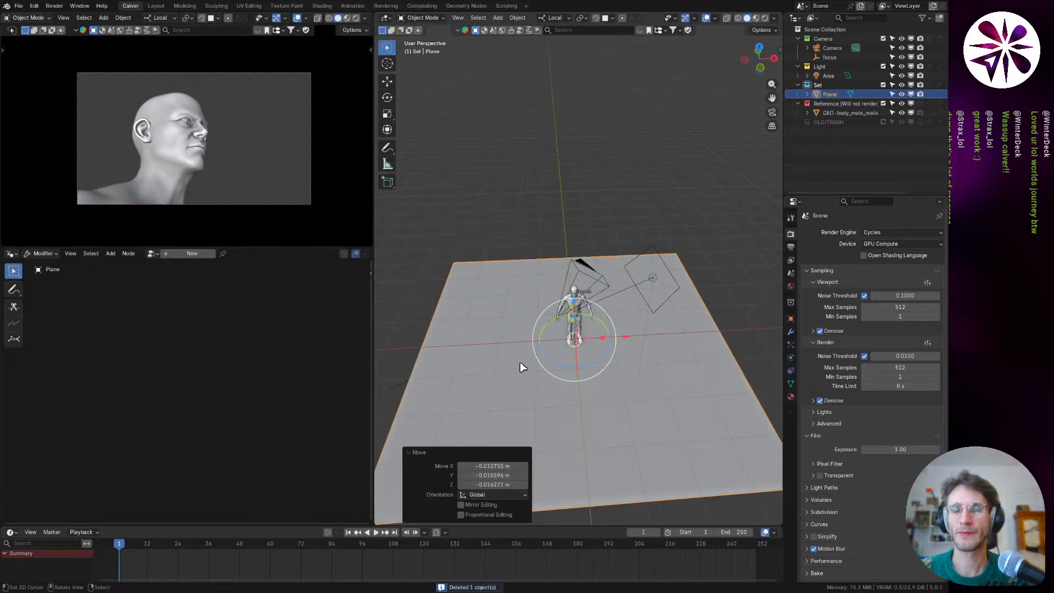
key("ctrl+z")
scroll(571, 348, "up", 2)
mouse_move(571, 348)
middle_mouse_down()
mouse_move(585, 341)
mouse_move(550, 352)
middle_mouse_up()
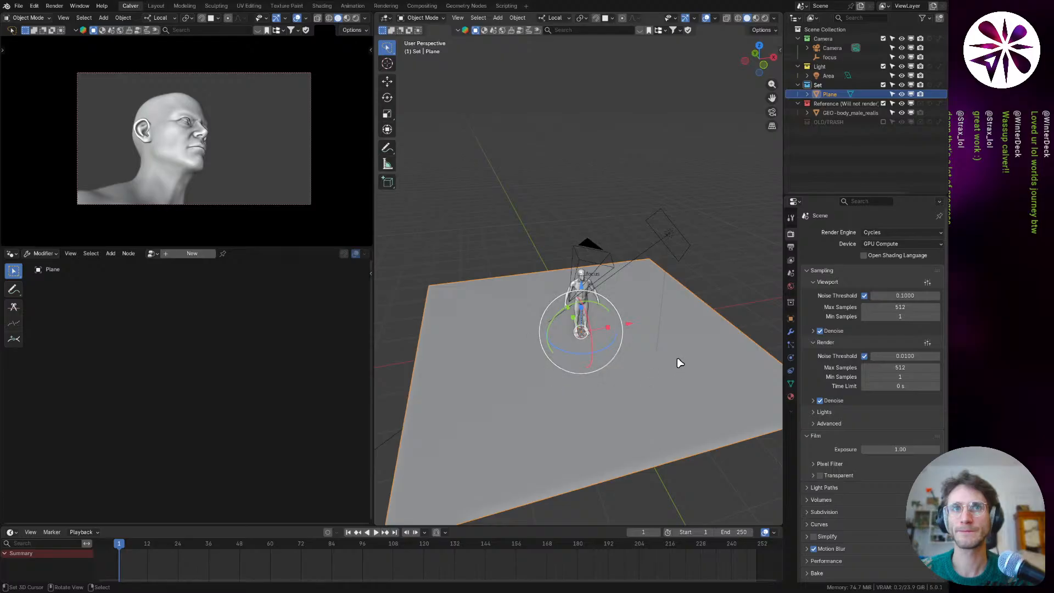
left_click(790, 331)
left_click(851, 231)
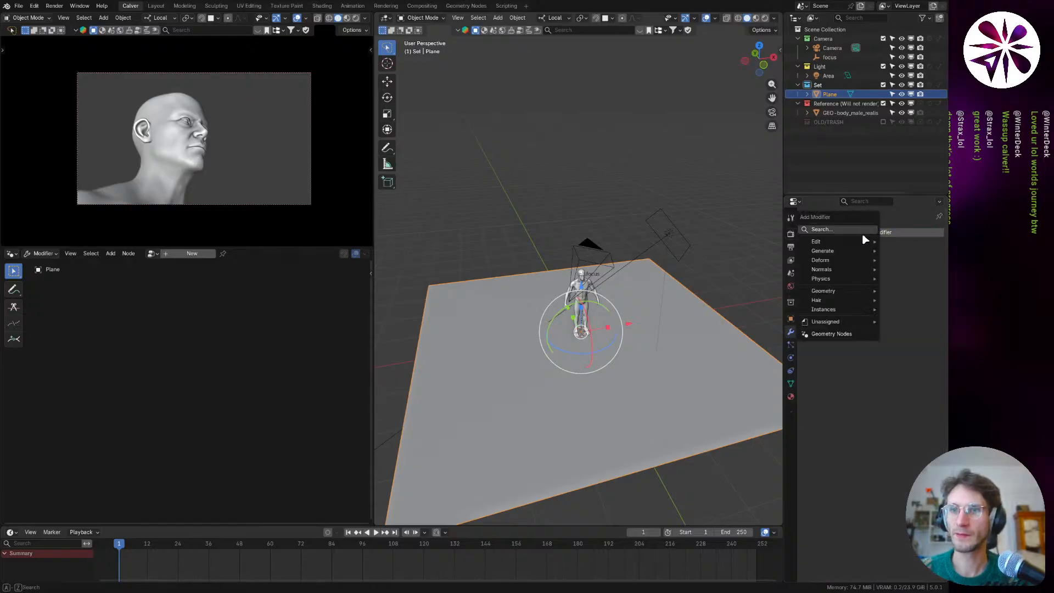
left_click(851, 232)
type("sub")
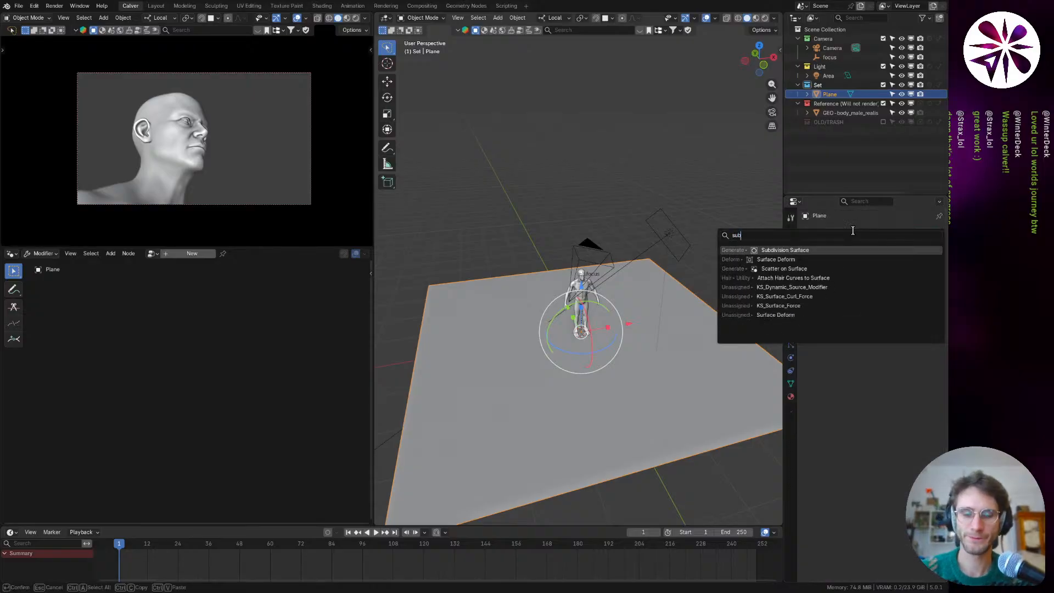
key("Return")
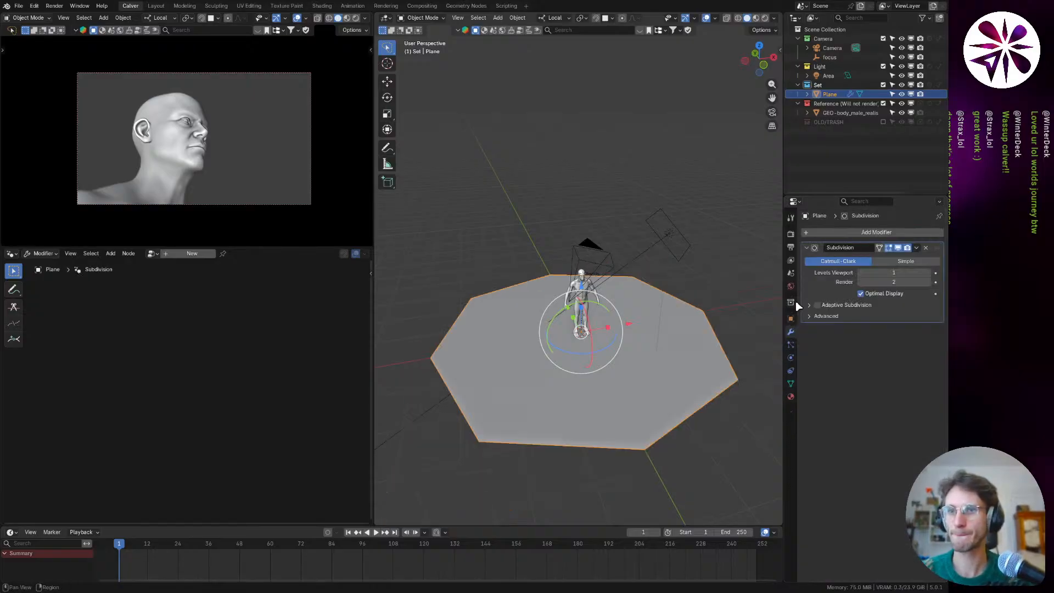
left_click(910, 273)
type("3")
key("Return")
Step: In Edit Mode, set the mean crease of the floor plane's two opposite side edges to 1.00, and widen the 3D viewport
key("Tab")
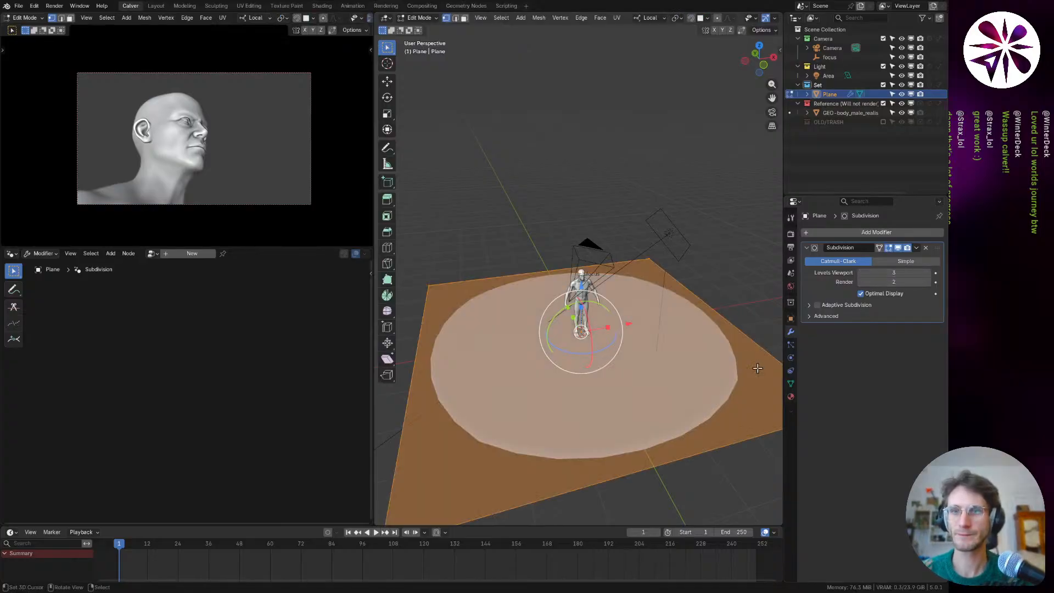
scroll(755, 365, "up", 2)
middle_click_drag(755, 364, 739, 364)
scroll(740, 364, "down", 4)
key("2")
right_click(740, 339)
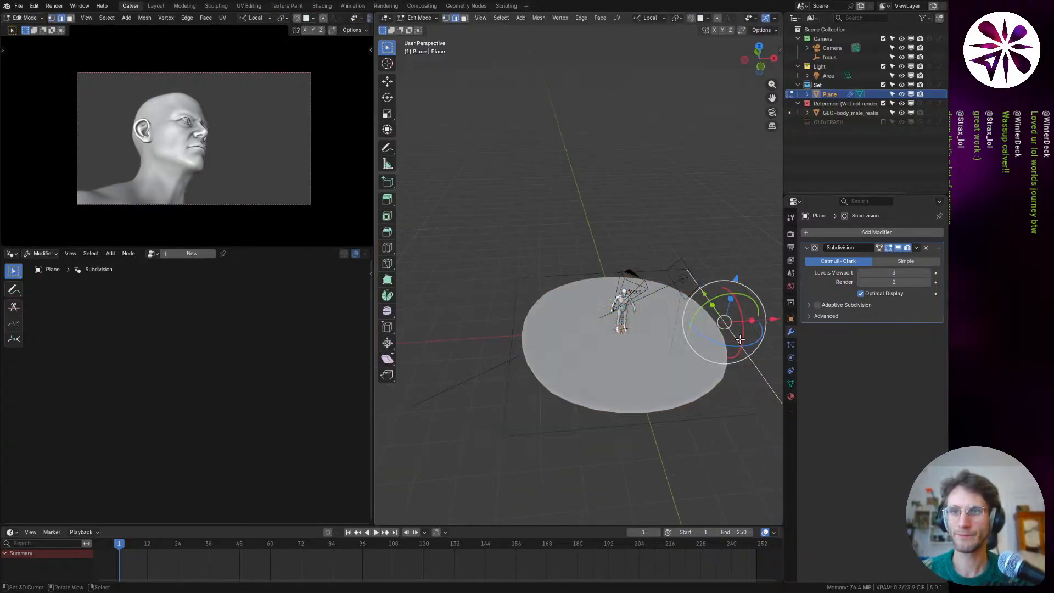
right_click(510, 352, "shift")
key("n")
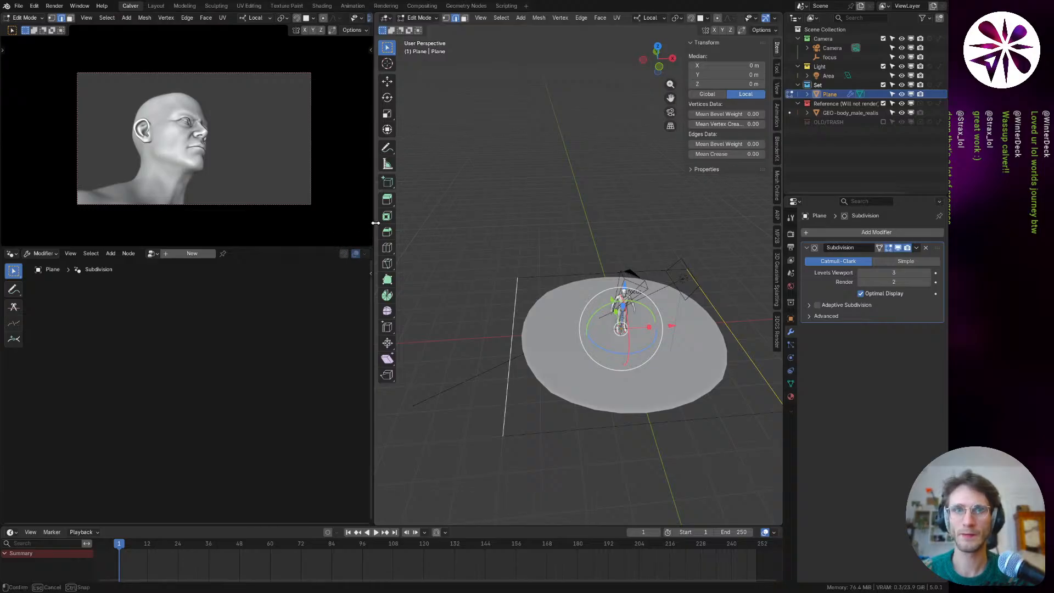
left_click_drag(369, 219, 299, 219)
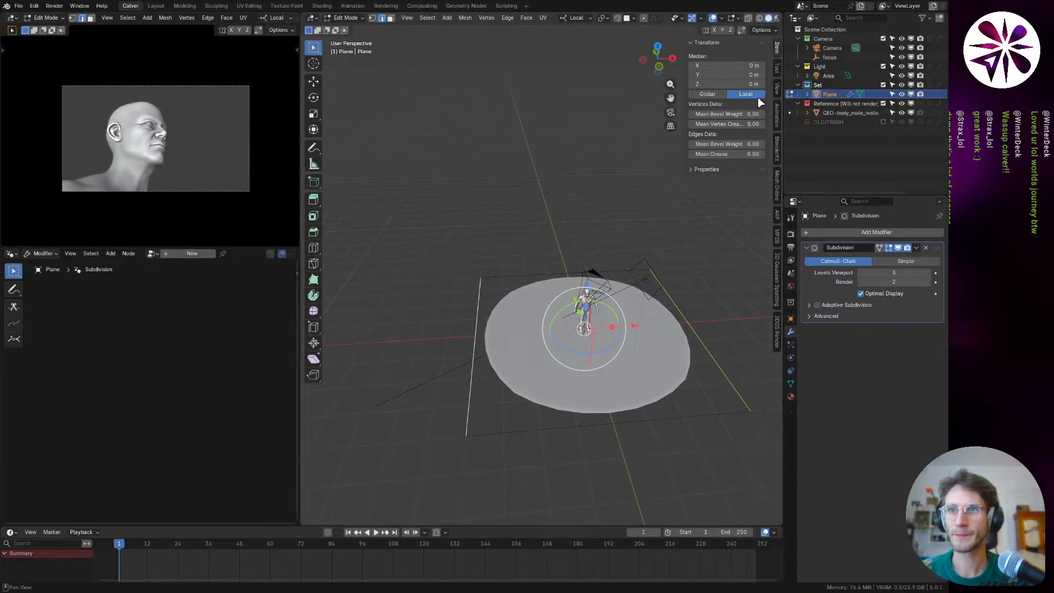
left_click_drag(738, 154, 769, 143)
left_click_drag(744, 154, 780, 124)
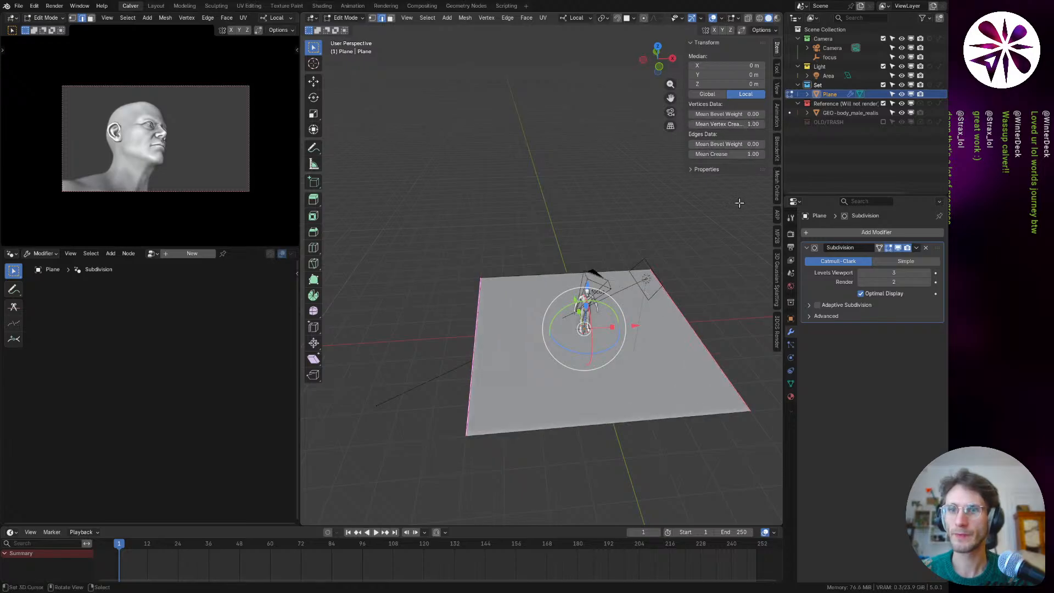
Step: Rotate the floor plane's creased side edge on the negative X side by 102° about its local X axis
left_click(464, 357)
key("r")
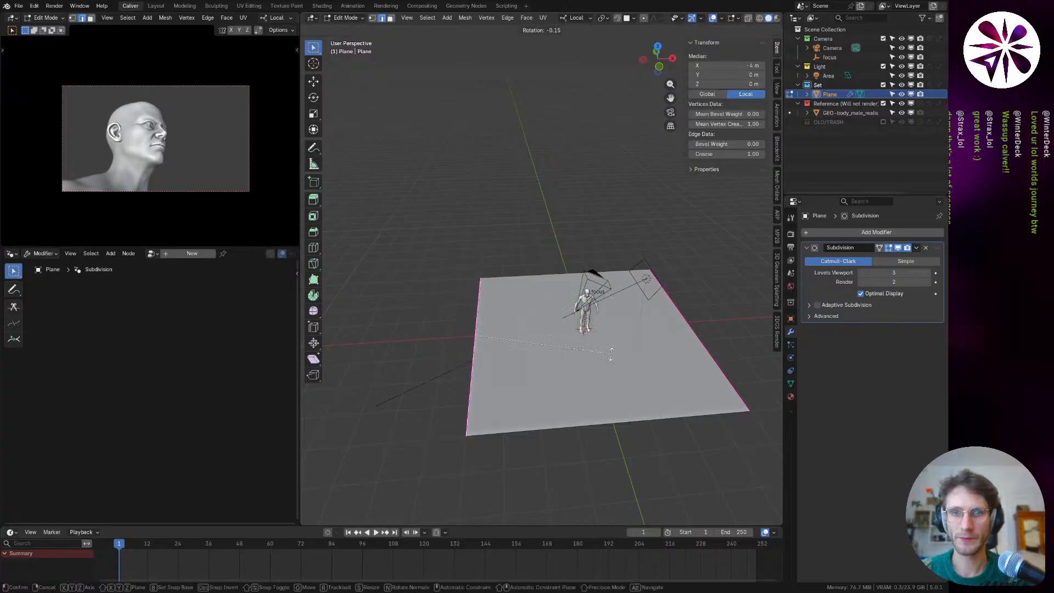
key("x")
key("x")
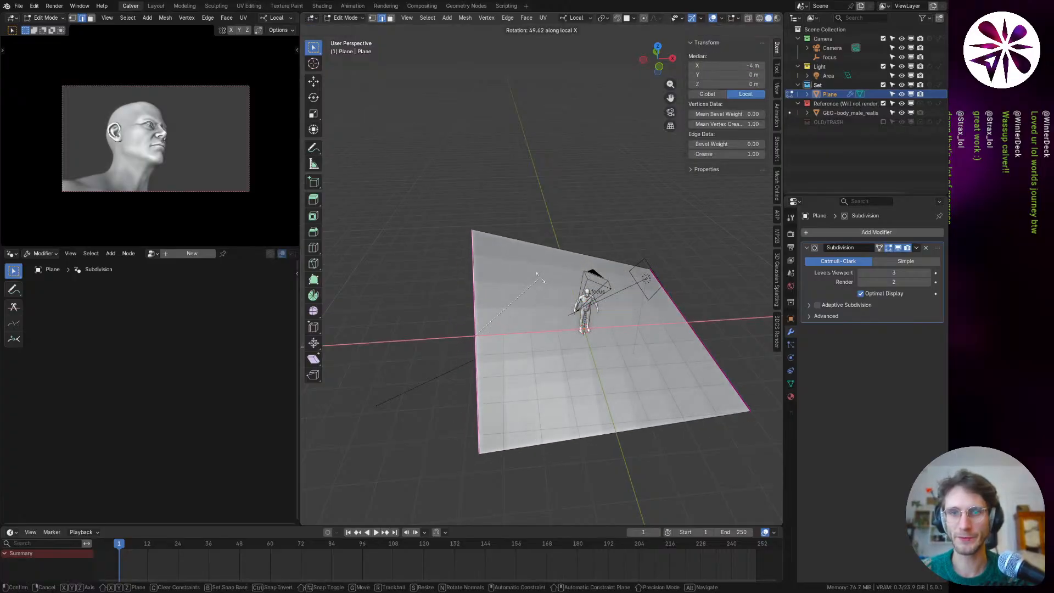
left_click(472, 306)
middle_click_drag(618, 285, 661, 302)
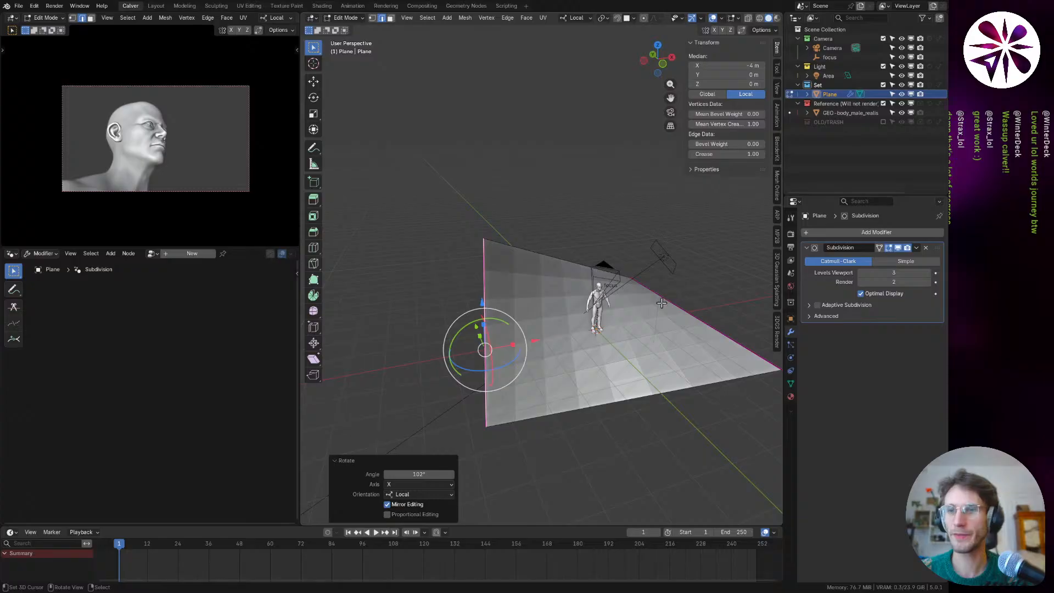
Step: Shade the twisted floor plane smooth in Object Mode and return to Edit Mode
key("Tab")
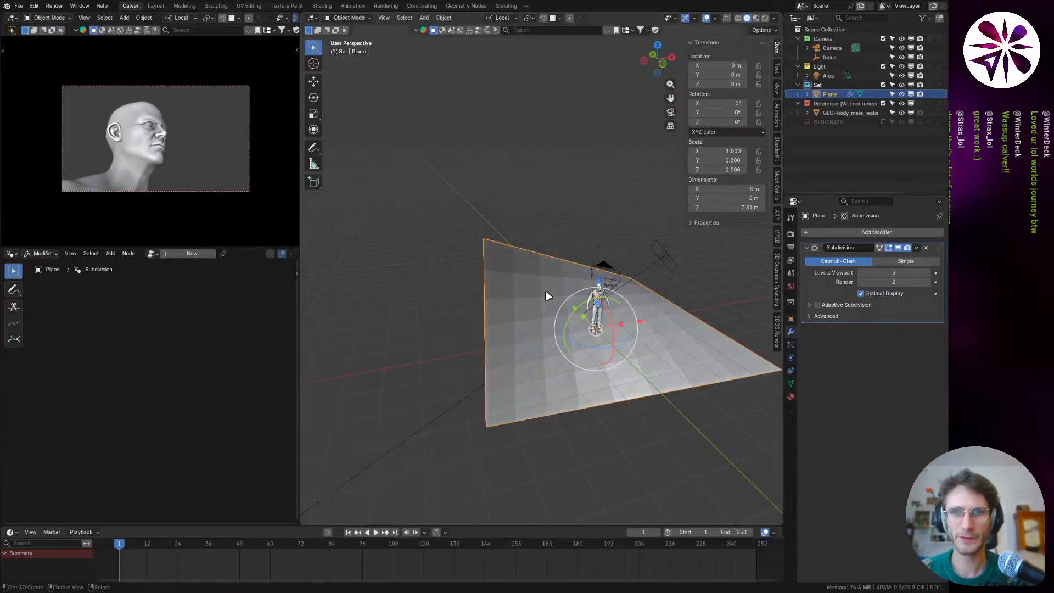
key("w")
left_click(504, 309)
key("Tab")
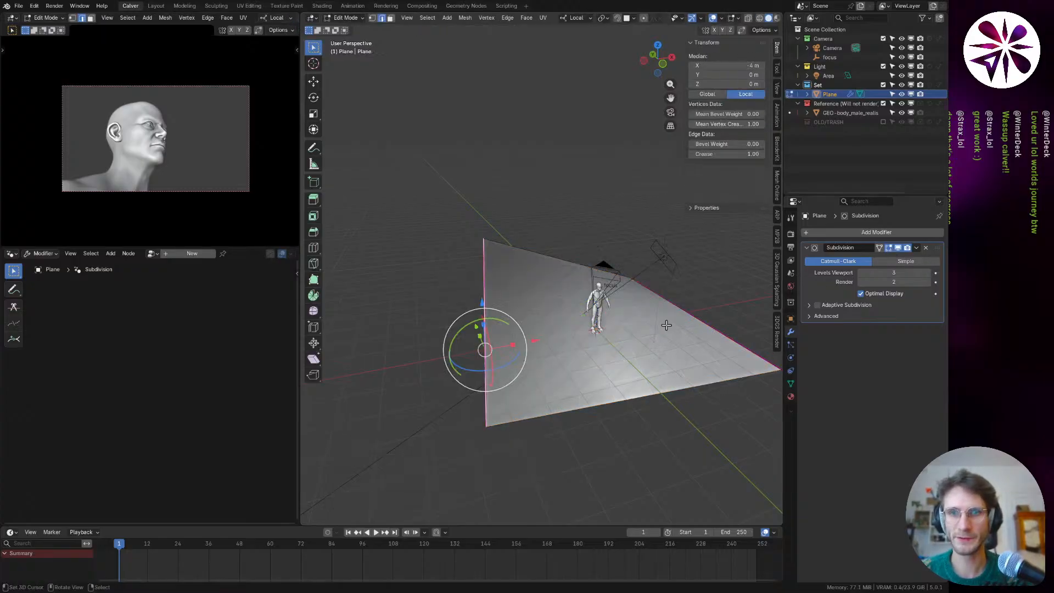
Step: Rotate the same side edge twice more about its local X axis, the second time by -25°
middle_click_drag(619, 321, 599, 322)
key("r")
key("x")
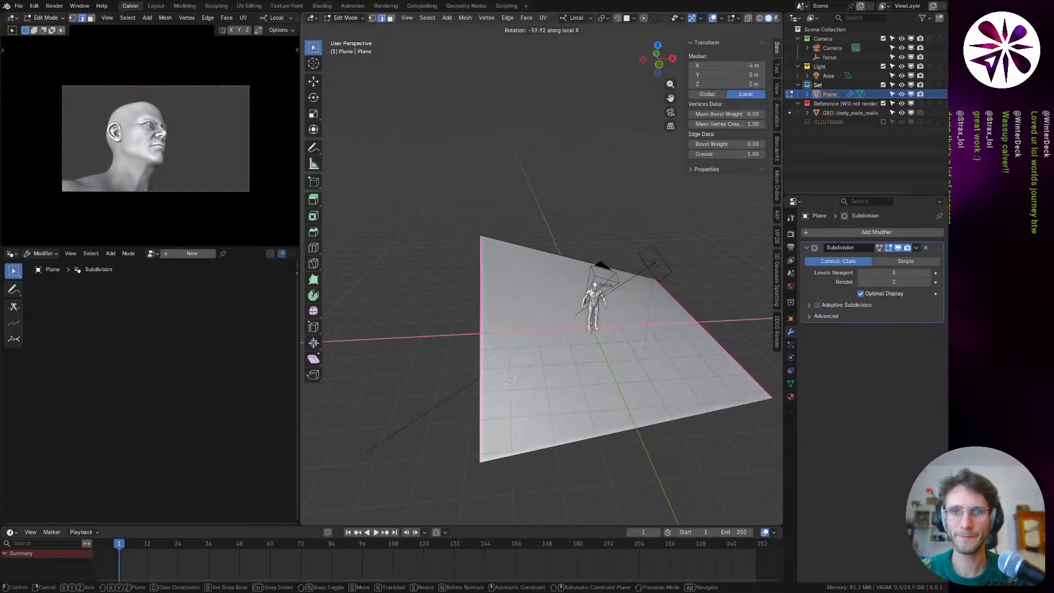
left_click(564, 330)
scroll(563, 330, "up", 3)
scroll(583, 329, "down", 3)
key("r")
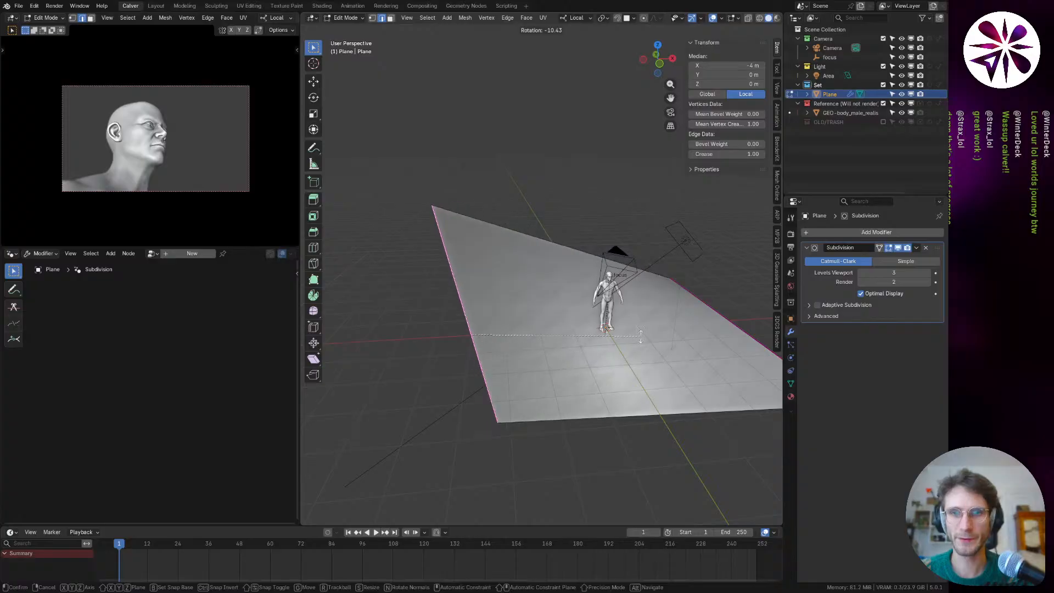
key("x")
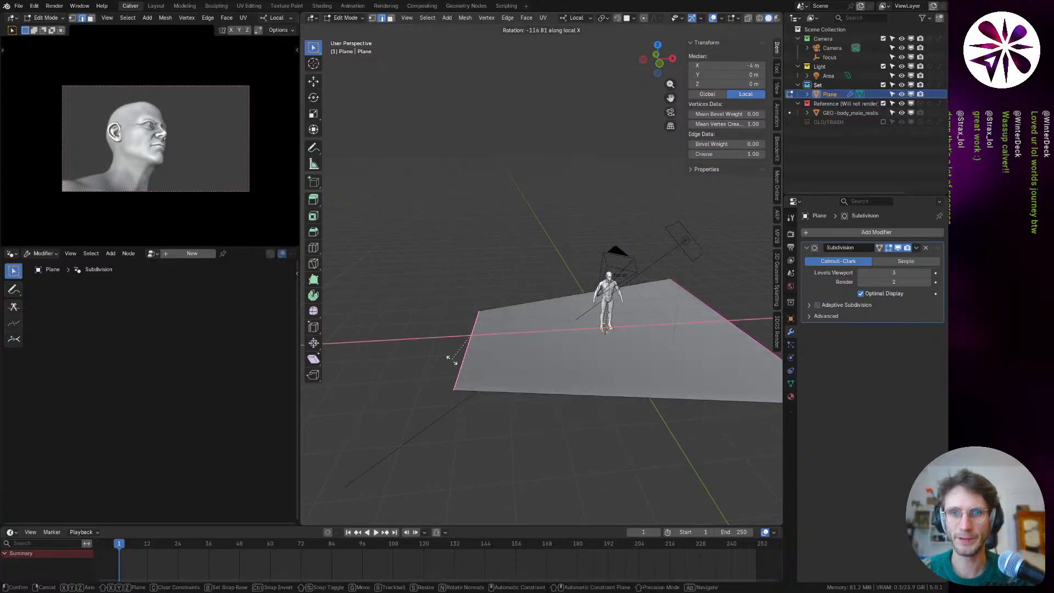
left_click(535, 379, "ctrl")
key("g")
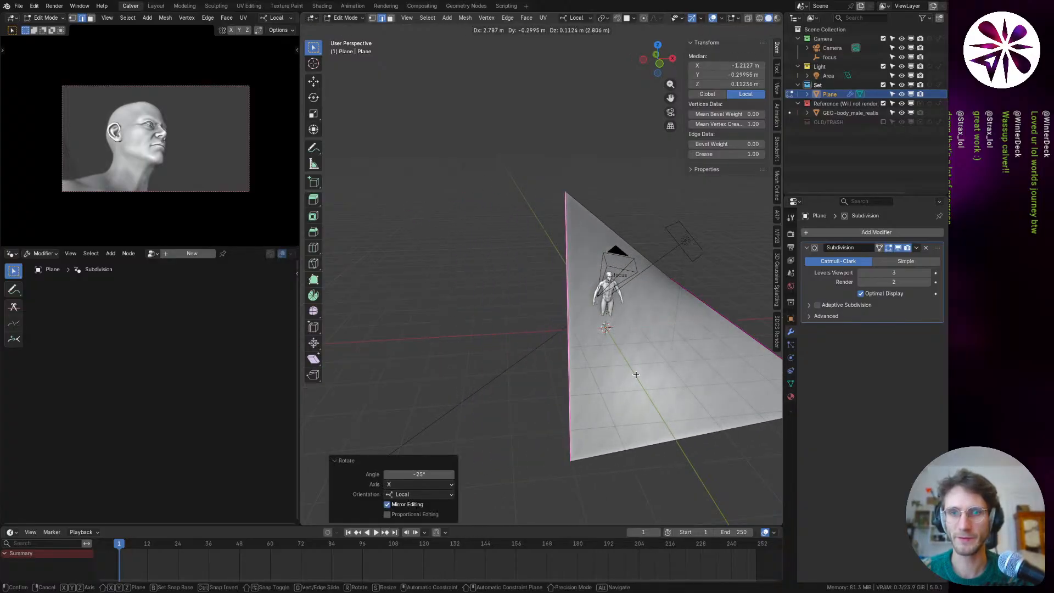
right_click(664, 374)
Step: Rotate the selected side edge -25.9° about its local X axis
middle_click_drag(665, 374, 718, 357)
key("r")
key("x")
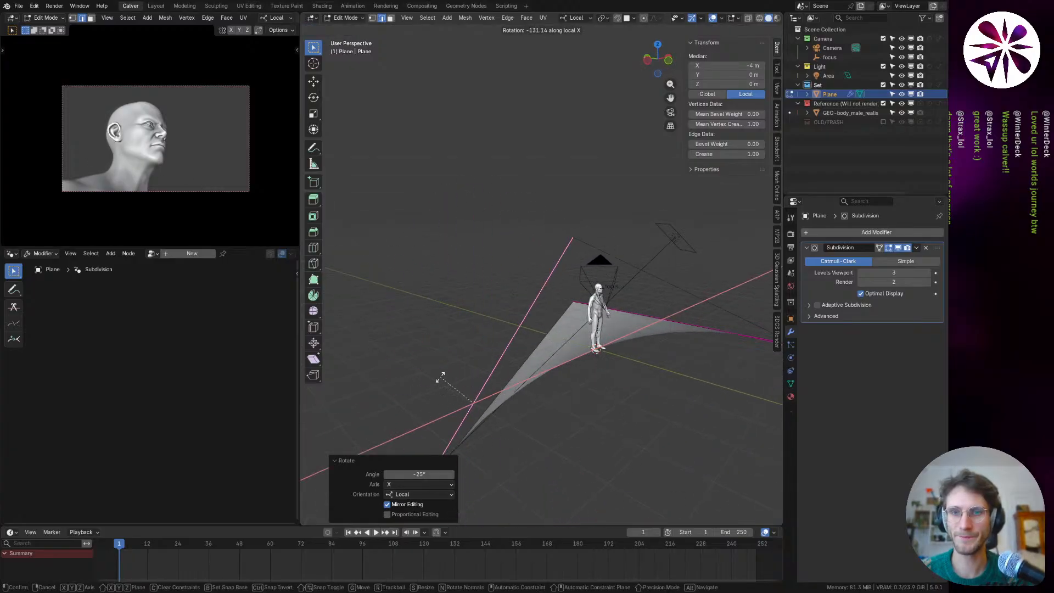
left_click(530, 373)
middle_click_drag(535, 394, 532, 324)
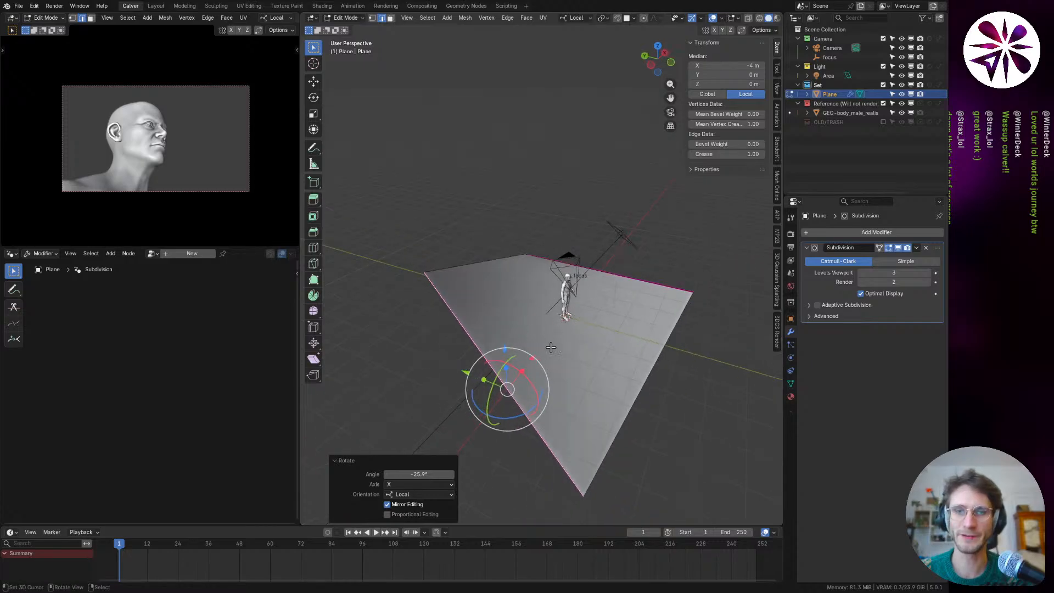
scroll(552, 346, "up", 3)
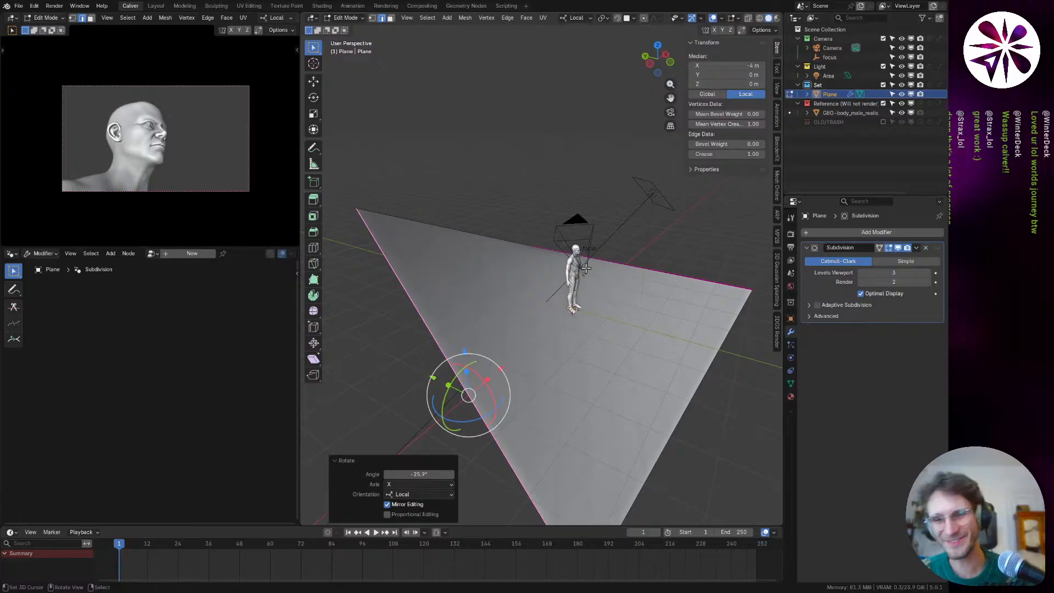
middle_click_drag(578, 288, 513, 300)
scroll(555, 302, "down", 2)
middle_click_drag(593, 305, 558, 300)
scroll(585, 296, "up", 3)
key("r")
key("x")
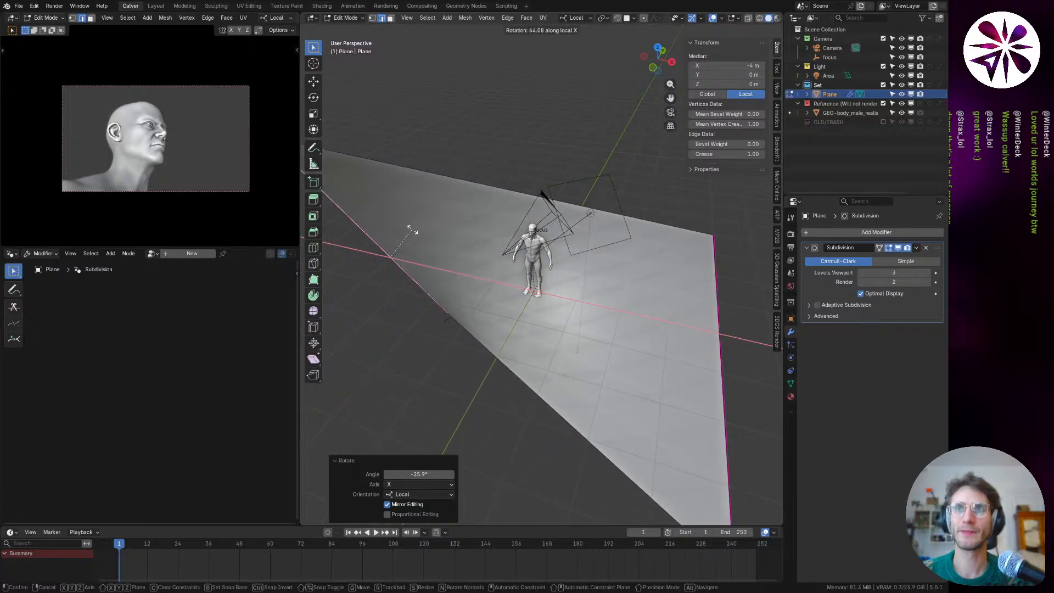
key("Escape")
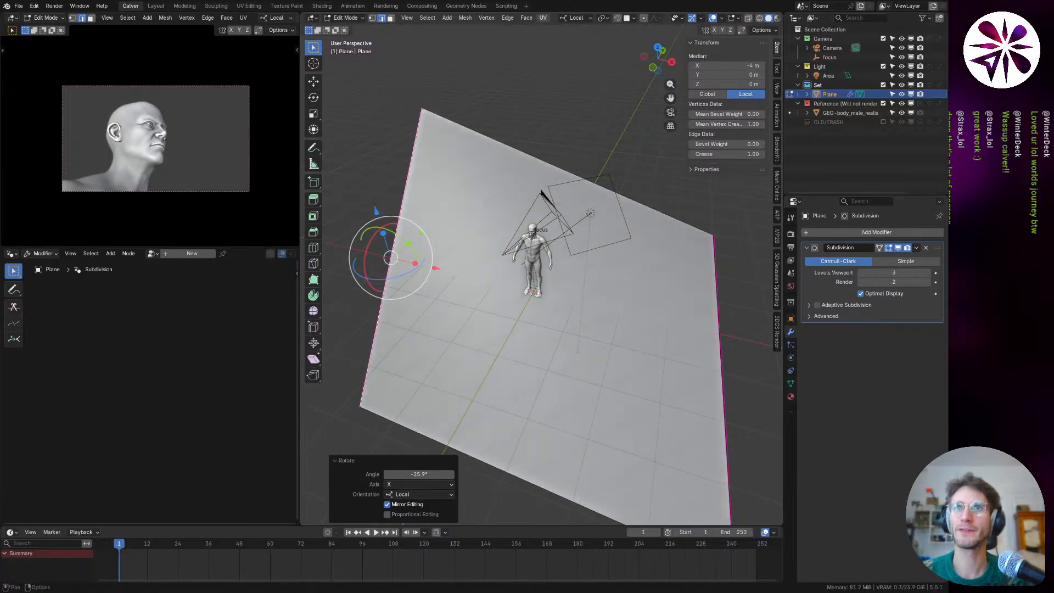
Step: Extrude the selected side edge in place, and undo the extrusion
middle_click_drag(478, 251, 500, 263)
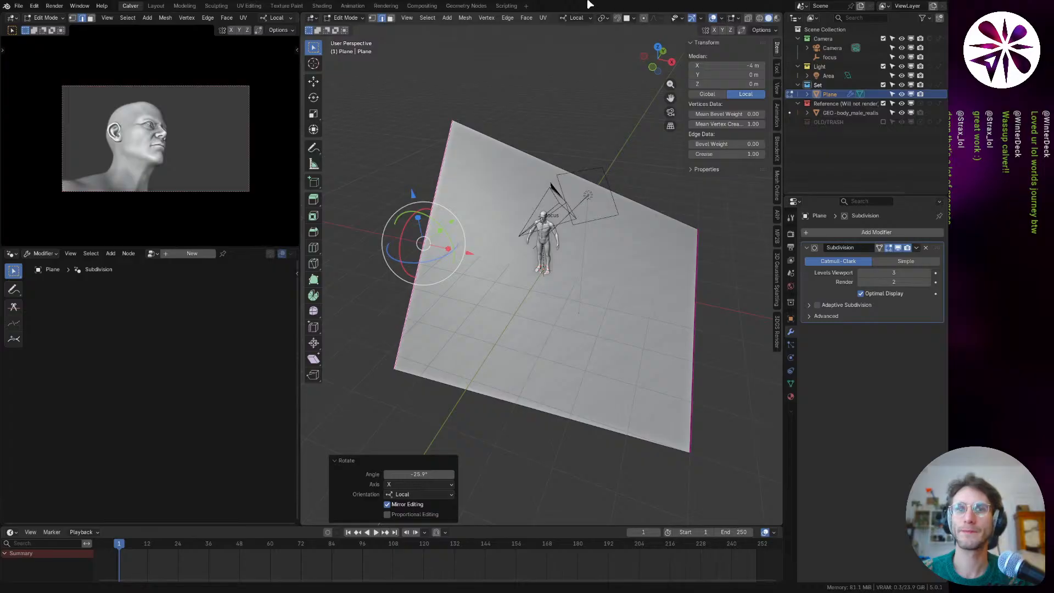
middle_click_drag(607, 223, 607, 205)
key("e")
right_click(634, 223)
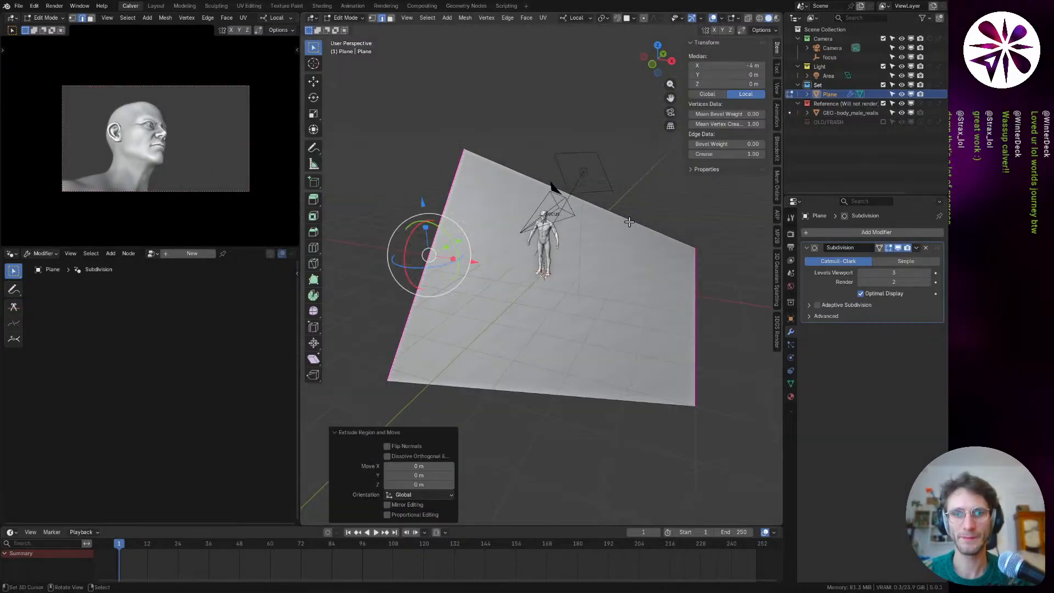
key("ctrl+z")
Step: Twist the surface further with two rotations of the side edge about its local X axis, the second by 59.9°
key("r")
key("x")
key("x")
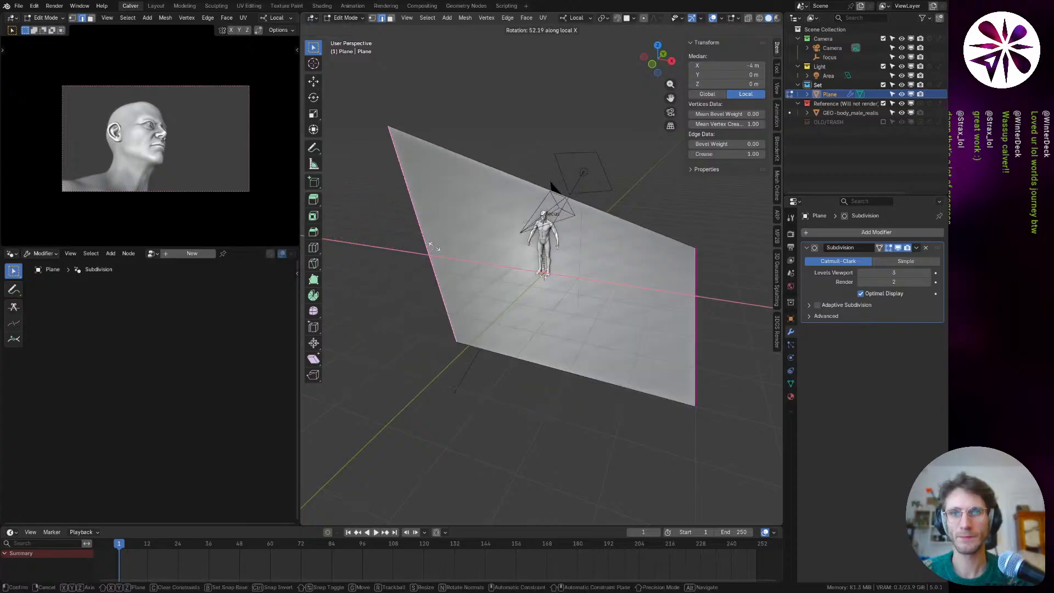
left_click(446, 272)
middle_click_drag(445, 272, 531, 283)
scroll(549, 280, "down", 1)
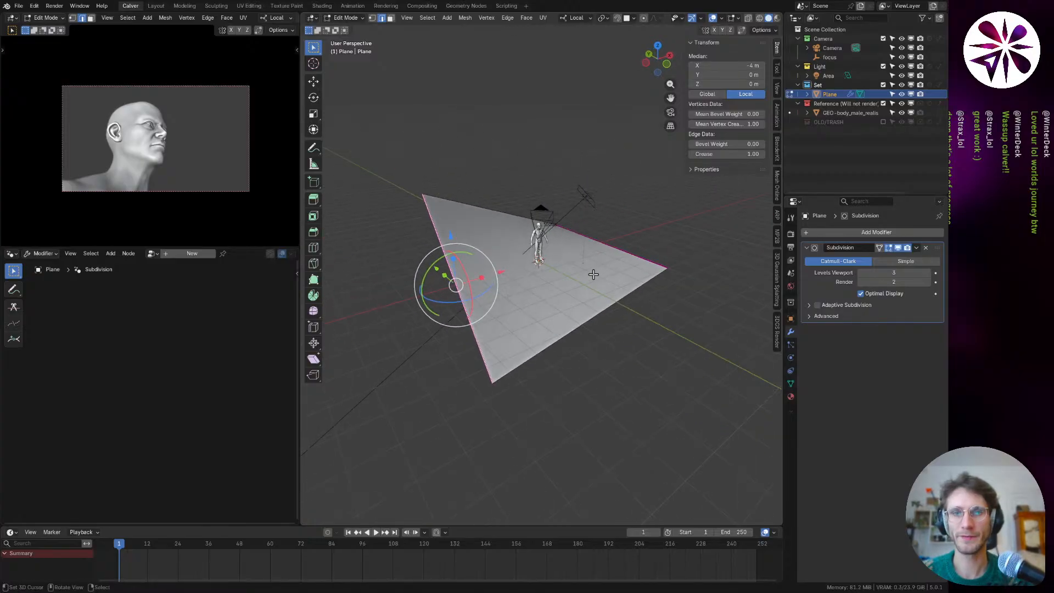
scroll(593, 275, "up", 3)
key("r")
key("x")
left_click(392, 384)
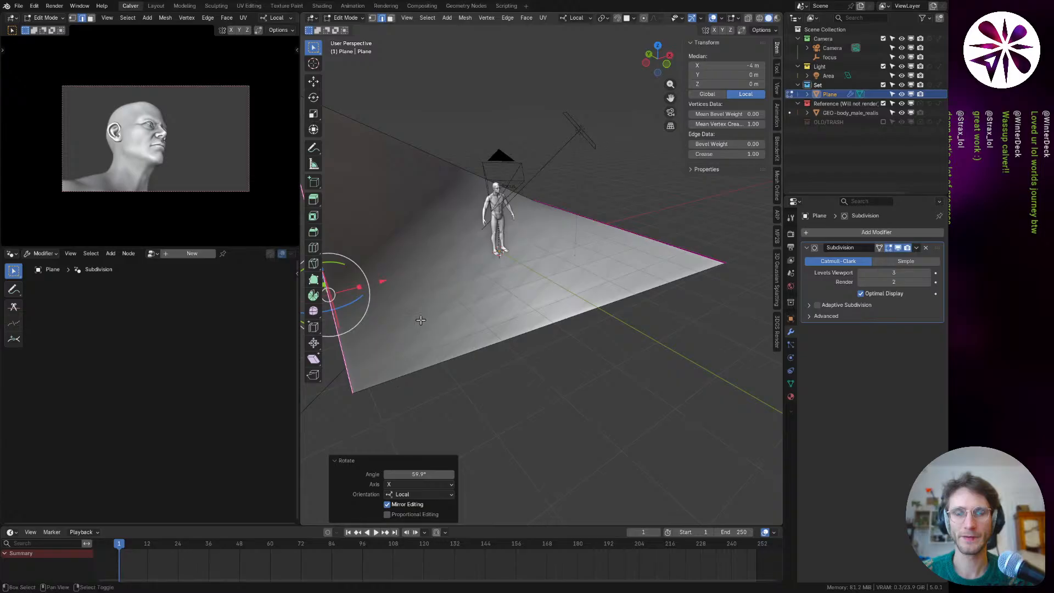
Step: Rotate the side edge -167° about its local X axis, followed by a smaller rotation about the same axis
middle_click_drag(423, 318, 603, 331)
key("r")
key("x")
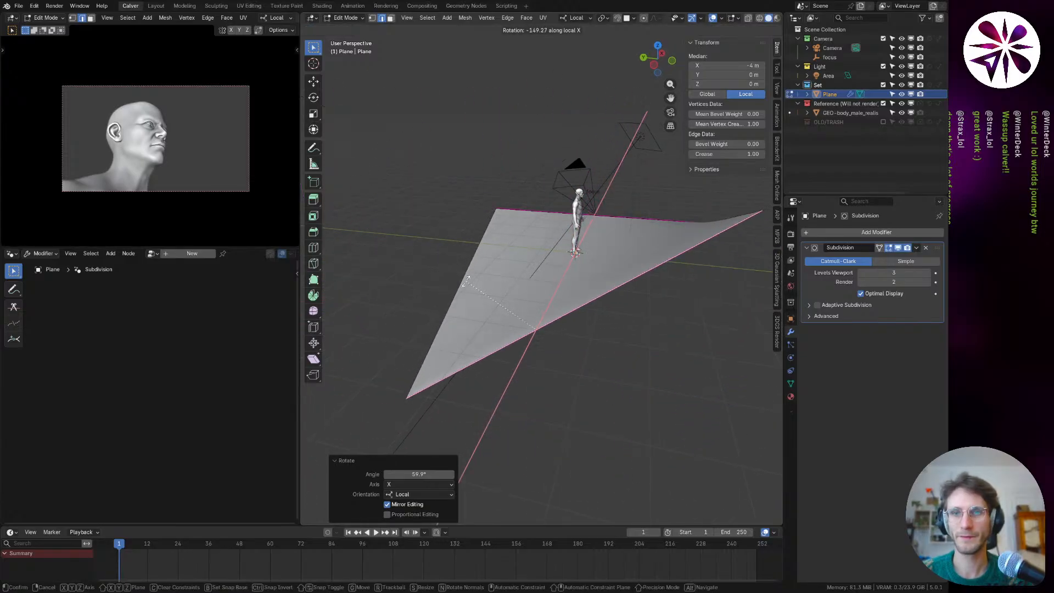
left_click(502, 286)
middle_click_drag(502, 286, 584, 274)
key("ctrl+z")
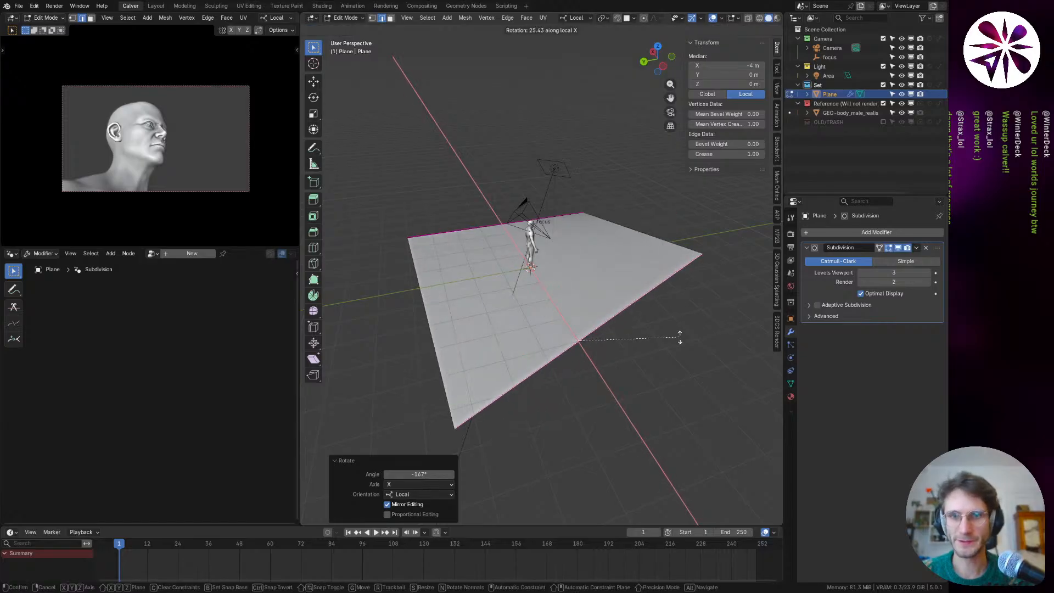
Step: In Object Mode, add a particle system to the floor plane and set its type to Hair
key("Tab")
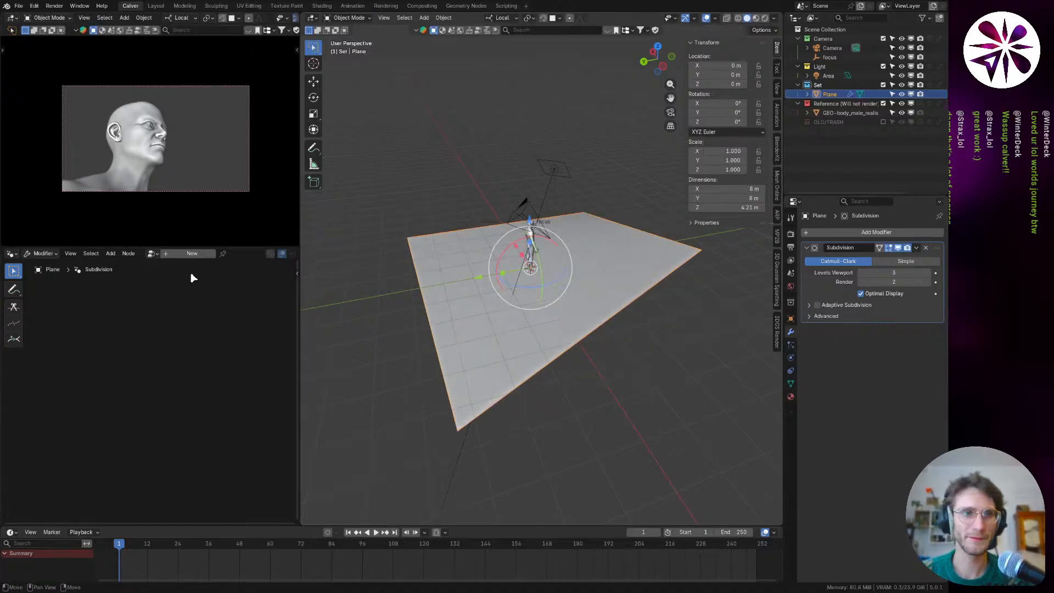
left_click(792, 357)
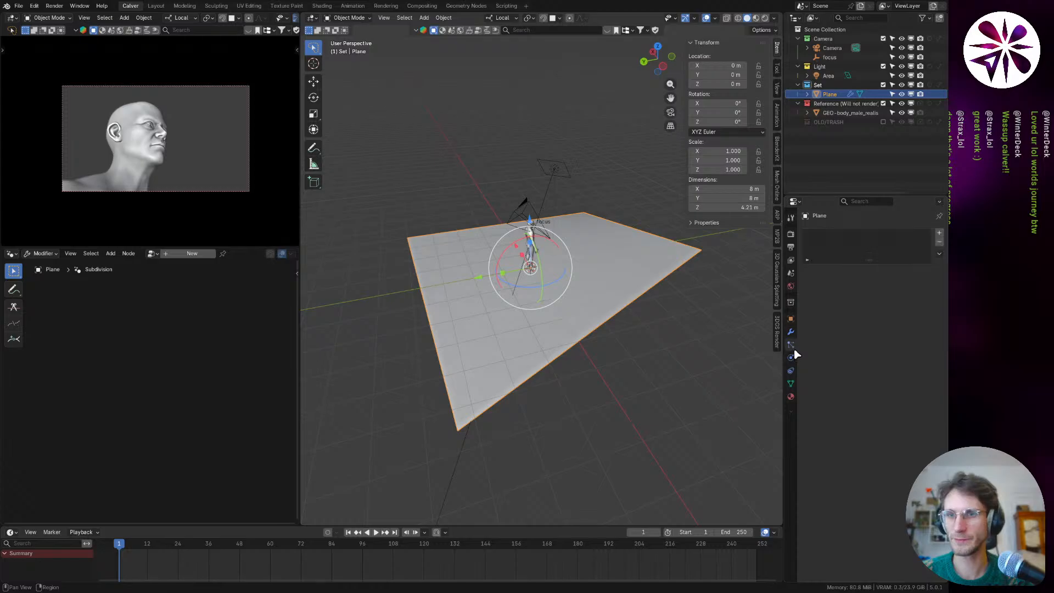
left_click(939, 233)
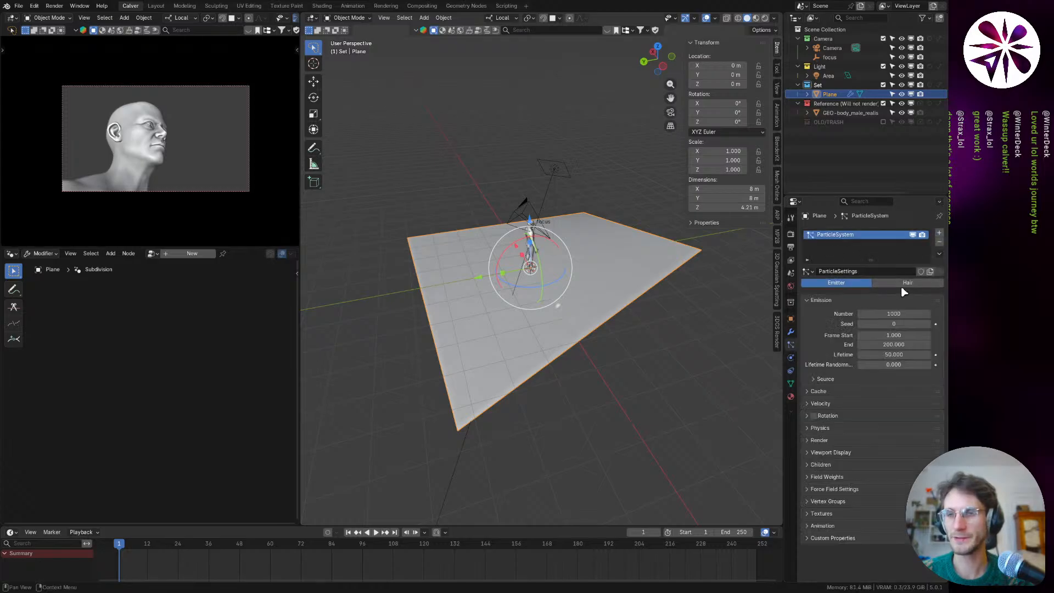
left_click(908, 282)
middle_click_drag(581, 318, 607, 309)
key("Tab")
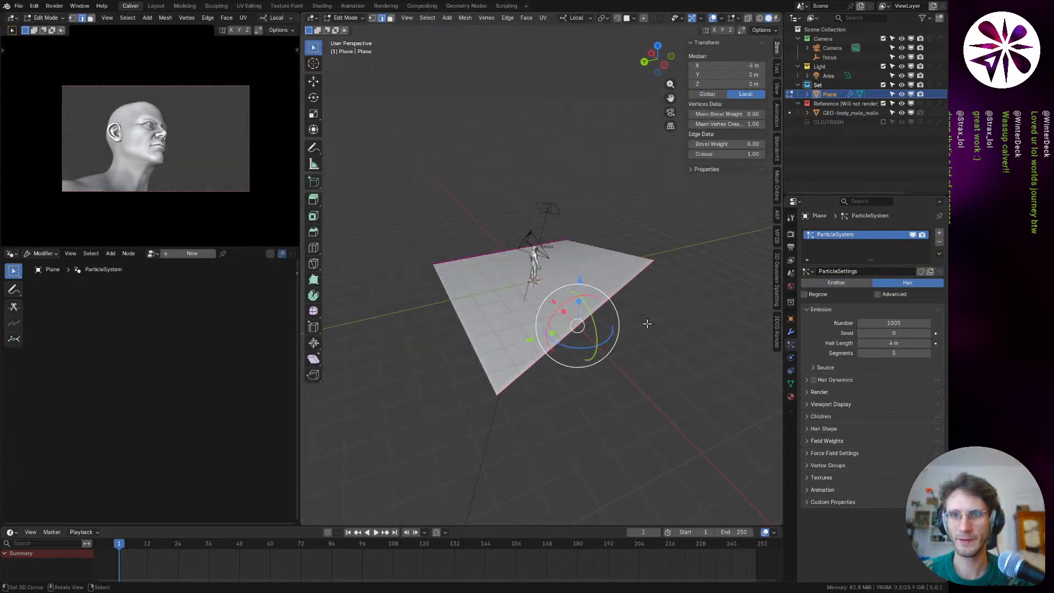
key("Tab")
middle_click_drag(543, 310, 511, 311)
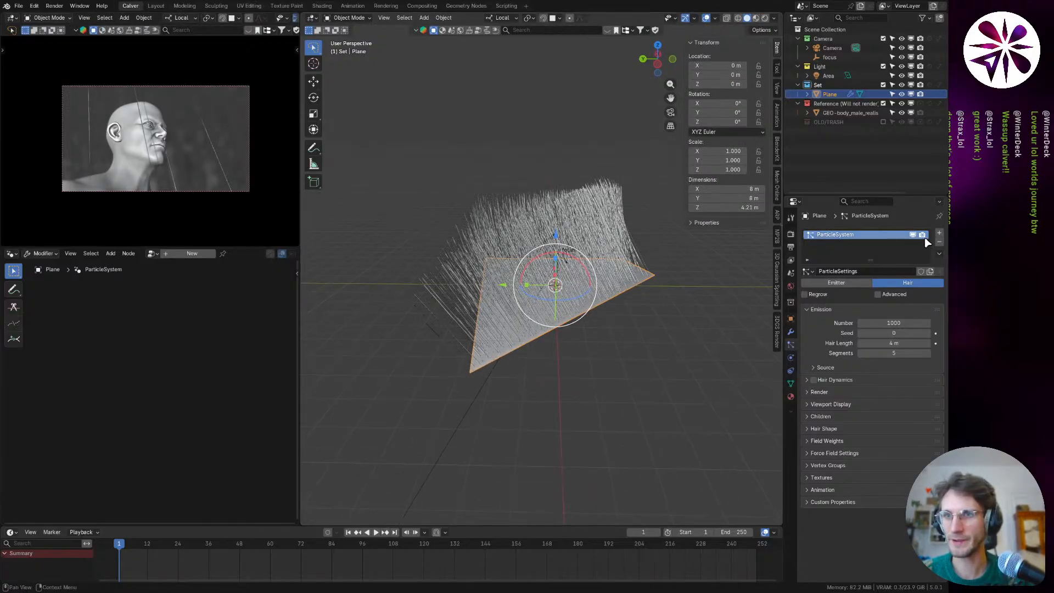
scroll(602, 299, "up", 1)
Step: Switch on On Cage display for the Subdivision modifier and try rotating the side edge about its local X axis in Edit Mode
left_click(790, 329)
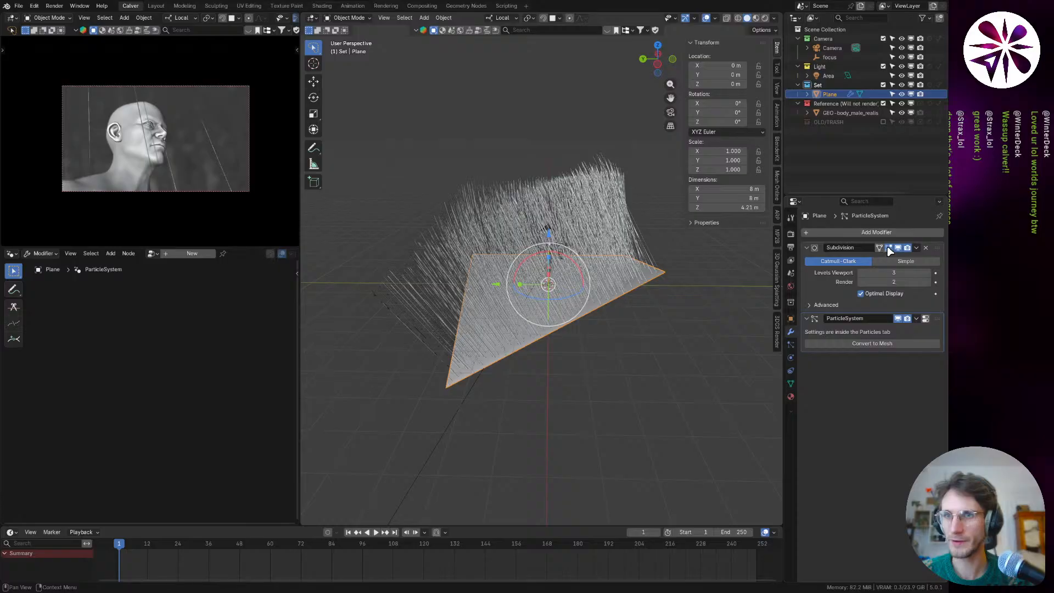
key("Tab")
key("r")
key("x")
key("x")
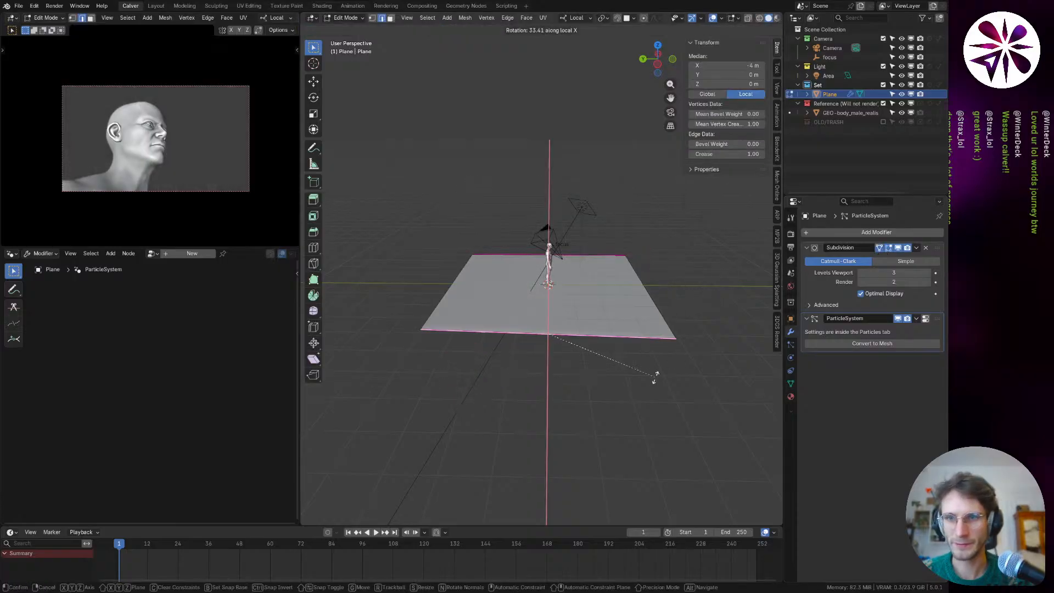
left_click(710, 331)
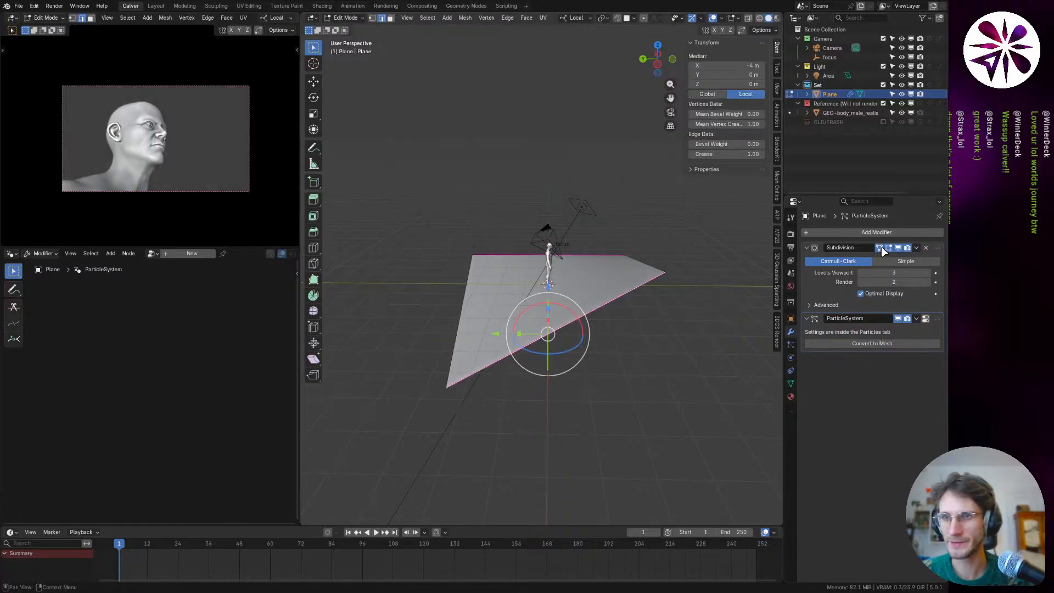
key("Tab")
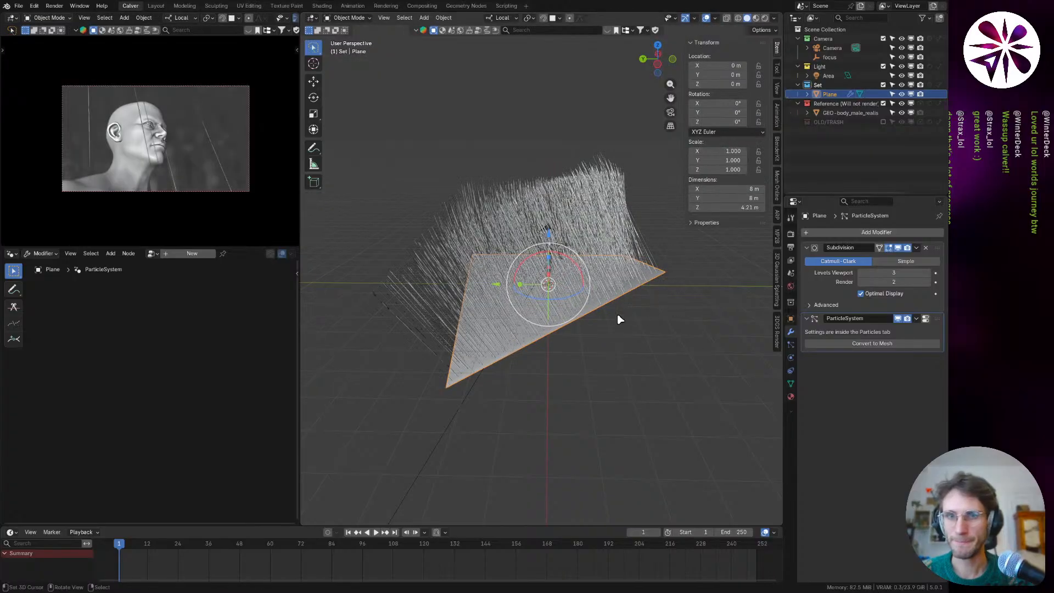
Step: Rotate the hair-covered plane's side edge -31.1° about its local X axis in Edit Mode, and return to Object Mode
middle_click_drag(619, 320, 769, 313)
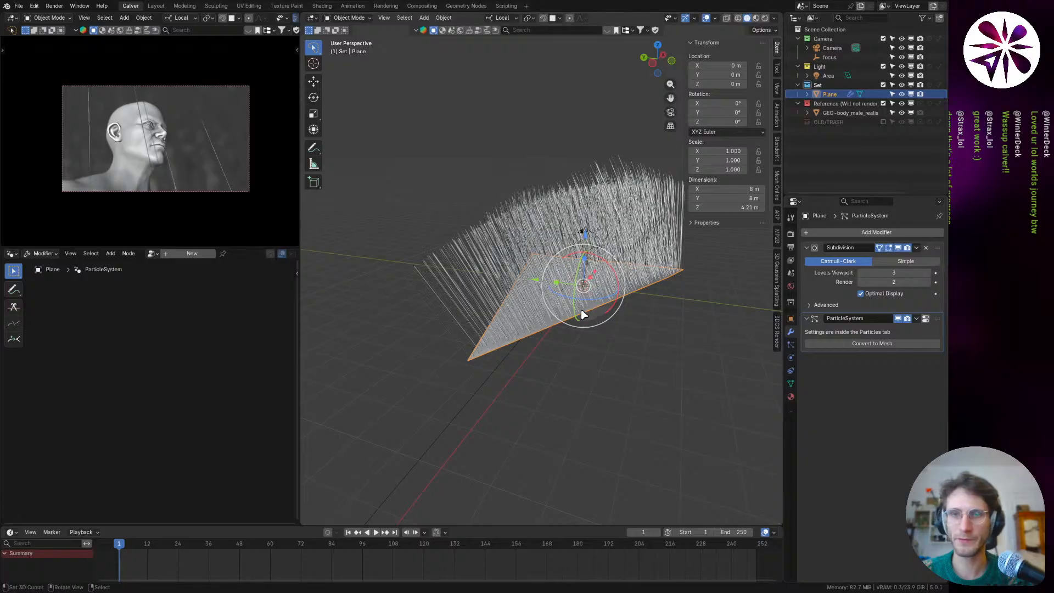
key("ctrl+Tab")
left_click(758, 309)
key("Tab")
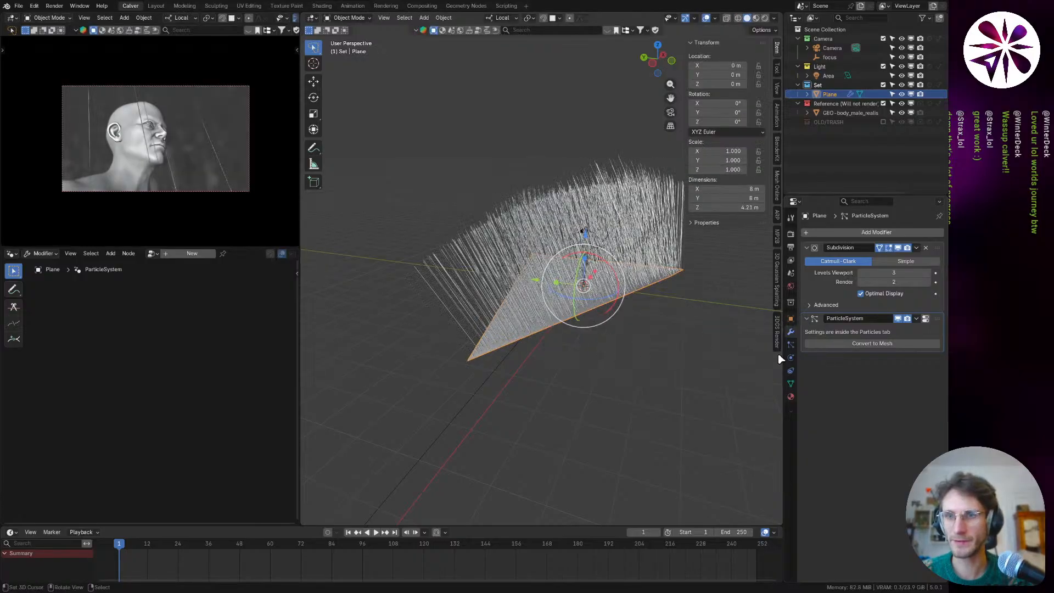
key("Tab")
key("r")
key("x")
left_click(653, 271)
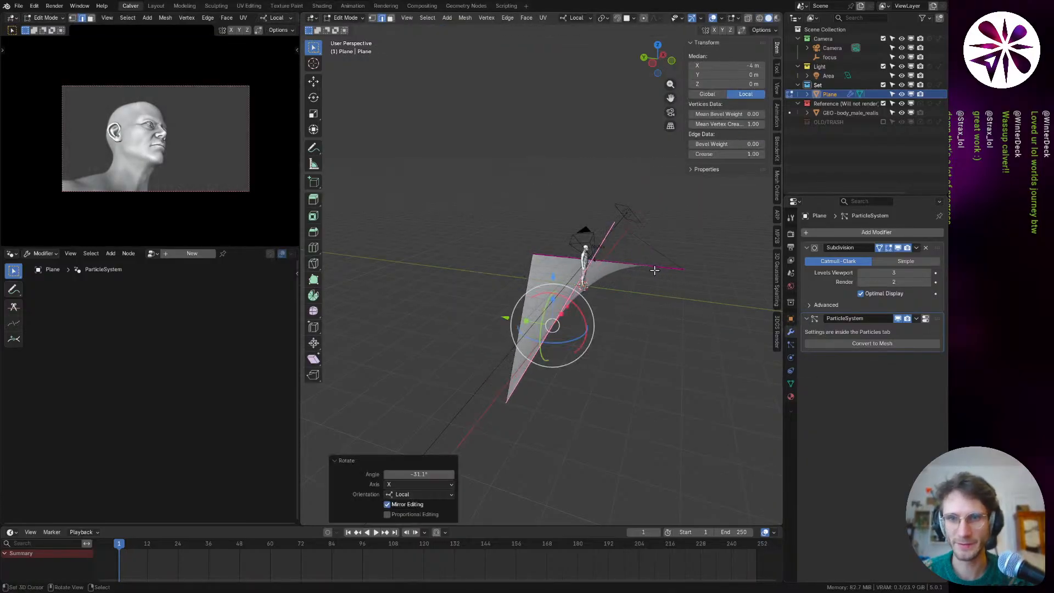
key("Tab")
mouse_move(581, 320)
middle_mouse_down()
mouse_move(590, 324)
mouse_move(547, 310)
mouse_move(598, 315)
middle_mouse_up()
Step: Add a new 2 m mesh plane at the world origin
left_click(790, 344)
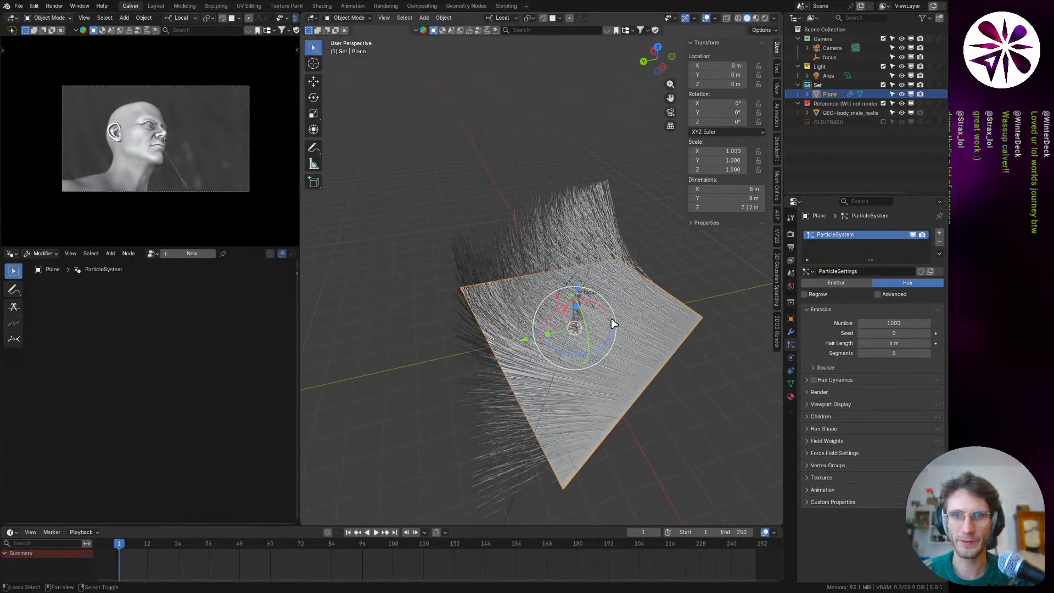
key("shift+a")
mouse_move(592, 315)
left_click(665, 311)
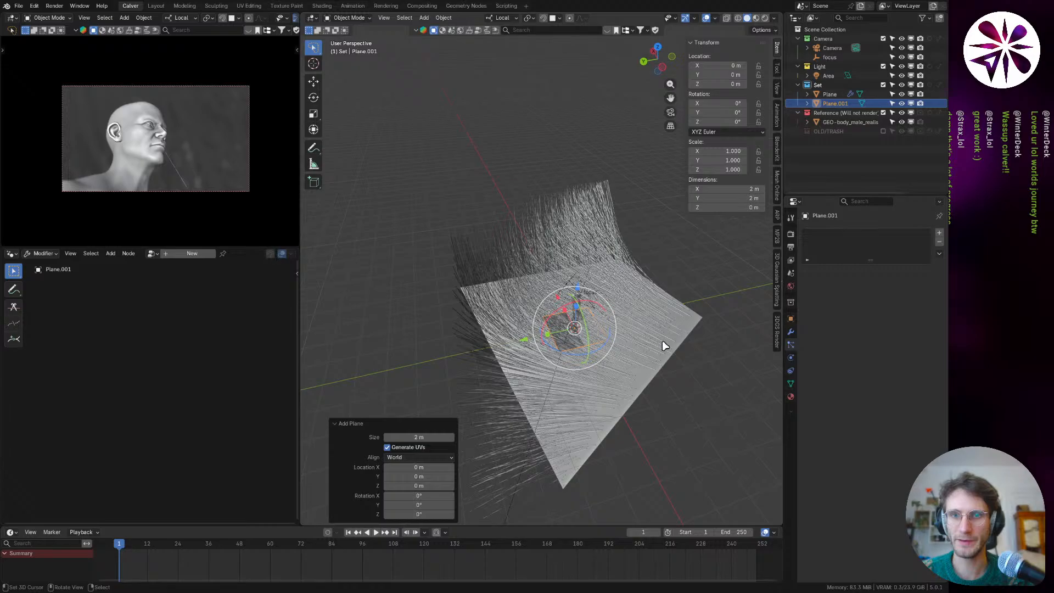
Step: Set the floor plane's hair particles to render as Object, with Plane.001 as the instance object
left_click(634, 314)
left_click(832, 405)
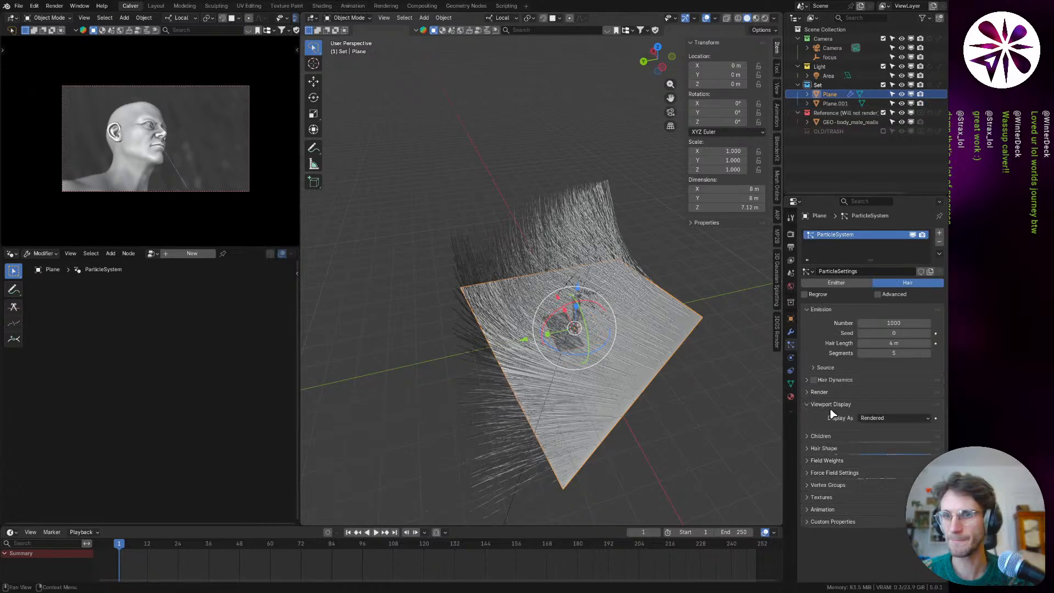
left_click(880, 418)
left_click(883, 421)
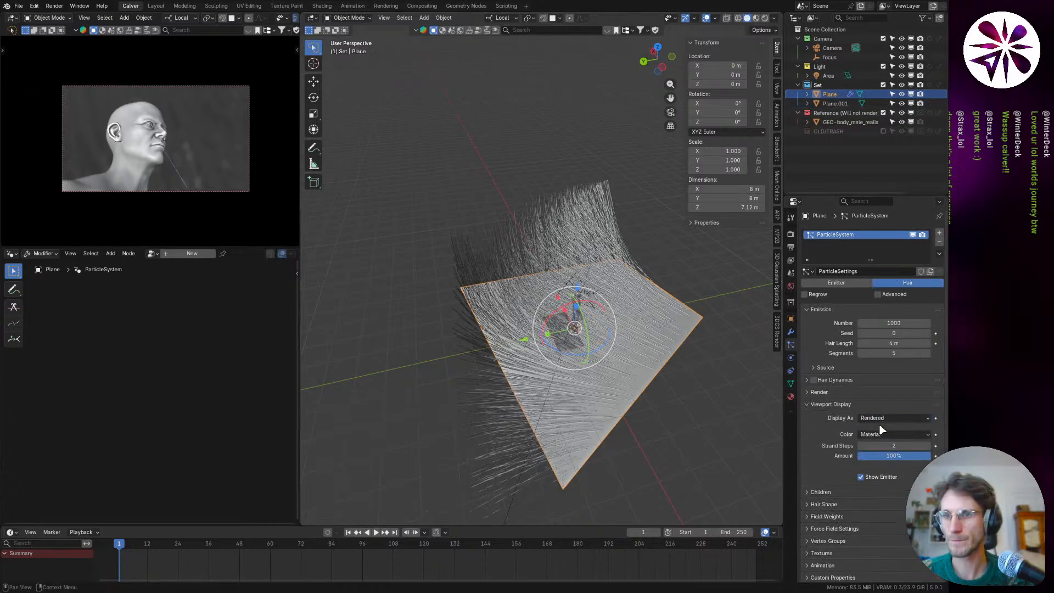
left_click(881, 433)
left_click(873, 434)
scroll(834, 422, "down", 1)
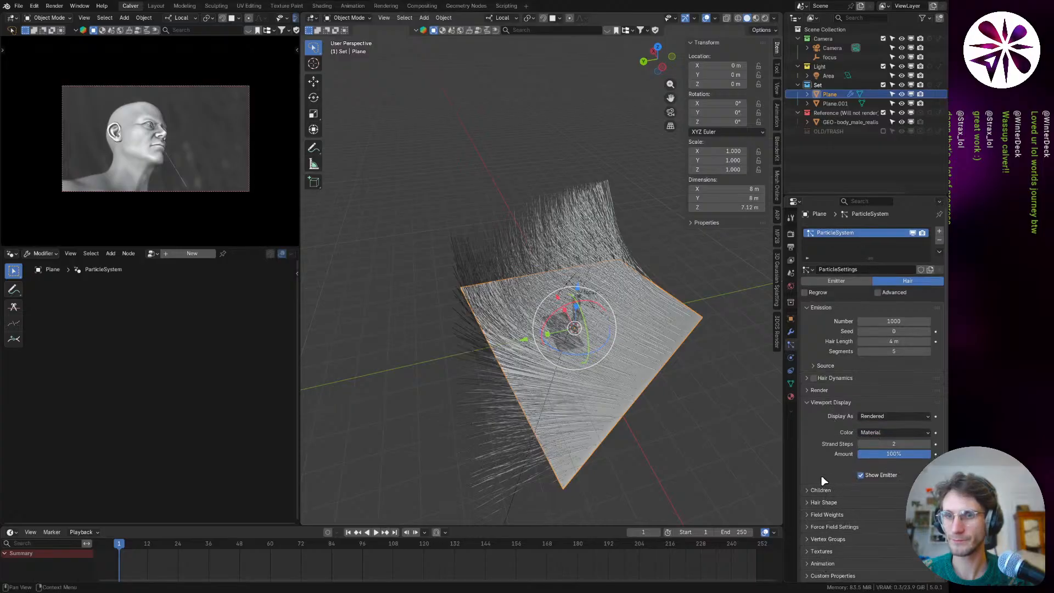
left_click(818, 390)
left_click(889, 404)
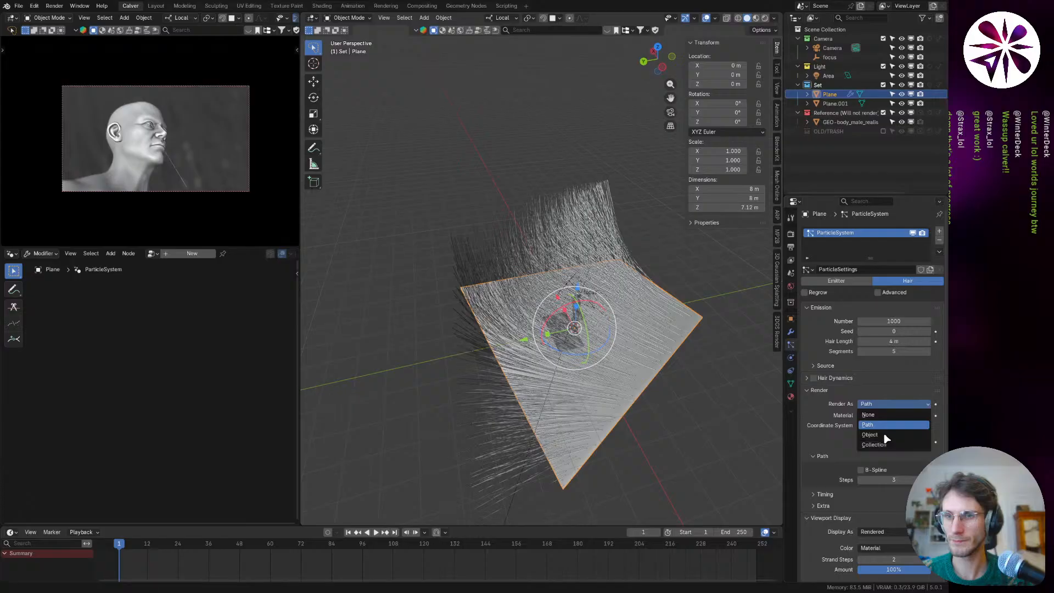
left_click(869, 434)
left_click(893, 470)
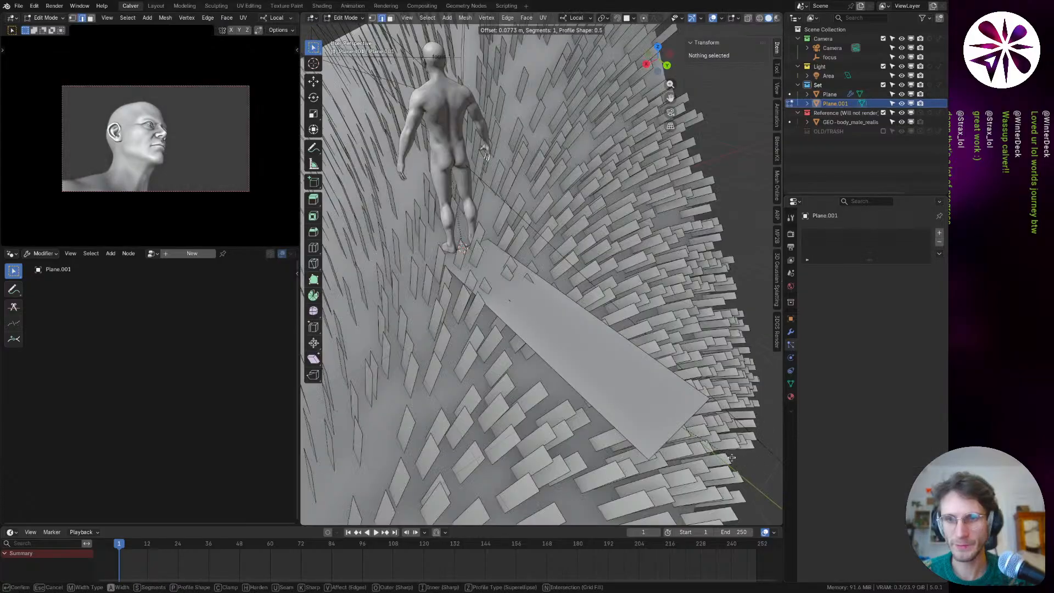
left_click(731, 458)
key("ctrl+z")
key("ctrl+z")
key("ctrl+z")
key("ctrl+z")
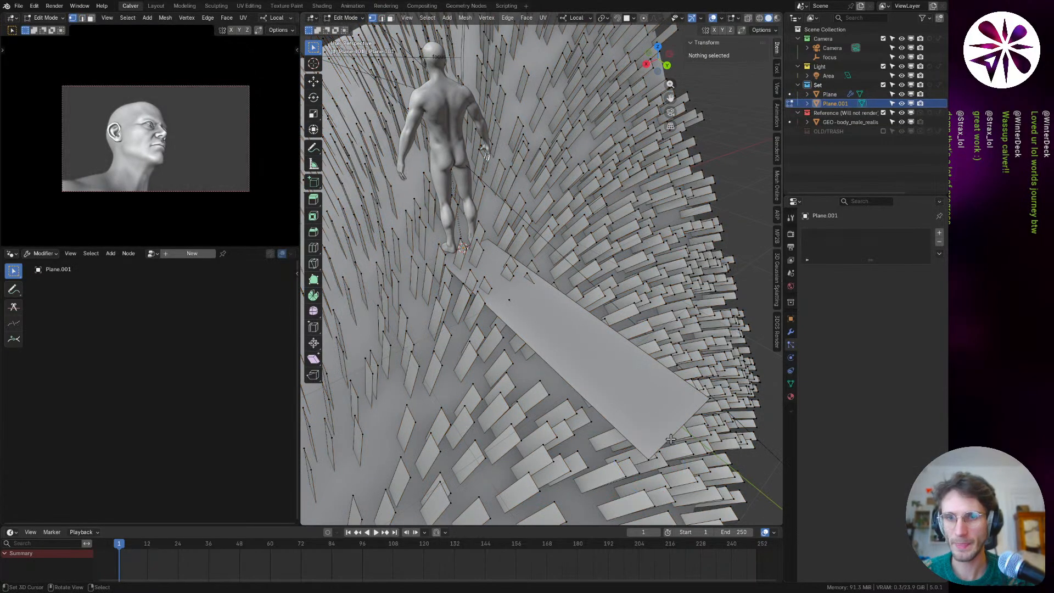
Step: Subdivide the far end edge of Plane.001 with one cut in edge select mode
key("2")
left_click(670, 437)
right_click(671, 431)
left_click(648, 335)
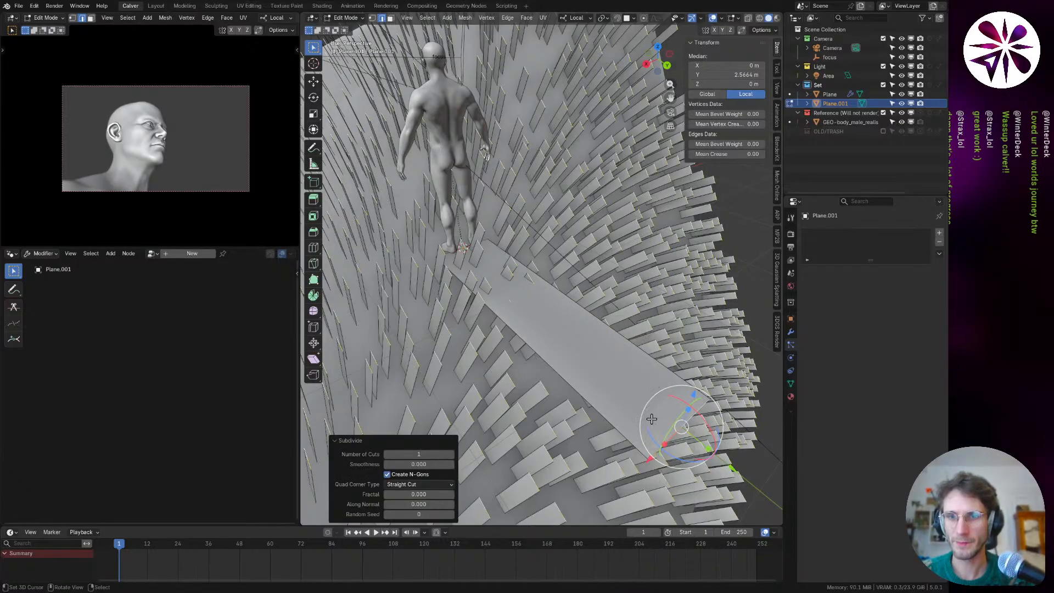
Step: Move the two end corner vertices of Plane.001 along local Y to form a pointed tip
key("1")
right_click(648, 459)
right_click(704, 402, "shift")
key("g")
key("x")
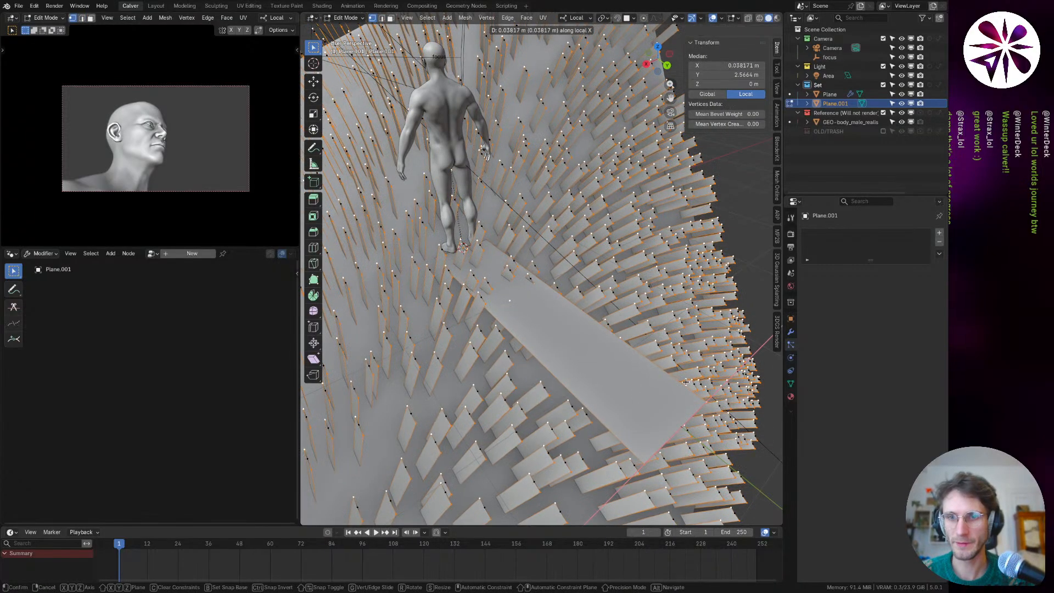
key("y")
left_click(690, 365)
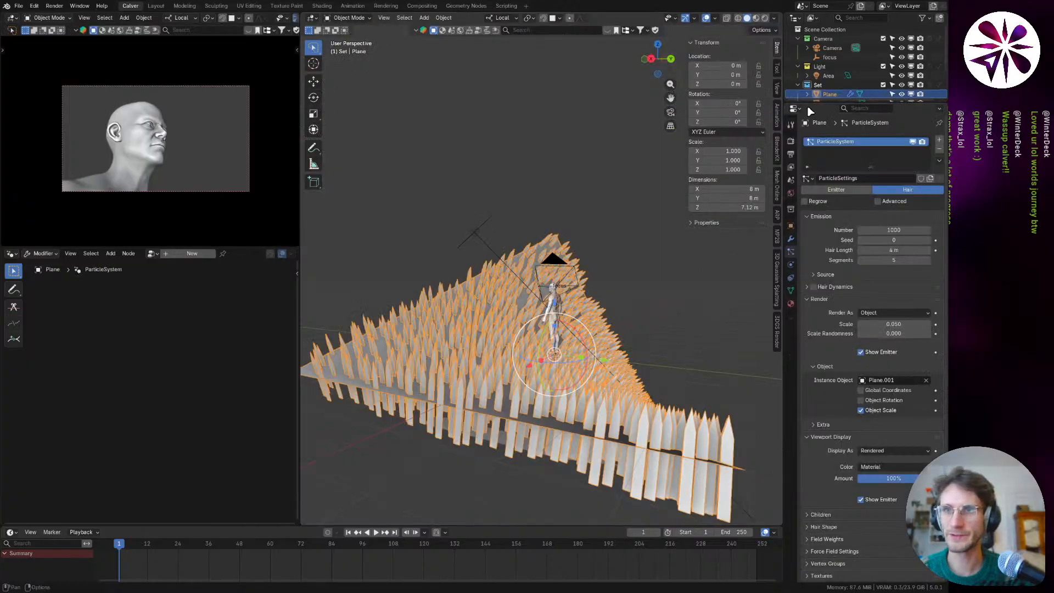
Step: Move all of Plane.001's geometry 2 m along its local Y axis in Edit Mode
scroll(823, 71, "down", 3)
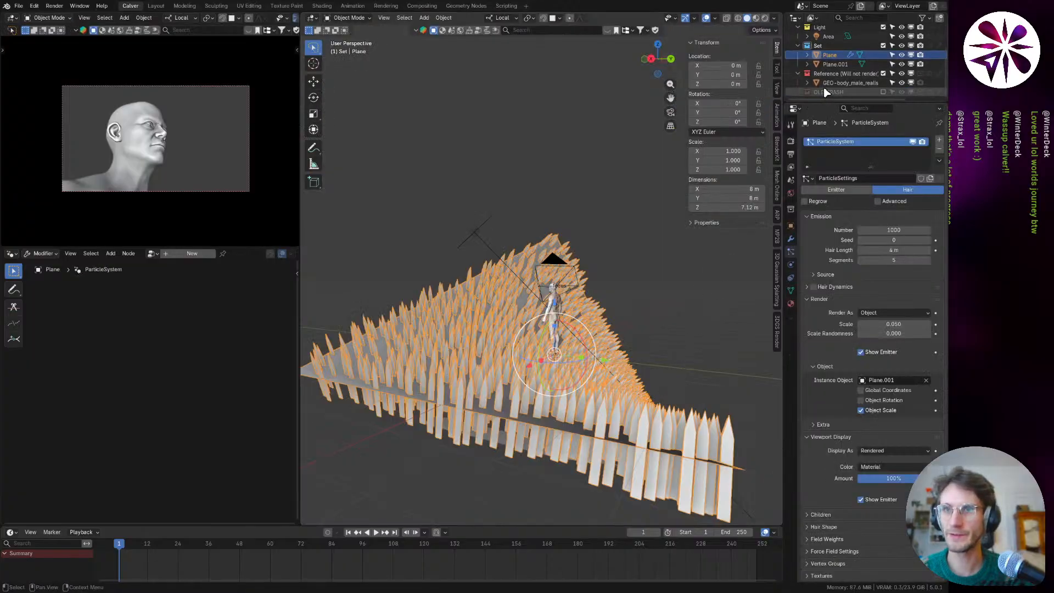
left_click(835, 64)
key("Tab")
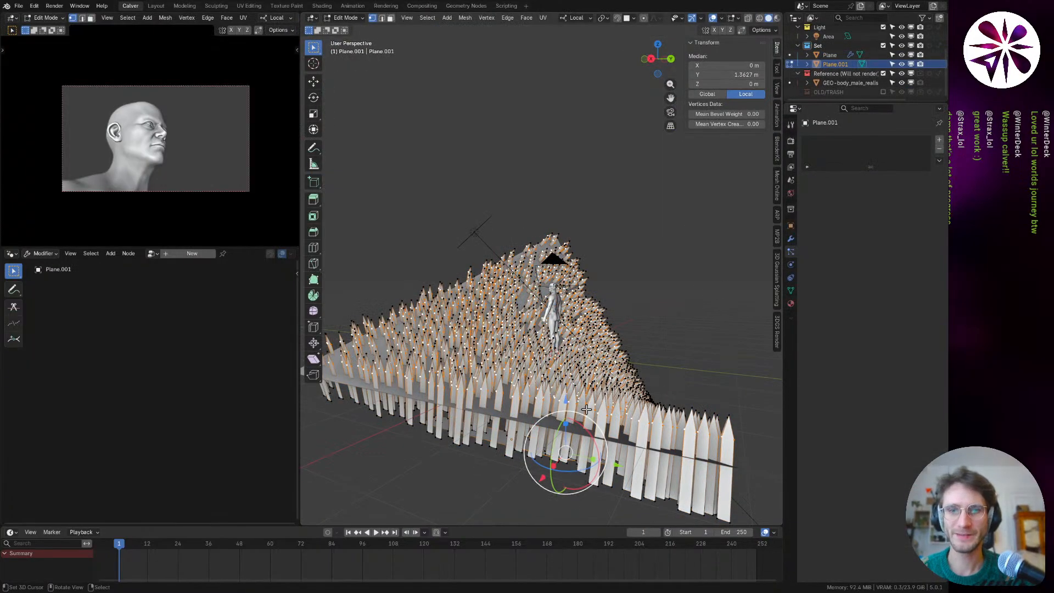
key("a")
type("gy")
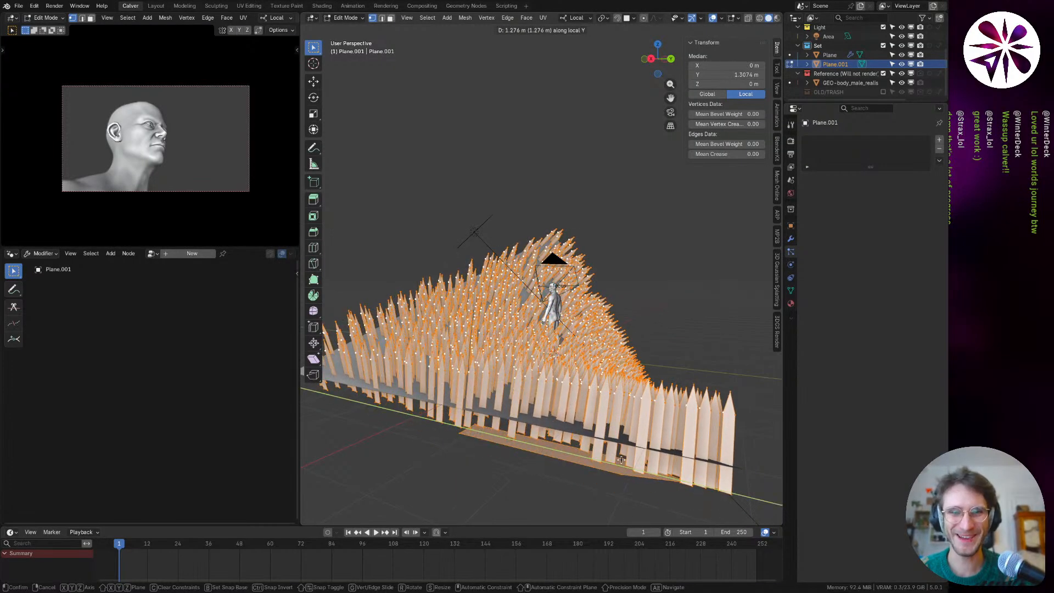
type("1")
key("BackSpace")
type("2")
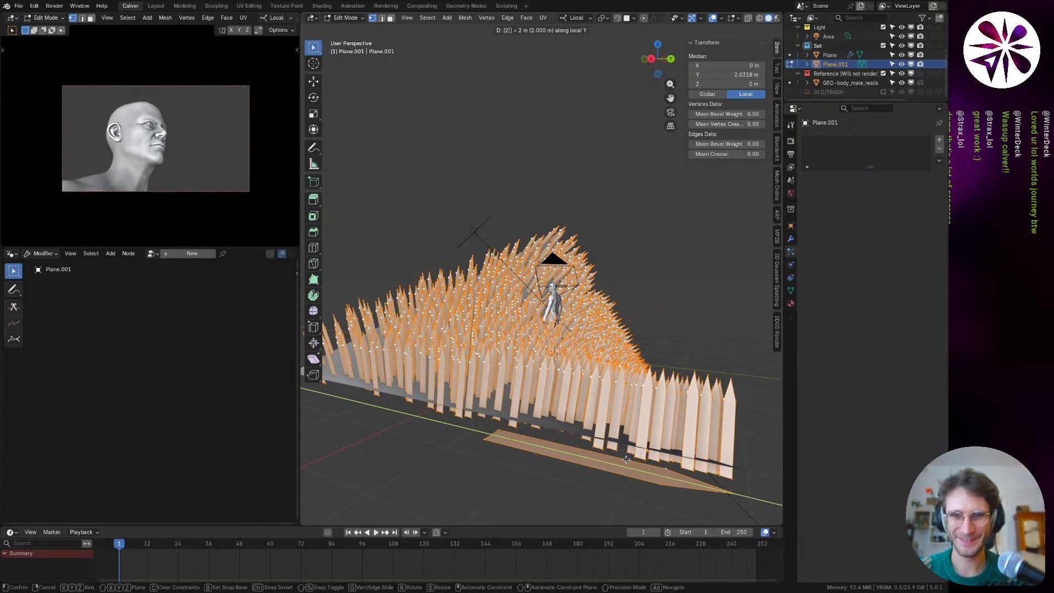
key("Return")
Step: Nudge Plane.001's geometry slightly further along local Y, return to Object Mode and select the floor plane
key("g")
key("y")
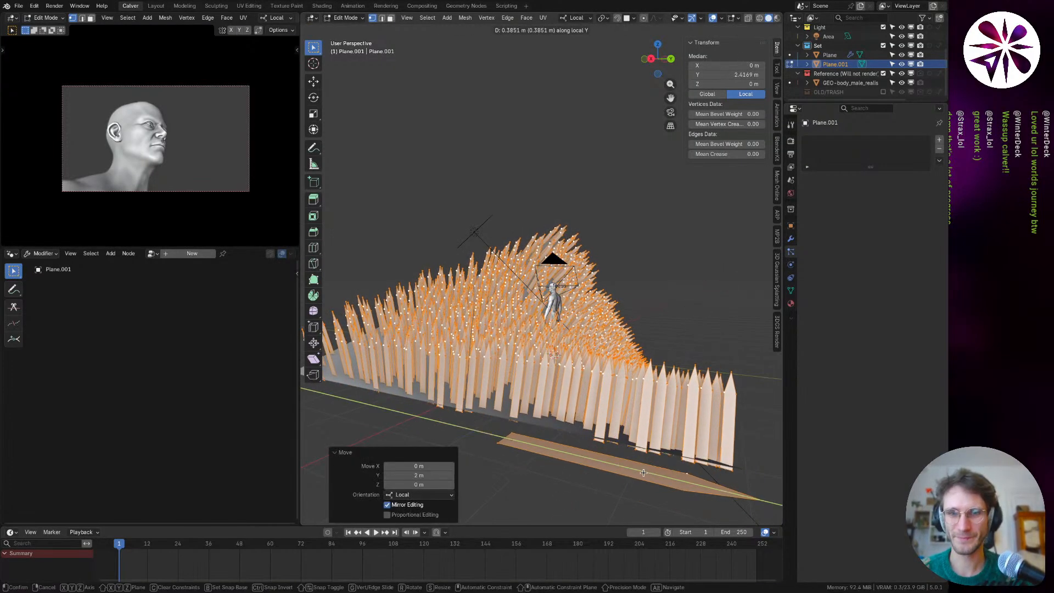
left_click(649, 476)
key("Tab")
left_click(543, 393)
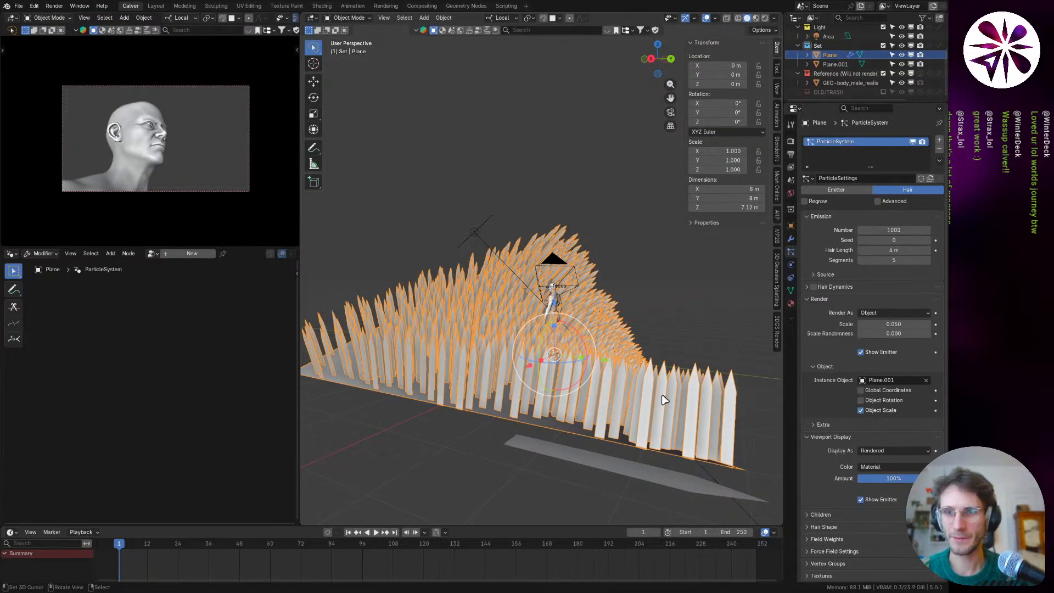
Step: Review the floor plane's particle Render settings and the objects available as Instance Object
middle_click_drag(854, 435, 854, 425)
middle_click_drag(752, 351, 772, 398)
middle_click_drag(846, 404, 843, 389)
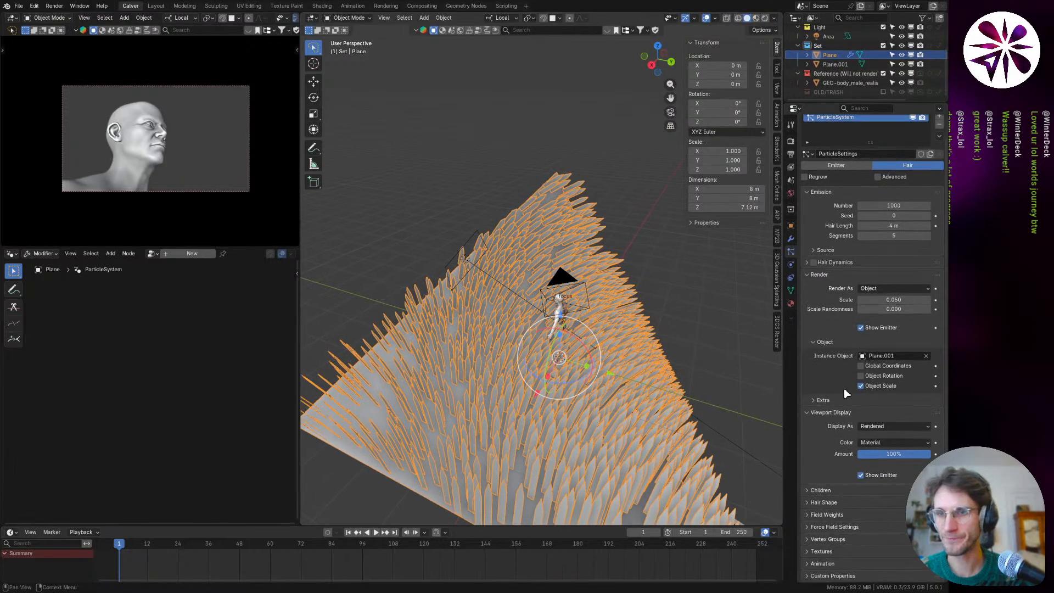
scroll(829, 279, "up", 2)
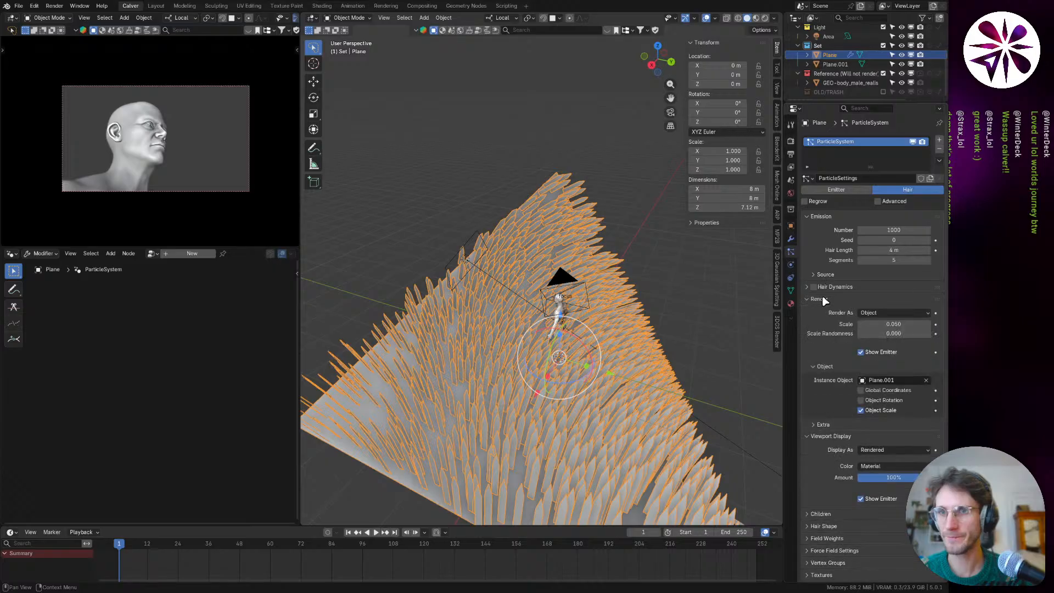
left_click(882, 313)
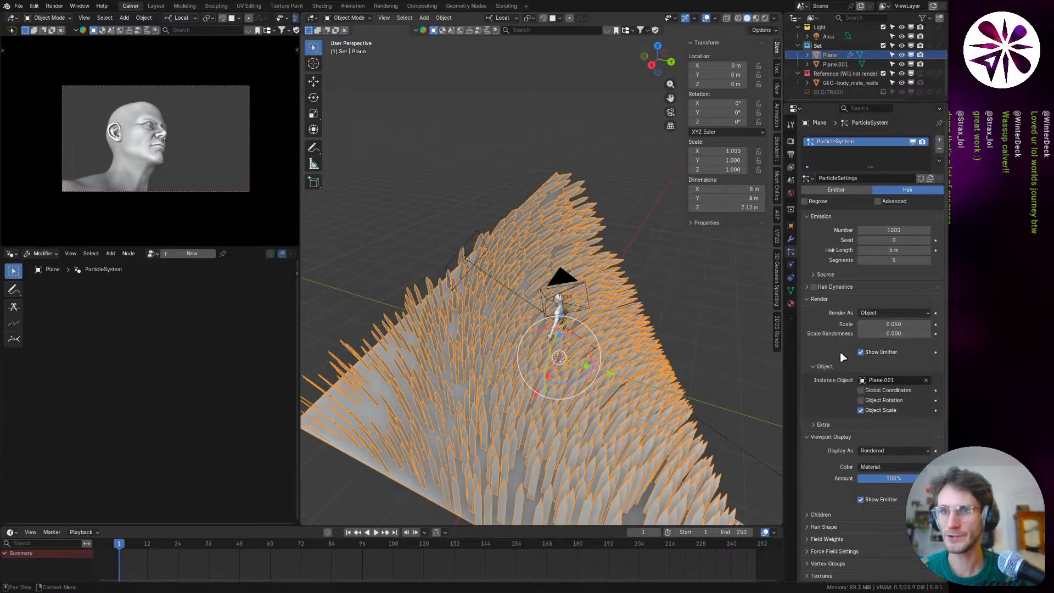
left_click(876, 380)
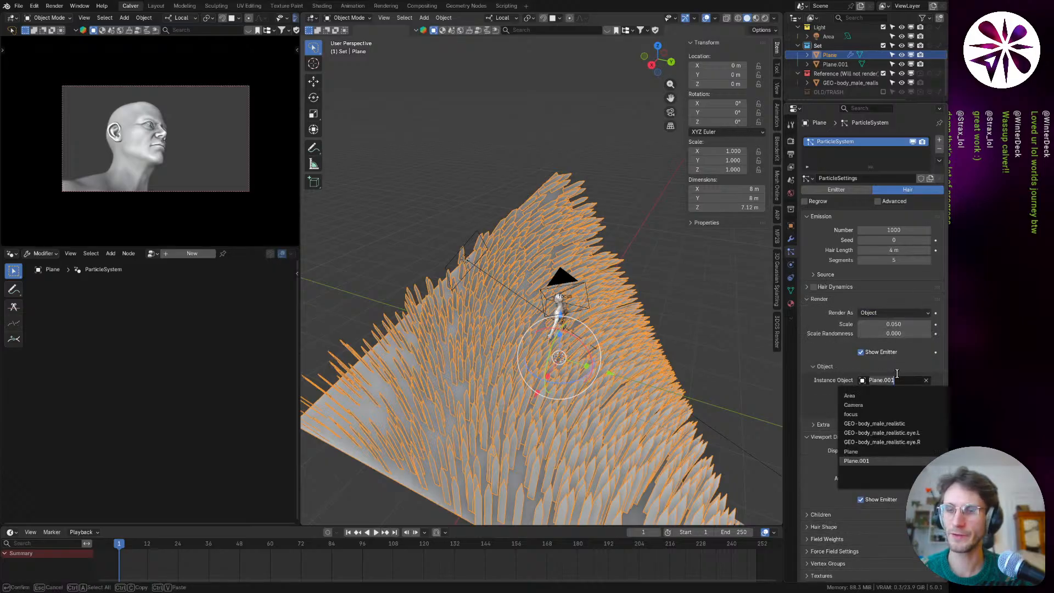
left_click(880, 375)
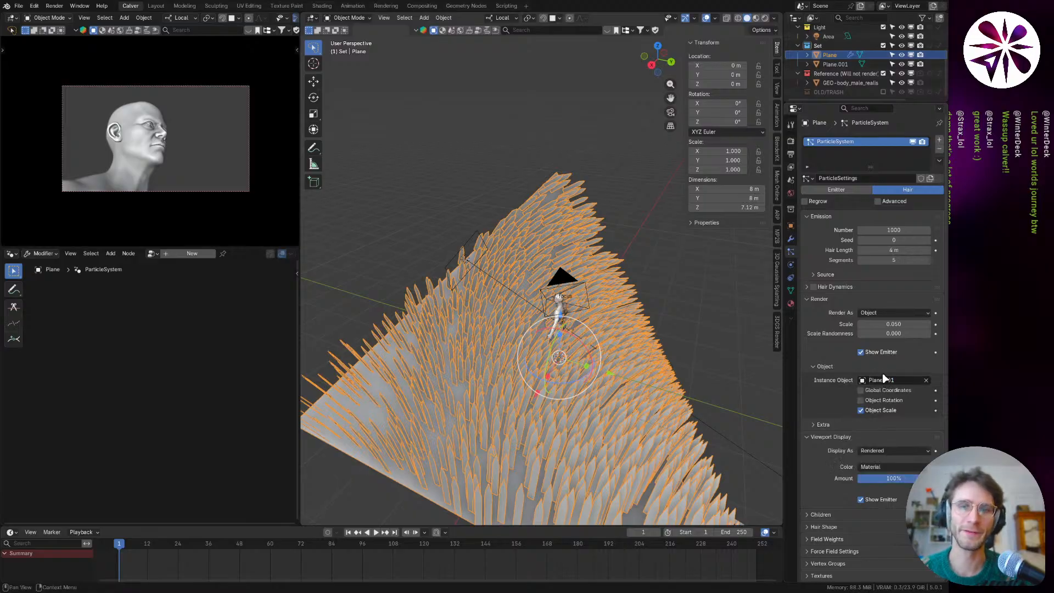
Step: Inspect the instanced spikes from several angles and look through the particle system's Render As options
middle_click_drag(595, 405, 622, 362)
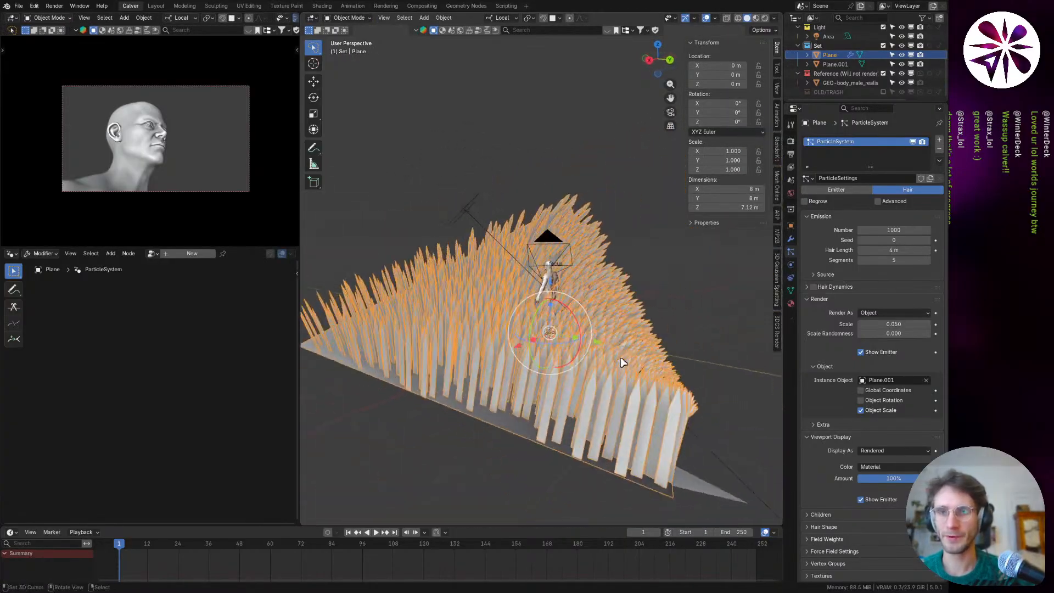
scroll(825, 357, "down", 2)
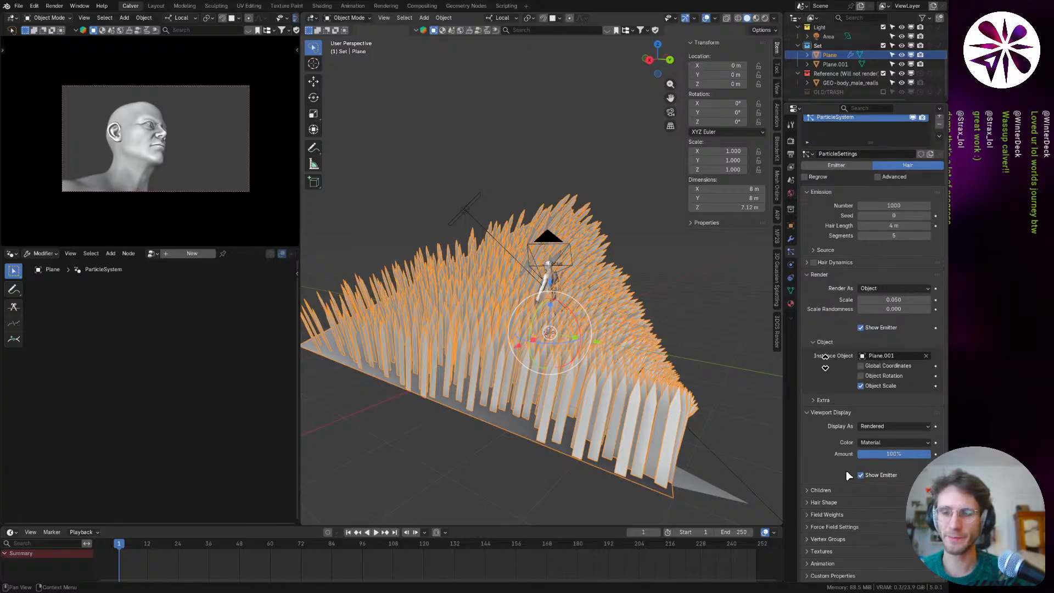
scroll(849, 335, "up", 2)
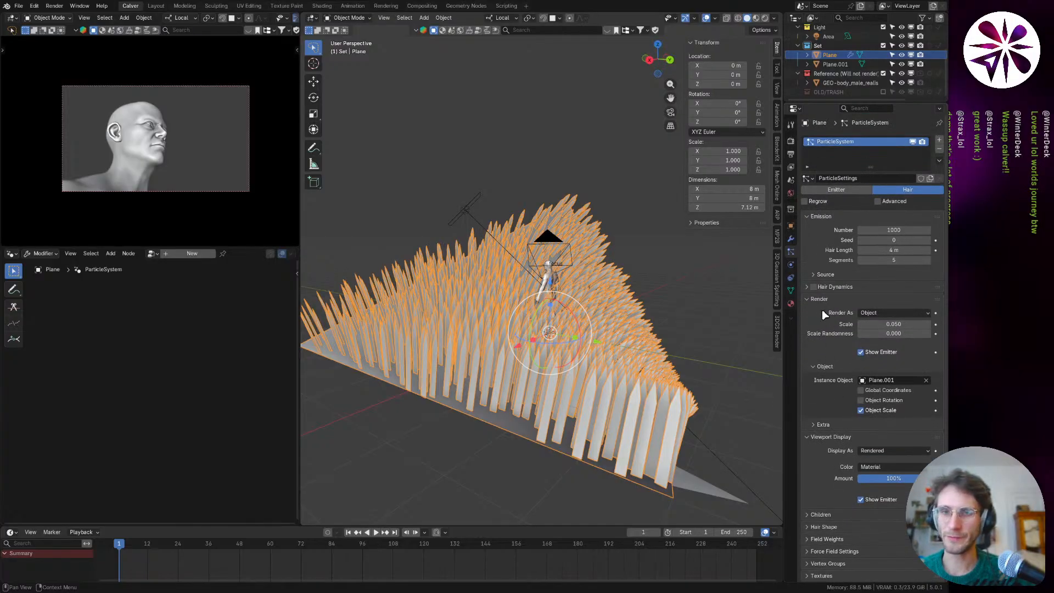
middle_click_drag(777, 412, 772, 423)
scroll(821, 434, "down", 2)
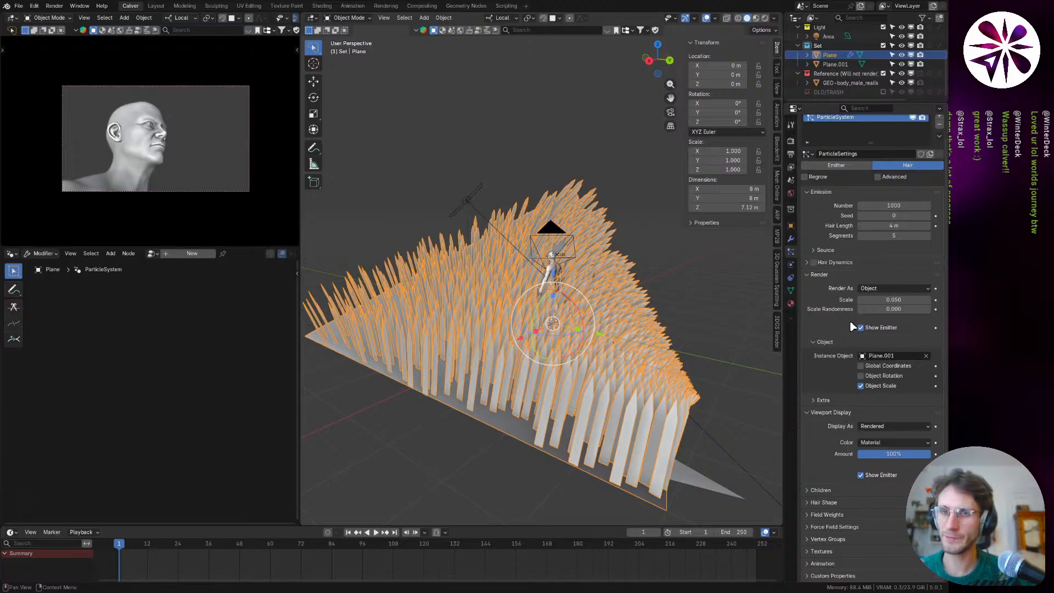
mouse_move(527, 390)
middle_mouse_down()
mouse_move(546, 400)
mouse_move(538, 395)
mouse_move(569, 318)
mouse_move(489, 346)
mouse_move(486, 403)
mouse_move(497, 354)
mouse_move(514, 392)
mouse_move(523, 385)
middle_mouse_up()
scroll(560, 321, "up", 3)
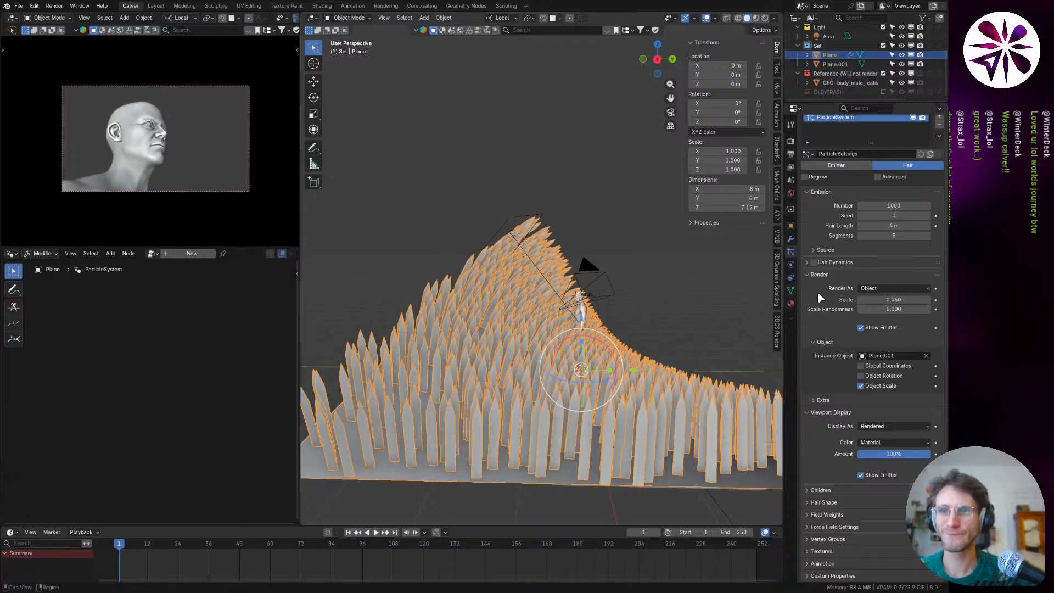
scroll(829, 319, "up", 2)
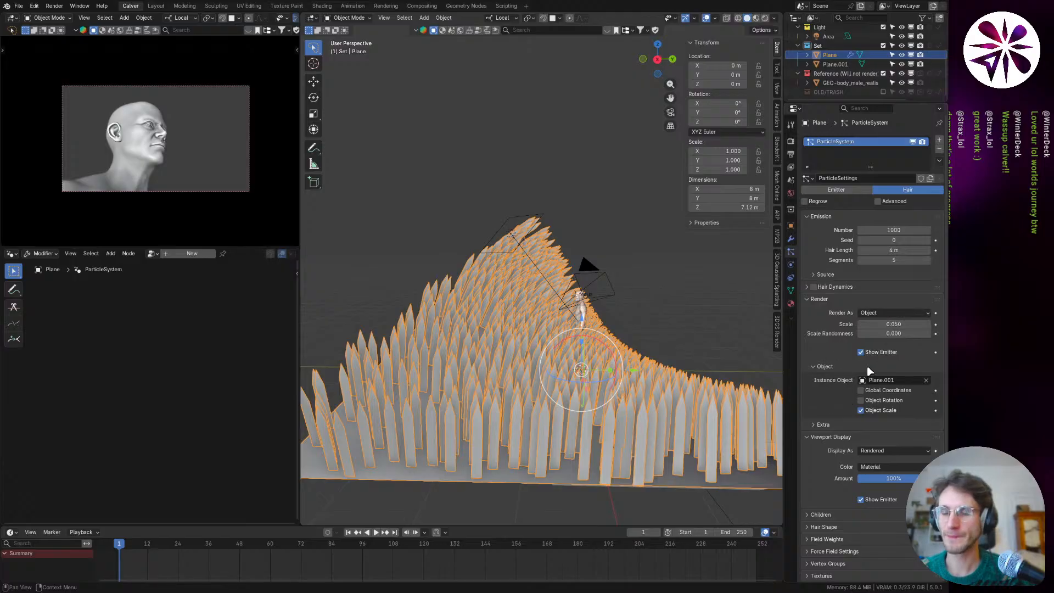
left_click(879, 313)
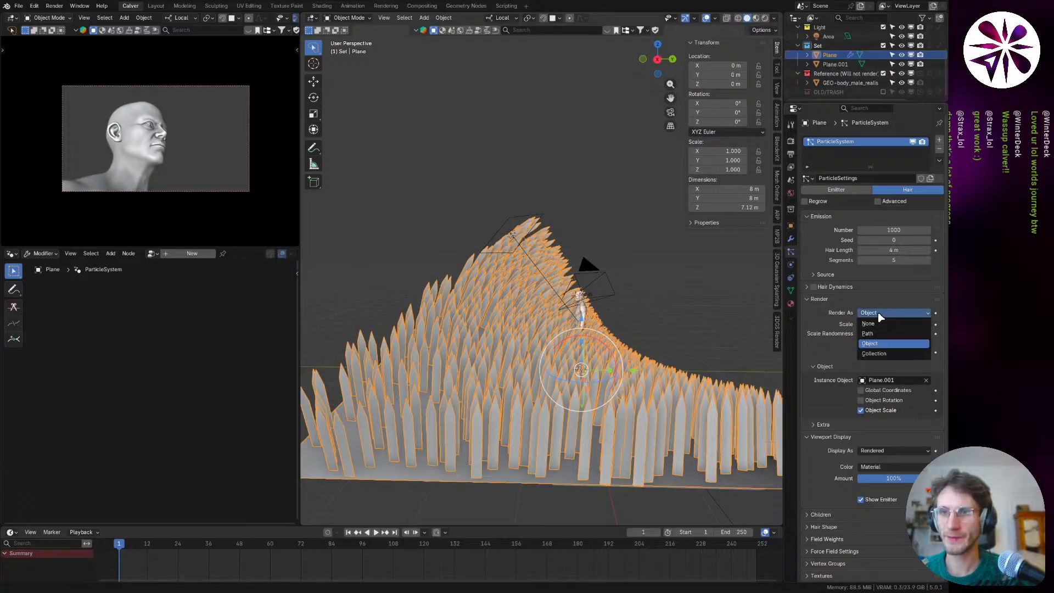
left_click(880, 311)
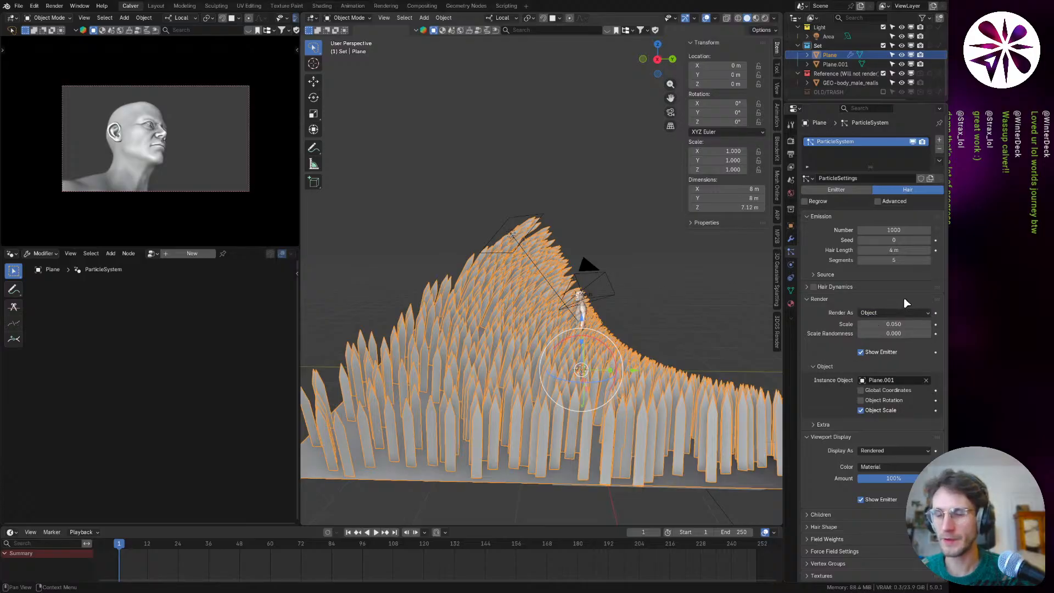
left_click(890, 313)
left_click(882, 314)
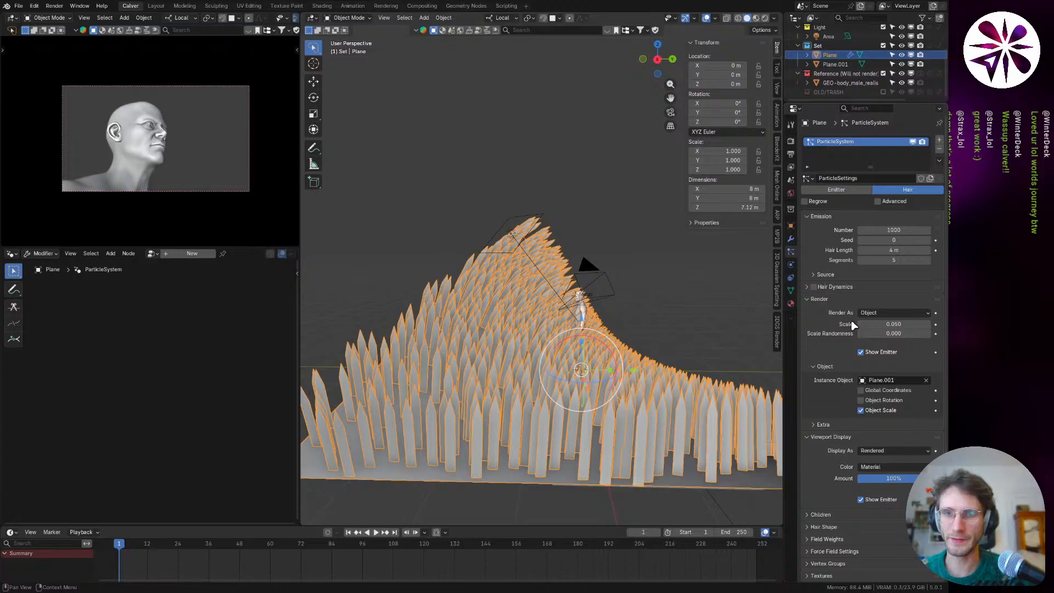
left_click(863, 314)
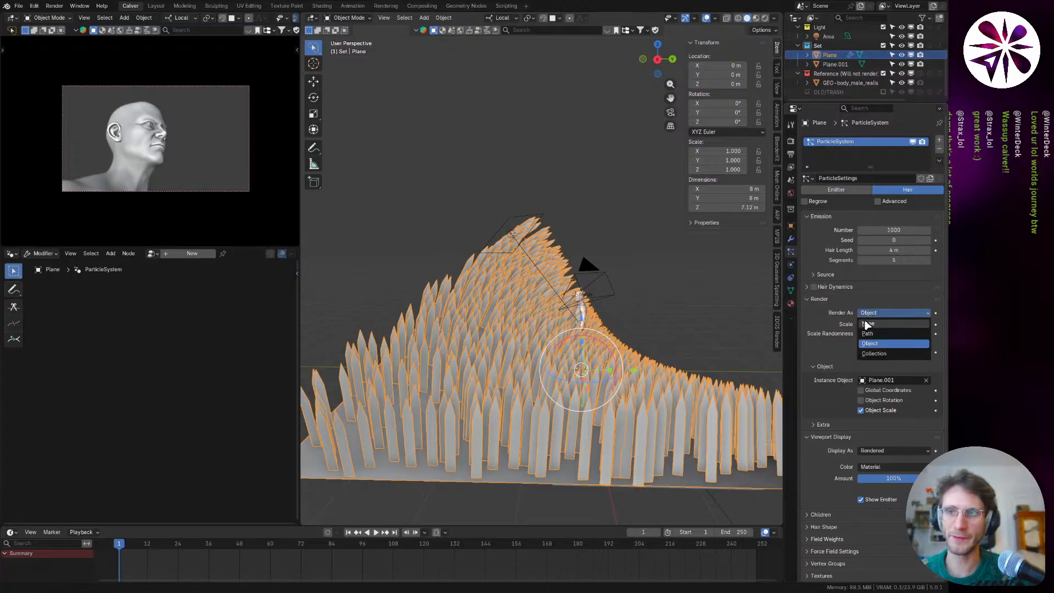
Step: Enable Hair Dynamics on the floor plane's particle system and play the animation, viewing the spikes from other sides
left_click(835, 286)
left_click(813, 287)
key("space")
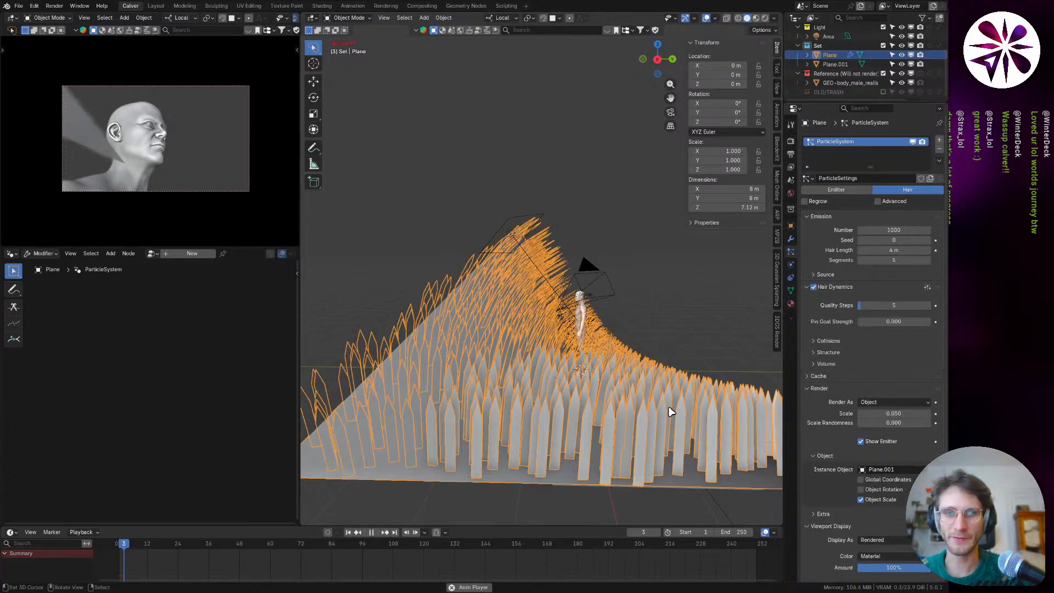
middle_click_drag(651, 419, 559, 399)
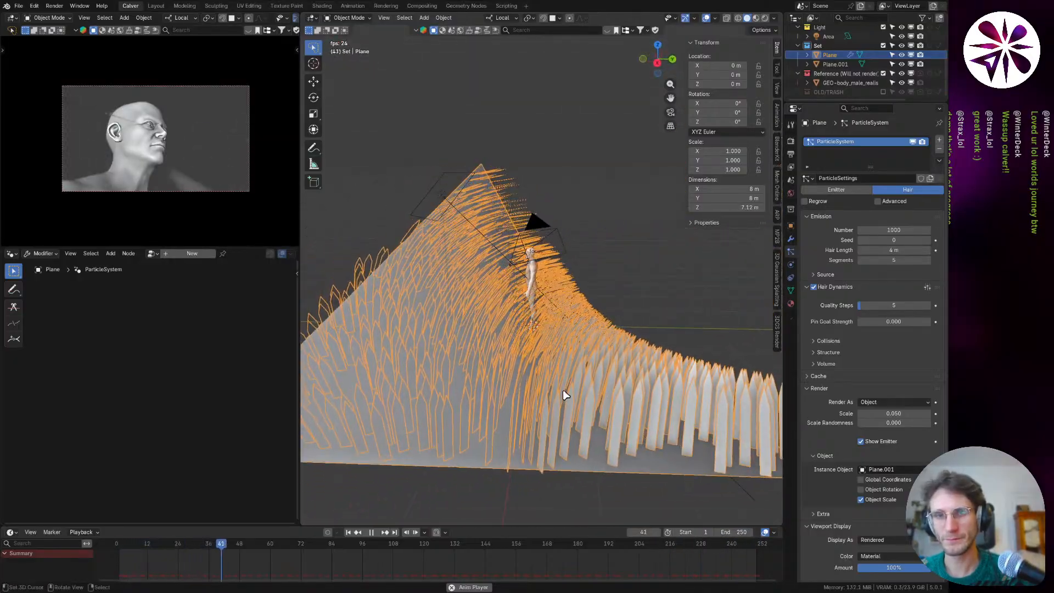
scroll(565, 391, "down", 1)
middle_click_drag(565, 391, 641, 393)
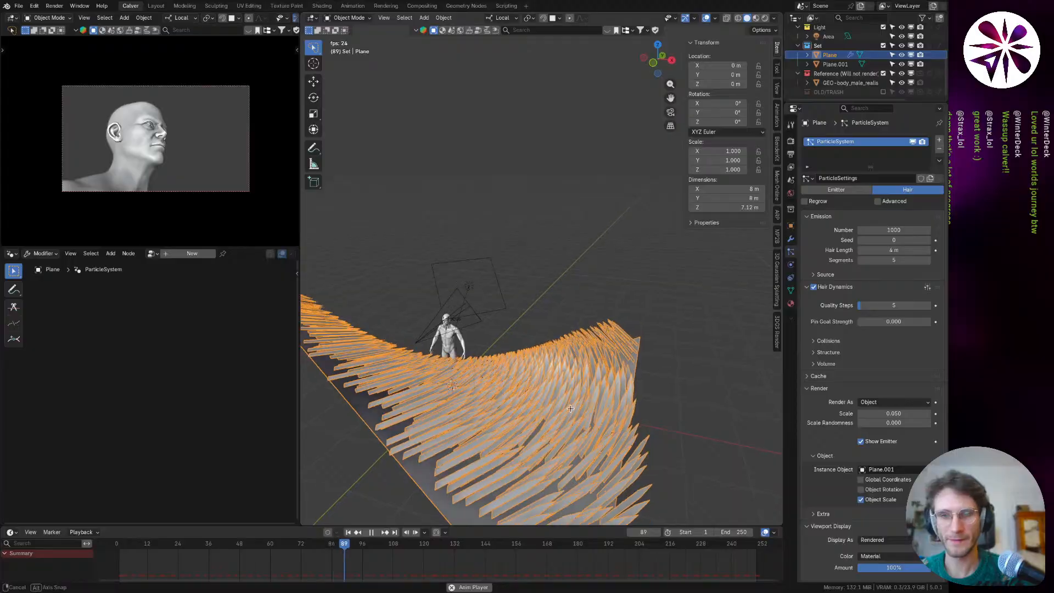
Step: Hide the viewport overlays during playback and expand the Hair Dynamics Structure settings
key("alt+shift+z")
middle_click_drag(567, 400, 526, 438)
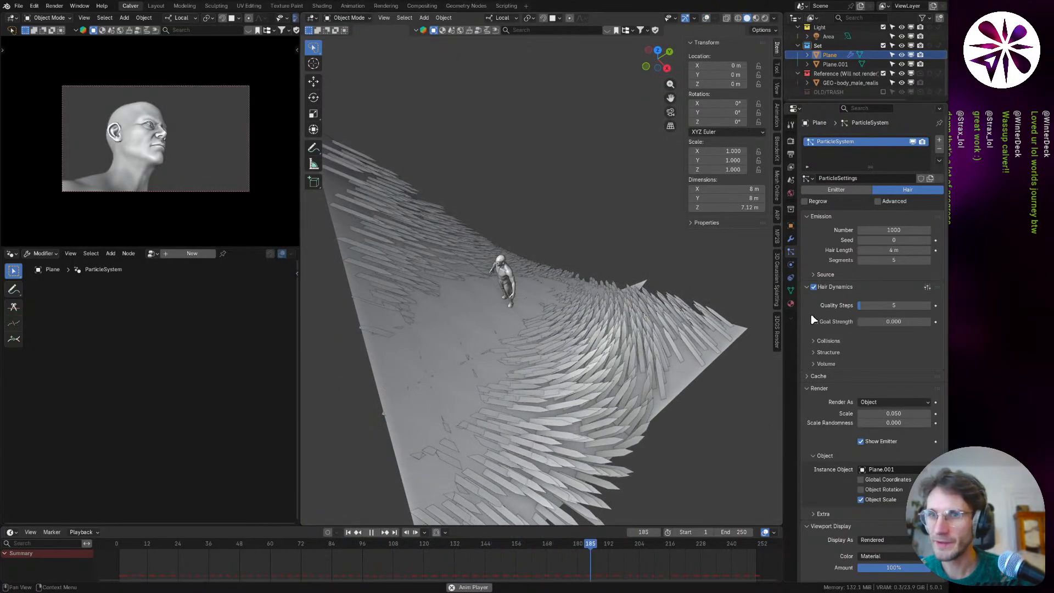
left_click(835, 352)
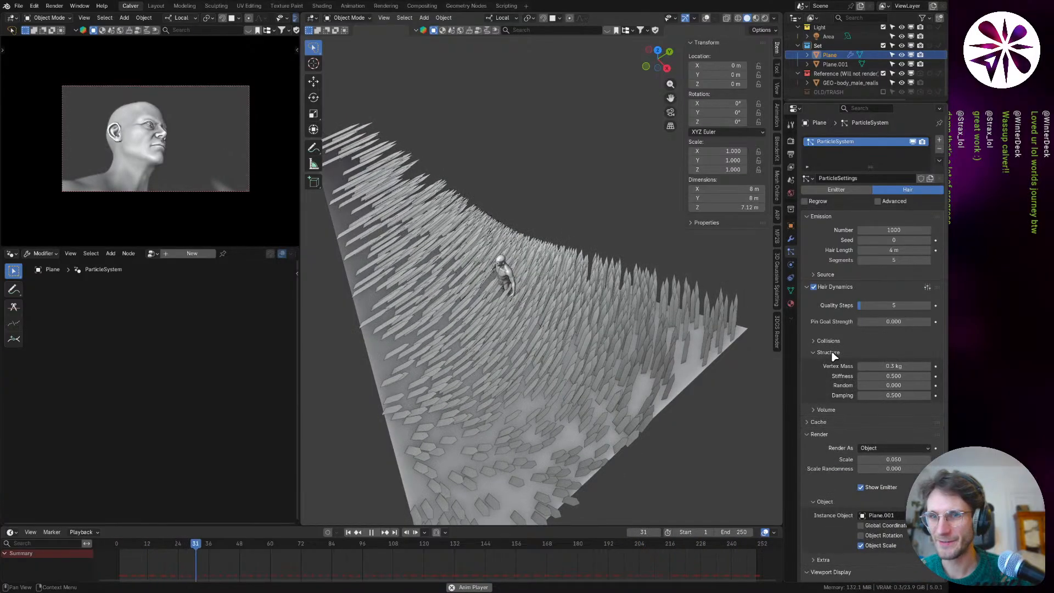
Step: Set the hair structure's Stiffness to 1, watch the playback and check the viewport shading options
left_click(906, 378)
type("1")
key("Return")
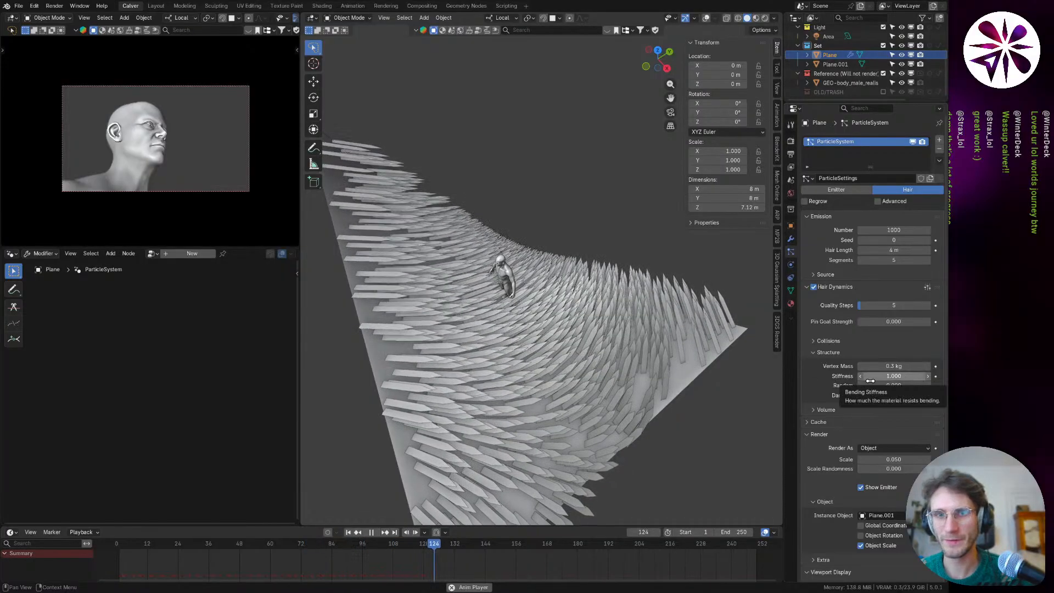
middle_click_drag(527, 351, 641, 359)
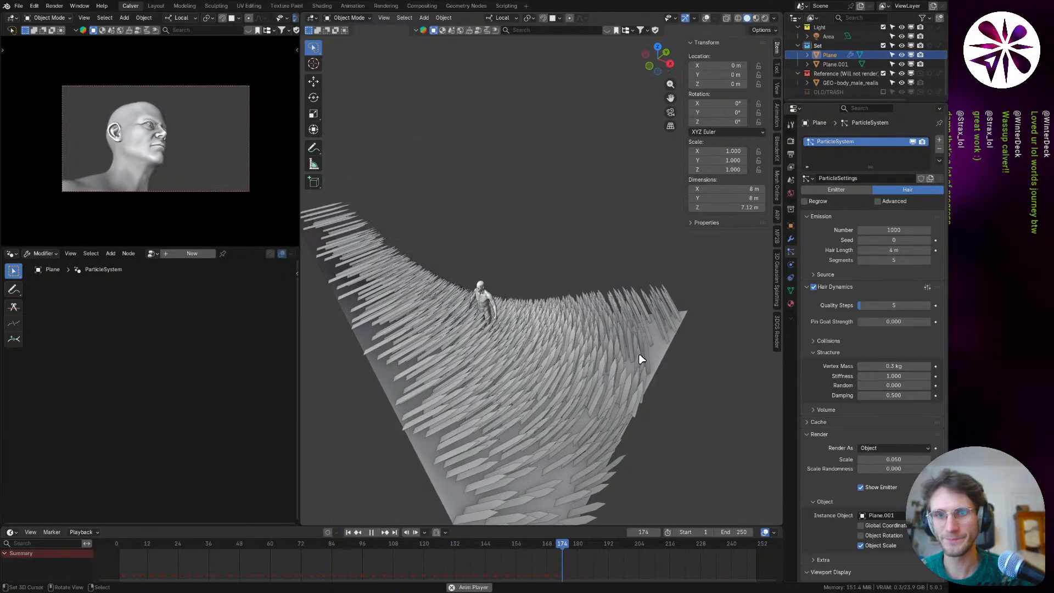
left_click(774, 18)
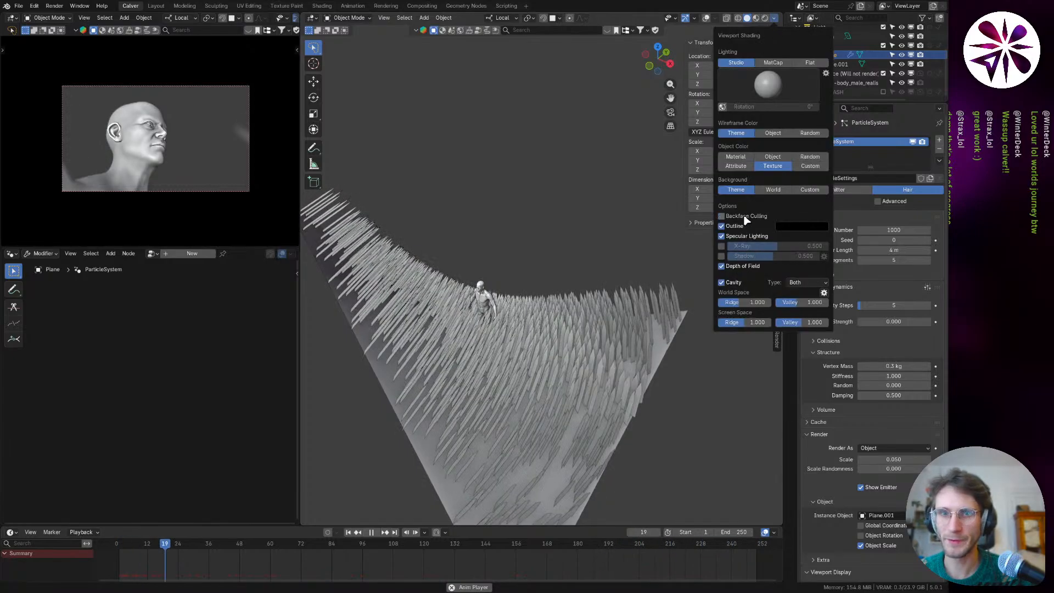
middle_click_drag(620, 347, 602, 328)
scroll(554, 333, "down", 3)
Step: Stop the playback, open the pointed instance plane's mesh for editing and show the viewport overlays again
key("space")
scroll(571, 378, "up", 4)
middle_click_drag(567, 289, 527, 354)
left_click(528, 354)
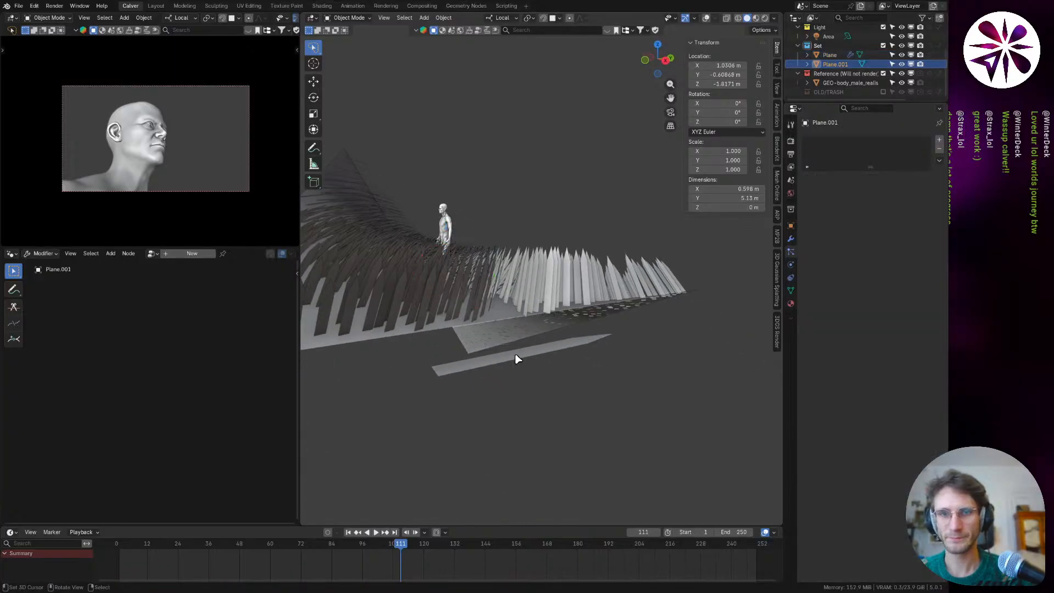
key("Tab")
key("shift+alt+z")
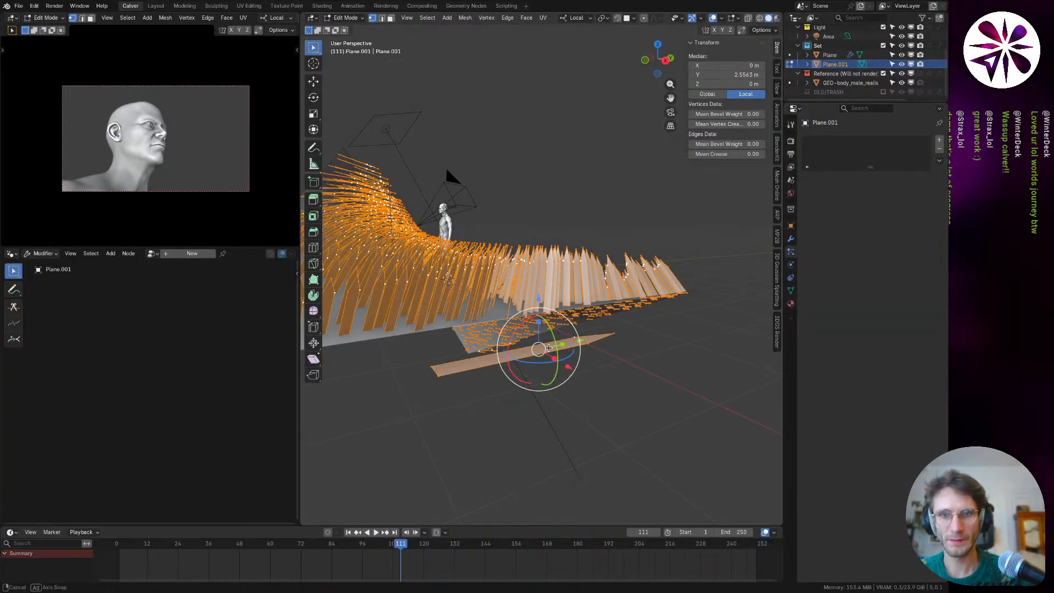
Step: Duplicate the pointed blade in place and rotate the copy 90° about its local Y axis to make a crossed spike
middle_click_drag(569, 367, 600, 371)
key("shift+d")
key("x")
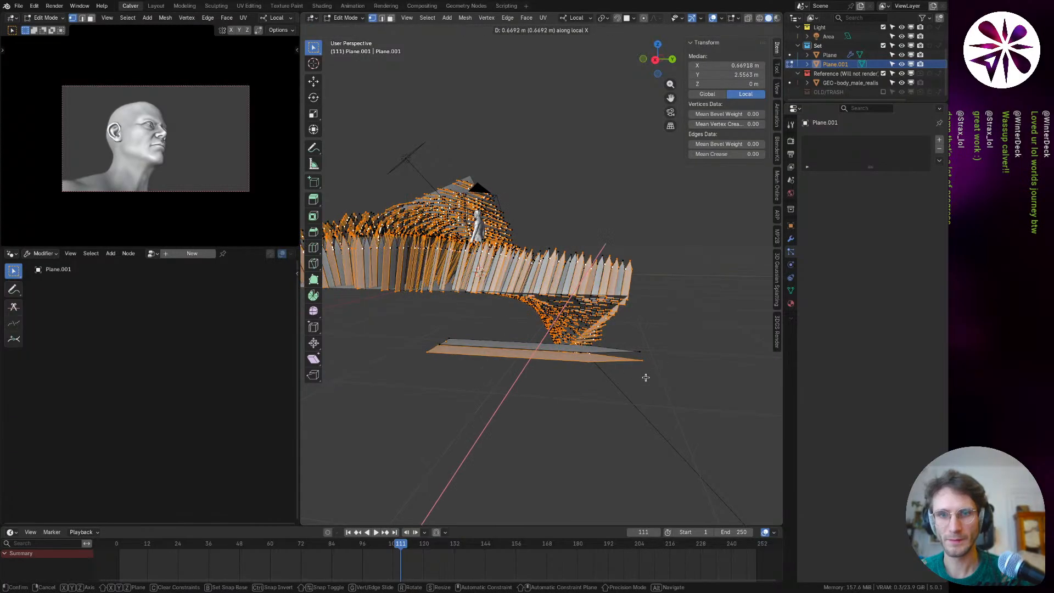
key("y")
key("z")
key("x")
key("y")
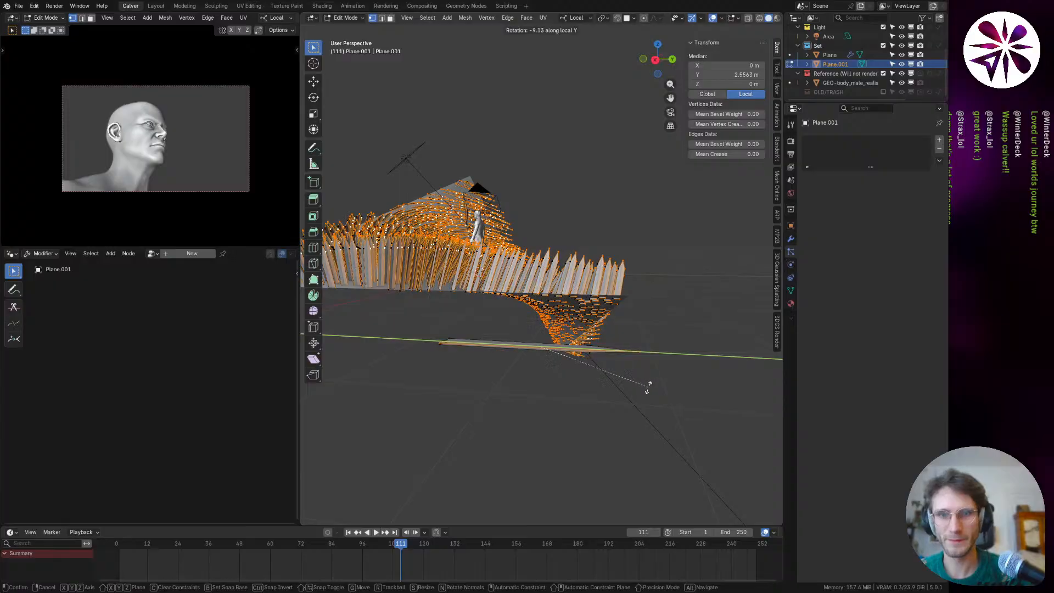
type("90")
key("Return")
key("Tab")
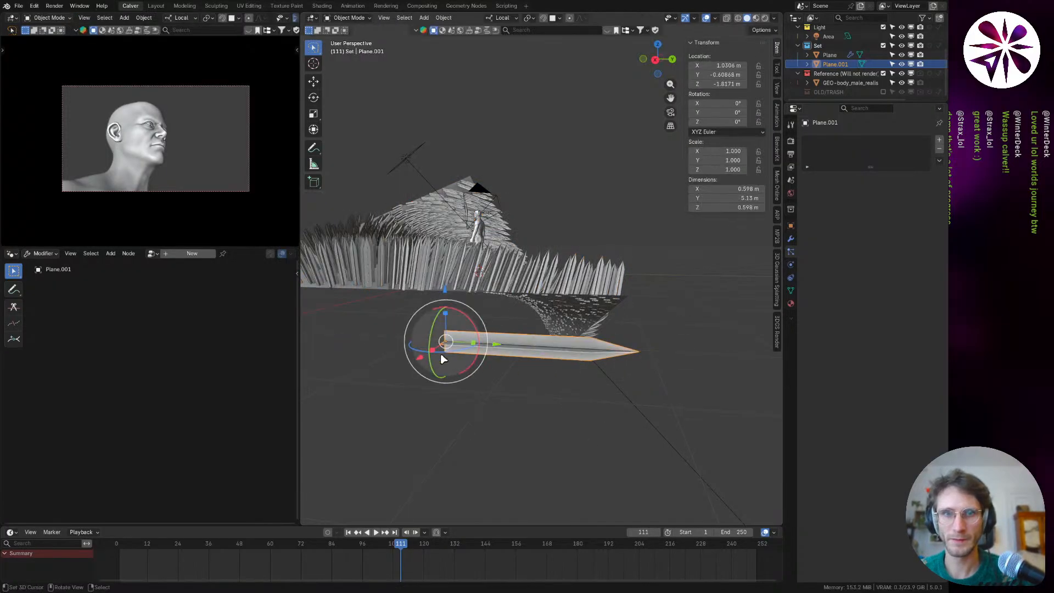
Step: Examine the crossed spikes instanced over the floor plane and leave nothing selected
middle_click_drag(471, 284, 462, 265)
scroll(475, 264, "up", 3)
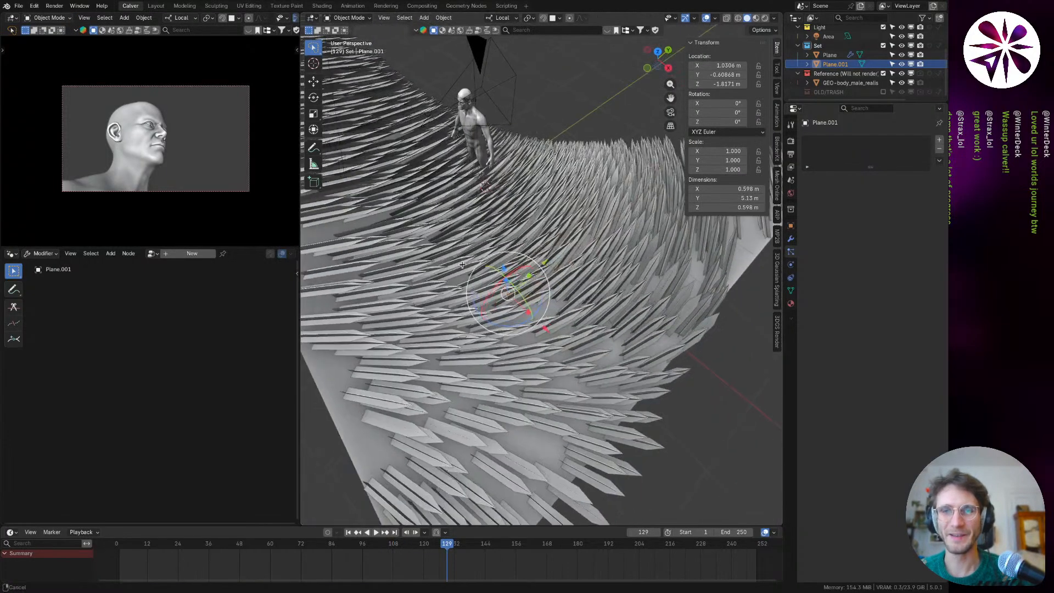
scroll(462, 265, "down", 5)
left_click(496, 314)
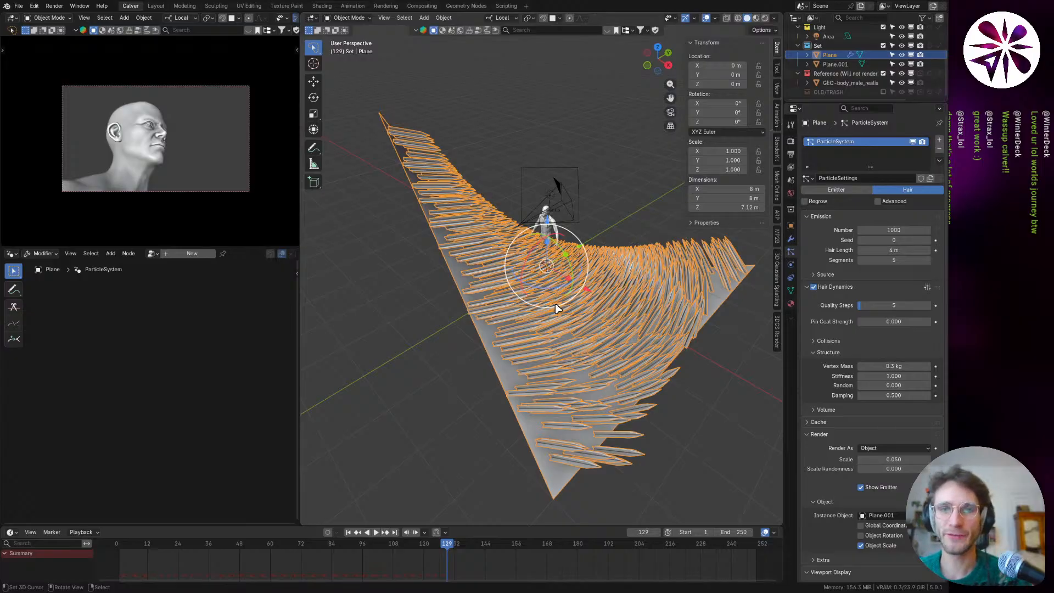
scroll(556, 306, "up", 2)
key("alt+a")
middle_click_drag(586, 318, 522, 354)
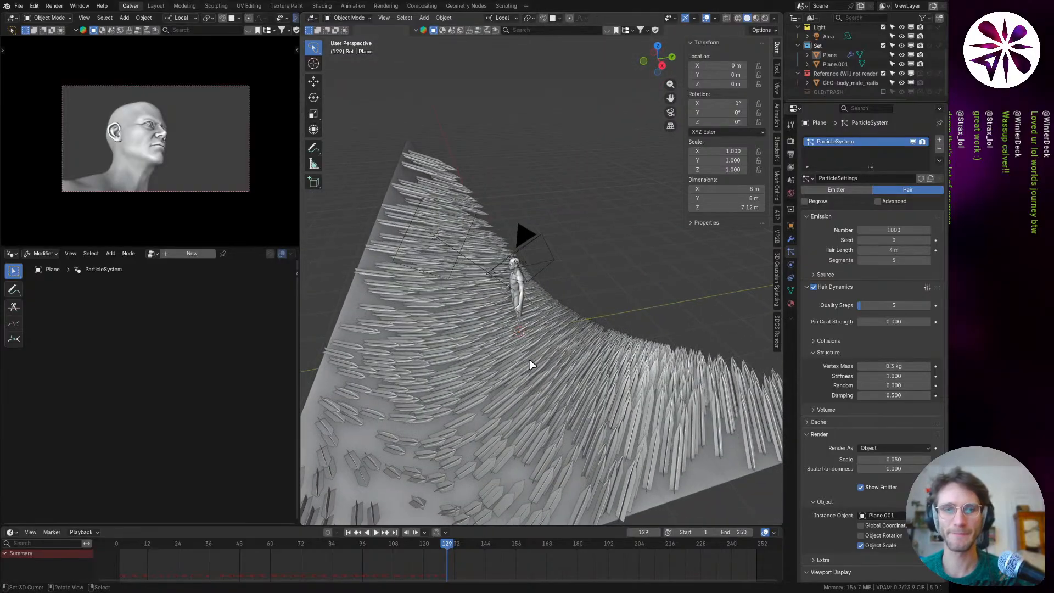
Step: Replay the hair simulation from frame 1 and watch the spikes from several sides and distances
left_click(347, 532)
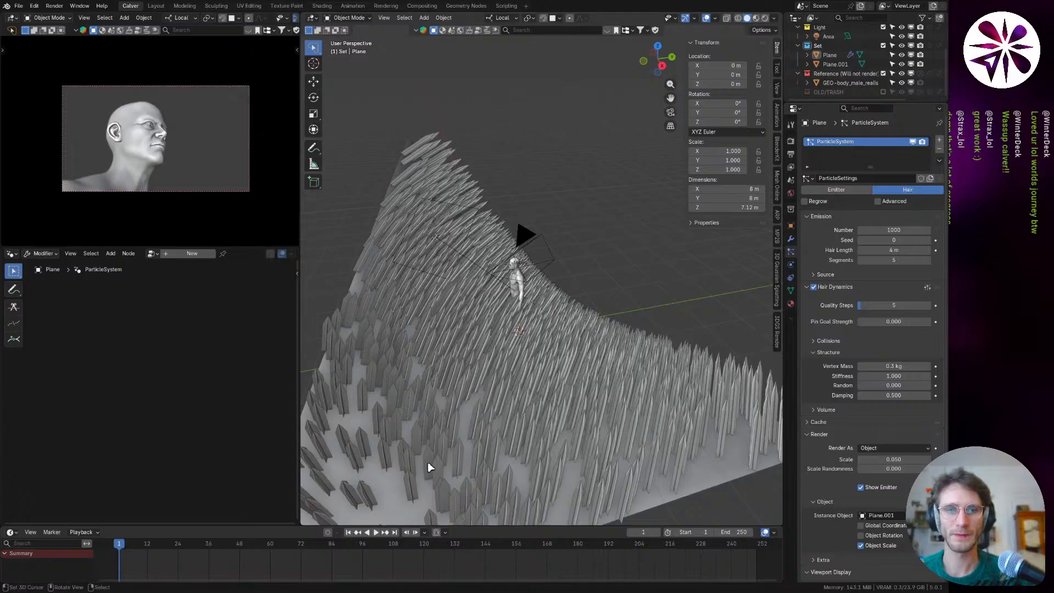
key("space")
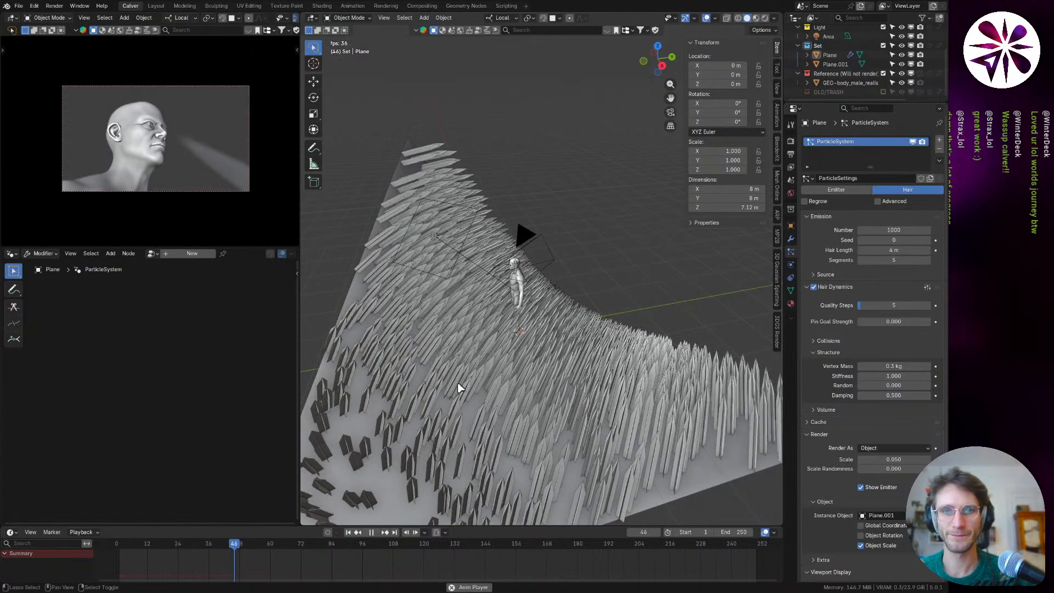
middle_click_drag(459, 388, 532, 376)
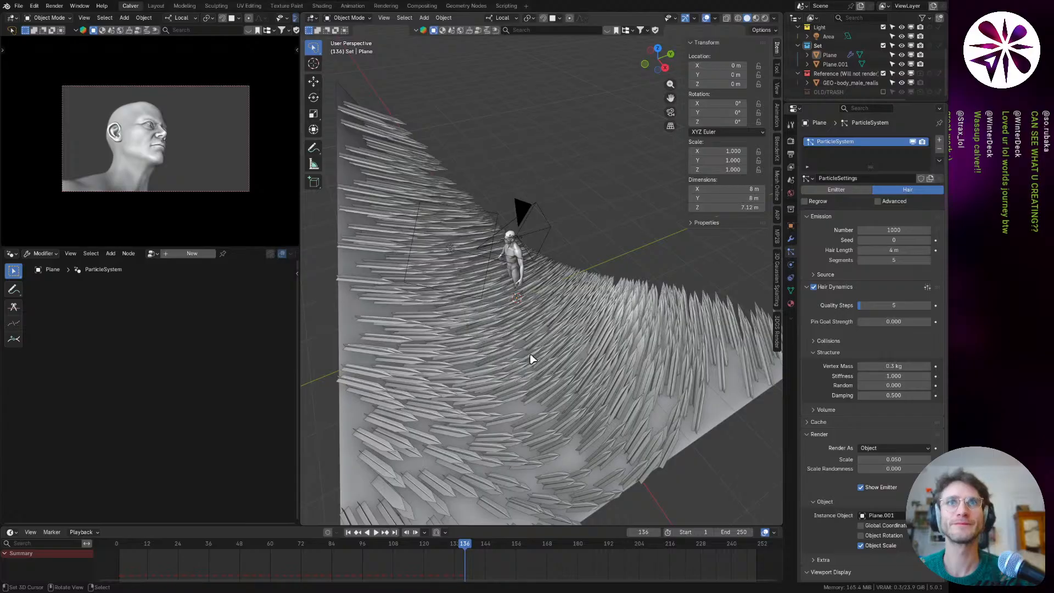
key("Escape")
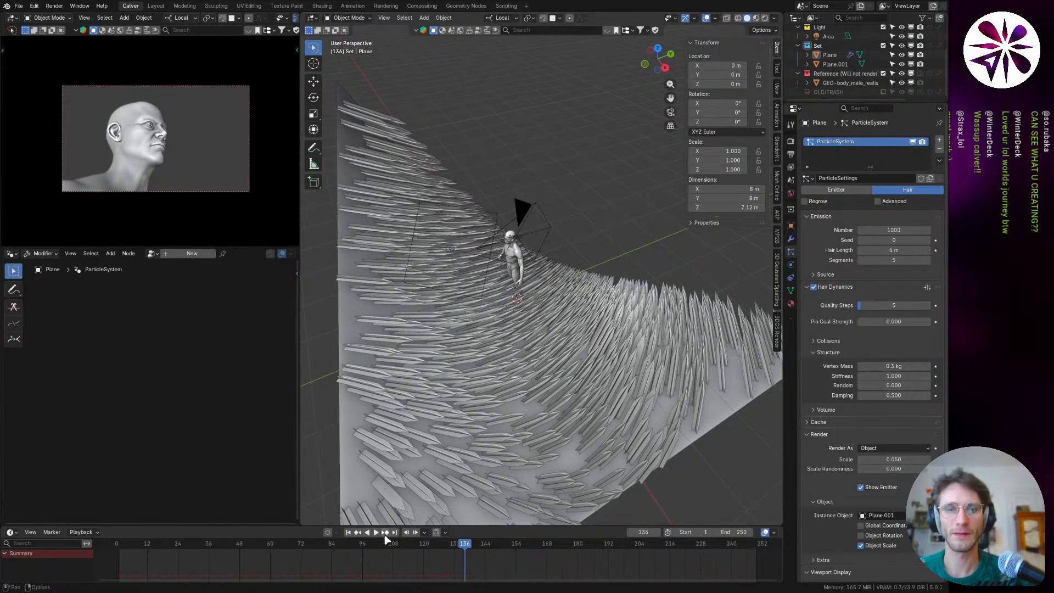
left_click(349, 534)
key("space")
middle_click_drag(548, 388, 461, 363)
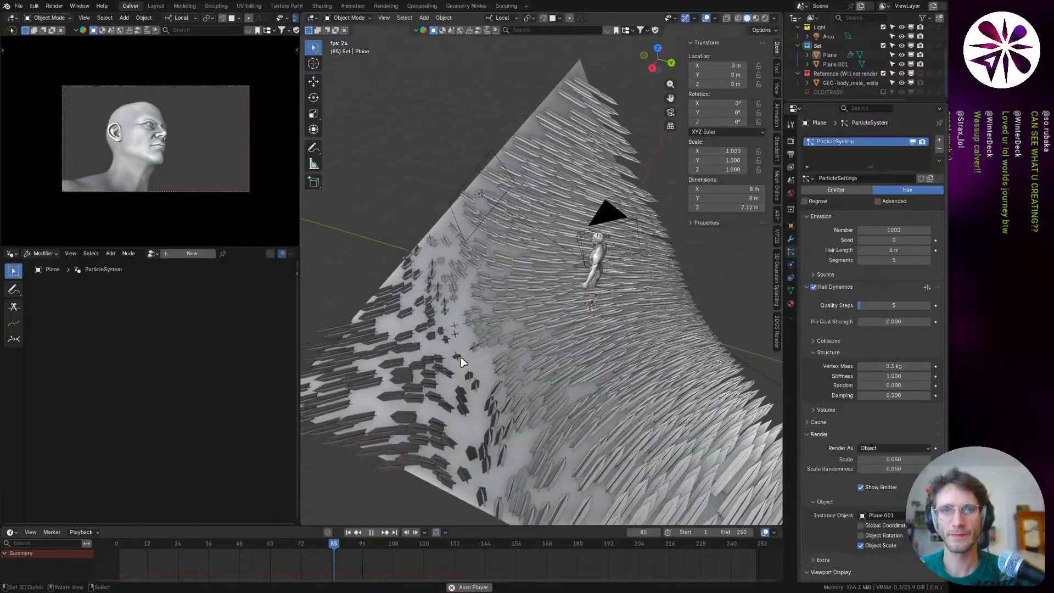
middle_click_drag(520, 329, 589, 311)
scroll(473, 315, "up", 3)
middle_click_drag(472, 315, 449, 324)
scroll(489, 330, "down", 4)
scroll(526, 319, "up", 5)
middle_click_drag(521, 321, 485, 306)
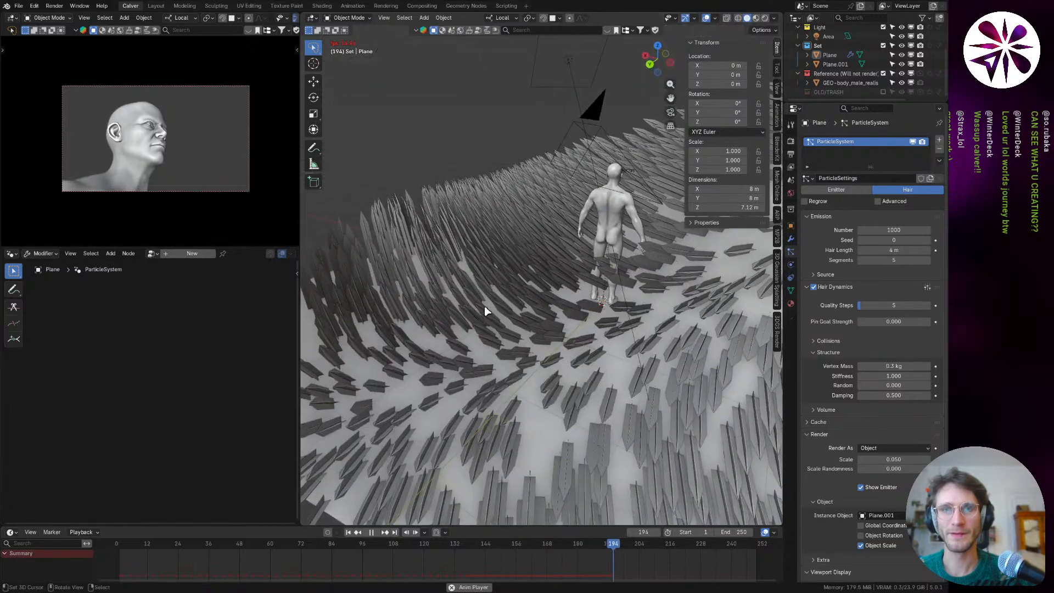
scroll(509, 320, "down", 5)
middle_click_drag(430, 329, 598, 302)
scroll(509, 301, "up", 5)
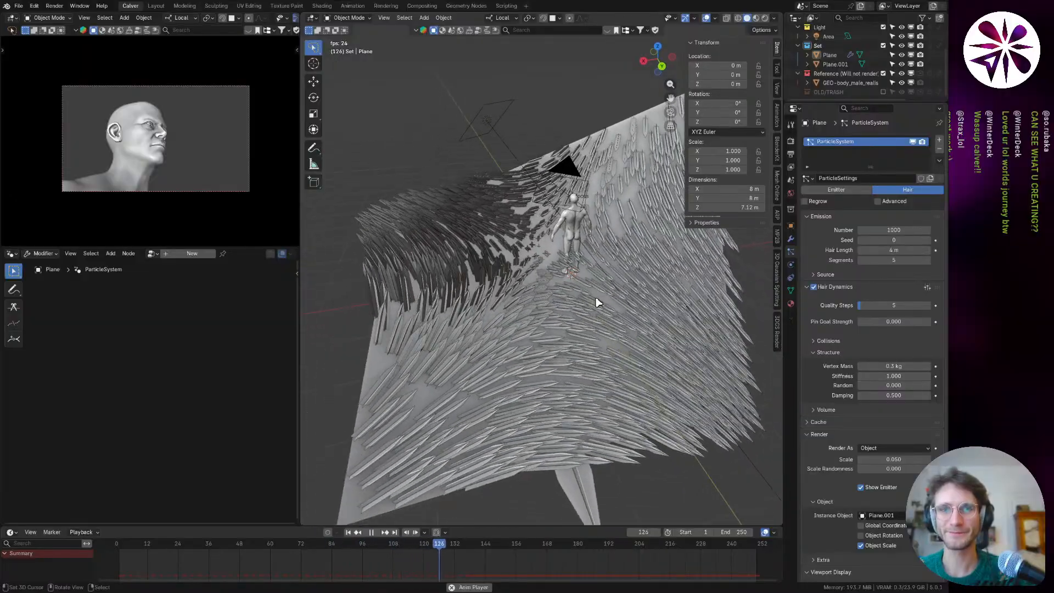
Step: Switch the viewport to Material Preview shading and view the moving spikes from another side
left_click(755, 18)
mouse_move(502, 293)
middle_mouse_down()
mouse_move(532, 308)
mouse_move(586, 304)
middle_mouse_up()
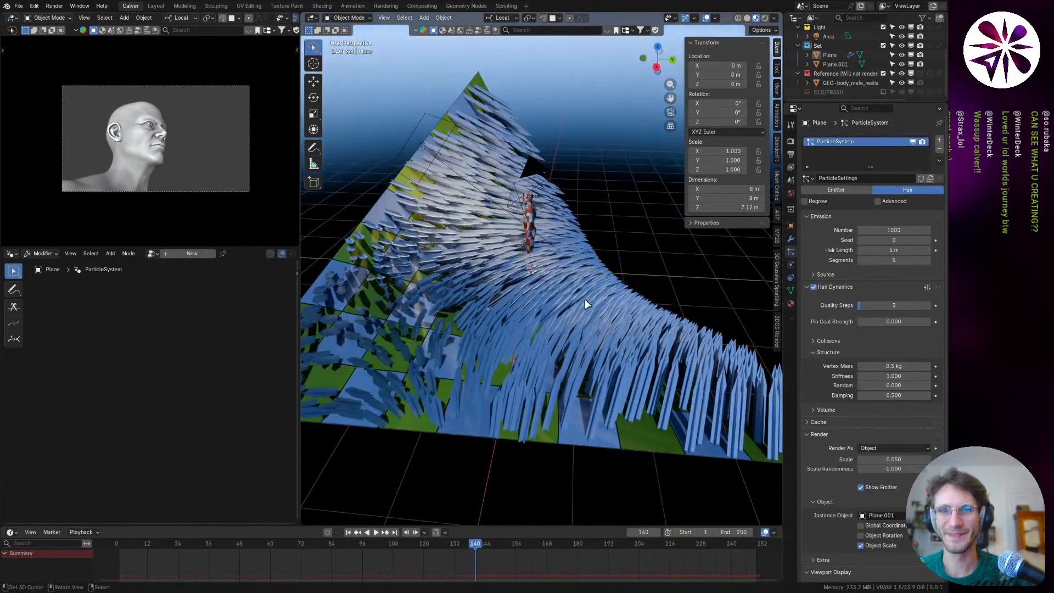
middle_click_drag(516, 299, 530, 276)
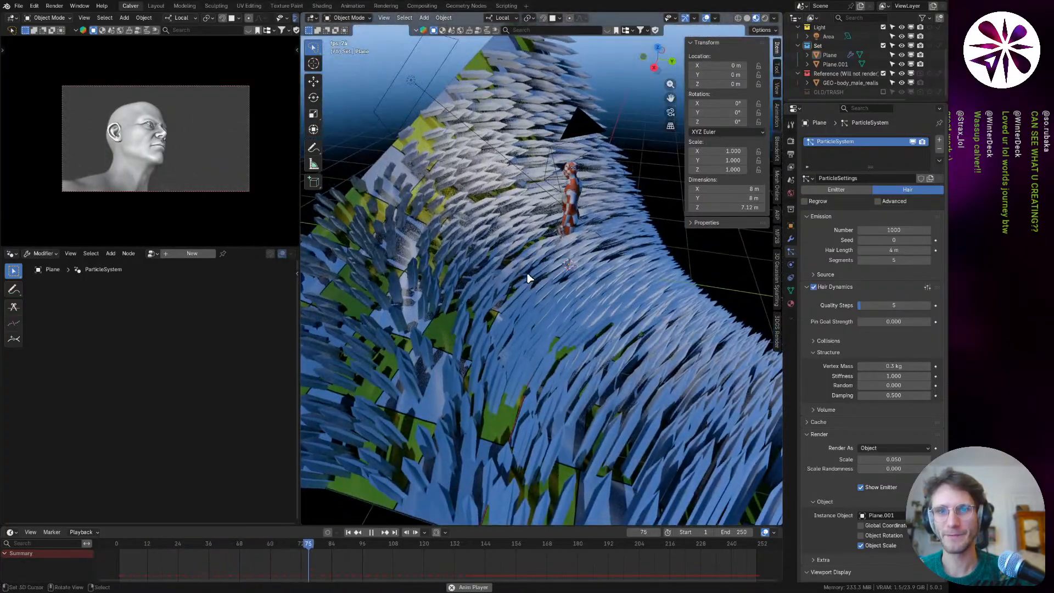
Step: Select the floor plane and set its hair structure's Stiffness to 0.7
left_click(527, 279)
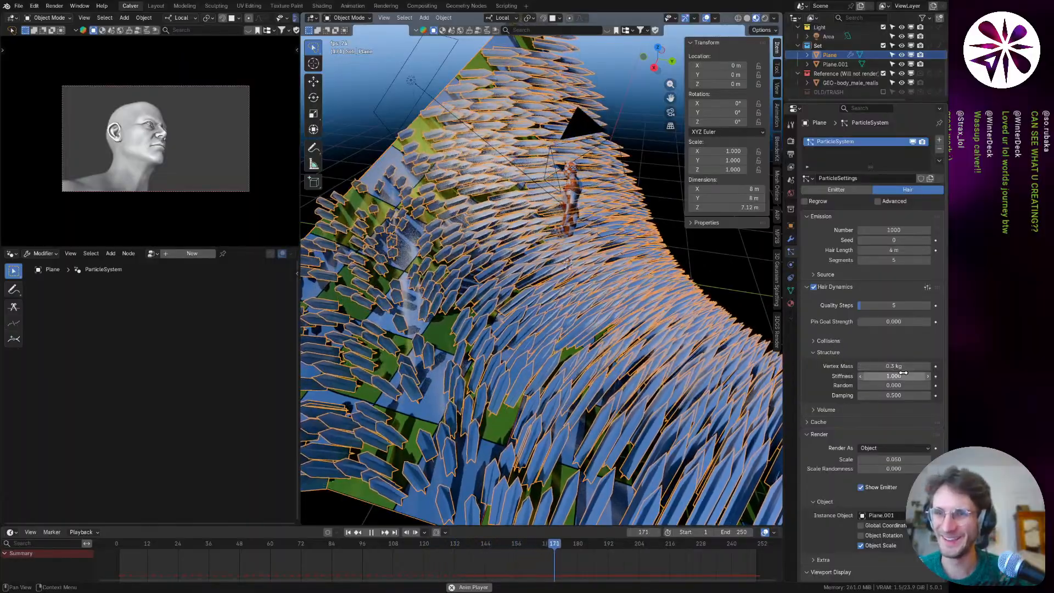
left_click(893, 375)
type("0.7")
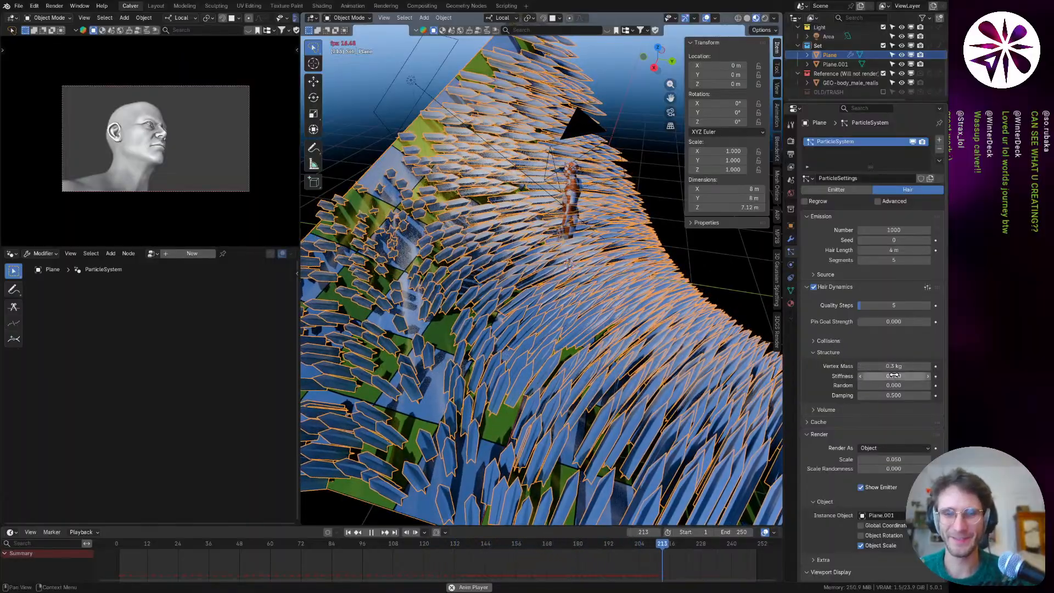
key("Return")
Step: Try a free trackball rotation of the floor plane during playback to see the spikes react
key("r")
key("r")
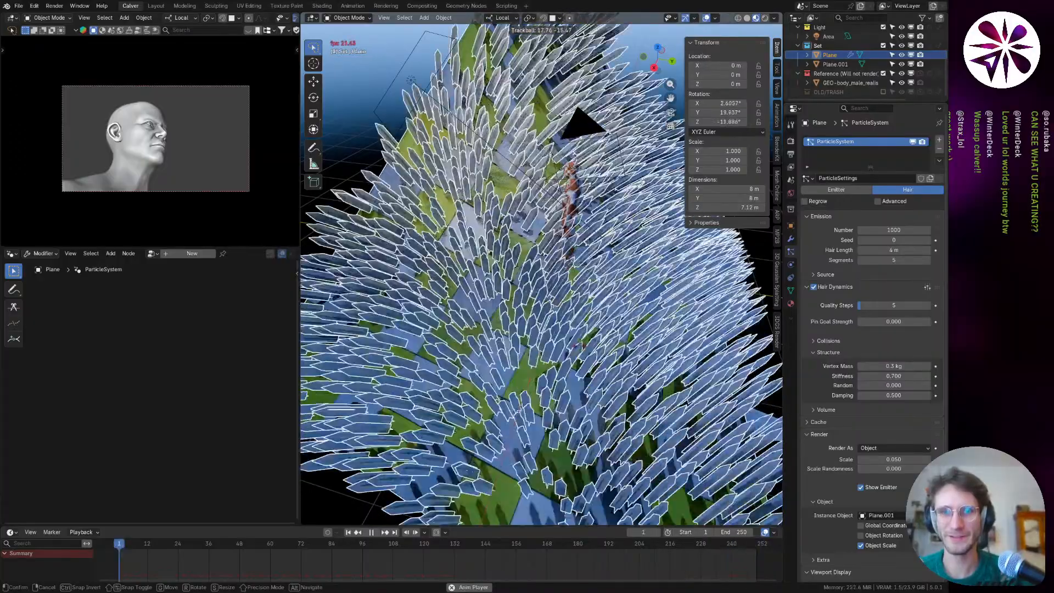
key("Escape")
key("Escape")
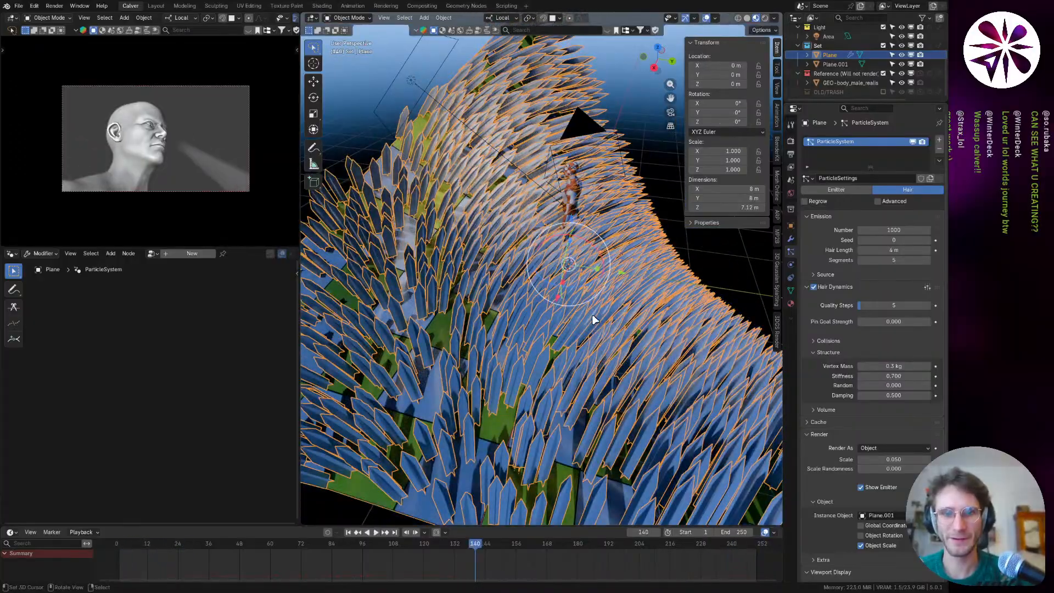
Step: Return the viewport to Solid shading and test a trackball rotation of the floor plane while playing from frame 1
left_click(626, 320)
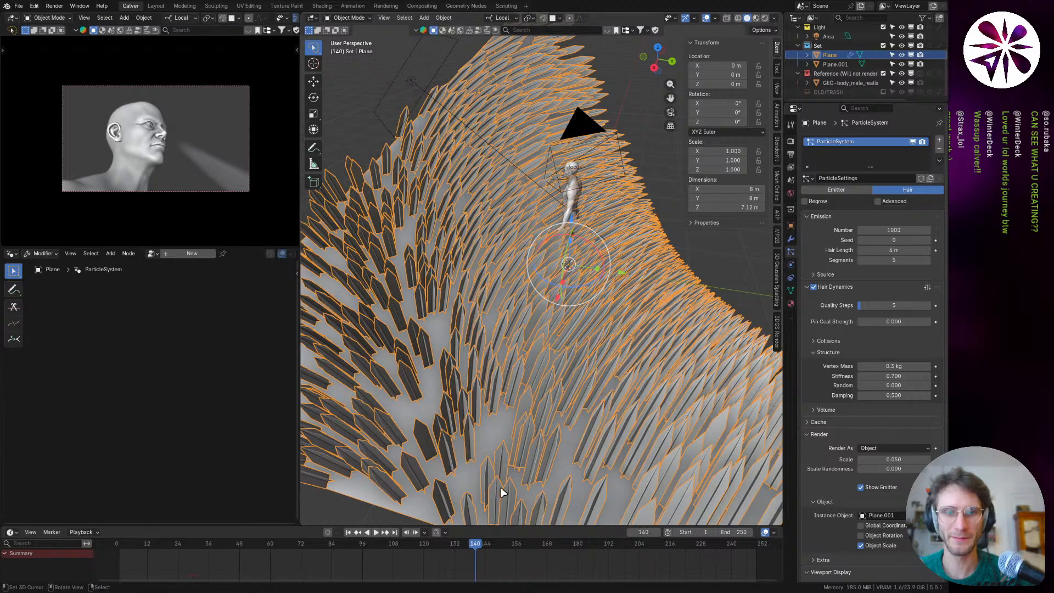
left_click(348, 531)
key("space")
key("r")
key("r")
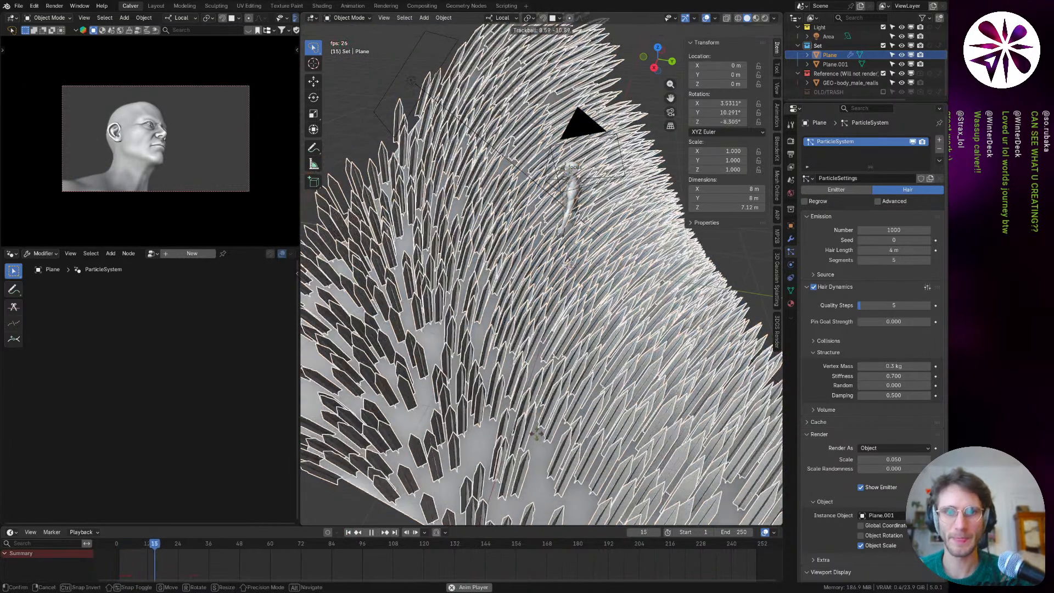
key("Escape")
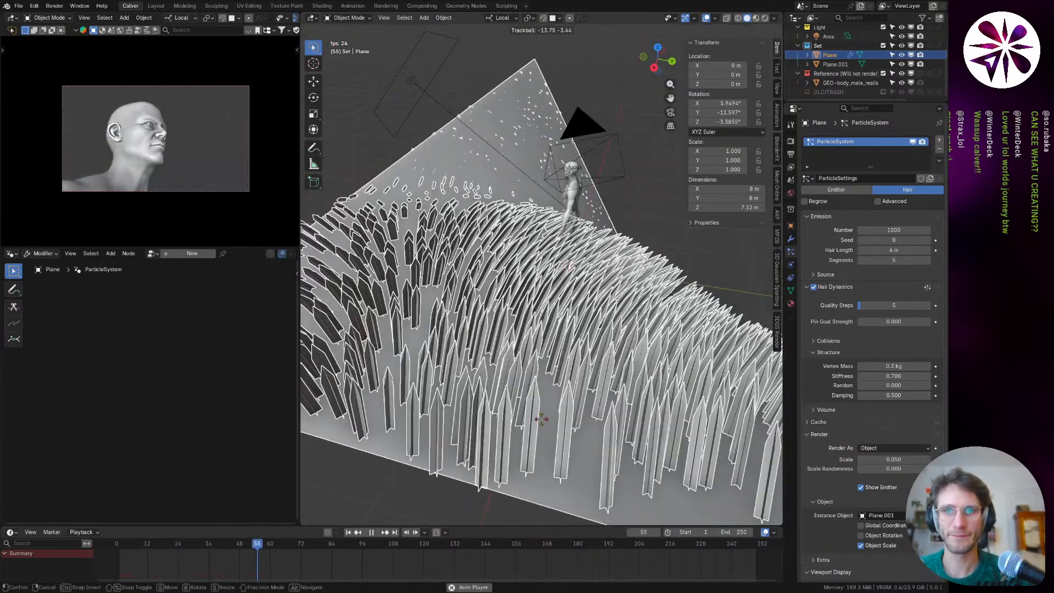
key("Escape")
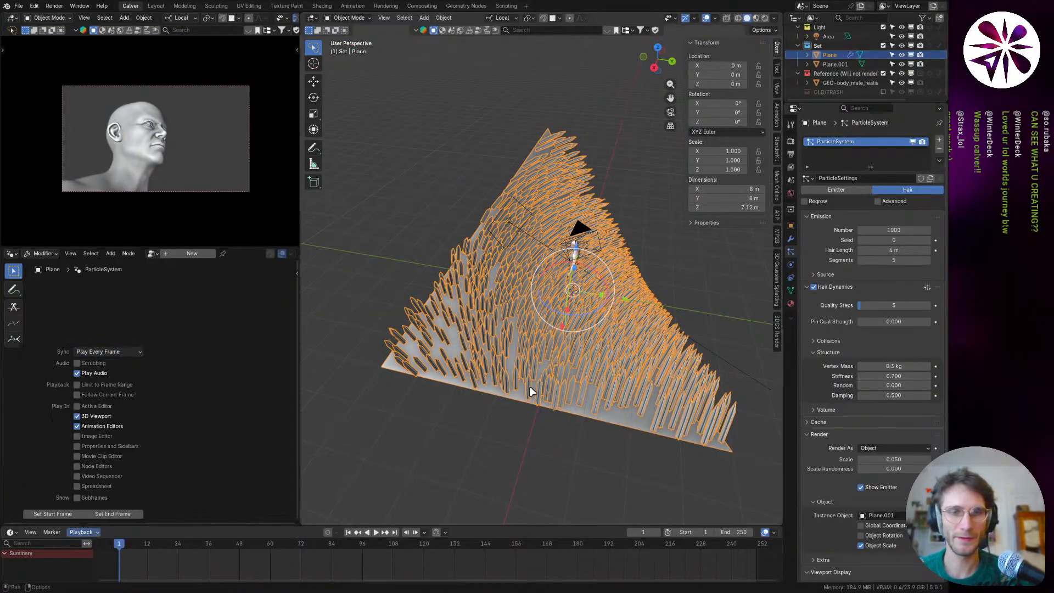
Step: Play the hair simulation with the floor plane at rest and stop it at frame 73
key("space")
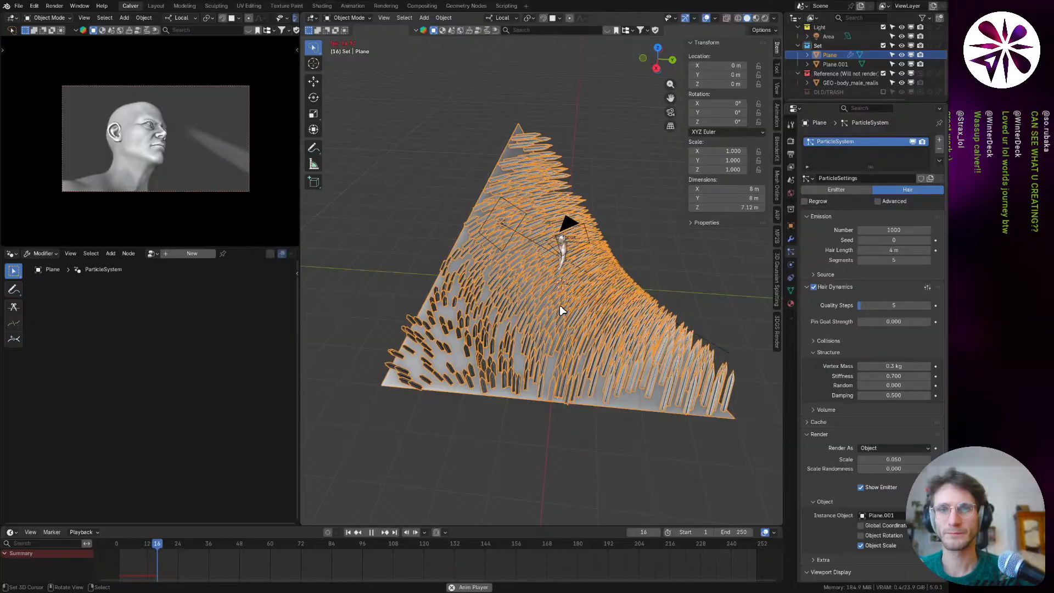
scroll(566, 310, "up", 2)
mouse_move(568, 312)
middle_mouse_down()
mouse_move(513, 336)
mouse_move(546, 343)
mouse_move(529, 329)
mouse_move(549, 318)
middle_mouse_up()
key("space")
Step: Try scaling the crossed spike's mesh along its local Y and X axes
middle_click_drag(616, 383, 535, 328, "shift")
middle_click_drag(546, 359, 587, 379)
left_click(576, 416)
key("Tab")
left_click(585, 421)
key("a")
left_click(588, 380)
key("ctrl+l")
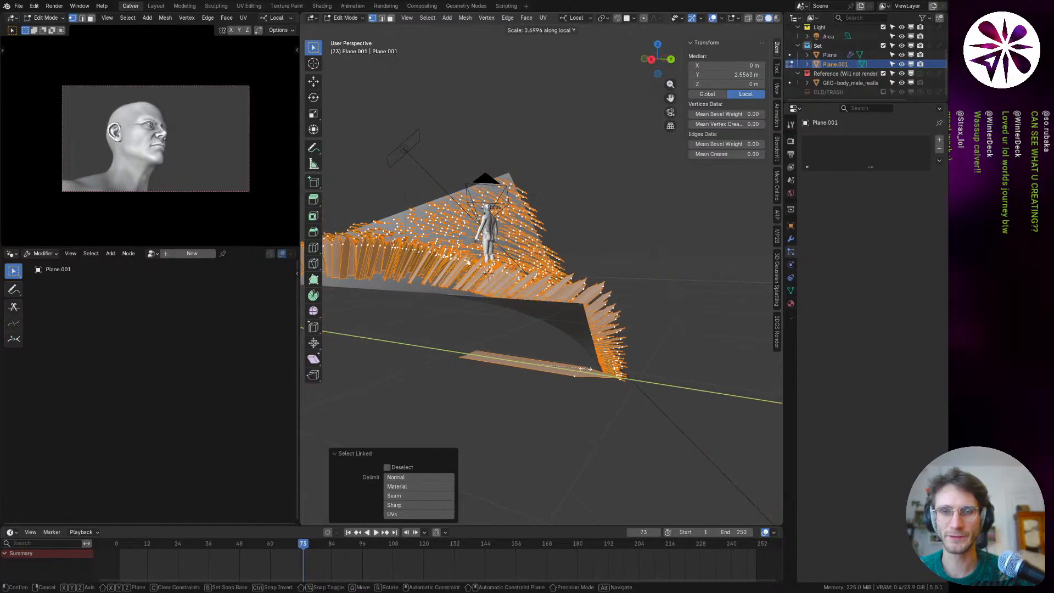
key("x")
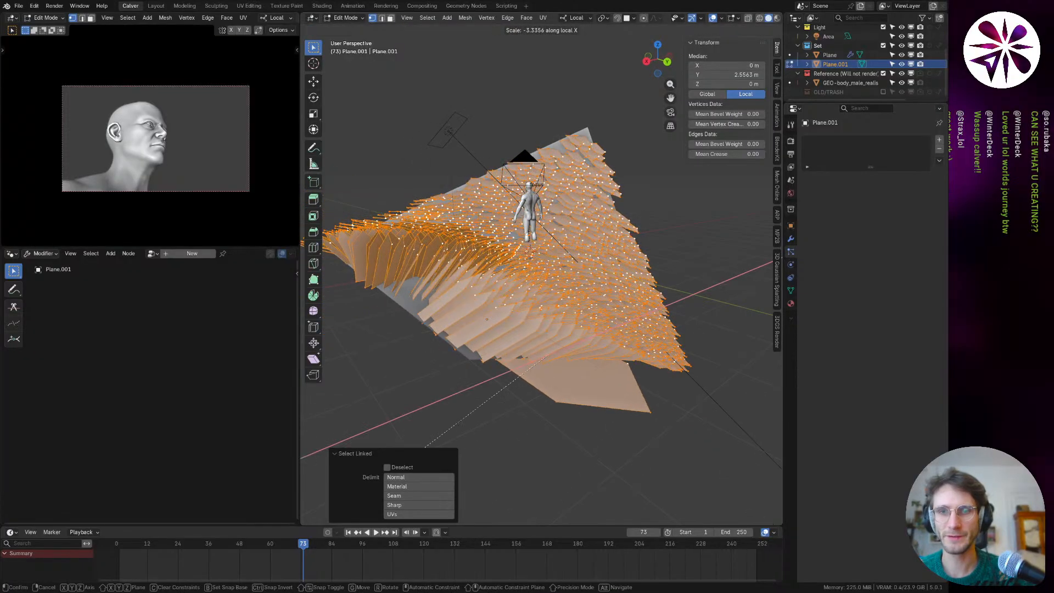
right_click(499, 384)
key("Tab")
Step: Set the floor plane's particle Scale Randomness to 0.680 and try a render Scale of 0.090
middle_click_drag(485, 284, 500, 306)
left_click(500, 305)
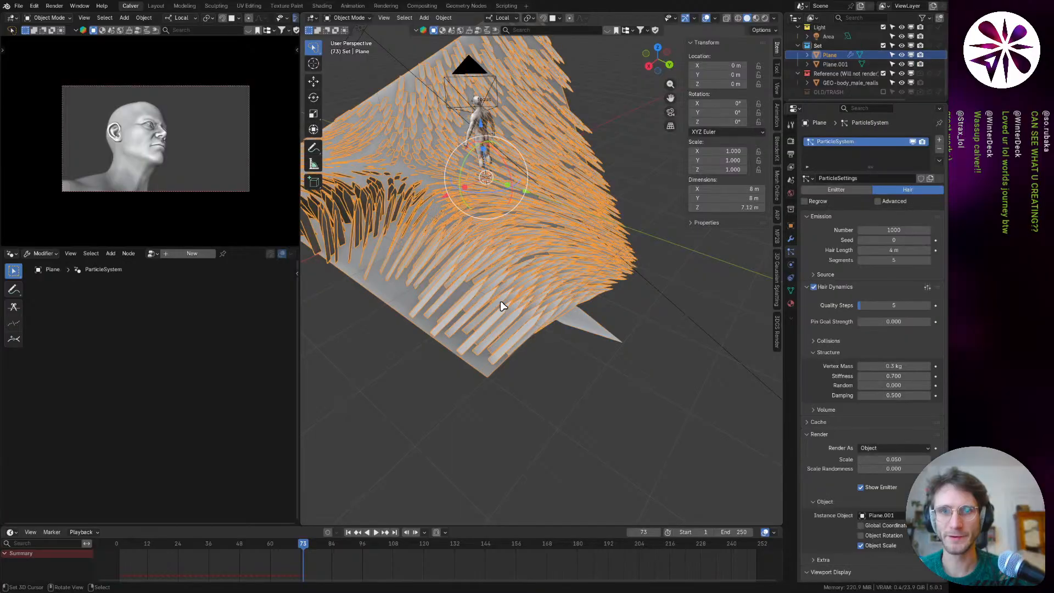
scroll(855, 416, "down", 1)
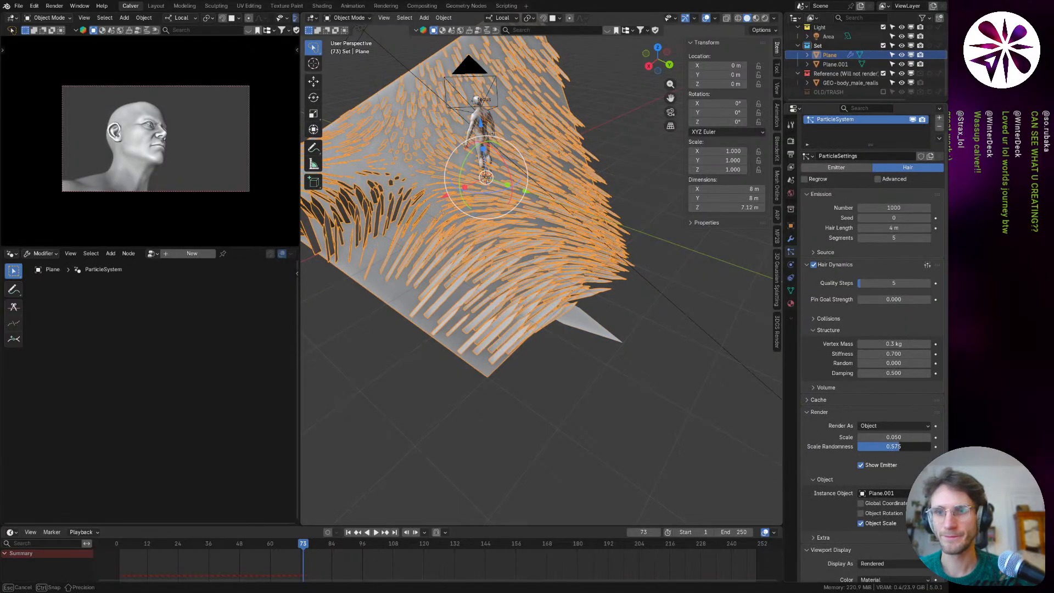
left_click_drag(894, 436, 919, 436)
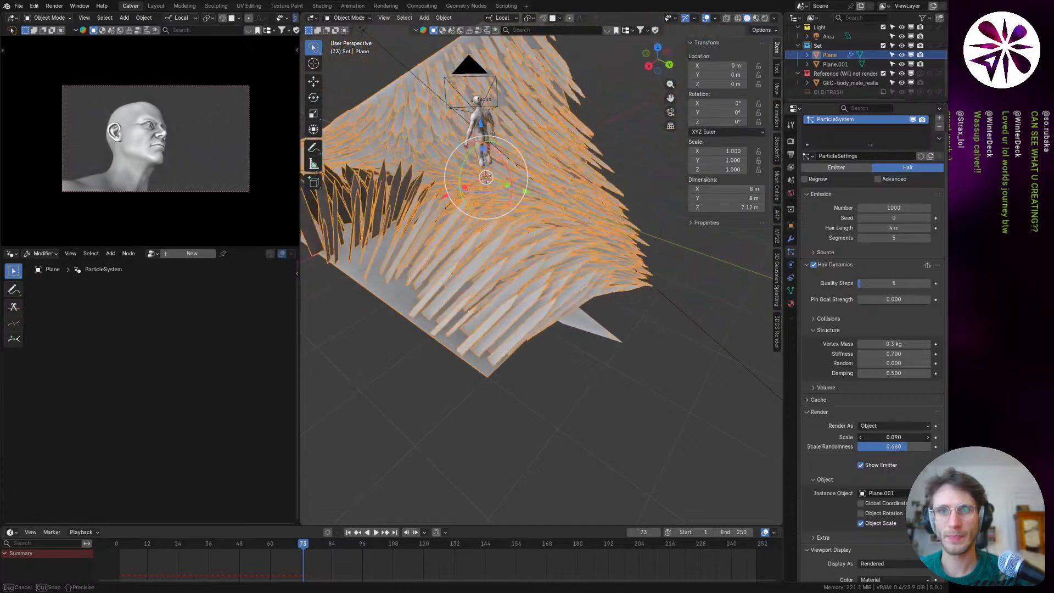
middle_click_drag(516, 306, 696, 405)
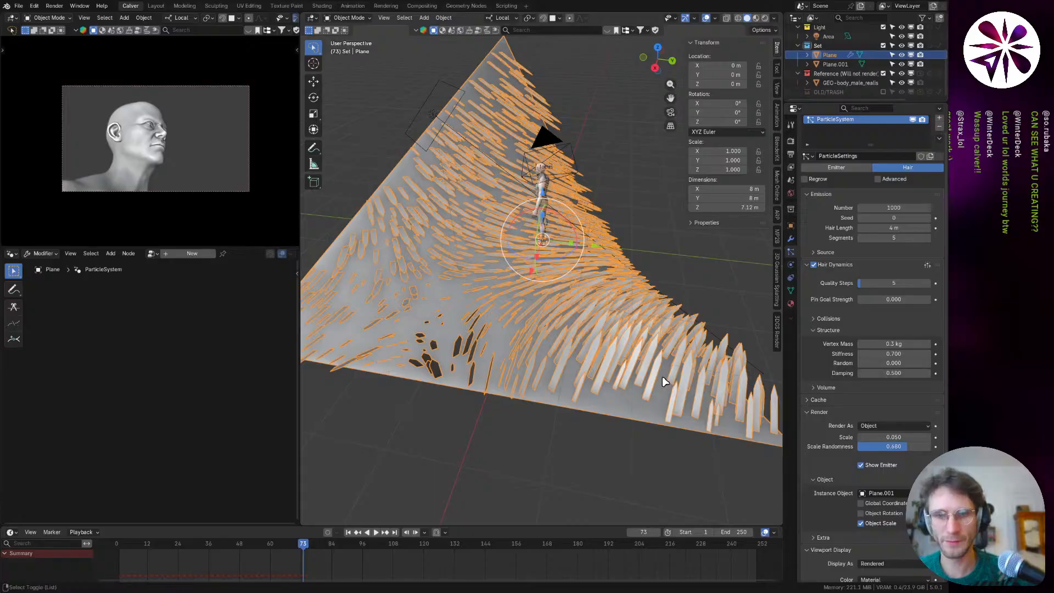
Step: Play the hair simulation and try Scale Randomness values of 1.000 and 0.785 on the floor plane's particles
mouse_move(894, 437)
left_mouse_down()
mouse_move(922, 437)
mouse_move(873, 437)
mouse_move(906, 437)
mouse_move(894, 437)
left_mouse_up()
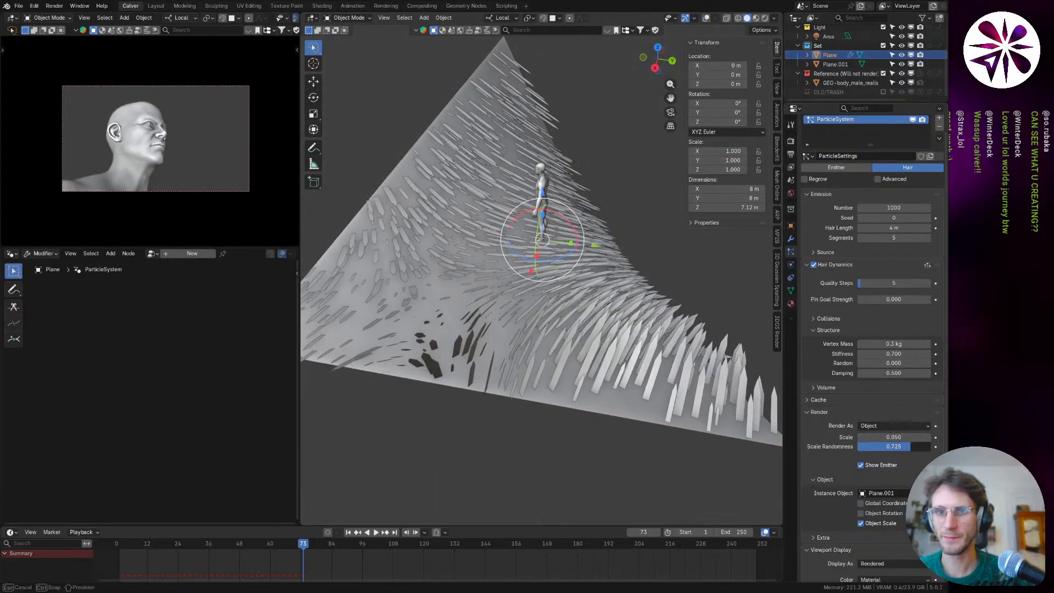
middle_click_drag(483, 351, 672, 372)
key("space")
middle_click_drag(553, 344, 576, 365)
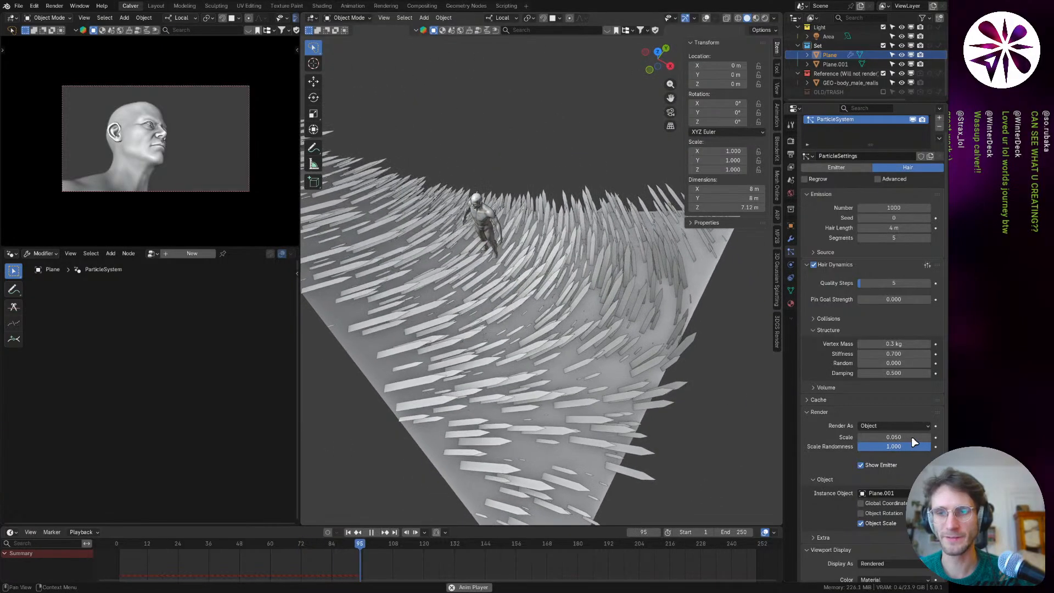
left_click_drag(910, 446, 889, 437)
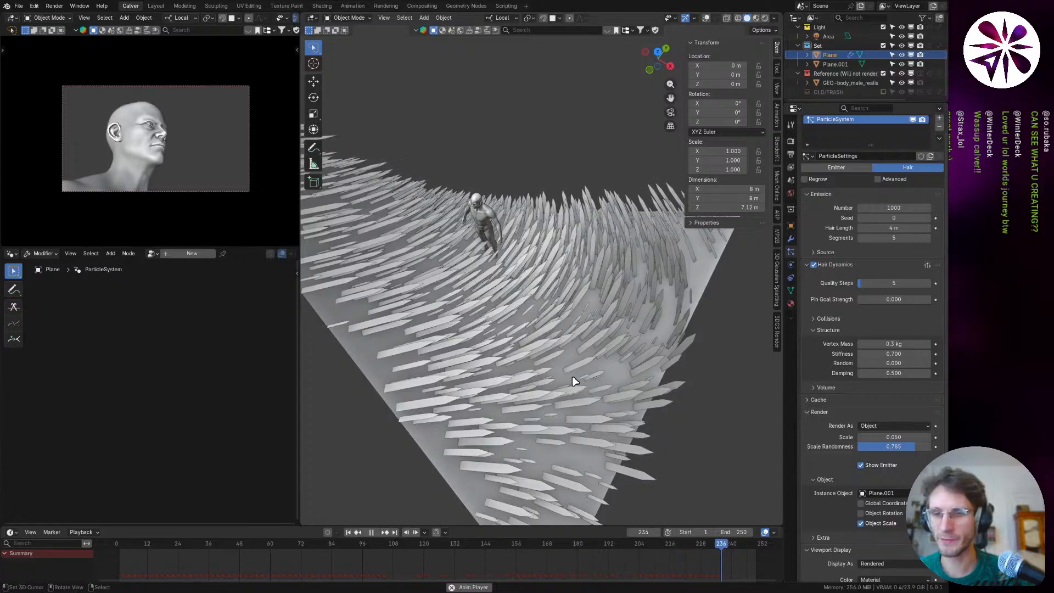
Step: Set the floor plane's particle Scale Randomness to 0.590 while the simulation plays
scroll(833, 325, "down", 3)
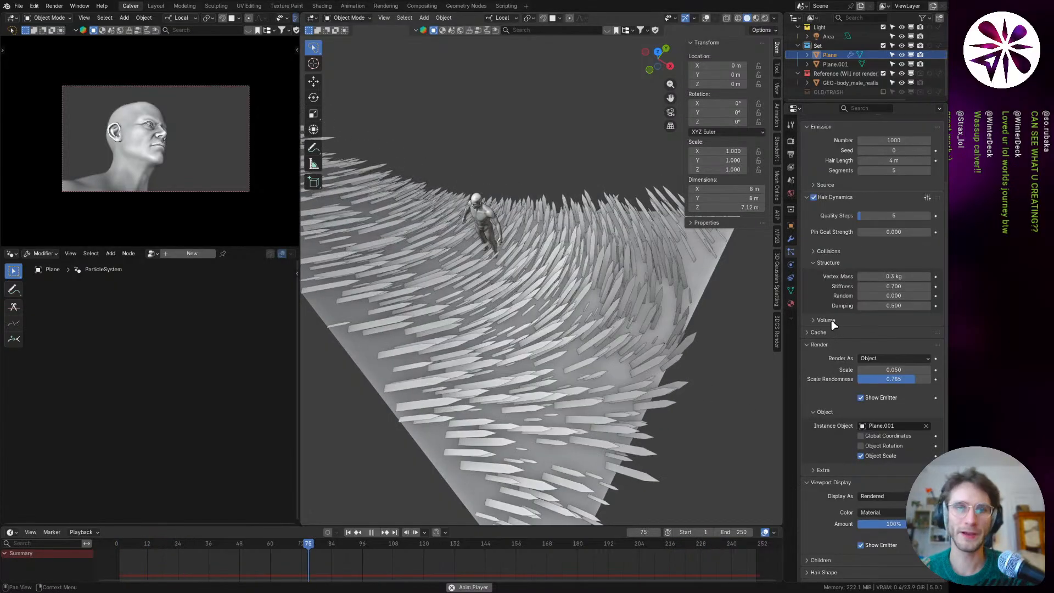
scroll(835, 329, "down", 2)
scroll(840, 318, "down", 1)
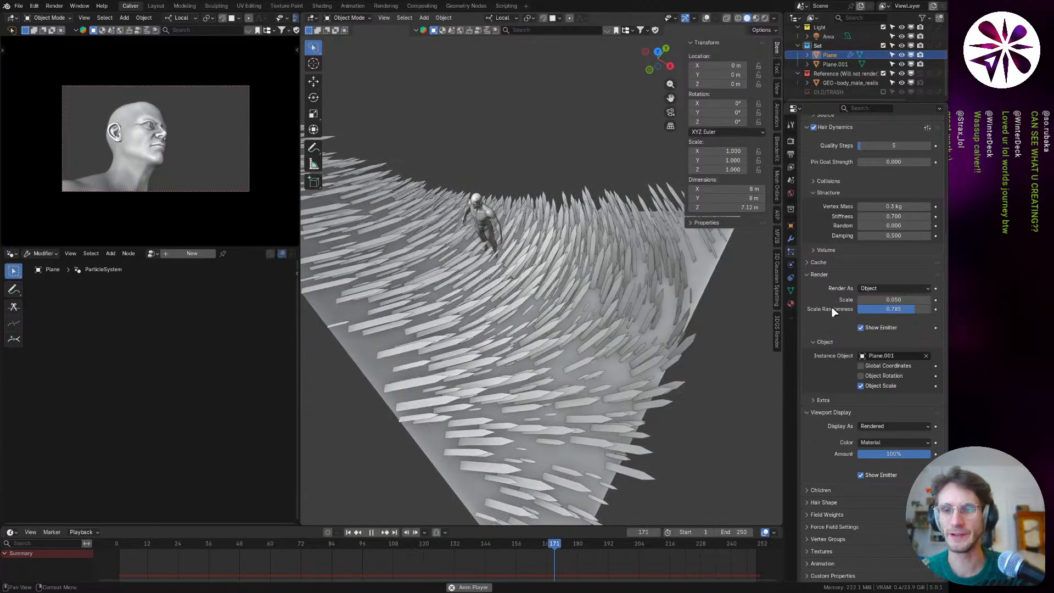
middle_click_drag(555, 335, 603, 332)
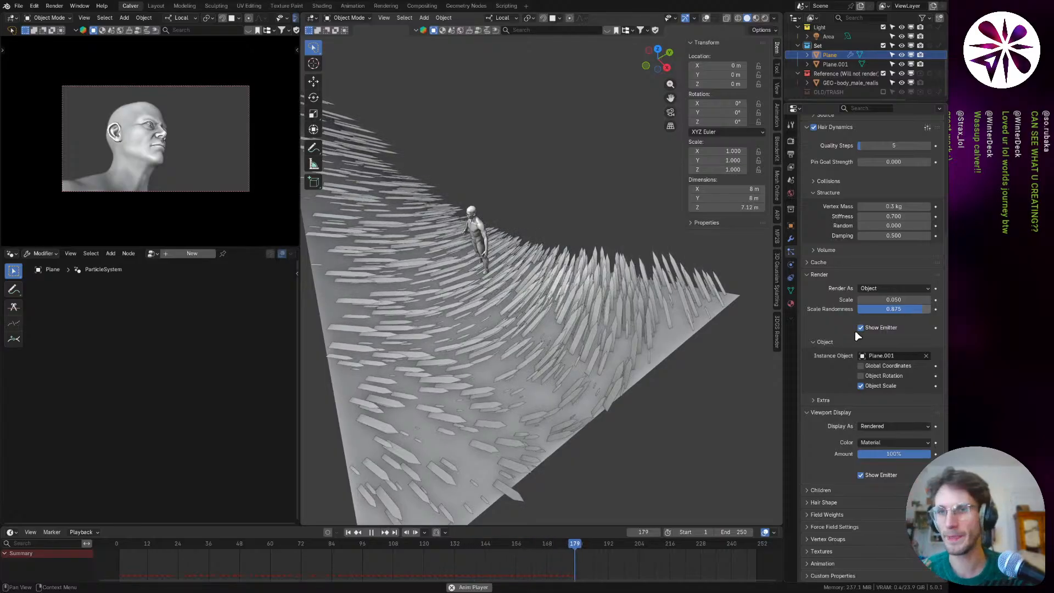
mouse_move(878, 309)
left_mouse_down()
mouse_move(895, 310)
mouse_move(868, 309)
left_mouse_up()
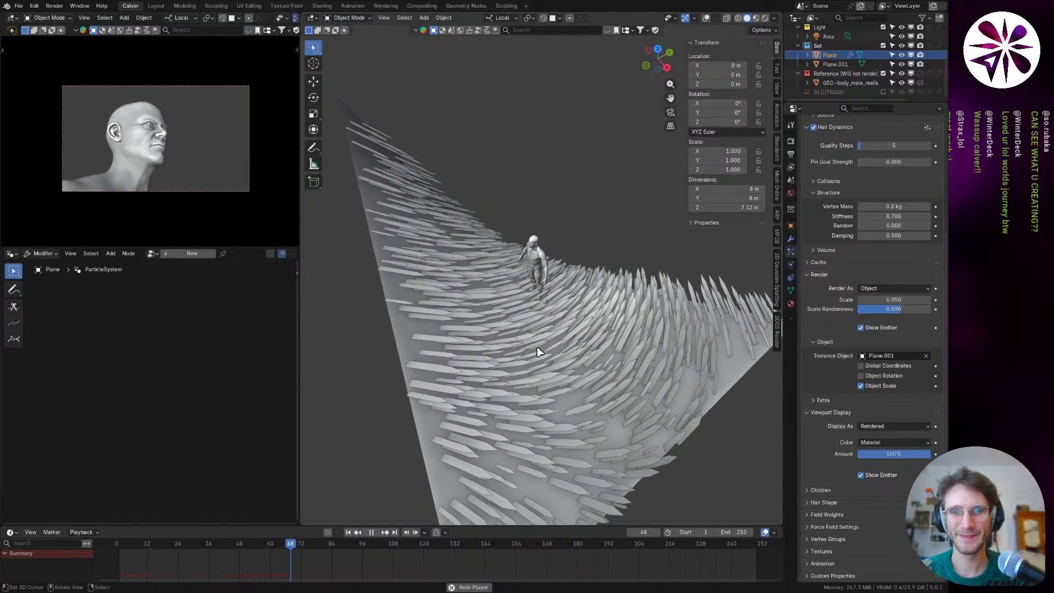
Step: Check the particle Extra render options and try switching the render Show Emitter option off and on again
middle_click_drag(538, 351, 614, 333)
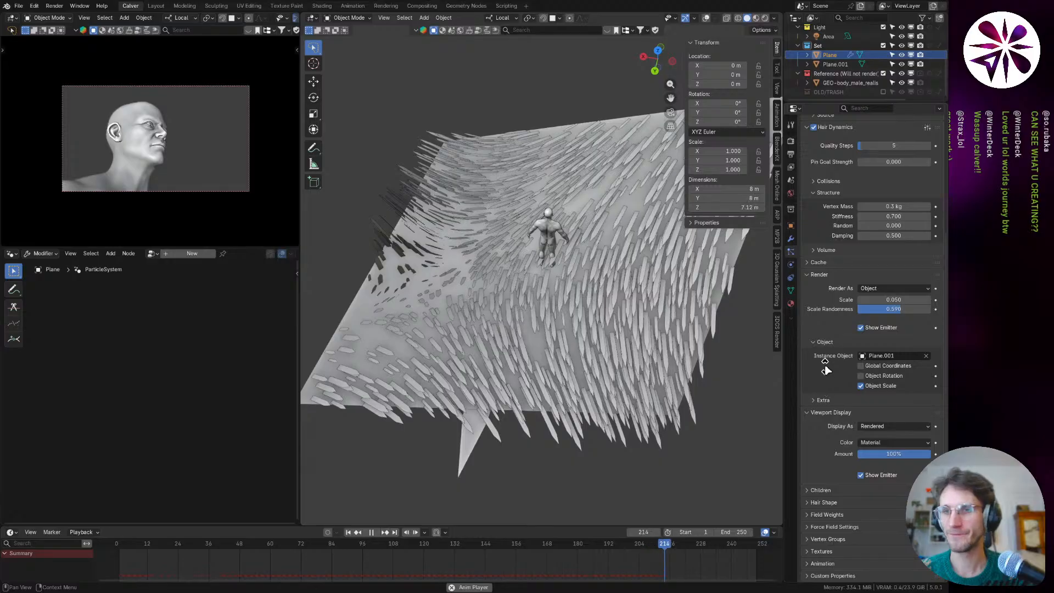
left_click(822, 401)
left_click(822, 401)
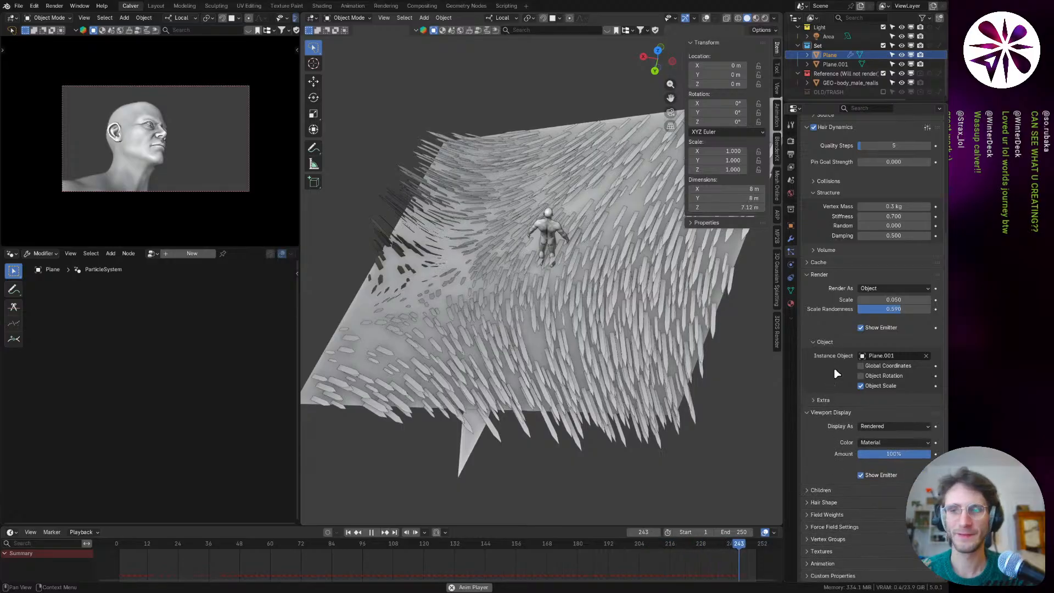
left_click(859, 329)
left_click(878, 329)
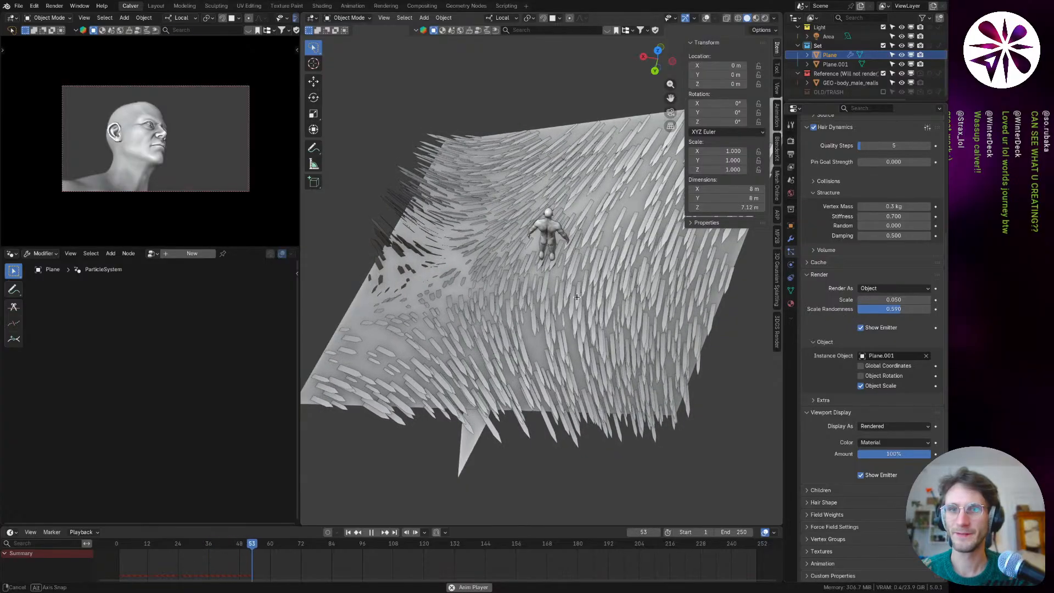
Step: Examine the playing spike simulation around the standing figure from several angles, both close up and across the whole floor plane
middle_click_drag(417, 258, 476, 353)
scroll(503, 324, "up", 4)
scroll(496, 306, "down", 5)
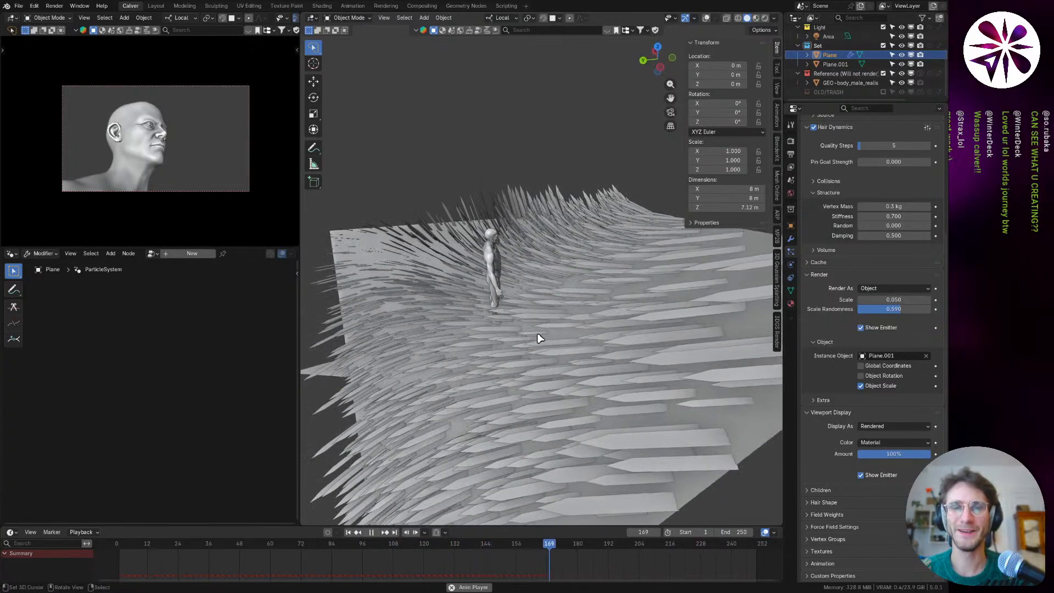
mouse_move(530, 319)
middle_mouse_down()
mouse_move(512, 328)
mouse_move(536, 334)
middle_mouse_up()
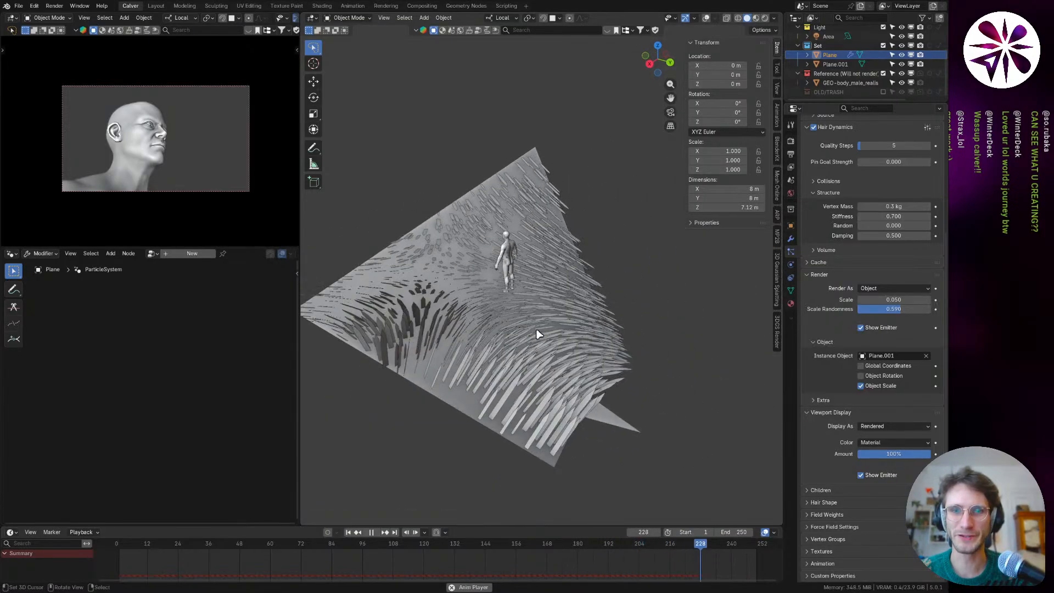
scroll(468, 299, "up", 4)
middle_click_drag(468, 299, 528, 317)
scroll(468, 299, "down", 2)
middle_click_drag(461, 291, 494, 331, "shift")
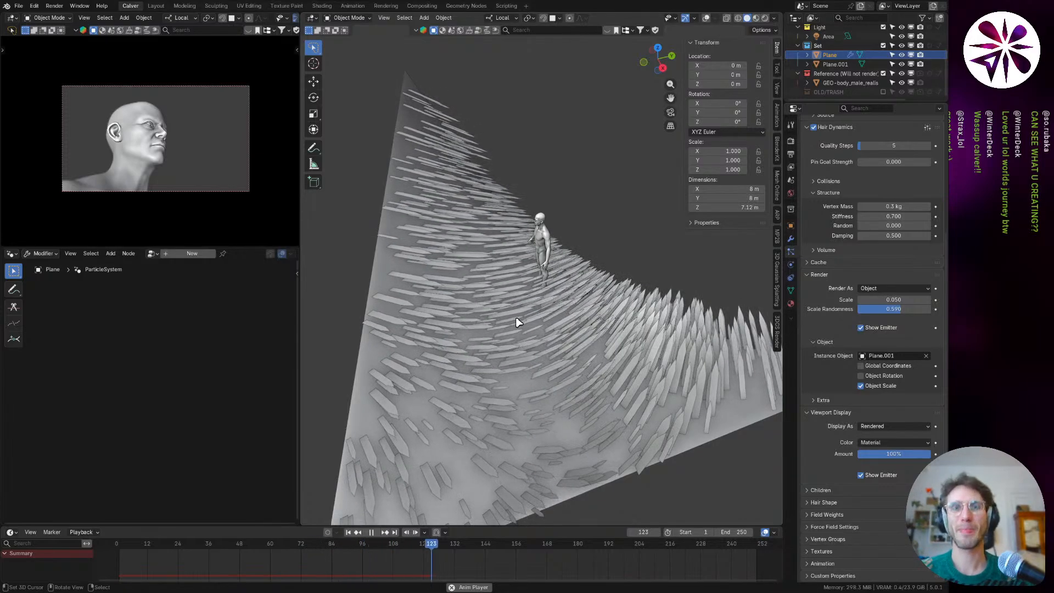
middle_click_drag(519, 322, 535, 323)
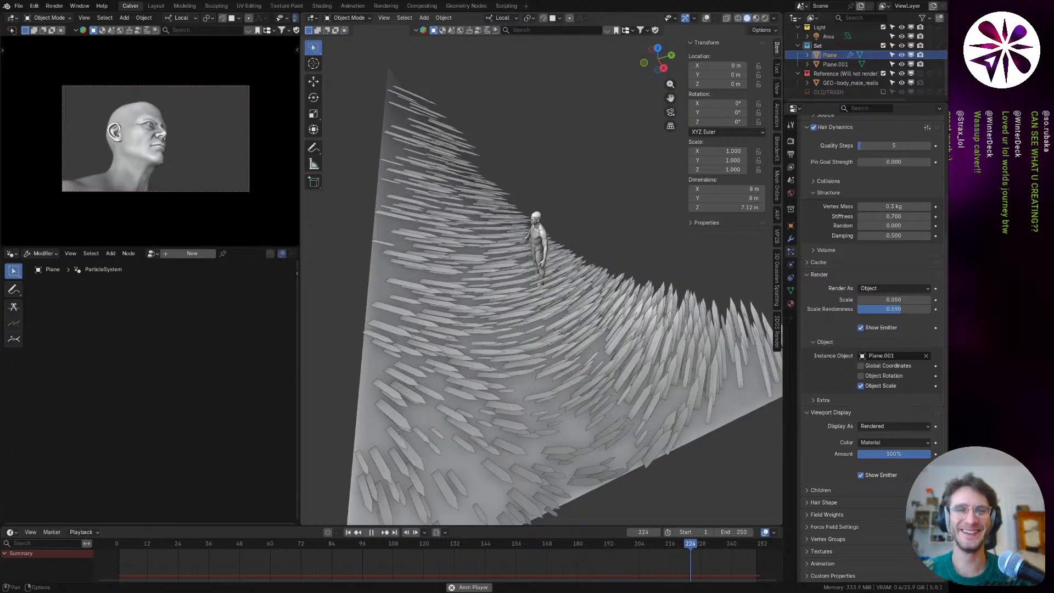
middle_click_drag(553, 212, 522, 280)
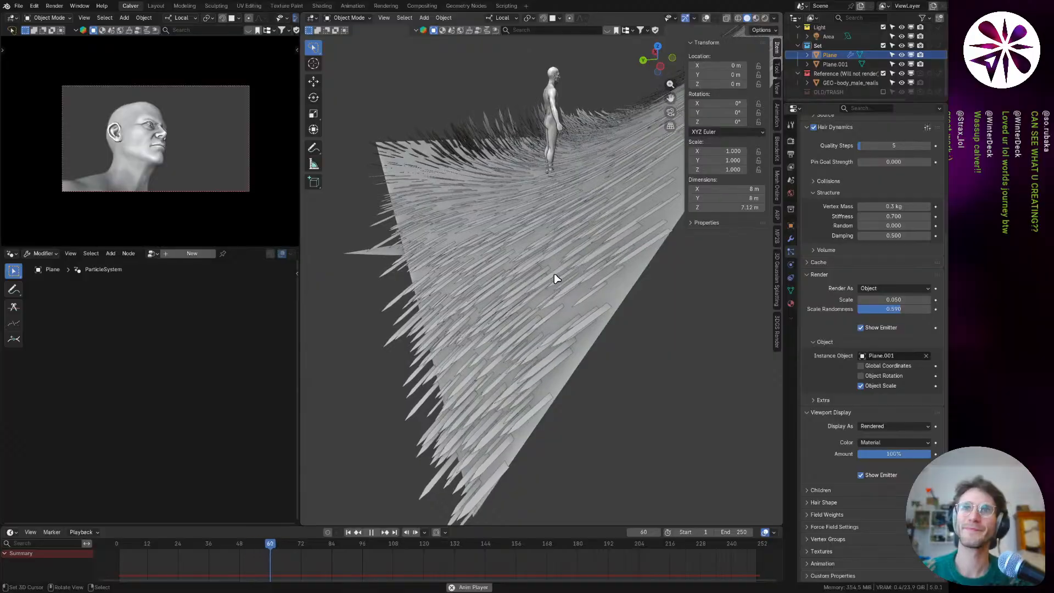